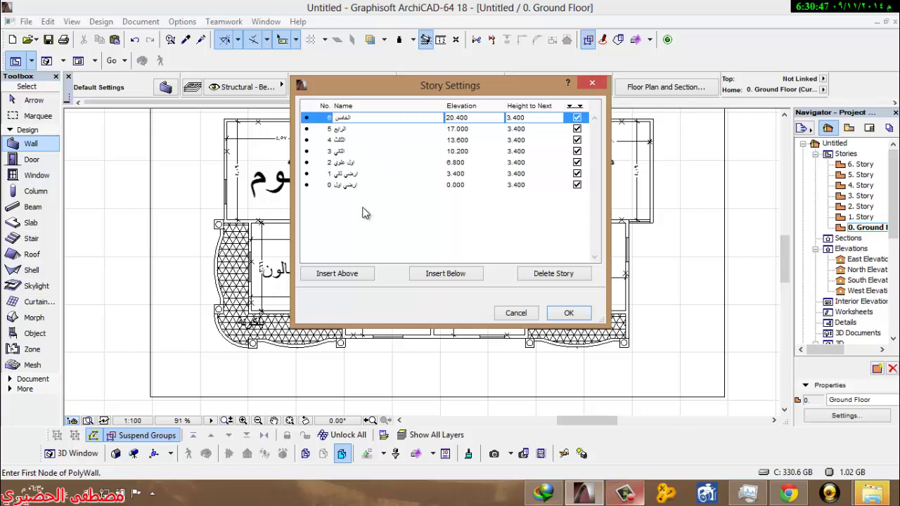
# Step: Insert a story named السادس above story 6 and apply the story settings
pyautogui.click(335, 274)
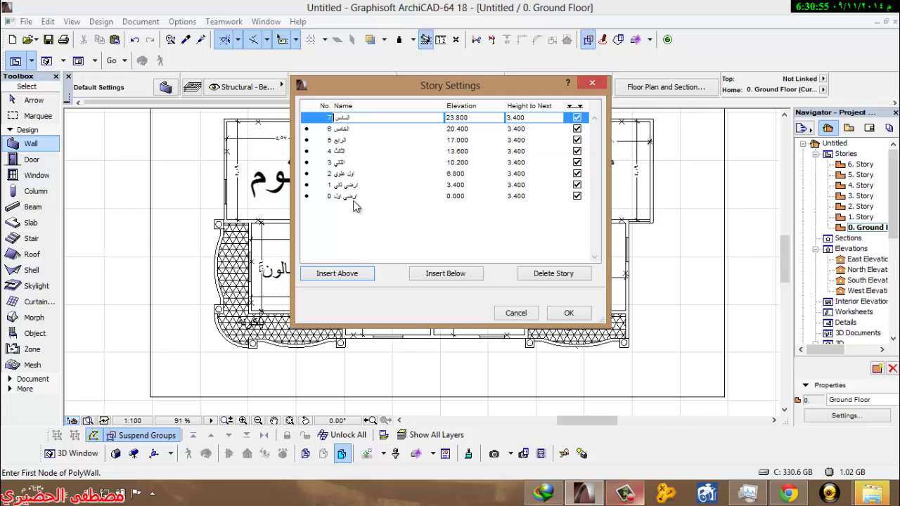
pyautogui.click(514, 195)
pyautogui.moveTo(514, 196); pyautogui.dragTo(540, 193)
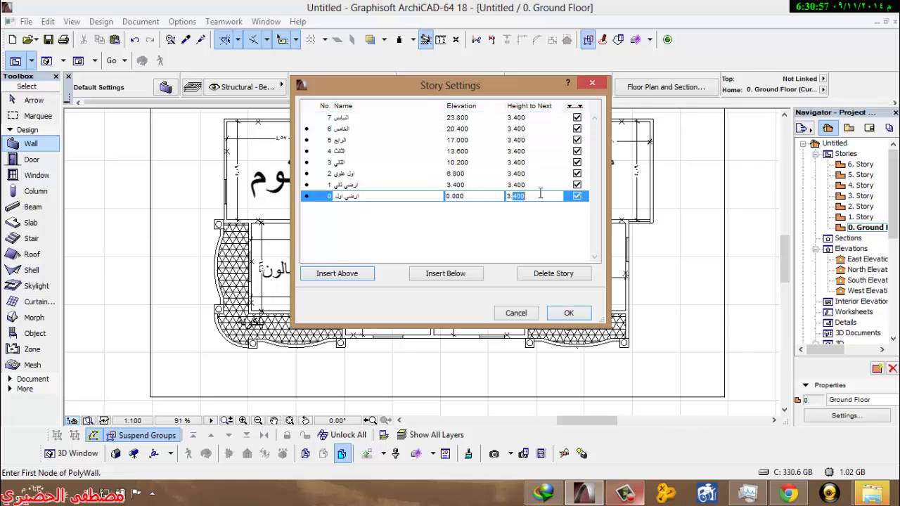
pyautogui.click(524, 185)
pyautogui.click(518, 118)
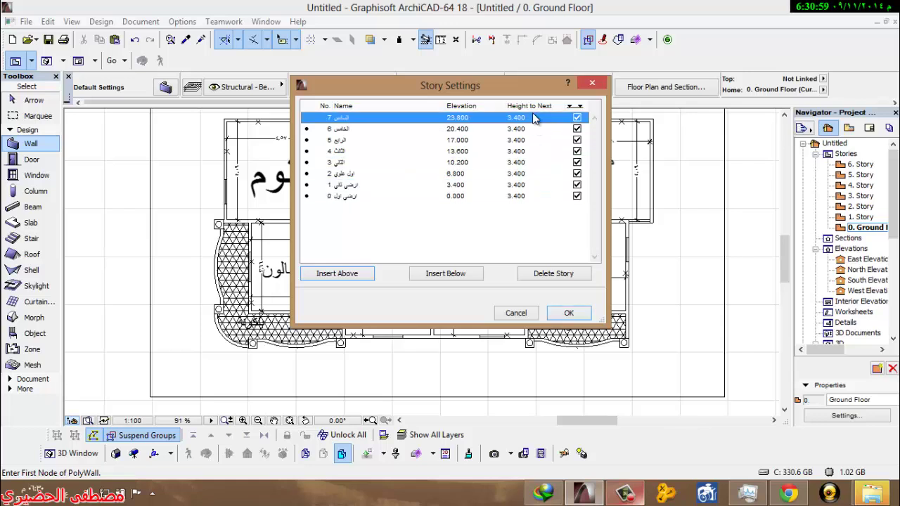
pyautogui.click(521, 195)
pyautogui.moveTo(515, 196); pyautogui.dragTo(546, 196)
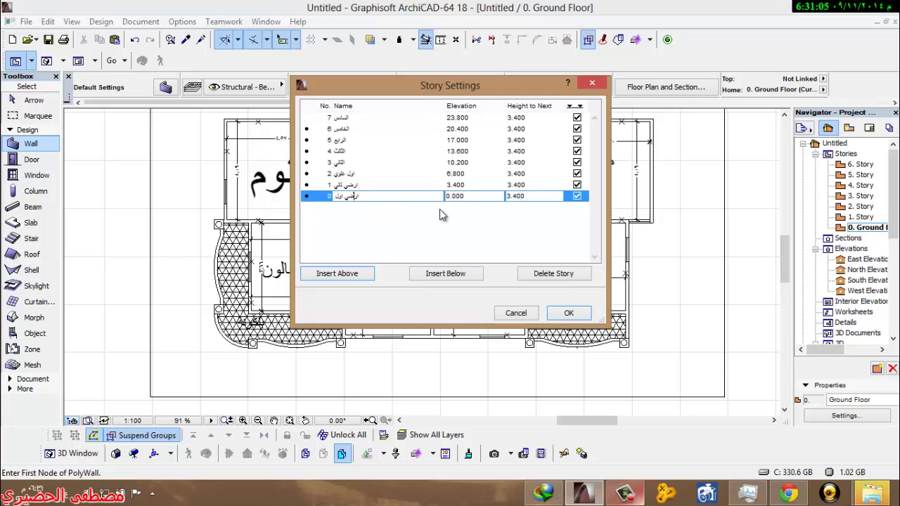
pyautogui.click(516, 184)
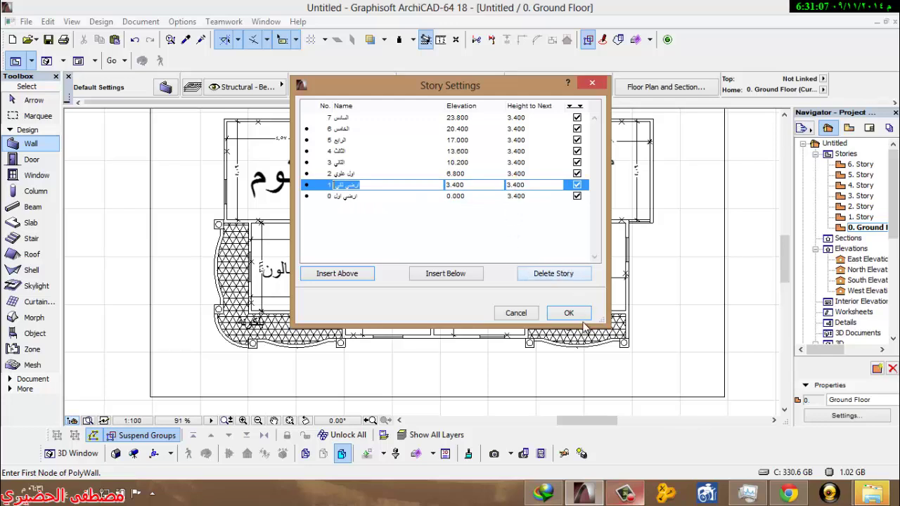
pyautogui.click(581, 319)
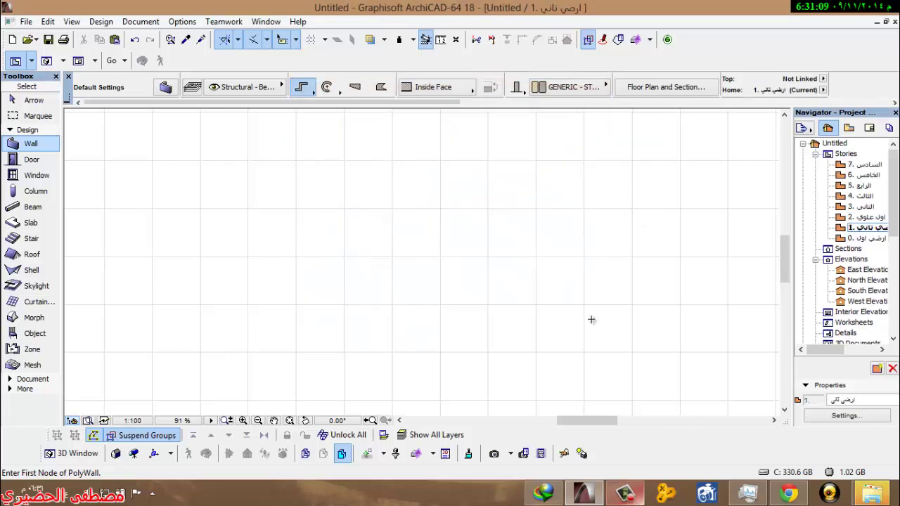
# Step: On story 0, link the default wall top to story 1 (Home + 1) with a -0.200 offset
pyautogui.doubleClick(866, 239)
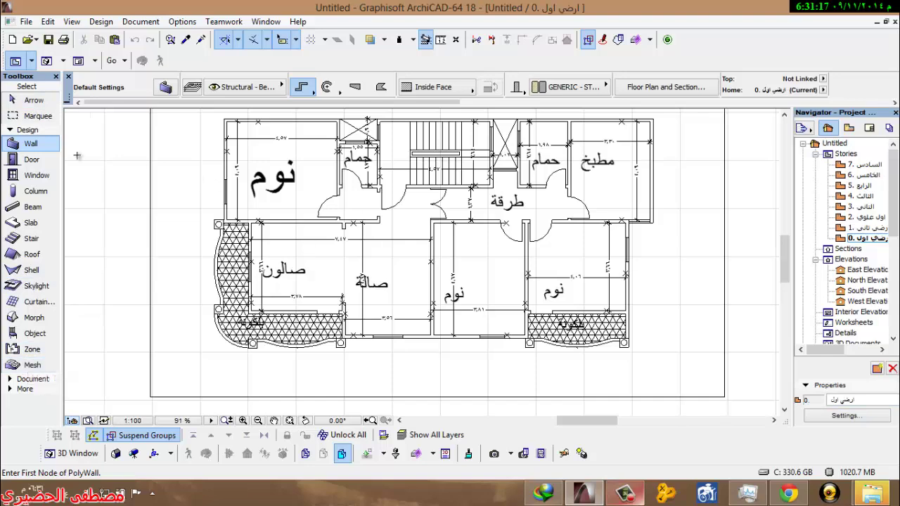
pyautogui.doubleClick(44, 144)
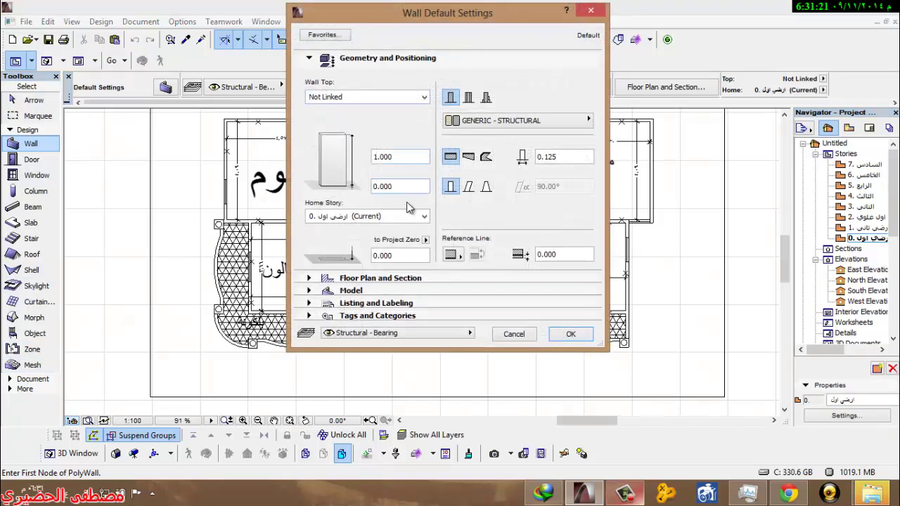
pyautogui.click(367, 96)
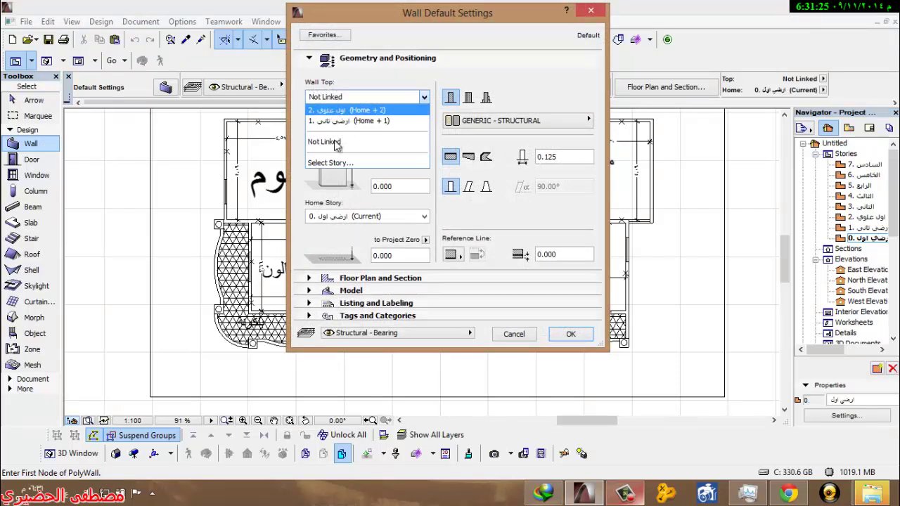
pyautogui.click(335, 142)
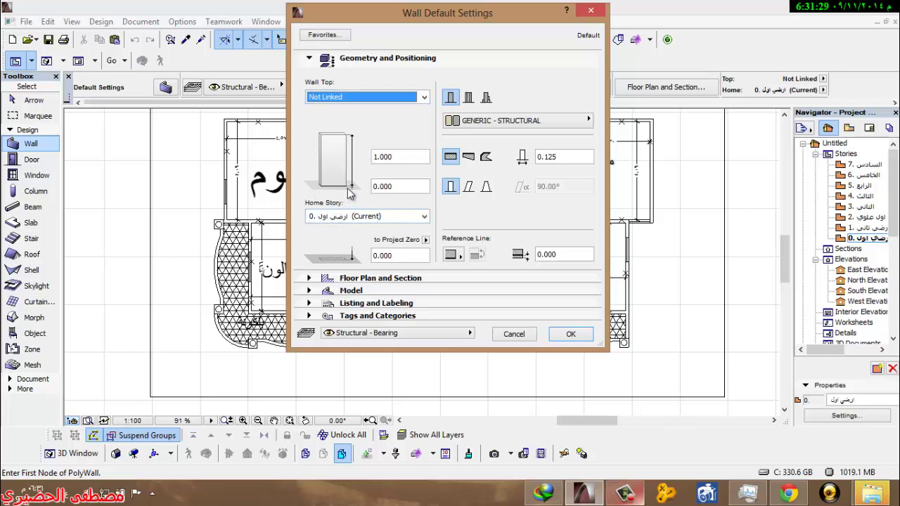
pyautogui.click(324, 97)
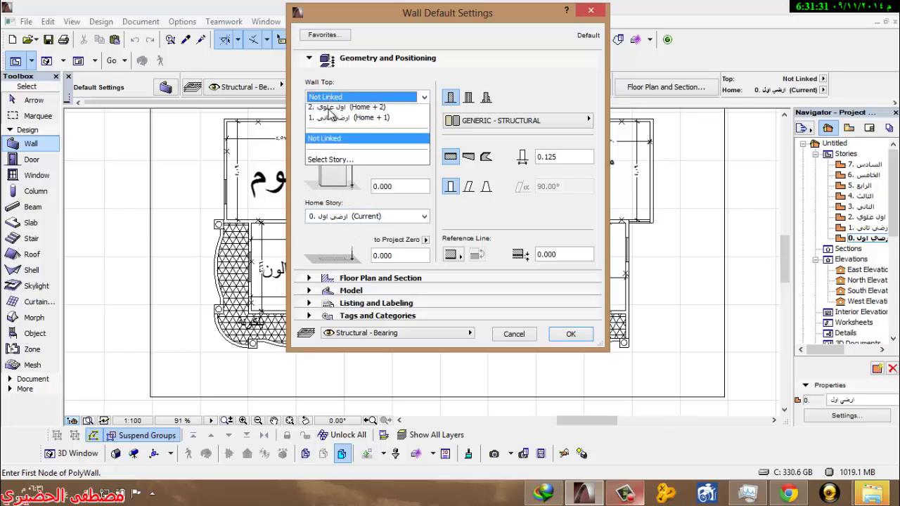
pyautogui.click(331, 120)
pyautogui.moveTo(398, 126); pyautogui.dragTo(346, 137)
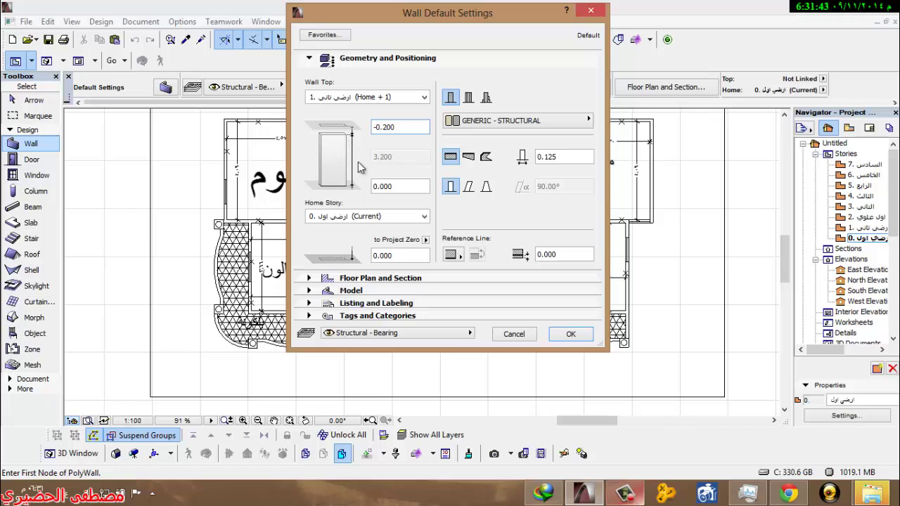
pyautogui.click(563, 335)
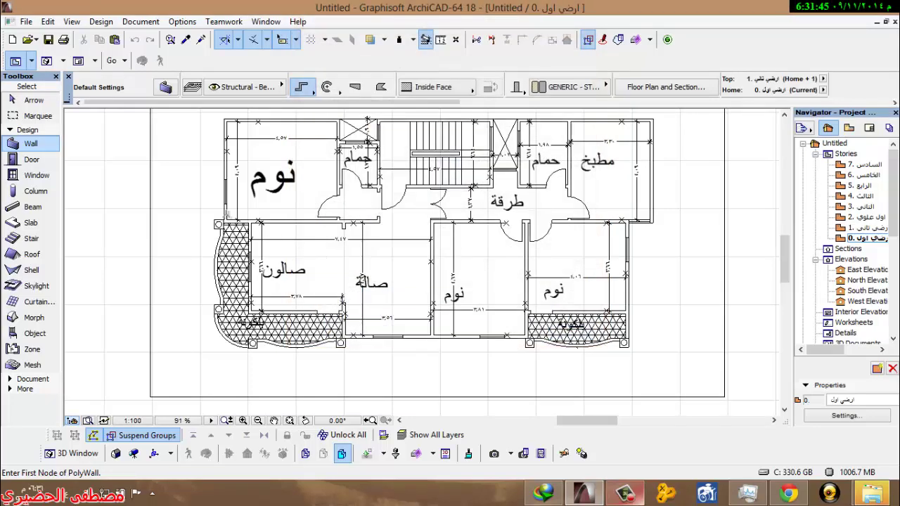
# Step: Review the default wall thickness in the wall settings
pyautogui.moveTo(157, 204); pyautogui.dragTo(301, 204, button='middle')
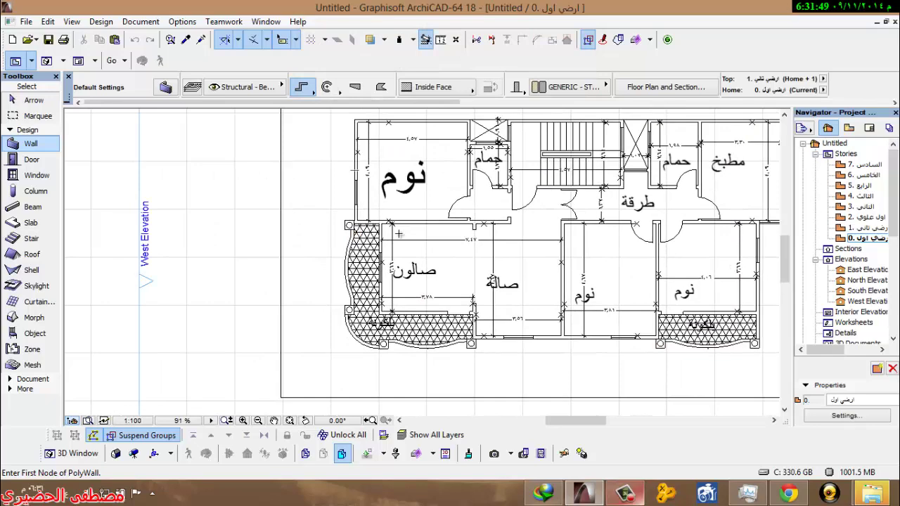
pyautogui.scroll(3, 381, 239)
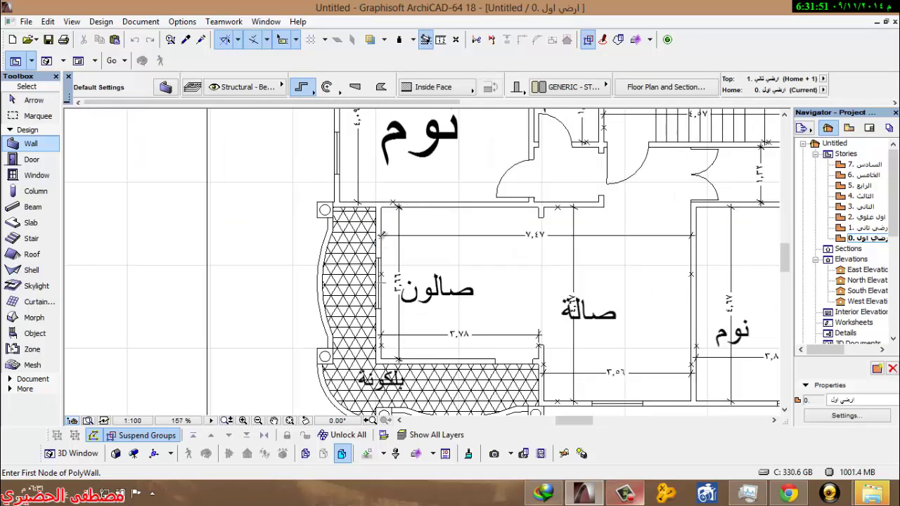
pyautogui.scroll(-3, 109, 144)
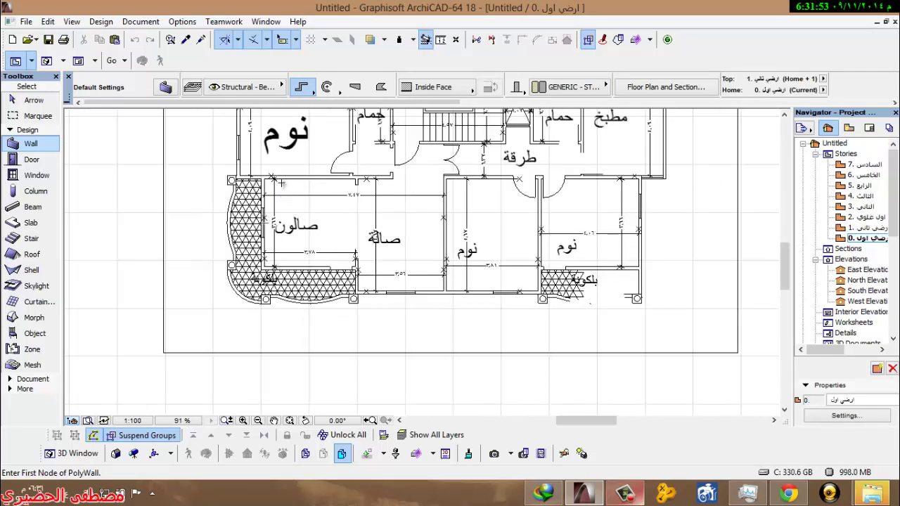
pyautogui.doubleClick(42, 143)
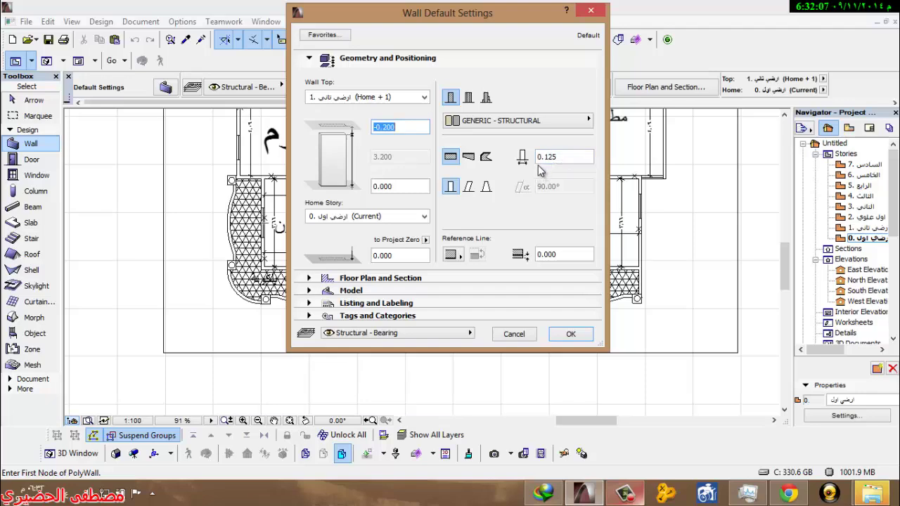
pyautogui.click(571, 335)
# Step: Set the default wall reference line to Outside Face and abandon the started wall segment
pyautogui.scroll(5, 402, 345)
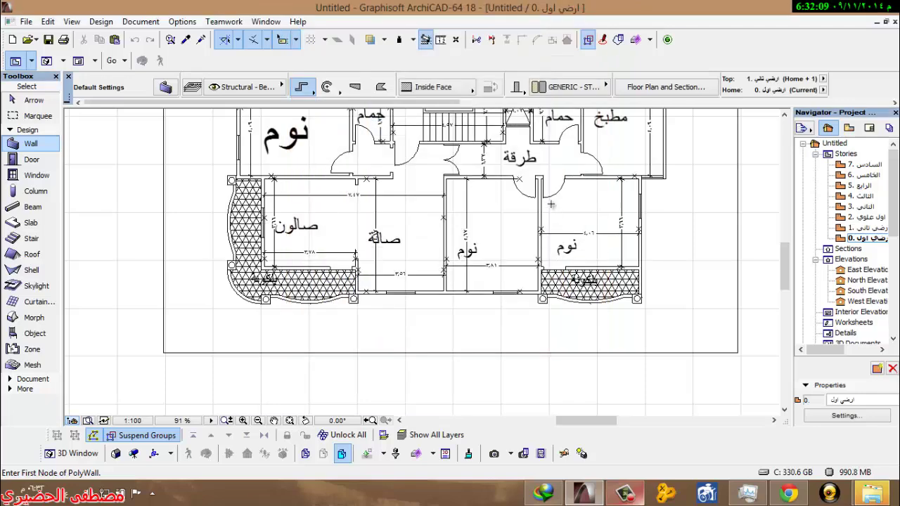
pyautogui.scroll(-3, 291, 215)
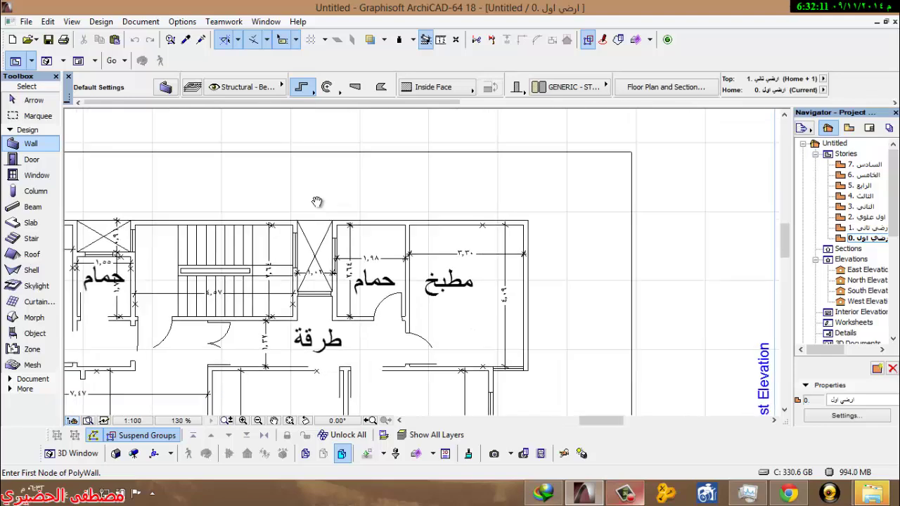
pyautogui.click(613, 194)
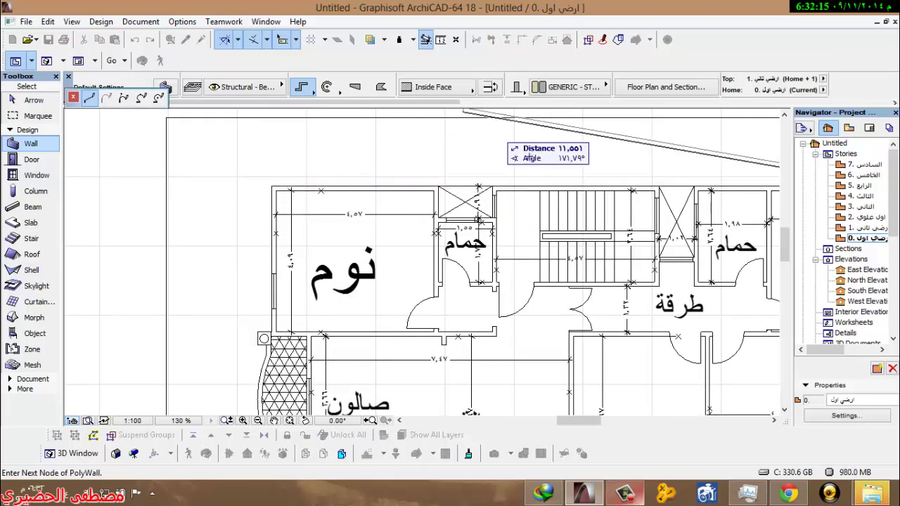
pyautogui.click(435, 89)
pyautogui.click(516, 86)
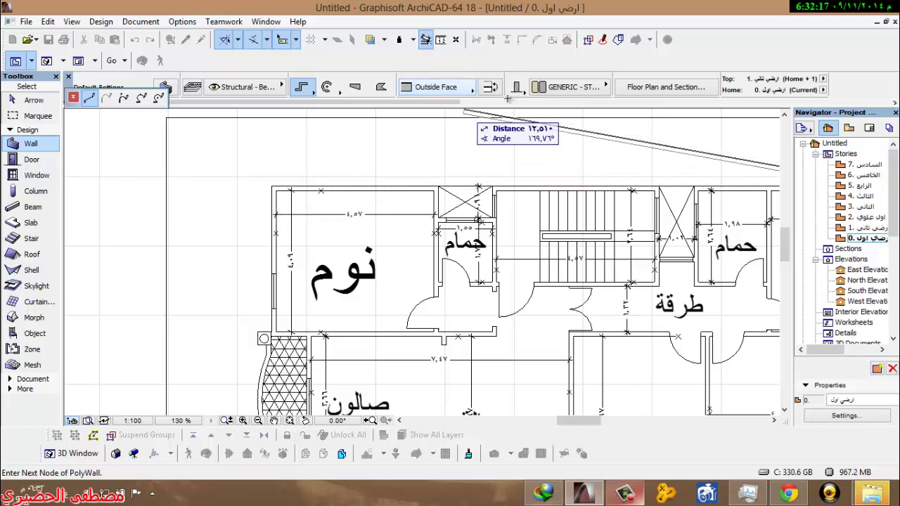
pyautogui.scroll(-1, 415, 200)
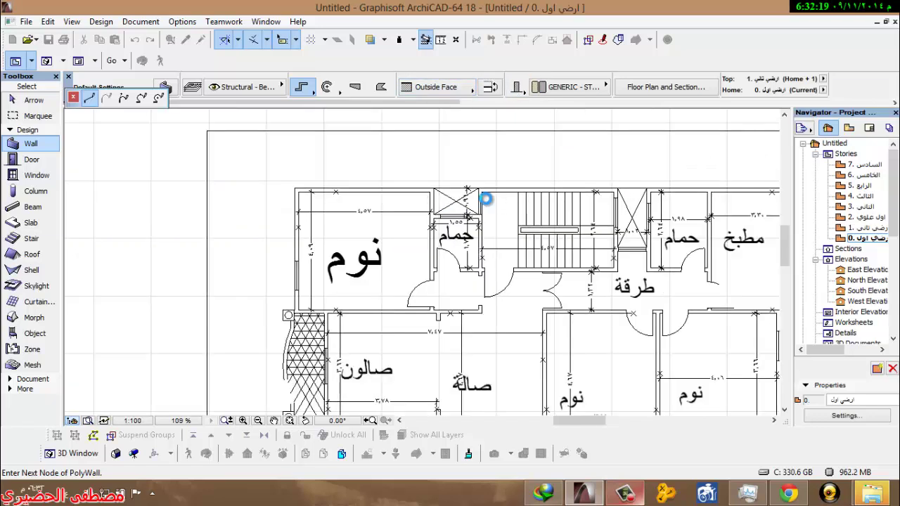
pyautogui.press('Escape')
pyautogui.press('Escape')
# Step: Generate the upper exterior walls with the Magic Wand from the outline above the kitchen (مطبخ)
pyautogui.moveTo(556, 223); pyautogui.dragTo(539, 228, button='middle')
pyautogui.scroll(4, 538, 226)
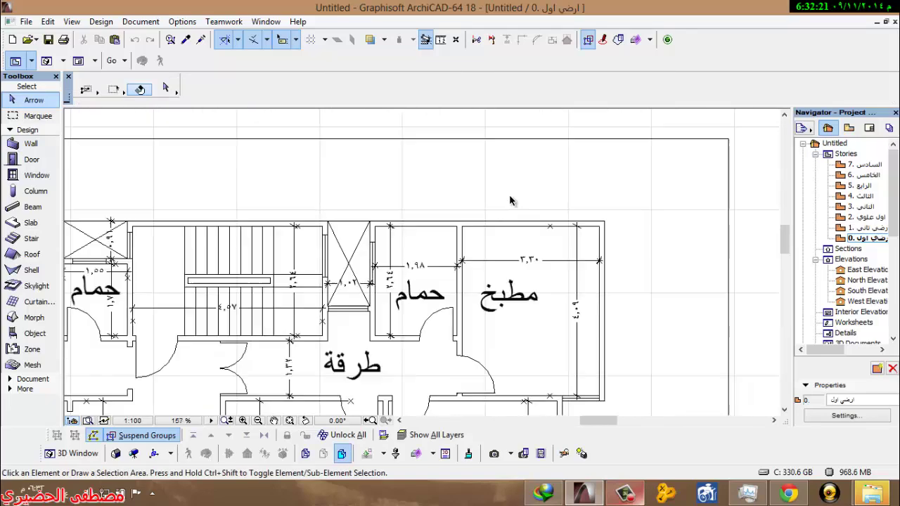
pyautogui.click(28, 144)
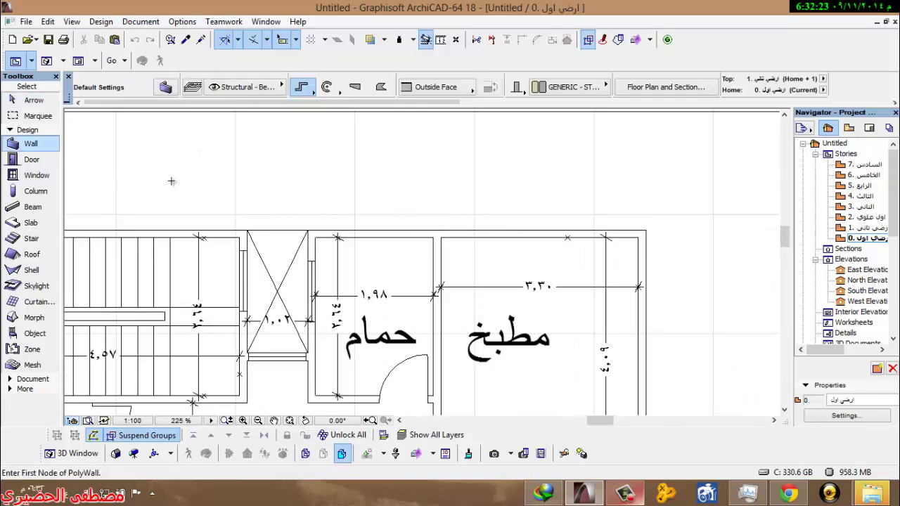
pyautogui.moveTo(473, 235); pyautogui.dragTo(555, 230, button='middle')
pyautogui.press('space')
pyautogui.click(554, 228)
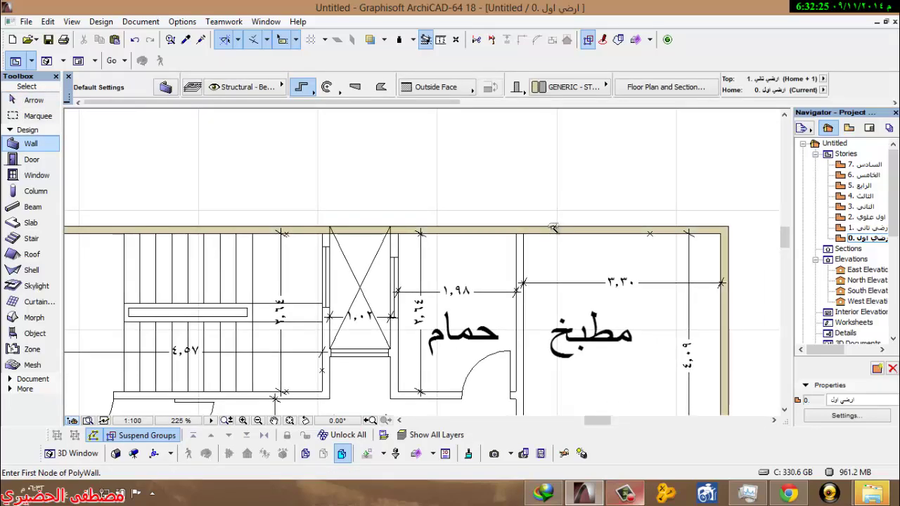
# Step: Generate the salon (صالون) walls bordering the balcony with the Magic Wand from their plan lines
pyautogui.scroll(-3, 415, 225)
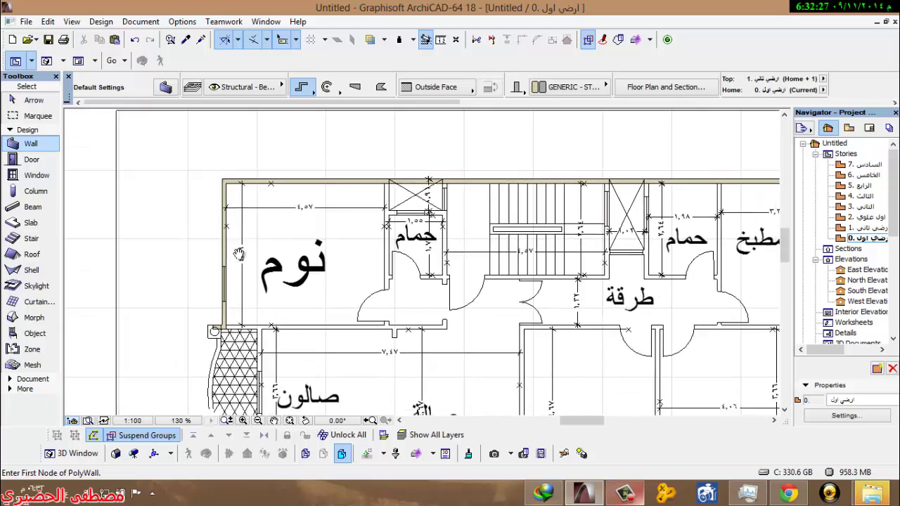
pyautogui.scroll(4, 274, 277)
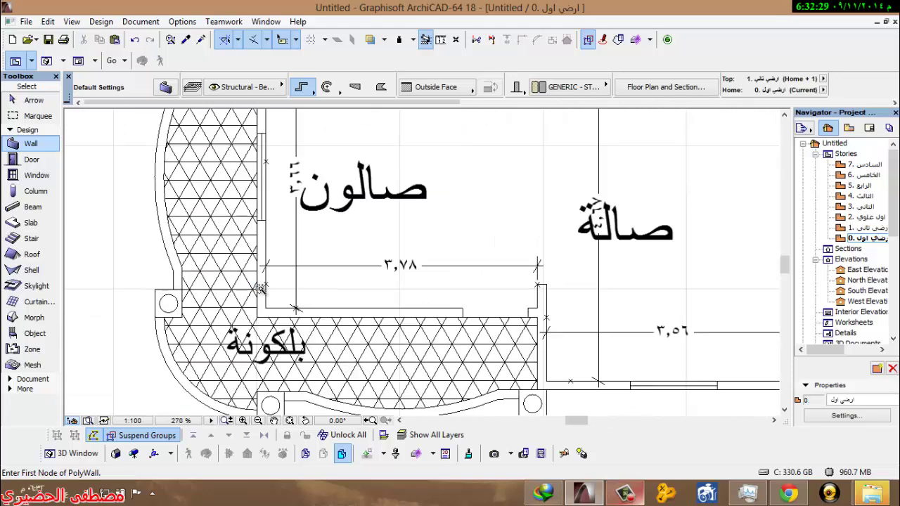
pyautogui.click(261, 289)
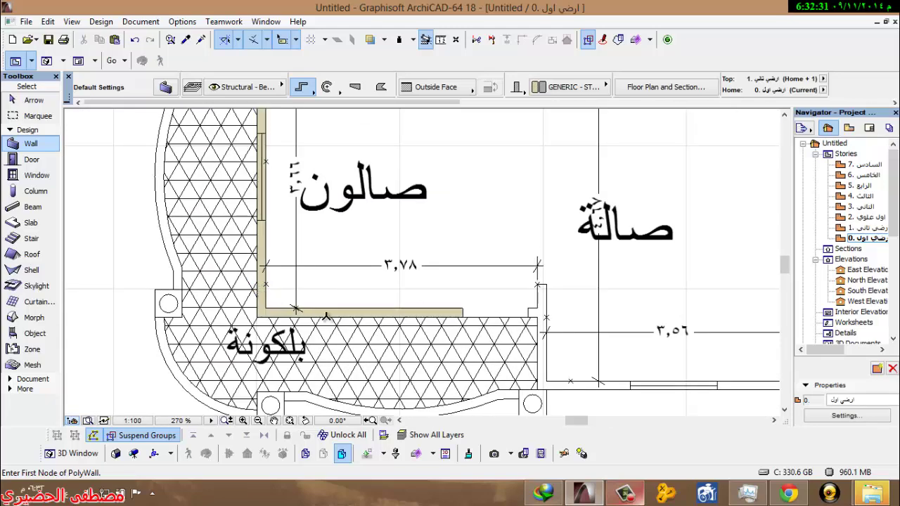
# Step: Generate the exterior walls beside the 4.06 m wide bedroom and along the lower facade with the Magic Wand
pyautogui.scroll(-3, 344, 314)
pyautogui.moveTo(553, 300); pyautogui.dragTo(346, 283, button='middle')
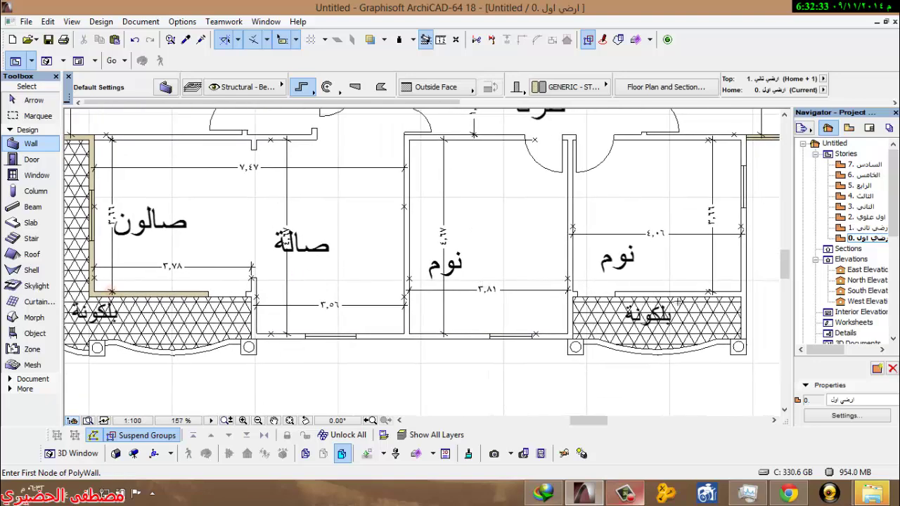
pyautogui.scroll(3, 676, 294)
pyautogui.moveTo(676, 294); pyautogui.dragTo(439, 304, button='middle')
pyautogui.moveTo(553, 254); pyautogui.dragTo(499, 313, button='middle')
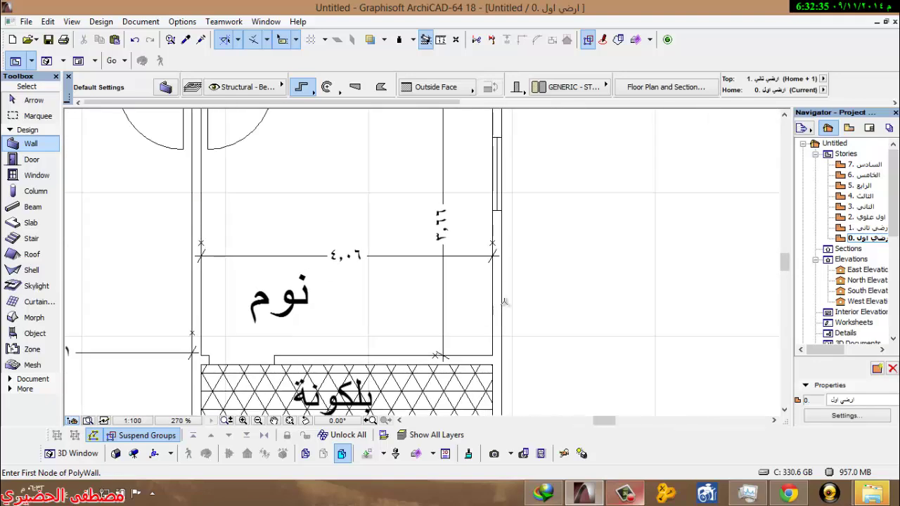
pyautogui.click(498, 285)
# Step: Try to generate walls around the 3.81 m wide bedroom with the Magic Wand, and undo them
pyautogui.scroll(-3, 436, 277)
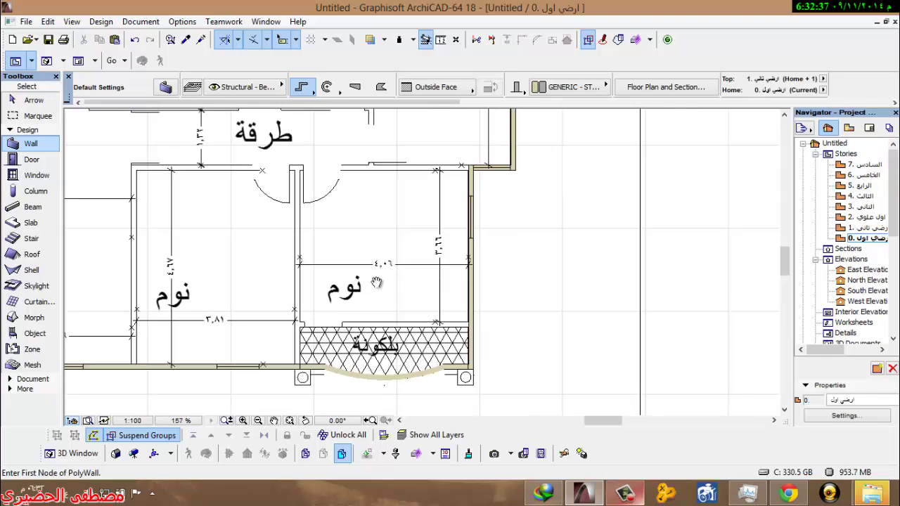
pyautogui.moveTo(364, 284); pyautogui.dragTo(489, 288, button='middle')
pyautogui.scroll(4, 246, 341)
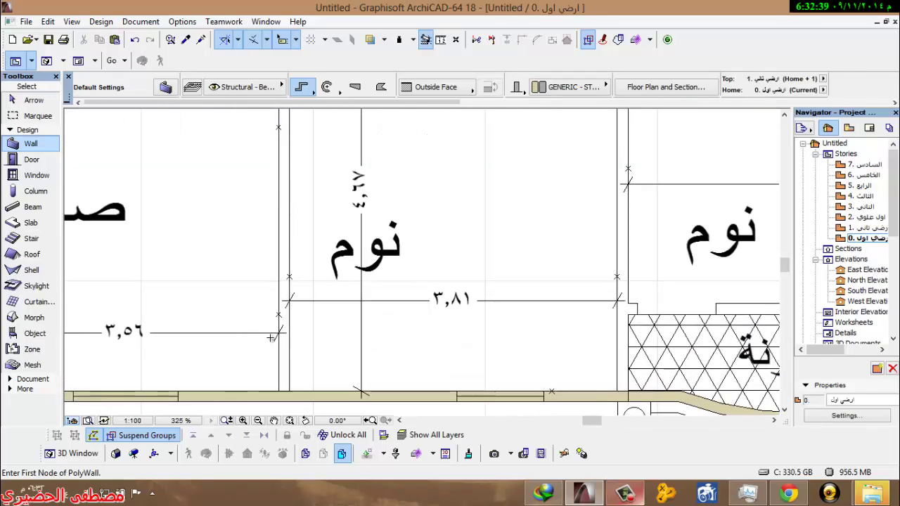
pyautogui.click(288, 320)
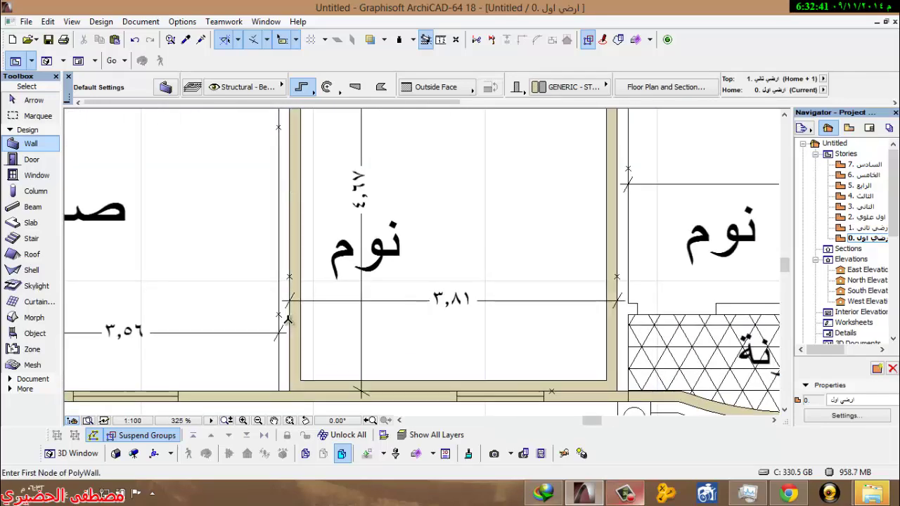
pyautogui.click(134, 39)
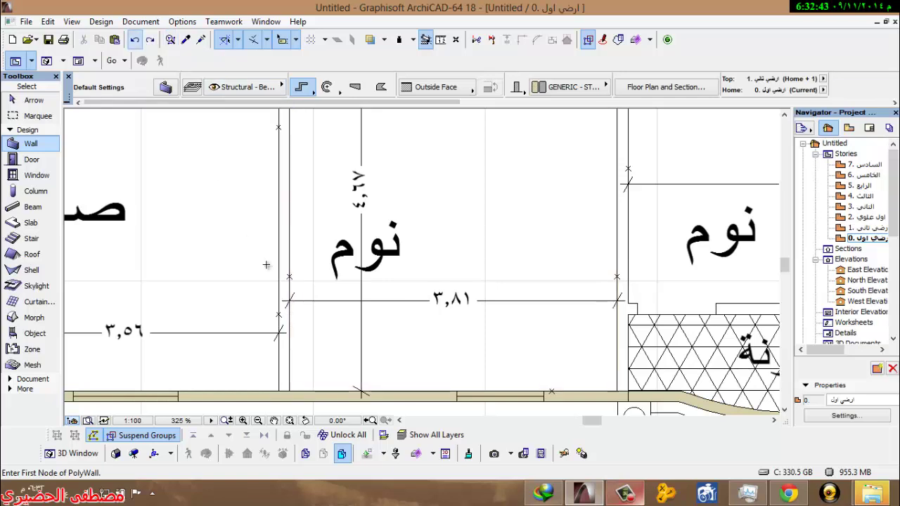
# Step: Generate the partition walls of the 3.81 m wide bedroom from its room outline with the Magic Wand
pyautogui.scroll(2, 296, 308)
pyautogui.click(295, 325)
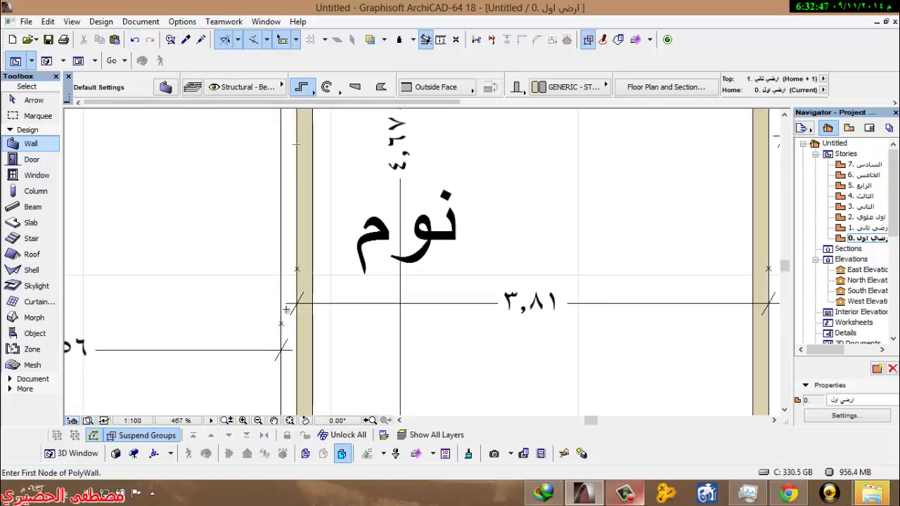
# Step: Undo the 3.81 m wide bedroom's walls and regenerate them with the Magic Wand so the wall fills the double line beside the hall
pyautogui.click(135, 40)
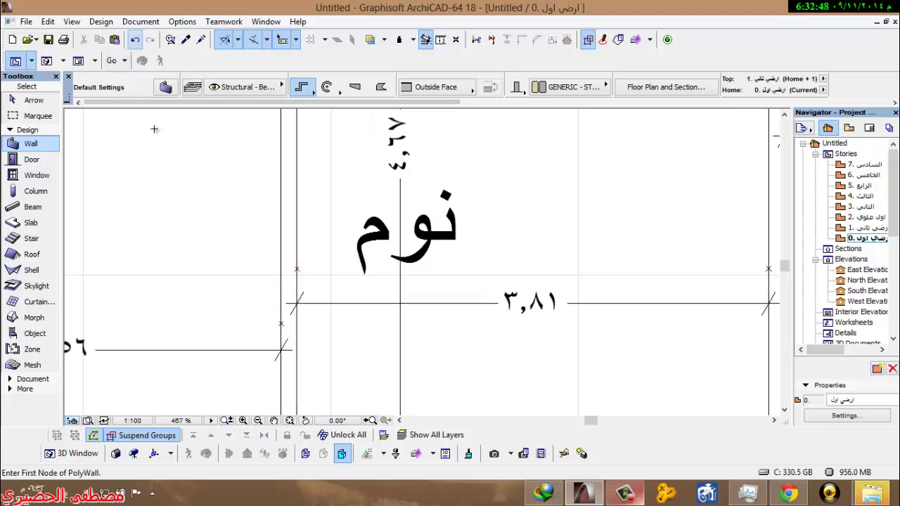
pyautogui.click(280, 308)
pyautogui.click(137, 40)
pyautogui.click(294, 328)
pyautogui.press('Escape')
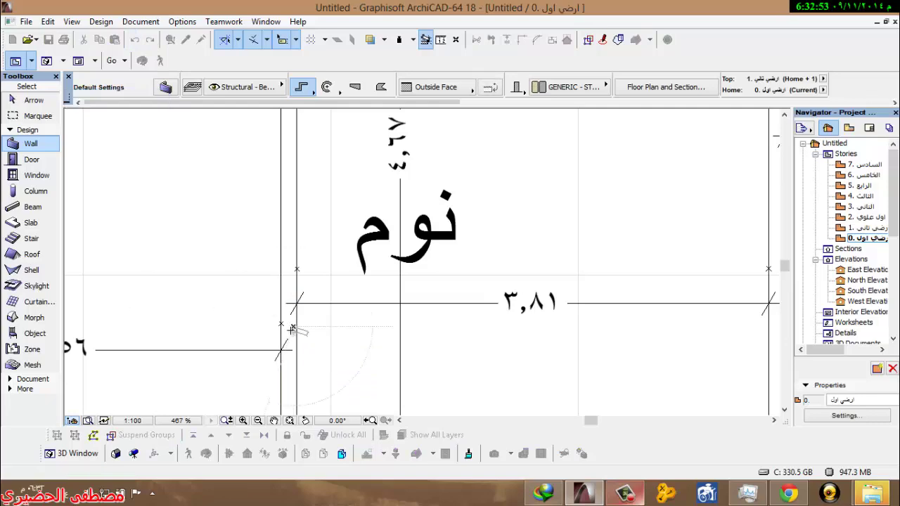
pyautogui.click(290, 328)
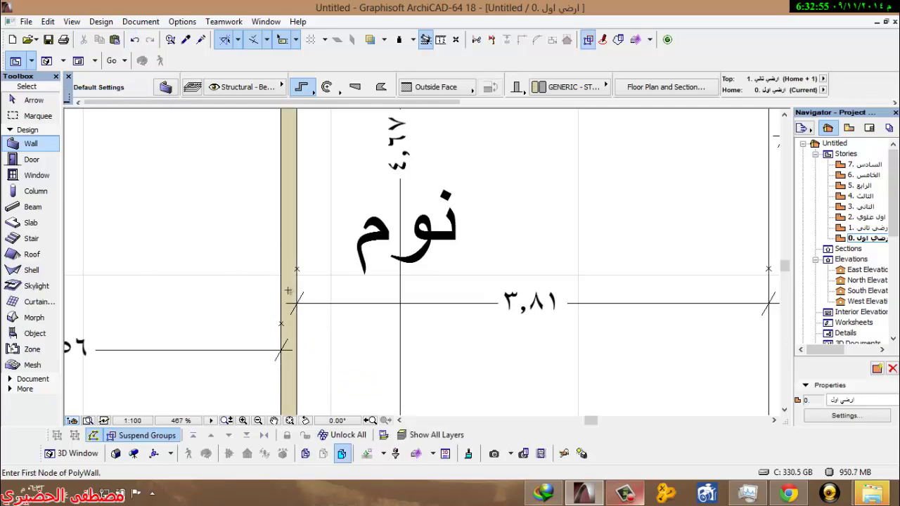
# Step: Delete the redundant overlapping wall pieces along the lower facade beneath the hall and the 3.81 m wide bedroom
pyautogui.scroll(-4, 289, 291)
pyautogui.moveTo(253, 386); pyautogui.dragTo(245, 412, button='middle')
pyautogui.moveTo(351, 348); pyautogui.dragTo(380, 228, button='middle')
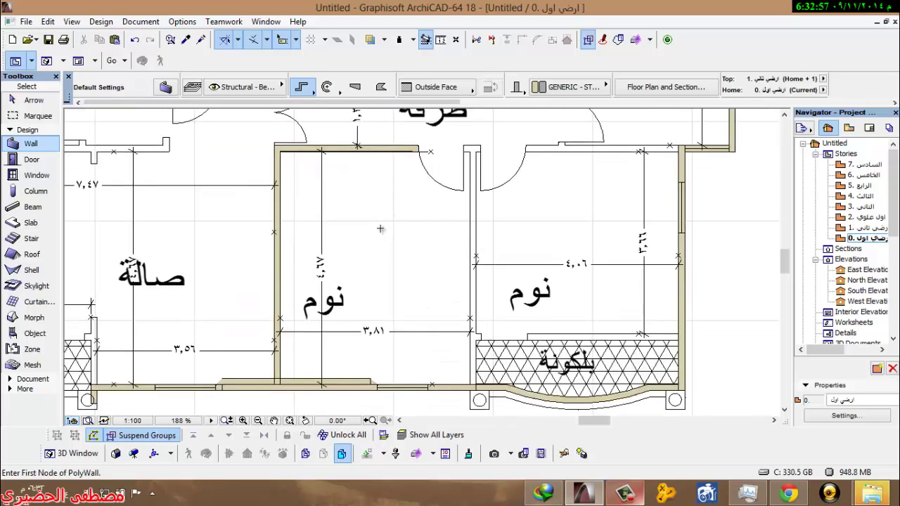
pyautogui.moveTo(312, 372); pyautogui.dragTo(309, 324, button='middle')
pyautogui.press('shift')
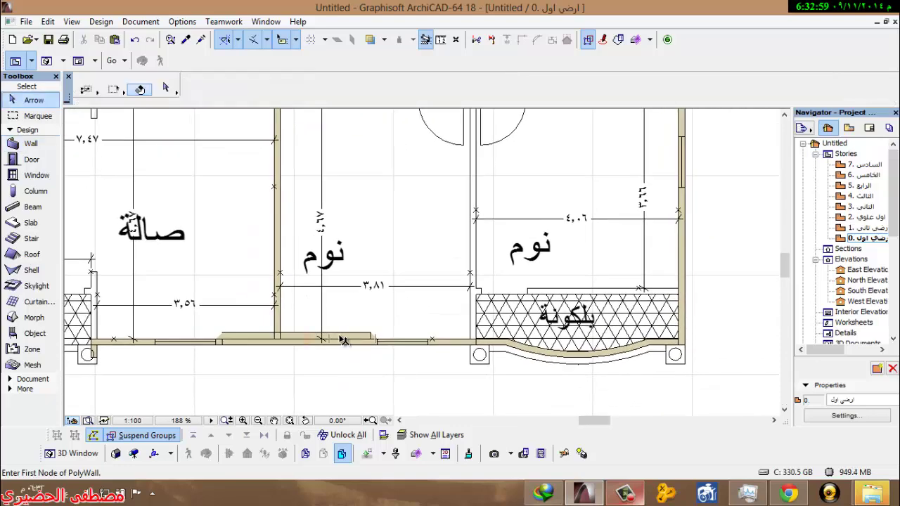
pyautogui.click(341, 339)
pyautogui.scroll(4, 337, 327)
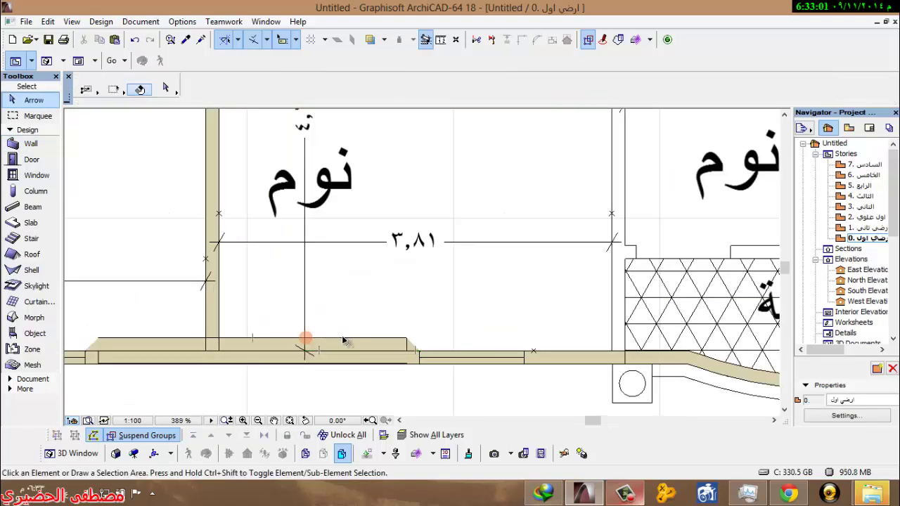
pyautogui.scroll(5, 342, 342)
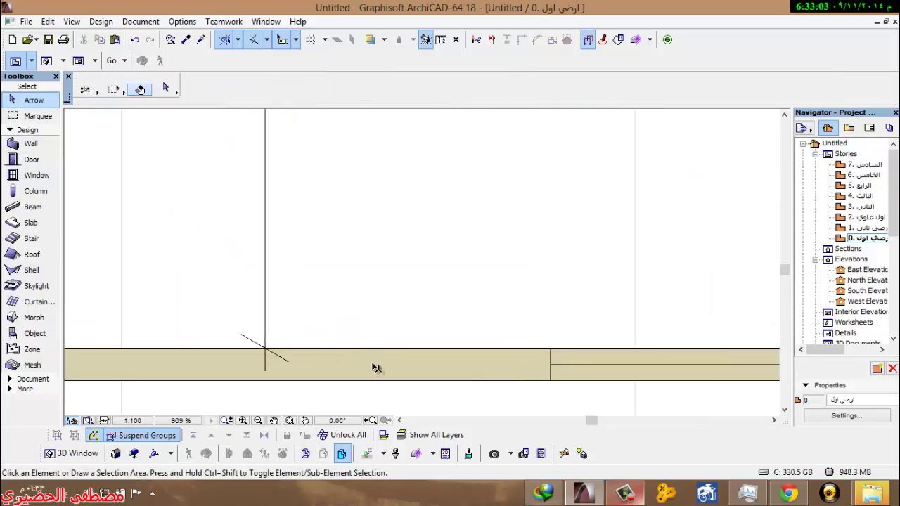
pyautogui.scroll(-4, 344, 297)
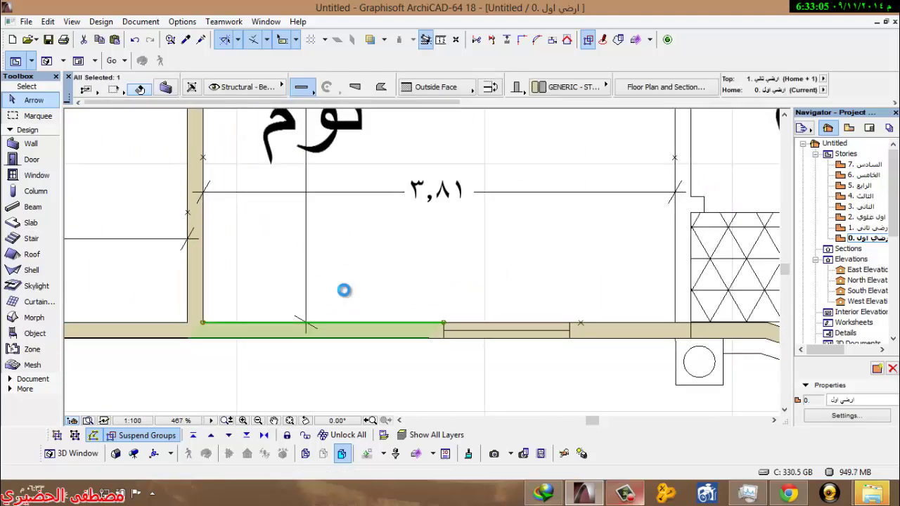
pyautogui.press('Escape')
pyautogui.moveTo(143, 330); pyautogui.dragTo(398, 314, button='middle')
pyautogui.click(267, 326)
pyautogui.press('Delete')
pyautogui.scroll(-3, 262, 319)
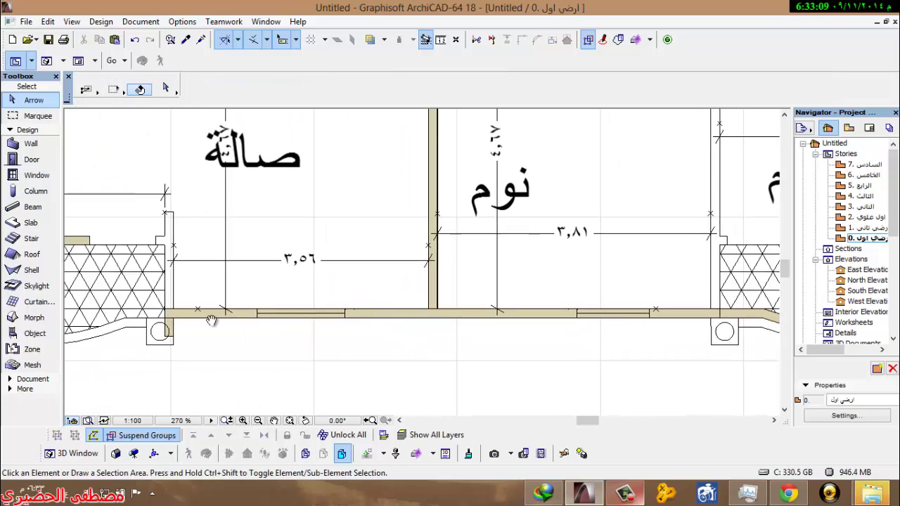
# Step: Select the kitchen's (مطبخ) outer side wall and place a multiple-drag copy on the partition between the kitchen and the 1.98 m wide bathroom
pyautogui.moveTo(211, 319); pyautogui.dragTo(289, 338, button='middle')
pyautogui.moveTo(312, 263); pyautogui.dragTo(197, 340, button='middle')
pyautogui.moveTo(567, 181); pyautogui.dragTo(351, 227, button='middle')
pyautogui.moveTo(440, 144); pyautogui.dragTo(281, 285, button='middle')
pyautogui.scroll(-2, 275, 261)
pyautogui.scroll(-1, 267, 243)
pyautogui.moveTo(268, 244); pyautogui.dragTo(295, 315, button='middle')
pyautogui.scroll(8, 535, 156)
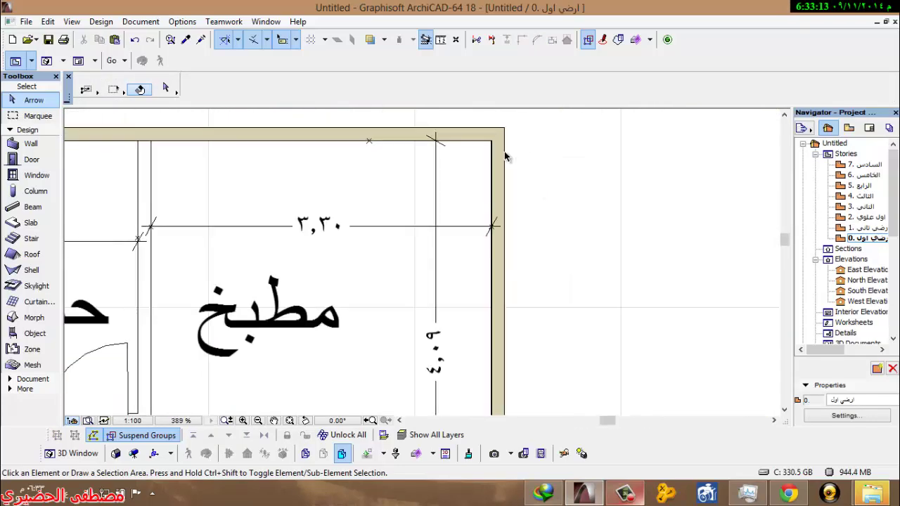
pyautogui.click(494, 162)
pyautogui.scroll(-2, 504, 211)
pyautogui.scroll(3, 506, 246)
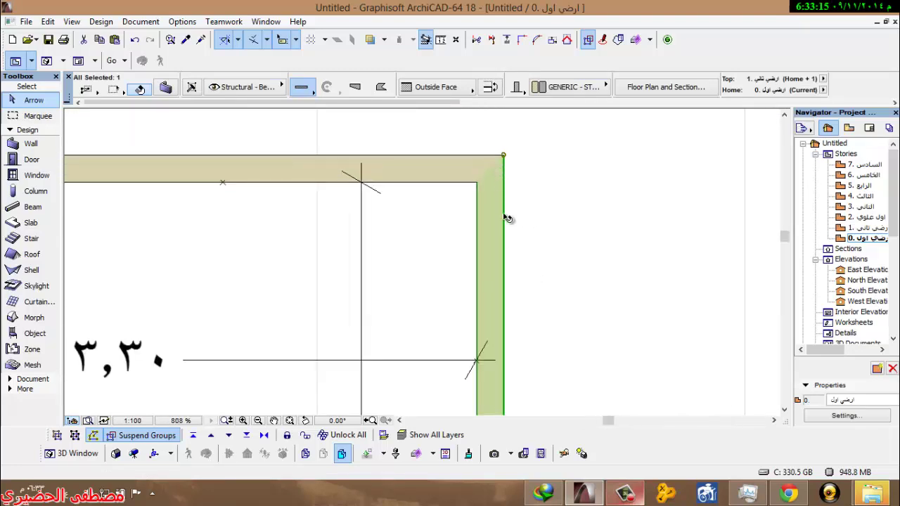
pyautogui.click(505, 244)
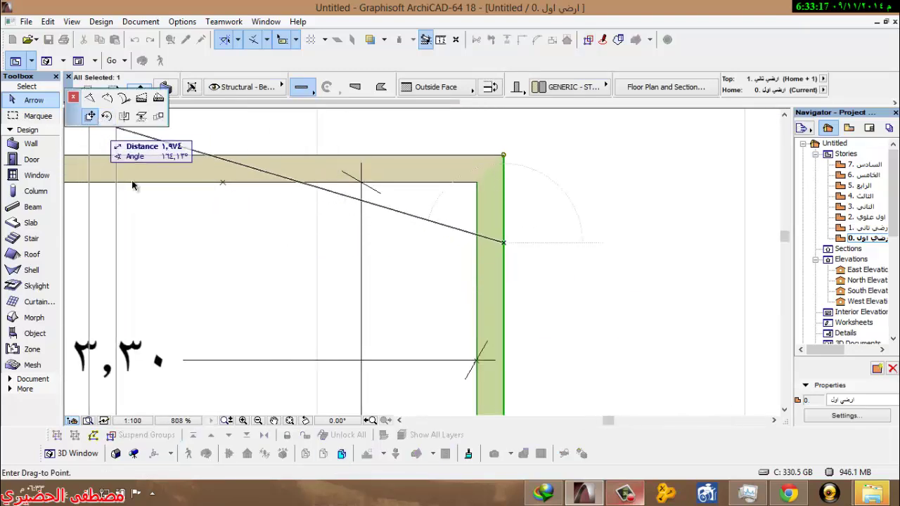
pyautogui.press('ctrl')
pyautogui.scroll(-1, 243, 292)
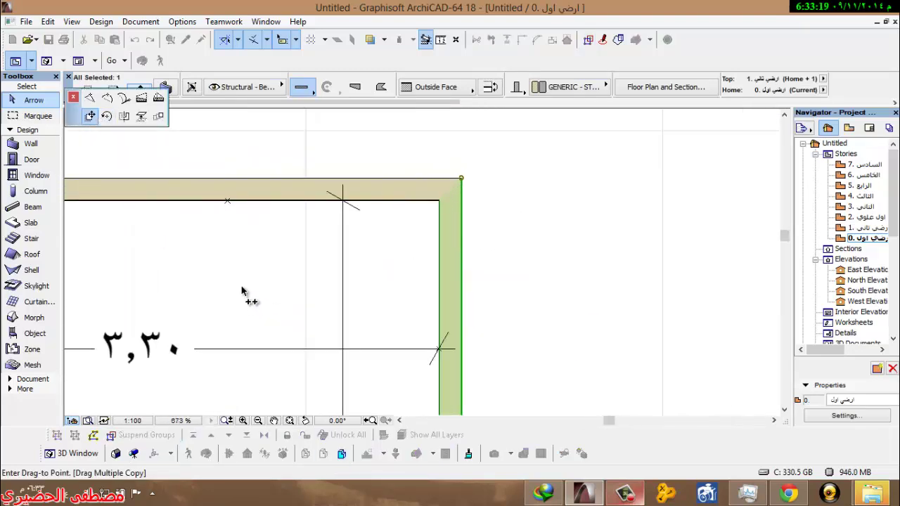
pyautogui.moveTo(184, 268); pyautogui.dragTo(545, 271, button='middle')
pyautogui.moveTo(280, 264); pyautogui.dragTo(364, 265, button='middle')
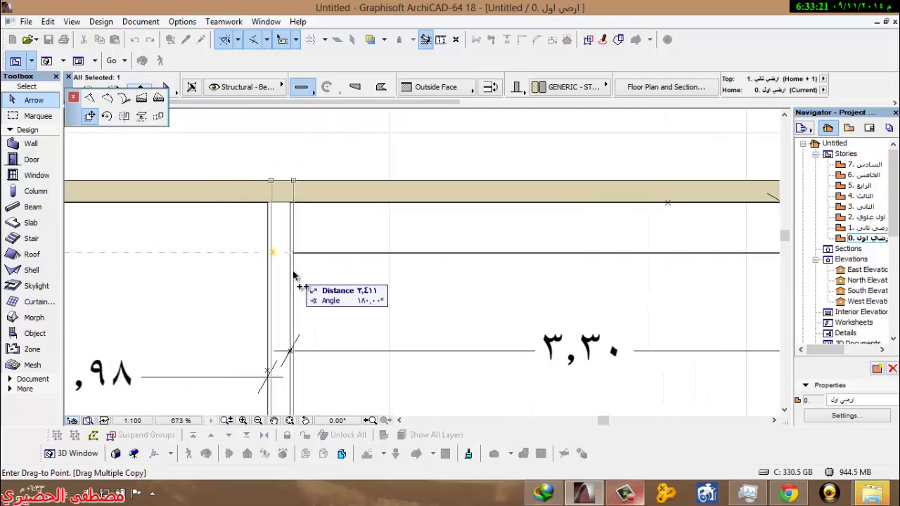
pyautogui.scroll(3, 290, 209)
pyautogui.click(290, 209)
# Step: Place further copies of the wall on both side partitions of the 1.02 m wide light shaft
pyautogui.scroll(-2, 242, 232)
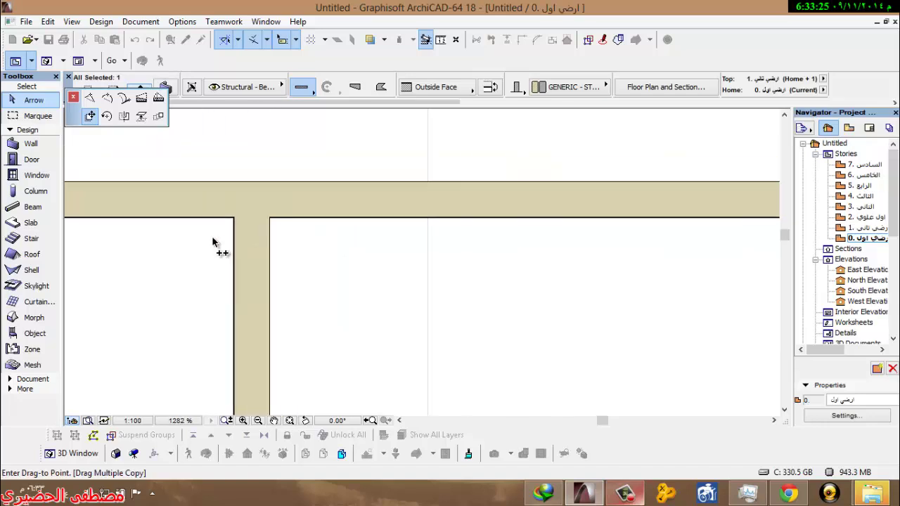
pyautogui.moveTo(206, 243); pyautogui.dragTo(569, 261, button='middle')
pyautogui.moveTo(215, 263); pyautogui.dragTo(550, 258, button='middle')
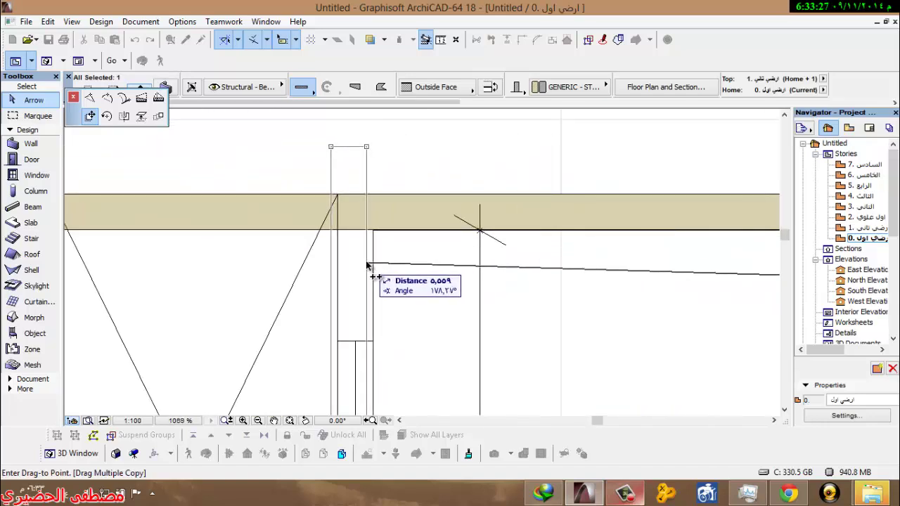
pyautogui.scroll(6, 377, 235)
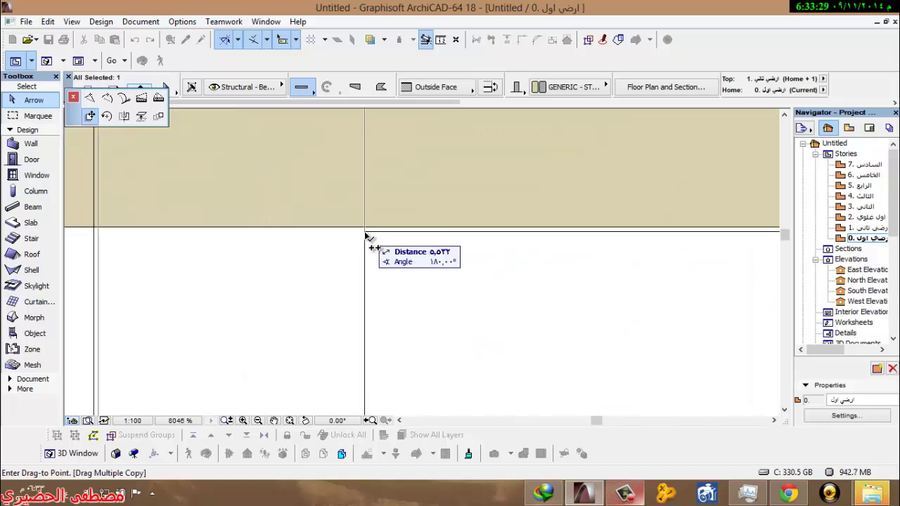
pyautogui.scroll(-6, 366, 235)
pyautogui.moveTo(299, 248); pyautogui.dragTo(433, 238, button='middle')
pyautogui.scroll(-1, 534, 252)
pyautogui.scroll(-2, 257, 247)
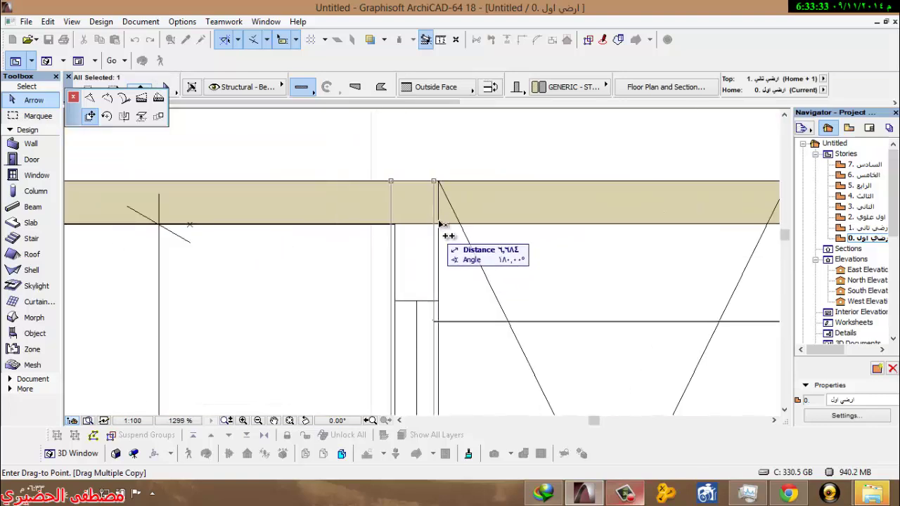
pyautogui.scroll(-7, 361, 255)
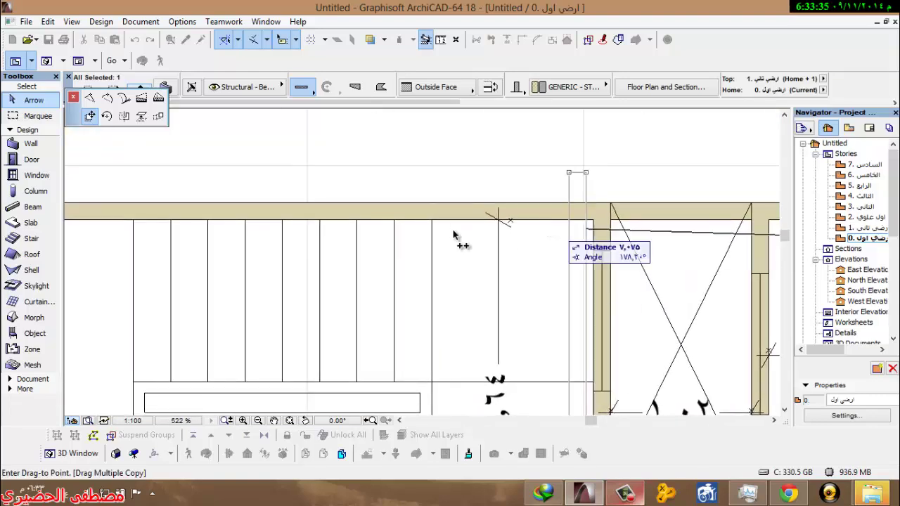
# Step: Place wall copies on the two partitions either side of the 1.55 m wide bathroom and finish the multiple copy
pyautogui.scroll(12, 304, 261)
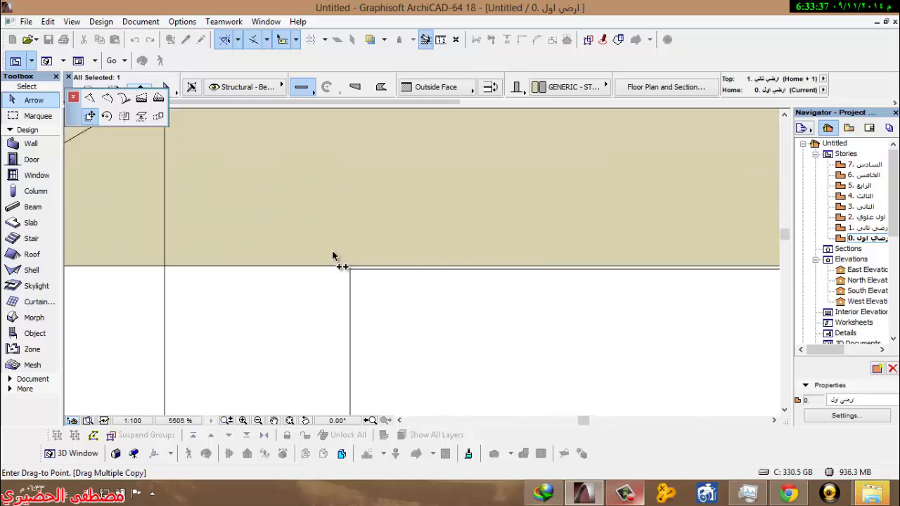
pyautogui.scroll(-4, 331, 274)
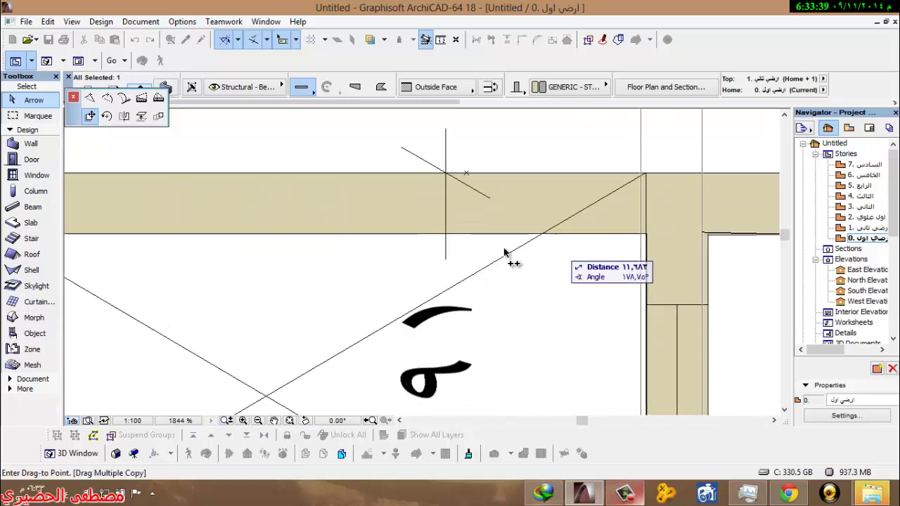
pyautogui.scroll(6, 328, 261)
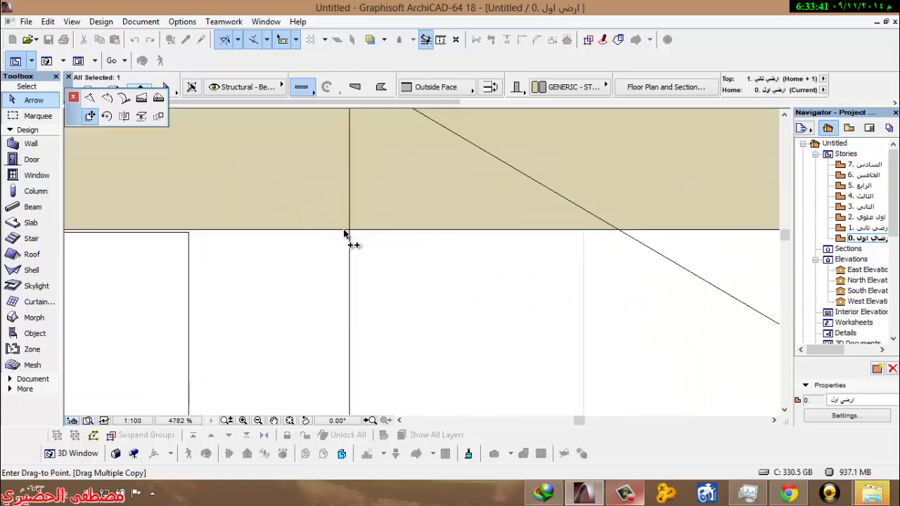
pyautogui.scroll(-12, 352, 232)
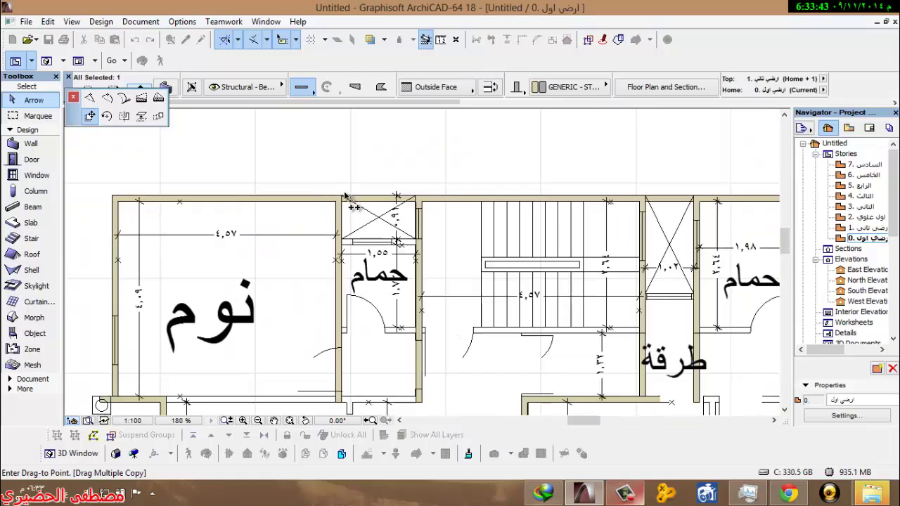
pyautogui.moveTo(338, 255); pyautogui.dragTo(401, 239, button='middle')
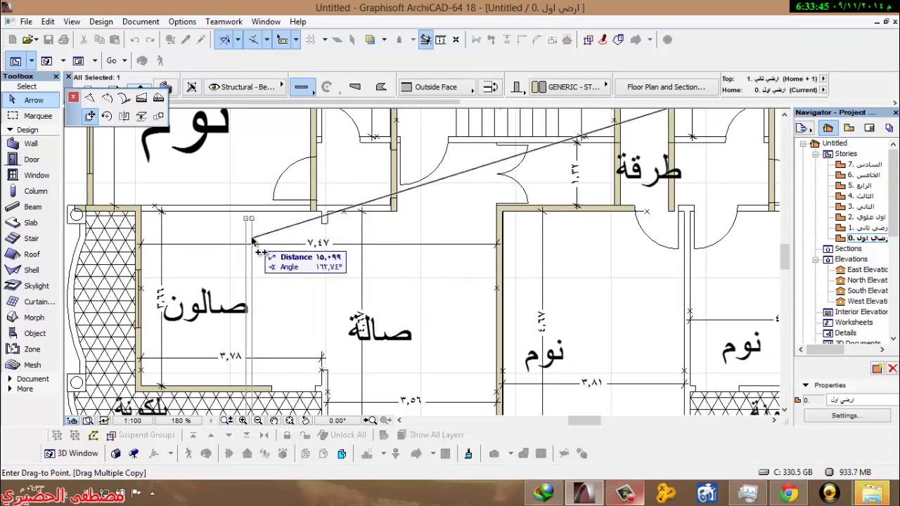
pyautogui.press('Escape')
pyautogui.press('Escape')
pyautogui.scroll(-2, 281, 248)
pyautogui.scroll(4, 128, 181)
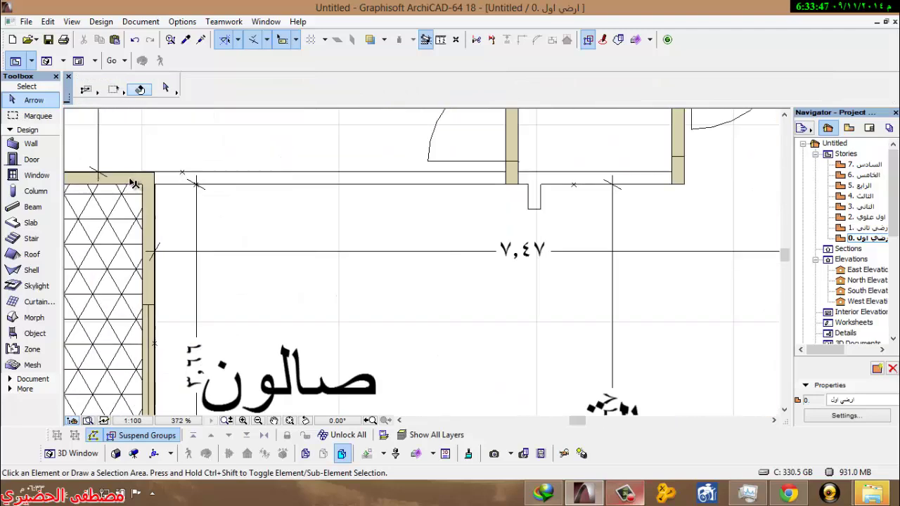
pyautogui.click(129, 181)
pyautogui.scroll(-4, 165, 194)
pyautogui.scroll(4, 165, 193)
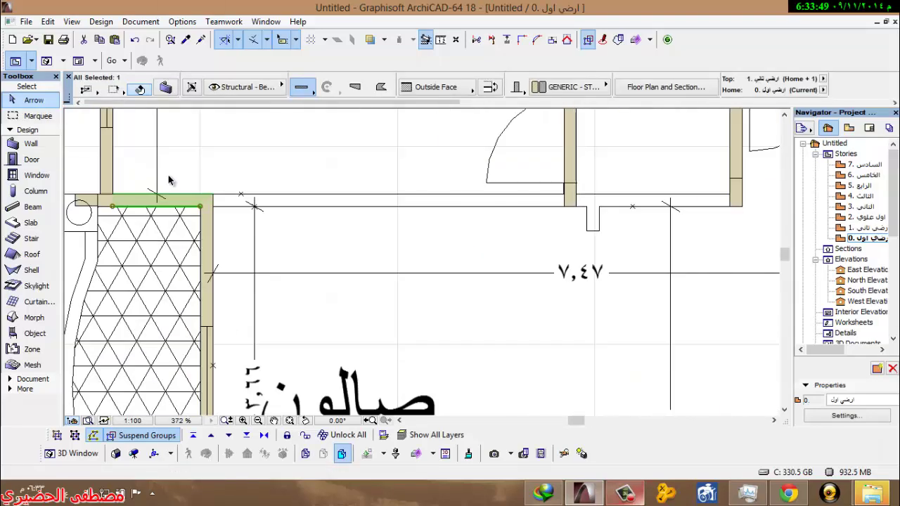
pyautogui.scroll(-2, 484, 204)
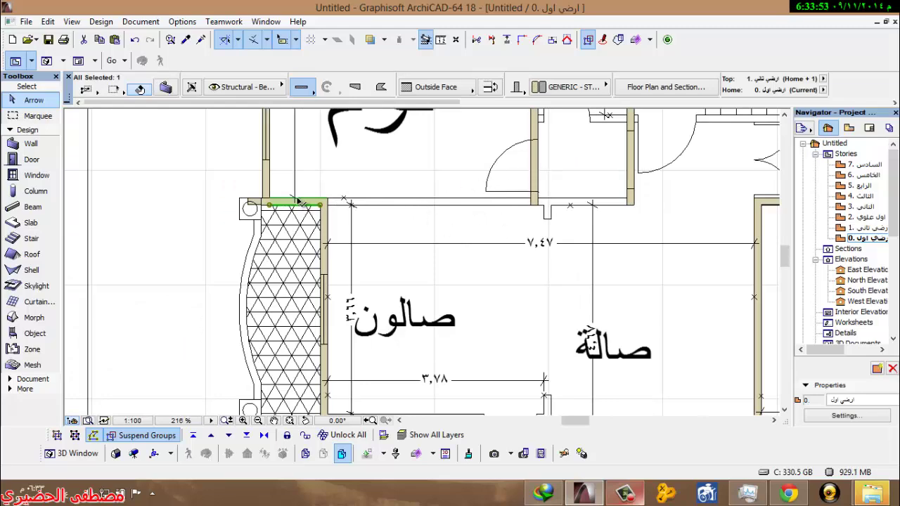
pyautogui.scroll(2, 510, 187)
pyautogui.keyDown('shift'); pyautogui.click(536, 185); pyautogui.keyUp('shift')
pyautogui.scroll(-2, 546, 200)
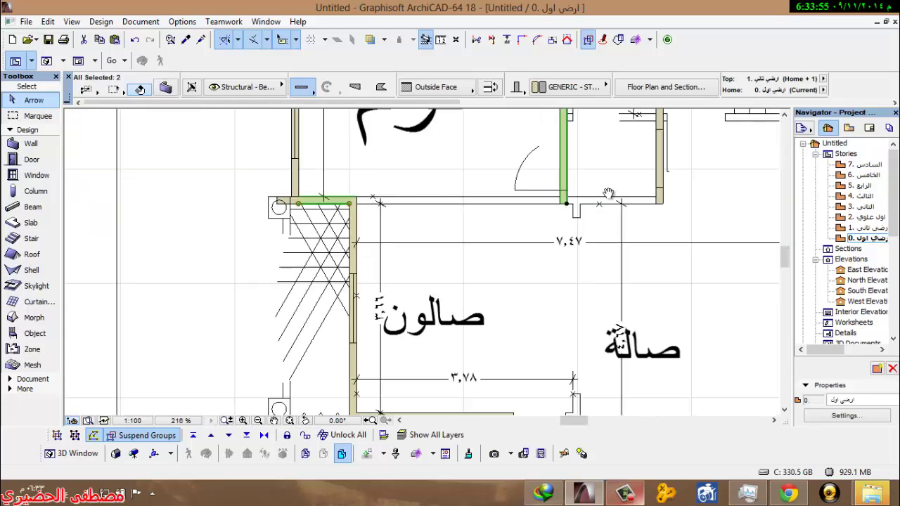
pyautogui.scroll(3, 546, 199)
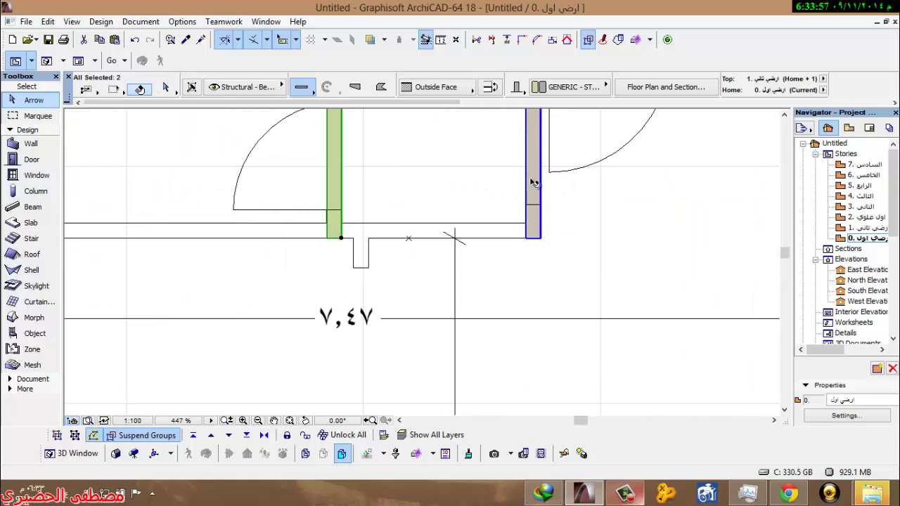
pyautogui.keyDown('shift'); pyautogui.click(535, 184); pyautogui.keyUp('shift')
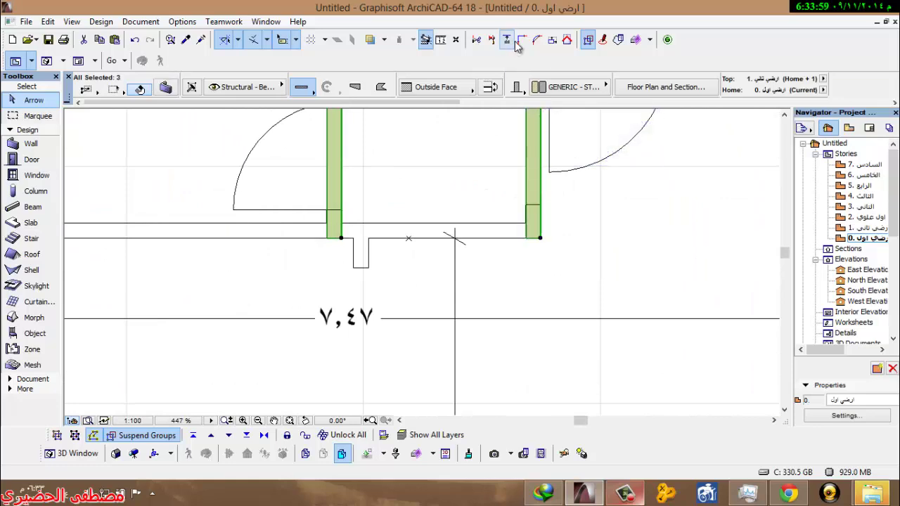
pyautogui.press('Escape')
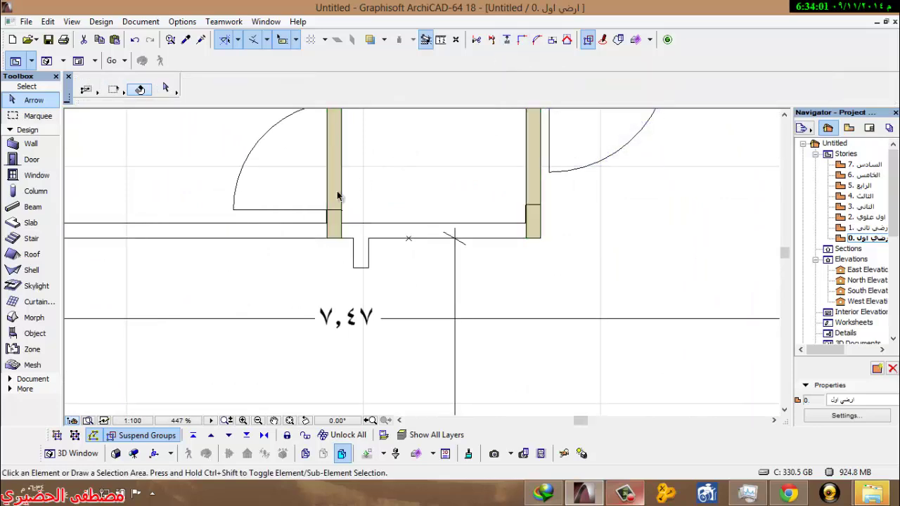
# Step: Adjust the short wall above the salon balcony so it extends to the outer face of the 1.55 m wide bathroom's stair-side wall
pyautogui.scroll(-2, 337, 191)
pyautogui.moveTo(241, 211); pyautogui.dragTo(372, 221, button='middle')
pyautogui.click(155, 232)
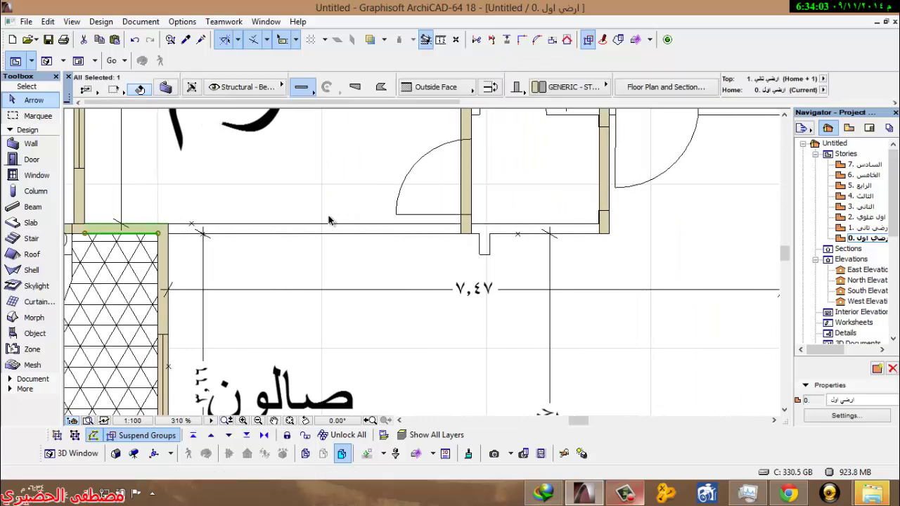
pyautogui.click(506, 40)
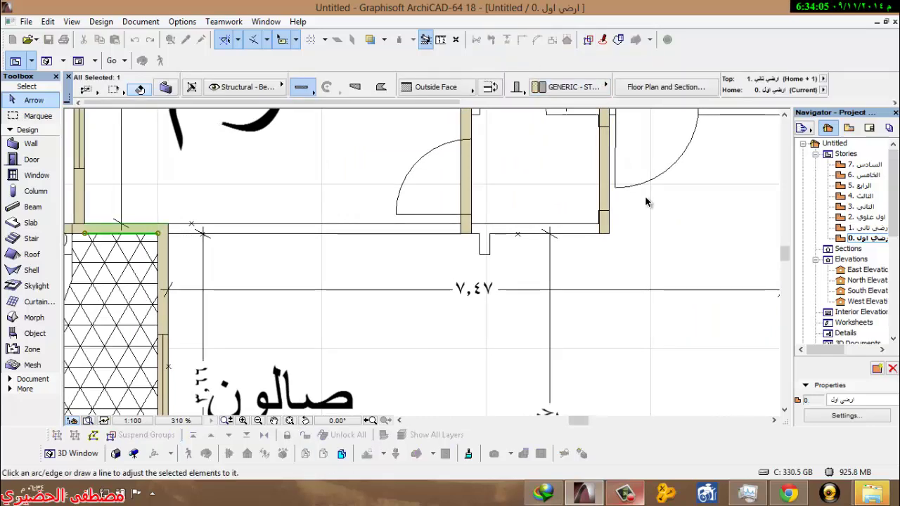
pyautogui.scroll(4, 616, 199)
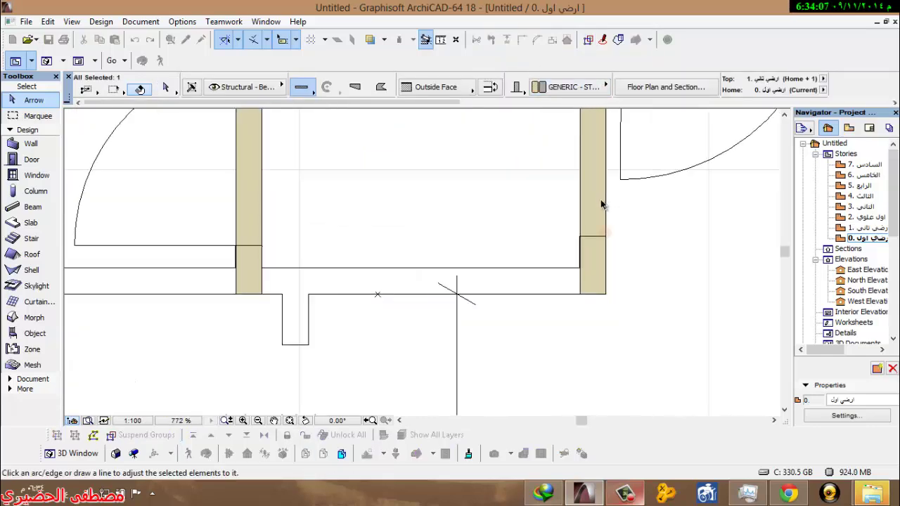
pyautogui.click(607, 208)
pyautogui.scroll(-5, 598, 225)
pyautogui.press('Escape')
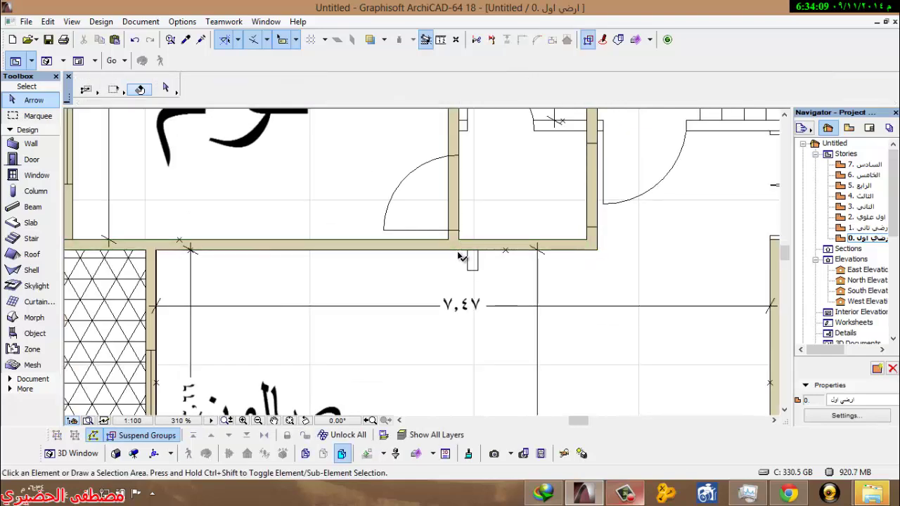
# Step: Intersect the short wall at the column between the salon balcony and the hall (صالة) with the wall between salon and balcony
pyautogui.scroll(2, 522, 238)
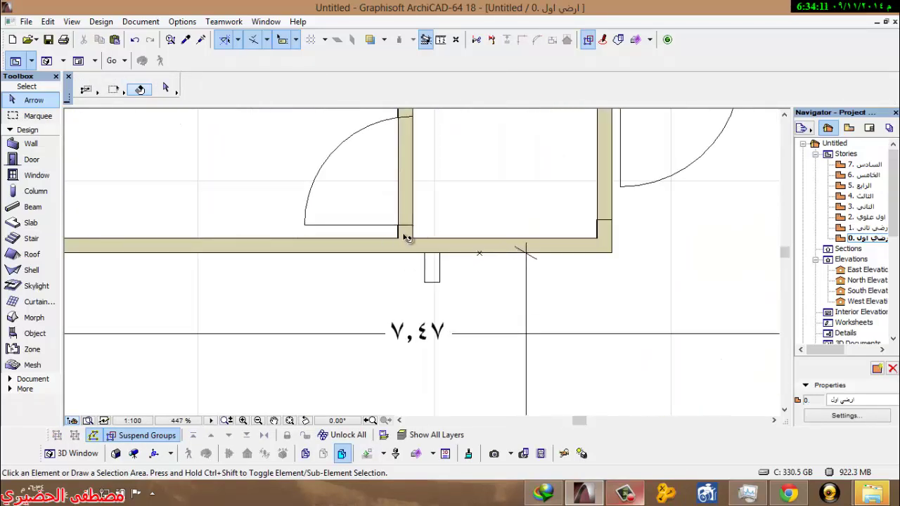
pyautogui.scroll(4, 398, 238)
pyautogui.scroll(-5, 421, 240)
pyautogui.moveTo(344, 251); pyautogui.dragTo(450, 240, button='middle')
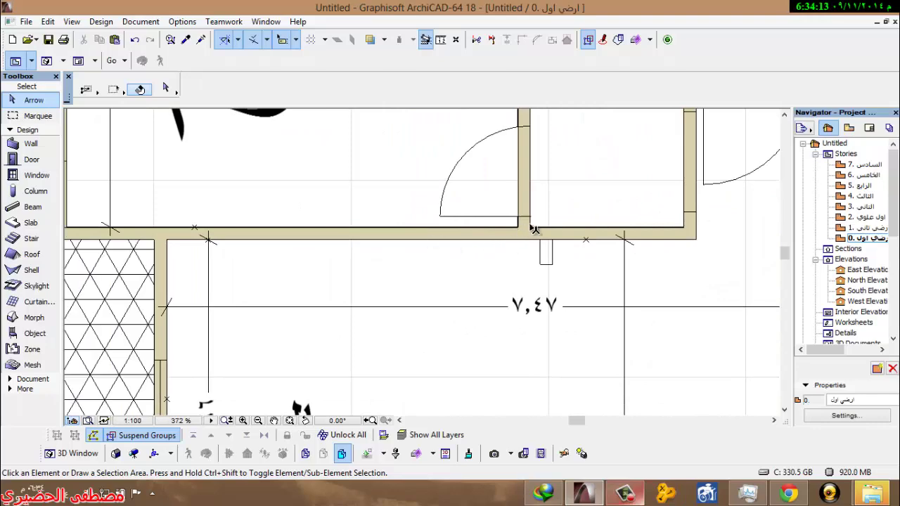
pyautogui.scroll(-2, 436, 239)
pyautogui.scroll(1, 208, 253)
pyautogui.scroll(-3, 295, 274)
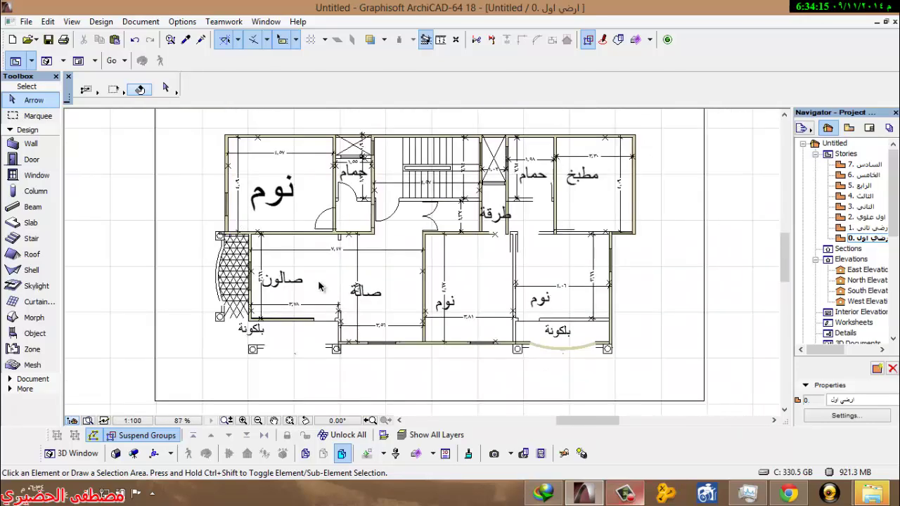
pyautogui.scroll(5, 420, 347)
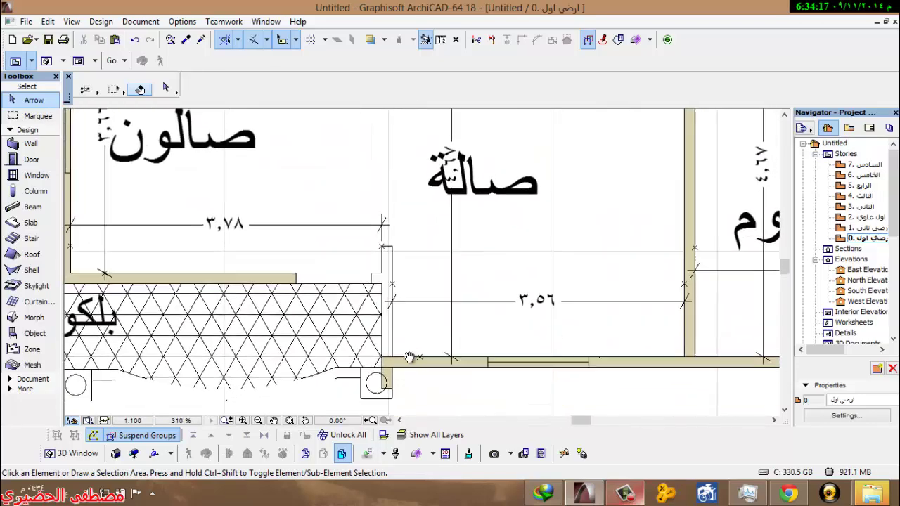
pyautogui.scroll(2, 404, 362)
pyautogui.click(392, 367)
pyautogui.scroll(-1, 345, 352)
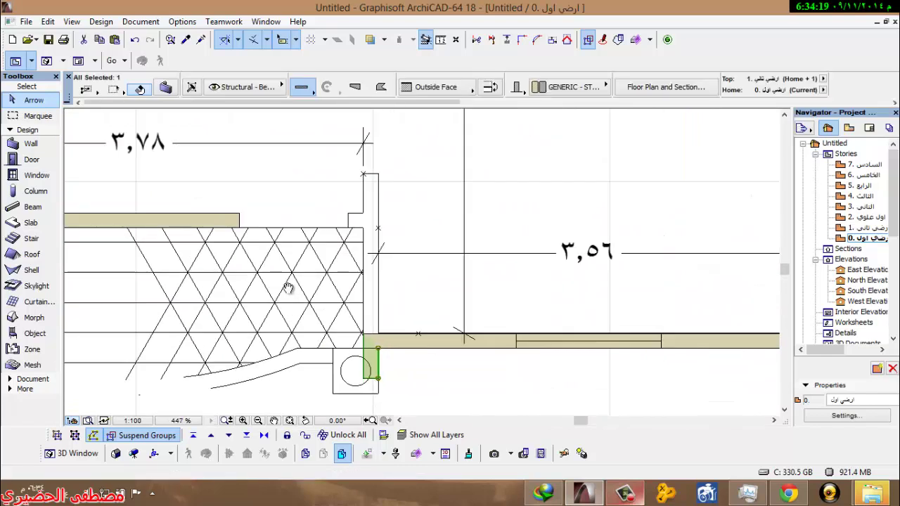
pyautogui.moveTo(288, 289); pyautogui.dragTo(338, 300, button='middle')
pyautogui.scroll(5, 255, 239)
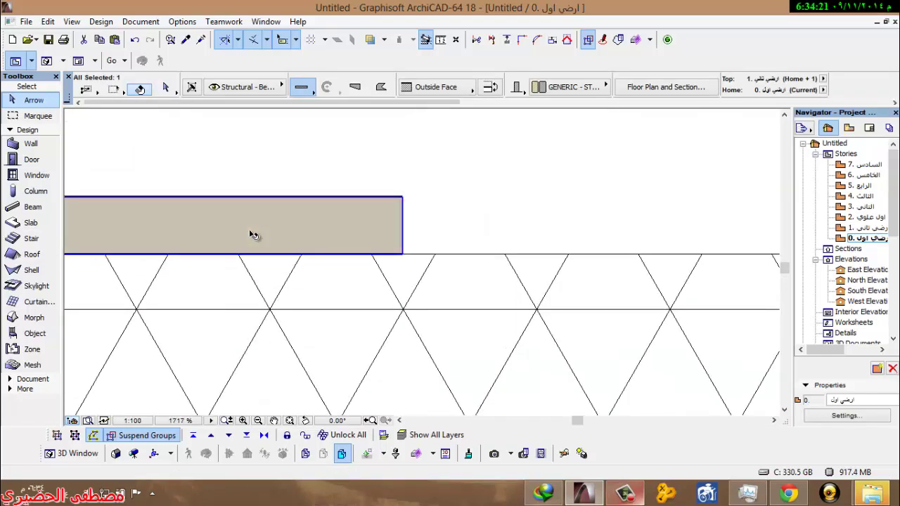
pyautogui.keyDown('shift'); pyautogui.click(338, 225); pyautogui.keyUp('shift')
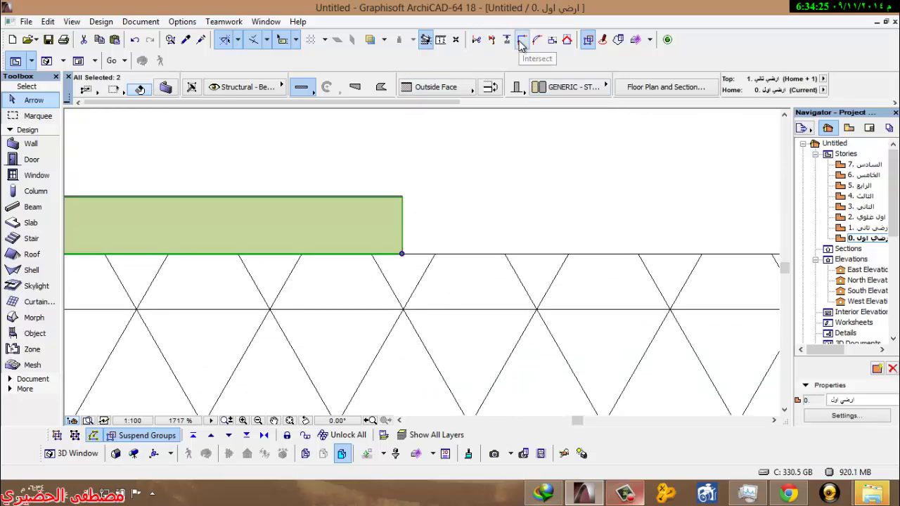
pyautogui.scroll(-3, 502, 156)
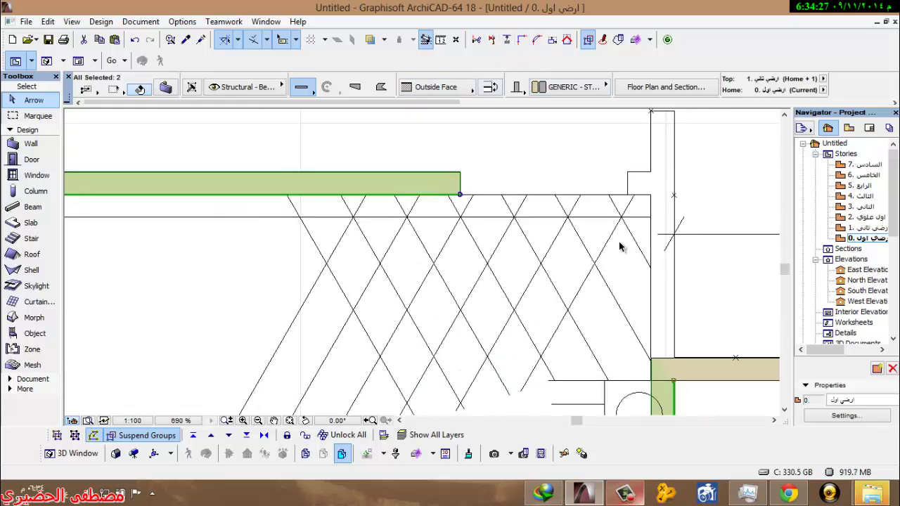
pyautogui.moveTo(618, 241); pyautogui.dragTo(550, 178, button='middle')
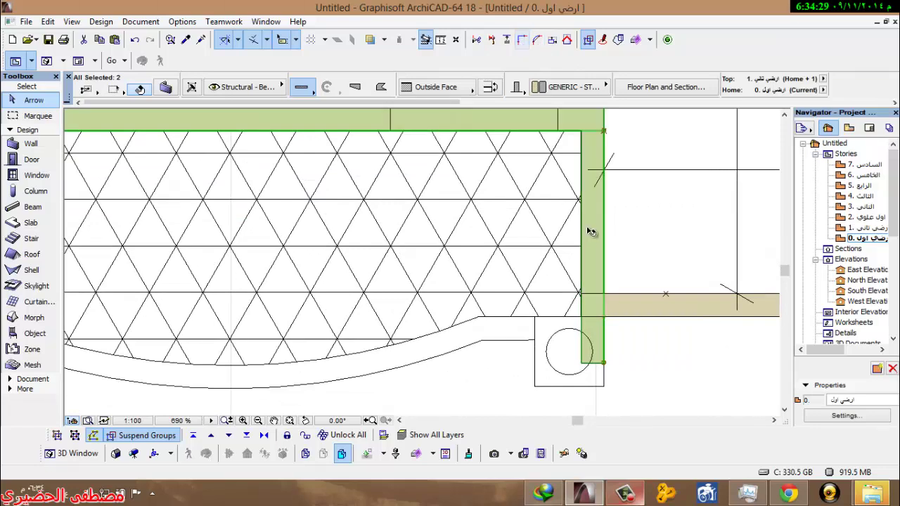
# Step: Place a copy of the 4.06 m wide bedroom's outer side wall on the partition shared with the 3.81 m wide bedroom
pyautogui.scroll(-4, 589, 232)
pyautogui.moveTo(577, 263); pyautogui.dragTo(370, 282, button='middle')
pyautogui.moveTo(251, 266); pyautogui.dragTo(140, 271, button='middle')
pyautogui.moveTo(536, 338); pyautogui.dragTo(449, 353, button='middle')
pyautogui.moveTo(416, 173); pyautogui.dragTo(402, 328, button='middle')
pyautogui.moveTo(575, 296); pyautogui.dragTo(498, 229, button='middle')
pyautogui.scroll(5, 583, 329)
pyautogui.press('Escape')
pyautogui.scroll(2, 553, 341)
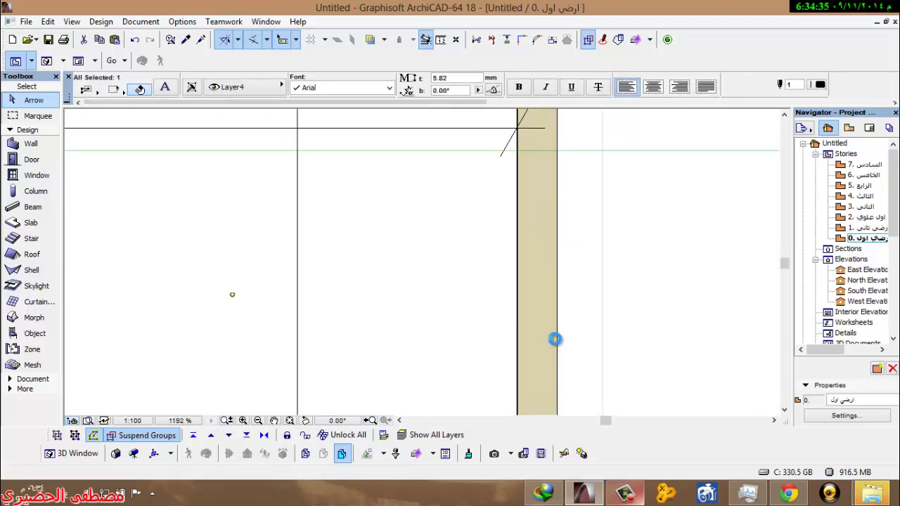
pyautogui.press('Escape')
pyautogui.moveTo(542, 114); pyautogui.dragTo(518, 221, button='middle')
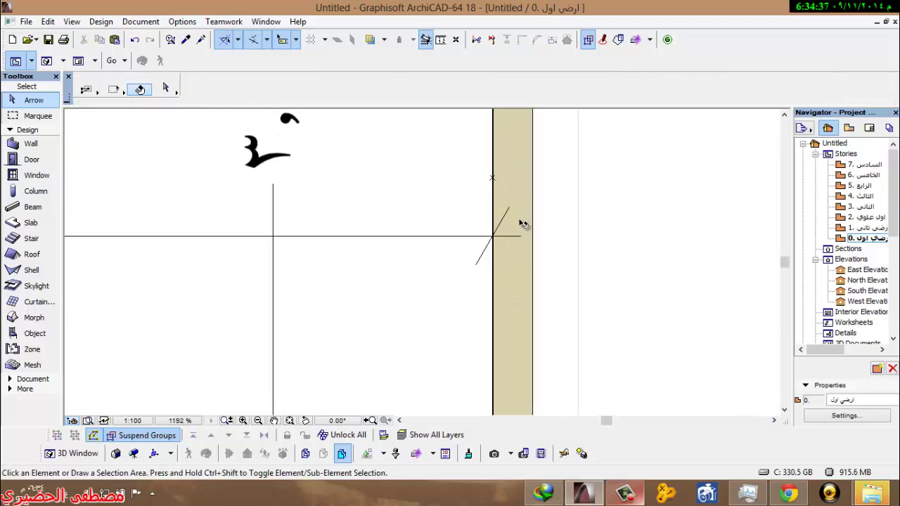
pyautogui.click(525, 189)
pyautogui.click(533, 202)
pyautogui.scroll(-3, 351, 220)
pyautogui.moveTo(351, 220); pyautogui.dragTo(607, 226, button='middle')
pyautogui.press('ctrl')
pyautogui.scroll(-1, 232, 218)
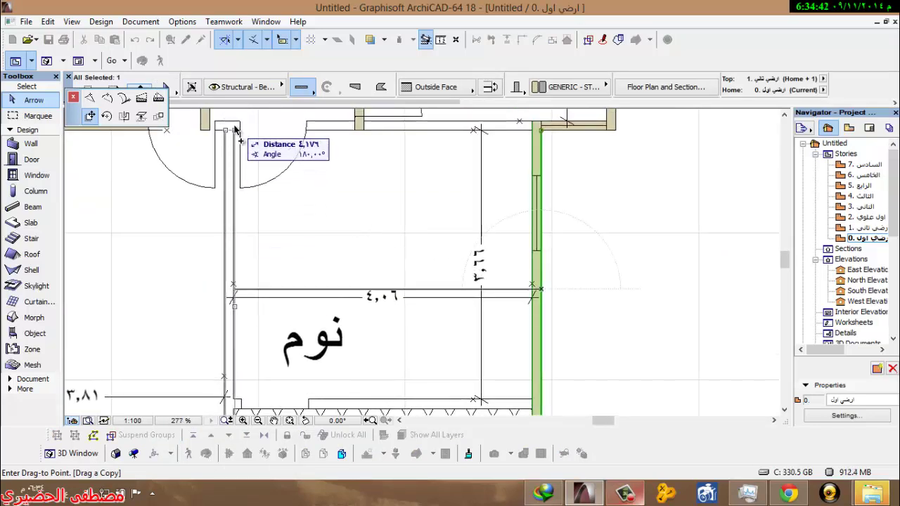
pyautogui.click(234, 396)
# Step: Place a copy of the 3.81 m wide bedroom's corridor-side wall on the line between the staircase and the corridor (طرقة)
pyautogui.scroll(-3, 265, 284)
pyautogui.moveTo(271, 296); pyautogui.dragTo(258, 282, button='middle')
pyautogui.scroll(3, 267, 292)
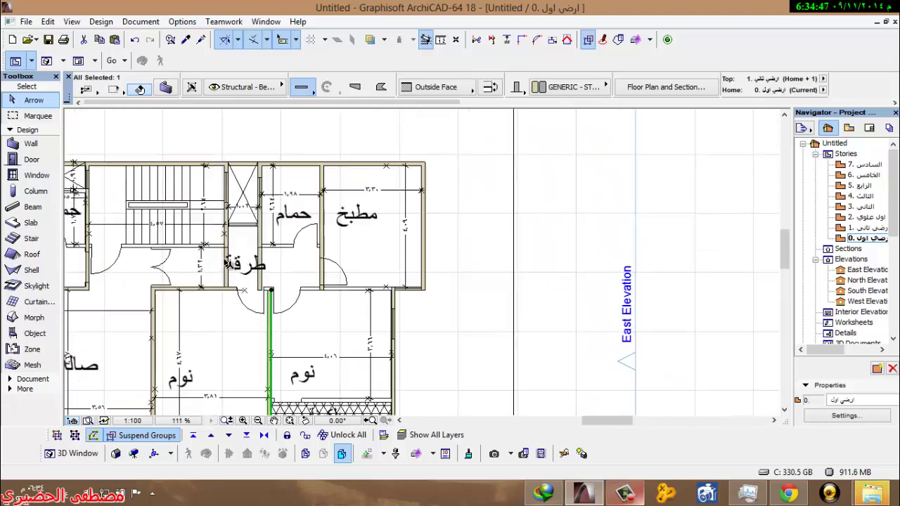
pyautogui.scroll(-2, 282, 304)
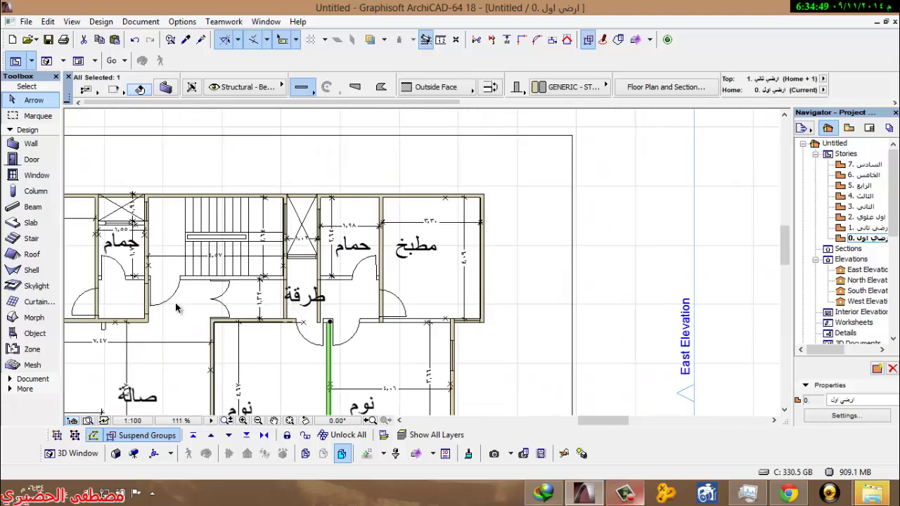
pyautogui.scroll(3, 211, 322)
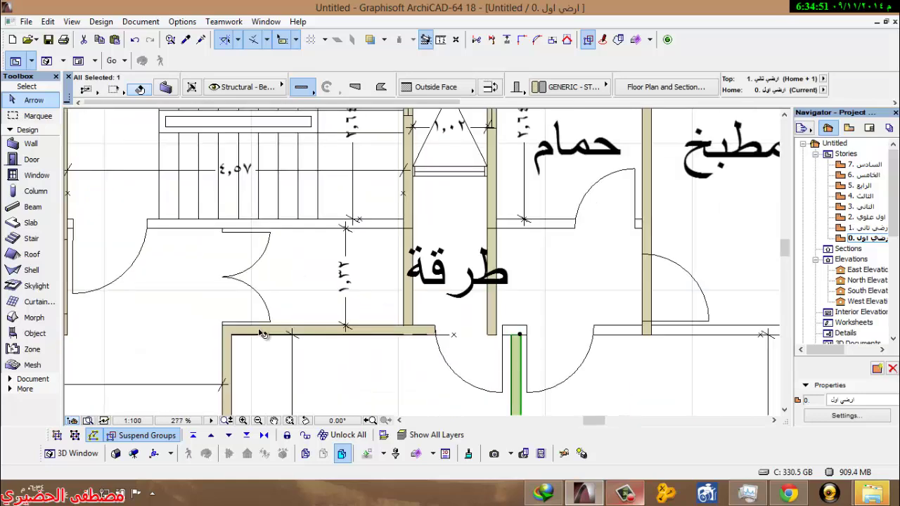
pyautogui.click(261, 333)
pyautogui.scroll(2, 261, 327)
pyautogui.click(261, 325)
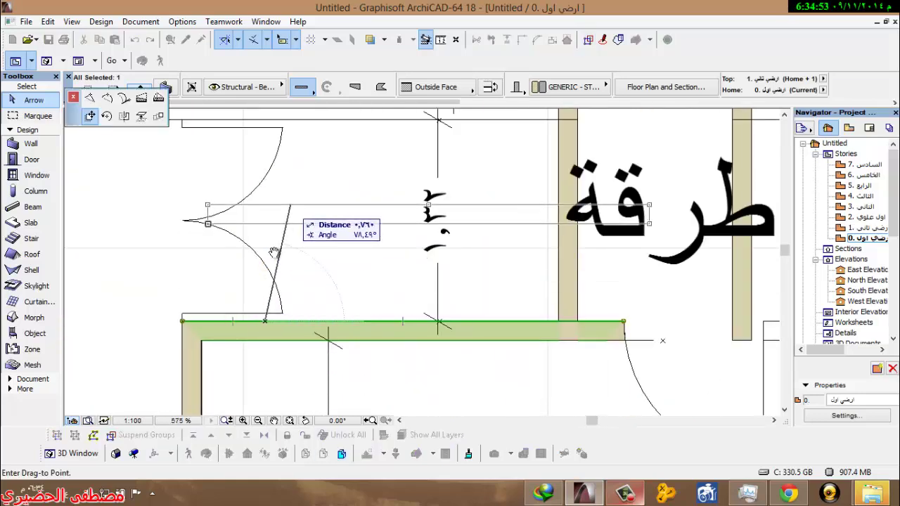
pyautogui.moveTo(274, 254); pyautogui.dragTo(247, 369, button='middle')
pyautogui.scroll(1, 247, 369)
pyautogui.press('ctrl')
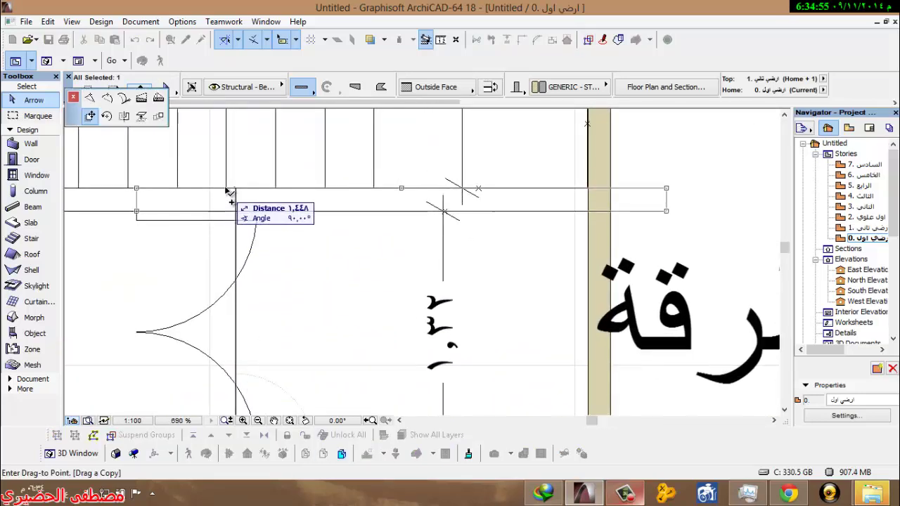
pyautogui.click(226, 189)
pyautogui.scroll(-3, 323, 260)
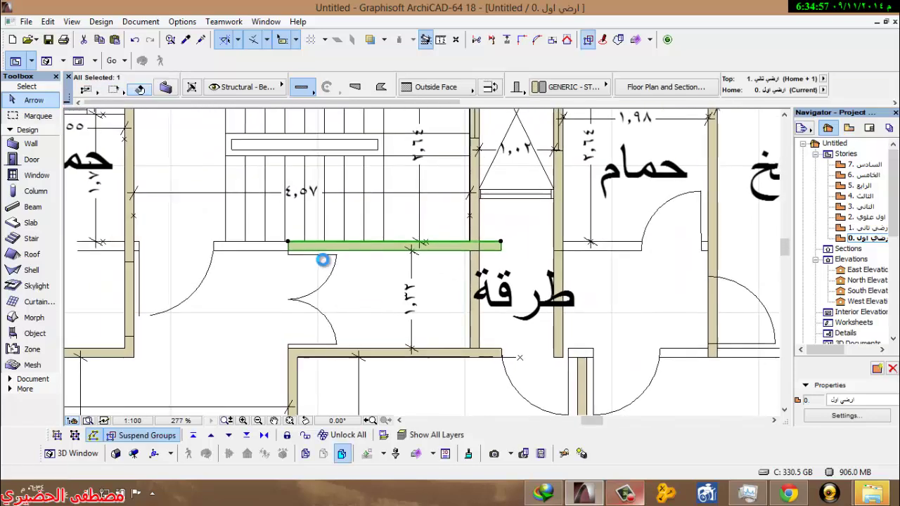
# Step: Adjust the copied stair-side wall to reach the 1.55 m wide bathroom's far partition at one end and the kitchen partition at the other
pyautogui.scroll(-1, 323, 260)
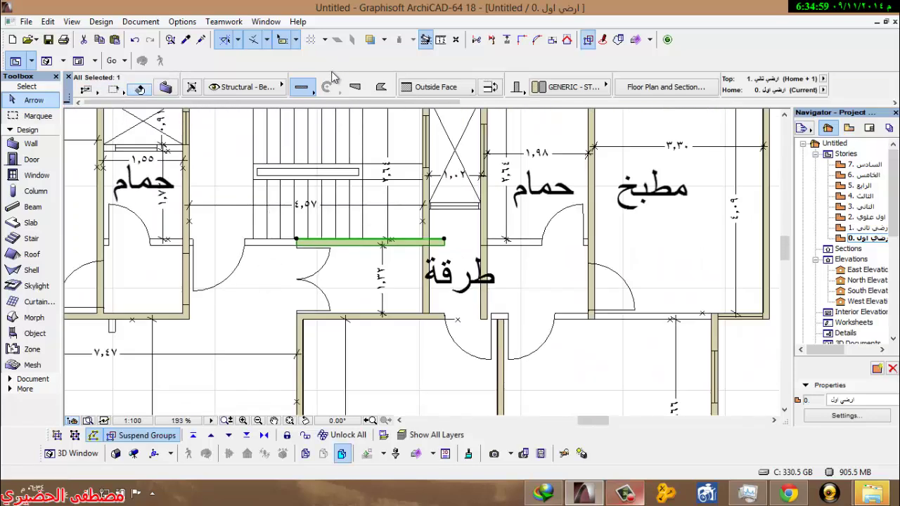
pyautogui.click(507, 39)
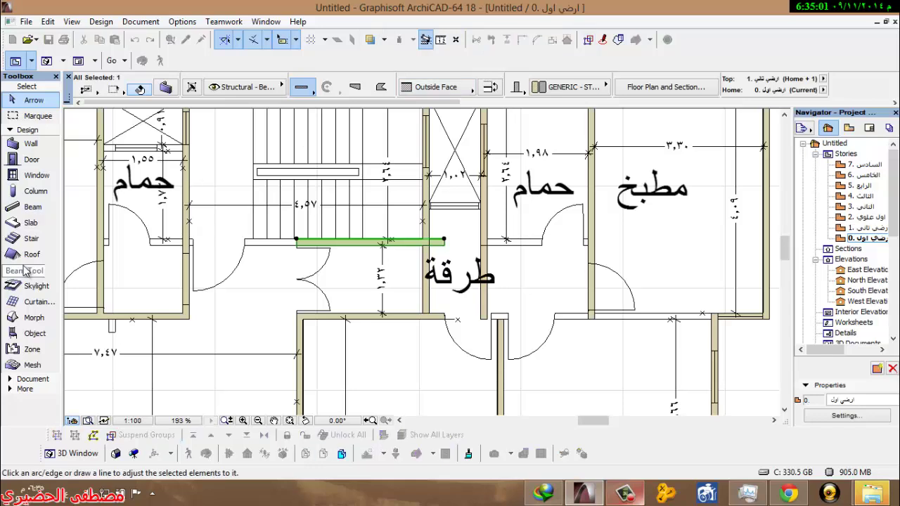
pyautogui.click(99, 246)
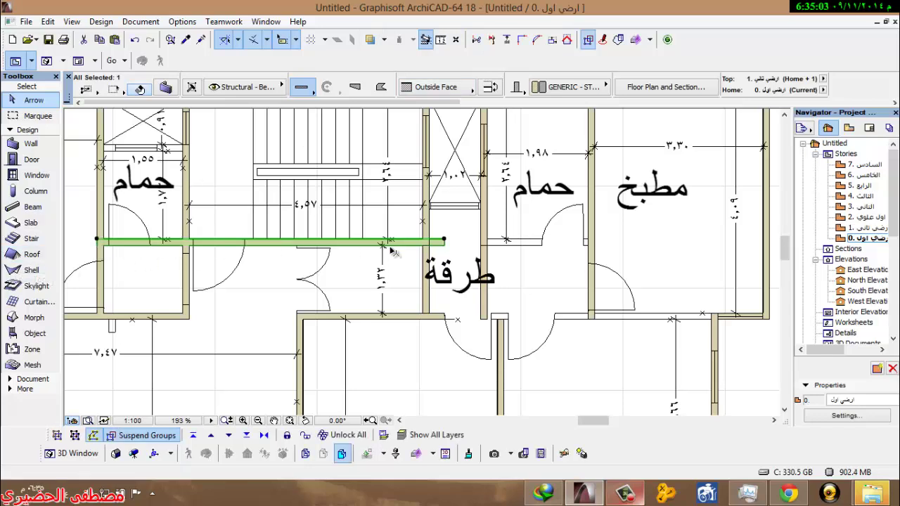
pyautogui.scroll(1, 393, 251)
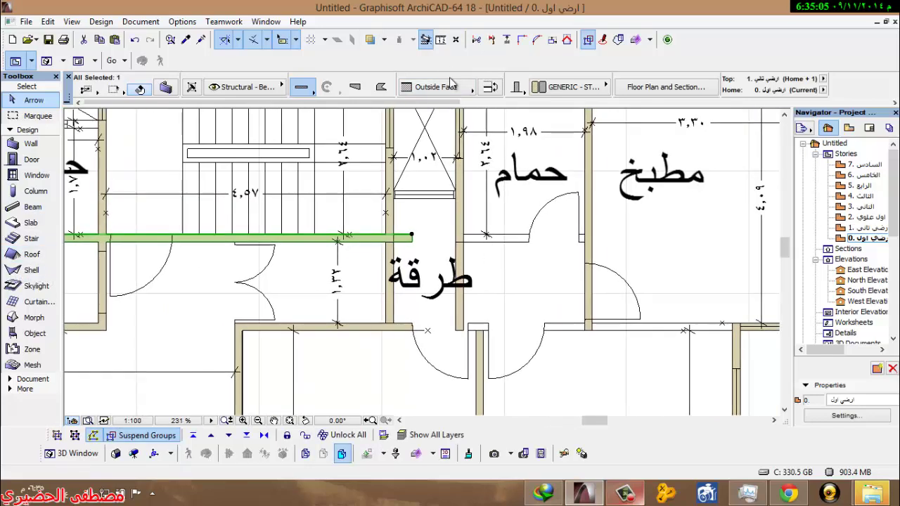
pyautogui.click(506, 40)
pyautogui.click(592, 246)
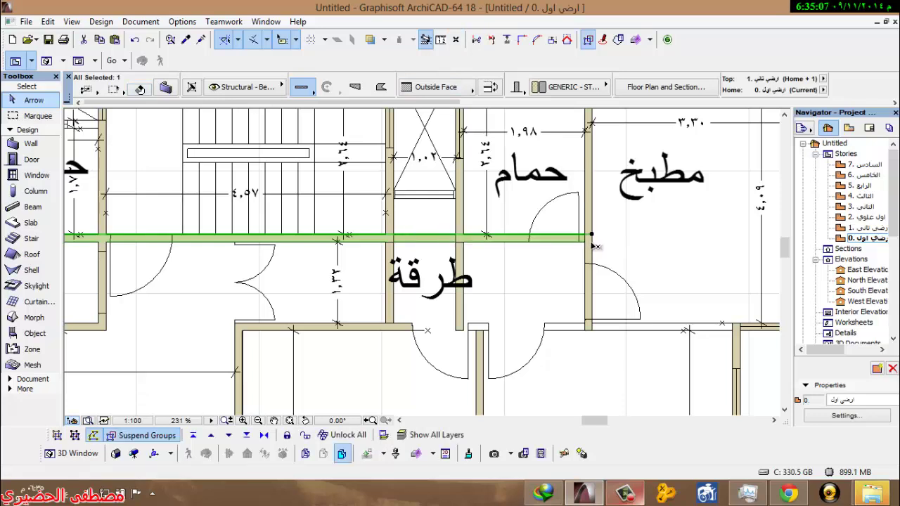
pyautogui.press('Escape')
pyautogui.click(387, 246)
pyautogui.press('Escape')
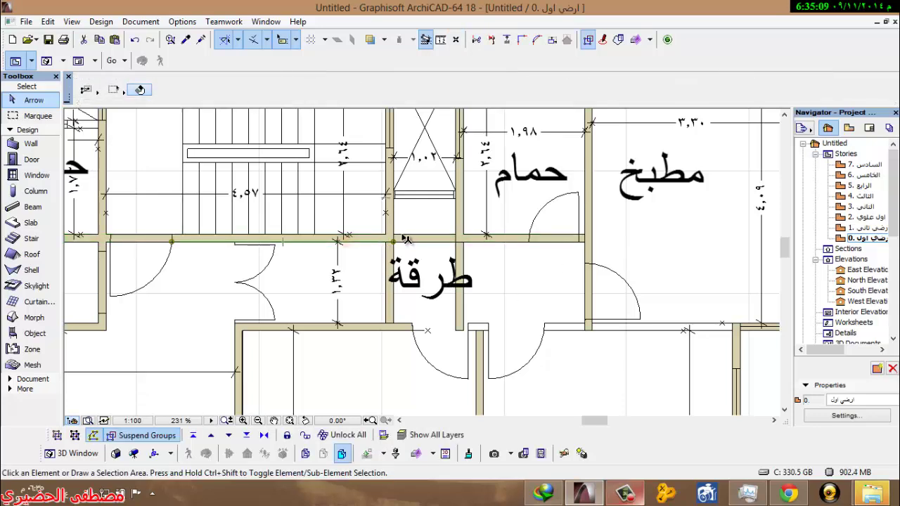
# Step: Adjust both side walls of the 1.02 m wide light shaft so they end at the corridor's stair-side wall
pyautogui.scroll(3, 386, 243)
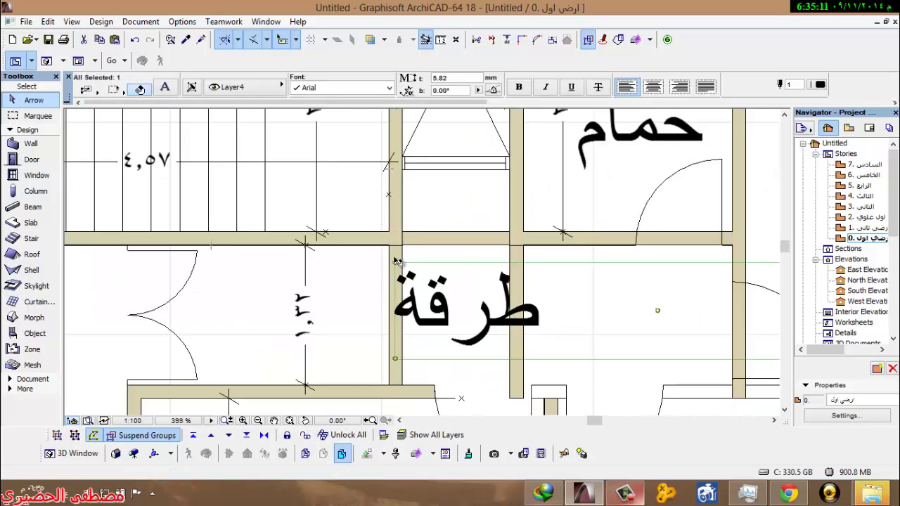
pyautogui.click(394, 258)
pyautogui.keyDown('shift'); pyautogui.click(517, 281); pyautogui.keyUp('shift')
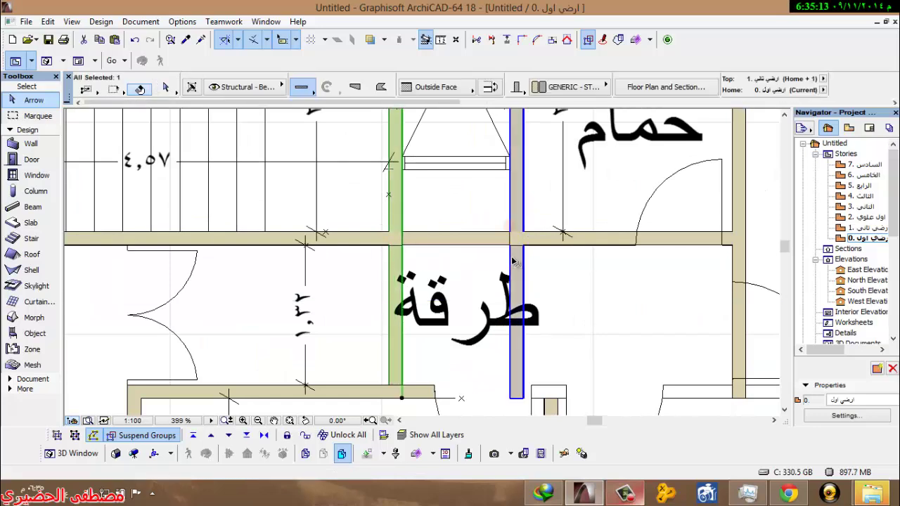
pyautogui.click(507, 40)
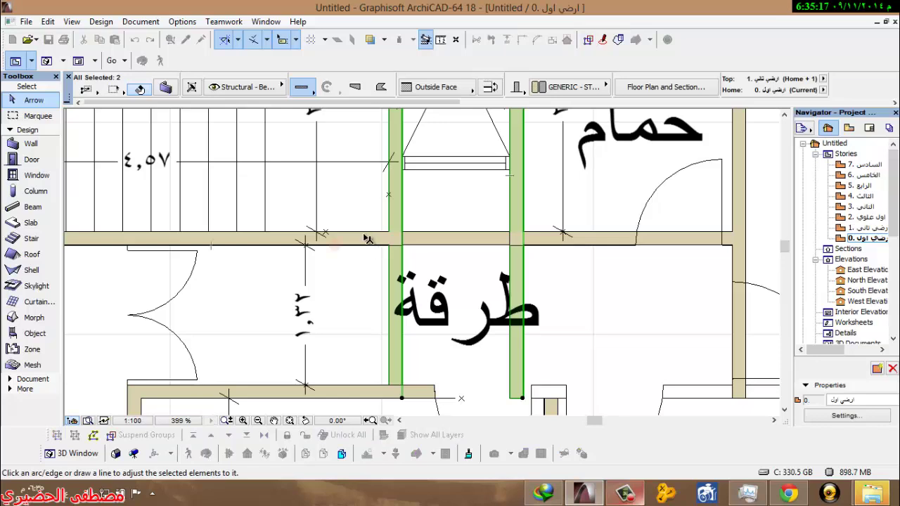
pyautogui.scroll(4, 365, 240)
pyautogui.click(385, 231)
pyautogui.click(378, 199)
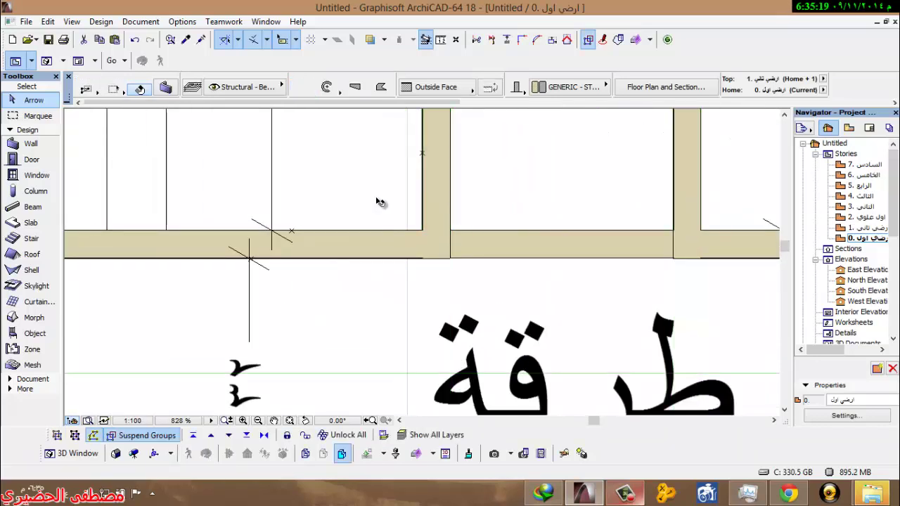
pyautogui.scroll(-5, 509, 266)
pyautogui.moveTo(472, 270); pyautogui.dragTo(195, 249, button='middle')
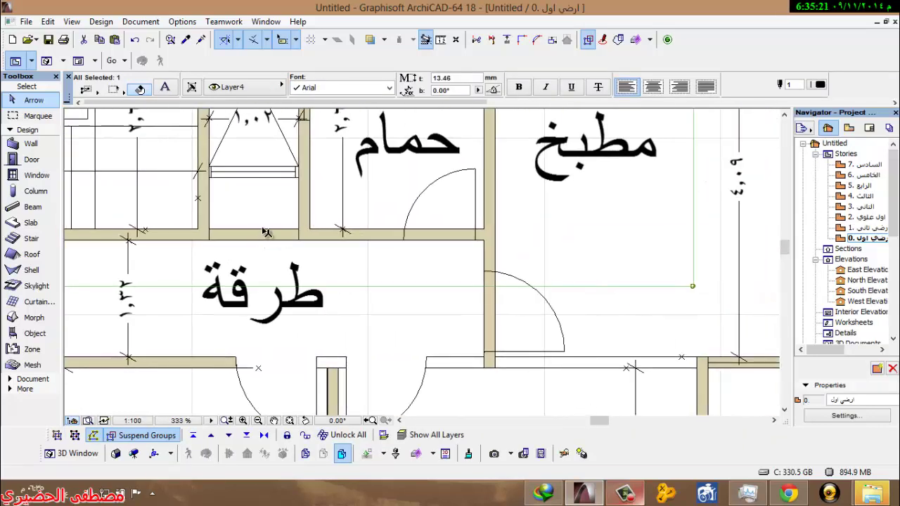
pyautogui.click(266, 232)
pyautogui.scroll(-5, 266, 232)
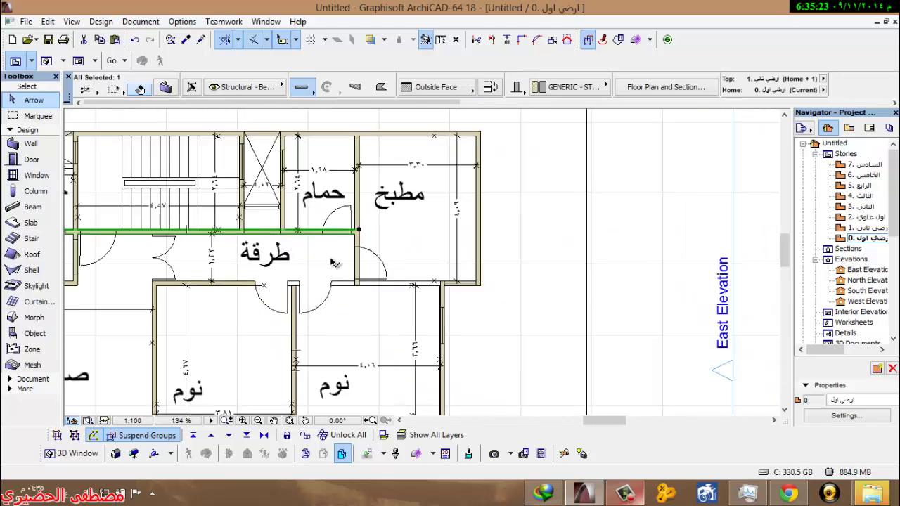
pyautogui.scroll(3, 400, 283)
pyautogui.click(120, 284)
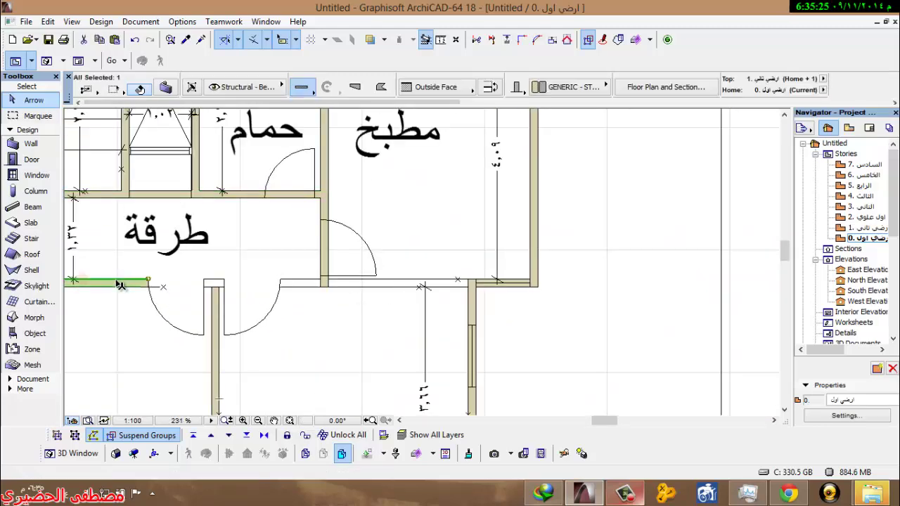
pyautogui.scroll(4, 121, 286)
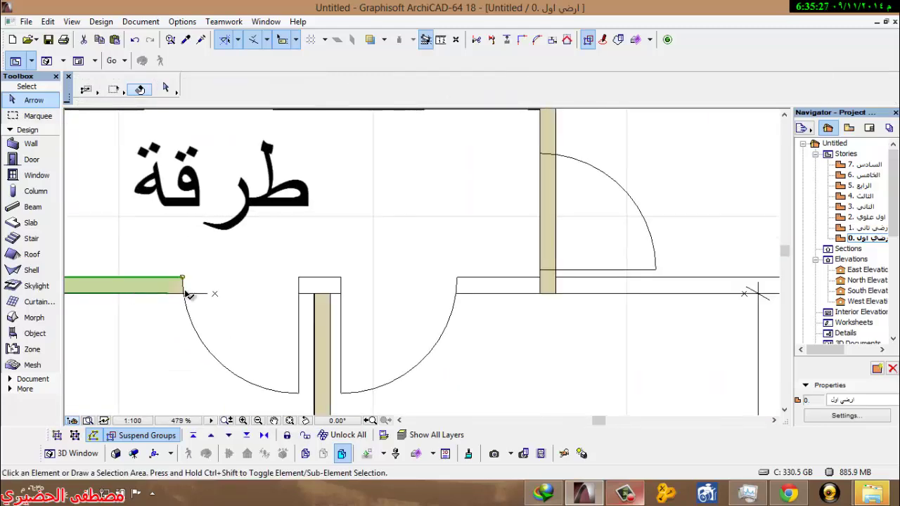
pyautogui.scroll(-5, 193, 239)
pyautogui.scroll(5, 394, 297)
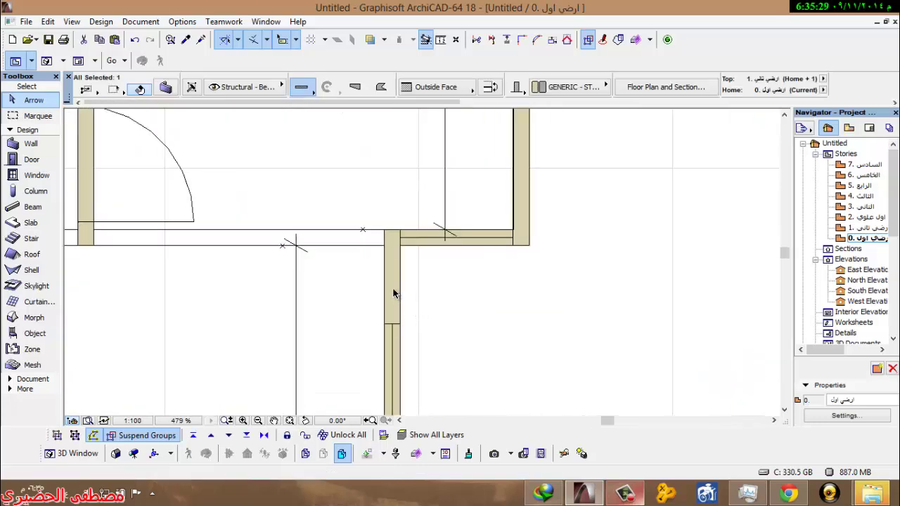
pyautogui.keyDown('shift'); pyautogui.click(394, 288); pyautogui.keyUp('shift')
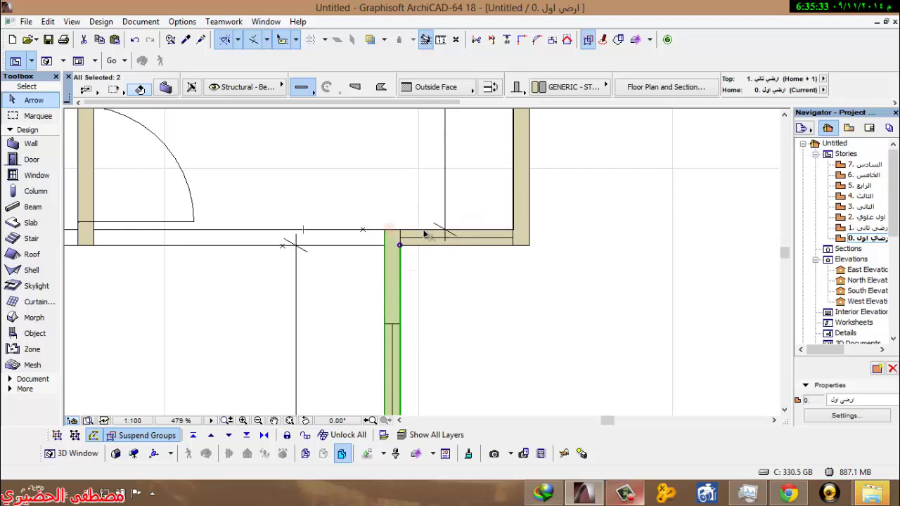
pyautogui.scroll(-5, 493, 211)
pyautogui.scroll(5, 492, 206)
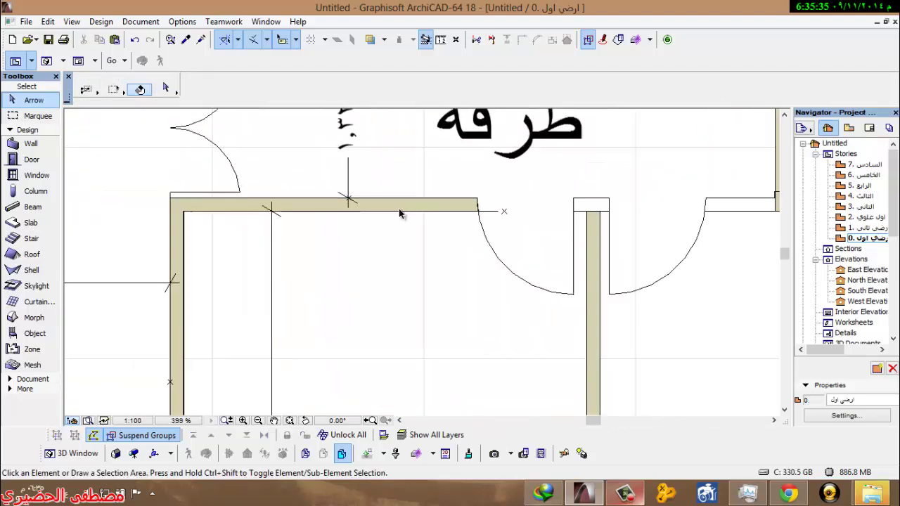
pyautogui.click(401, 204)
pyautogui.press('Escape')
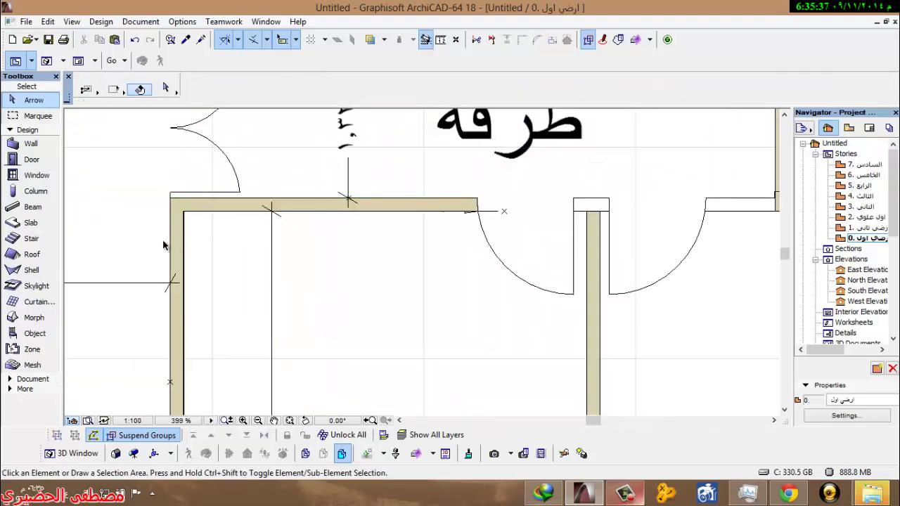
# Step: Delete the 3.81 m wide bedroom's corridor-side wall together with the short wall piece at its door end
pyautogui.click(339, 207)
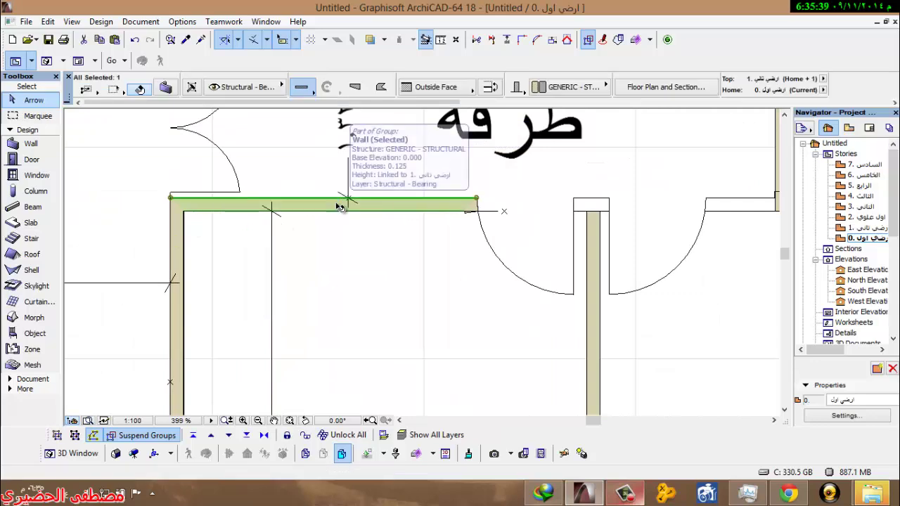
pyautogui.click(272, 215)
pyautogui.scroll(3, 442, 218)
pyautogui.click(445, 220)
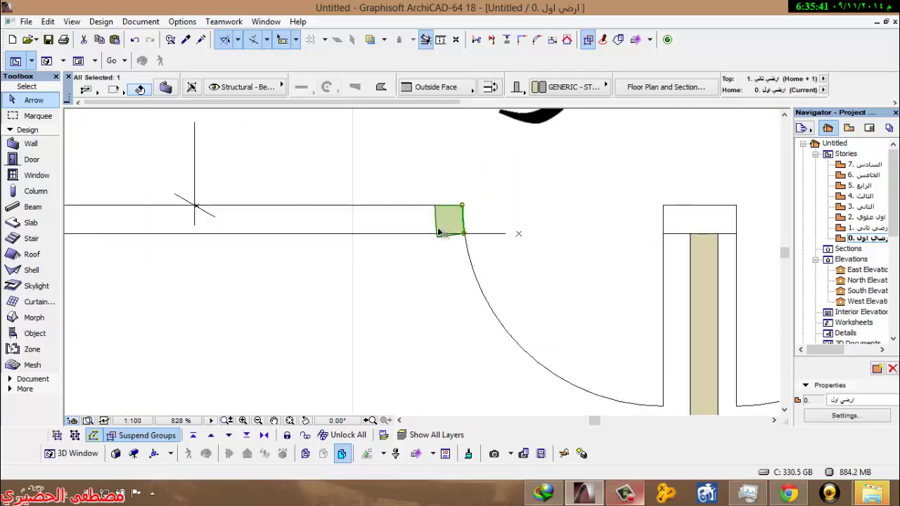
pyautogui.press('Delete')
# Step: Delete the small leftover wall piece at the corridor end of the wall between the hall (صالة) and the 3.81 m wide bedroom
pyautogui.scroll(-3, 409, 231)
pyautogui.scroll(5, 210, 220)
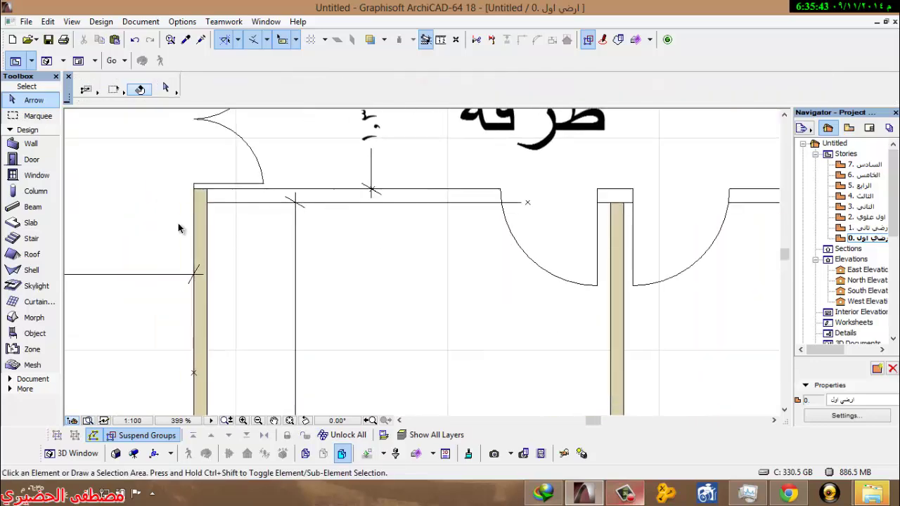
pyautogui.click(214, 224)
pyautogui.press('Escape')
pyautogui.click(215, 196)
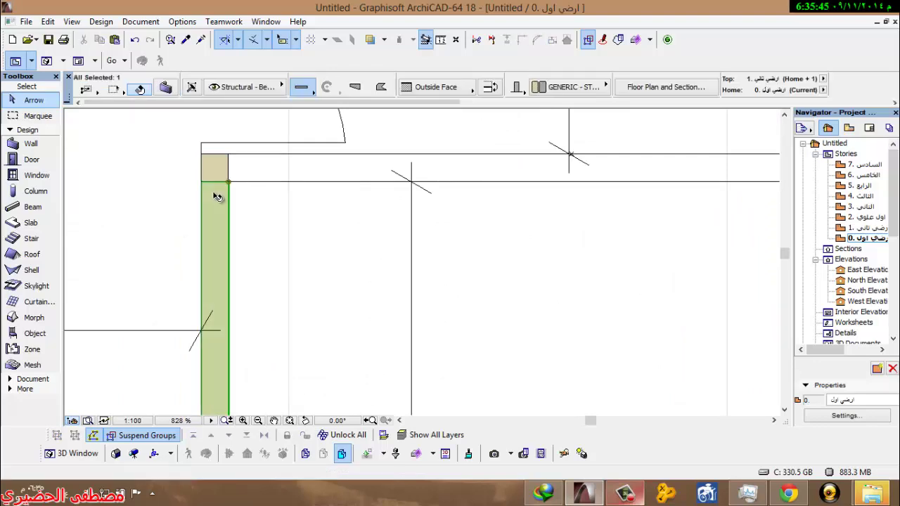
pyautogui.click(223, 174)
pyautogui.press('Delete')
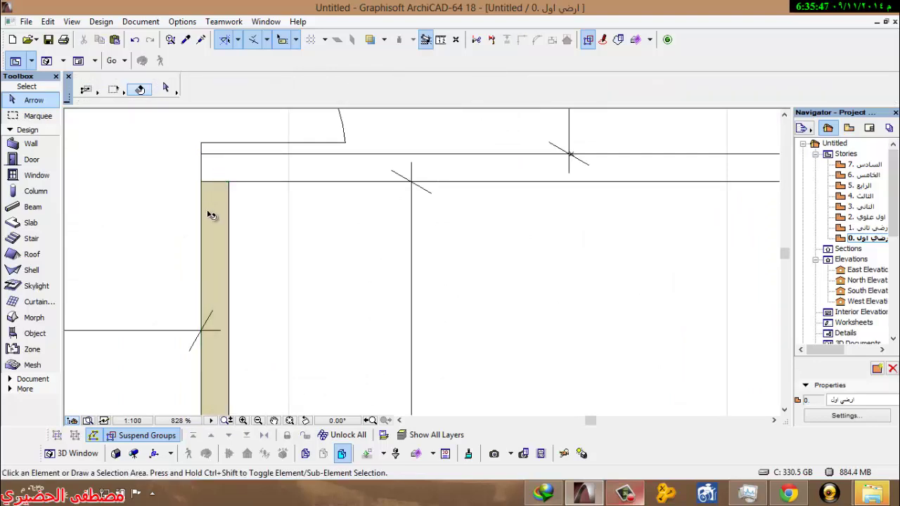
pyautogui.click(212, 215)
pyautogui.scroll(-4, 227, 187)
pyautogui.moveTo(533, 212); pyautogui.dragTo(187, 218, button='middle')
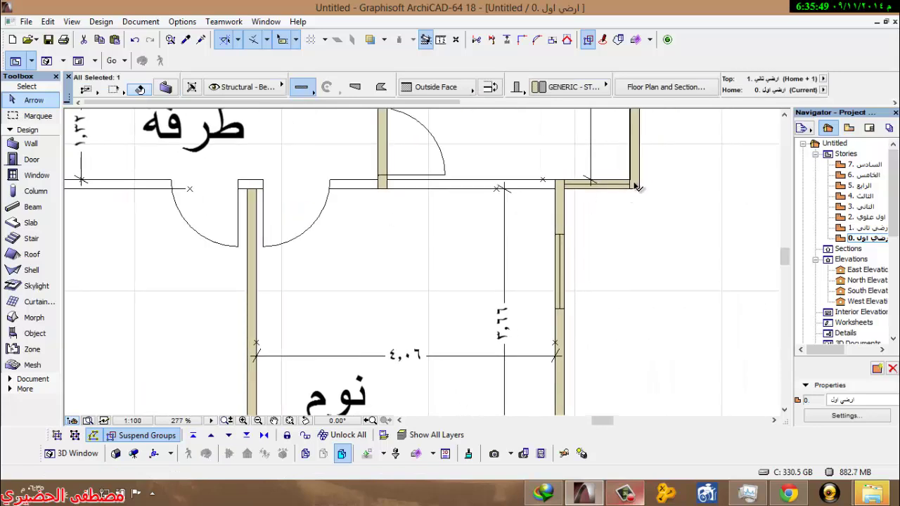
pyautogui.scroll(5, 610, 184)
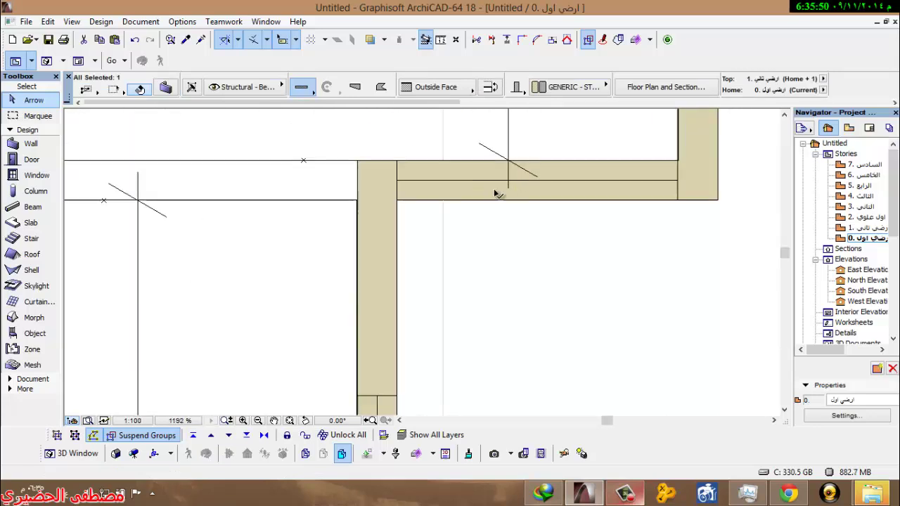
pyautogui.keyDown('shift'); pyautogui.click(420, 199); pyautogui.keyUp('shift')
pyautogui.scroll(-8, 564, 180)
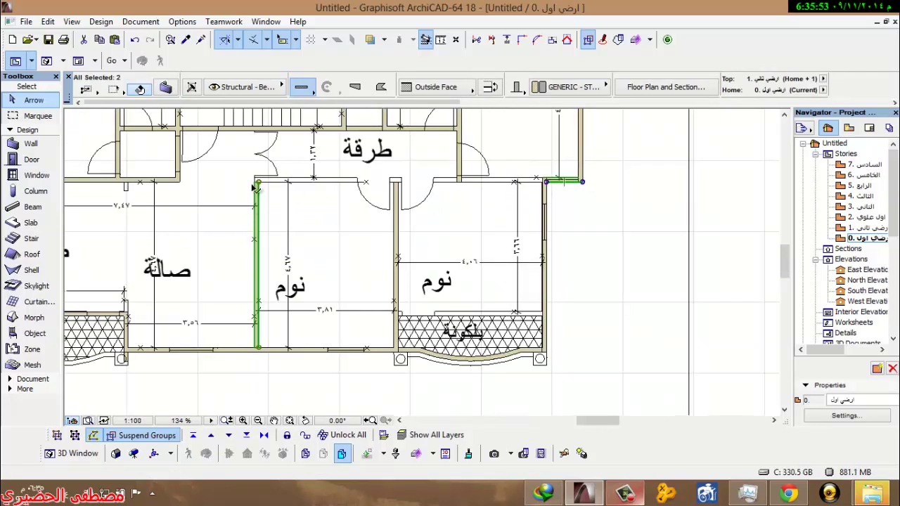
pyautogui.scroll(3, 252, 187)
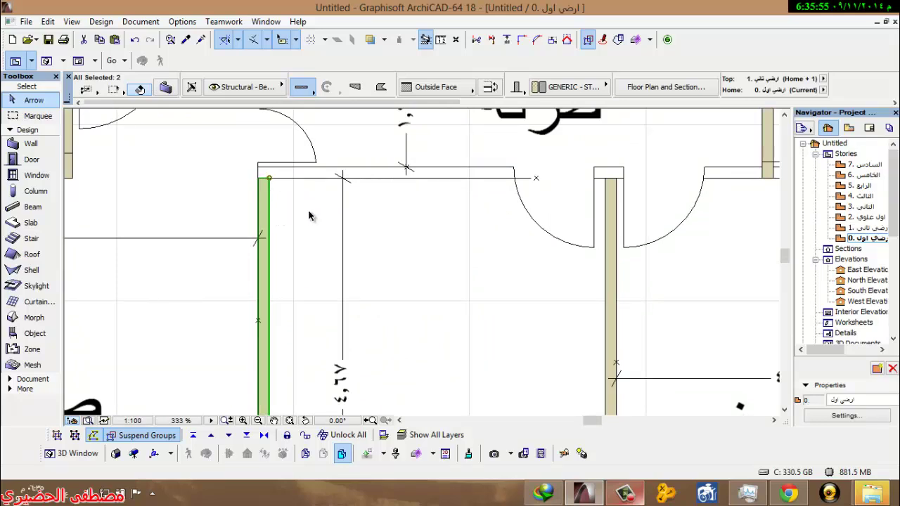
pyautogui.click(309, 216)
# Step: Intersect the wall between the hall and the 3.81 m wide bedroom with the kitchen's short outer wall beyond the 4.06 m wide bedroom
pyautogui.click(265, 210)
pyautogui.scroll(1, 267, 208)
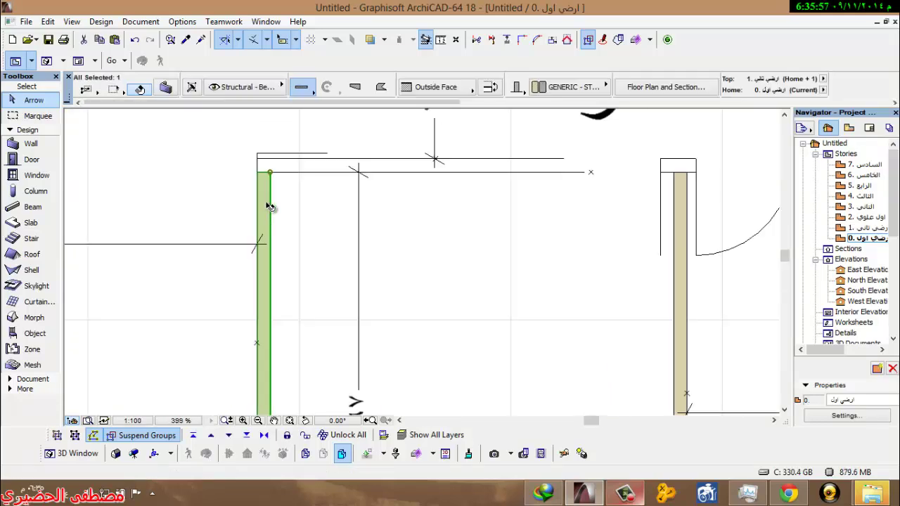
pyautogui.scroll(-3, 270, 206)
pyautogui.scroll(5, 481, 201)
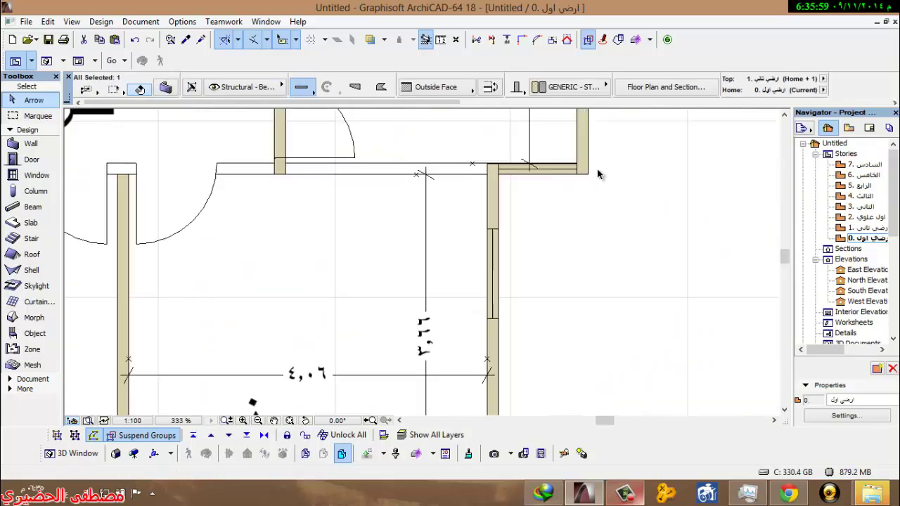
pyautogui.keyDown('shift'); pyautogui.click(464, 223); pyautogui.keyUp('shift')
pyautogui.scroll(-5, 559, 217)
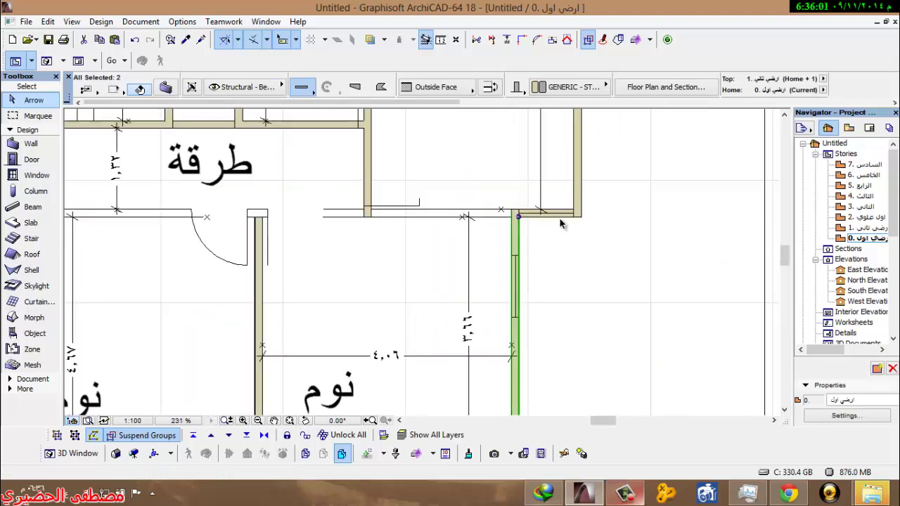
pyautogui.scroll(2, 606, 237)
pyautogui.scroll(2, 604, 233)
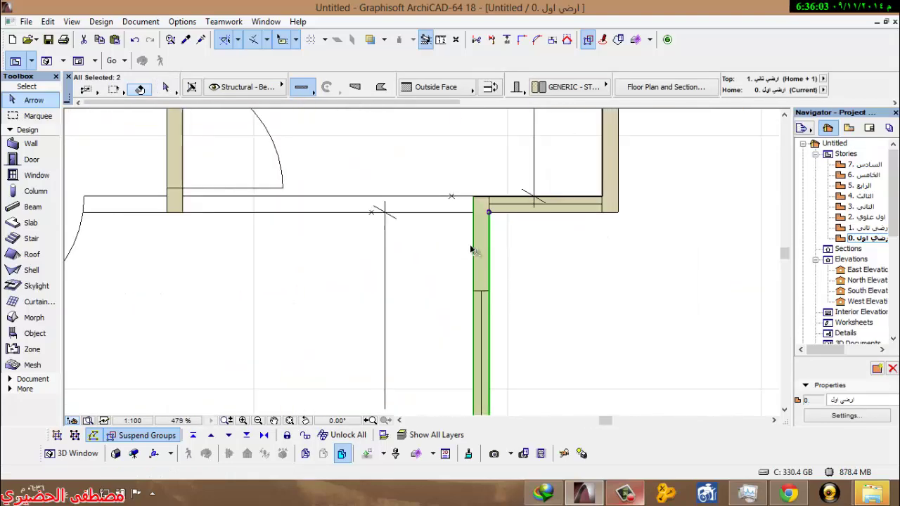
pyautogui.keyDown('shift'); pyautogui.click(483, 247); pyautogui.keyUp('shift')
pyautogui.scroll(5, 555, 222)
pyautogui.keyDown('shift'); pyautogui.click(554, 197); pyautogui.keyUp('shift')
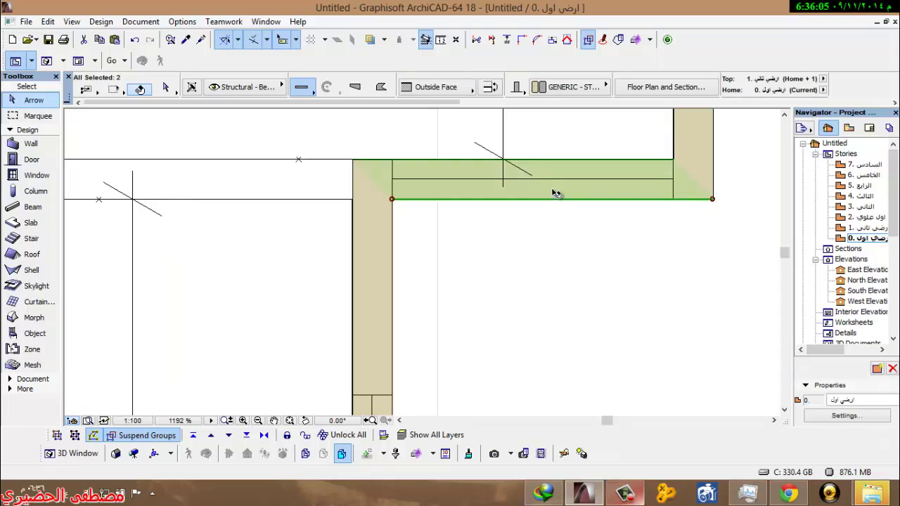
pyautogui.click(523, 40)
pyautogui.scroll(-12, 624, 174)
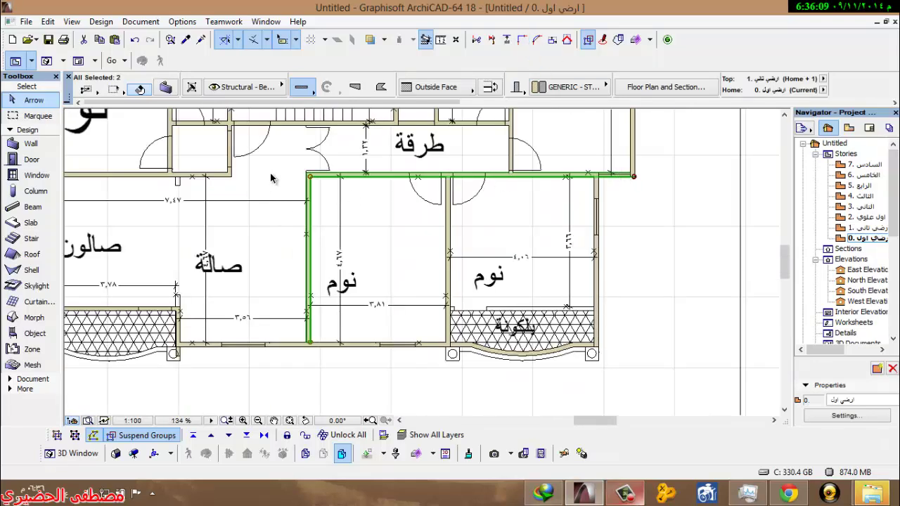
pyautogui.click(271, 178)
# Step: Try to split the 3.81 m wide bedroom's front wall along the balcony-side face of the partition between the two bedrooms
pyautogui.scroll(-3, 359, 182)
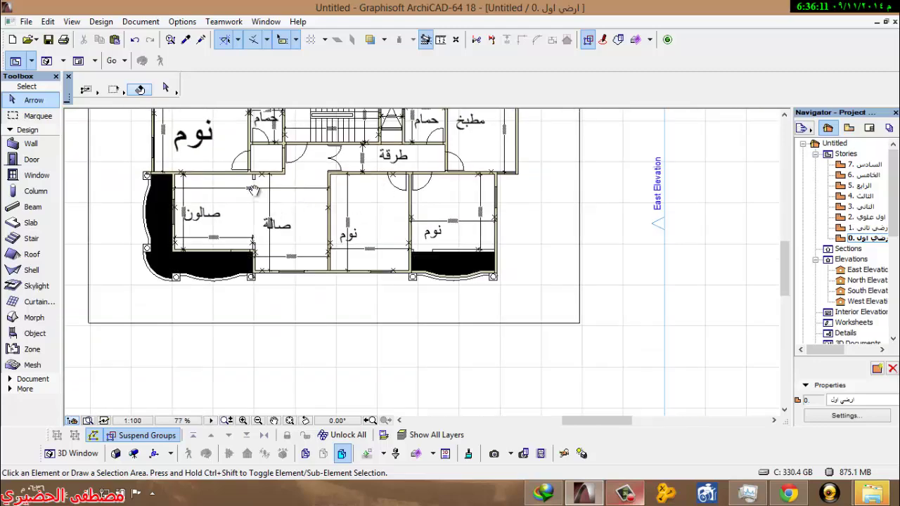
pyautogui.moveTo(254, 190); pyautogui.dragTo(262, 255, button='middle')
pyautogui.scroll(10, 490, 324)
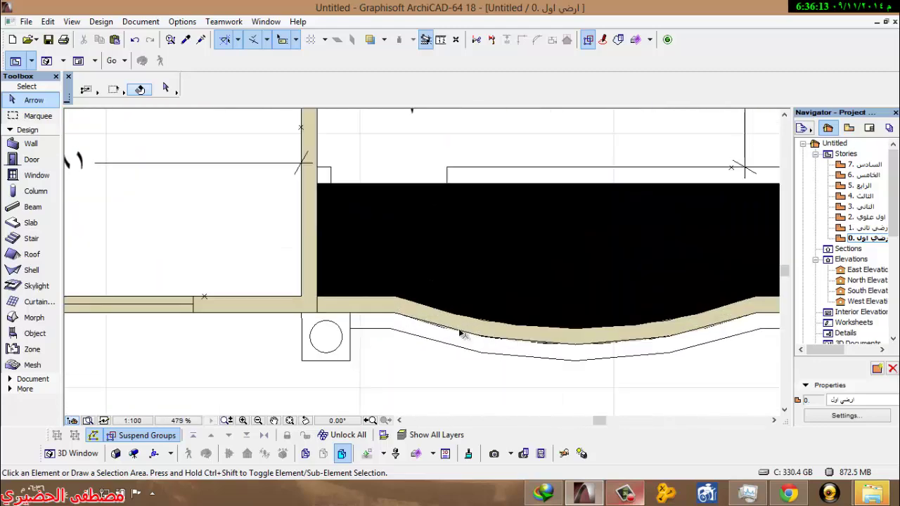
pyautogui.click(417, 312)
pyautogui.keyDown('shift'); pyautogui.click(386, 305); pyautogui.keyUp('shift')
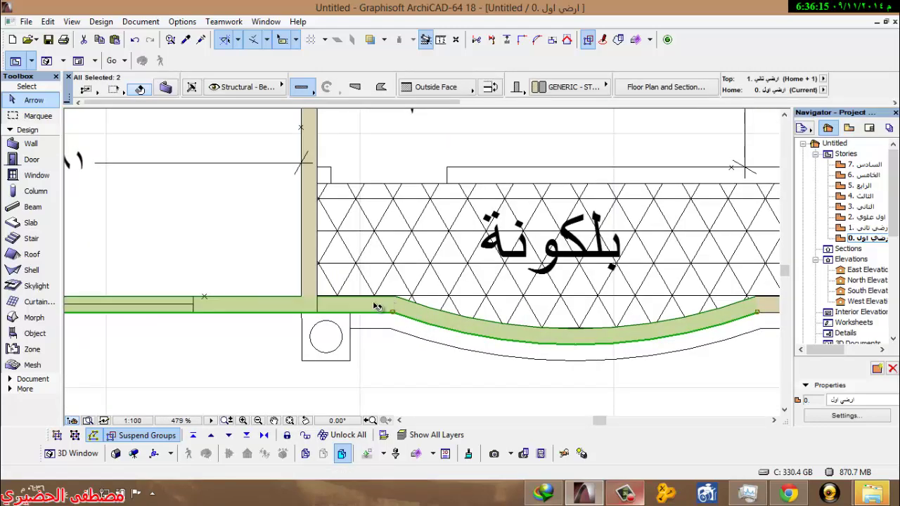
pyautogui.keyDown('shift'); pyautogui.click(373, 318); pyautogui.keyUp('shift')
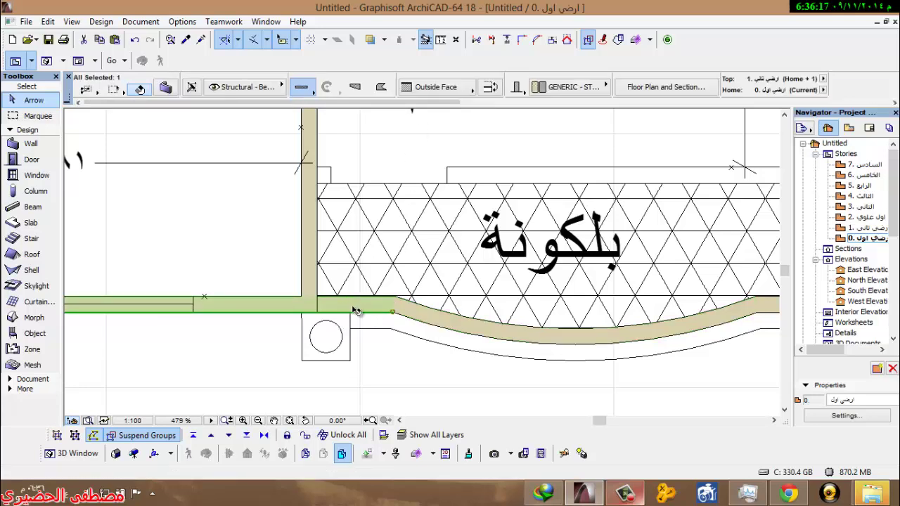
pyautogui.click(507, 41)
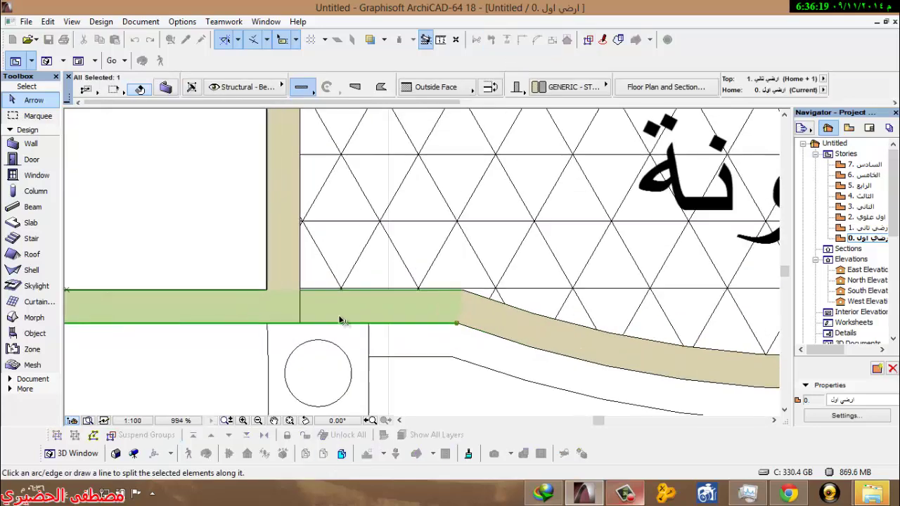
pyautogui.scroll(3, 331, 300)
pyautogui.click(301, 322)
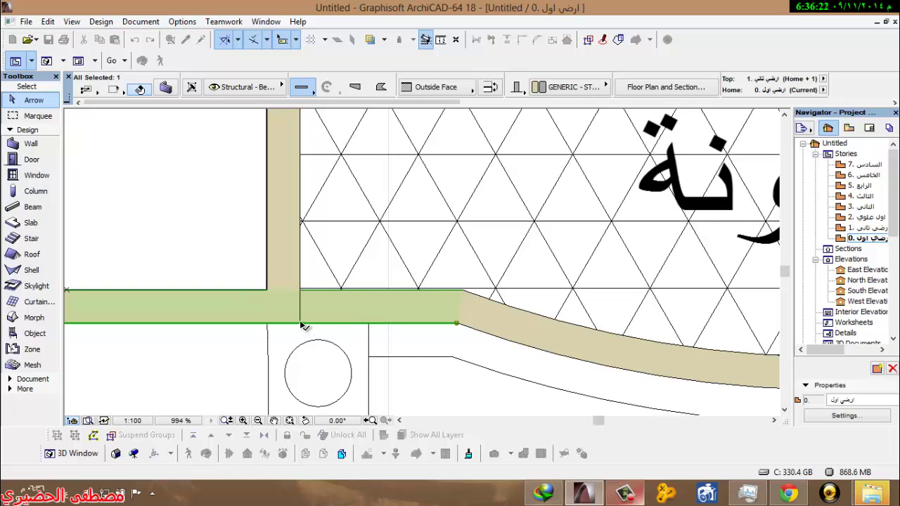
pyautogui.click(301, 242)
pyautogui.click(436, 230)
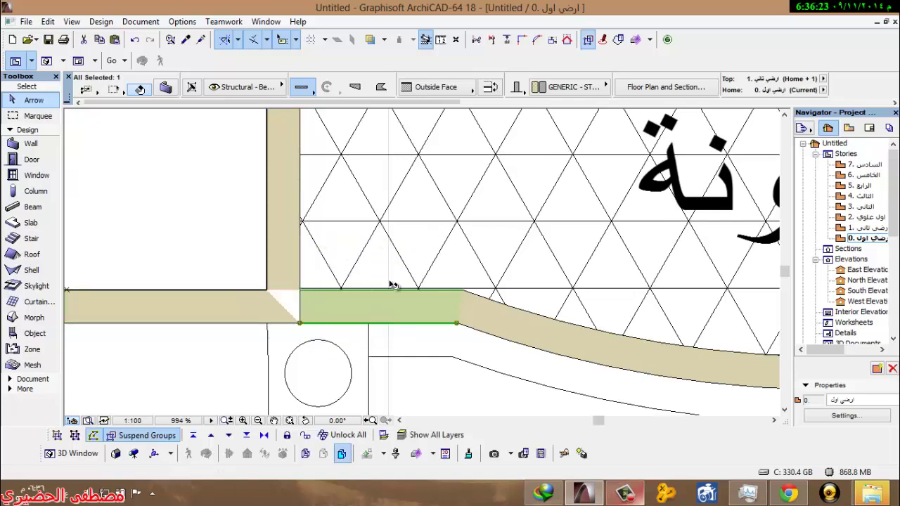
pyautogui.press('Escape')
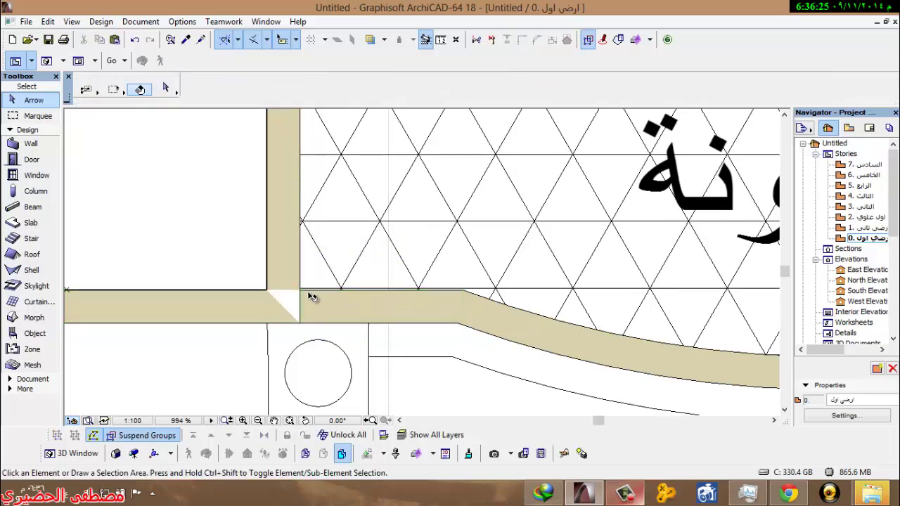
pyautogui.click(309, 317)
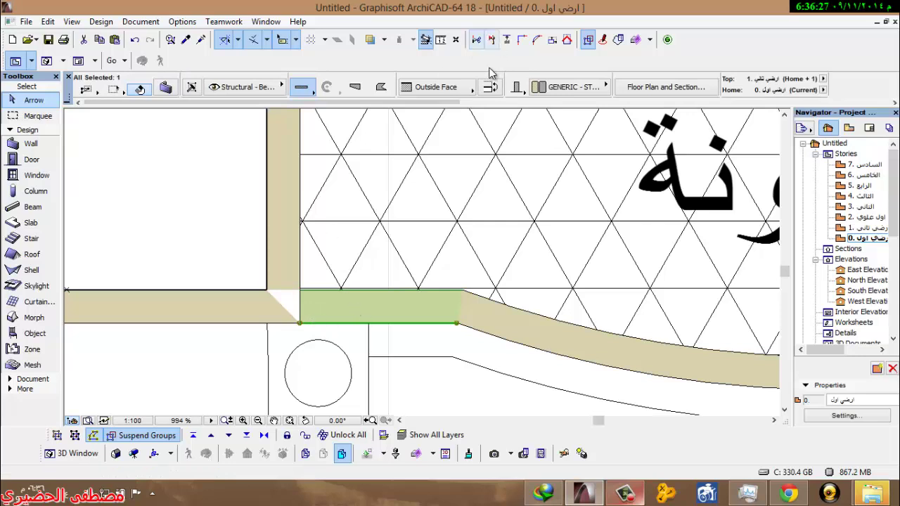
pyautogui.click(135, 40)
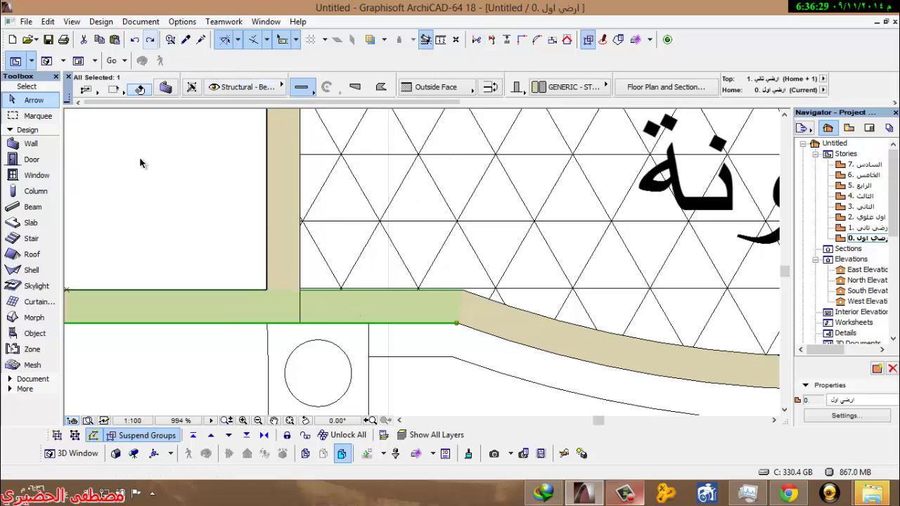
# Step: Split the front wall along the balcony-side face of the partition between the two bedrooms, keeping the balcony piece selected
pyautogui.click(369, 313)
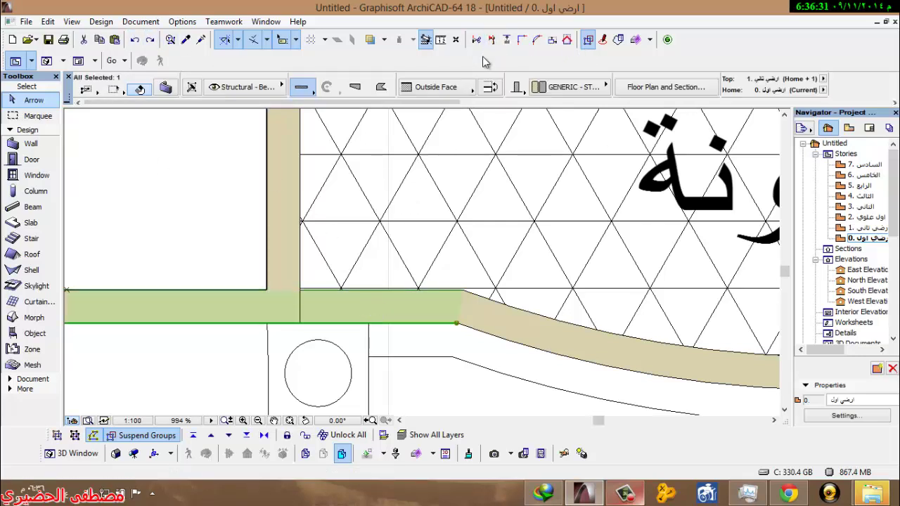
pyautogui.click(493, 41)
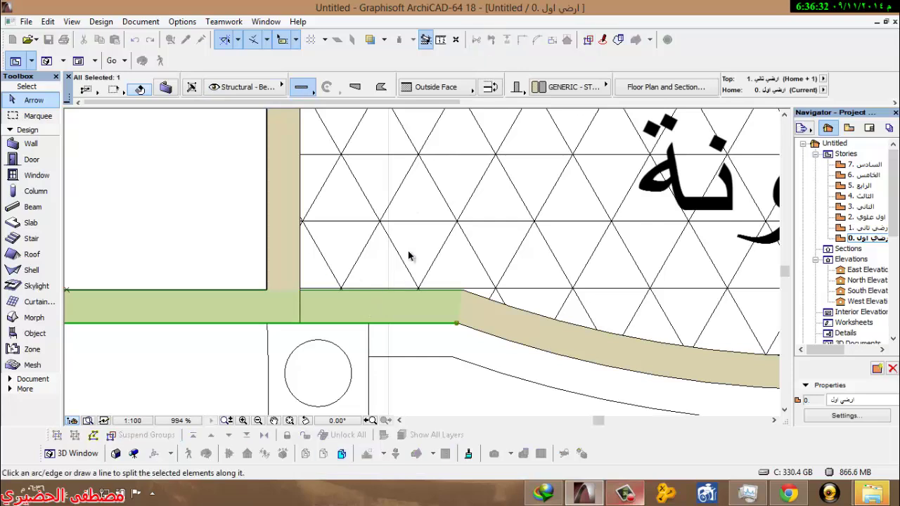
pyautogui.click(300, 325)
pyautogui.click(300, 189)
pyautogui.click(671, 167)
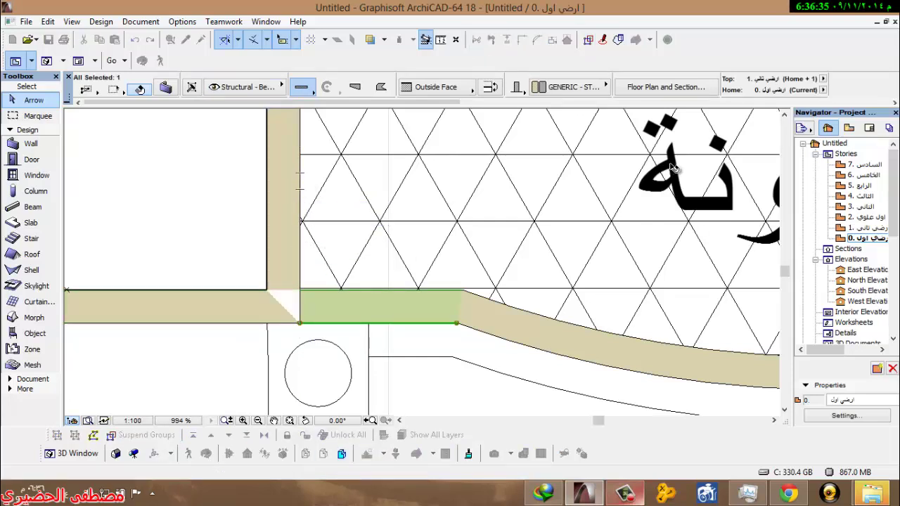
# Step: Select the bedroom balcony's curved front wall and both straight end pieces, and set their reference line to Inside Face
pyautogui.scroll(-2, 486, 310)
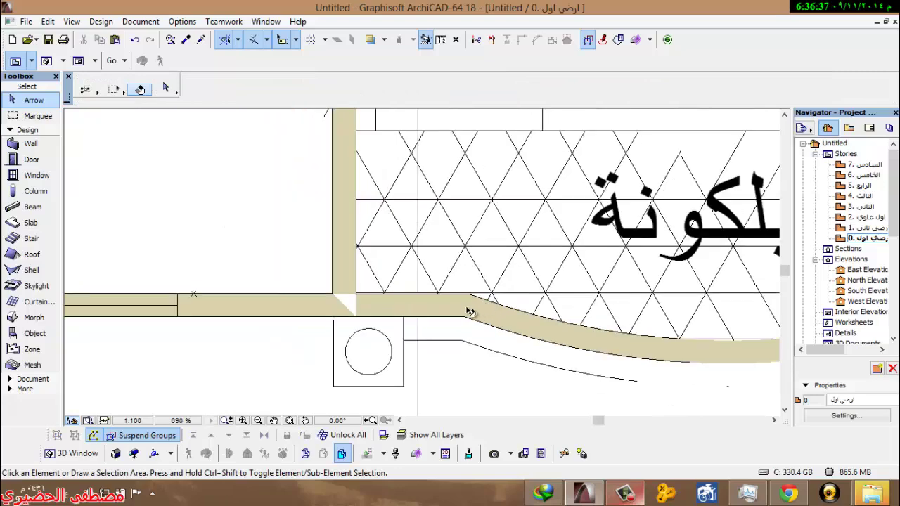
pyautogui.keyDown('shift'); pyautogui.click(599, 327); pyautogui.keyUp('shift')
pyautogui.scroll(-3, 598, 327)
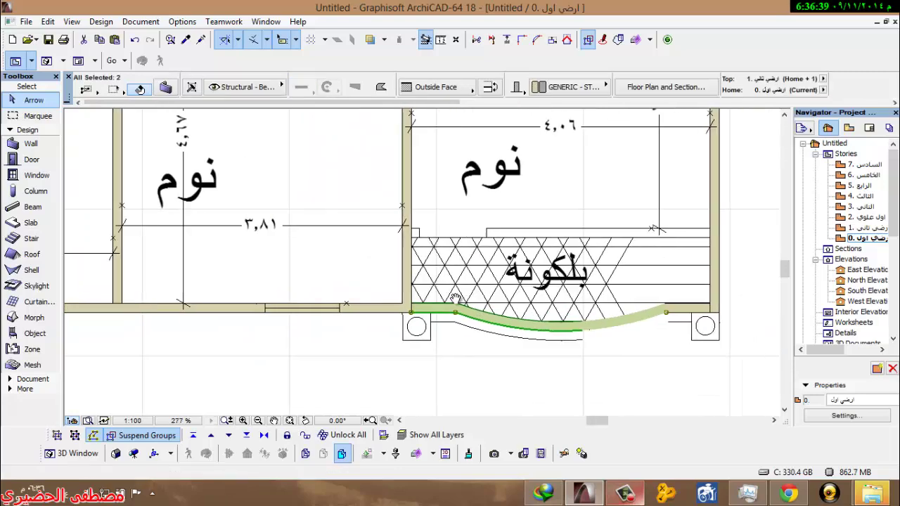
pyautogui.scroll(2, 608, 303)
pyautogui.keyDown('shift'); pyautogui.click(608, 304); pyautogui.keyUp('shift')
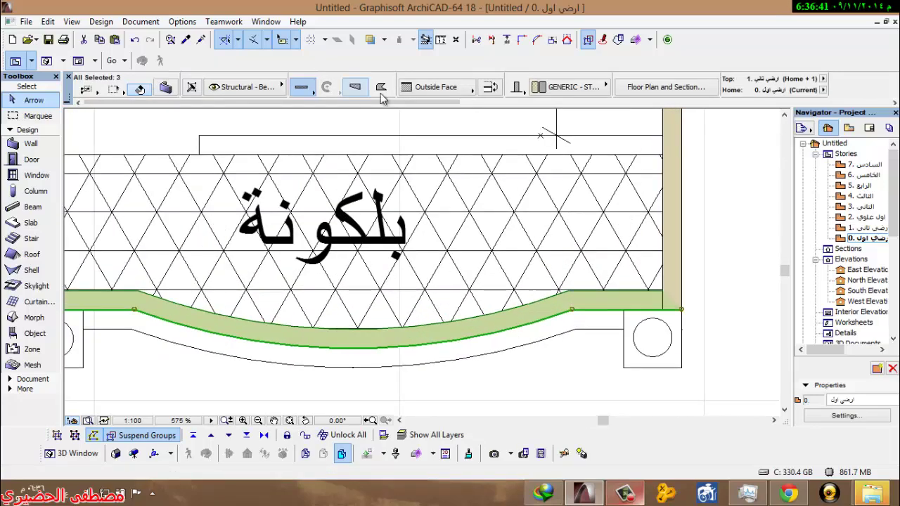
pyautogui.click(427, 86)
pyautogui.click(502, 119)
pyautogui.scroll(-2, 436, 267)
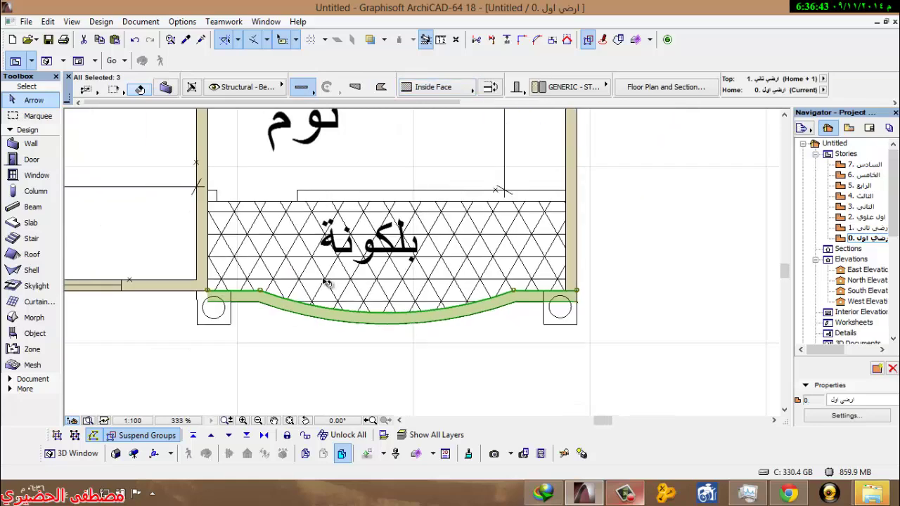
# Step: Set the three selected balcony walls' top to Not Linked and their height to 1.000
pyautogui.moveTo(188, 294); pyautogui.dragTo(336, 294, button='middle')
pyautogui.scroll(-6, 372, 275)
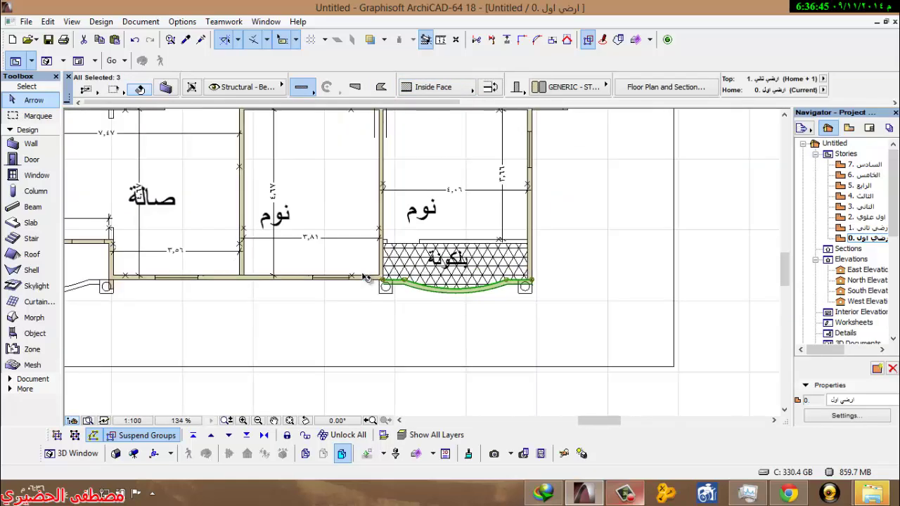
pyautogui.scroll(6, 385, 262)
pyautogui.click(165, 87)
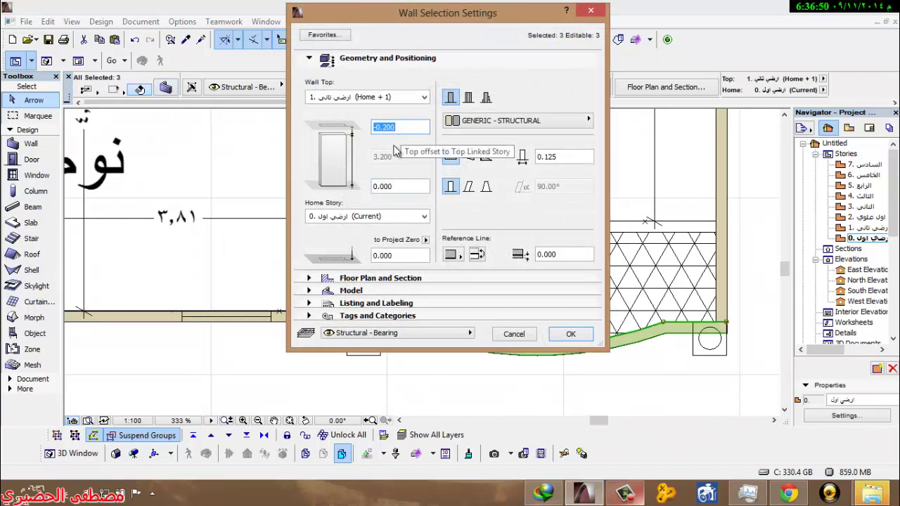
pyautogui.click(346, 99)
pyautogui.click(342, 151)
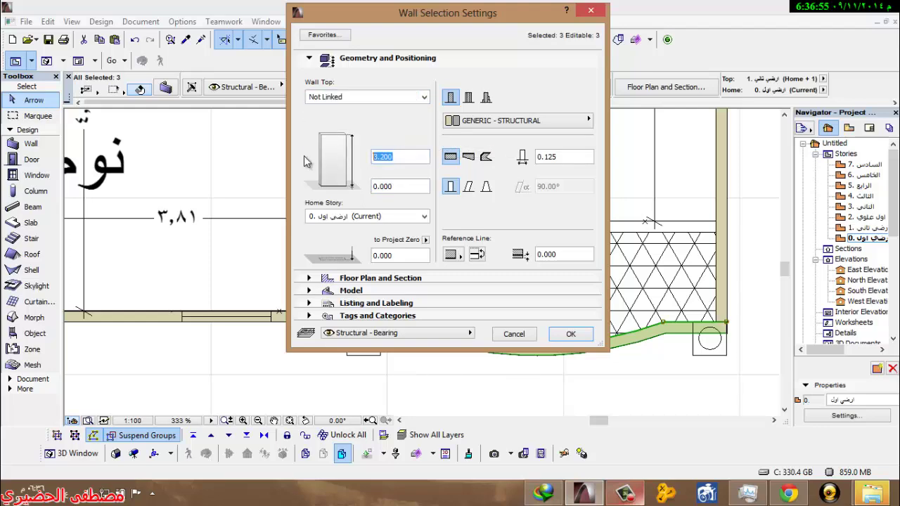
pyautogui.click(571, 335)
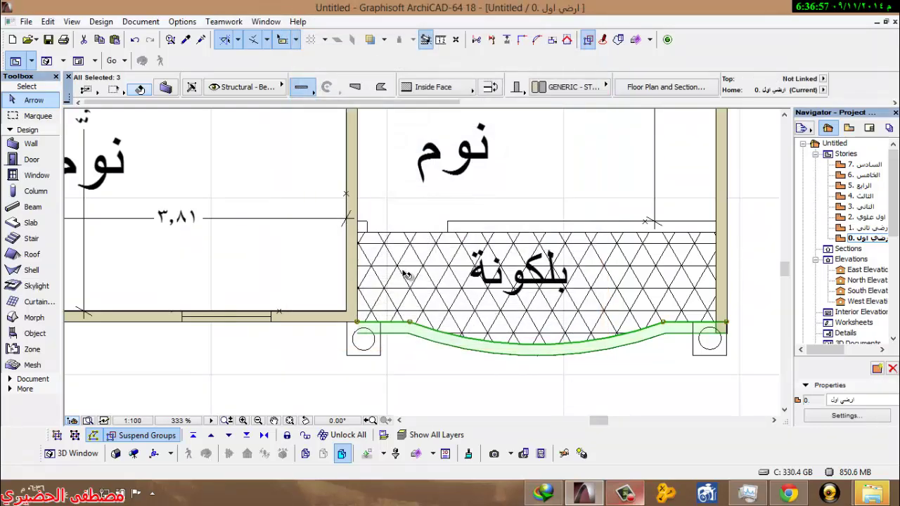
# Step: Try to convert the salon (صالون) balcony's curved edge and its short straight ends into walls with Magic Wand
pyautogui.scroll(-5, 338, 186)
pyautogui.scroll(5, 338, 185)
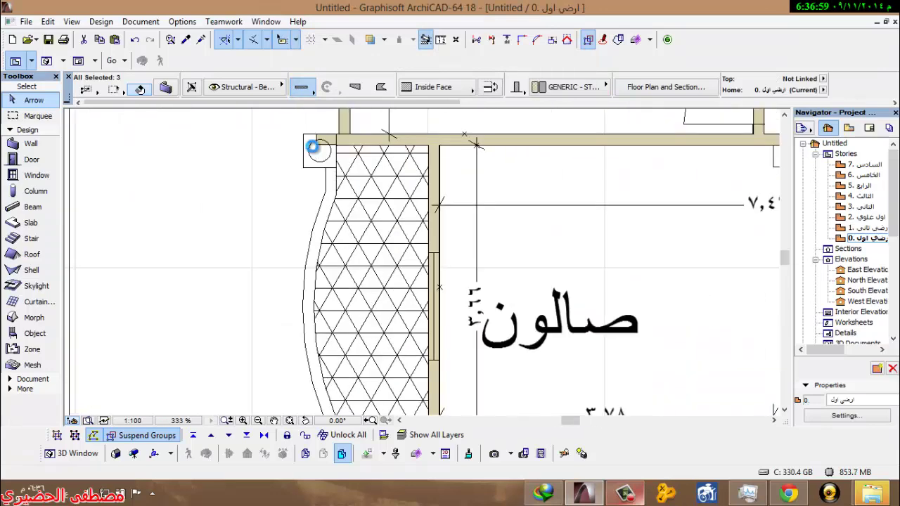
pyautogui.scroll(-4, 317, 148)
pyautogui.scroll(4, 320, 158)
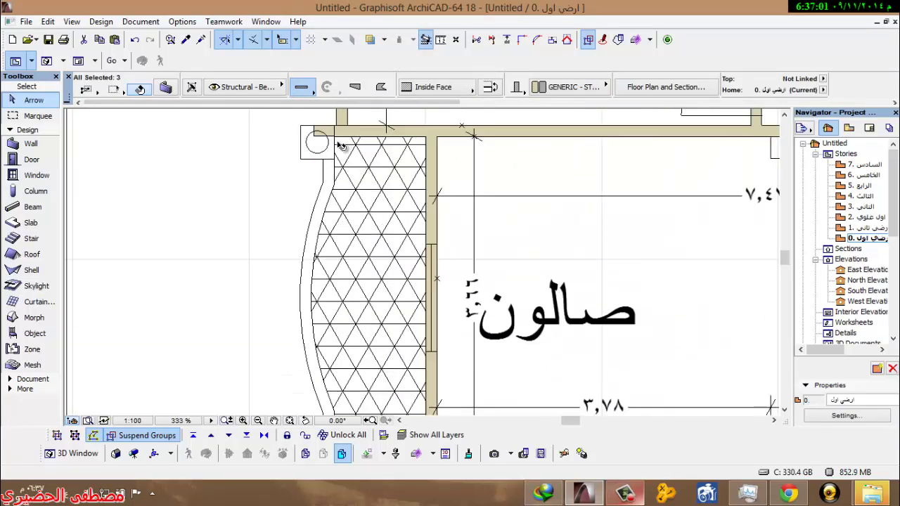
pyautogui.click(38, 144)
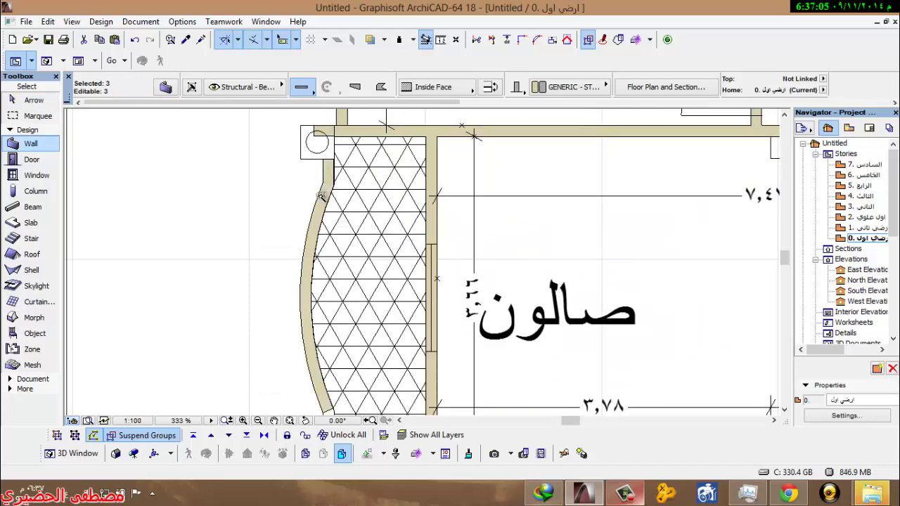
pyautogui.scroll(4, 310, 306)
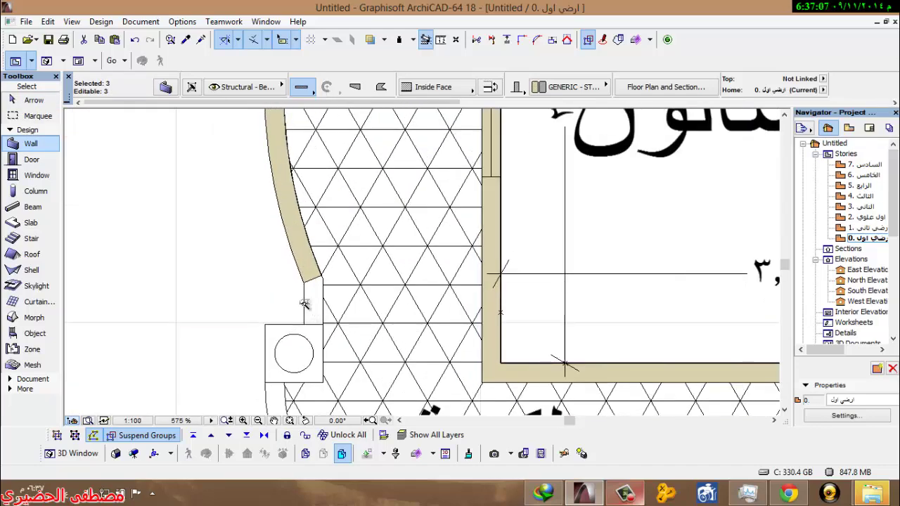
pyautogui.click(305, 303)
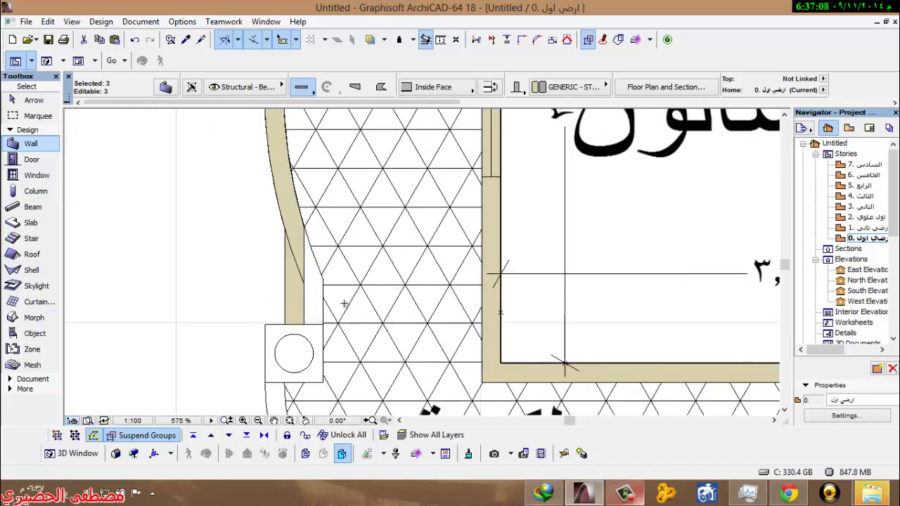
pyautogui.click(135, 39)
pyautogui.scroll(3, 299, 304)
pyautogui.click(300, 303)
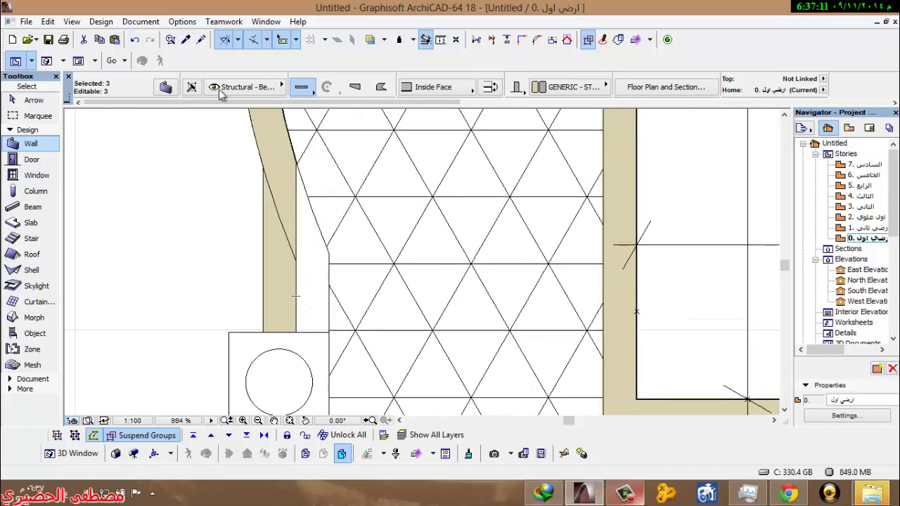
# Step: Undo the Magic Wand walls along the salon balcony's outer edge
pyautogui.click(136, 40)
pyautogui.click(136, 40)
pyautogui.scroll(-5, 422, 317)
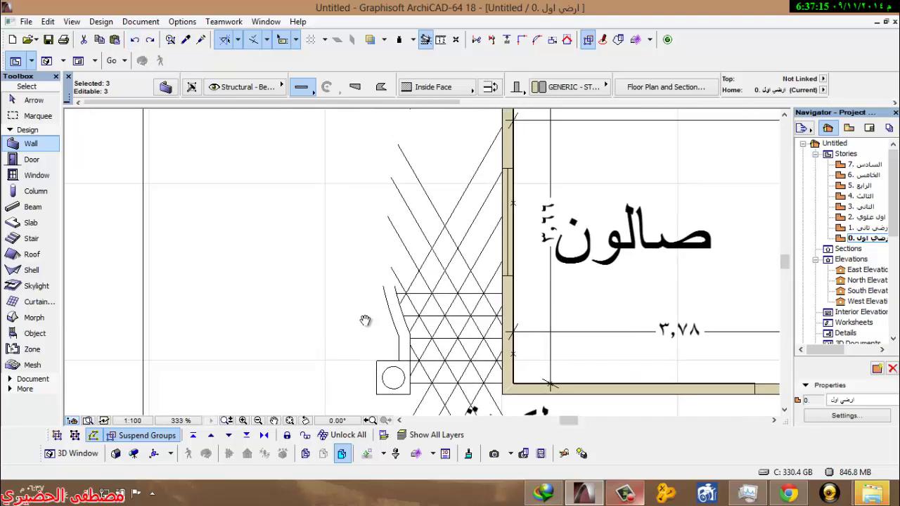
pyautogui.scroll(4, 349, 169)
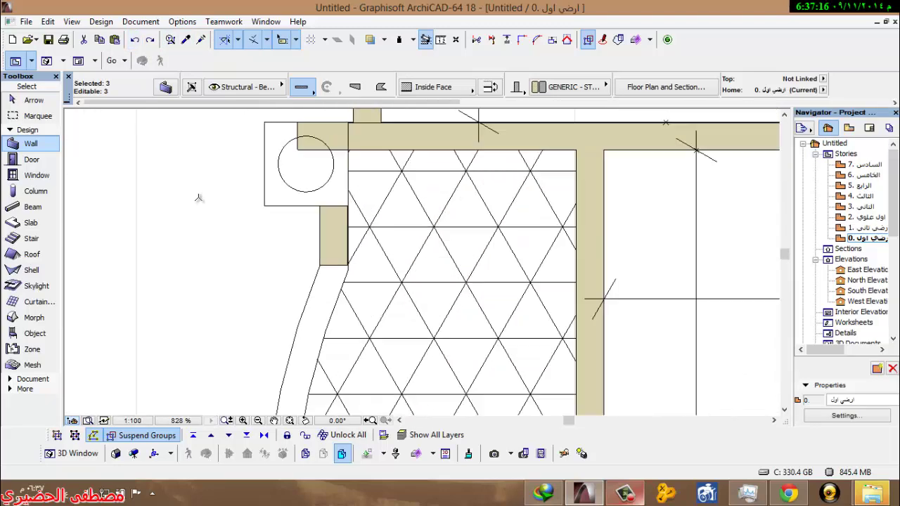
pyautogui.click(140, 40)
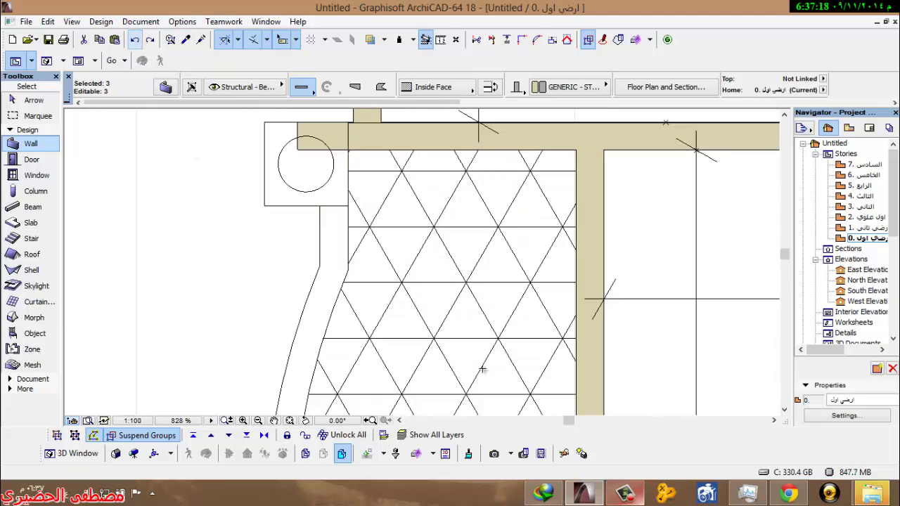
# Step: Confirm the Not Linked top and 1.000 height for the three selected balcony walls, and deselect them
pyautogui.doubleClick(31, 143)
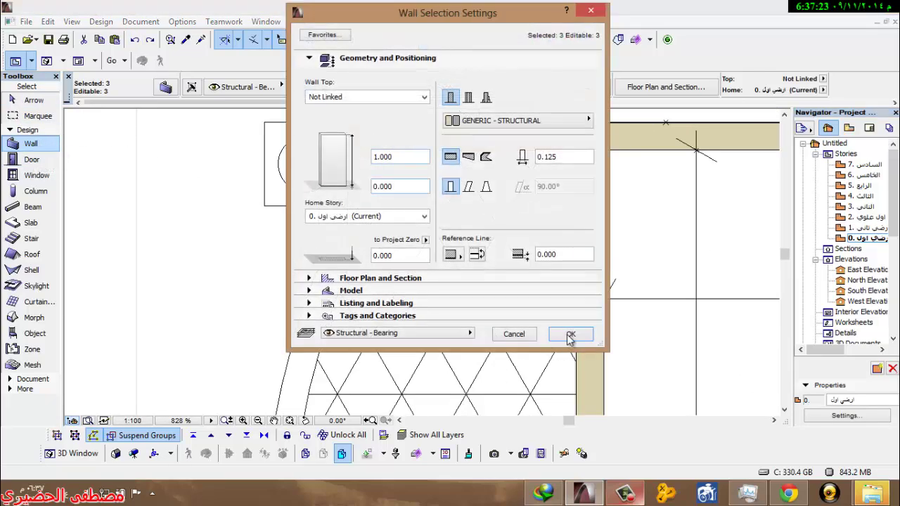
pyautogui.click(570, 334)
pyautogui.scroll(3, 369, 225)
pyautogui.press('Escape')
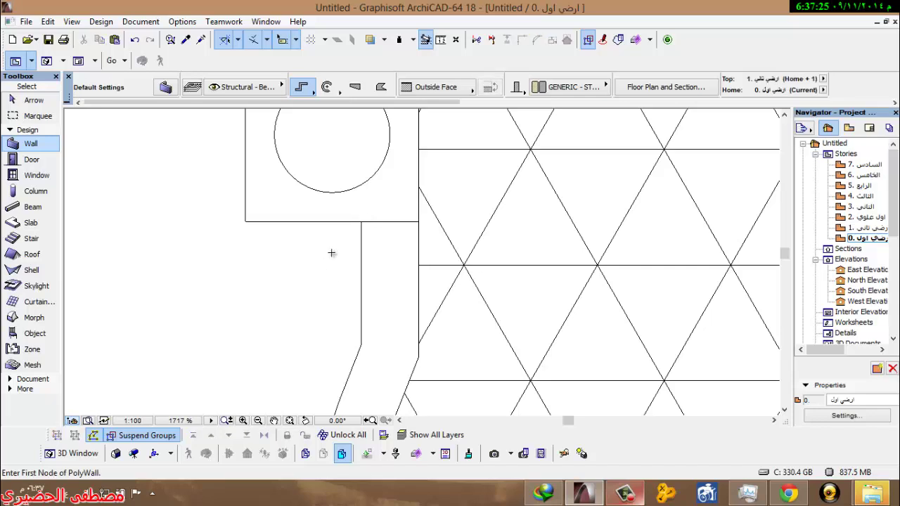
# Step: Start an Outside Face polywall at the salon balcony's upper column with a straight segment about 0.27 m long along the outer edge
pyautogui.click(361, 221)
pyautogui.scroll(-3, 372, 243)
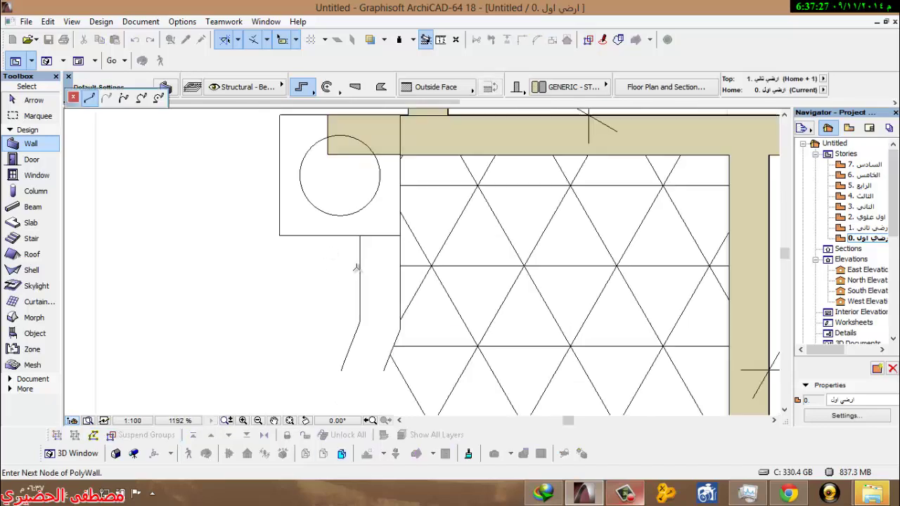
pyautogui.scroll(2, 598, 246)
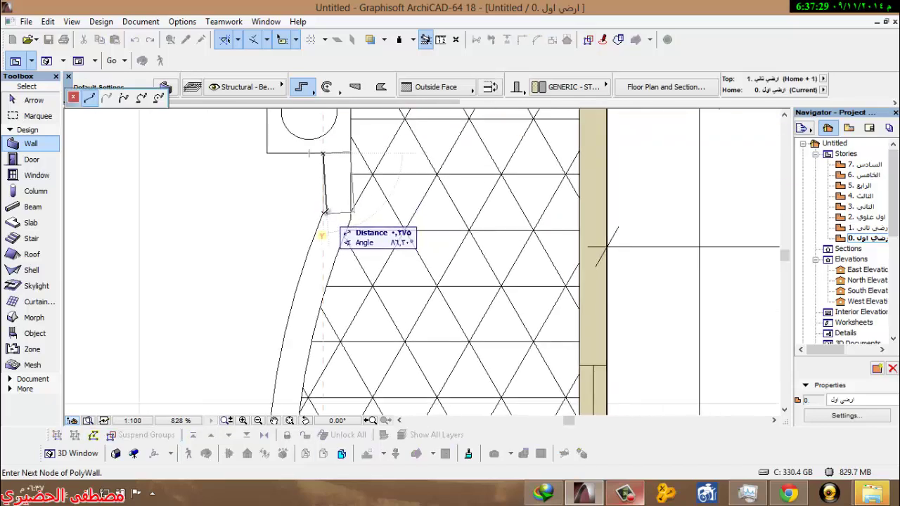
pyautogui.click(324, 213)
# Step: Continue the polywall with a three-point arc along the salon balcony's curved outer edge to its far bend
pyautogui.moveTo(298, 291); pyautogui.dragTo(272, 147, button='middle')
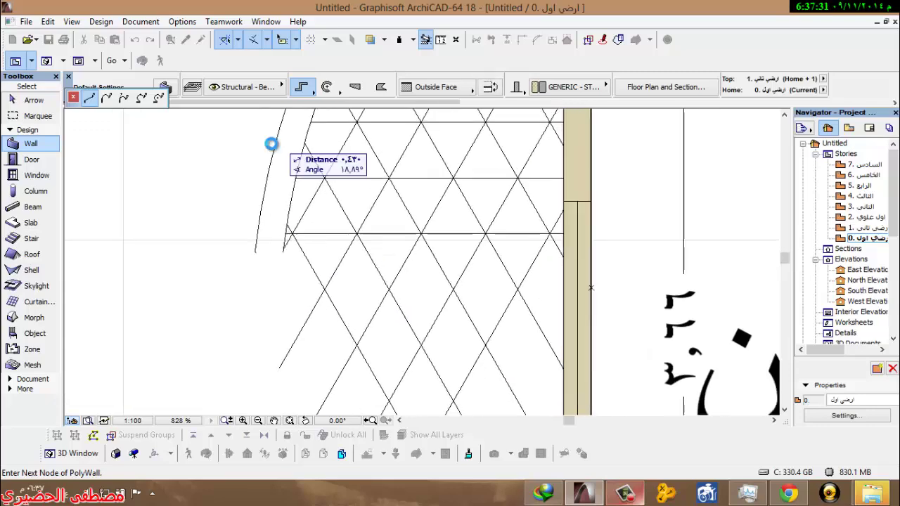
pyautogui.click(142, 98)
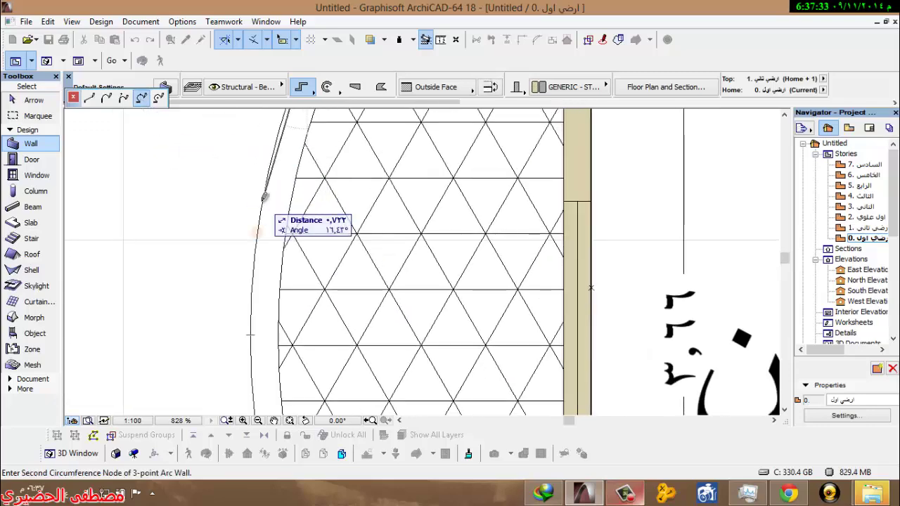
pyautogui.click(263, 200)
pyautogui.moveTo(285, 375); pyautogui.dragTo(134, 125, button='middle')
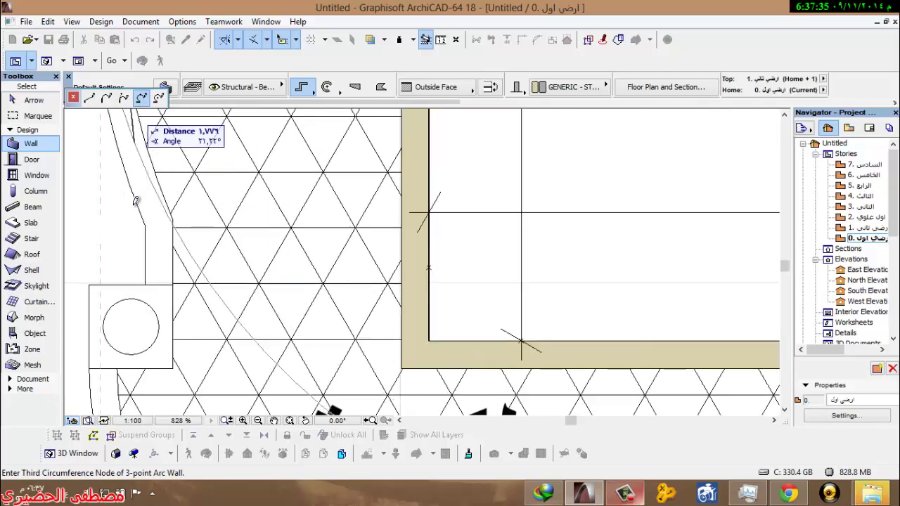
pyautogui.click(148, 222)
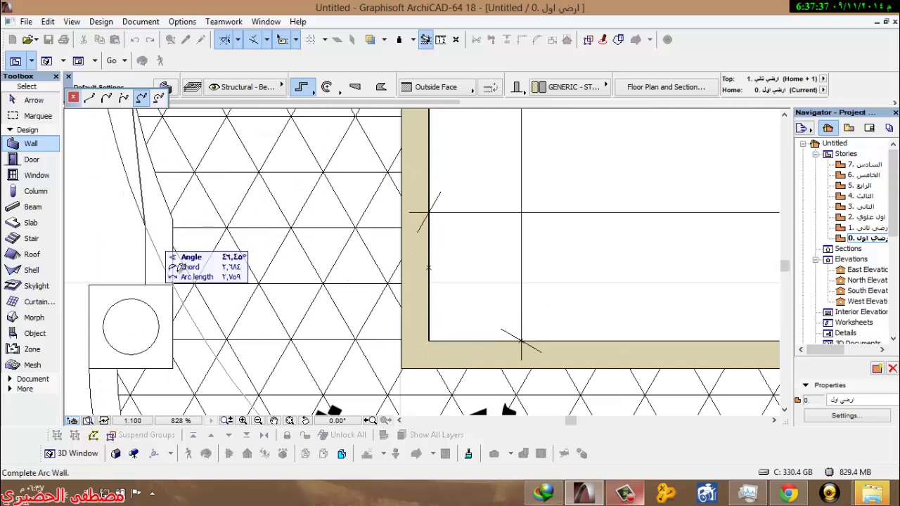
pyautogui.click(151, 226)
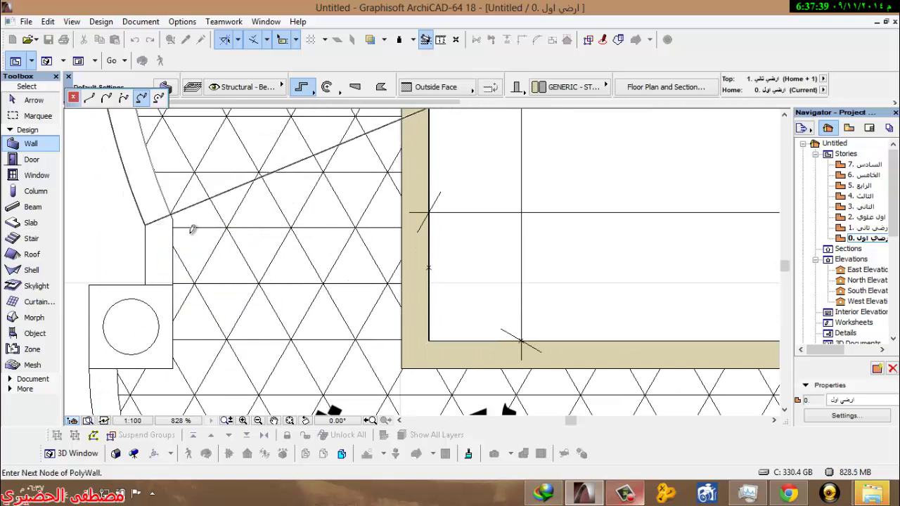
pyautogui.click(145, 224)
# Step: Add a straight polywall segment from the arc's end to the salon balcony's lower column, and finish the wall
pyautogui.click(90, 100)
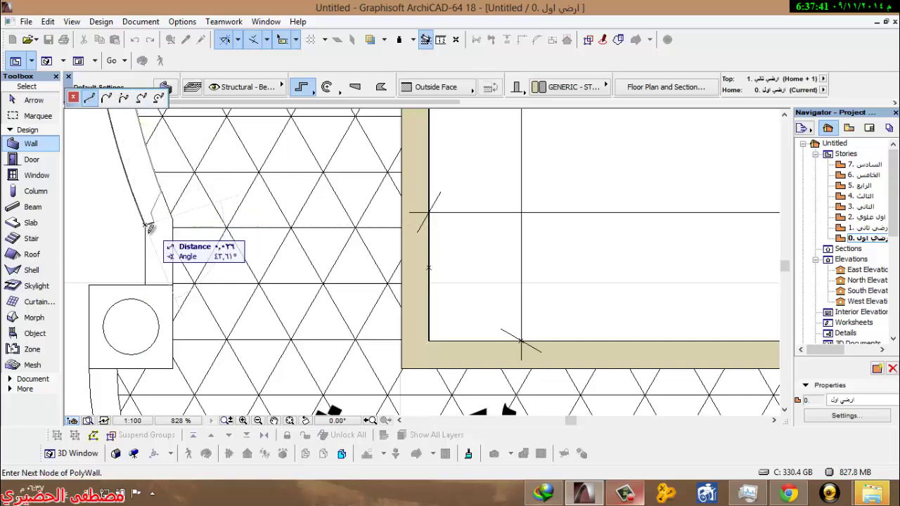
pyautogui.click(145, 285)
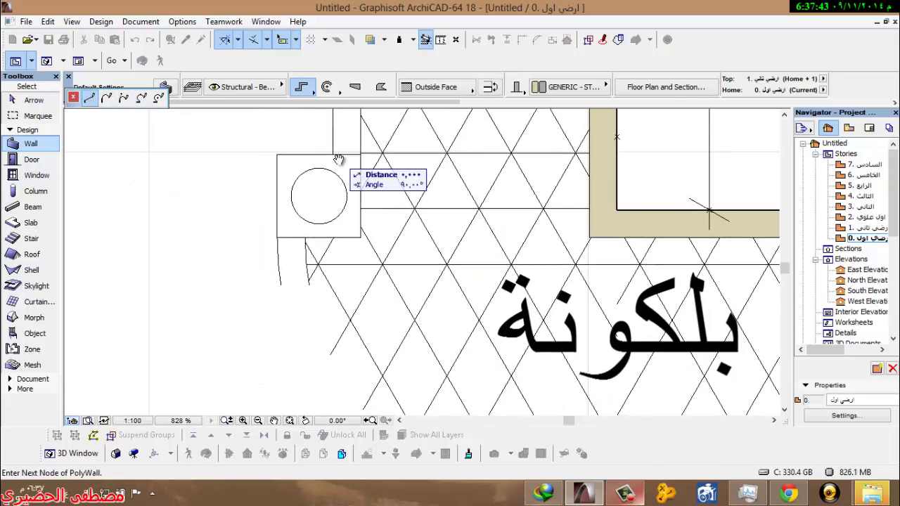
pyautogui.moveTo(159, 291); pyautogui.dragTo(335, 155, button='middle')
pyautogui.click(336, 155)
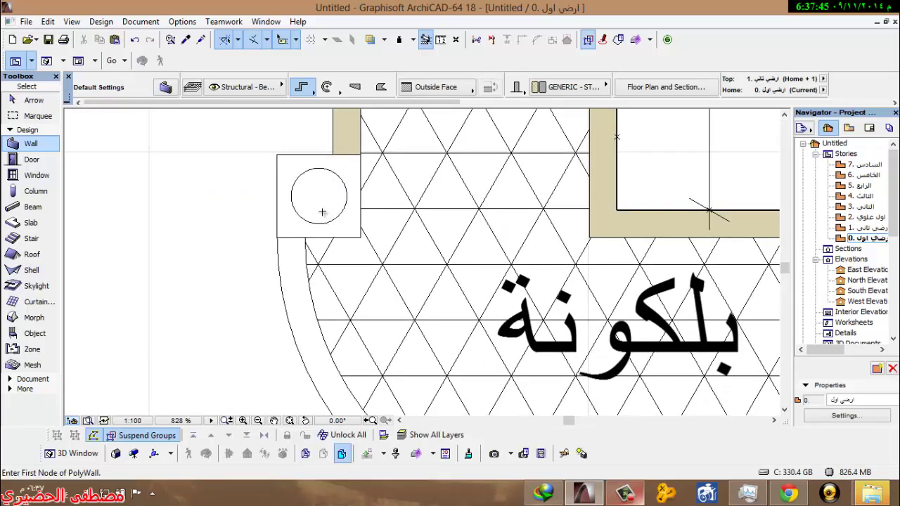
# Step: Draw a 90° three-point arc polywall with a chord of about 2.01 m around the salon balcony's outer corner, from column to column
pyautogui.moveTo(286, 243); pyautogui.dragTo(285, 180, button='middle')
pyautogui.click(275, 173)
pyautogui.moveTo(300, 249); pyautogui.dragTo(184, 128, button='middle')
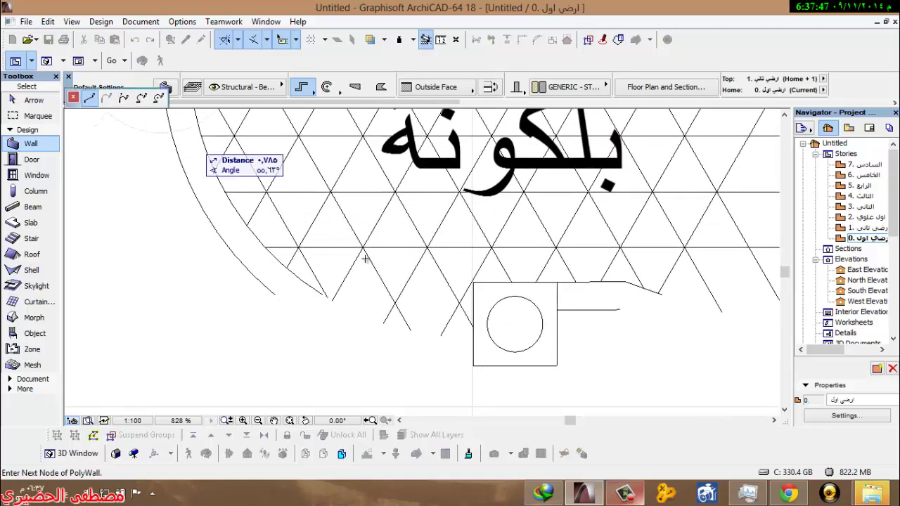
pyautogui.click(141, 98)
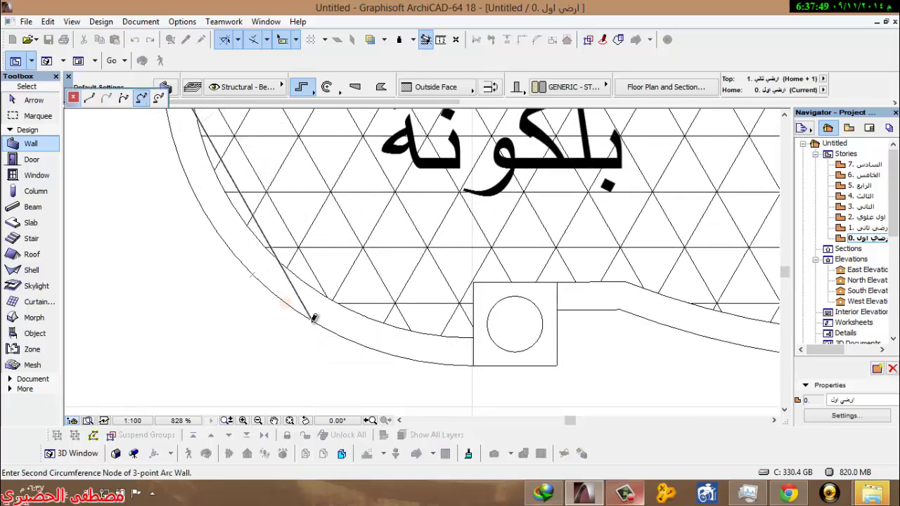
pyautogui.click(312, 321)
pyautogui.click(477, 363)
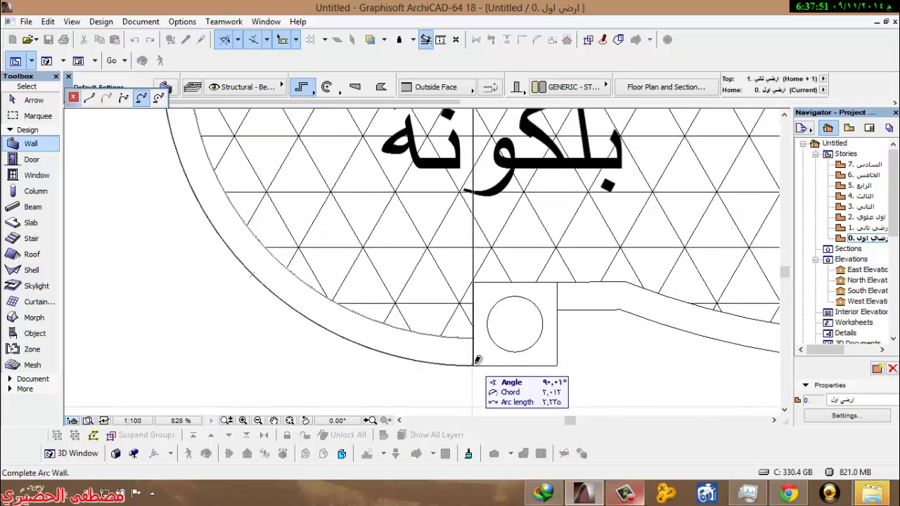
pyautogui.click(474, 365)
pyautogui.moveTo(554, 351); pyautogui.dragTo(363, 326, button='middle')
pyautogui.scroll(-2, 375, 307)
pyautogui.scroll(1, 376, 314)
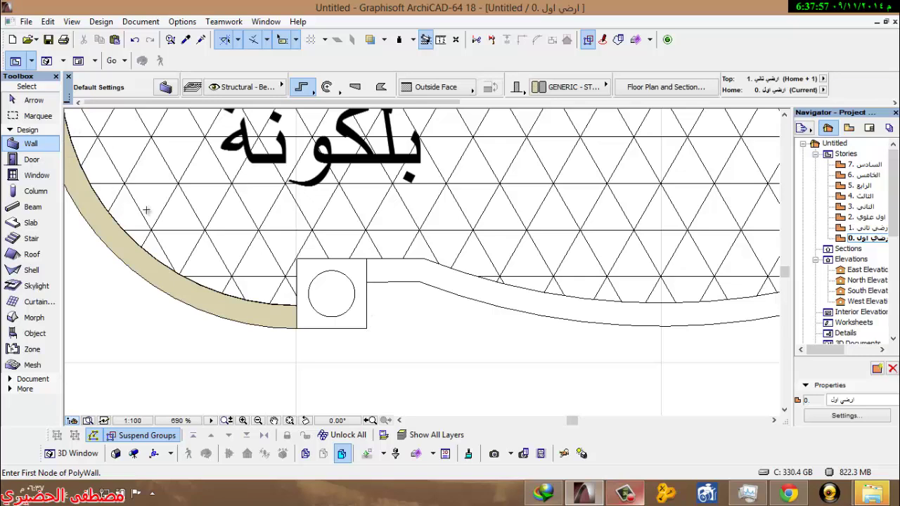
pyautogui.click(366, 258)
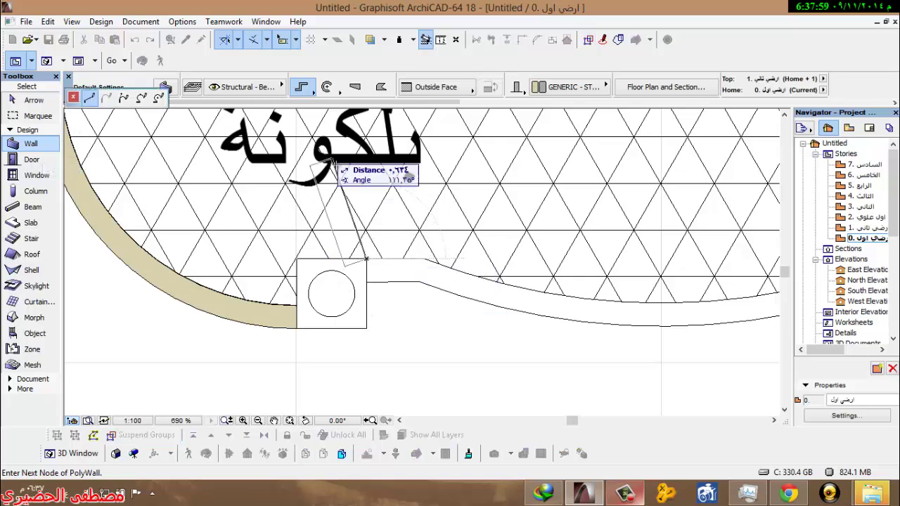
pyautogui.click(639, 496)
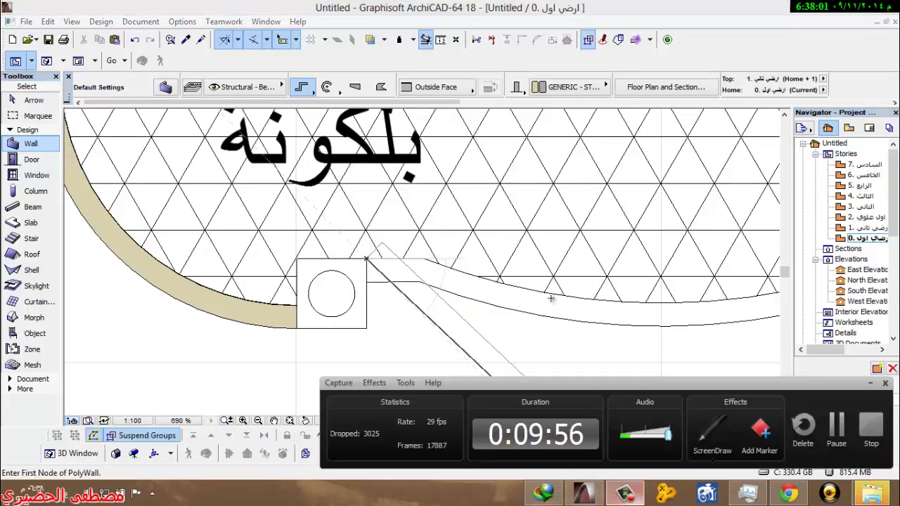
pyautogui.click(836, 429)
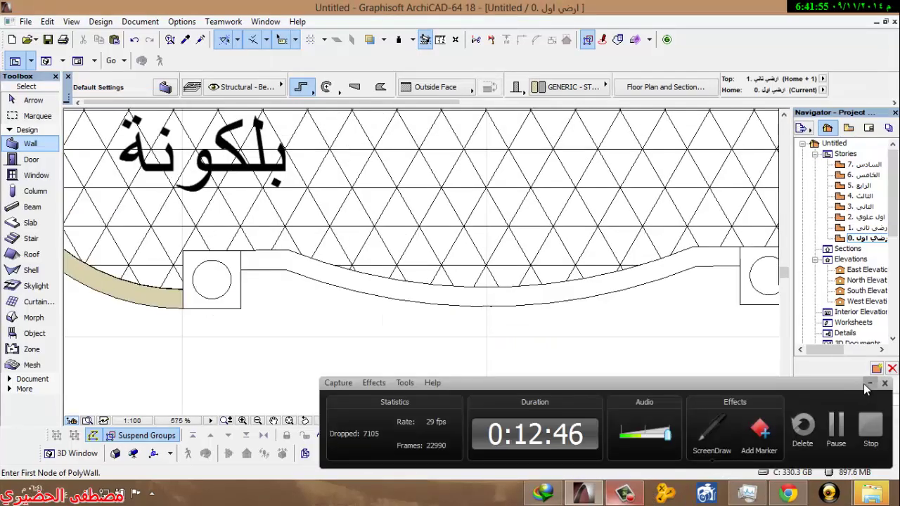
# Step: Start a polywall at the column past the rounded corner with a straight segment about 0.29 m long along the lower balcony's outer edge
pyautogui.scroll(-3, 468, 296)
pyautogui.scroll(5, 383, 293)
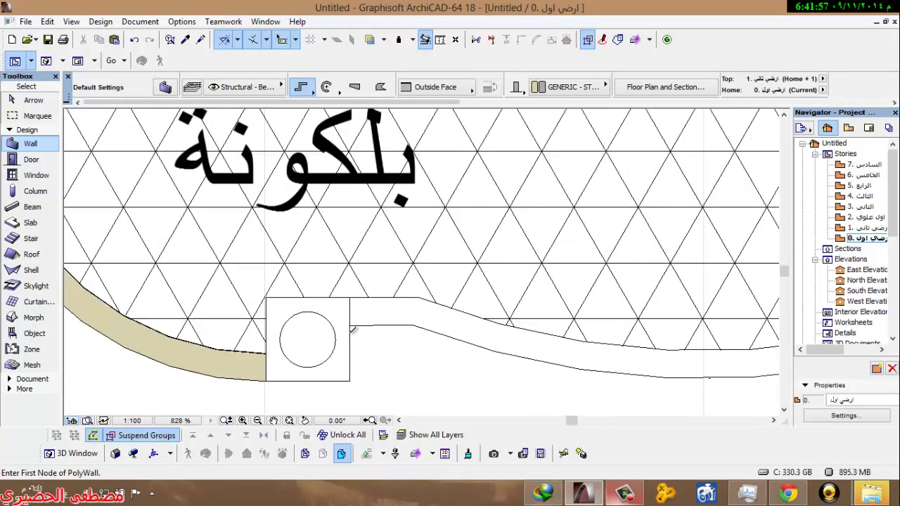
pyautogui.click(360, 296)
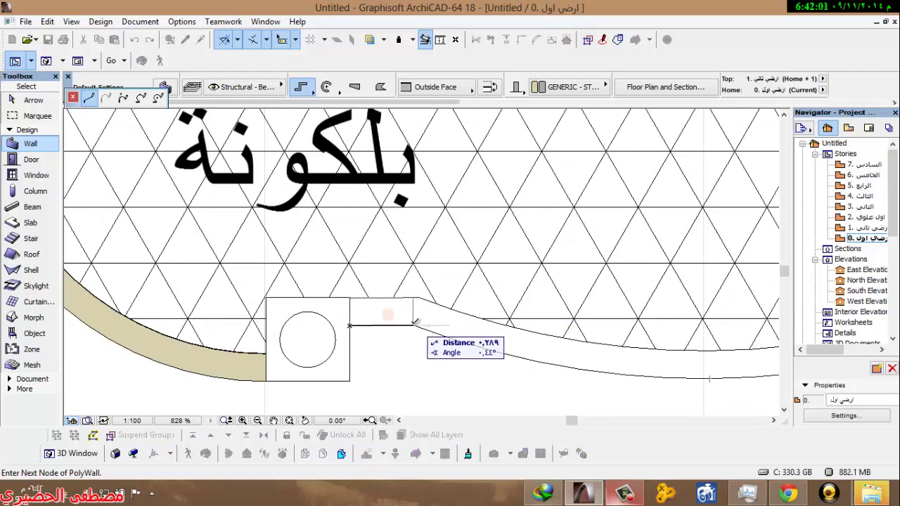
pyautogui.scroll(-3, 176, 246)
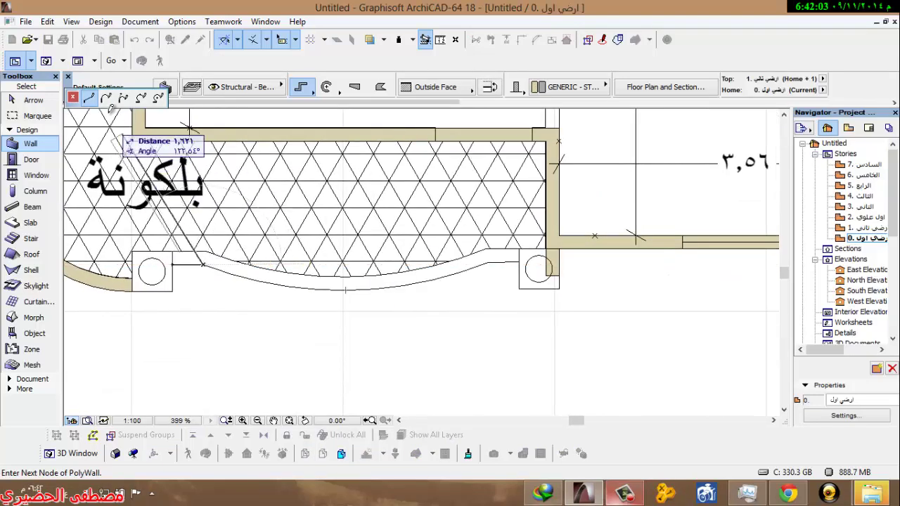
# Step: Continue the polywall with a three-point arc, chord about 2.68 m, along the lower balcony's curved outer edge to its far bend
pyautogui.click(141, 98)
pyautogui.click(344, 289)
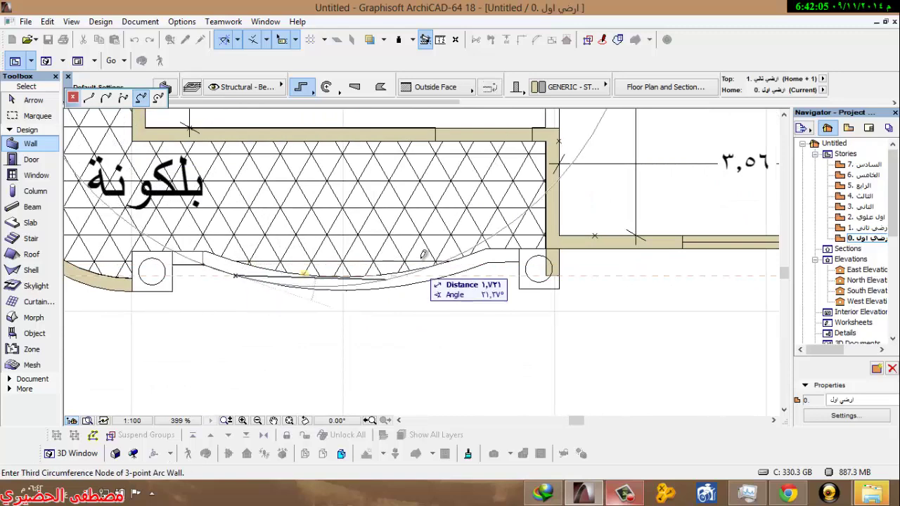
pyautogui.scroll(3, 494, 274)
pyautogui.click(426, 244)
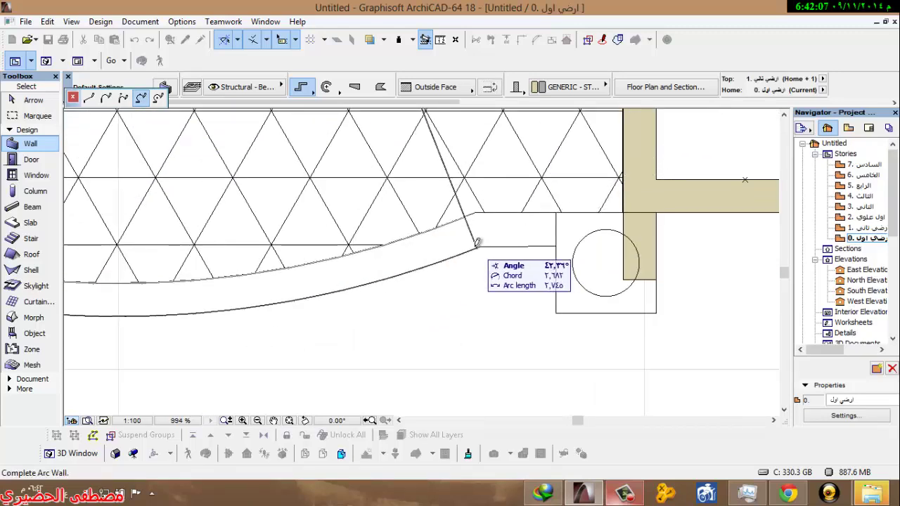
pyautogui.click(479, 246)
# Step: Add a straight polywall segment from the arc's end to the lower balcony's far column, and finish the wall
pyautogui.moveTo(528, 244); pyautogui.dragTo(397, 244, button='middle')
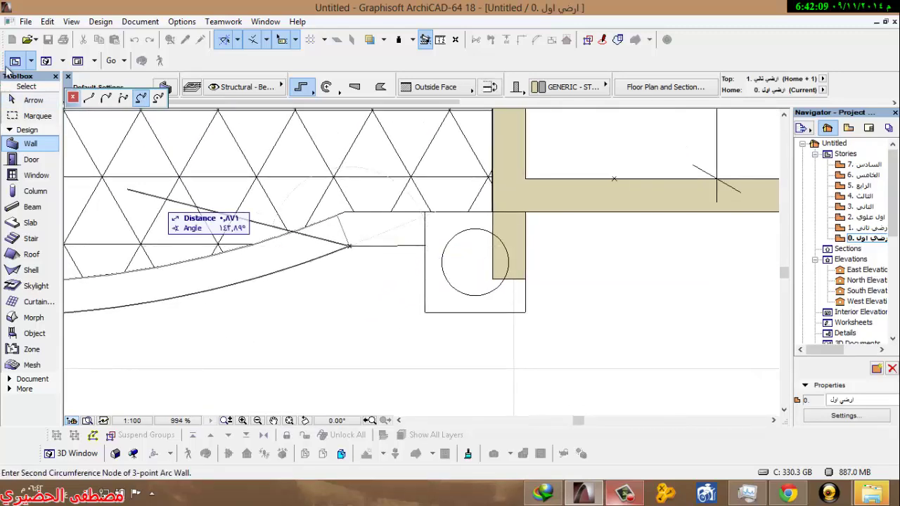
pyautogui.click(89, 98)
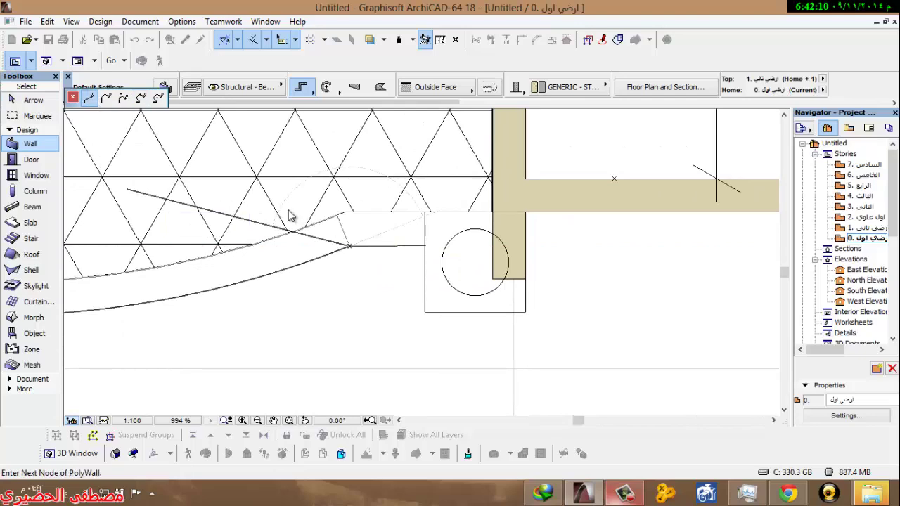
pyautogui.doubleClick(425, 245)
pyautogui.scroll(-3, 380, 245)
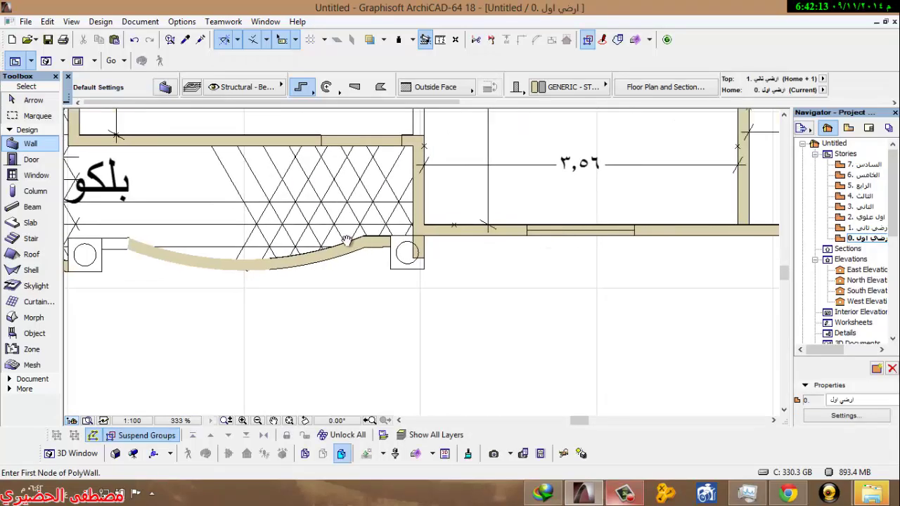
pyautogui.moveTo(774, 247); pyautogui.dragTo(225, 244, button='middle')
pyautogui.moveTo(574, 236); pyautogui.dragTo(327, 254, button='middle')
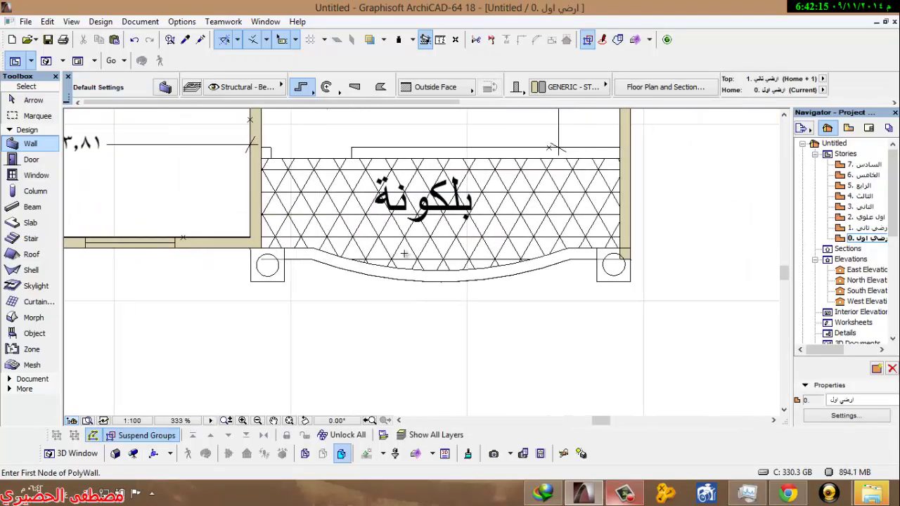
pyautogui.scroll(-5, 389, 240)
pyautogui.moveTo(247, 226); pyautogui.dragTo(388, 281, button='middle')
pyautogui.moveTo(328, 234); pyautogui.dragTo(332, 284, button='middle')
pyautogui.moveTo(443, 281); pyautogui.dragTo(434, 337, button='middle')
pyautogui.moveTo(286, 259); pyautogui.dragTo(341, 307, button='middle')
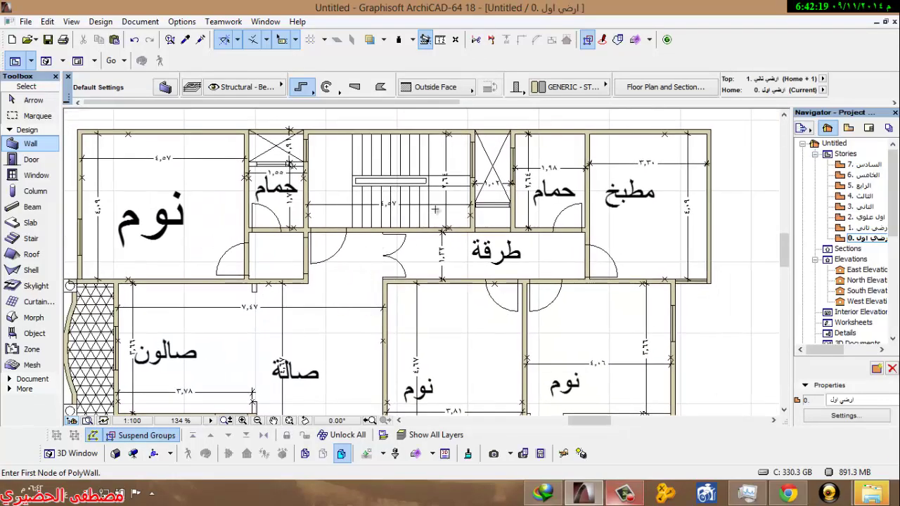
pyautogui.scroll(15, 436, 209)
pyautogui.click(262, 250)
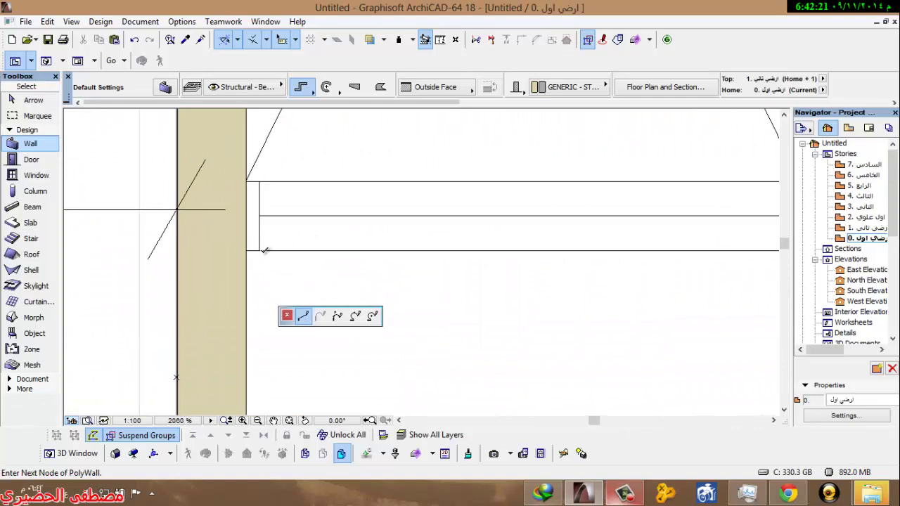
pyautogui.click(242, 251)
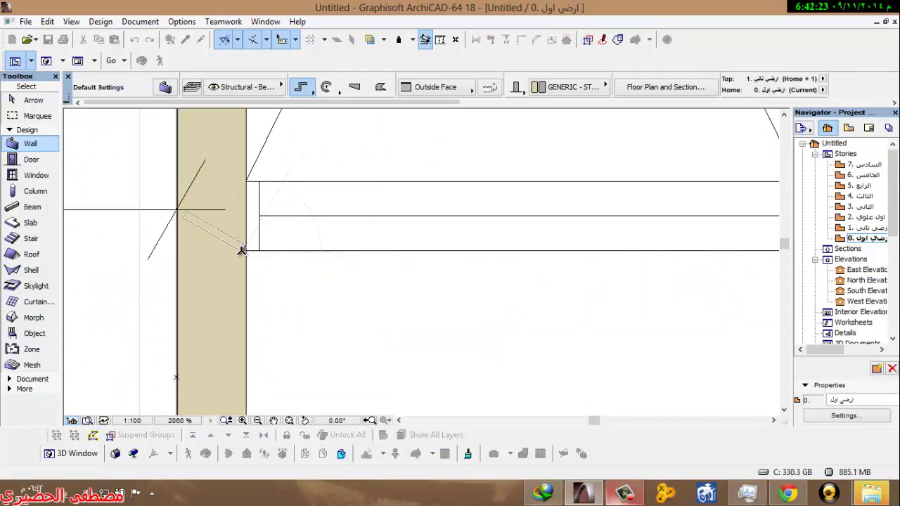
pyautogui.press('Escape')
# Step: Draw a straight wall along the outer line of the window below the light shaft, between the stairwell wall and the neighbouring bathroom wall
pyautogui.click(29, 143)
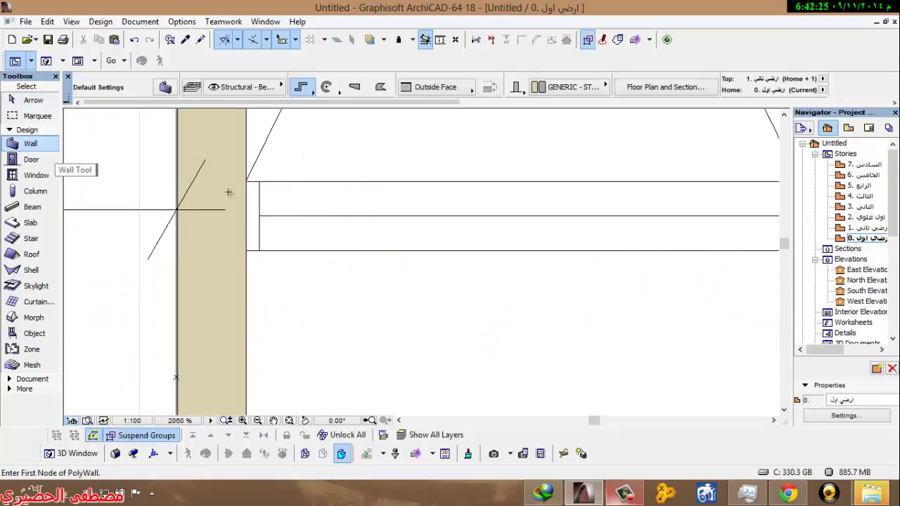
pyautogui.click(247, 249)
pyautogui.moveTo(546, 235); pyautogui.dragTo(159, 231, button='middle')
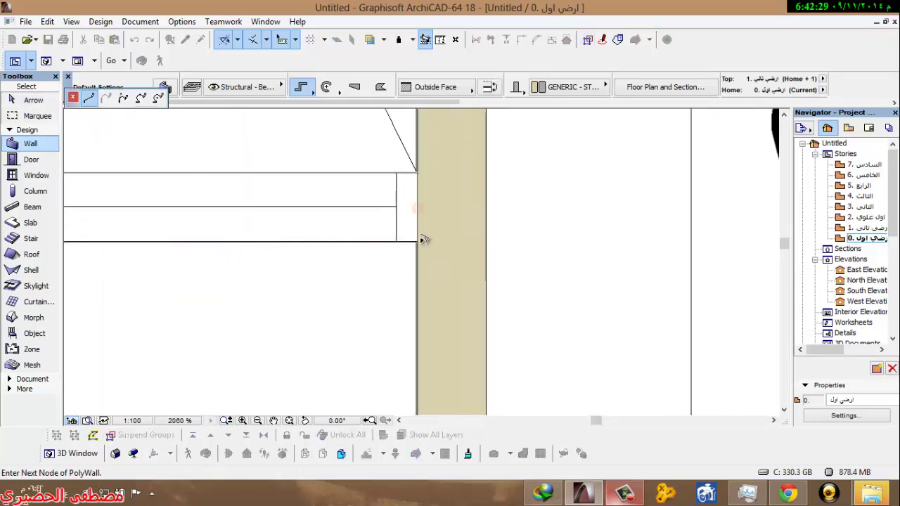
pyautogui.doubleClick(422, 240)
pyautogui.scroll(-4, 415, 235)
pyautogui.scroll(-8, 408, 233)
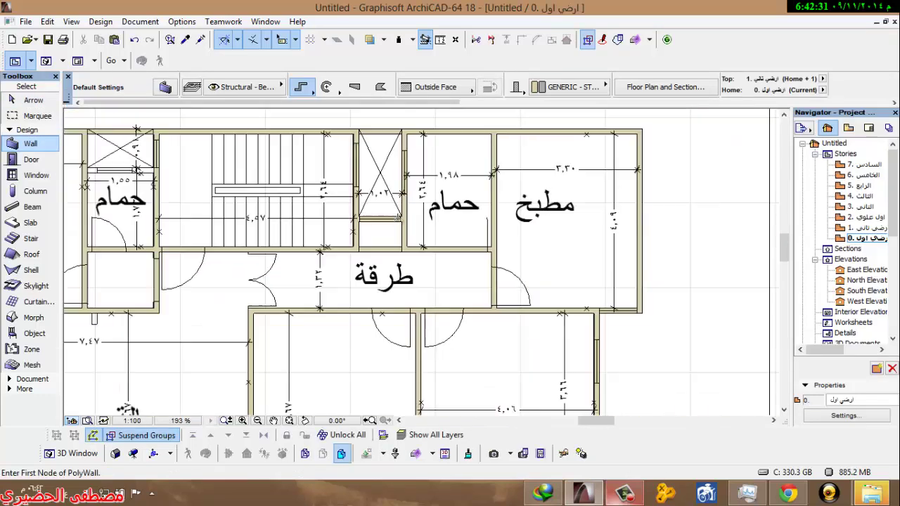
pyautogui.click(33, 115)
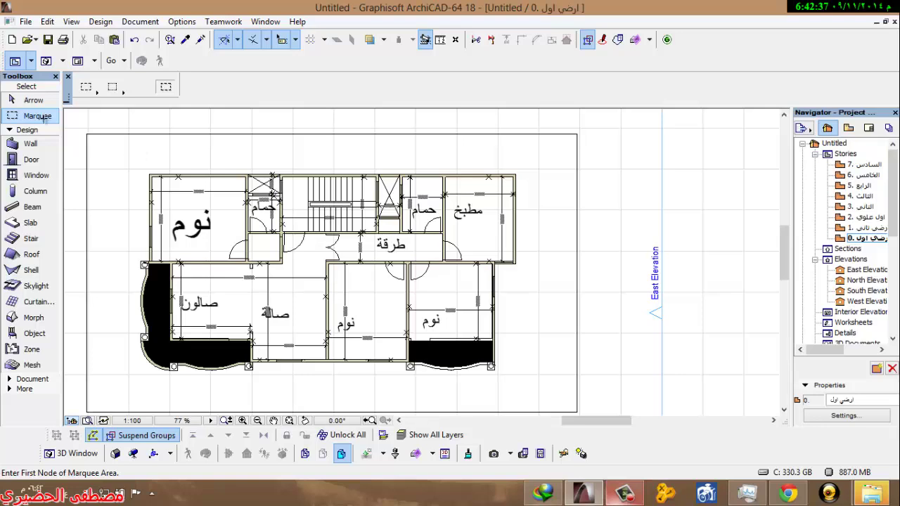
pyautogui.click(29, 102)
pyautogui.moveTo(534, 167); pyautogui.dragTo(217, 353)
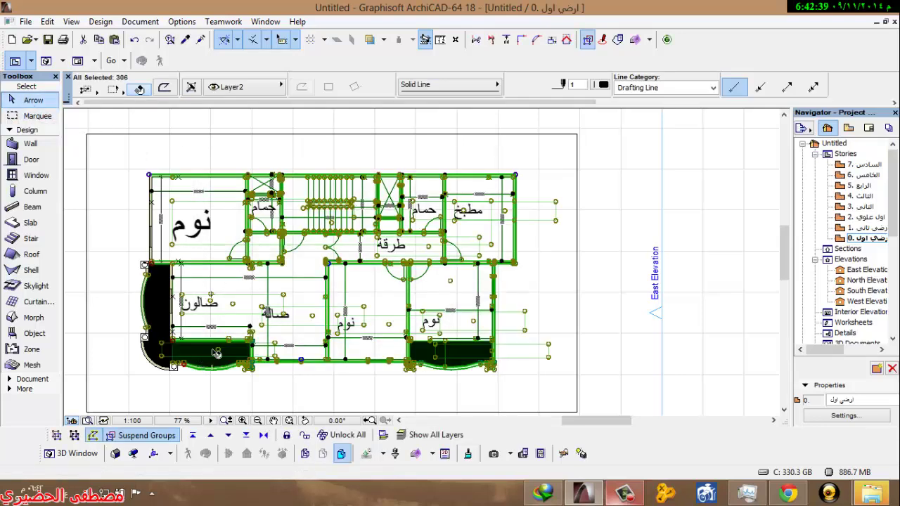
pyautogui.press('Escape')
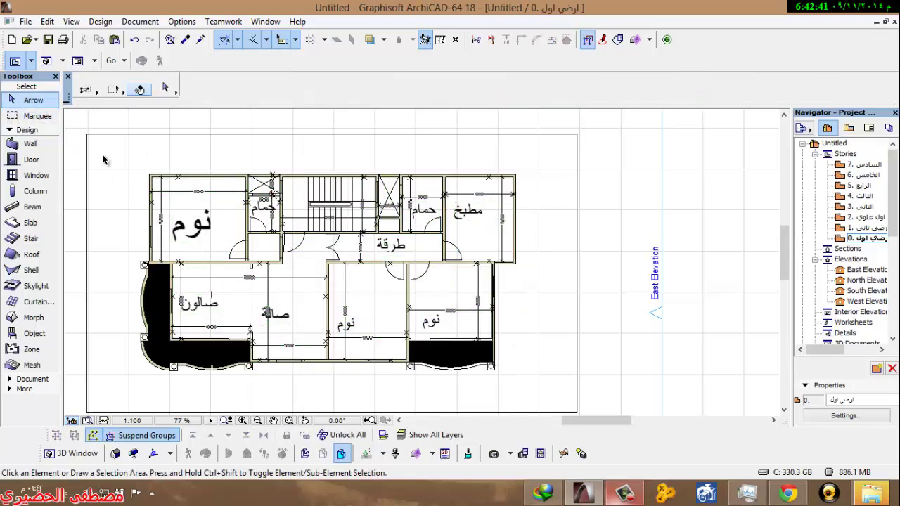
# Step: Draw a rectangular marquee enclosing the whole ground-floor plan inside its outer frame
pyautogui.click(37, 117)
pyautogui.click(116, 148)
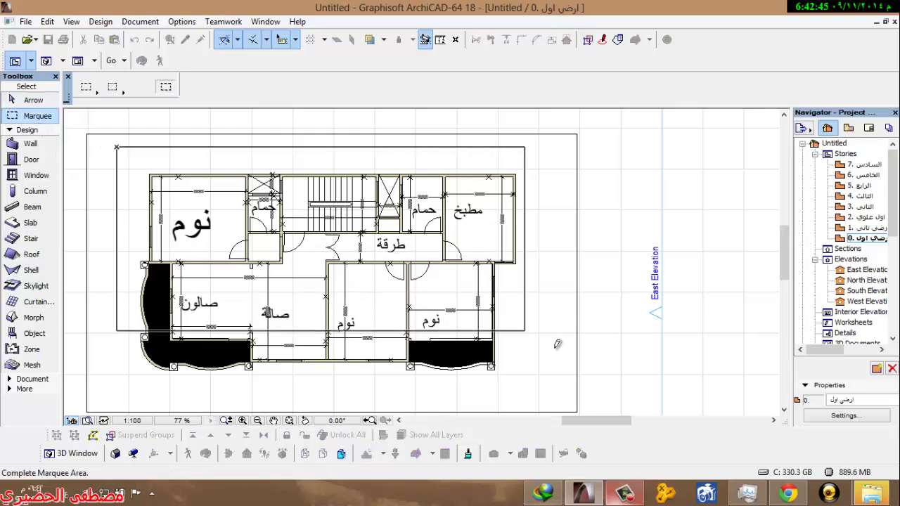
pyautogui.click(554, 387)
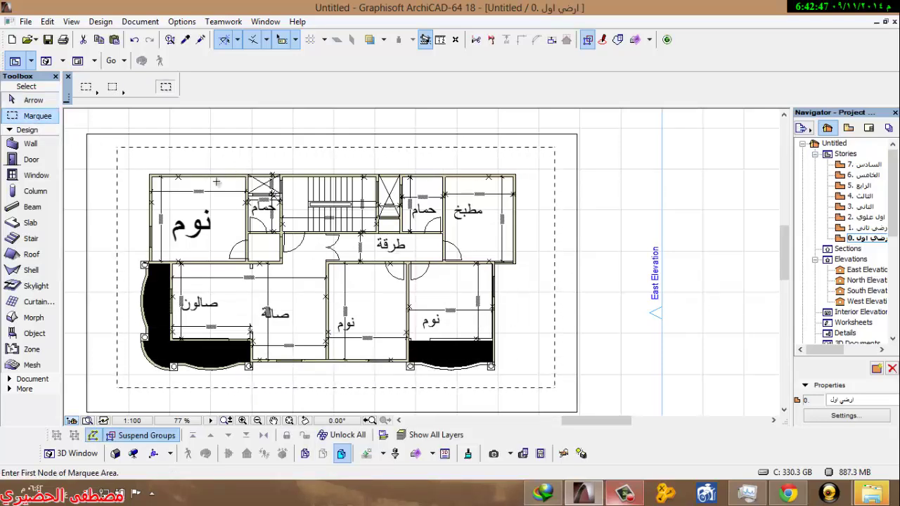
# Step: Select all walls partially inside the marquee using Find & Select with element type Wall, and clear the selection
pyautogui.click(170, 40)
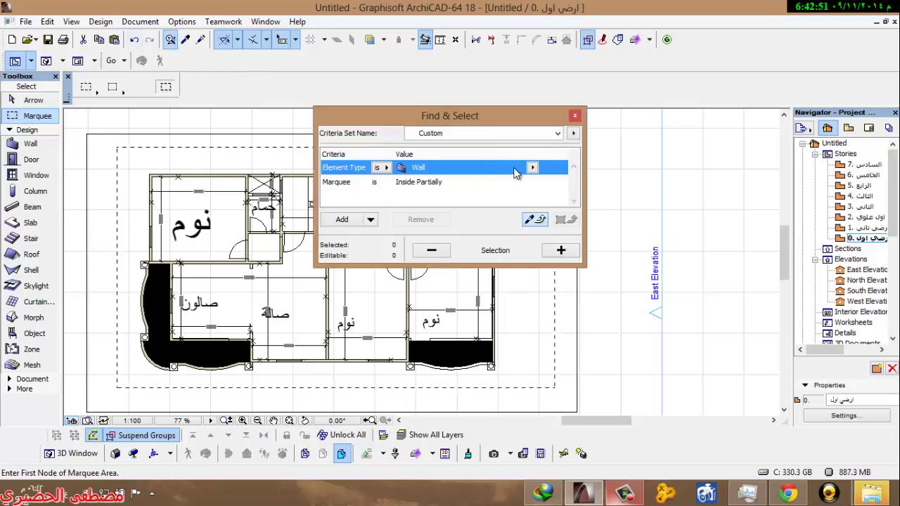
pyautogui.click(531, 169)
pyautogui.click(531, 170)
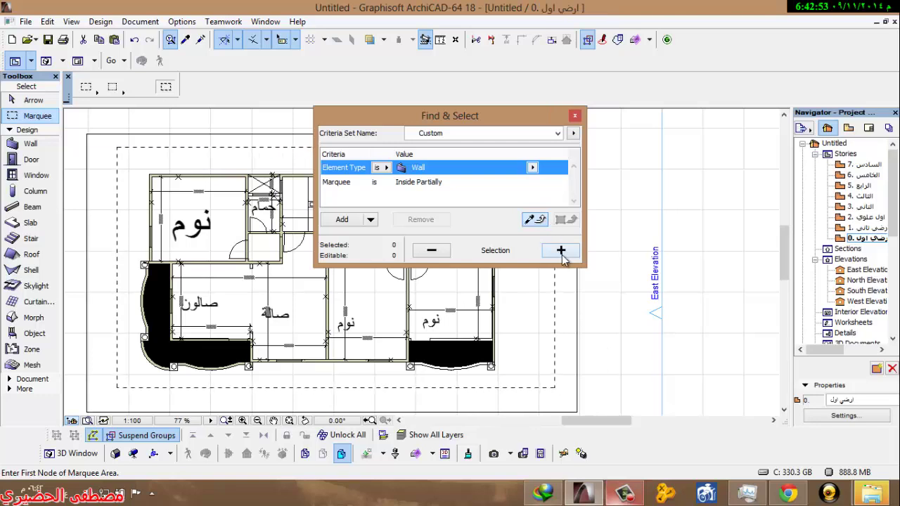
pyautogui.click(561, 251)
pyautogui.click(574, 115)
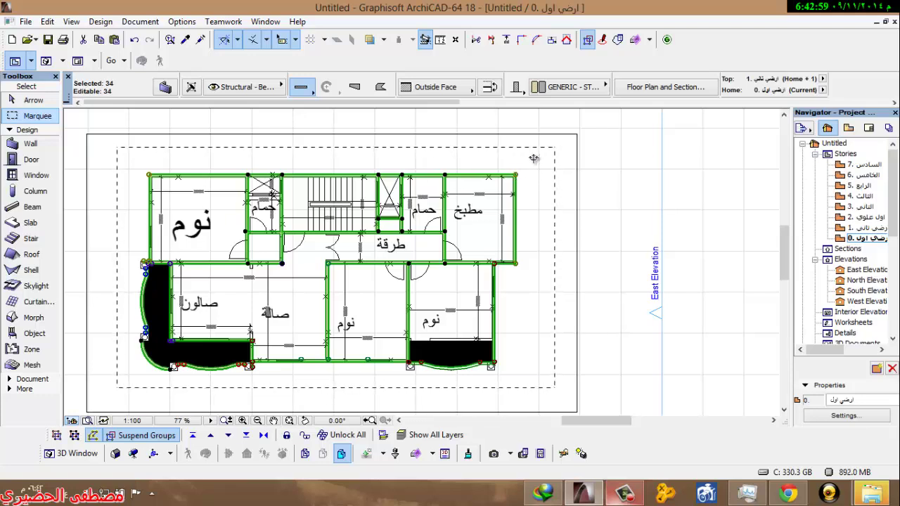
pyautogui.press('Escape')
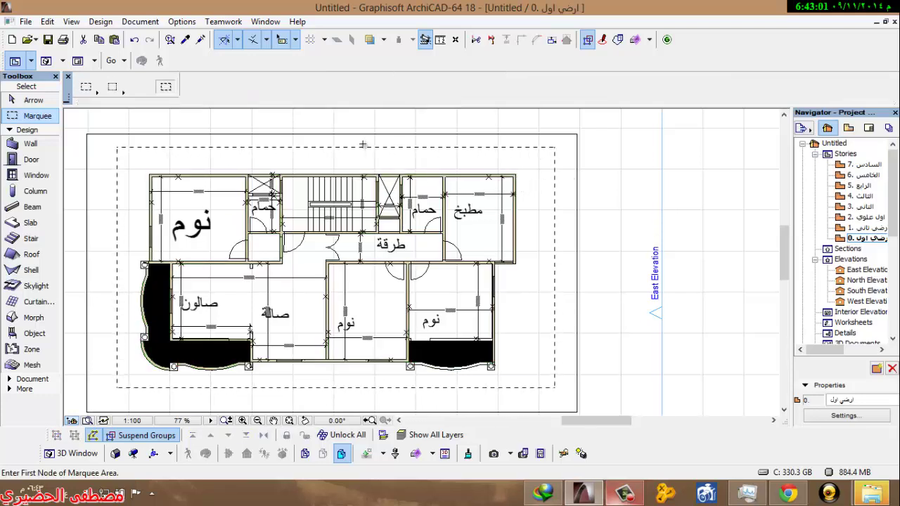
# Step: Use Find & Select to add every Wall element inside the marquee to the selection, and close the dialog
pyautogui.click(170, 40)
pyautogui.click(560, 250)
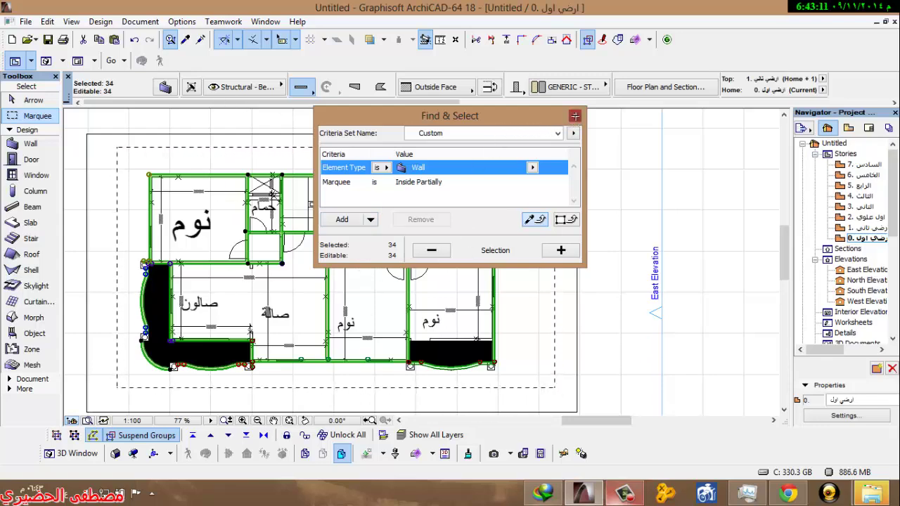
pyautogui.click(575, 115)
# Step: Drag a copy of all selected walls horizontally about 39 m to the east of the 2D plan and clear the selection
pyautogui.click(515, 171)
pyautogui.scroll(-5, 597, 180)
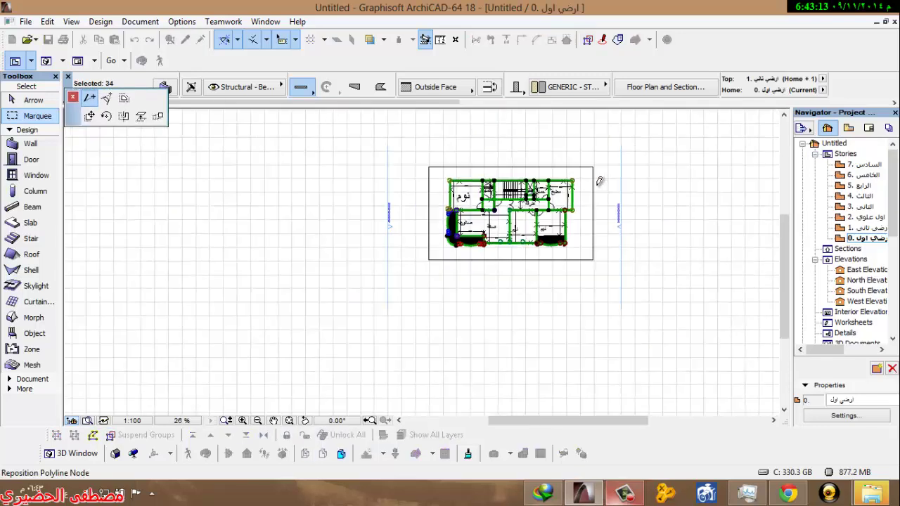
pyautogui.moveTo(597, 180); pyautogui.dragTo(291, 161, button='middle')
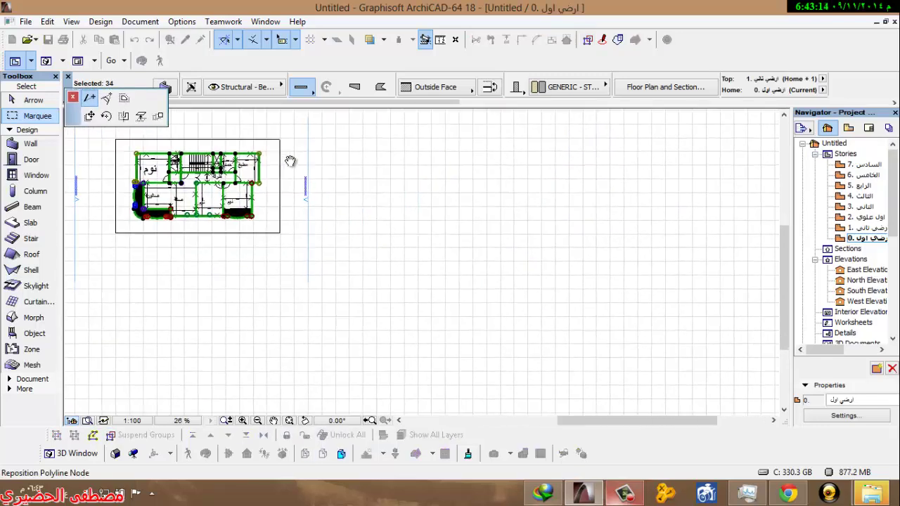
pyautogui.click(90, 117)
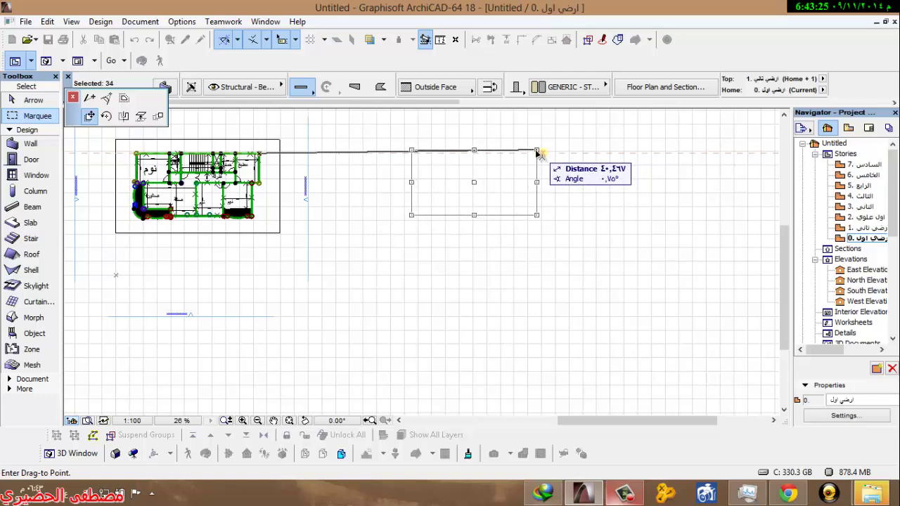
pyautogui.press('ctrl')
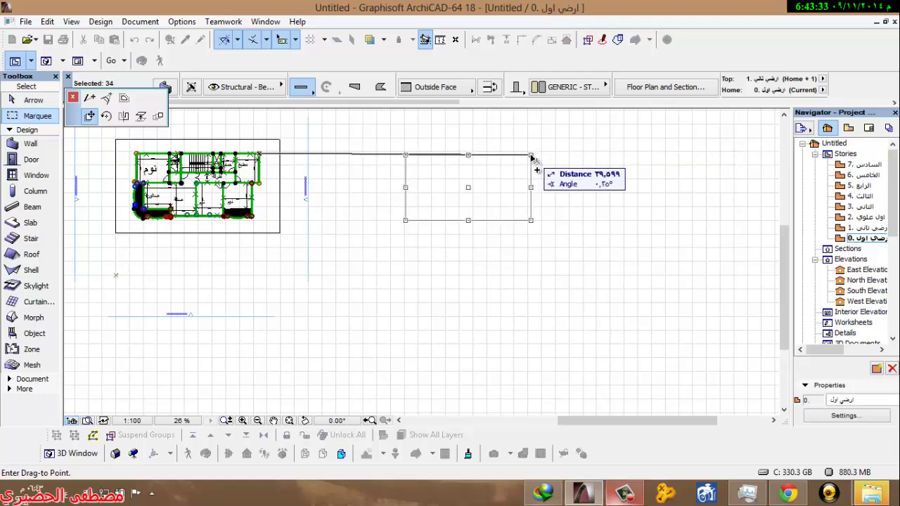
pyautogui.click(531, 154)
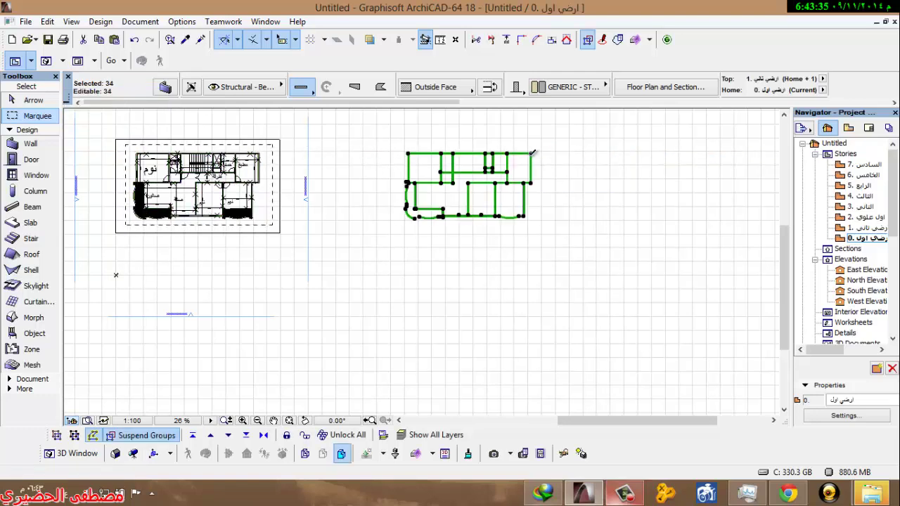
pyautogui.scroll(5, 537, 158)
pyautogui.press('Escape')
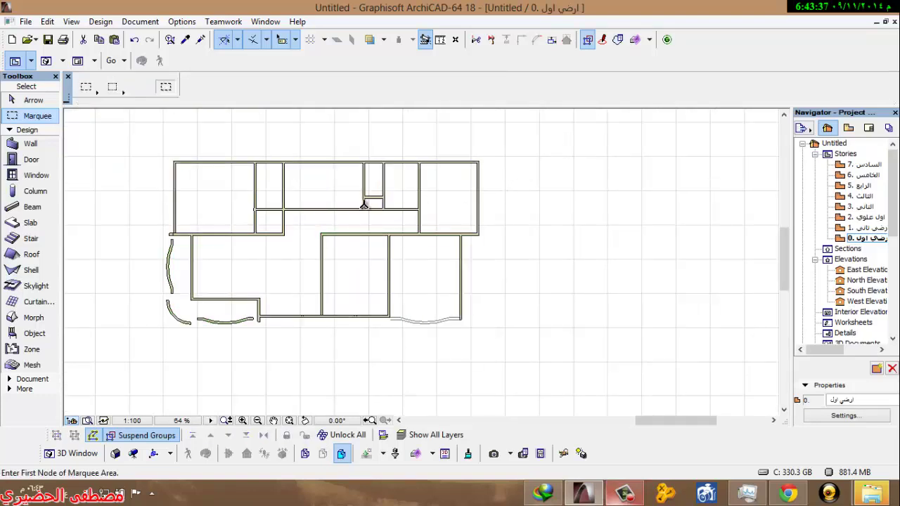
# Step: Stretch the short straight end of the west balcony wall about 0.38 m down, level with the start of the curved corner wall
pyautogui.scroll(3, 364, 205)
pyautogui.scroll(-2, 330, 239)
pyautogui.scroll(2, 147, 288)
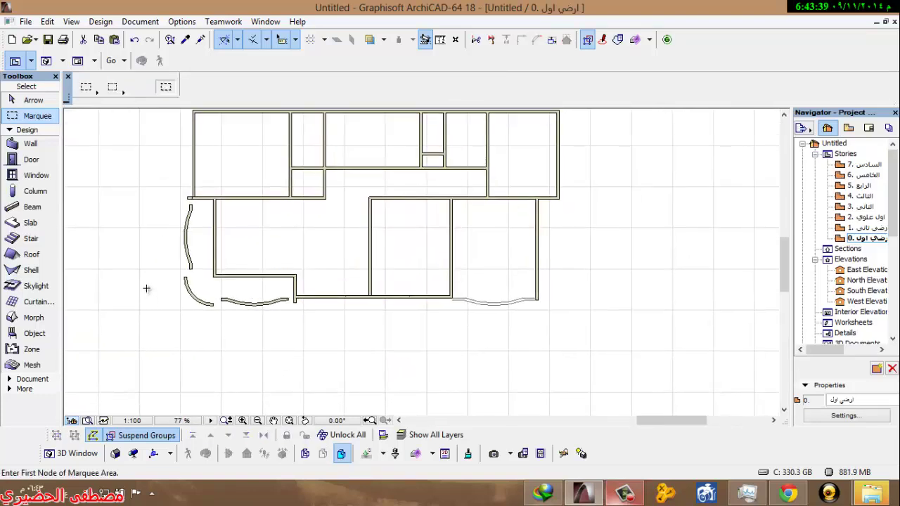
pyautogui.scroll(2, 187, 263)
pyautogui.scroll(3, 258, 263)
pyautogui.scroll(2, 247, 262)
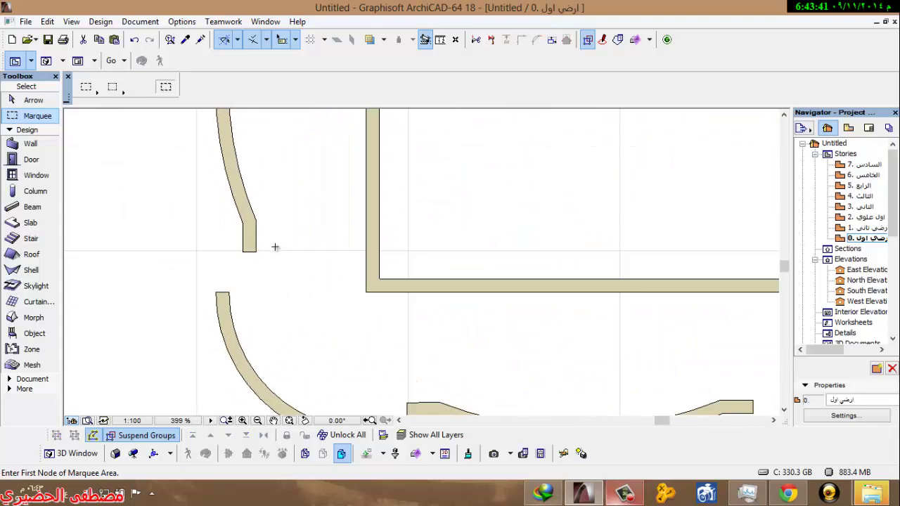
pyautogui.press('w')
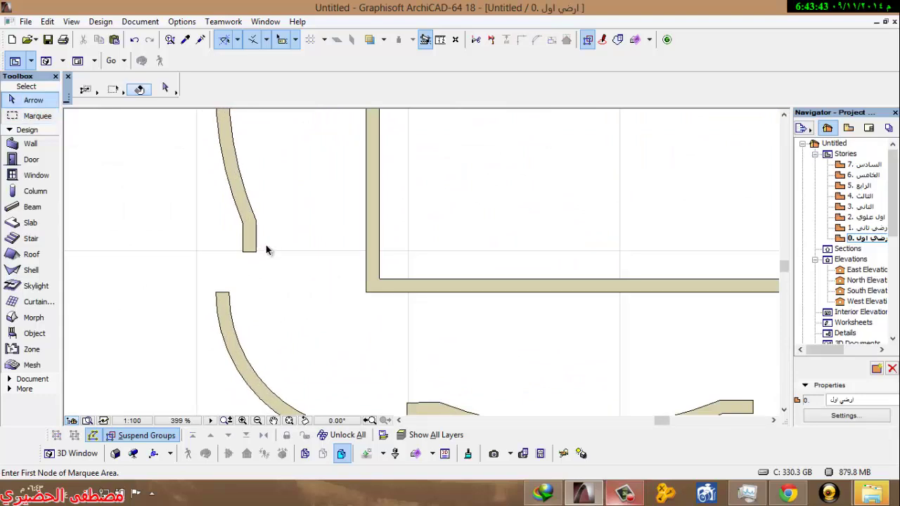
pyautogui.click(267, 247)
pyautogui.click(213, 261)
pyautogui.hotkey('ctrl', 'd')
pyautogui.click(255, 295)
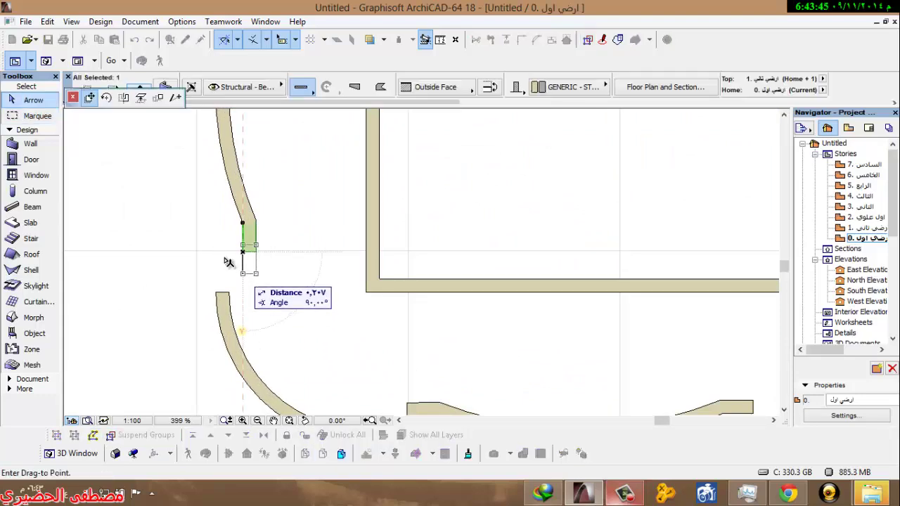
pyautogui.click(175, 98)
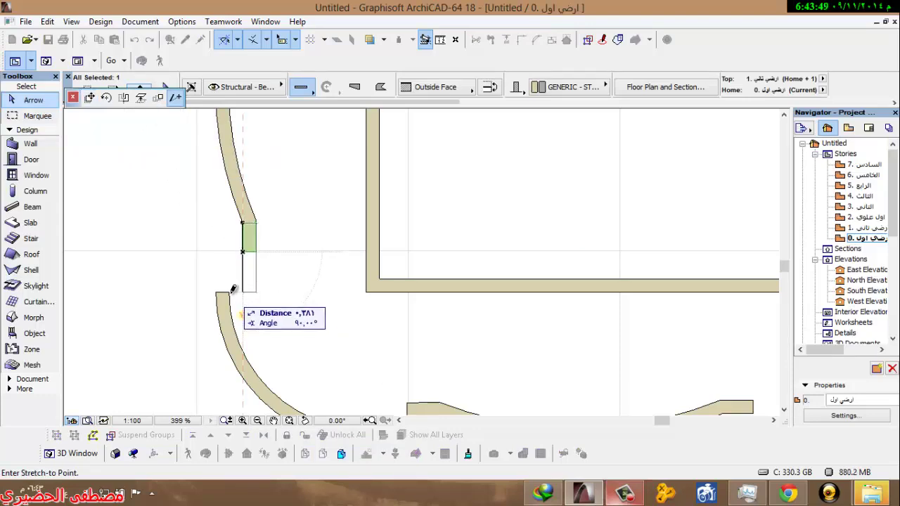
pyautogui.click(234, 294)
# Step: Stretch the south balcony wall's west straight end horizontally until it lines up with the end of the curved corner wall
pyautogui.moveTo(387, 398); pyautogui.dragTo(289, 289, button='middle')
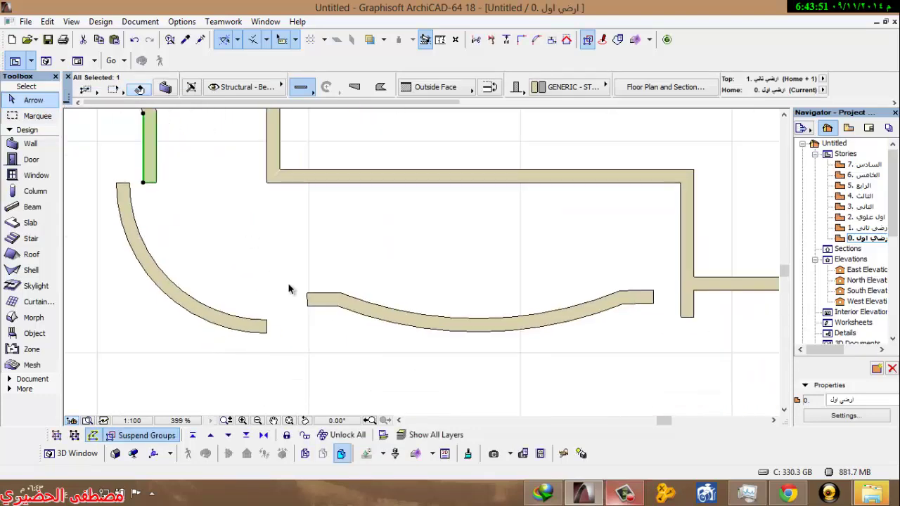
pyautogui.click(289, 329)
pyautogui.click(295, 326)
pyautogui.click(313, 278)
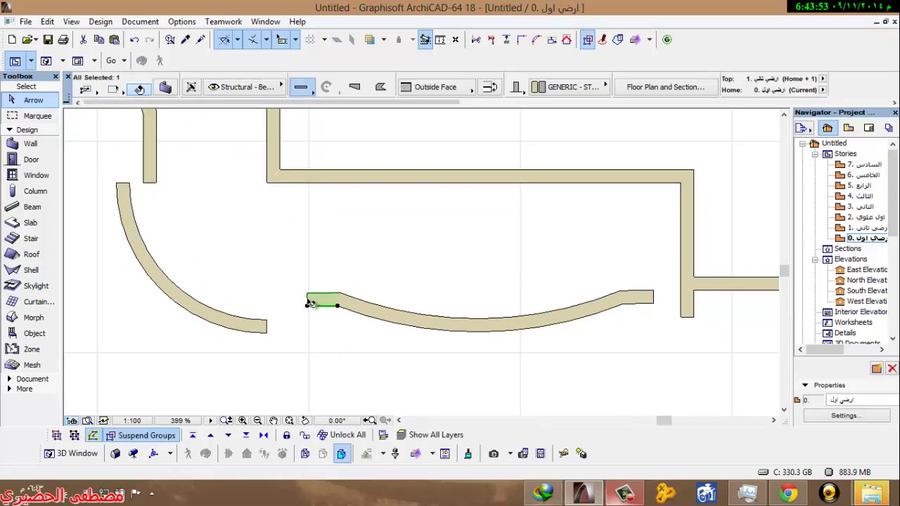
pyautogui.click(307, 305)
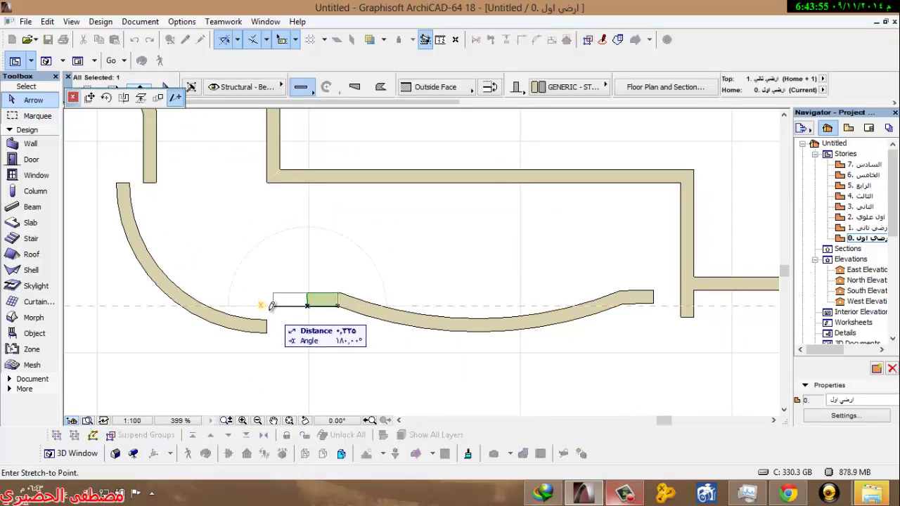
pyautogui.click(268, 309)
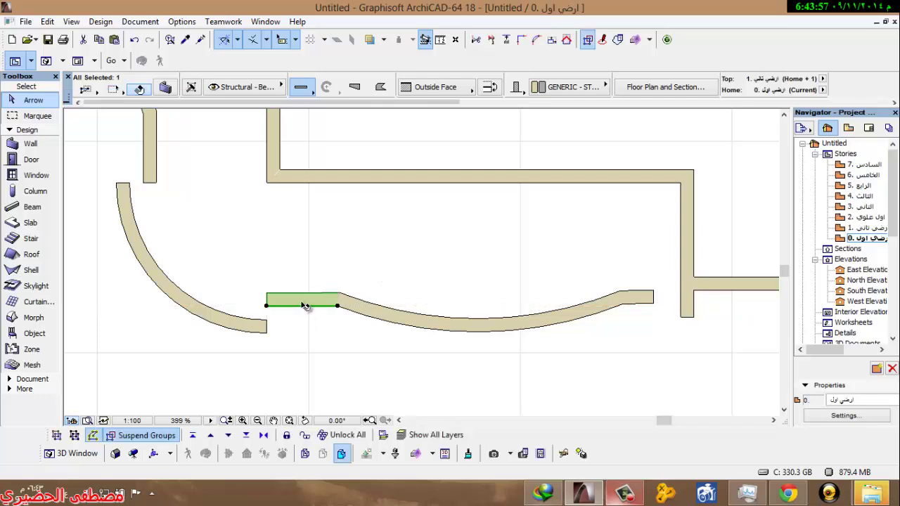
pyautogui.click(276, 257)
# Step: Adjust the south balcony wall's east straight end to the near face of the vertical wall beside it
pyautogui.moveTo(534, 298); pyautogui.dragTo(294, 281, button='middle')
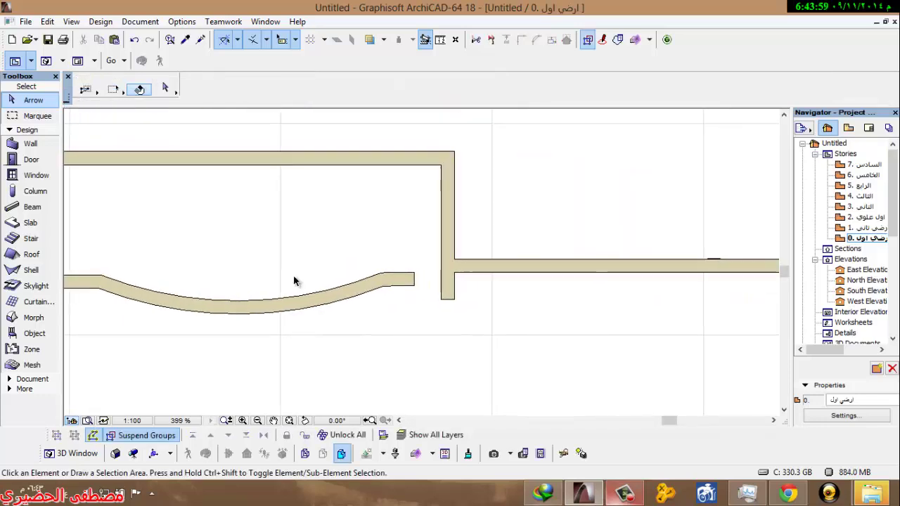
pyautogui.click(404, 268)
pyautogui.click(400, 299)
pyautogui.click(408, 283)
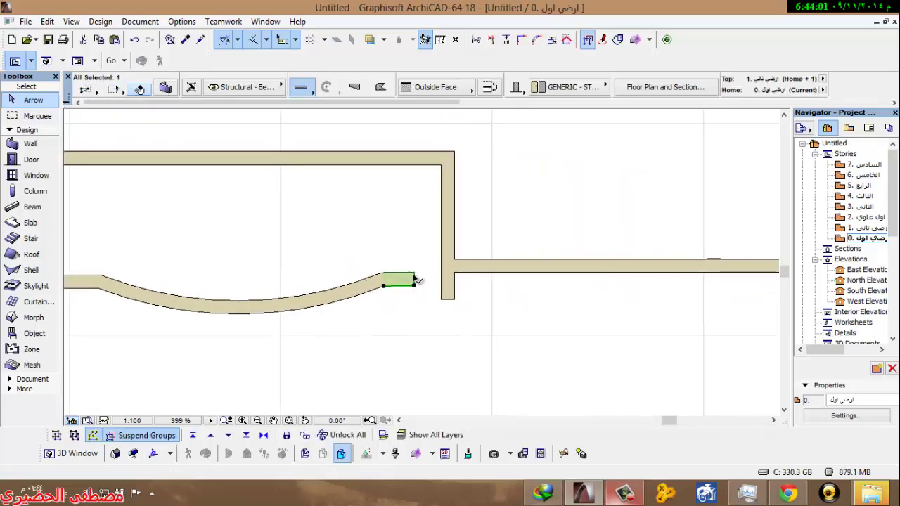
pyautogui.hotkey('ctrl', '-')
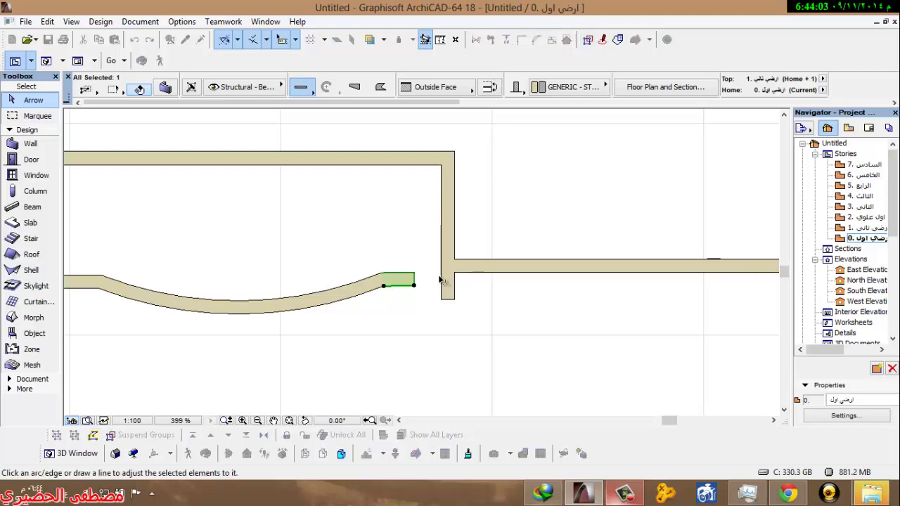
pyautogui.click(441, 282)
pyautogui.click(464, 313)
# Step: Intersect the long south exterior wall with the vertical wall next to the balcony to trim the protruding stub
pyautogui.scroll(-2, 467, 272)
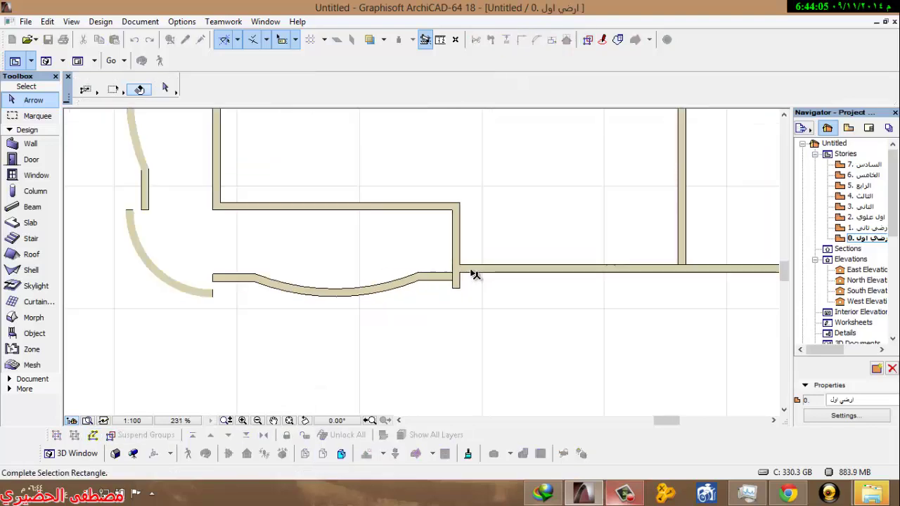
pyautogui.click(467, 270)
pyautogui.click(469, 270)
pyautogui.click(458, 272)
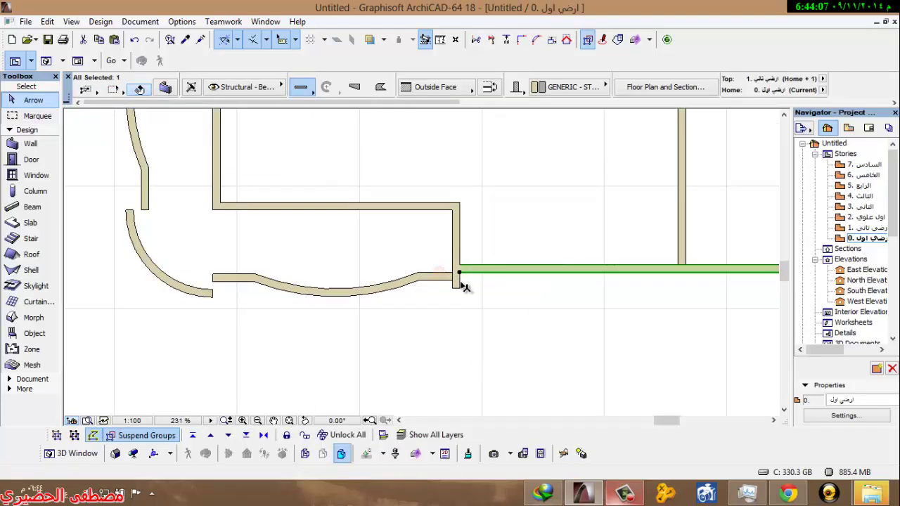
pyautogui.keyDown('shift'); pyautogui.click(460, 283); pyautogui.keyUp('shift')
pyautogui.click(497, 205)
# Step: Intersect the south balcony wall's east straight end with the adjoining vertical wall to close their corner, then clear the selection
pyautogui.scroll(1, 466, 272)
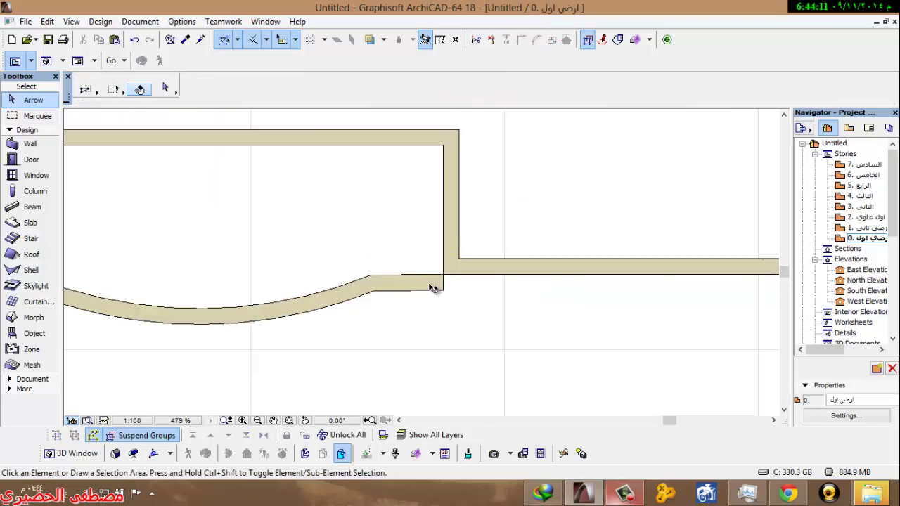
pyautogui.click(440, 282)
pyautogui.scroll(-1, 450, 281)
pyautogui.scroll(5, 455, 253)
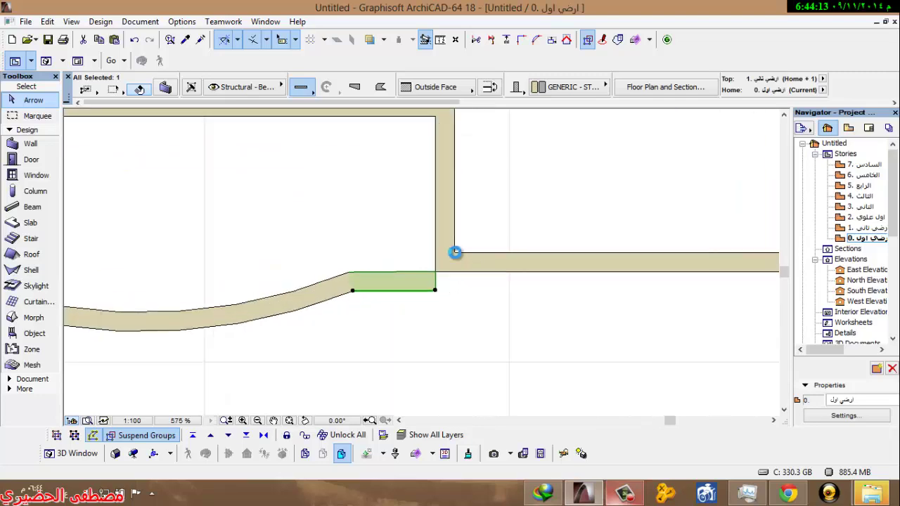
pyautogui.click(450, 238)
pyautogui.keyDown('shift'); pyautogui.click(415, 284); pyautogui.keyUp('shift')
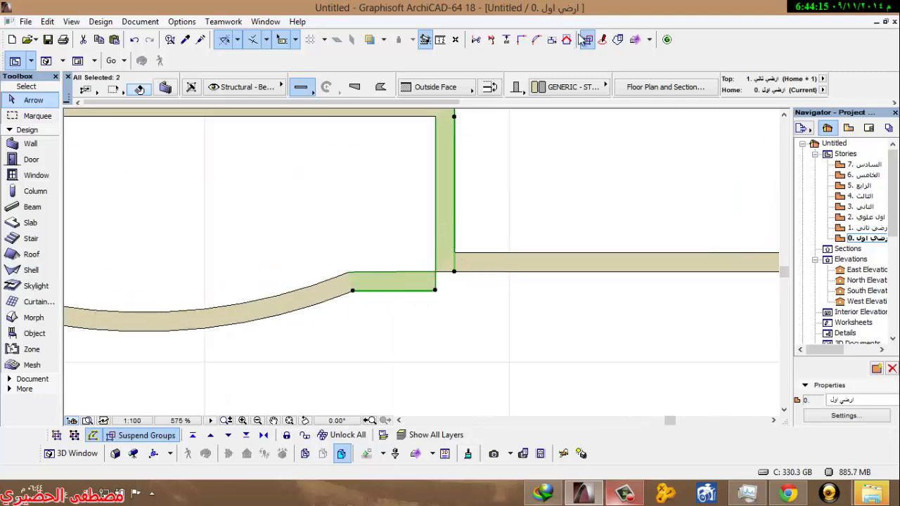
pyautogui.click(522, 44)
pyautogui.scroll(-2, 520, 172)
pyautogui.scroll(2, 445, 249)
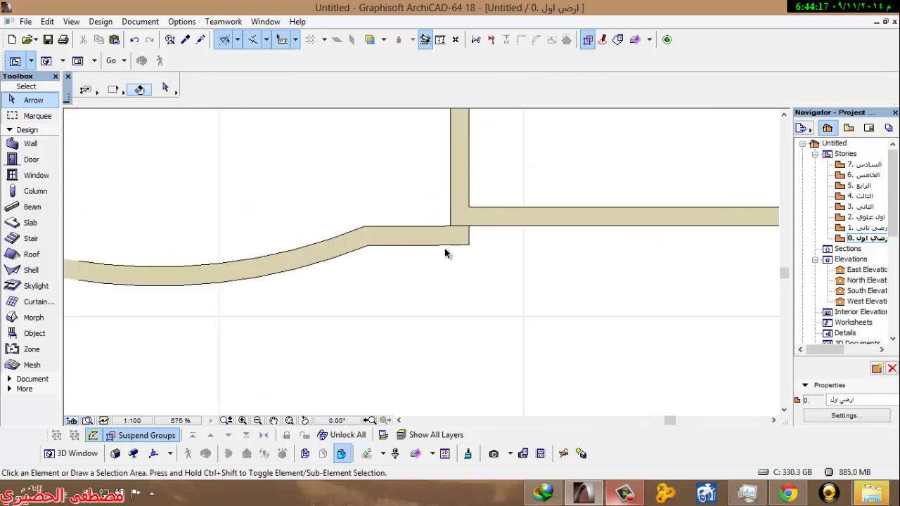
pyautogui.click(452, 244)
pyautogui.press('Escape')
# Step: Try to intersect the second curved balcony's west straight wall end with the vertical room wall it meets
pyautogui.scroll(-3, 524, 154)
pyautogui.moveTo(677, 175); pyautogui.dragTo(259, 178, button='middle')
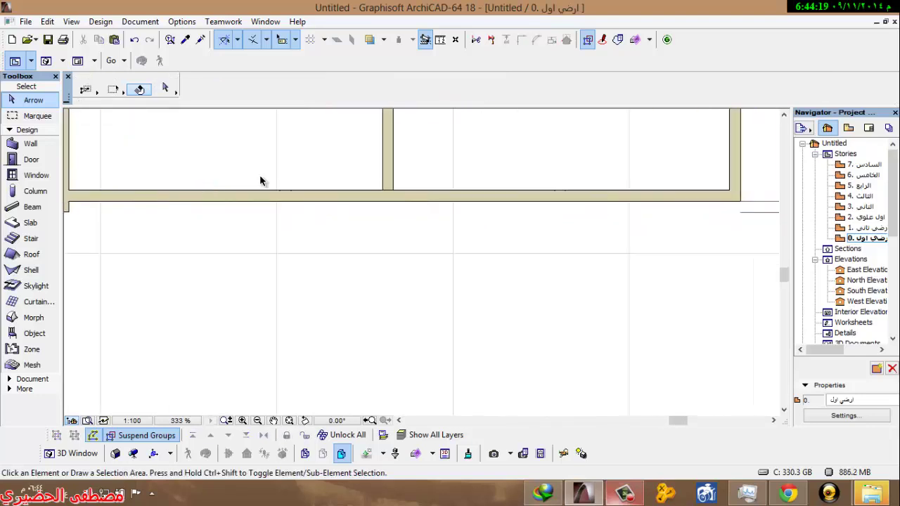
pyautogui.scroll(-4, 271, 186)
pyautogui.moveTo(411, 197); pyautogui.dragTo(369, 196, button='middle')
pyautogui.scroll(5, 464, 190)
pyautogui.click(472, 207)
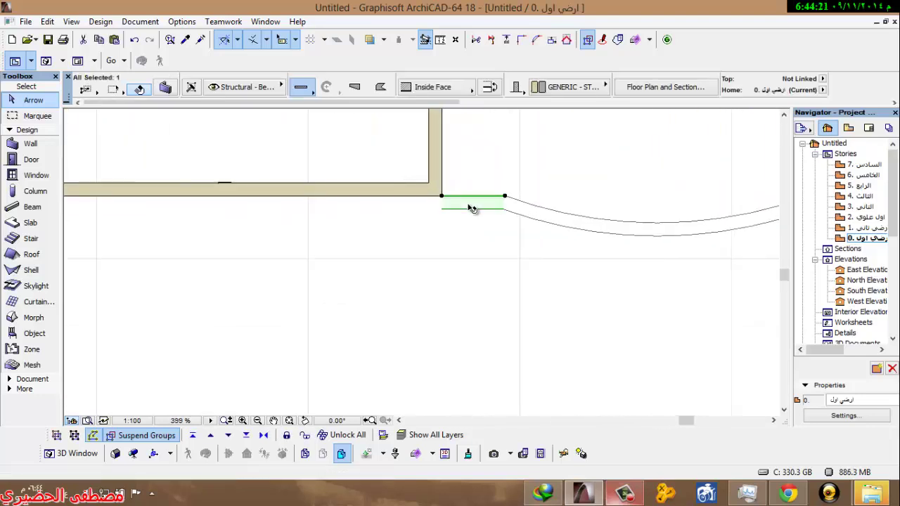
pyautogui.scroll(-1, 471, 207)
pyautogui.keyDown('shift'); pyautogui.click(441, 175); pyautogui.keyUp('shift')
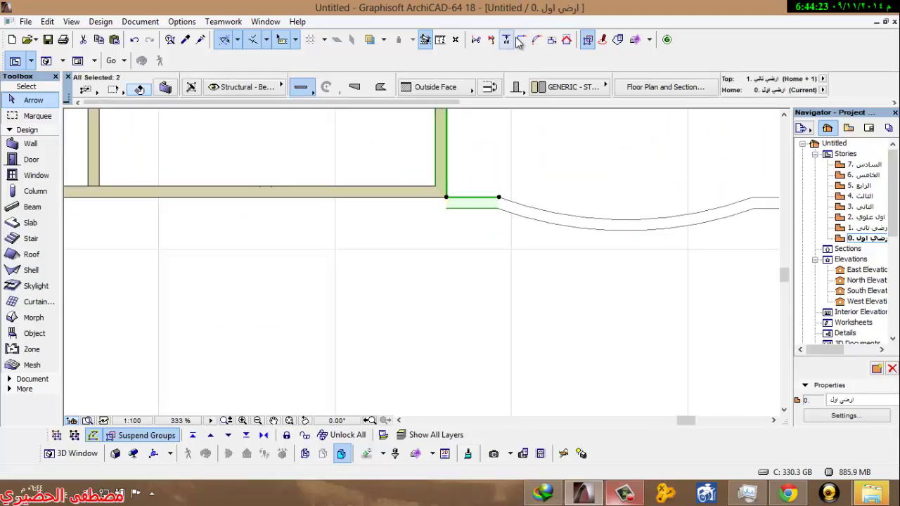
pyautogui.click(505, 128)
pyautogui.click(440, 183)
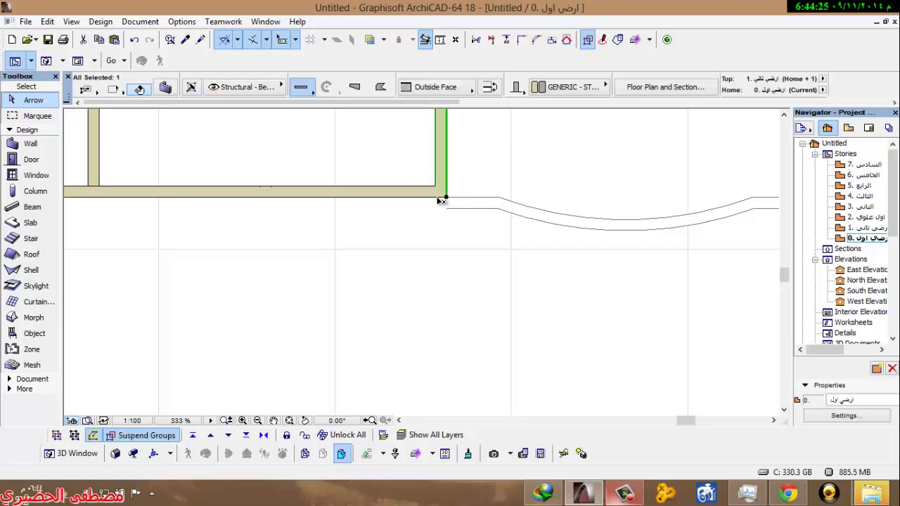
pyautogui.scroll(3, 450, 196)
pyautogui.click(453, 197)
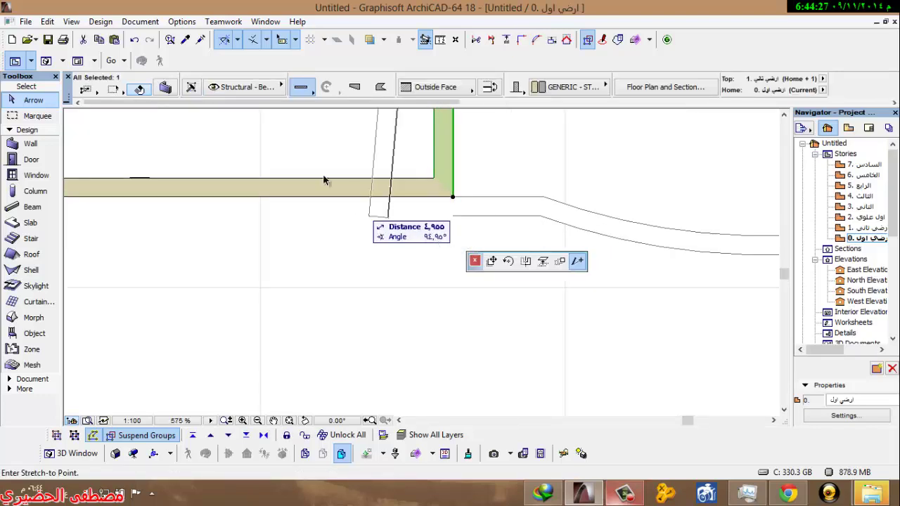
pyautogui.press('Escape')
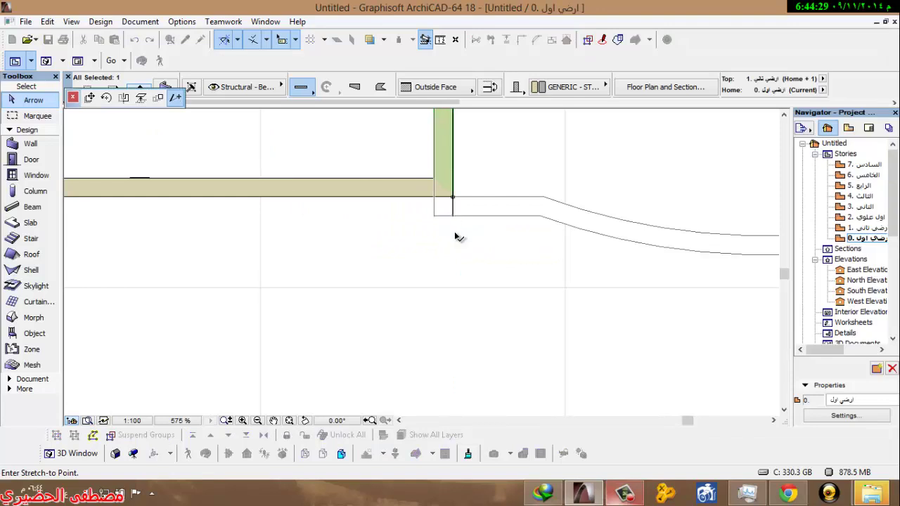
pyautogui.press('Escape')
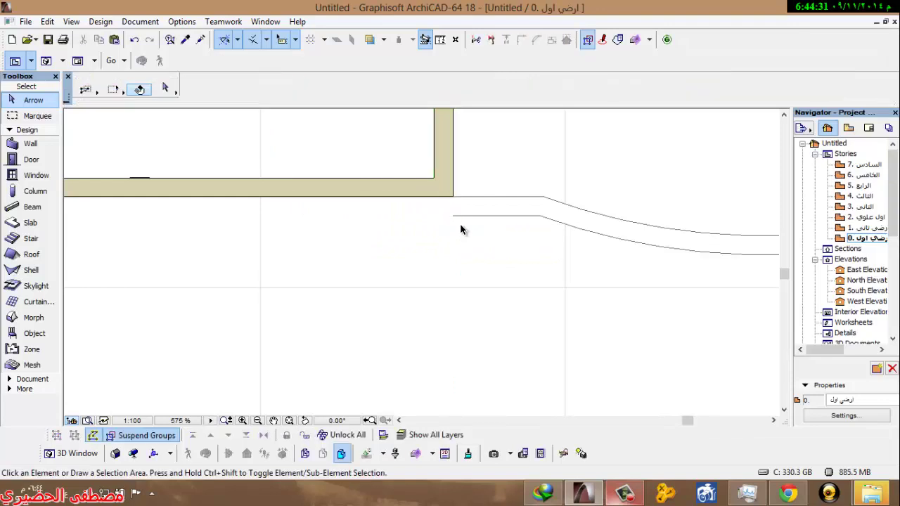
# Step: Examine how both ends of the second curved balcony's walls meet the neighbouring vertical walls
pyautogui.scroll(-4, 460, 225)
pyautogui.moveTo(482, 193); pyautogui.dragTo(535, 200, button='middle')
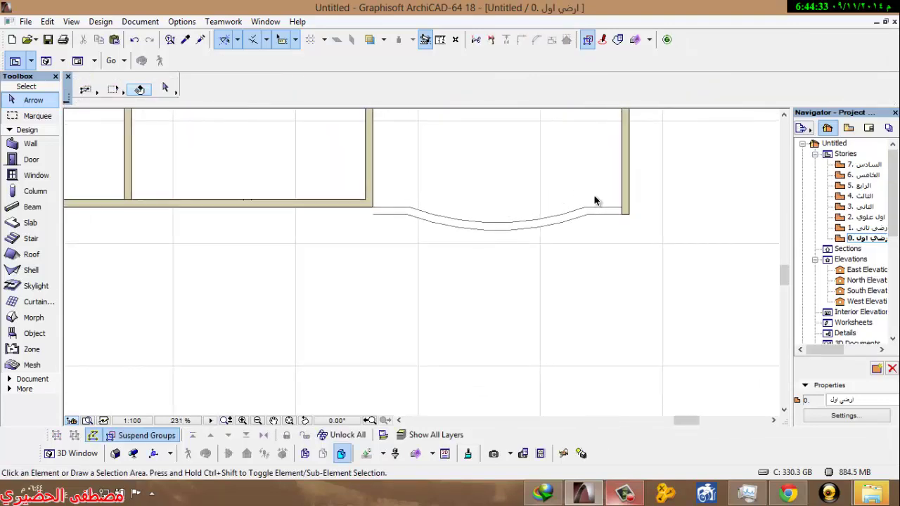
pyautogui.moveTo(595, 195); pyautogui.dragTo(369, 206)
pyautogui.scroll(4, 369, 206)
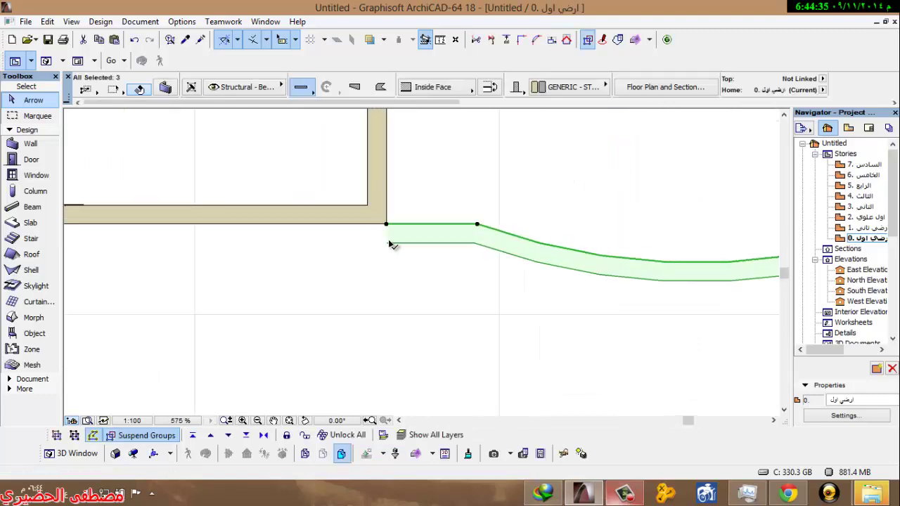
pyautogui.press('Escape')
pyautogui.scroll(-5, 547, 233)
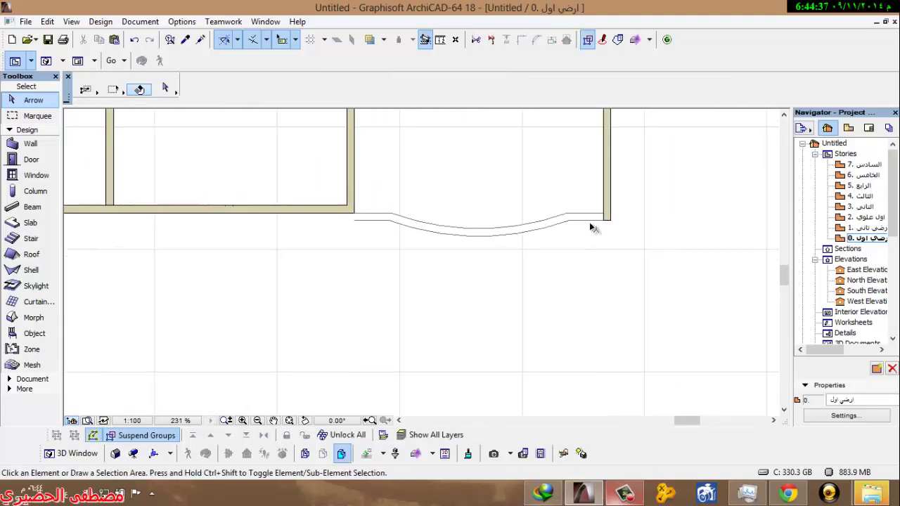
pyautogui.click(586, 195)
pyautogui.scroll(-3, 528, 246)
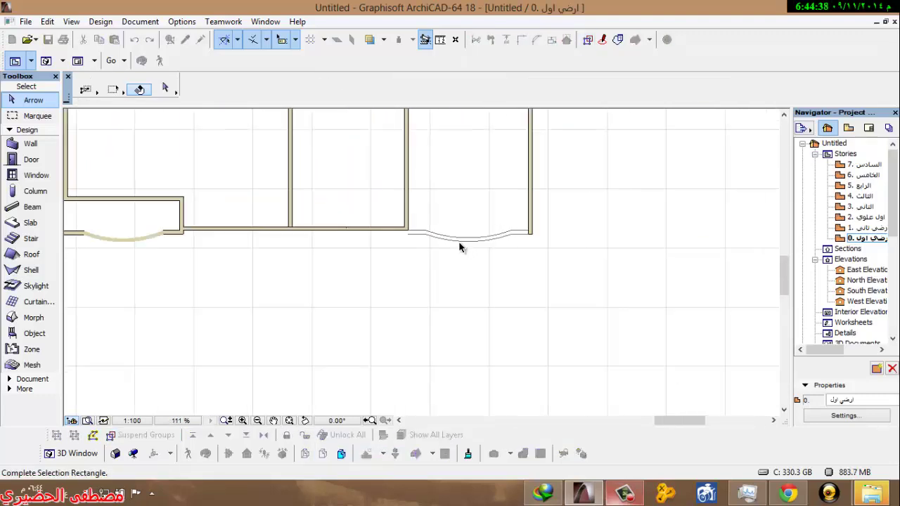
pyautogui.click(422, 240)
pyautogui.scroll(3, 404, 235)
pyautogui.moveTo(420, 244)
pyautogui.mouseDown()
pyautogui.moveTo(421, 197)
pyautogui.moveTo(418, 237)
pyautogui.mouseUp()
pyautogui.scroll(-2, 436, 257)
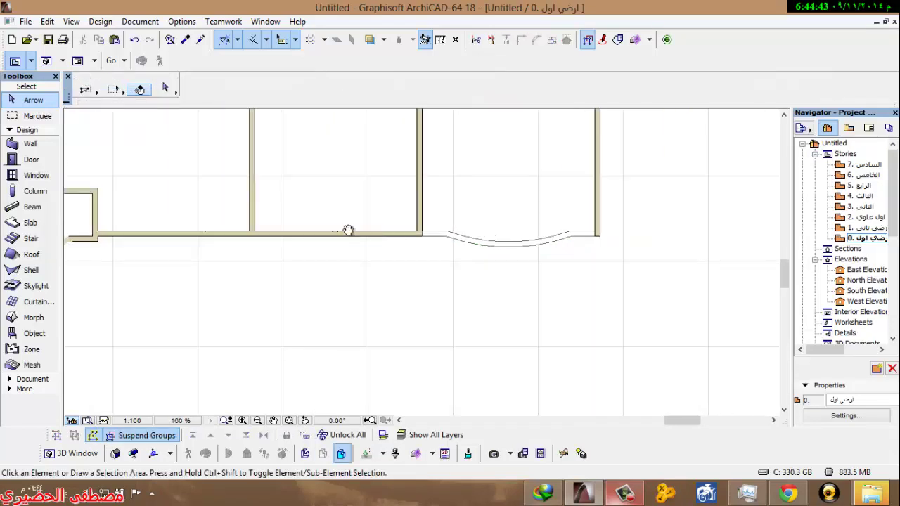
# Step: Move the south balcony's three wall segments up to align their outer face with the long south exterior wall, then clear the selection
pyautogui.moveTo(347, 231); pyautogui.dragTo(564, 236, button='middle')
pyautogui.scroll(3, 242, 232)
pyautogui.scroll(-3, 320, 251)
pyautogui.moveTo(337, 254); pyautogui.dragTo(446, 266, button='middle')
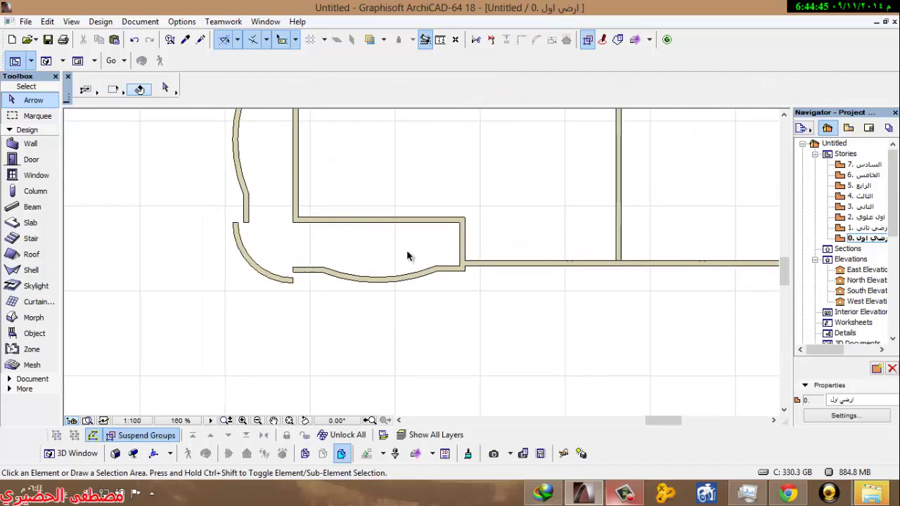
pyautogui.scroll(3, 456, 266)
pyautogui.moveTo(438, 251); pyautogui.dragTo(161, 306)
pyautogui.click(477, 281)
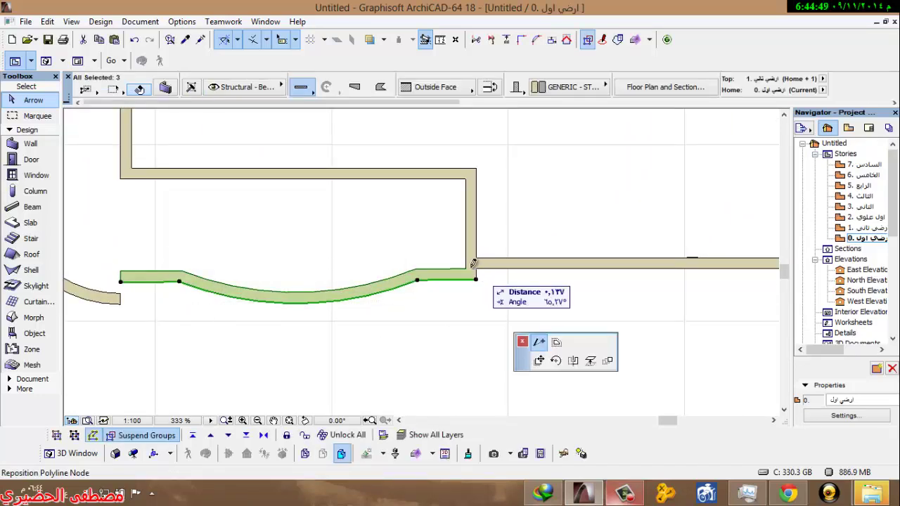
pyautogui.click(90, 119)
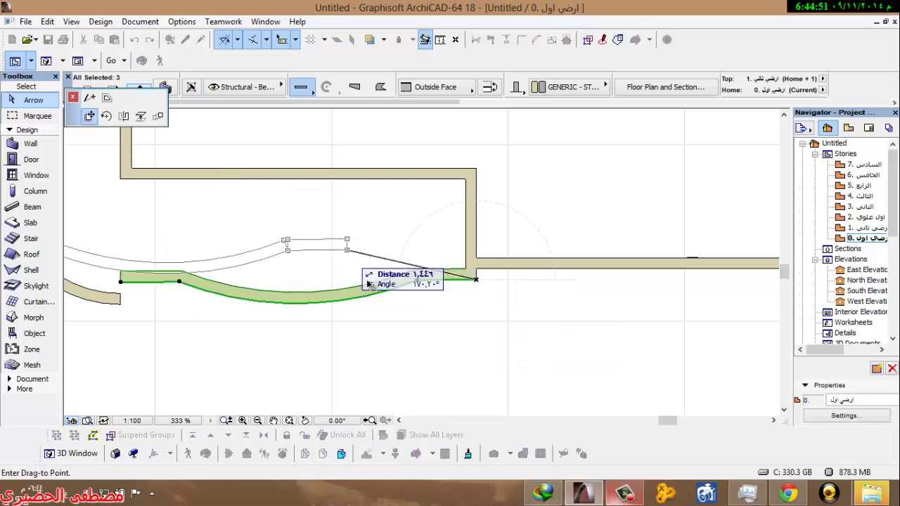
pyautogui.click(477, 268)
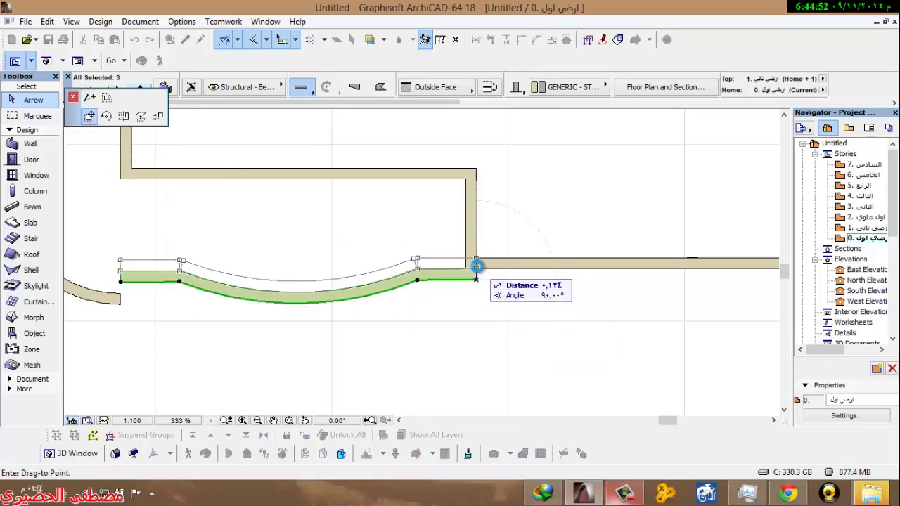
pyautogui.click(443, 292)
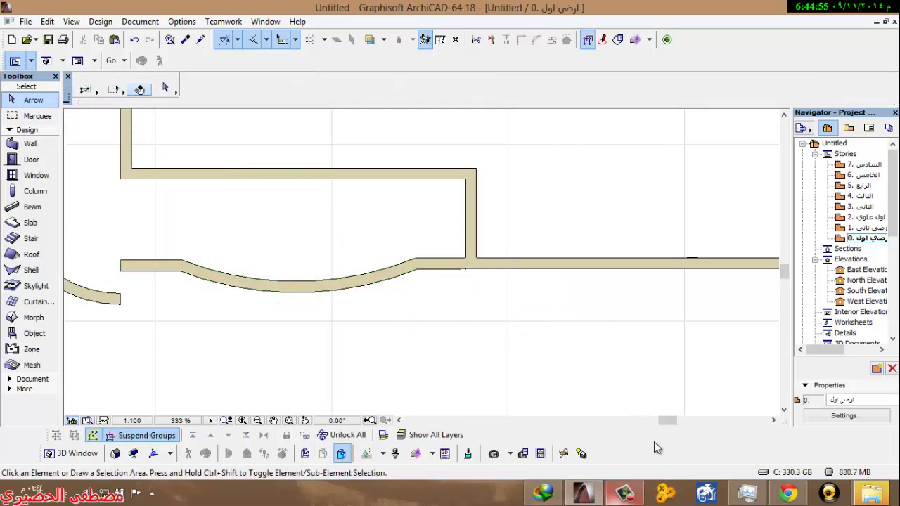
pyautogui.click(625, 492)
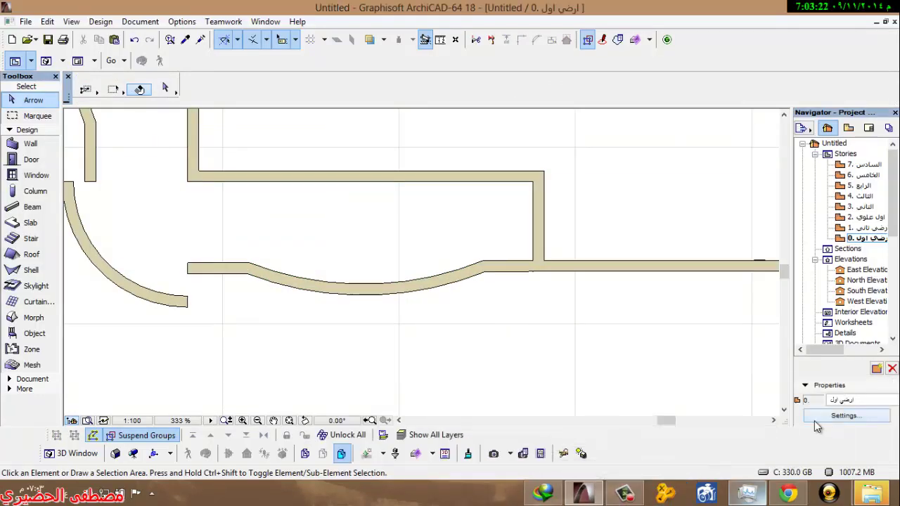
pyautogui.click(622, 495)
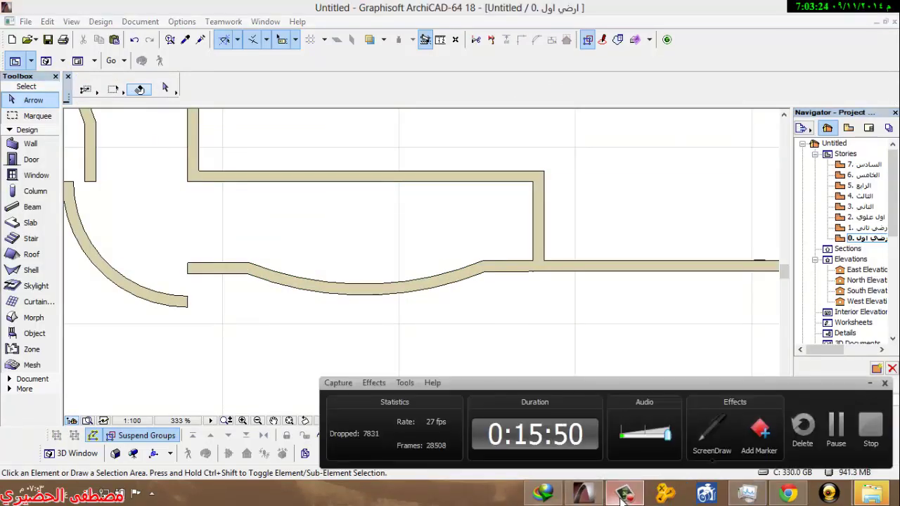
pyautogui.click(622, 495)
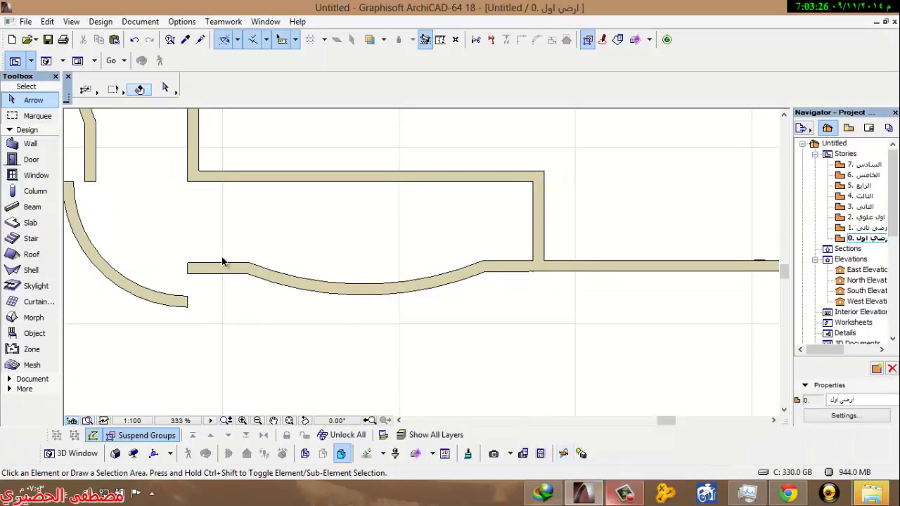
# Step: Delete the leftover wall stub at the west end of the horizontal wall above the west balcony
pyautogui.moveTo(223, 260); pyautogui.dragTo(366, 310, button='middle')
pyautogui.scroll(-4, 307, 314)
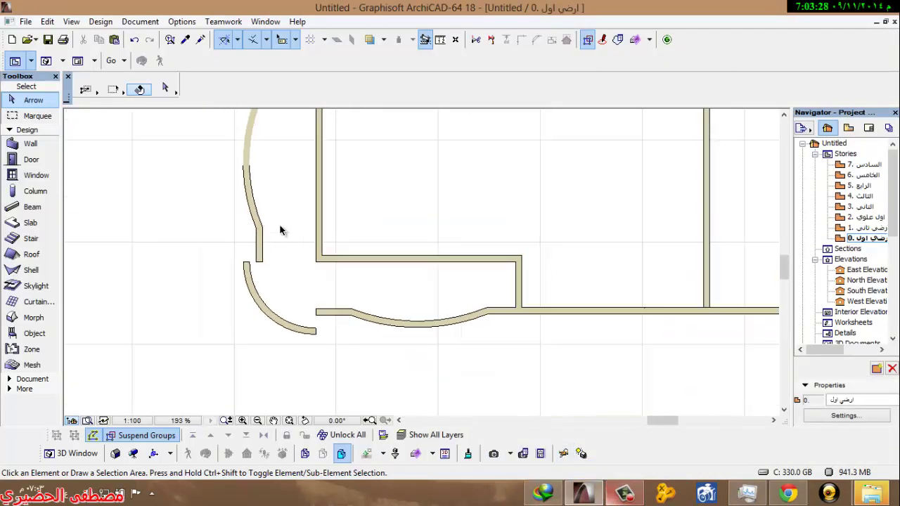
pyautogui.scroll(6, 302, 146)
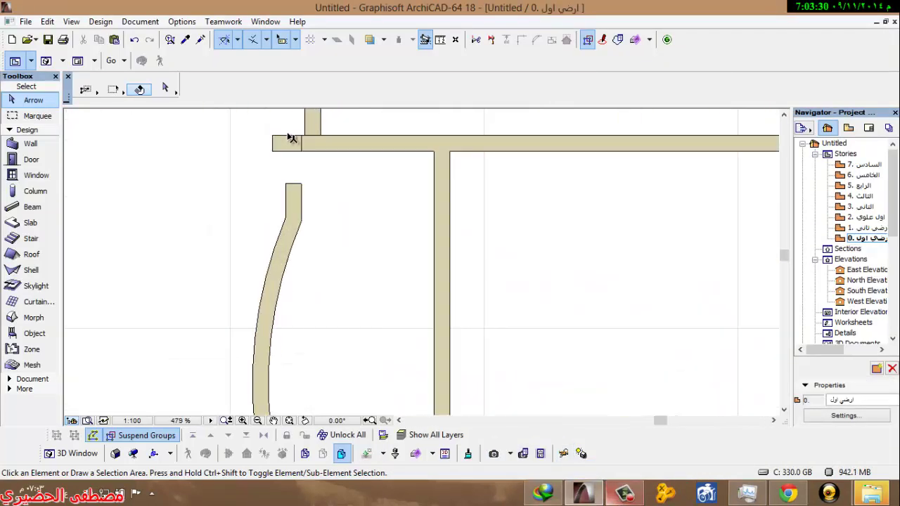
pyautogui.click(285, 142)
pyautogui.press('Delete')
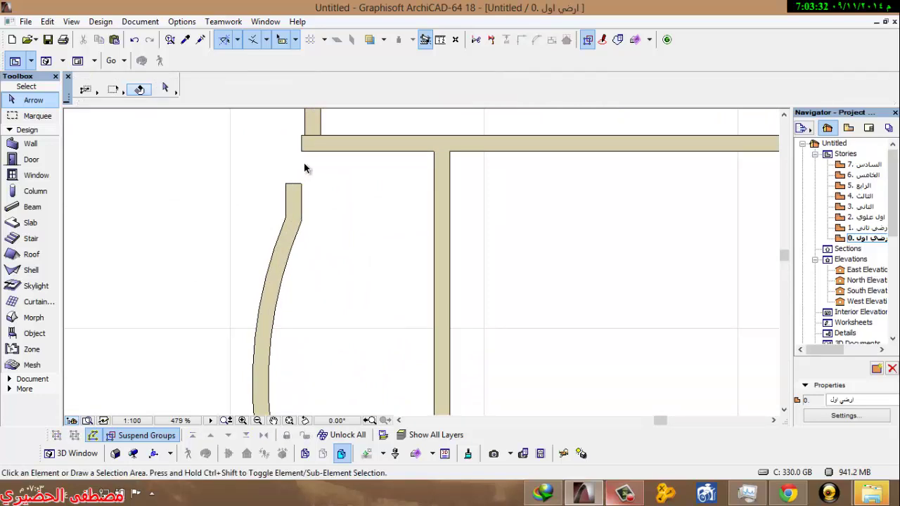
pyautogui.scroll(2, 292, 142)
pyautogui.click(327, 189)
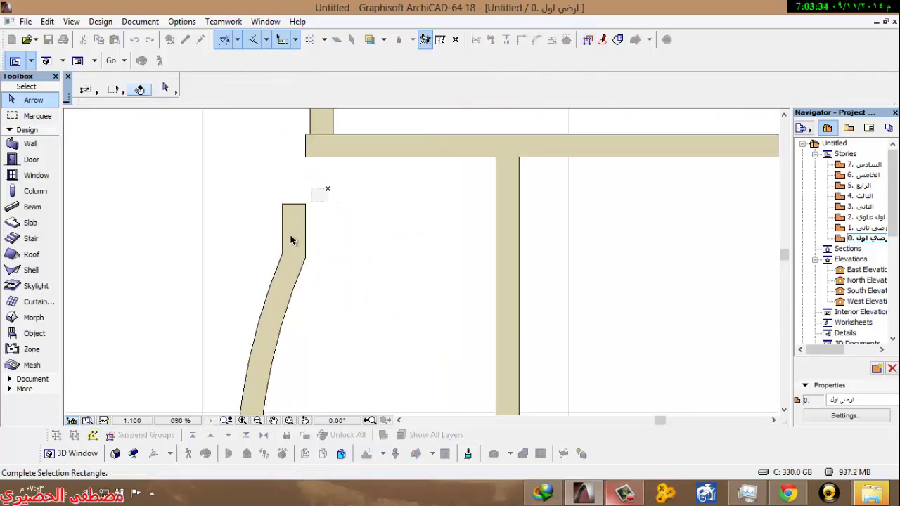
pyautogui.click(266, 285)
pyautogui.click(277, 174)
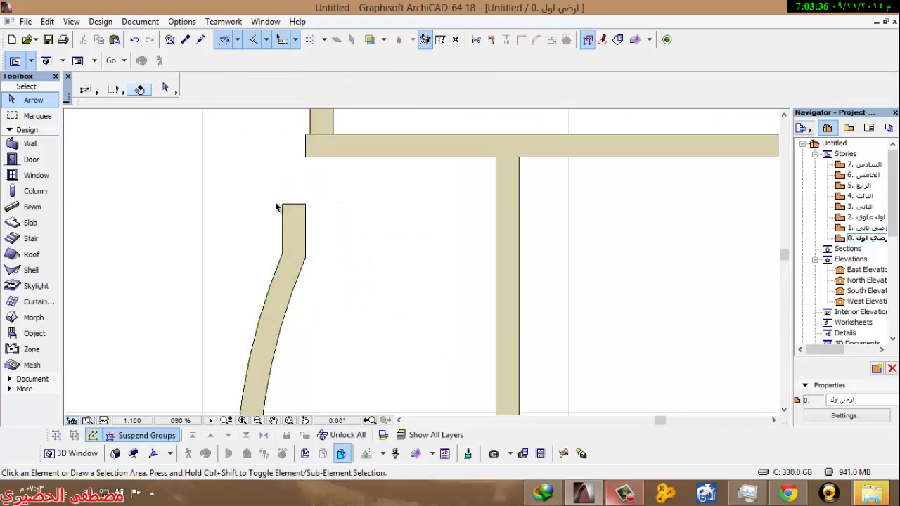
pyautogui.click(282, 204)
pyautogui.moveTo(282, 204); pyautogui.dragTo(259, 124)
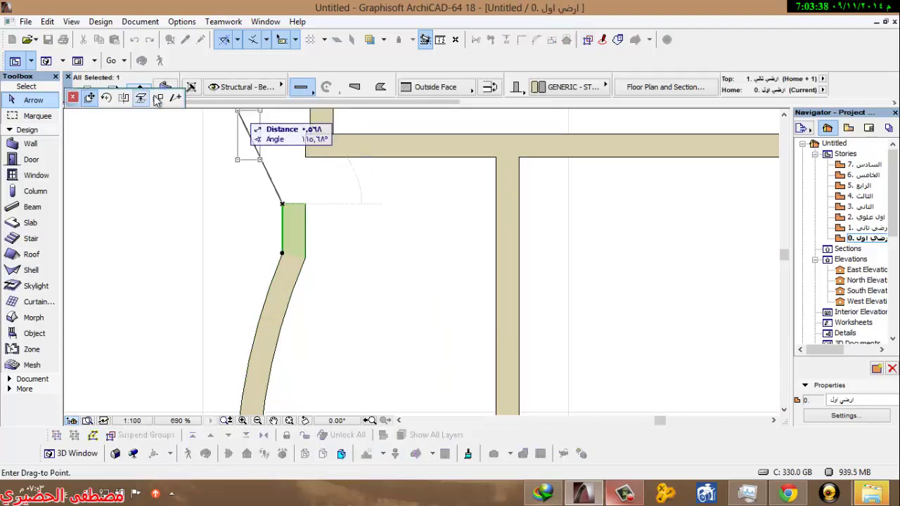
pyautogui.click(175, 99)
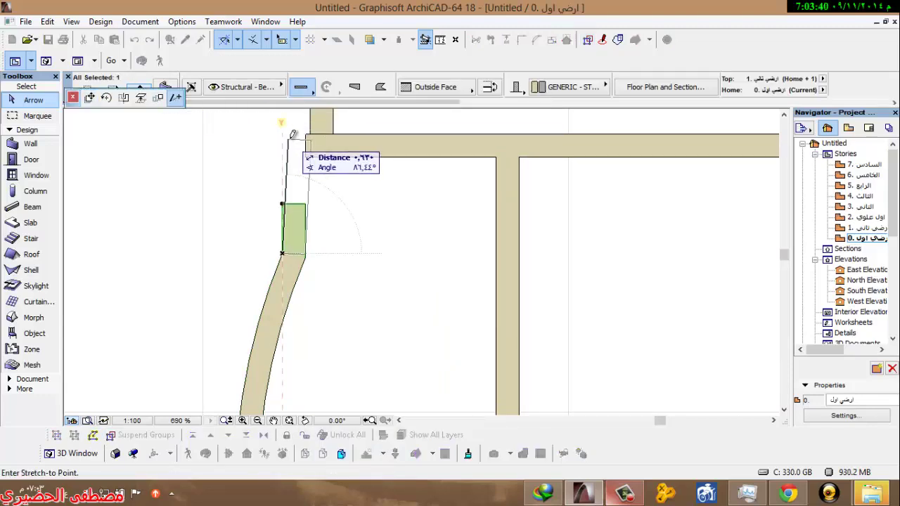
pyautogui.press('Escape')
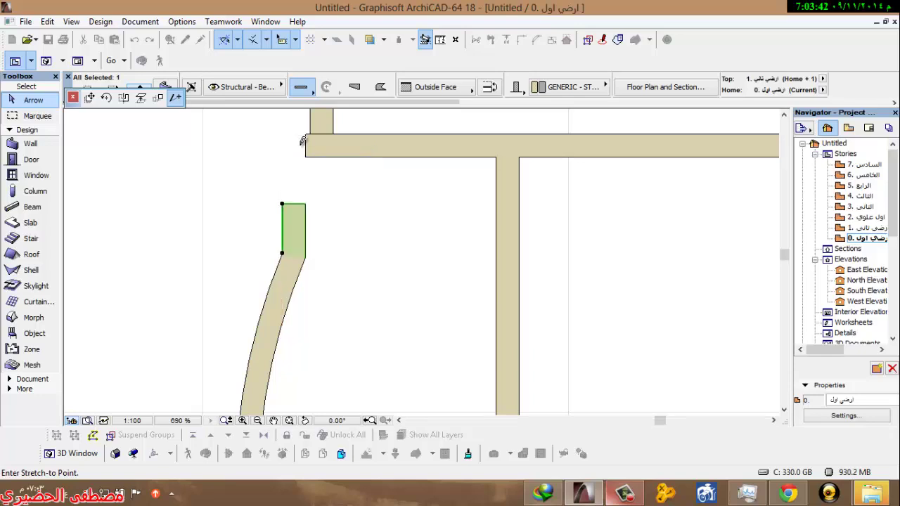
# Step: Intersect the selected north straight end of the west balcony wall with the short horizontal wall above it, then clear the selection
pyautogui.keyDown('shift'); pyautogui.click(326, 156); pyautogui.keyUp('shift')
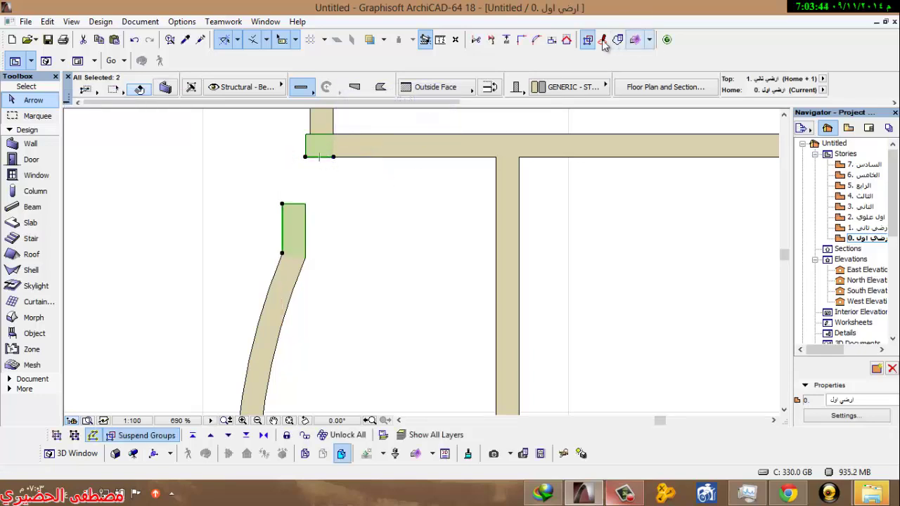
pyautogui.click(520, 40)
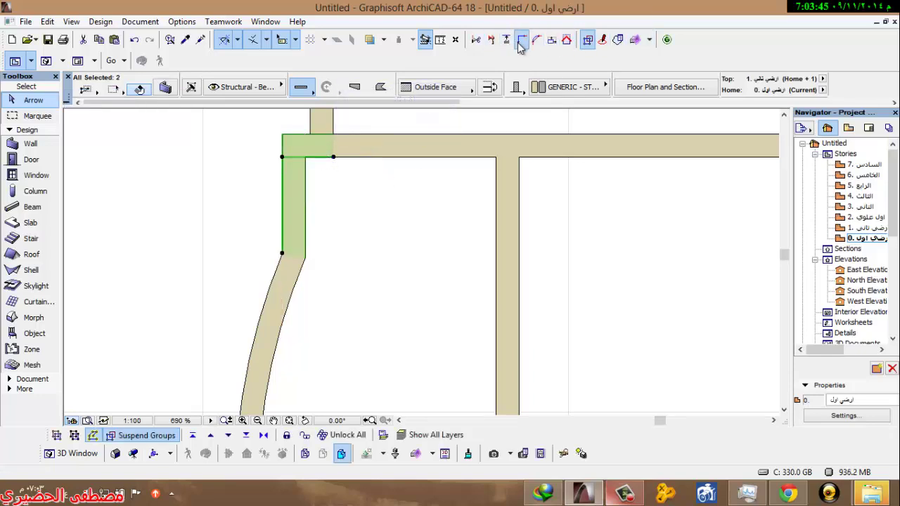
pyautogui.click(420, 230)
# Step: Draw a short horizontal wall joining the curved corner wall's upper end to the lower end of the west balcony wall
pyautogui.scroll(-3, 267, 117)
pyautogui.scroll(-6, 307, 191)
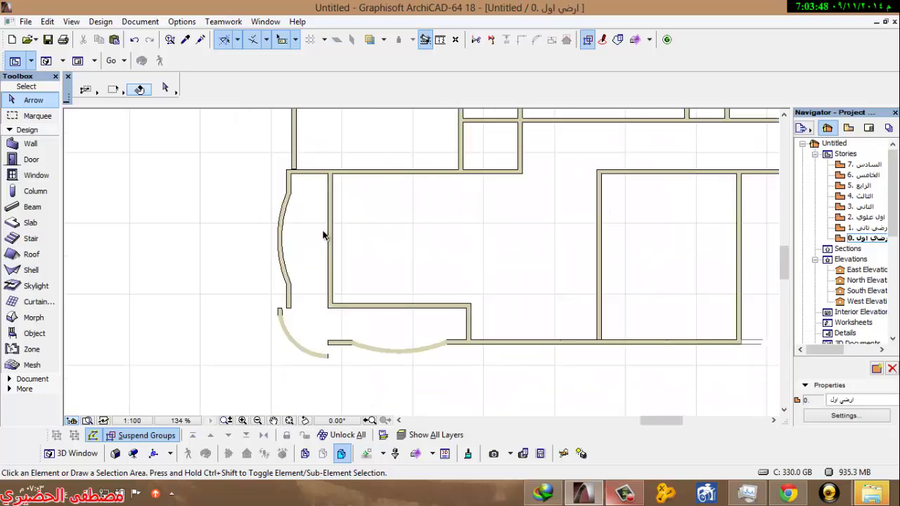
pyautogui.scroll(9, 271, 286)
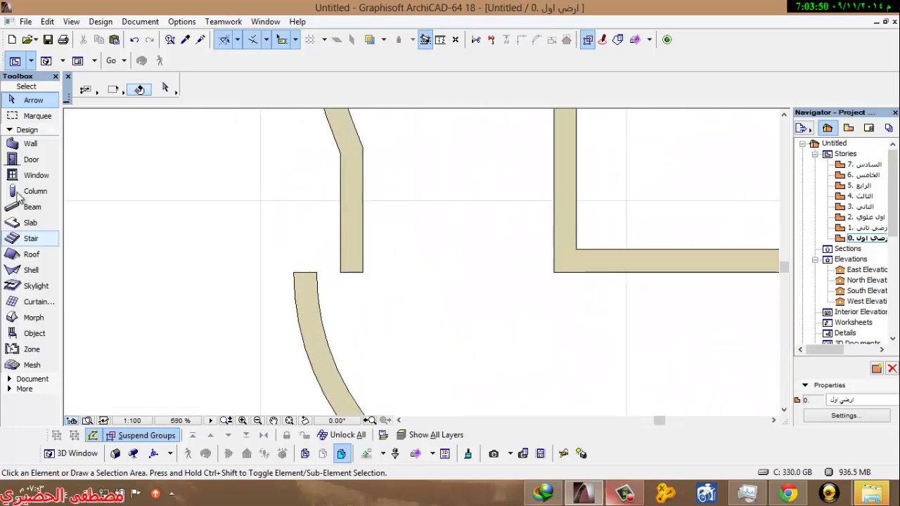
pyautogui.click(30, 143)
pyautogui.click(358, 268)
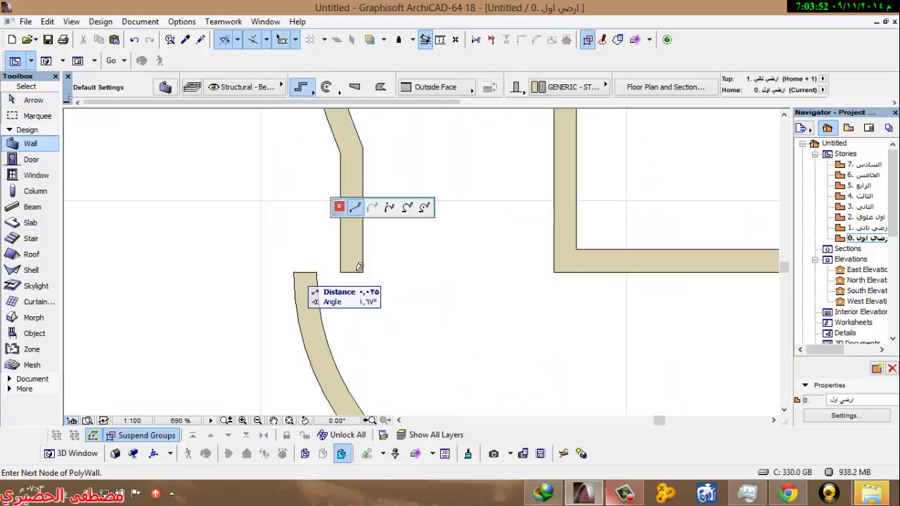
pyautogui.doubleClick(363, 272)
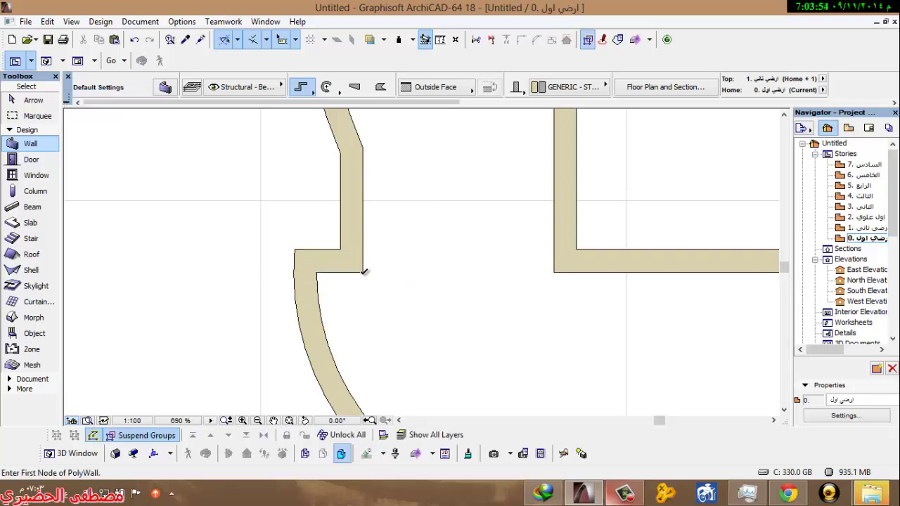
# Step: Draw a short vertical wall joining the south balcony wall's west end to the lower end of the curved corner wall
pyautogui.scroll(-5, 364, 272)
pyautogui.scroll(4, 351, 271)
pyautogui.click(352, 271)
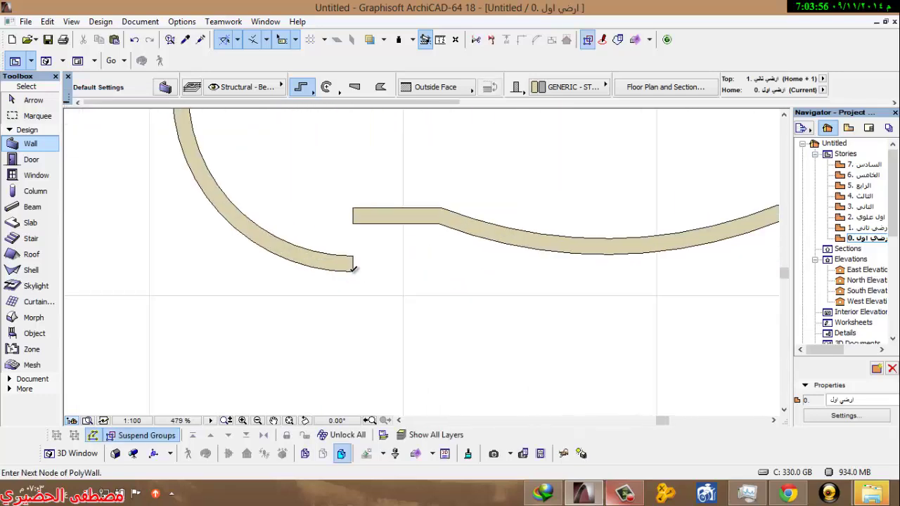
pyautogui.click(353, 209)
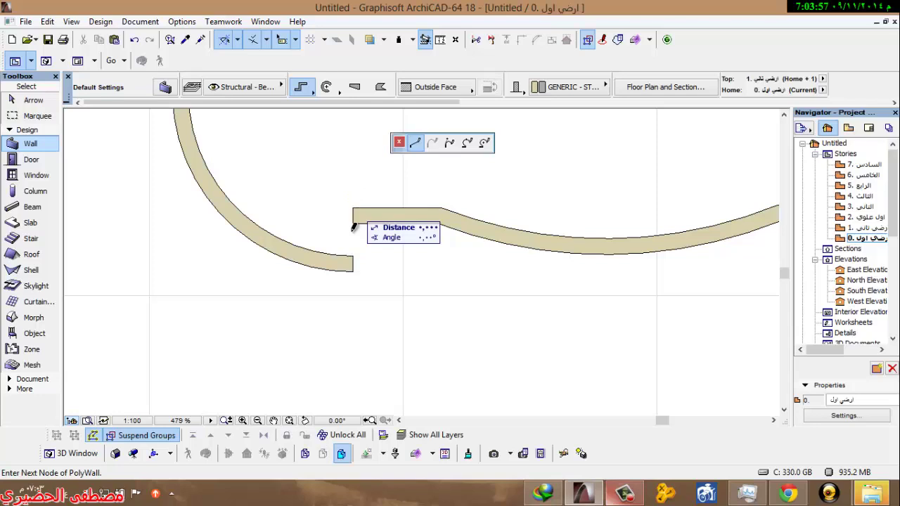
pyautogui.doubleClick(355, 267)
# Step: Examine the closed balcony corners and the overall ground floor wall layout for remaining gaps
pyautogui.scroll(-4, 351, 274)
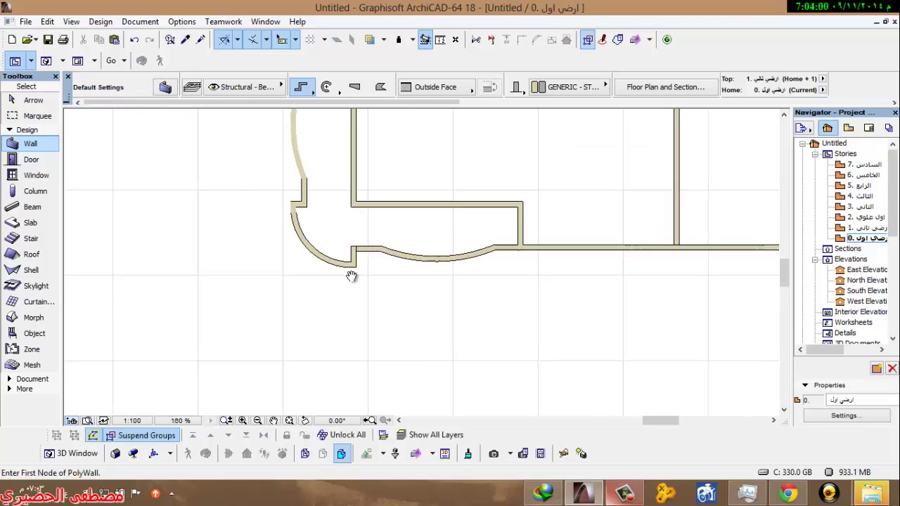
pyautogui.moveTo(350, 277); pyautogui.dragTo(314, 316, button='middle')
pyautogui.scroll(-1, 351, 258)
pyautogui.moveTo(352, 257); pyautogui.dragTo(322, 314, button='middle')
pyautogui.scroll(4, 397, 344)
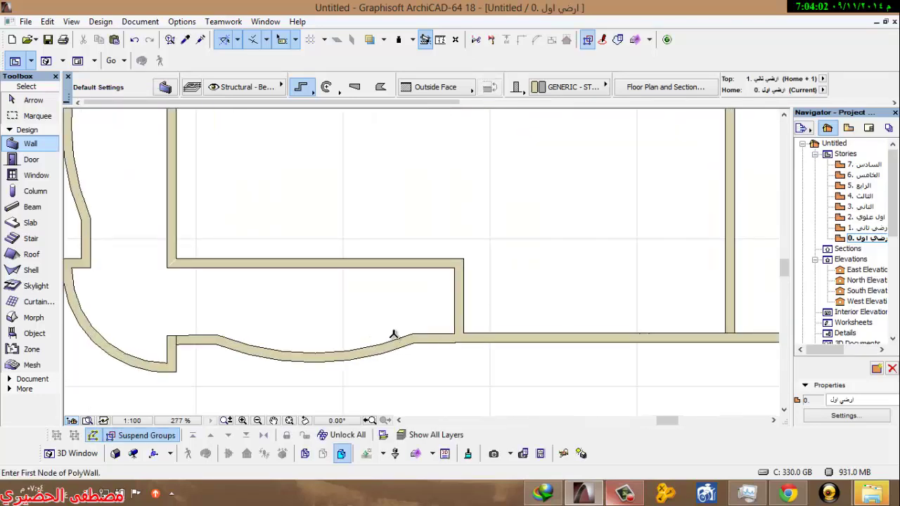
pyautogui.scroll(-3, 333, 253)
pyautogui.scroll(3, 331, 286)
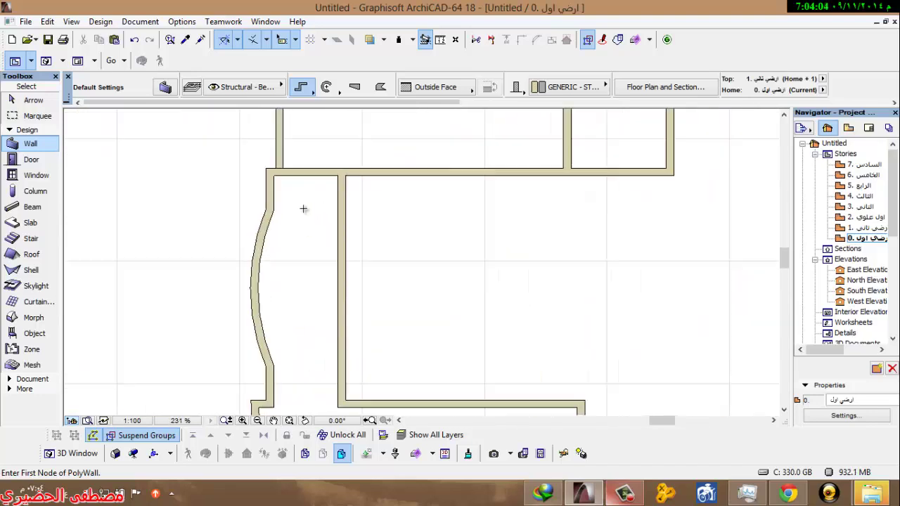
pyautogui.scroll(-1, 382, 225)
pyautogui.scroll(-1, 309, 316)
pyautogui.scroll(-1, 387, 253)
pyautogui.scroll(-1, 398, 245)
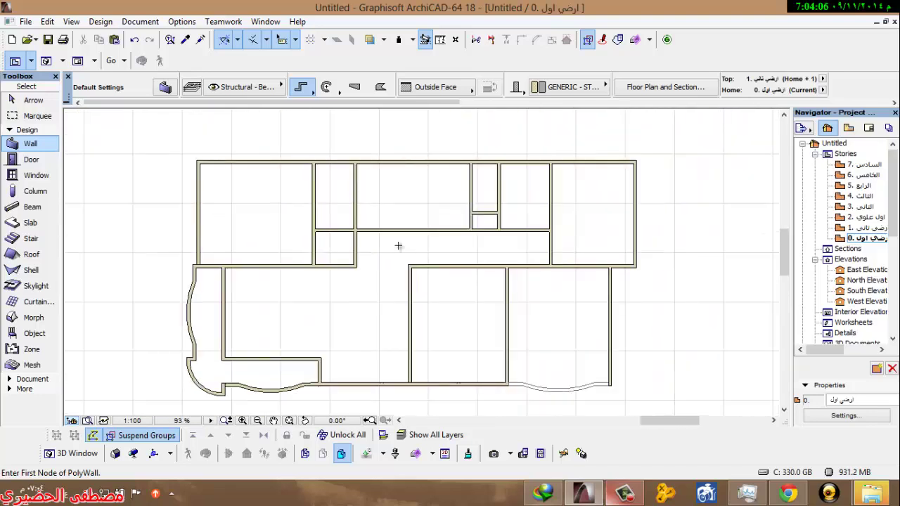
pyautogui.scroll(1, 361, 168)
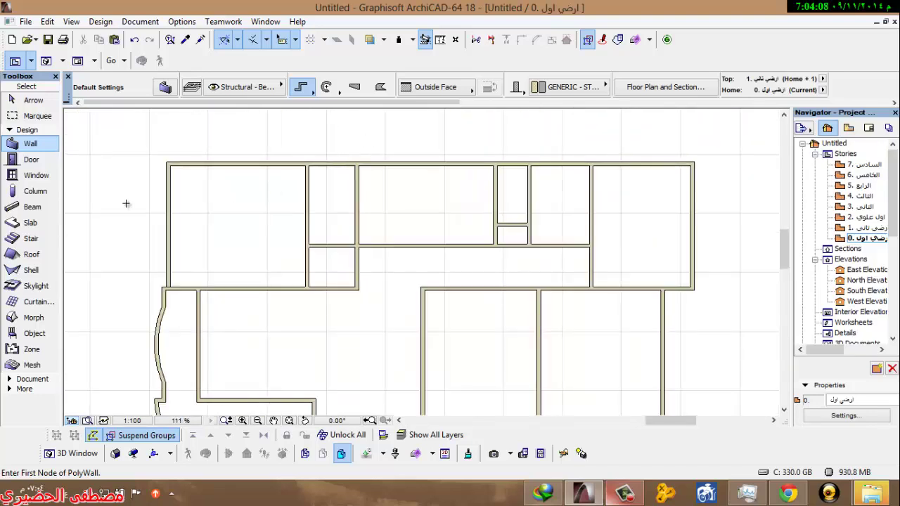
pyautogui.moveTo(170, 212); pyautogui.dragTo(221, 197, button='middle')
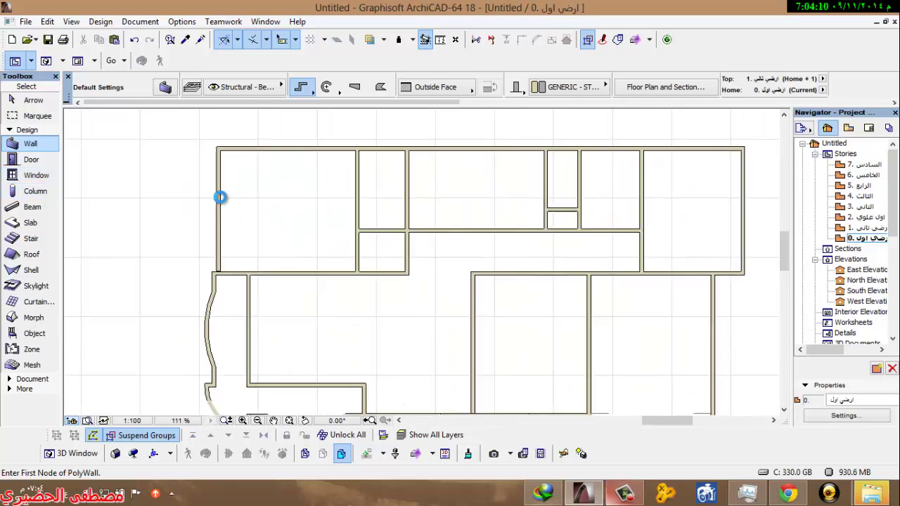
# Step: Open the Door tool's default settings and bring up the Door Leaf Type and Handle options for the hinged Door 18
pyautogui.click(24, 163)
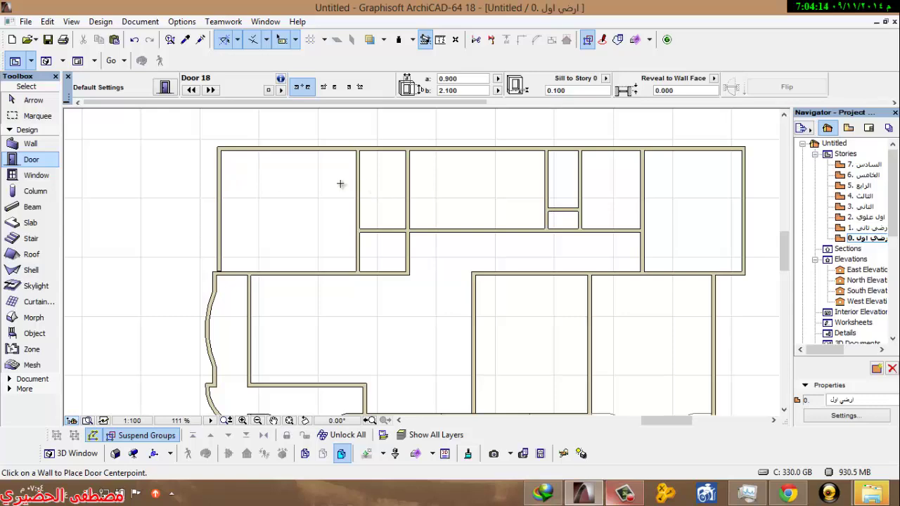
pyautogui.click(165, 87)
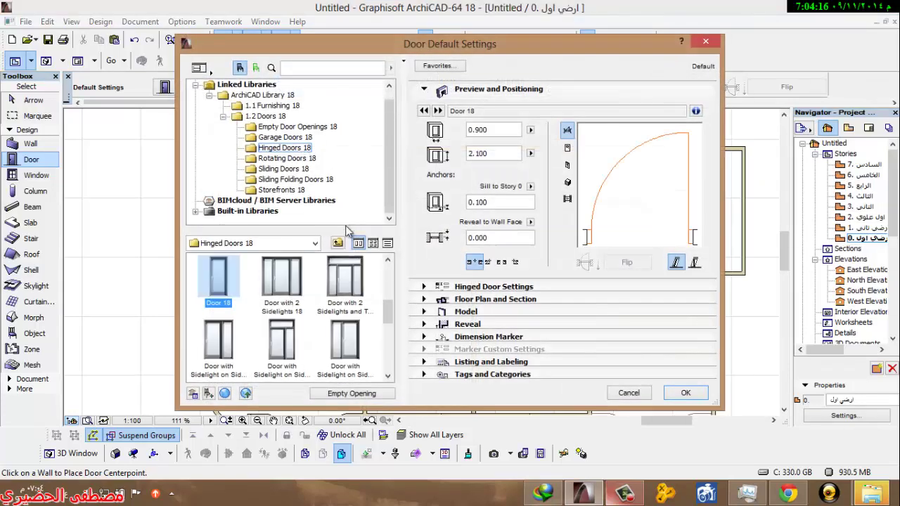
pyautogui.click(492, 299)
pyautogui.click(518, 103)
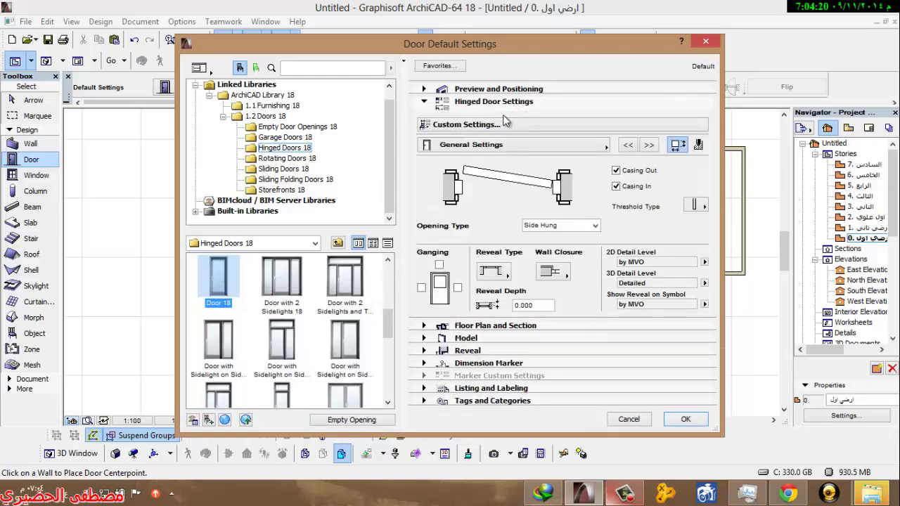
pyautogui.click(651, 145)
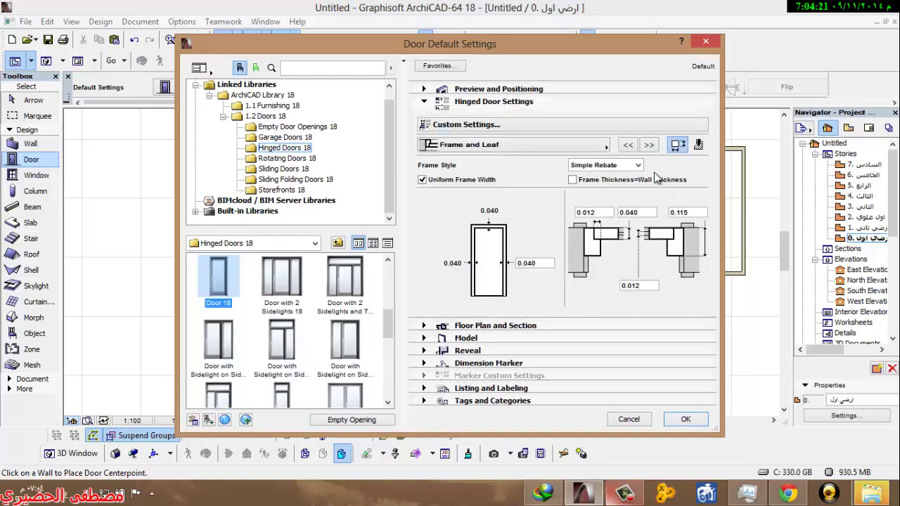
pyautogui.click(589, 146)
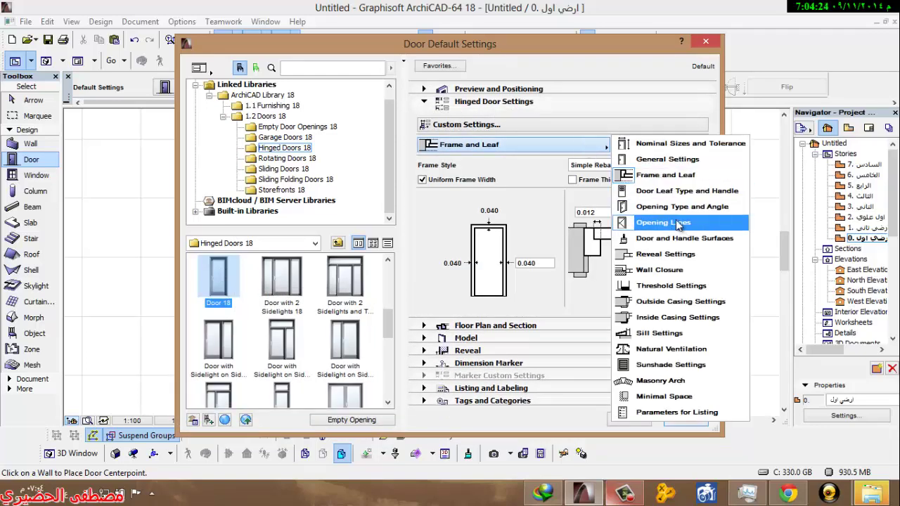
pyautogui.click(616, 125)
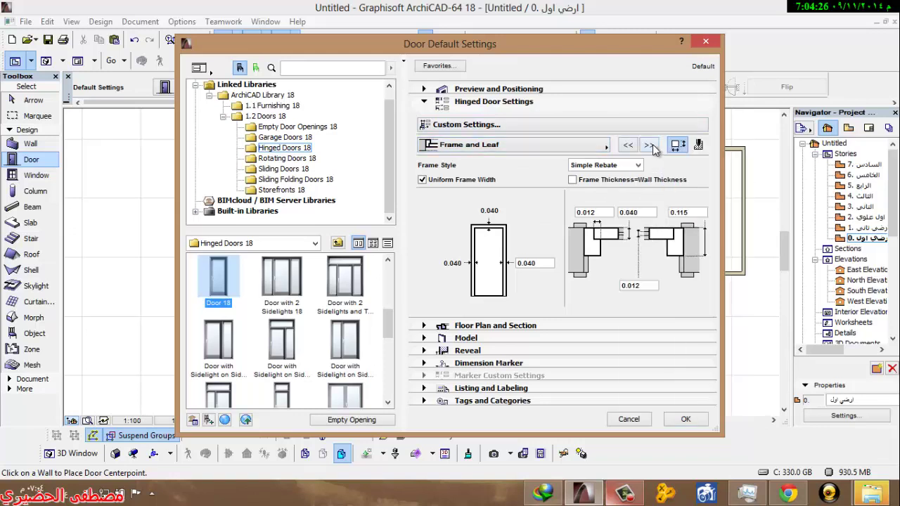
pyautogui.click(651, 147)
pyautogui.click(649, 146)
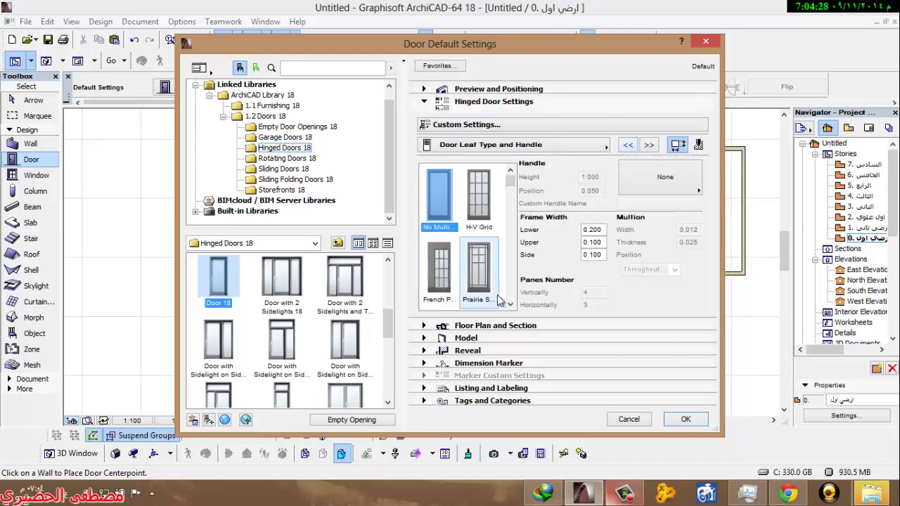
# Step: Choose leaf Style 9 and Handle 2 for the default hinged door
pyautogui.scroll(-3, 498, 301)
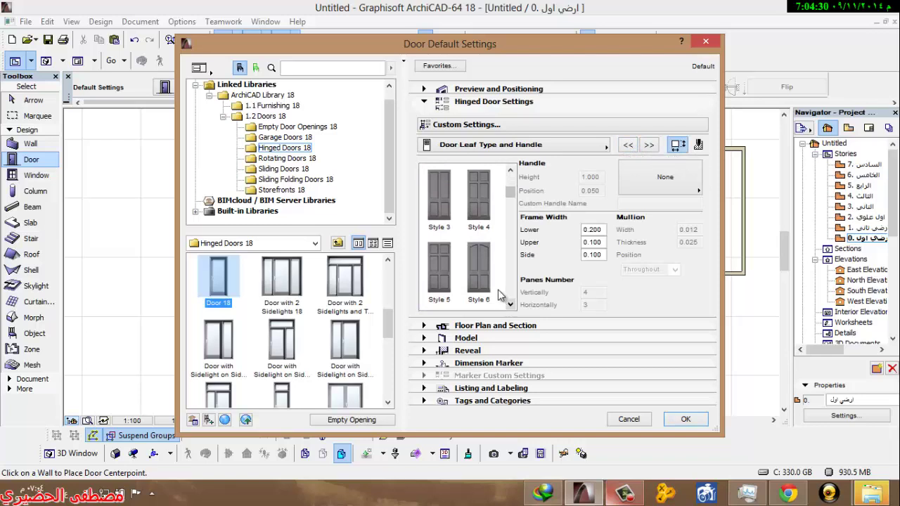
pyautogui.click(510, 304)
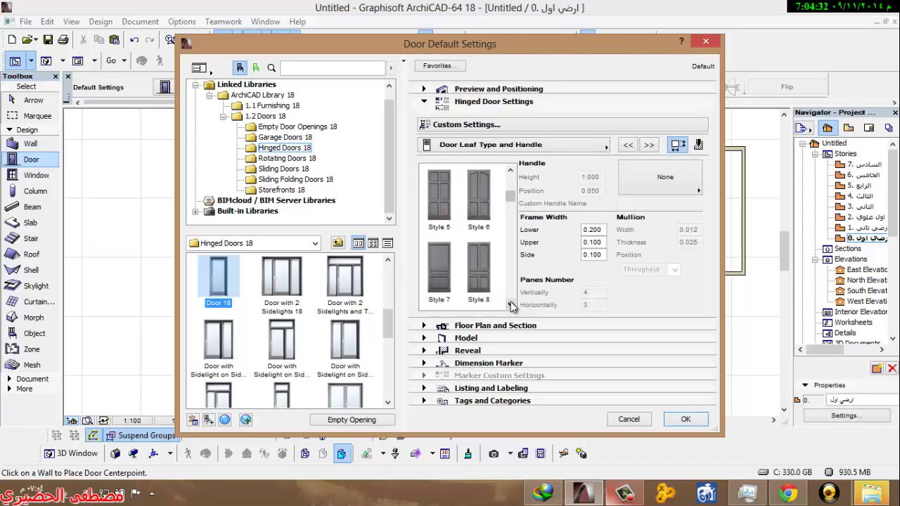
pyautogui.click(510, 304)
pyautogui.click(442, 271)
pyautogui.click(674, 189)
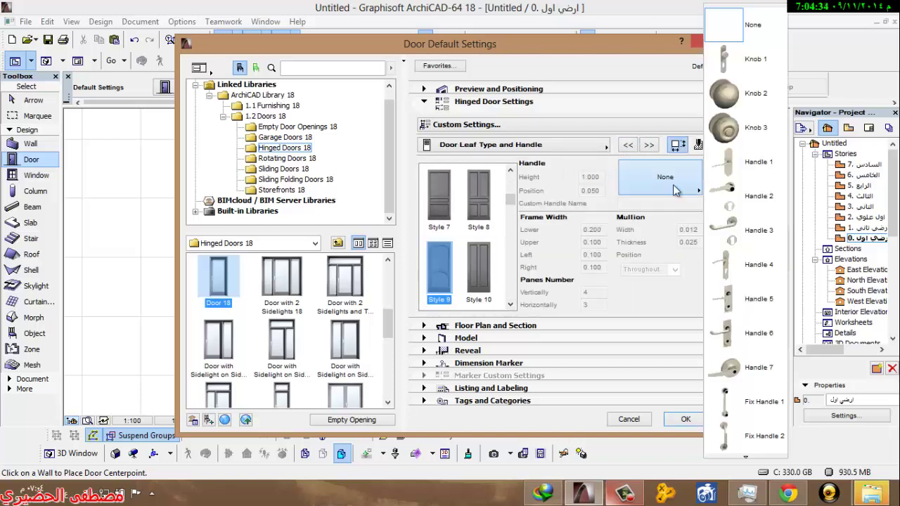
pyautogui.click(762, 204)
pyautogui.click(649, 183)
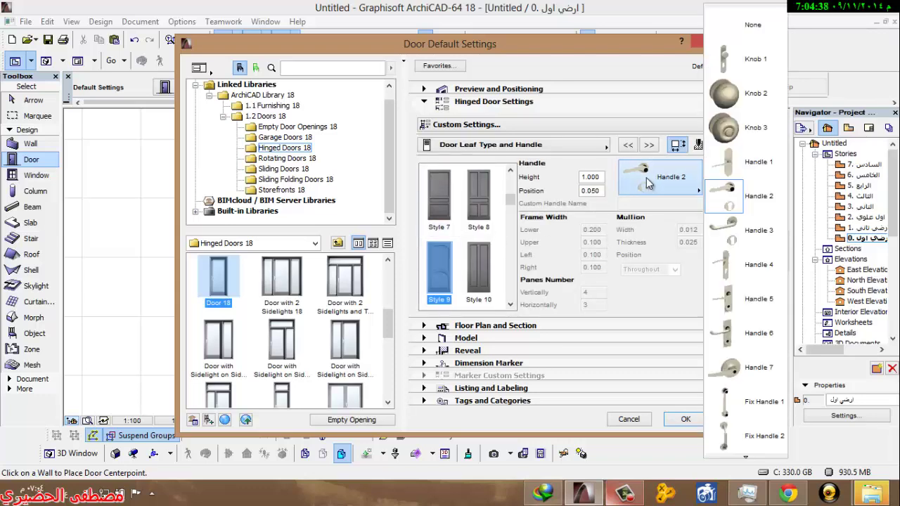
pyautogui.click(646, 179)
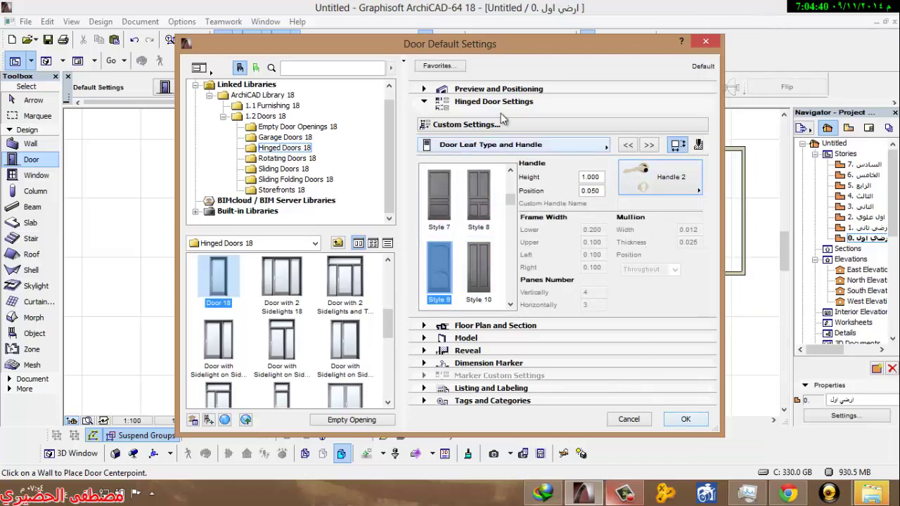
# Step: Set the default door's width to 0.8, height to 2.2 and sill to 0, and accept the settings
pyautogui.click(499, 90)
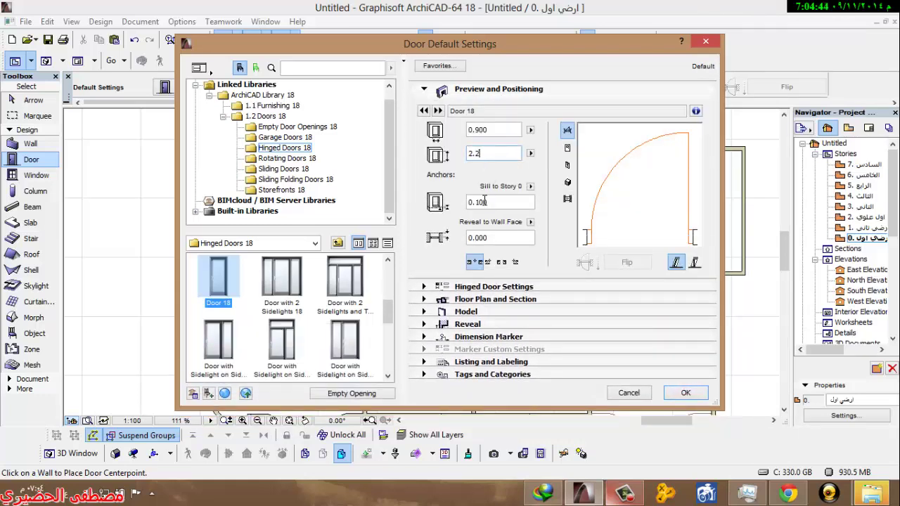
pyautogui.moveTo(502, 198); pyautogui.dragTo(435, 200)
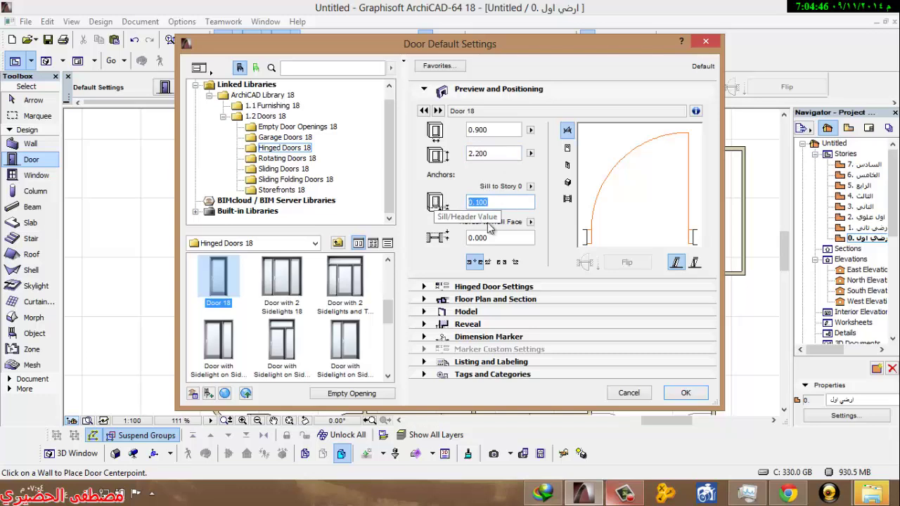
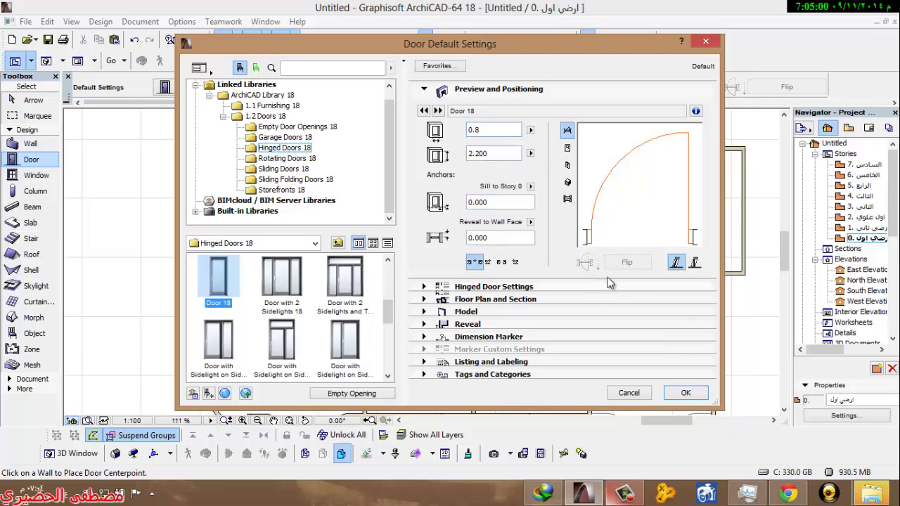
pyautogui.click(686, 392)
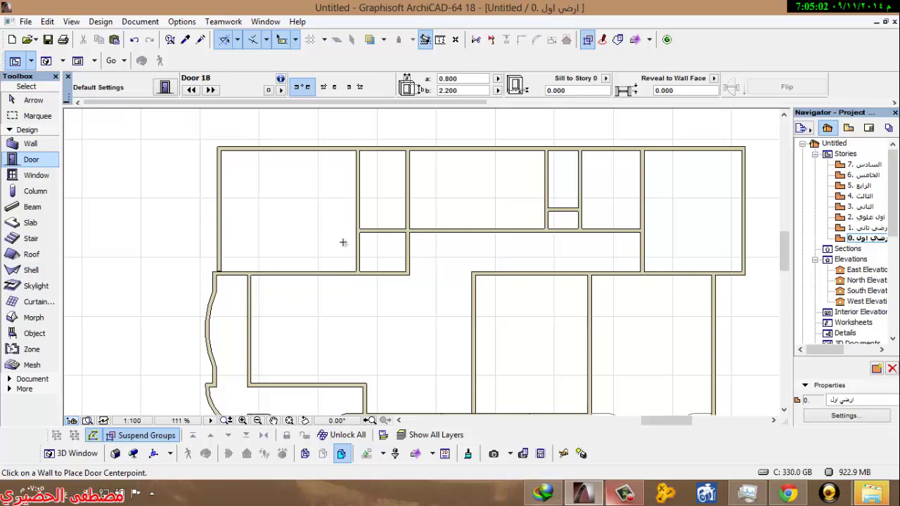
# Step: Place two 0.8 x 2.2 m doors in the small lobby's walls, swinging into the large upper-left room and the narrow room above
pyautogui.scroll(2, 350, 258)
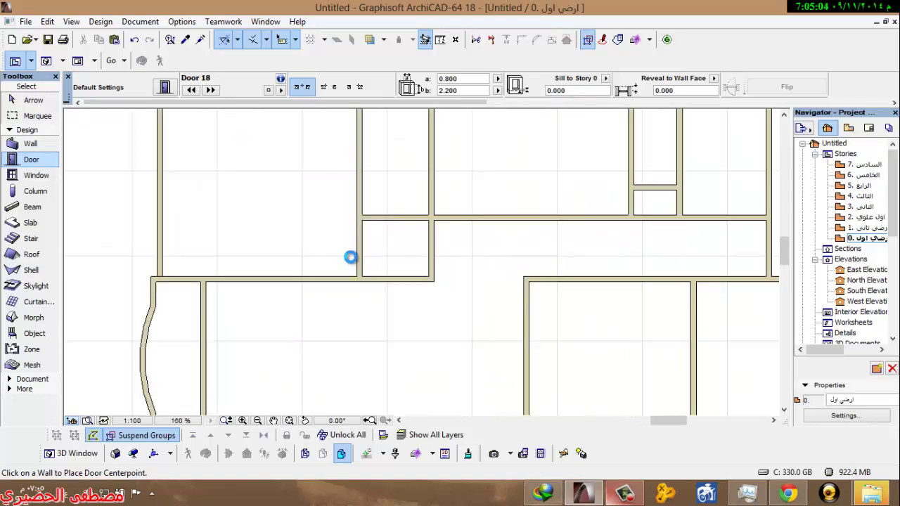
pyautogui.click(348, 256)
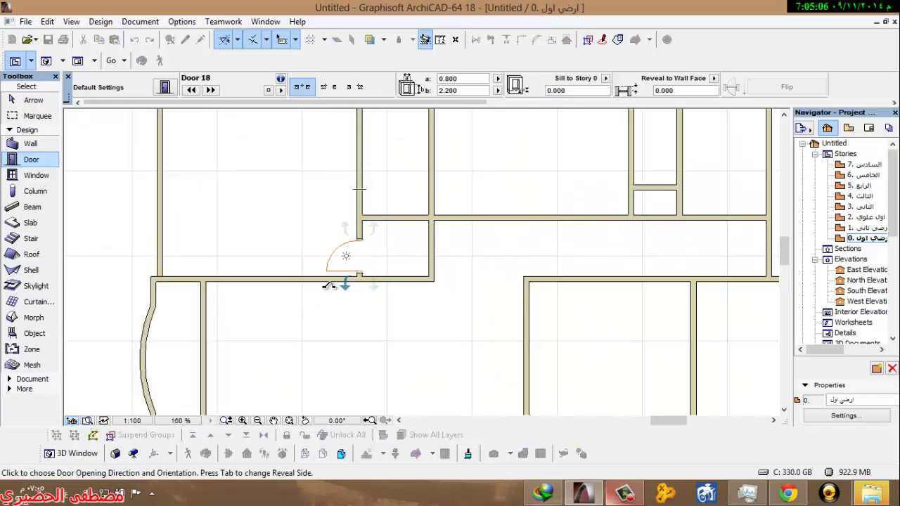
pyautogui.moveTo(442, 223); pyautogui.dragTo(325, 187, button='middle')
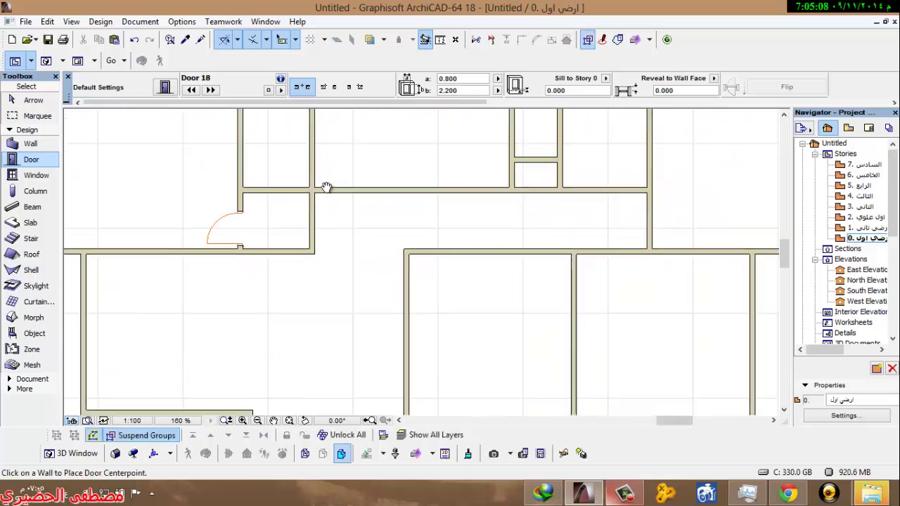
pyautogui.scroll(-3, 347, 264)
pyautogui.scroll(5, 303, 189)
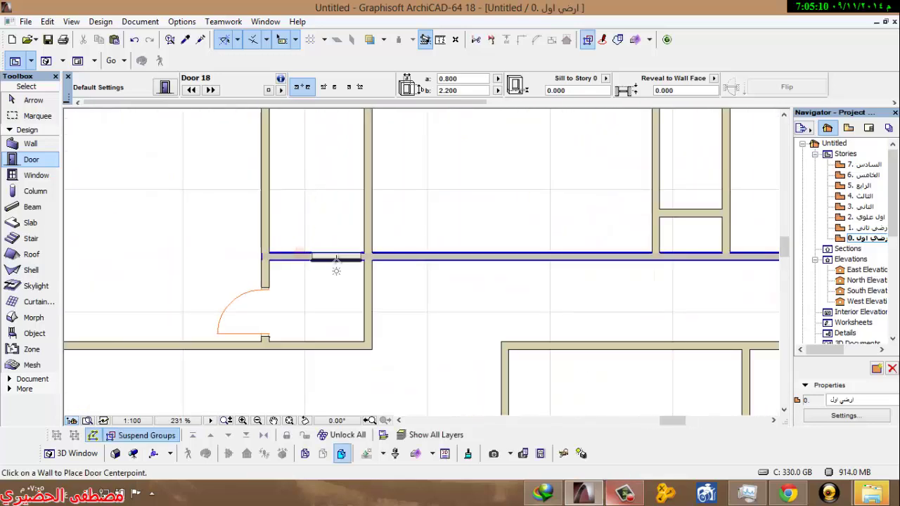
pyautogui.click(300, 266)
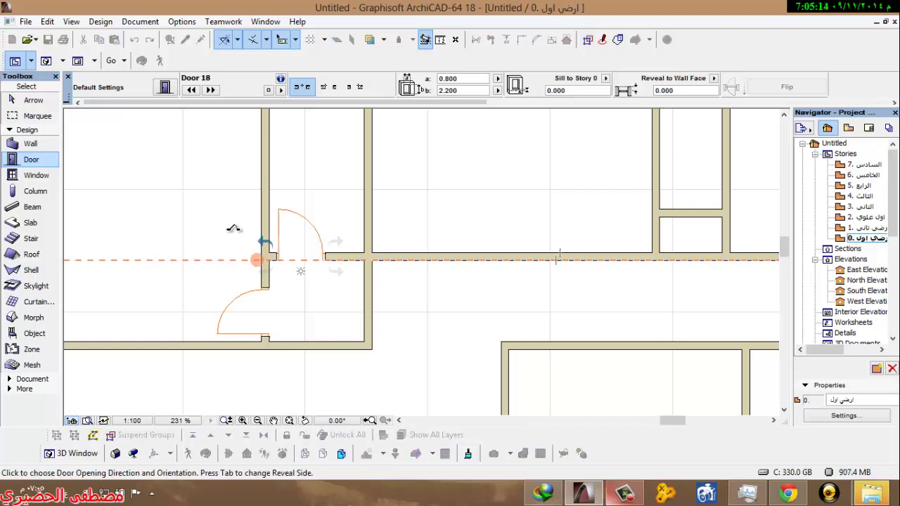
pyautogui.click(237, 232)
# Step: Place a 0.8 m door in the corridor's lower wall just right of the partition, swinging into the lower-right room
pyautogui.scroll(-3, 323, 197)
pyautogui.scroll(3, 400, 255)
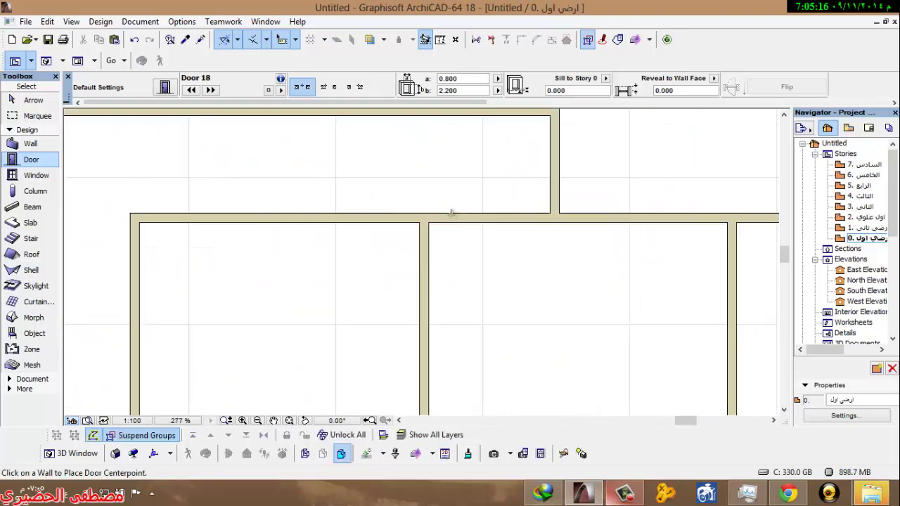
pyautogui.click(464, 223)
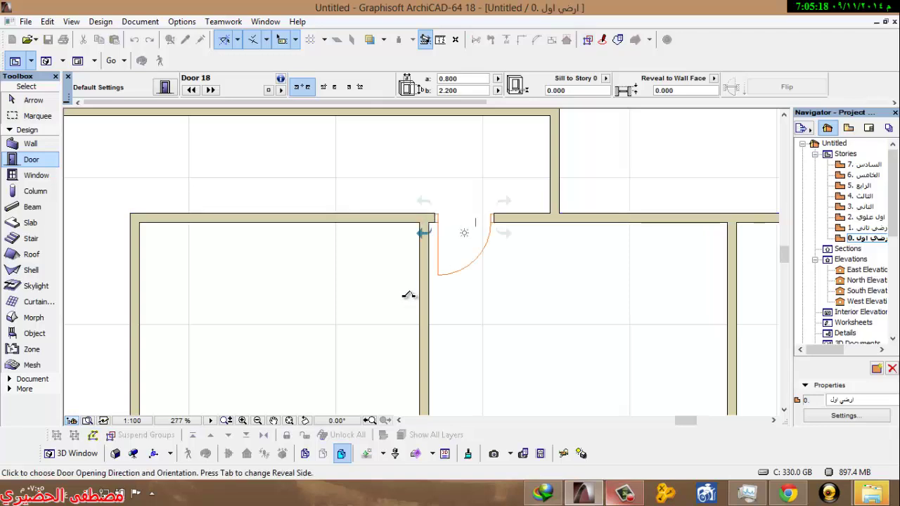
pyautogui.click(408, 296)
# Step: Place a 0.8 m door in the corridor's upper wall just right of the small shaft, swinging into the upper room
pyautogui.moveTo(428, 185); pyautogui.dragTo(382, 300, button='middle')
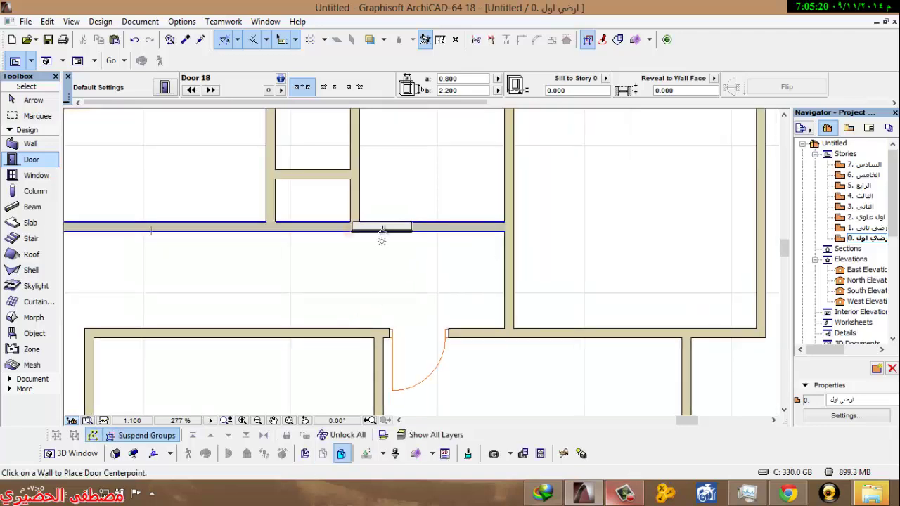
pyautogui.click(402, 227)
pyautogui.click(363, 187)
pyautogui.scroll(-3, 363, 187)
pyautogui.moveTo(349, 224); pyautogui.dragTo(376, 214, button='middle')
pyautogui.scroll(3, 411, 172)
pyautogui.scroll(1, 410, 155)
pyautogui.press('Escape')
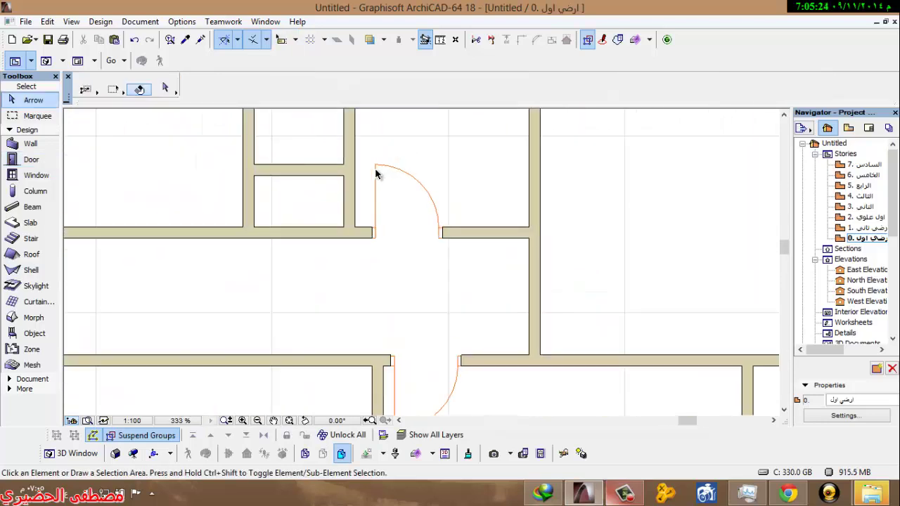
pyautogui.click(376, 167)
pyautogui.scroll(-3, 380, 169)
pyautogui.moveTo(389, 197); pyautogui.dragTo(388, 237, button='middle')
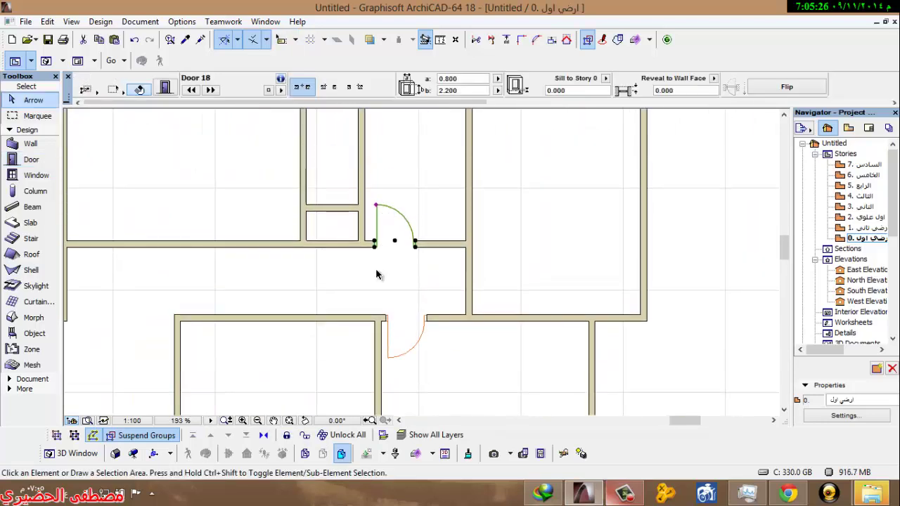
pyautogui.press('Escape')
# Step: Place 0.8 m doors into the lower-middle room just left of the partition and through the corridor's right end wall into the far-right room
pyautogui.moveTo(364, 278); pyautogui.dragTo(382, 239, button='middle')
pyautogui.click(34, 160)
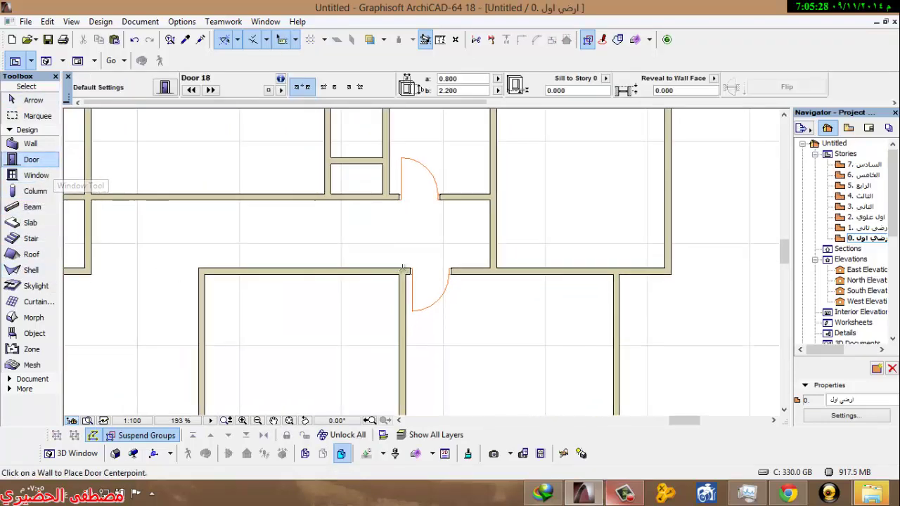
pyautogui.click(374, 274)
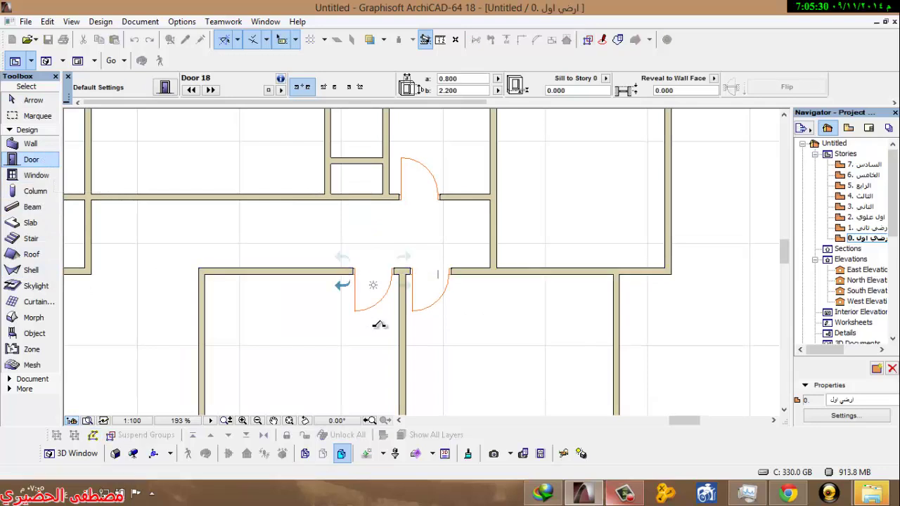
pyautogui.scroll(-3, 344, 300)
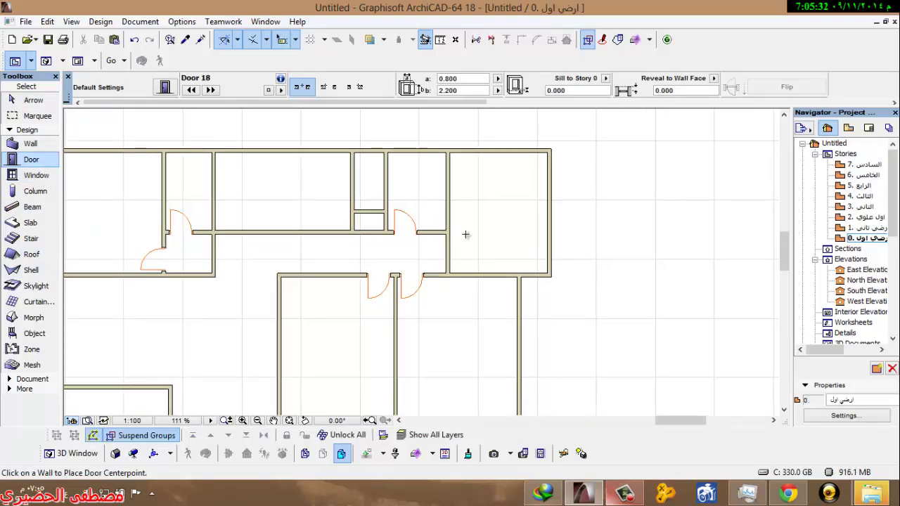
pyautogui.click(475, 253)
pyautogui.click(516, 253)
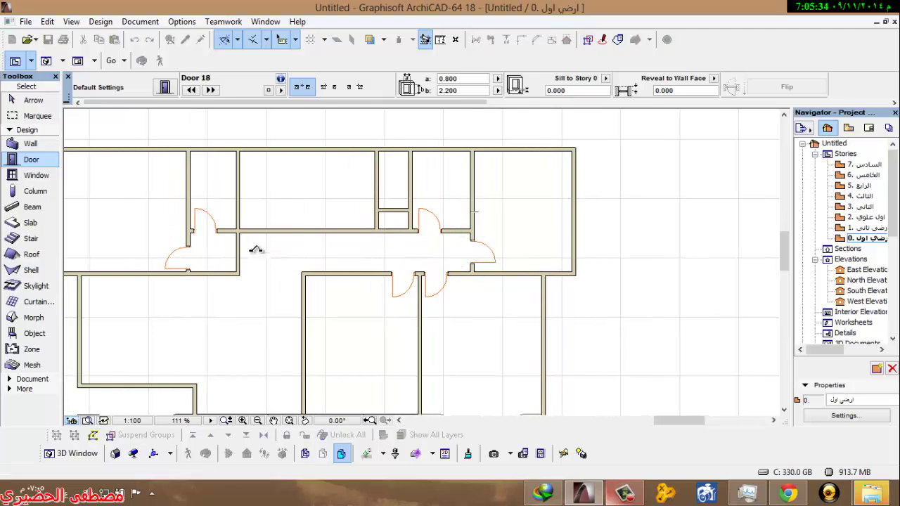
# Step: Place a 0.8 m door in the short wall between the corridor and the small lobby, swinging into the lobby
pyautogui.click(237, 254)
pyautogui.click(223, 276)
pyautogui.moveTo(263, 256); pyautogui.dragTo(364, 196, button='middle')
pyautogui.moveTo(368, 341); pyautogui.dragTo(377, 332, button='middle')
pyautogui.scroll(5, 415, 344)
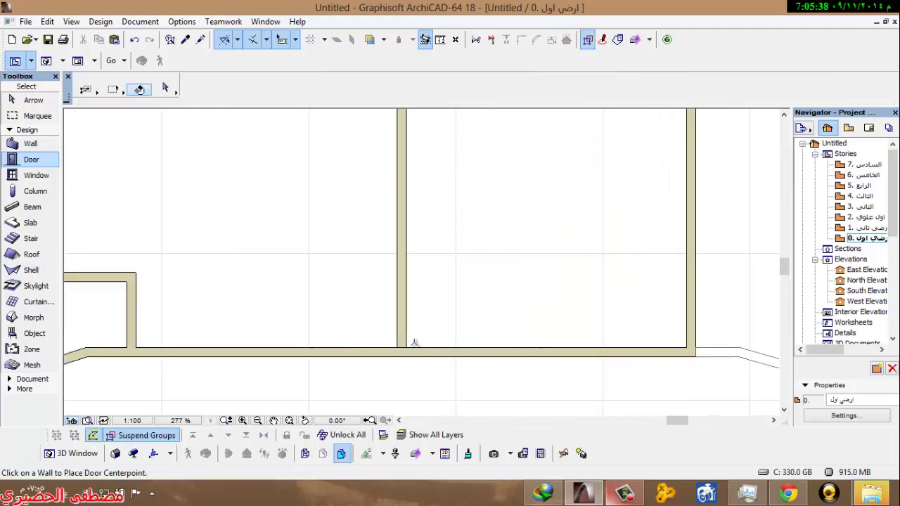
pyautogui.press('Escape')
pyautogui.scroll(-5, 409, 343)
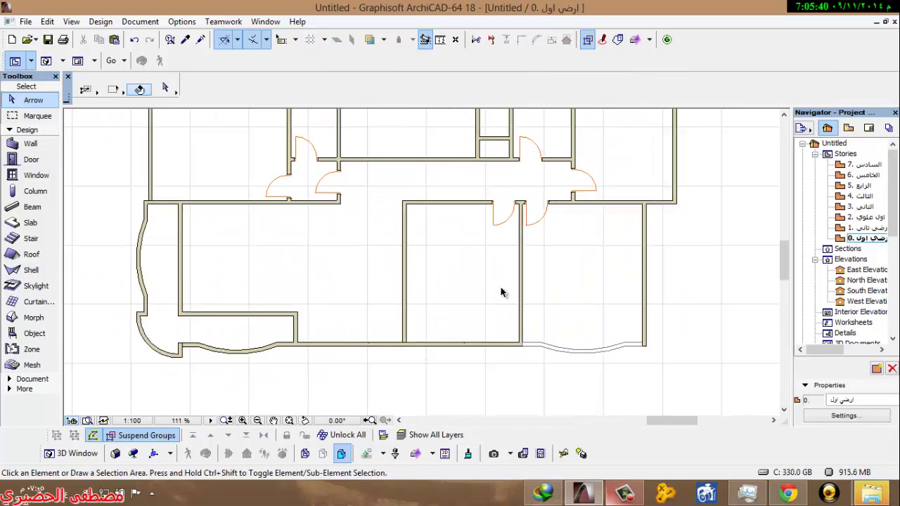
# Step: Extend the lower-left room's bottom wall to the right outer wall and trim away its two middle segments, keeping the lower-right one
pyautogui.click(235, 315)
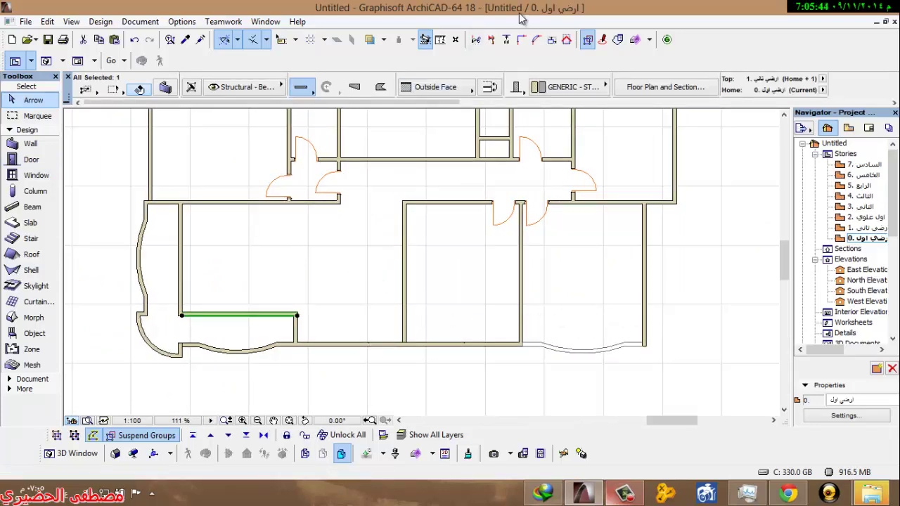
pyautogui.click(506, 40)
pyautogui.click(644, 322)
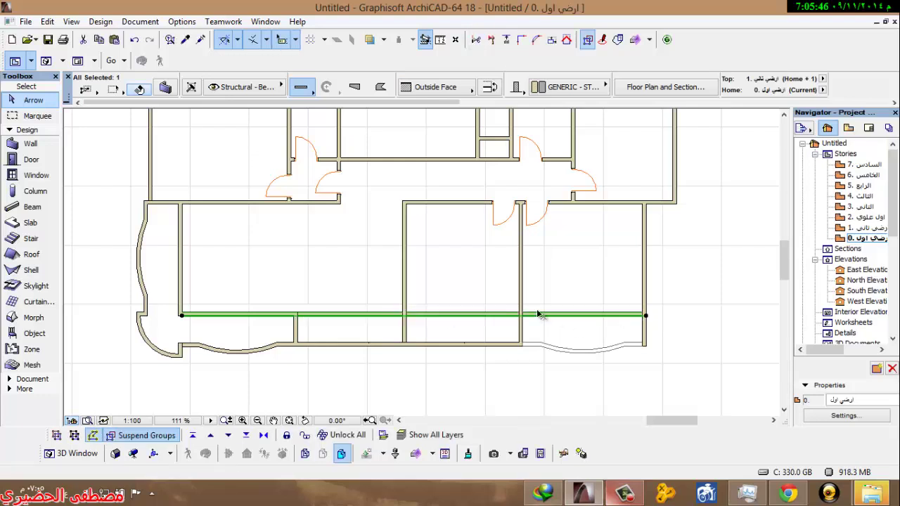
pyautogui.press('Escape')
pyautogui.keyDown('ctrl'); pyautogui.click(341, 316); pyautogui.keyUp('ctrl')
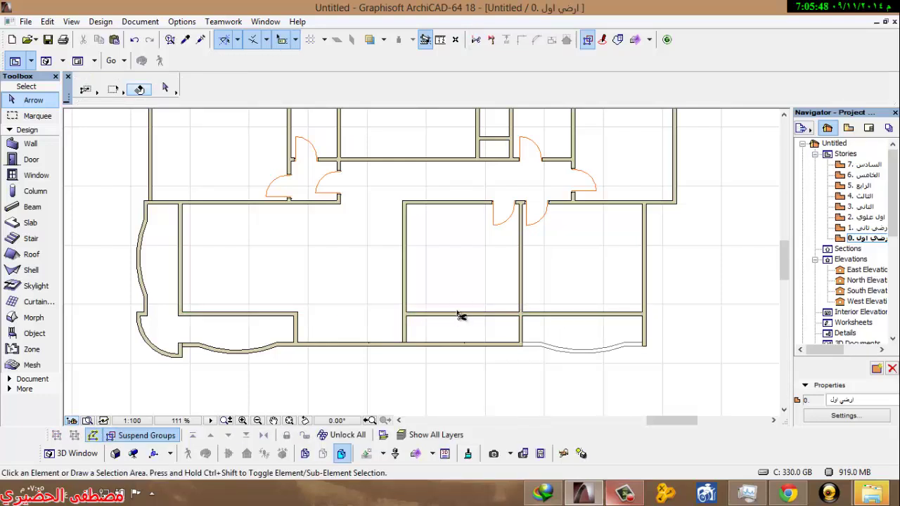
pyautogui.keyDown('ctrl'); pyautogui.click(459, 315); pyautogui.keyUp('ctrl')
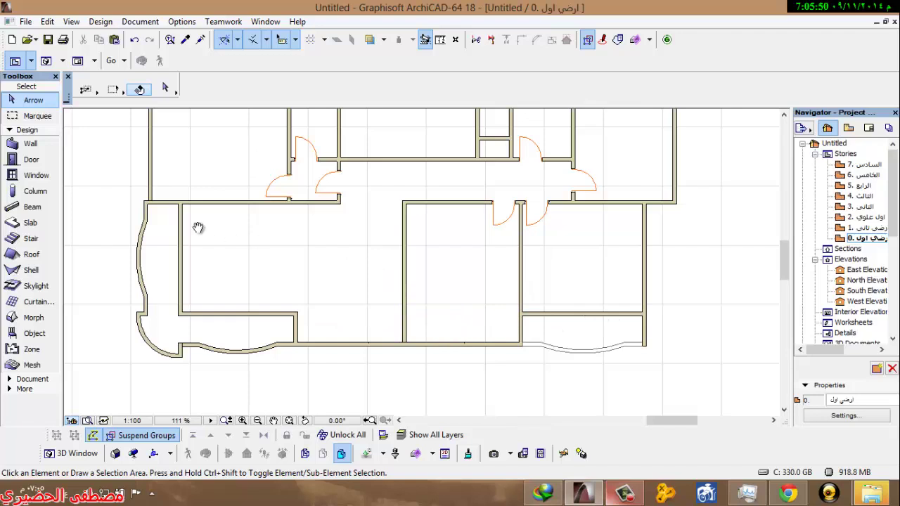
# Step: Set the default door width to 0.900 m
pyautogui.moveTo(407, 164); pyautogui.dragTo(392, 169, button='middle')
pyautogui.moveTo(336, 186); pyautogui.dragTo(310, 223, button='middle')
pyautogui.click(25, 161)
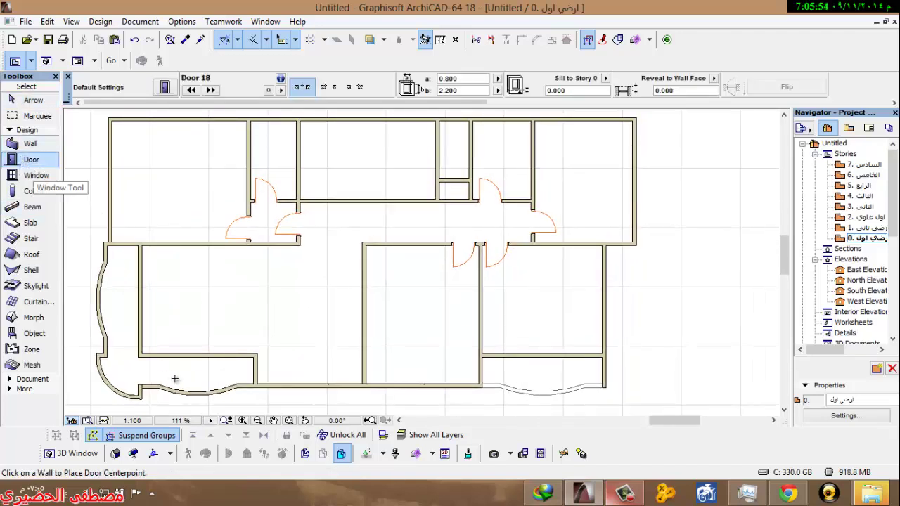
pyautogui.scroll(2, 272, 237)
pyautogui.scroll(2, 353, 173)
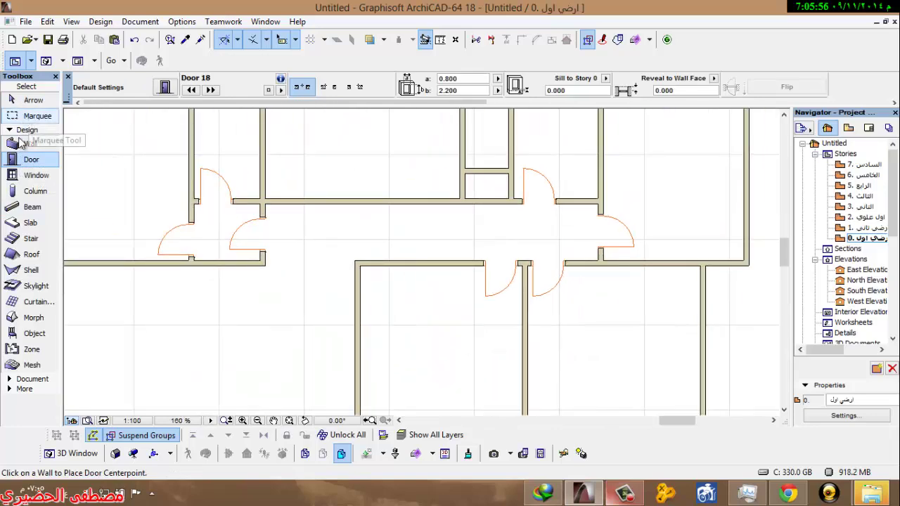
pyautogui.doubleClick(31, 160)
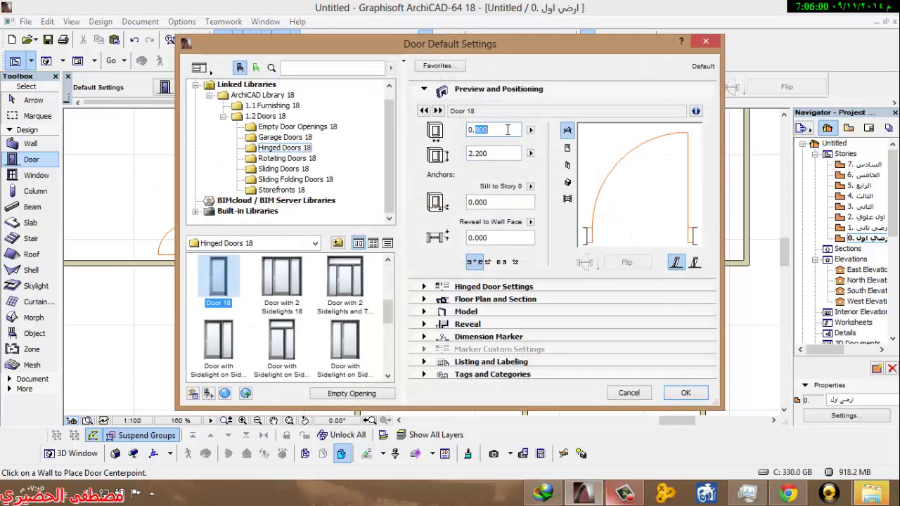
pyautogui.click(685, 393)
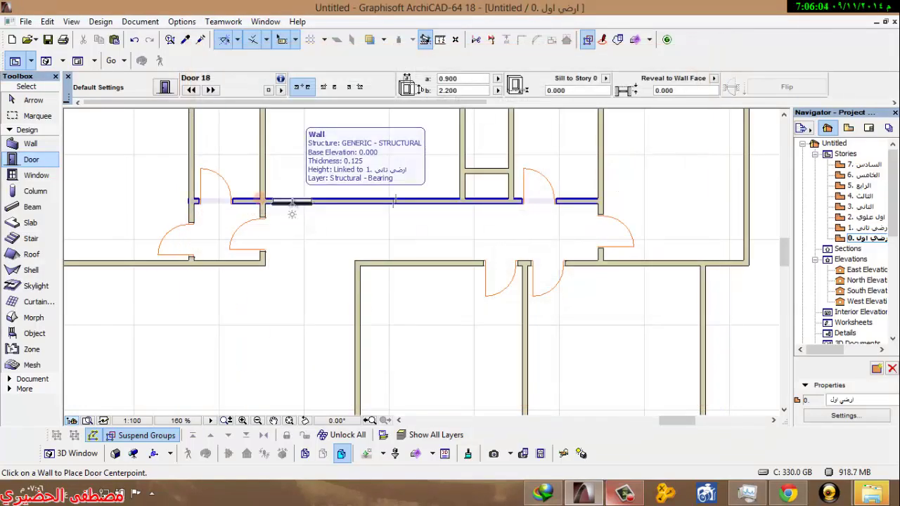
# Step: Place a 0.9 m door in the corridor's upper wall near its left end, swinging down into the corridor
pyautogui.click(288, 203)
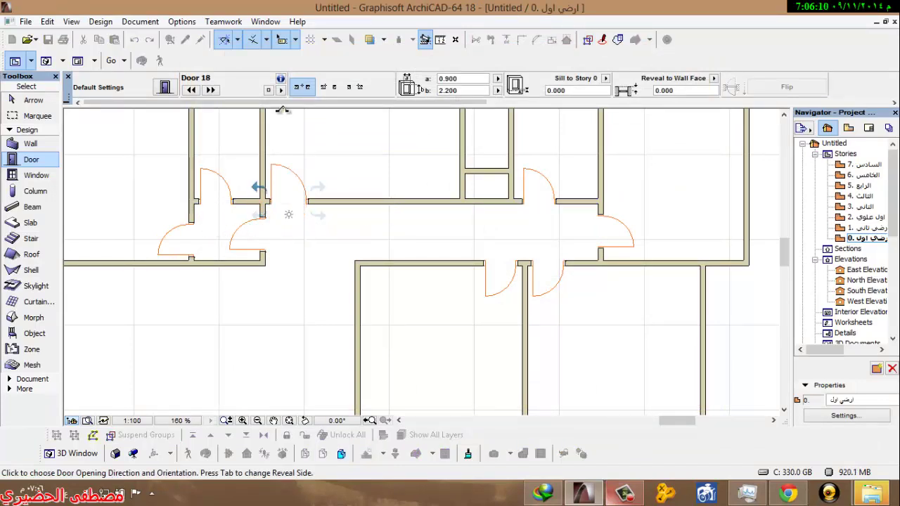
pyautogui.click(233, 279)
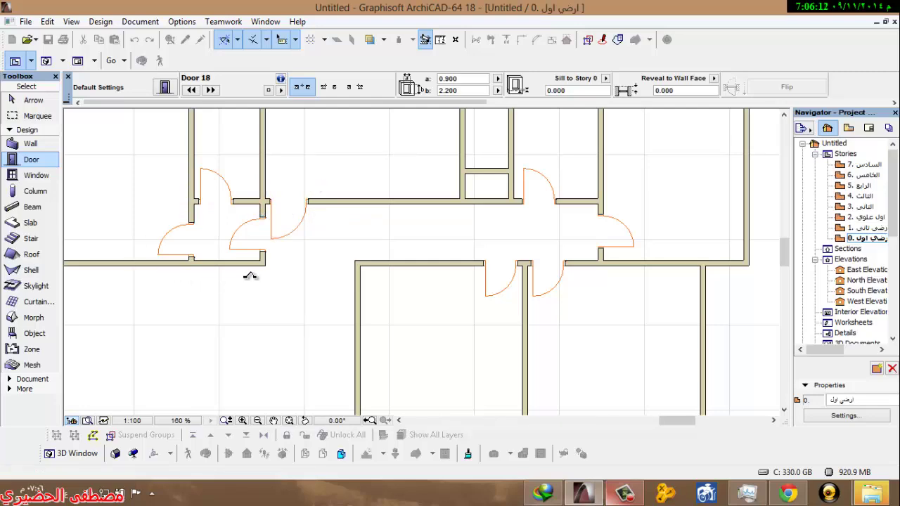
pyautogui.moveTo(222, 232); pyautogui.dragTo(311, 194, button='middle')
pyautogui.scroll(-2, 311, 193)
pyautogui.moveTo(433, 225); pyautogui.dragTo(436, 203, button='middle')
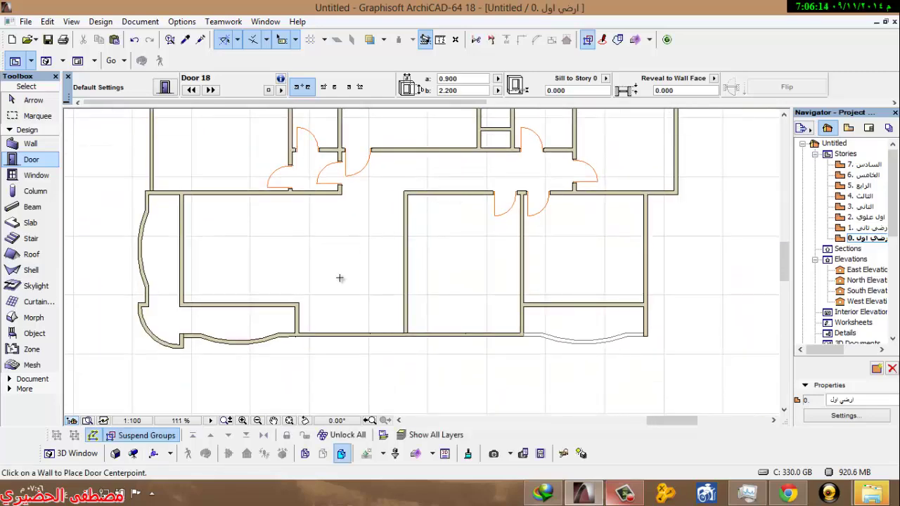
pyautogui.moveTo(326, 241); pyautogui.dragTo(375, 322, button='middle')
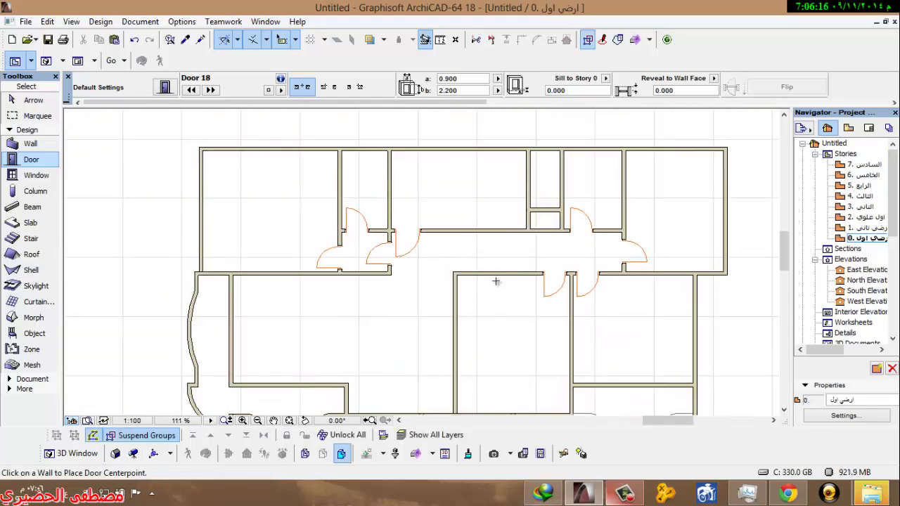
pyautogui.moveTo(239, 308); pyautogui.dragTo(260, 230, button='middle')
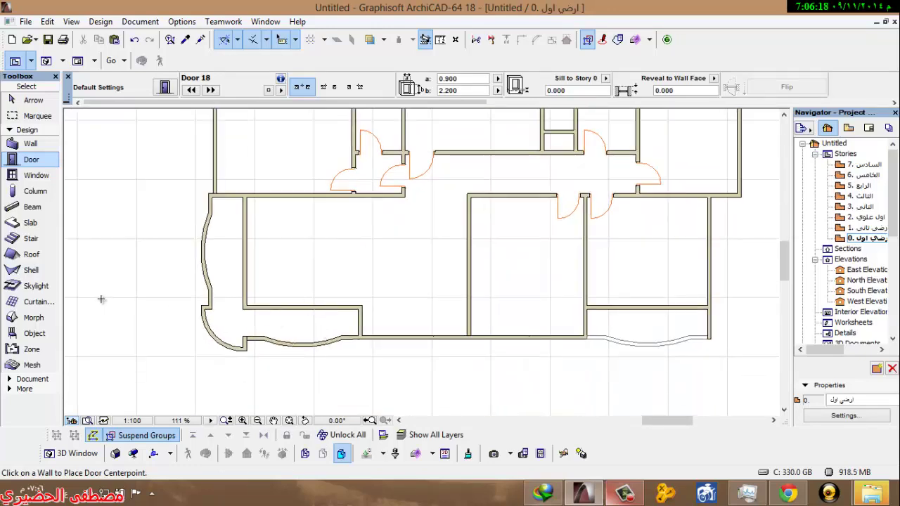
# Step: Choose Double Door 18 from the Hinged Doors 18 library as the default door type
pyautogui.doubleClick(31, 160)
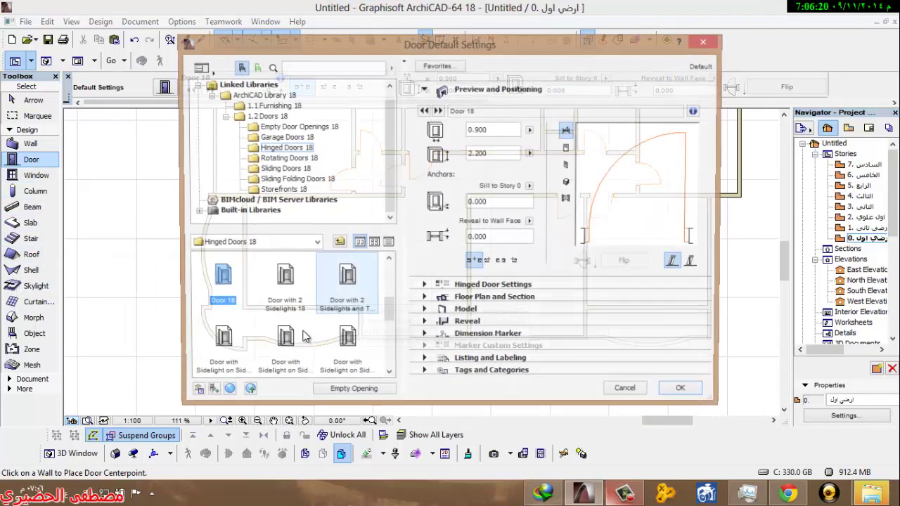
pyautogui.click(275, 293)
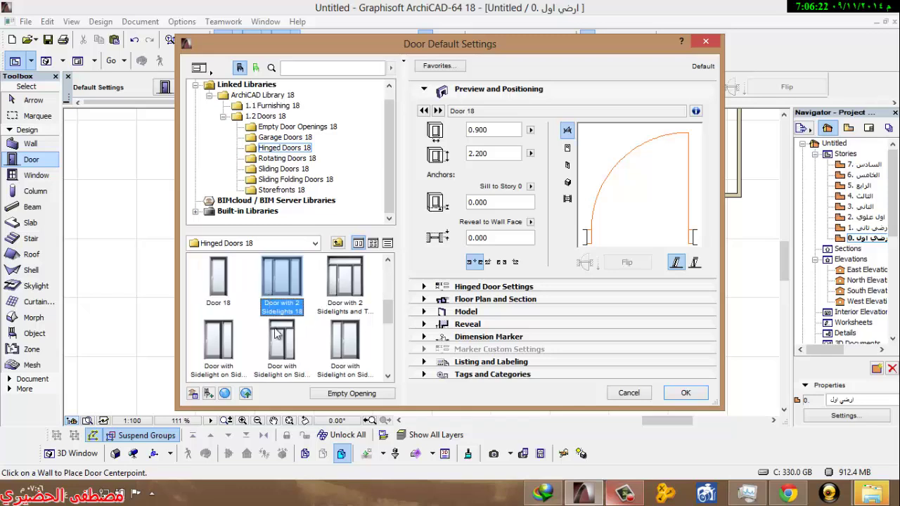
pyautogui.scroll(-1, 200, 340)
pyautogui.click(200, 339)
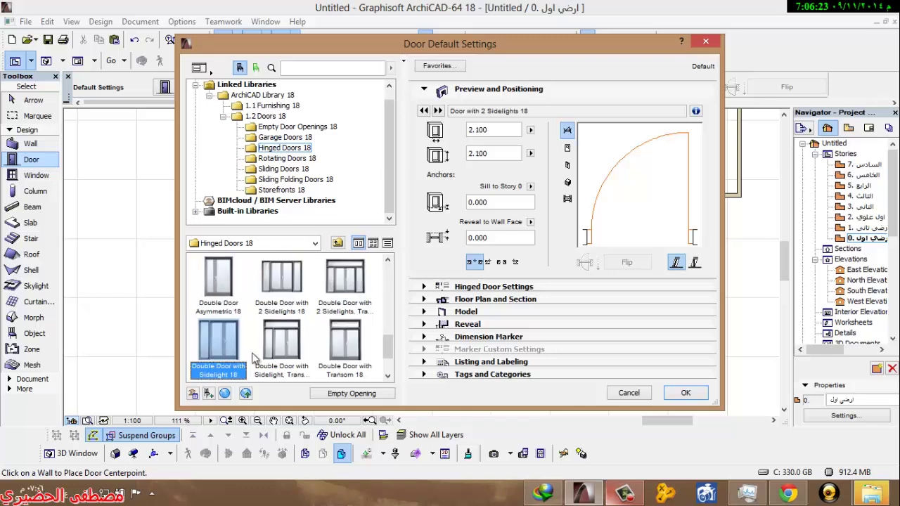
pyautogui.click(346, 343)
pyautogui.scroll(4, 373, 341)
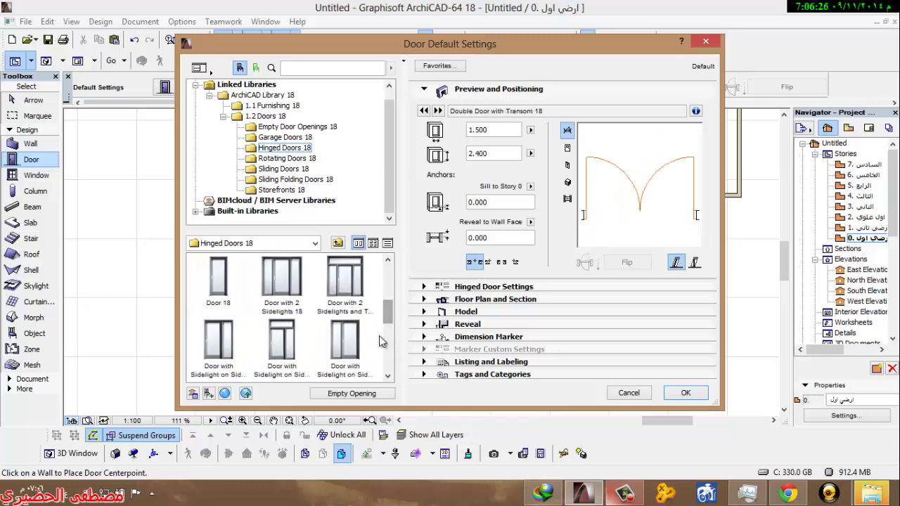
pyautogui.moveTo(390, 312)
pyautogui.mouseDown()
pyautogui.moveTo(388, 333)
pyautogui.moveTo(389, 309)
pyautogui.mouseUp()
pyautogui.scroll(-5, 389, 313)
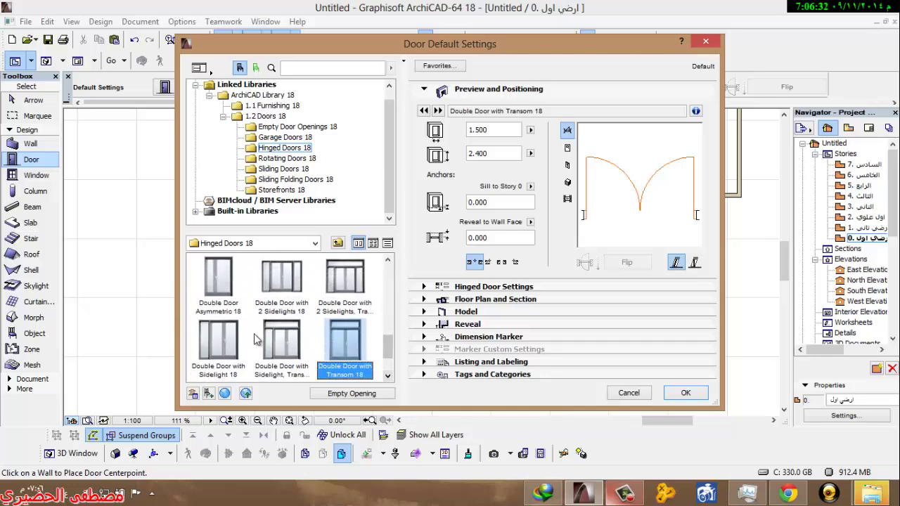
pyautogui.click(388, 377)
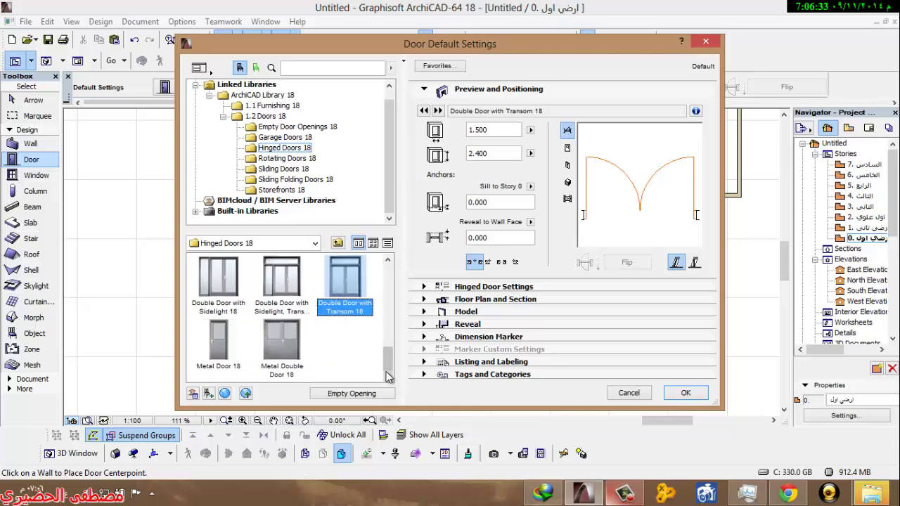
pyautogui.click(388, 260)
pyautogui.click(387, 260)
pyautogui.click(387, 259)
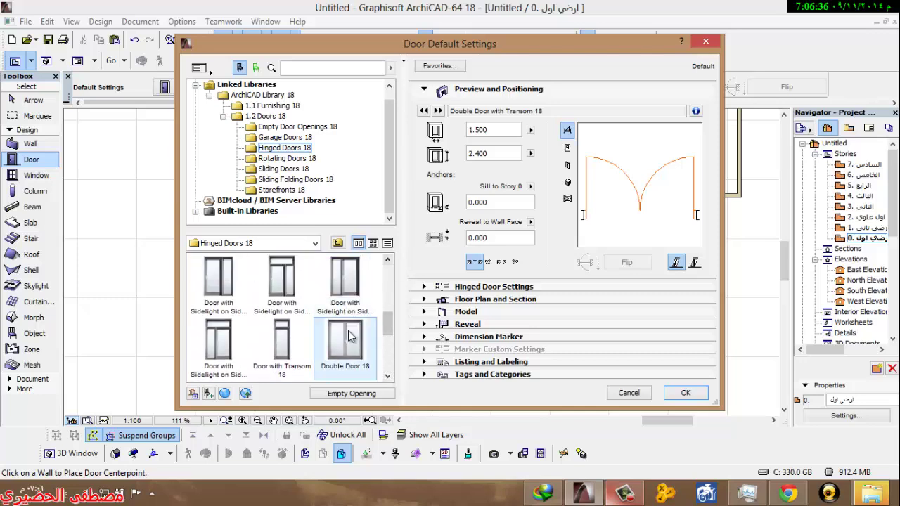
pyautogui.click(351, 336)
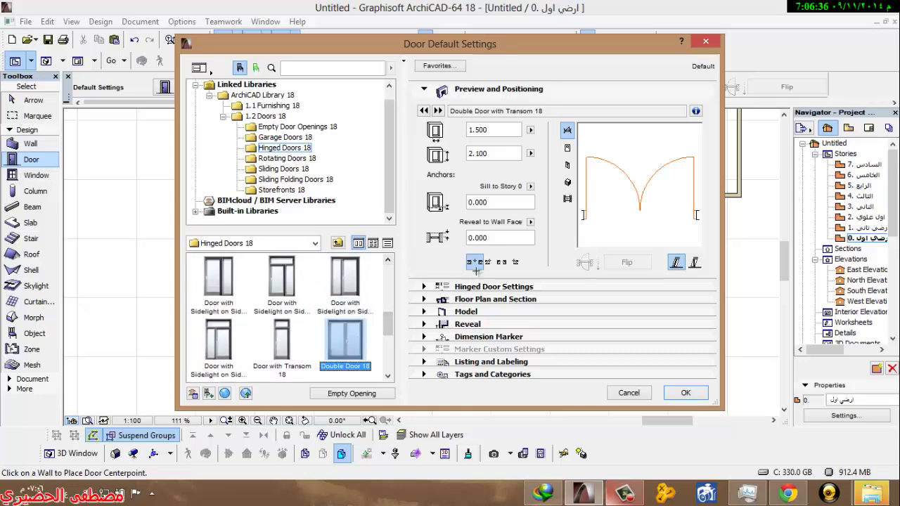
# Step: Set the default double door's width to 1.000 m and its height to 2.200 m
pyautogui.doubleClick(484, 130)
pyautogui.write('1')
pyautogui.moveTo(487, 153); pyautogui.dragTo(481, 153)
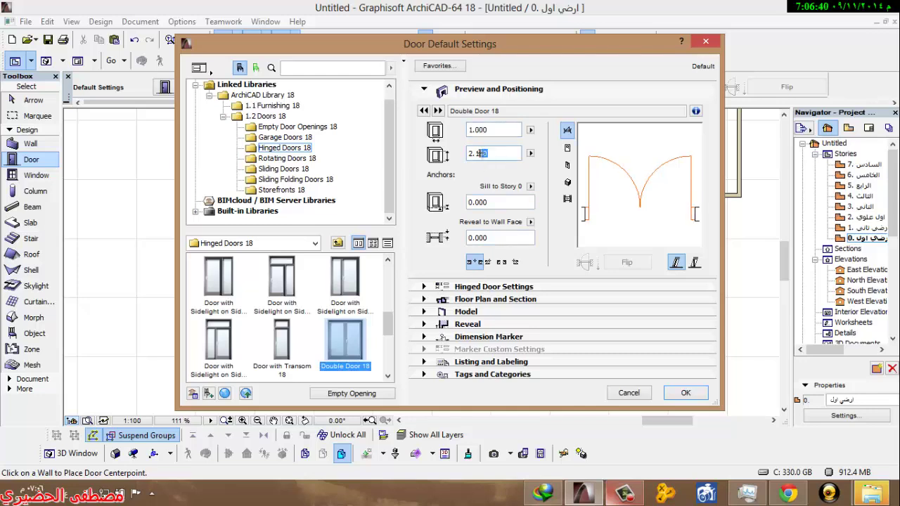
pyautogui.write('2.2')
pyautogui.click(499, 202)
# Step: Give the default double door the Style 9 leaf and Handle 1, and accept the door settings
pyautogui.click(494, 300)
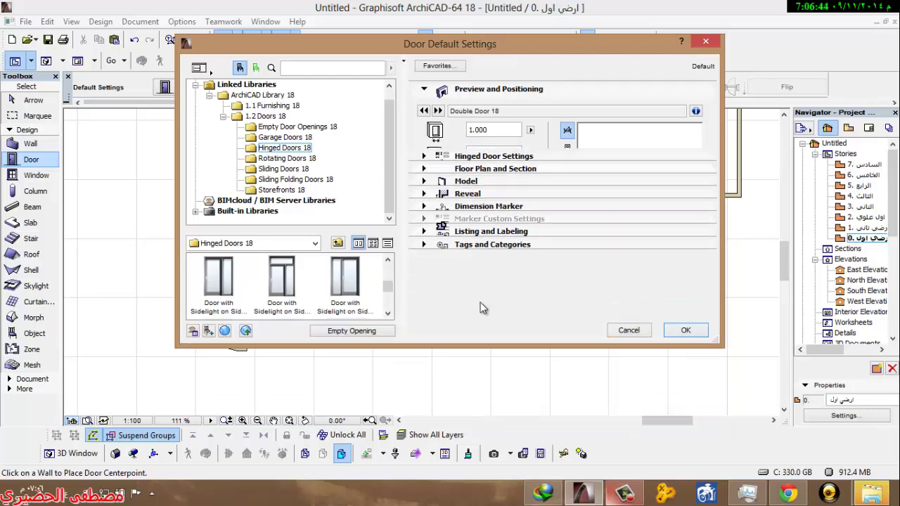
pyautogui.click(549, 99)
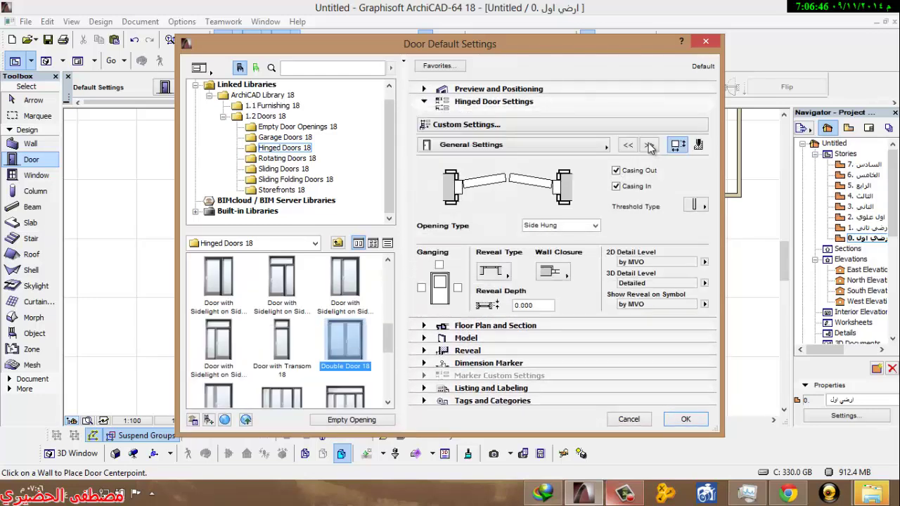
pyautogui.click(649, 145)
pyautogui.click(649, 145)
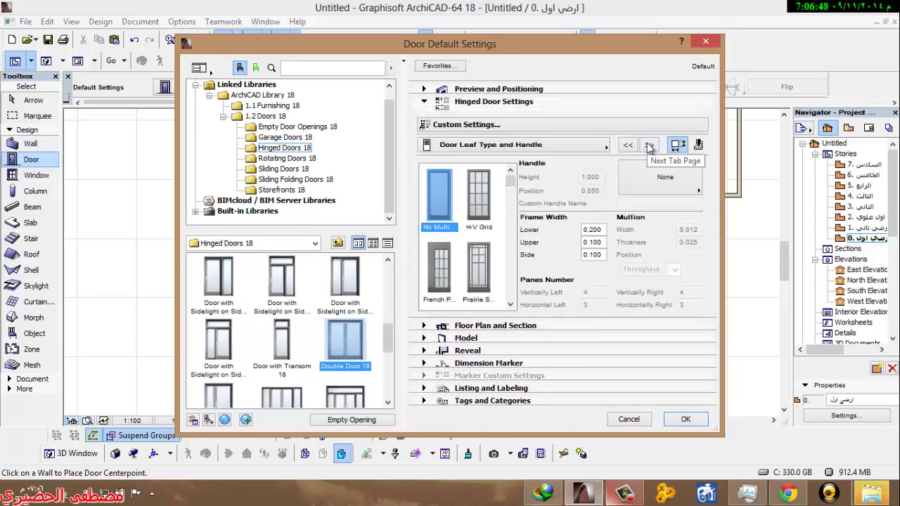
pyautogui.click(511, 306)
pyautogui.click(511, 305)
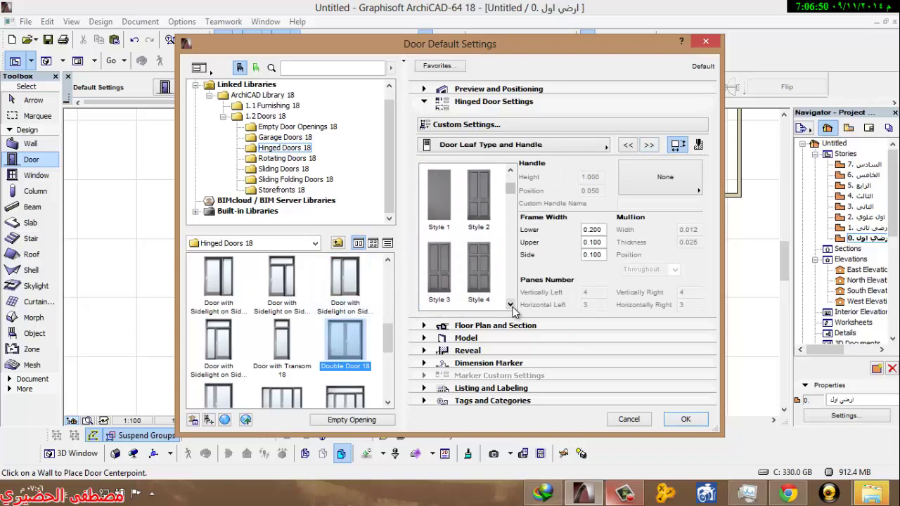
pyautogui.click(511, 305)
pyautogui.click(511, 305)
pyautogui.click(511, 305)
pyautogui.click(438, 271)
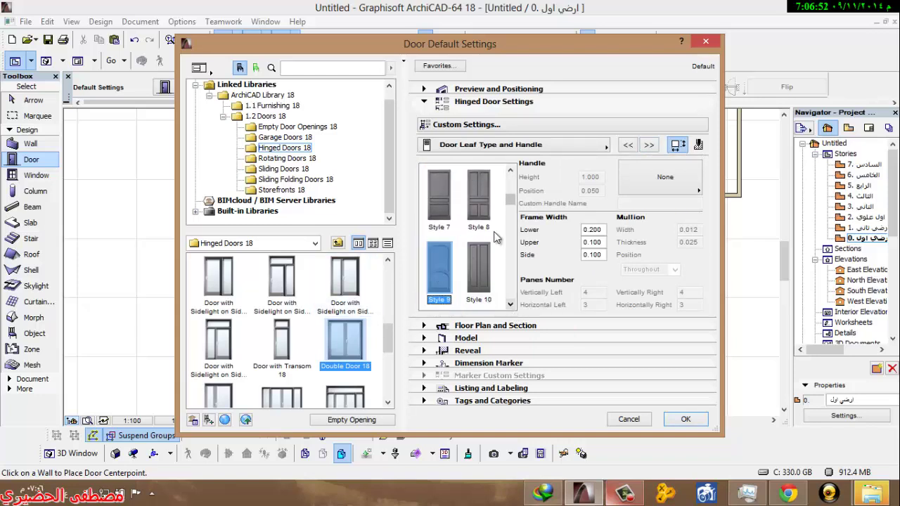
pyautogui.click(665, 179)
pyautogui.click(720, 176)
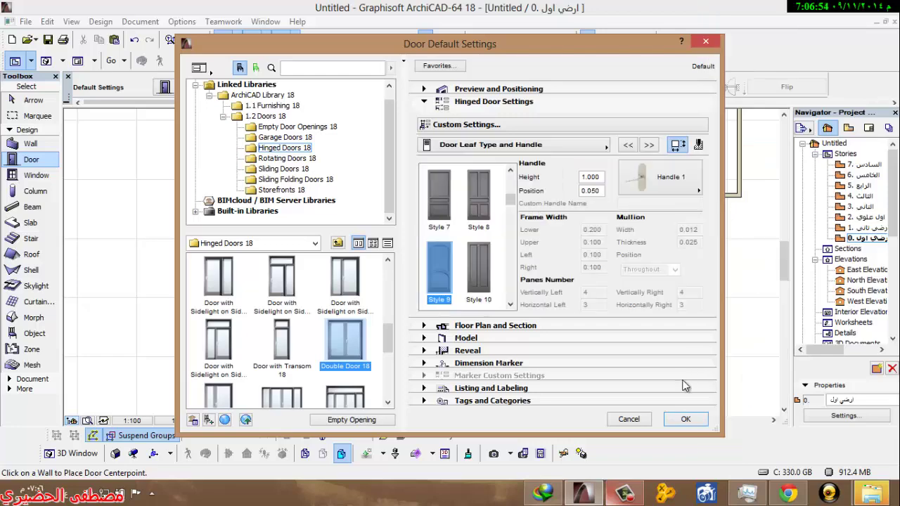
pyautogui.click(684, 421)
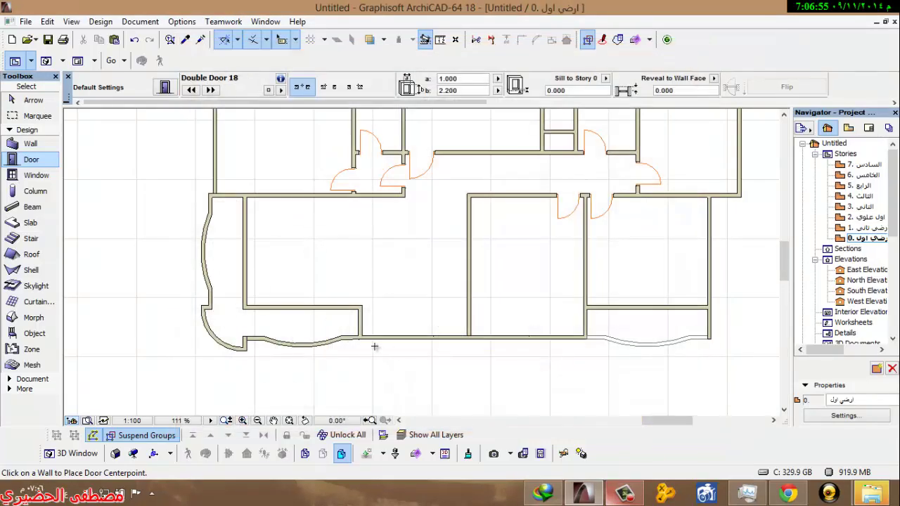
# Step: Place 1.0 m double doors in the inner bottom walls of the lower-left and lower-right rooms, opening onto their balconies
pyautogui.click(334, 311)
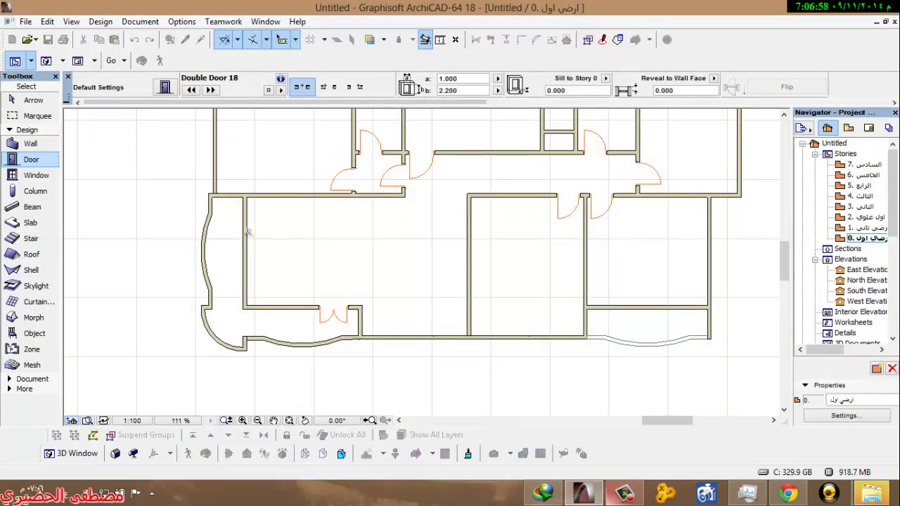
pyautogui.click(614, 313)
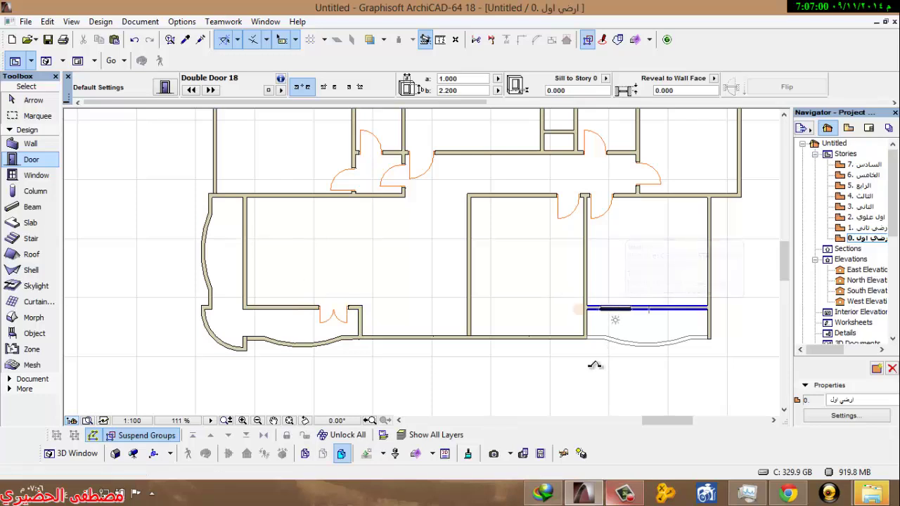
# Step: Place a 1.0 m double door in the corridor's upper wall at the small closet, swinging into the closet
pyautogui.moveTo(483, 261); pyautogui.dragTo(455, 308, button='middle')
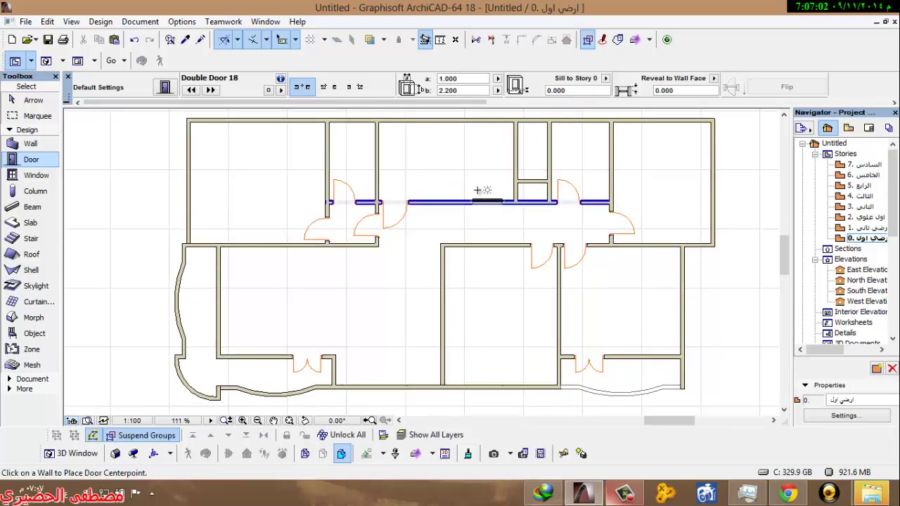
pyautogui.scroll(3, 547, 199)
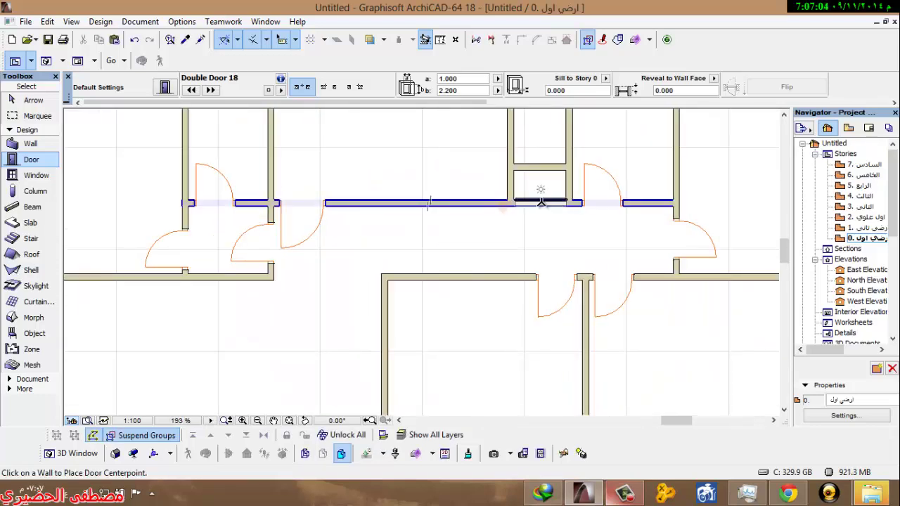
pyautogui.click(540, 205)
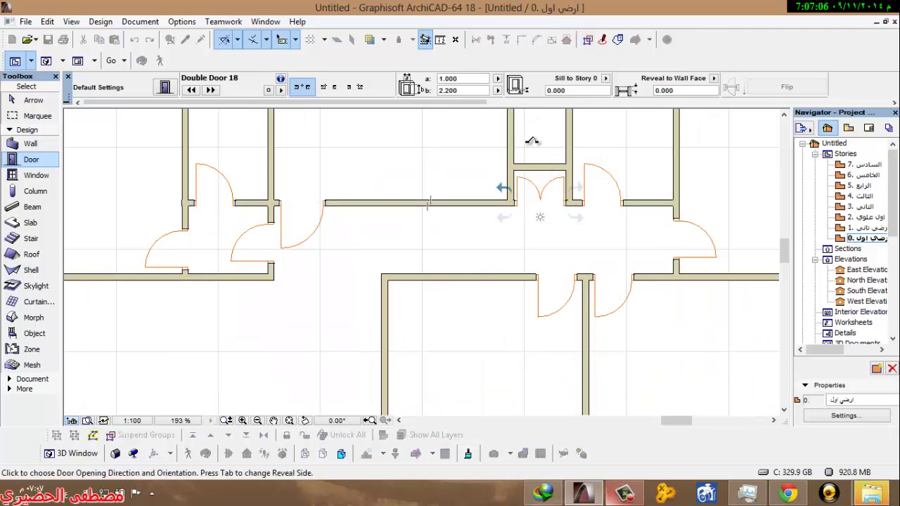
pyautogui.click(532, 158)
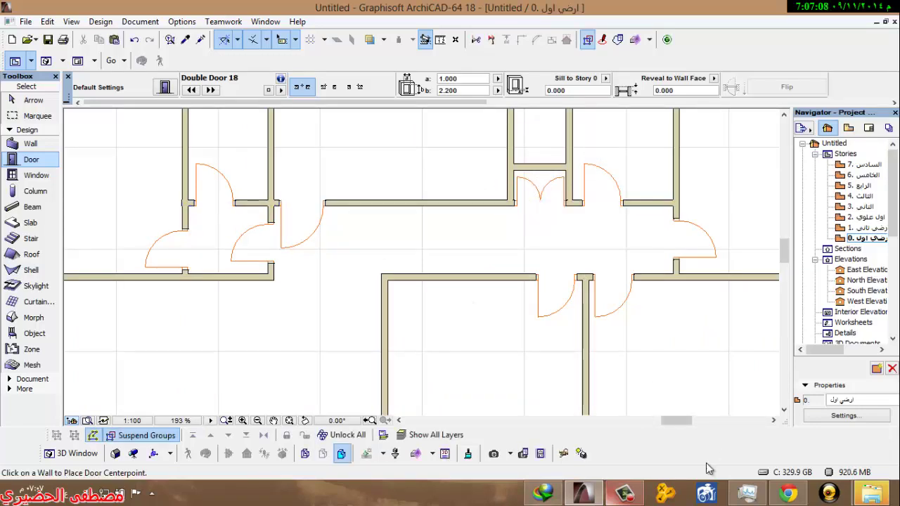
pyautogui.click(628, 496)
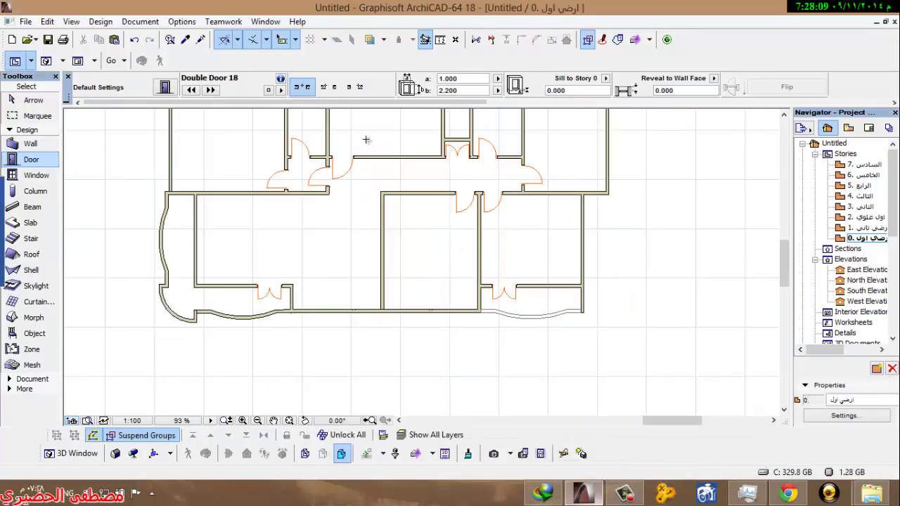
# Step: Replace the 0.8 m door between the corridor and the small lobby with Arch Top Door Opening 18
pyautogui.scroll(3, 364, 146)
pyautogui.moveTo(362, 156); pyautogui.dragTo(369, 190, button='middle')
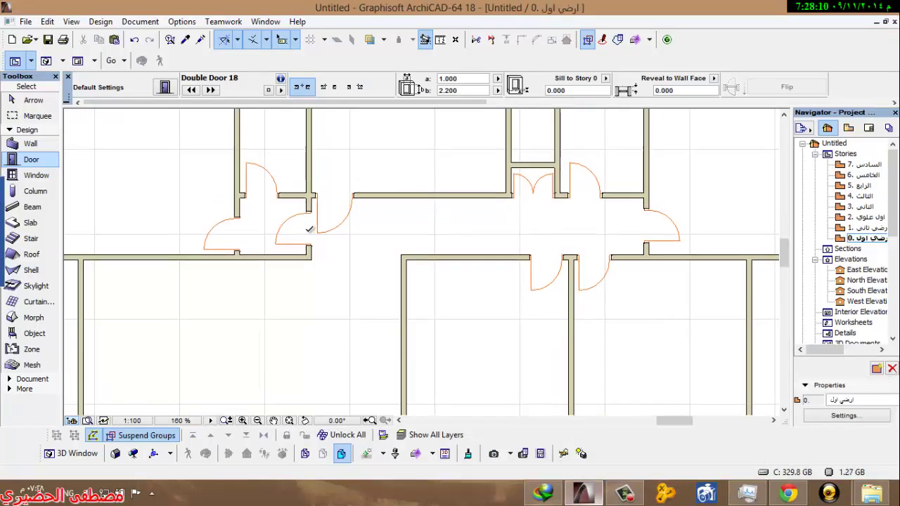
pyautogui.scroll(3, 307, 229)
pyautogui.press('Escape')
pyautogui.click(249, 254)
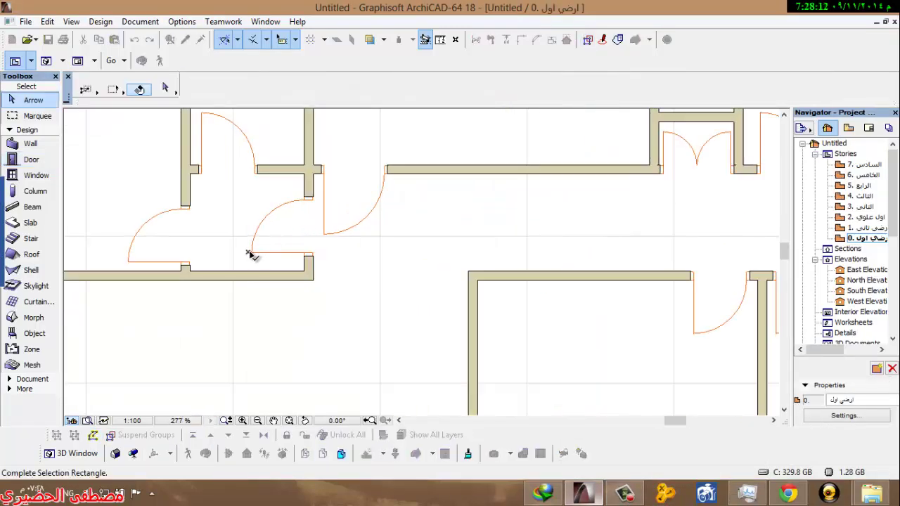
pyautogui.click(253, 253)
pyautogui.click(253, 254)
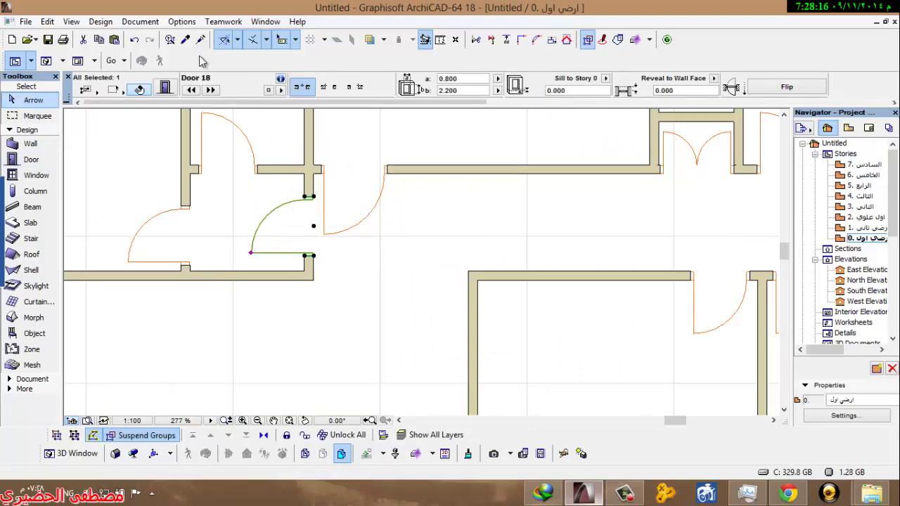
pyautogui.click(165, 88)
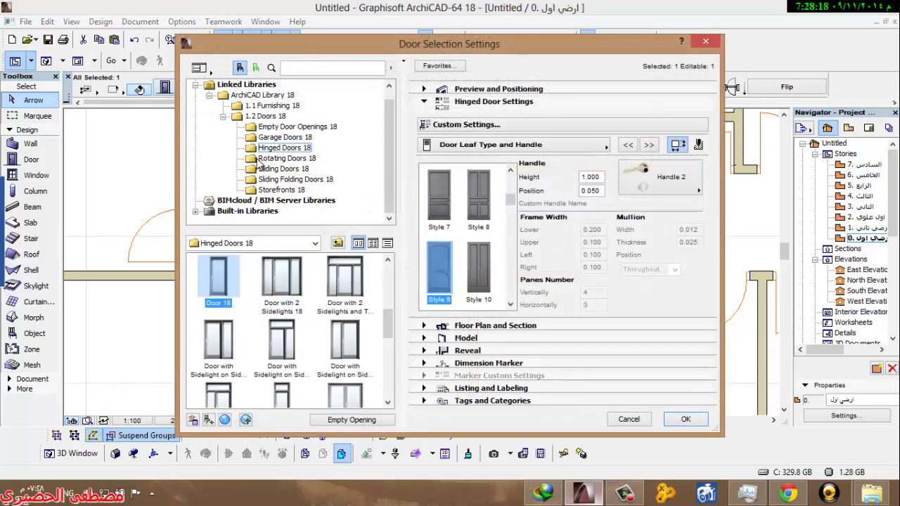
pyautogui.click(282, 126)
pyautogui.click(218, 281)
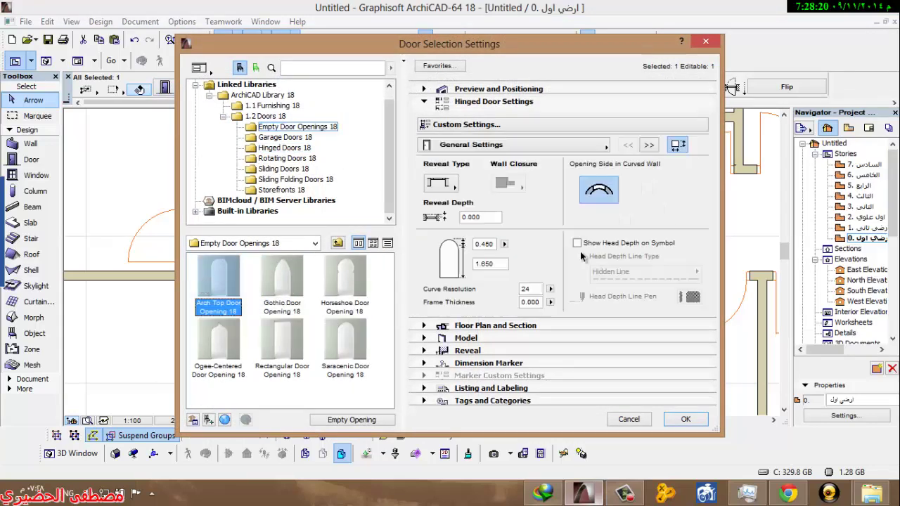
pyautogui.click(497, 263)
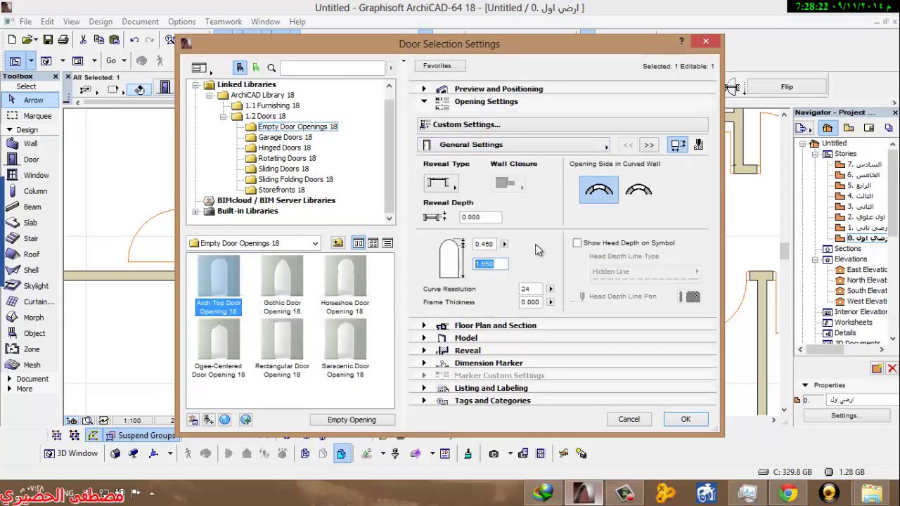
# Step: Set the arched opening's width to 1.200 m and its height to 2.800 m, and apply the settings
pyautogui.click(554, 91)
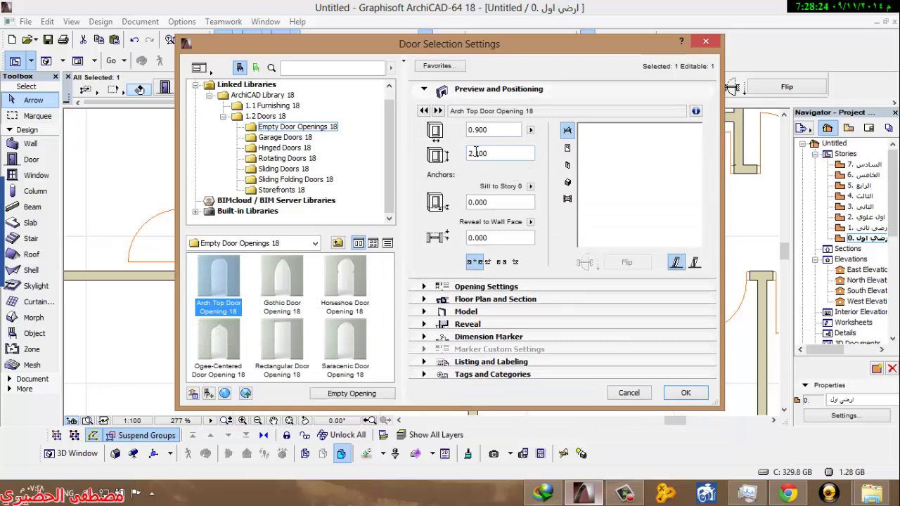
pyautogui.moveTo(479, 153); pyautogui.dragTo(483, 151)
pyautogui.click(473, 130)
pyautogui.click(684, 393)
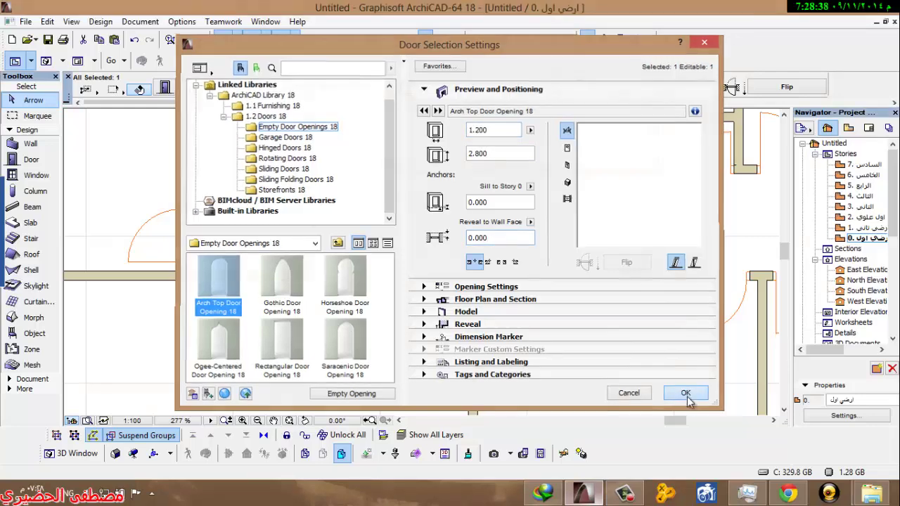
# Step: Move the arched opening slightly up to centre it in its short wall, and deselect it
pyautogui.scroll(2, 315, 202)
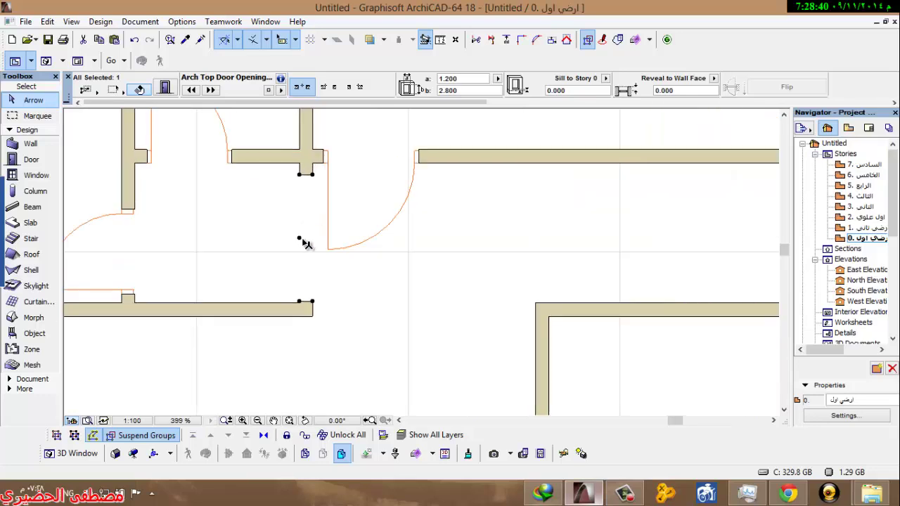
pyautogui.moveTo(300, 238); pyautogui.dragTo(301, 233)
pyautogui.click(406, 280)
pyautogui.scroll(-3, 415, 273)
# Step: Extend the corridor's lower-left wall across the gap to meet the vertical wall of the middle room using Adjust
pyautogui.click(476, 317)
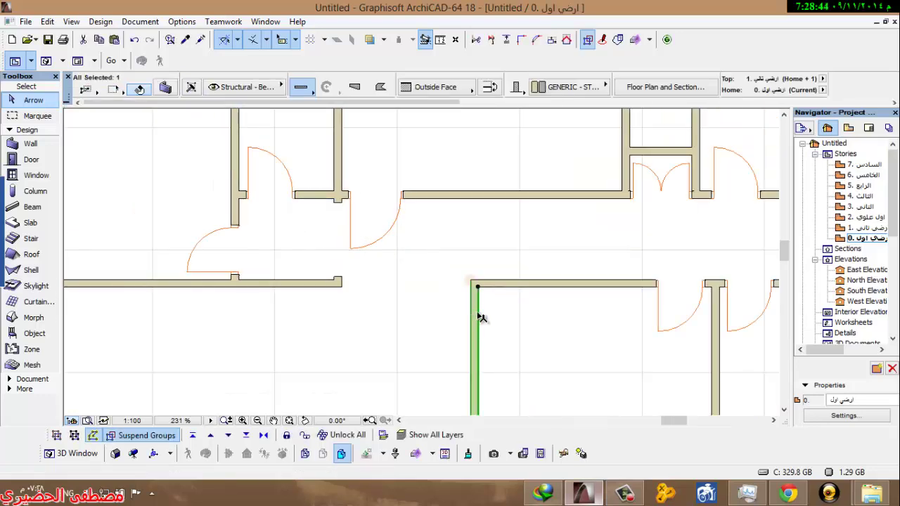
pyautogui.click(303, 285)
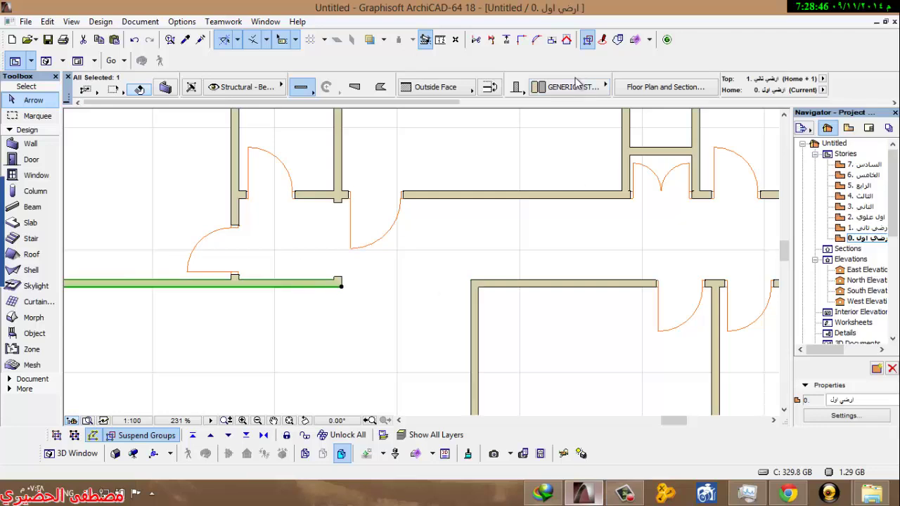
pyautogui.click(507, 39)
pyautogui.click(461, 294)
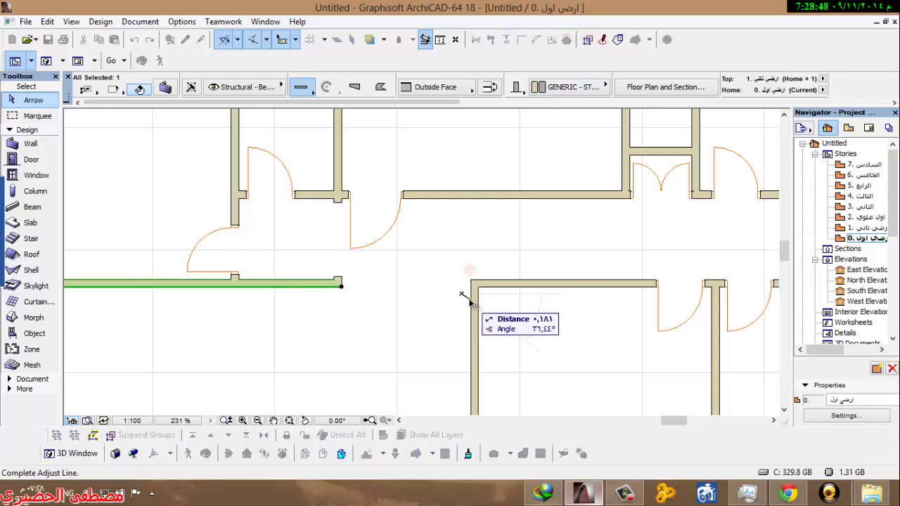
pyautogui.press('Escape')
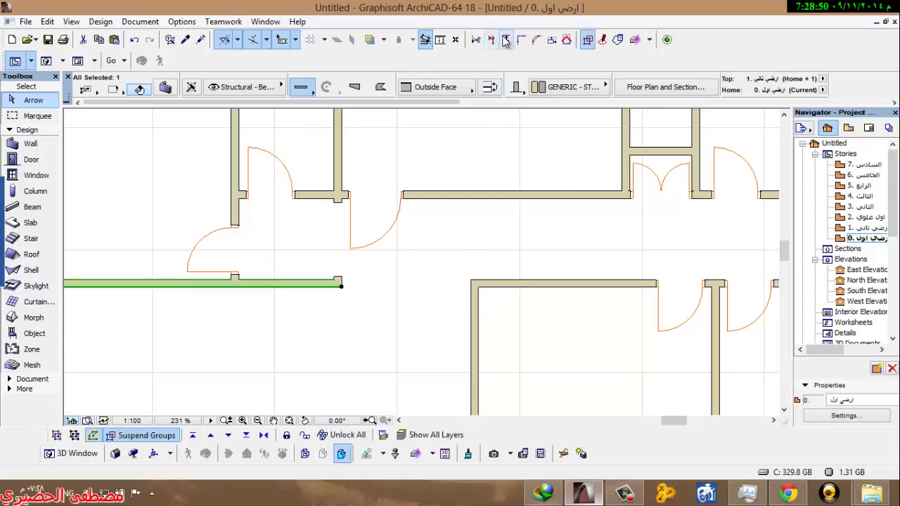
pyautogui.click(506, 40)
pyautogui.click(472, 312)
# Step: Extend the middle room's vertical wall up across the corridor to the upper corridor wall, and deselect it
pyautogui.click(478, 308)
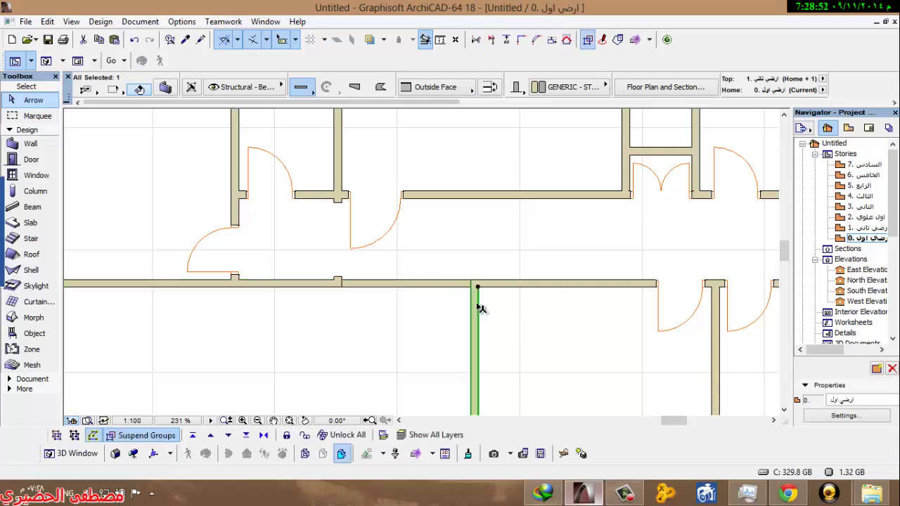
pyautogui.click(506, 40)
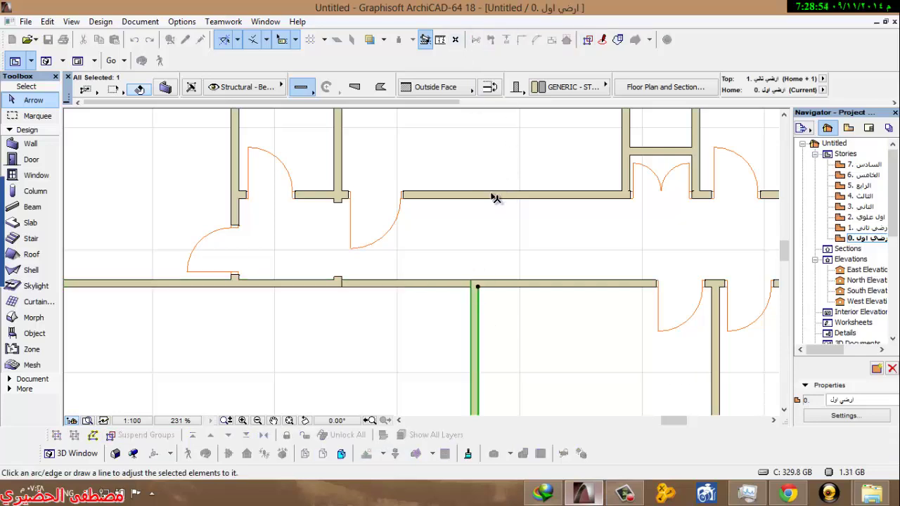
pyautogui.click(496, 197)
pyautogui.click(494, 233)
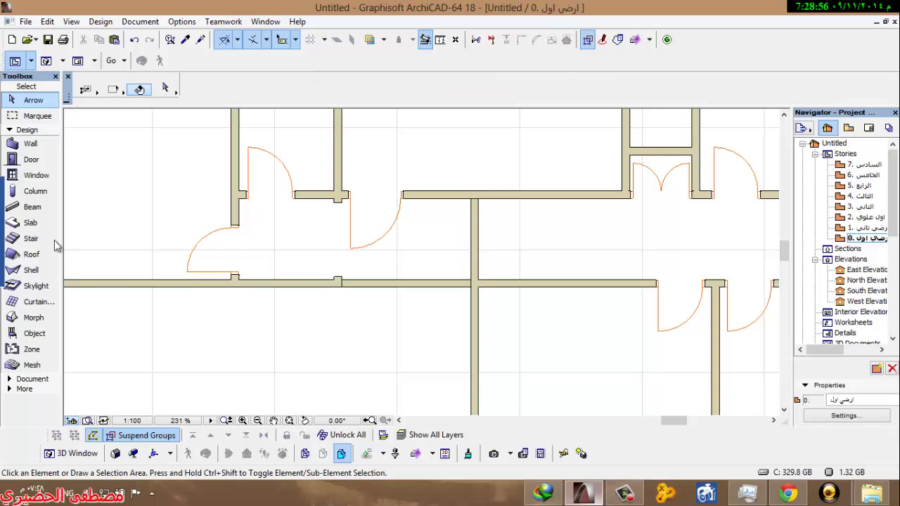
# Step: Place 1.0 m double doors in the extended lower corridor wall and in the new wall section crossing the corridor
pyautogui.click(30, 159)
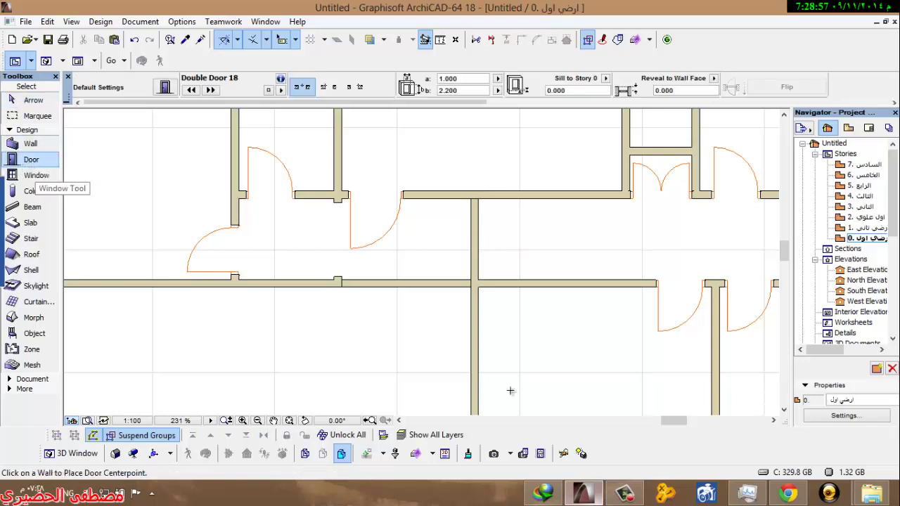
pyautogui.click(403, 284)
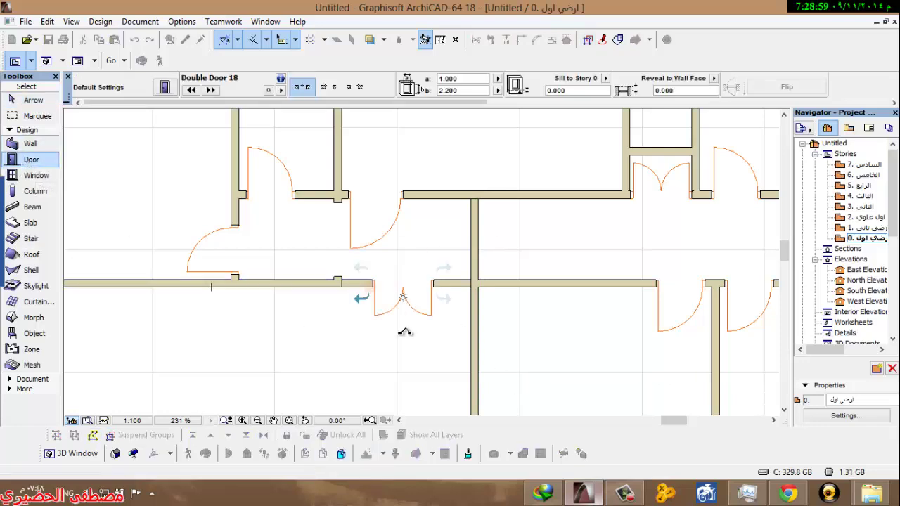
pyautogui.click(470, 238)
pyautogui.click(398, 255)
pyautogui.press('Escape')
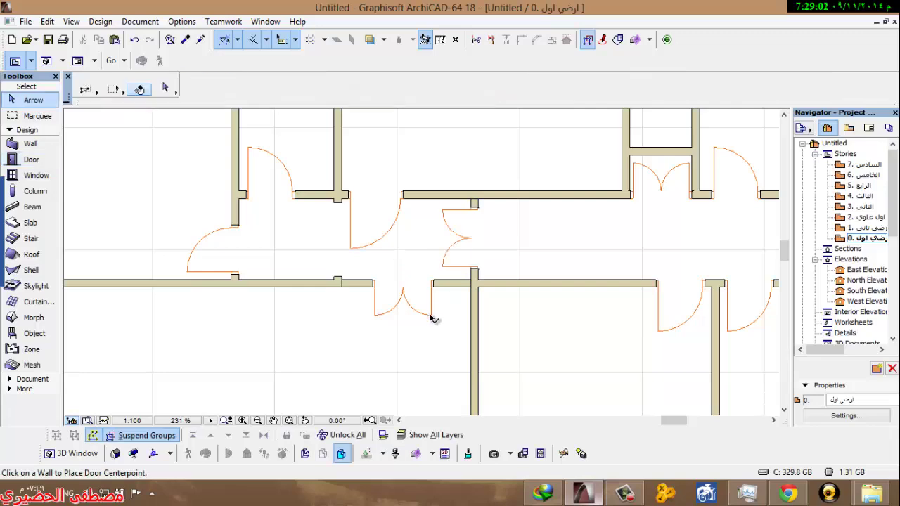
# Step: Replace both newly placed double doors with Arch Top Door Opening 18 from the Empty Door Openings 18 folder
pyautogui.click(432, 319)
pyautogui.keyDown('shift'); pyautogui.click(443, 274); pyautogui.keyUp('shift')
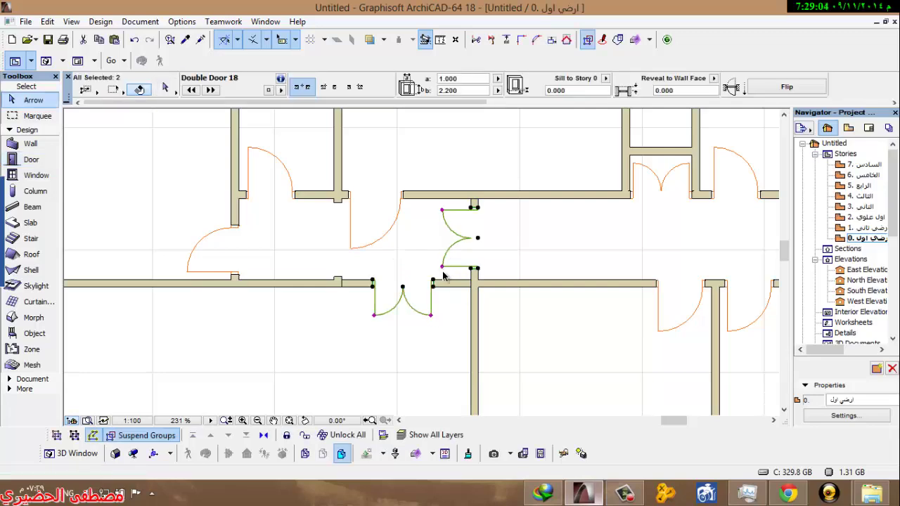
pyautogui.hotkey('ctrl', 't')
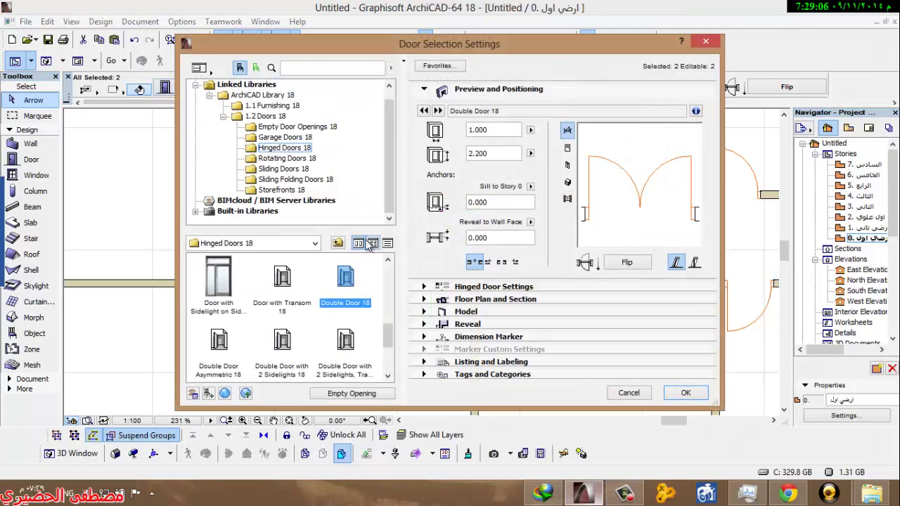
pyautogui.click(280, 128)
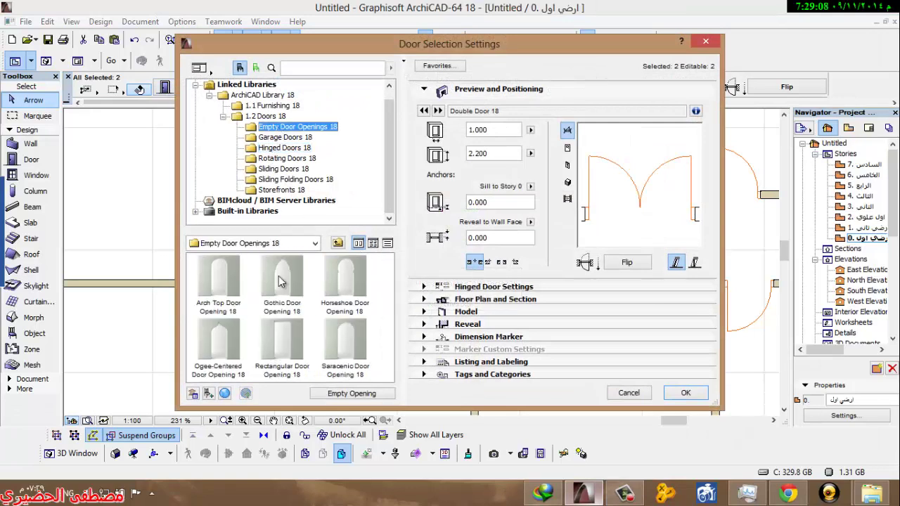
pyautogui.click(218, 278)
# Step: Set both arched openings to a width of 3.000 m and a height of 2.800 m, and apply the settings
pyautogui.click(501, 130)
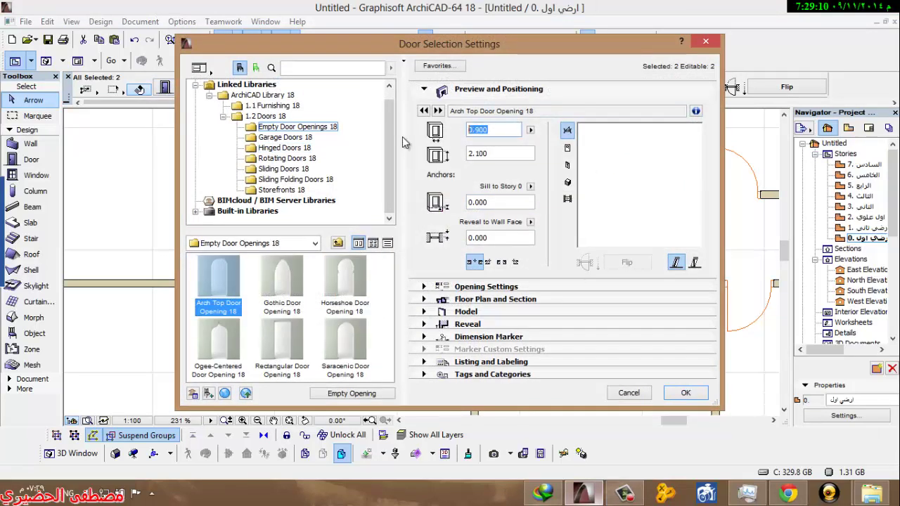
pyautogui.click(489, 152)
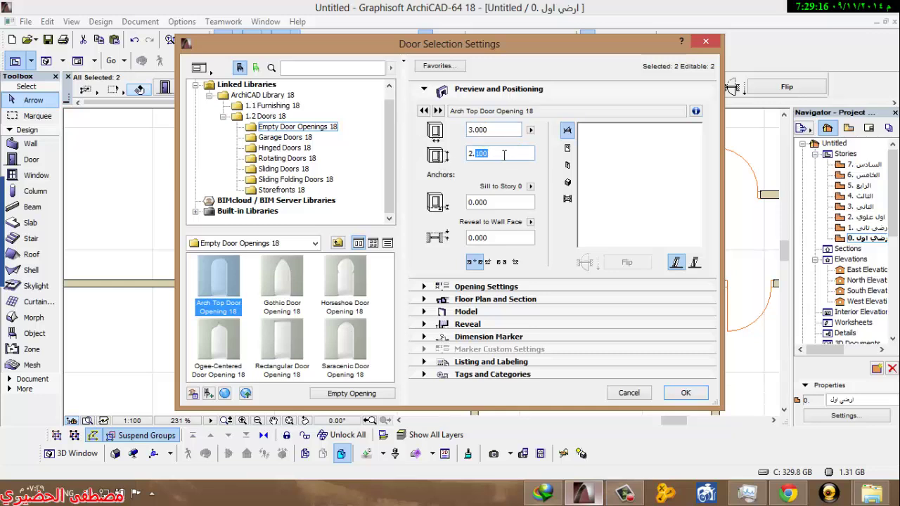
pyautogui.click(691, 394)
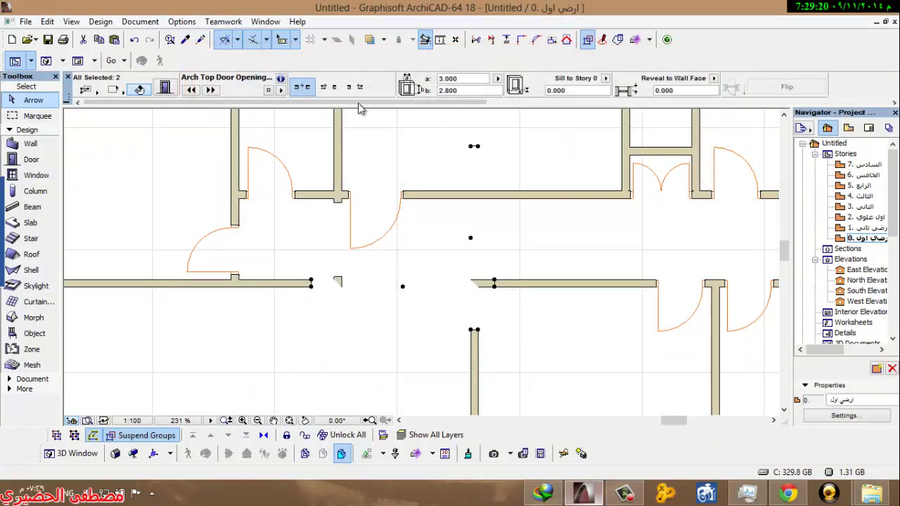
# Step: Reduce the width of both arched openings to 2.000 m and deselect them
pyautogui.doubleClick(469, 79)
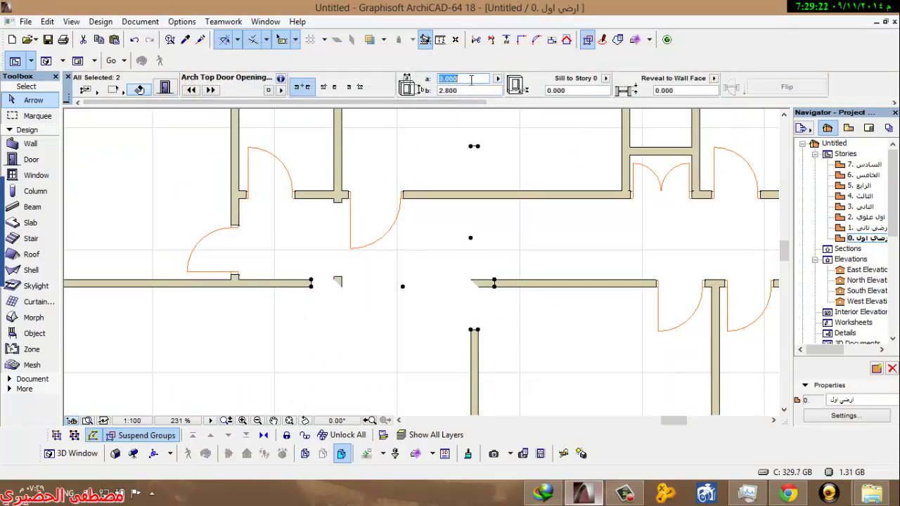
pyautogui.write('2')
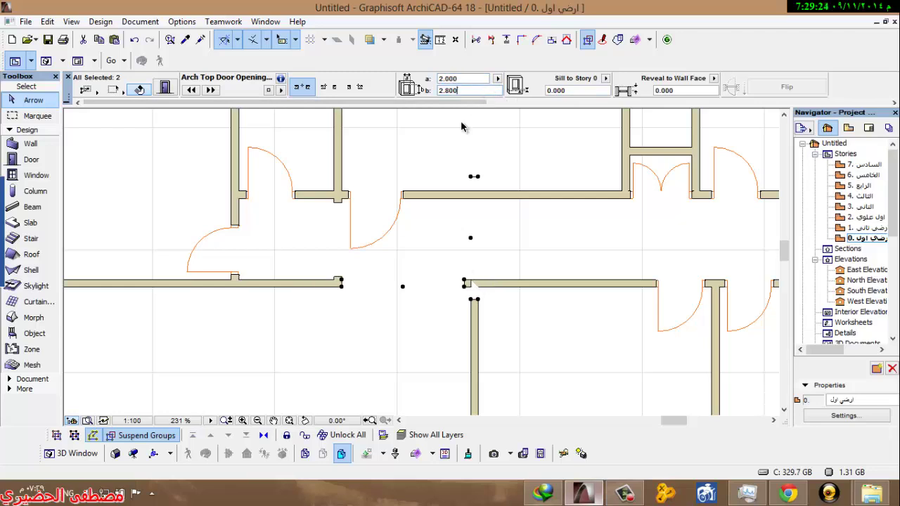
pyautogui.click(493, 241)
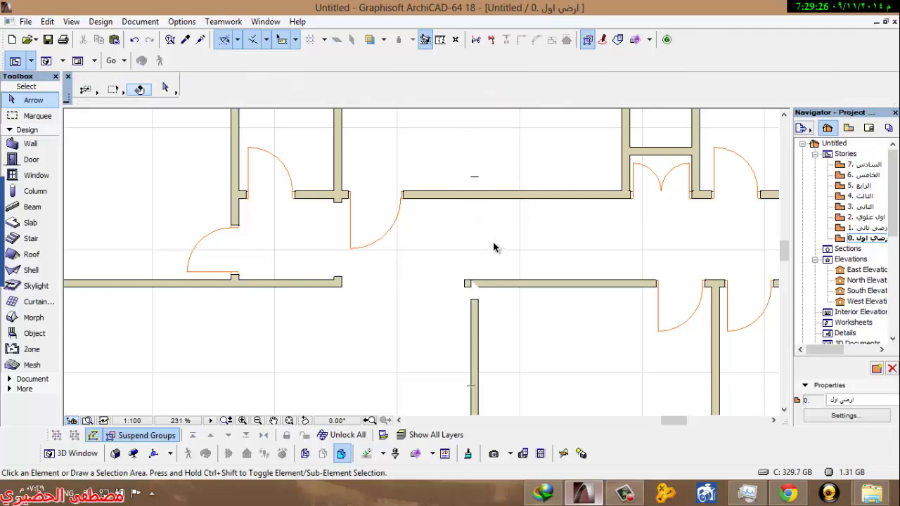
# Step: Set the width of the arched opening crossing the corridor to 1.200 m, after trying 1.000 m and 1.300 m
pyautogui.click(474, 222)
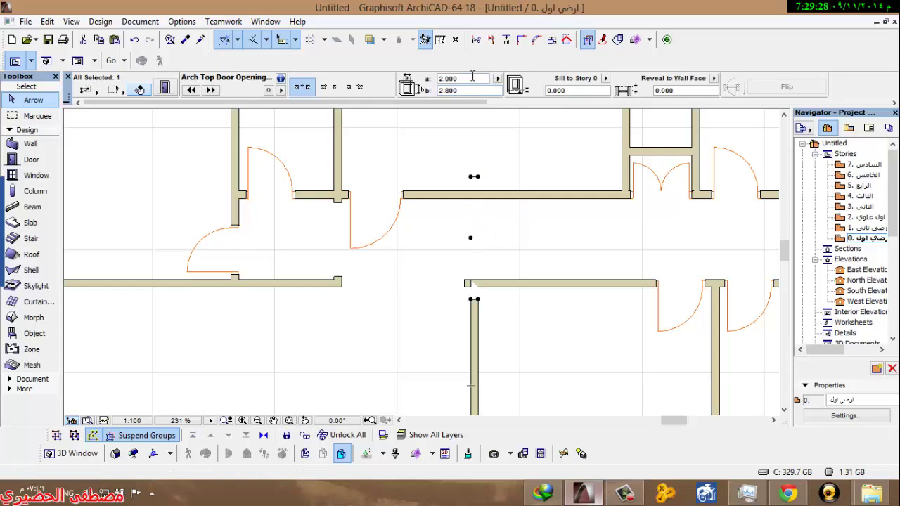
pyautogui.write('1')
pyautogui.click(476, 91)
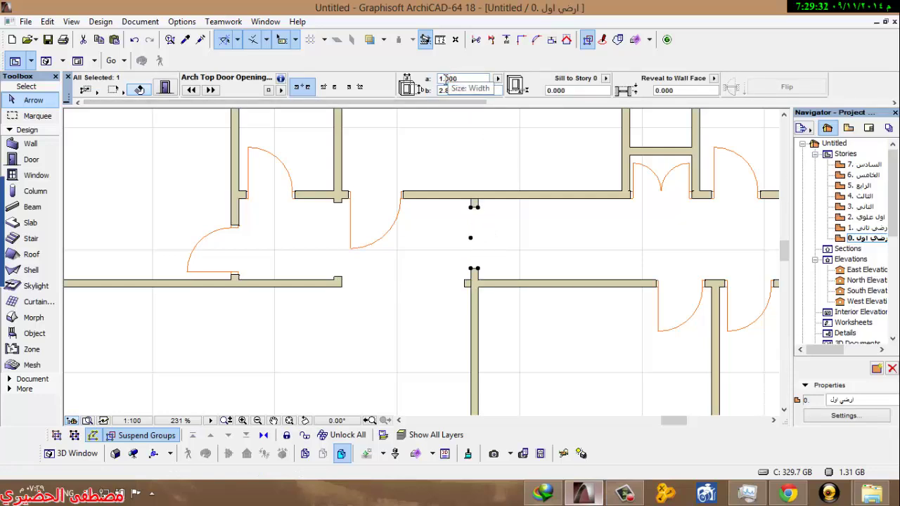
pyautogui.moveTo(445, 78); pyautogui.dragTo(451, 78)
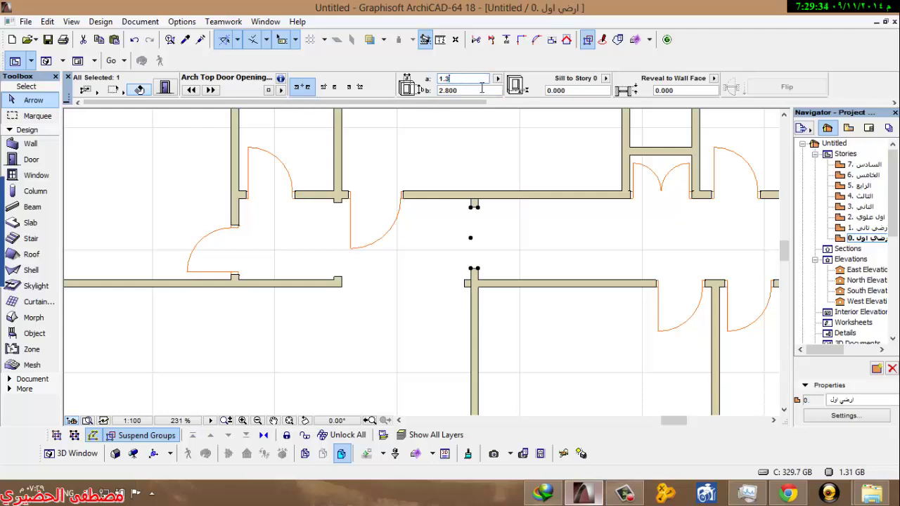
pyautogui.write('1.3')
pyautogui.press('Tab')
pyautogui.scroll(2, 490, 250)
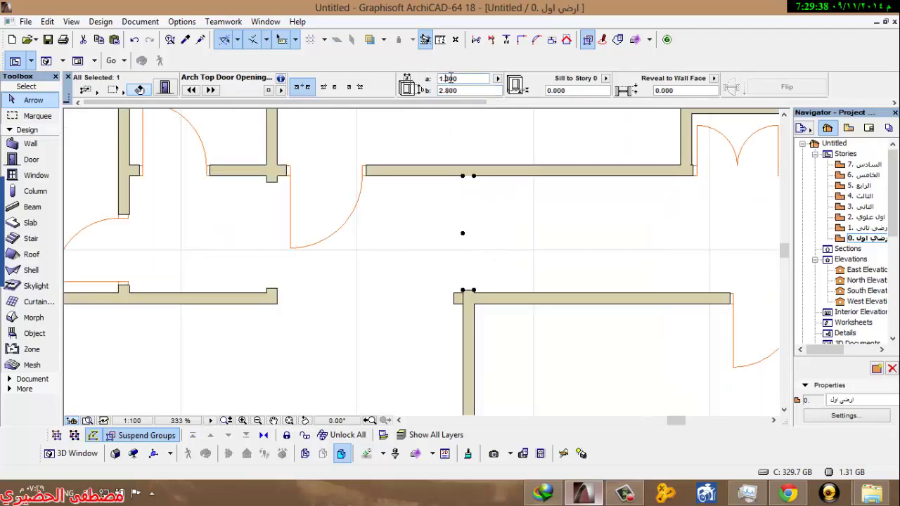
pyautogui.write('1.2')
pyautogui.press('Tab')
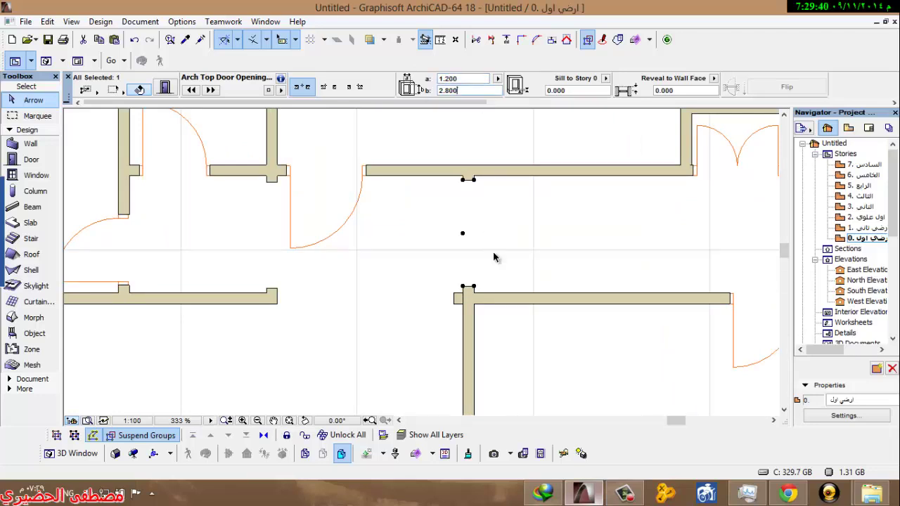
pyautogui.scroll(3, 470, 226)
pyautogui.click(458, 236)
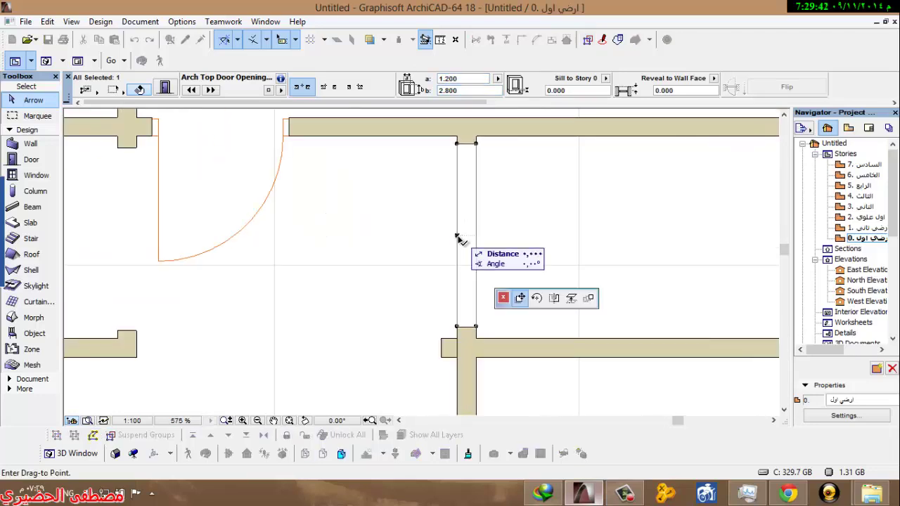
pyautogui.press('Escape')
pyautogui.press('Escape')
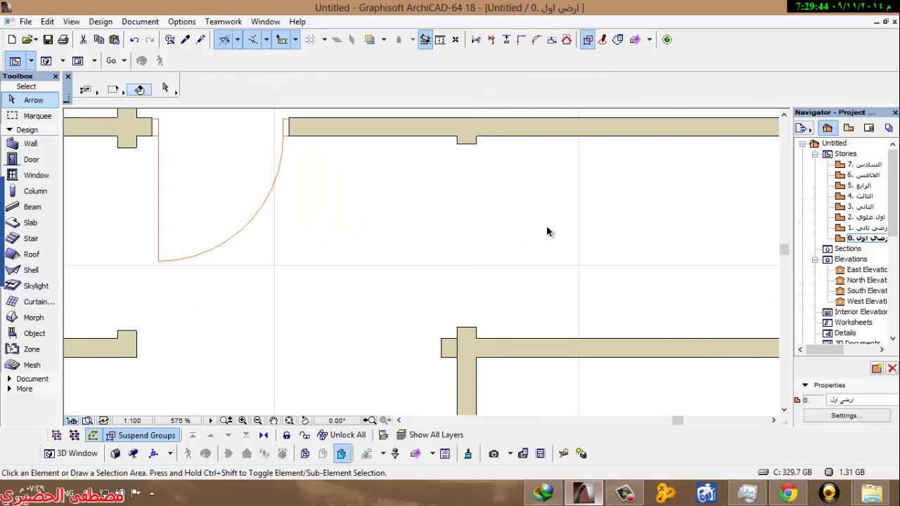
pyautogui.scroll(-3, 458, 271)
pyautogui.moveTo(458, 272); pyautogui.dragTo(474, 294, button='middle')
pyautogui.click(492, 290)
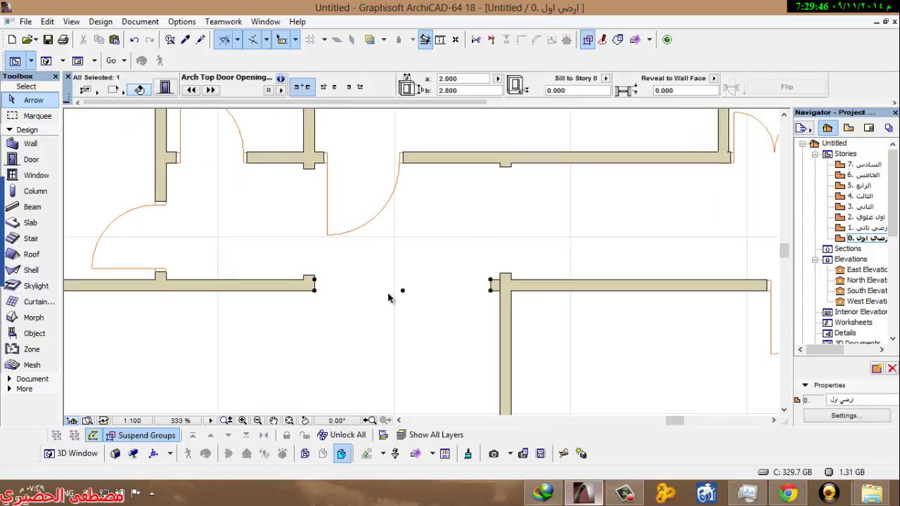
pyautogui.click(405, 294)
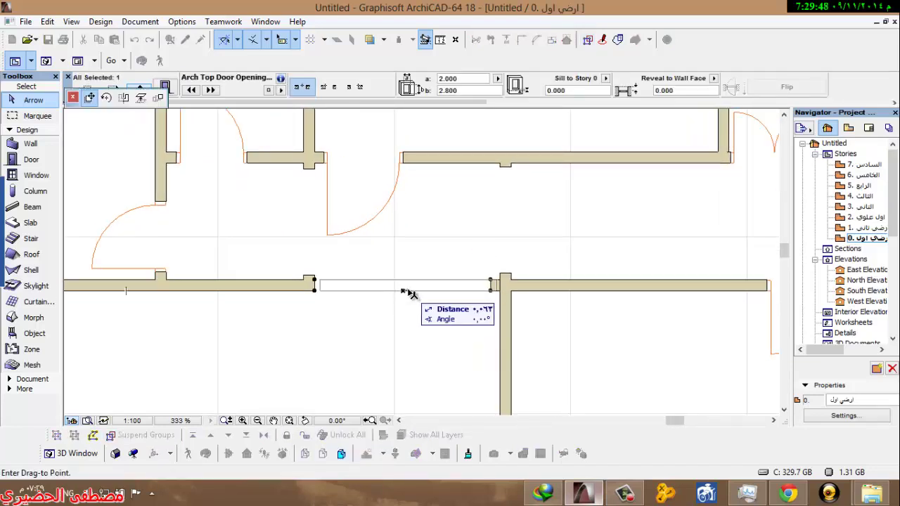
pyautogui.press('Escape')
pyautogui.press('Escape')
# Step: Delete the double door at the small closet and cut away the wall segment across the closet's front
pyautogui.scroll(-3, 406, 261)
pyautogui.moveTo(400, 249); pyautogui.dragTo(271, 274, button='middle')
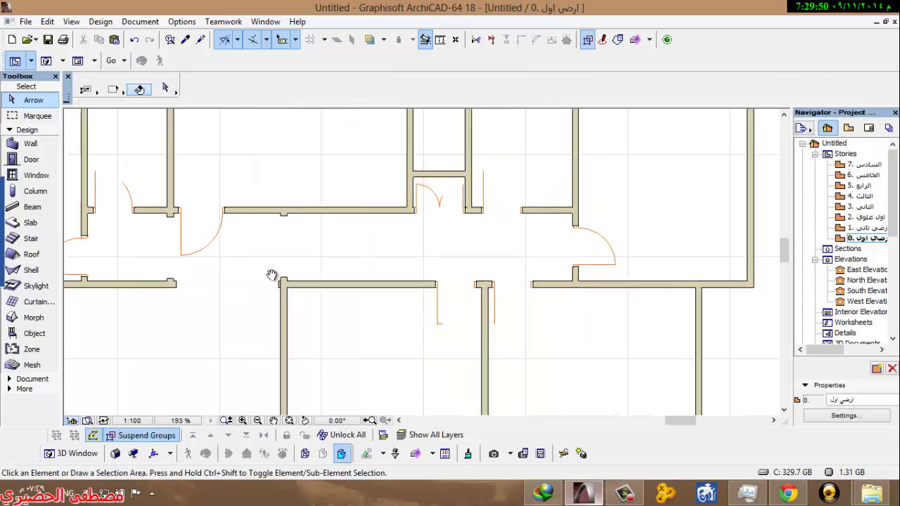
pyautogui.scroll(4, 422, 200)
pyautogui.scroll(-1, 436, 181)
pyautogui.scroll(2, 453, 173)
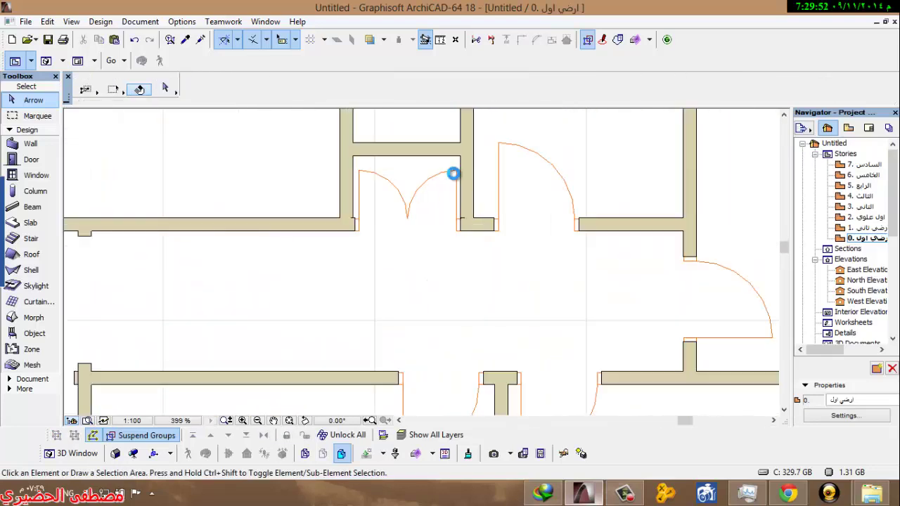
pyautogui.click(454, 173)
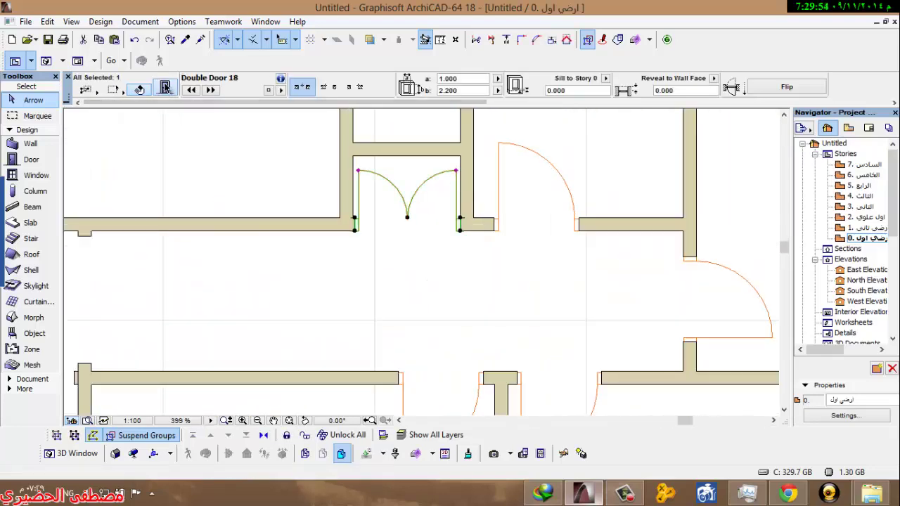
pyautogui.click(164, 86)
pyautogui.press('Escape')
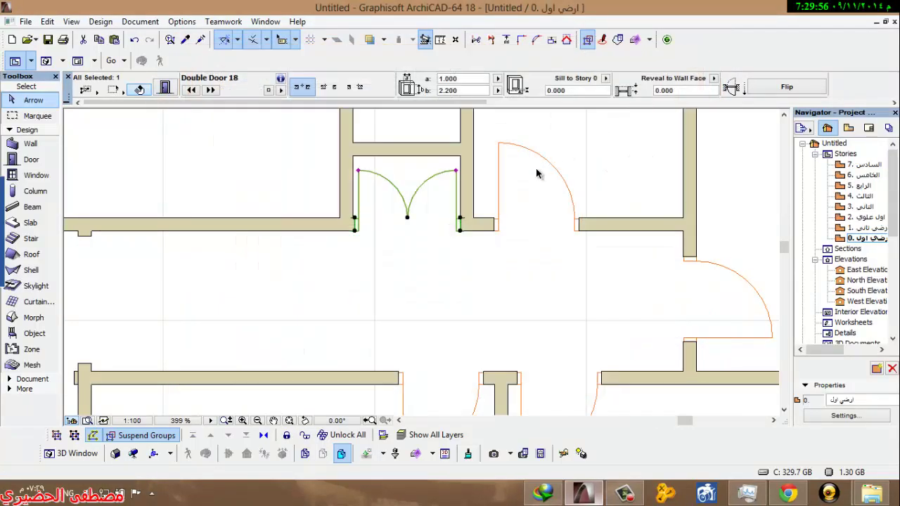
pyautogui.press('Delete')
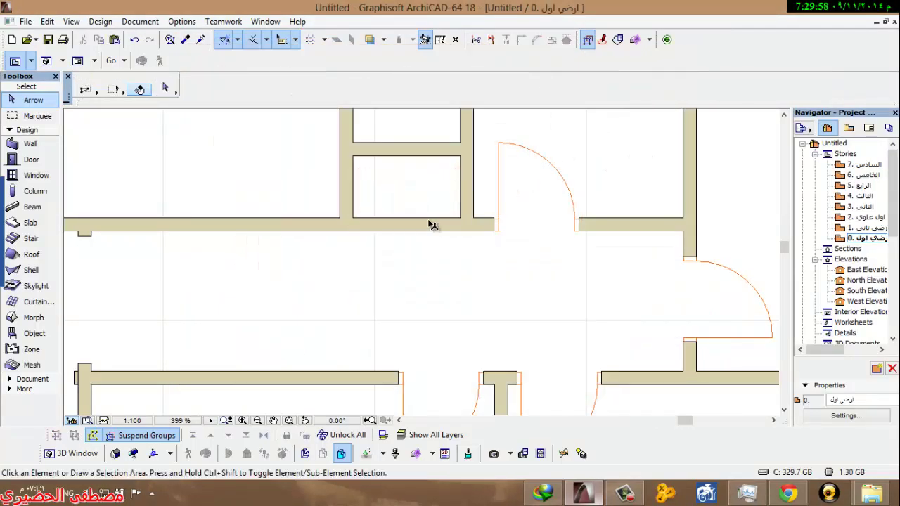
pyautogui.scroll(-6, 434, 221)
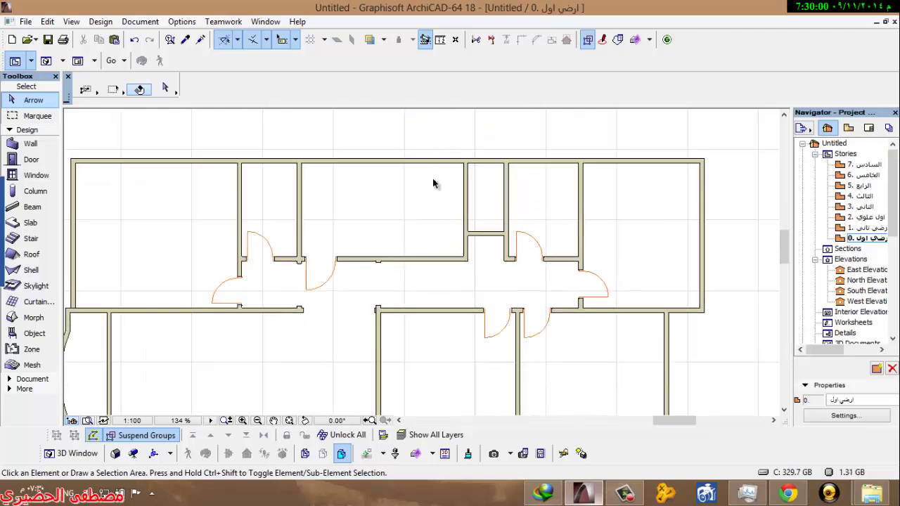
pyautogui.scroll(2, 379, 188)
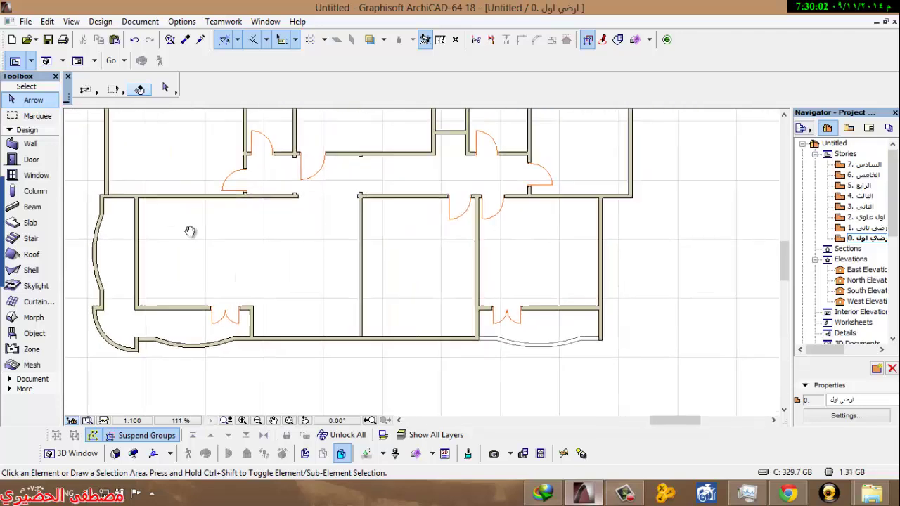
# Step: Mirror the door just left of the wall between the two lower rooms about its centre, so it hinges beside that wall
pyautogui.scroll(4, 412, 217)
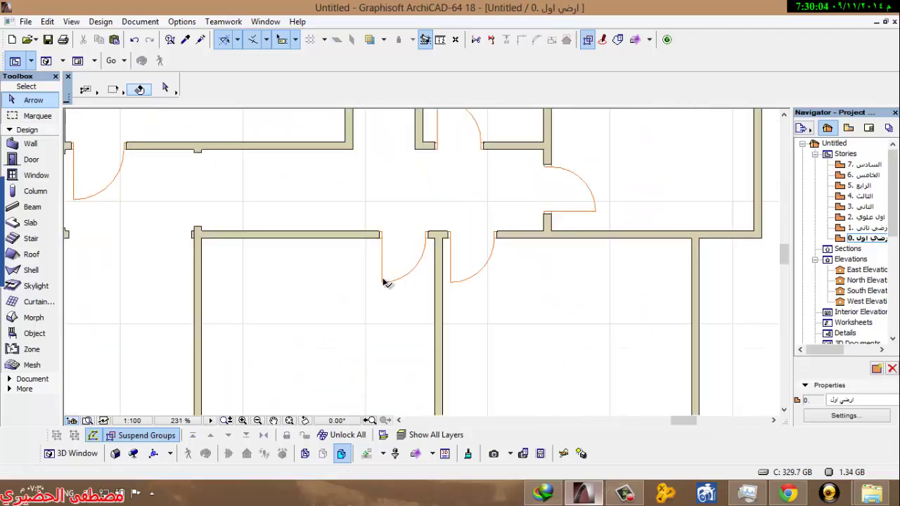
pyautogui.click(384, 279)
pyautogui.click(384, 284)
pyautogui.click(399, 287)
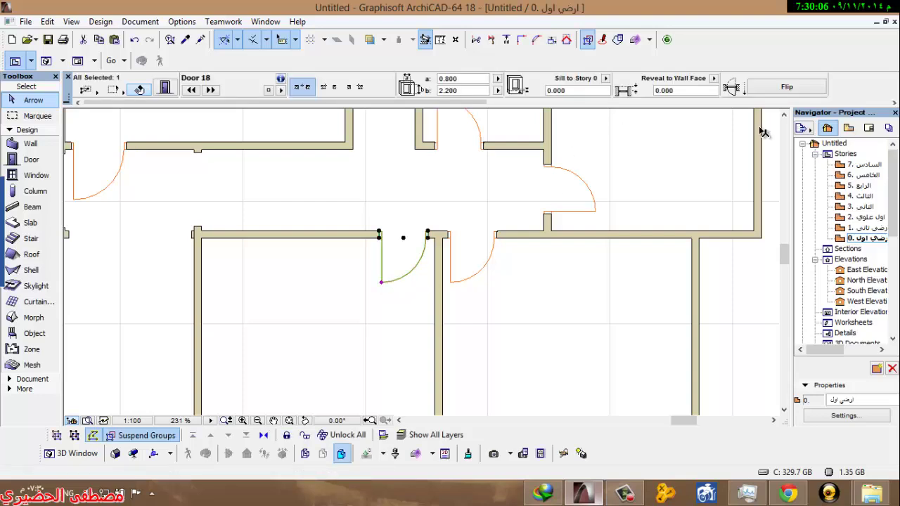
pyautogui.click(787, 87)
pyautogui.click(794, 87)
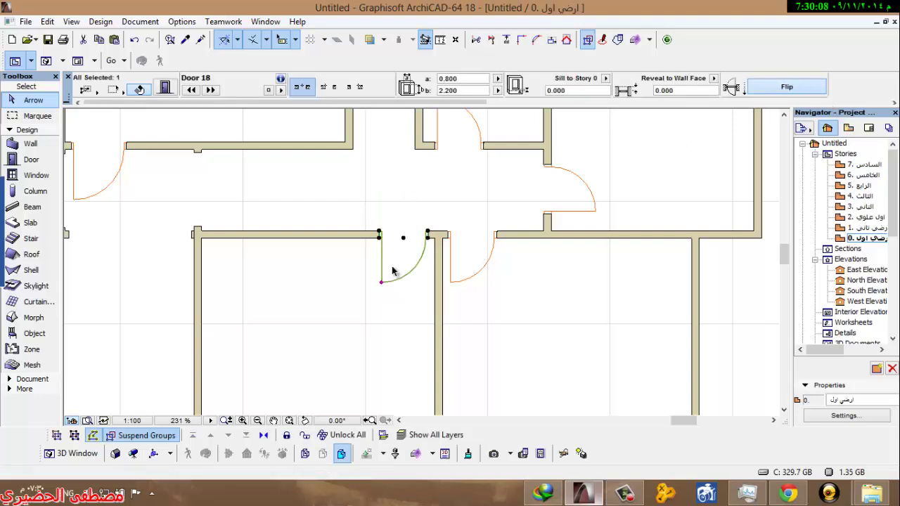
pyautogui.click(404, 238)
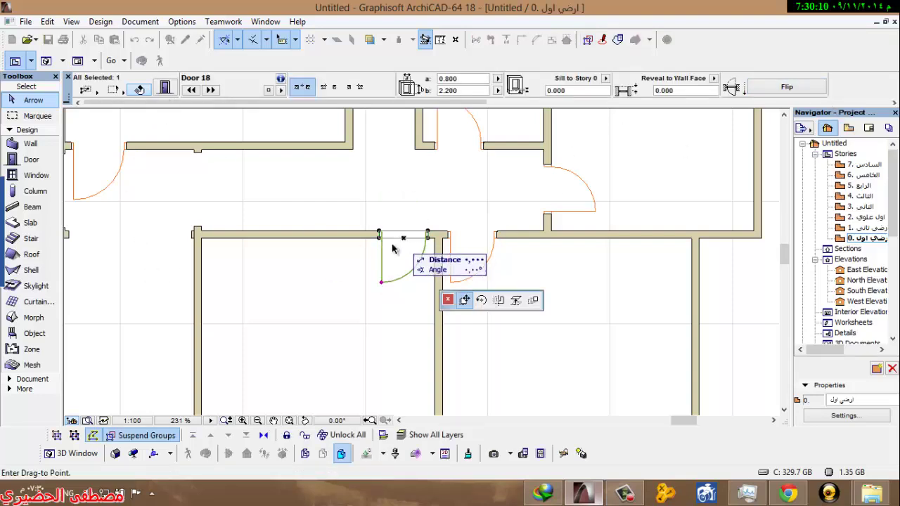
pyautogui.click(125, 97)
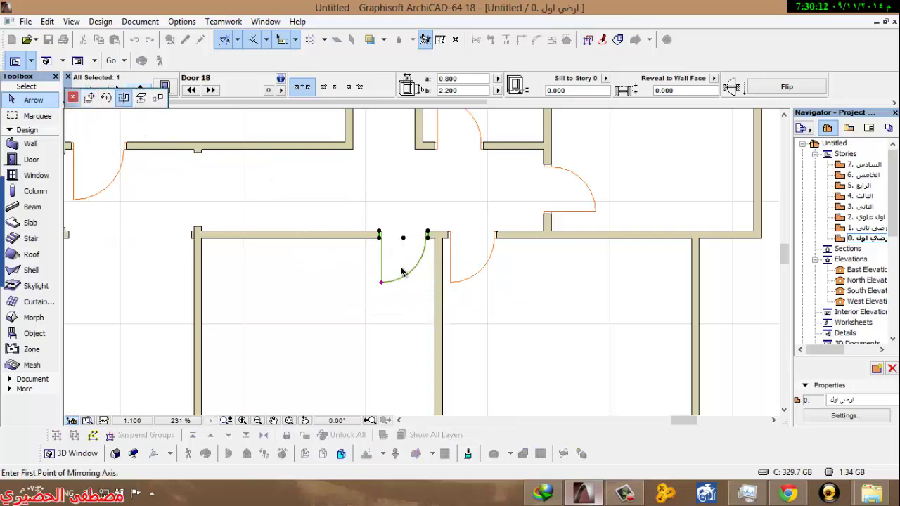
pyautogui.click(403, 238)
pyautogui.click(376, 349)
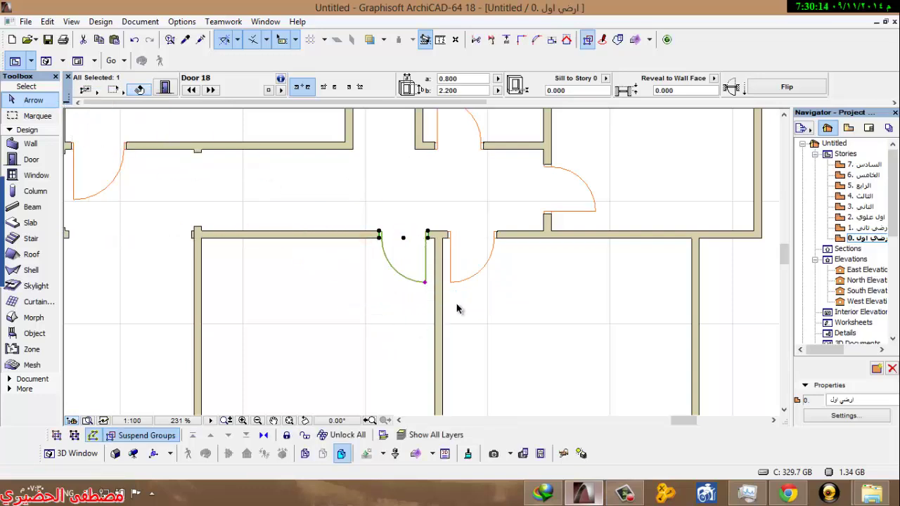
pyautogui.click(485, 308)
# Step: Open the default stair settings and choose the Stair TwoLandings 18 object
pyautogui.scroll(-4, 438, 269)
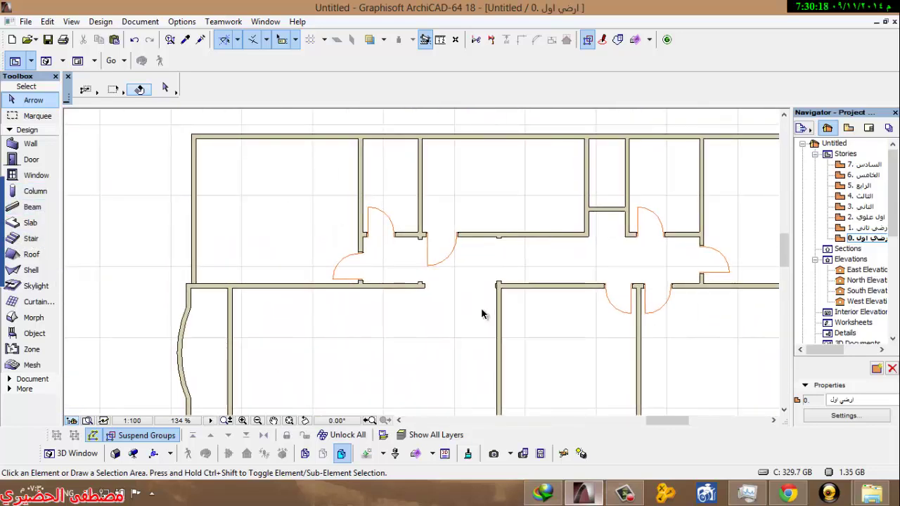
pyautogui.click(33, 240)
pyautogui.hotkey('ctrl', 't')
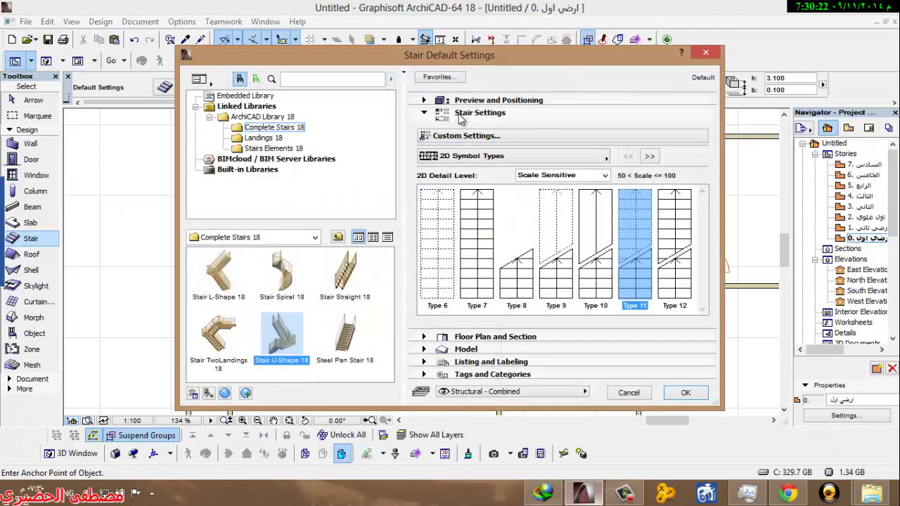
pyautogui.click(226, 333)
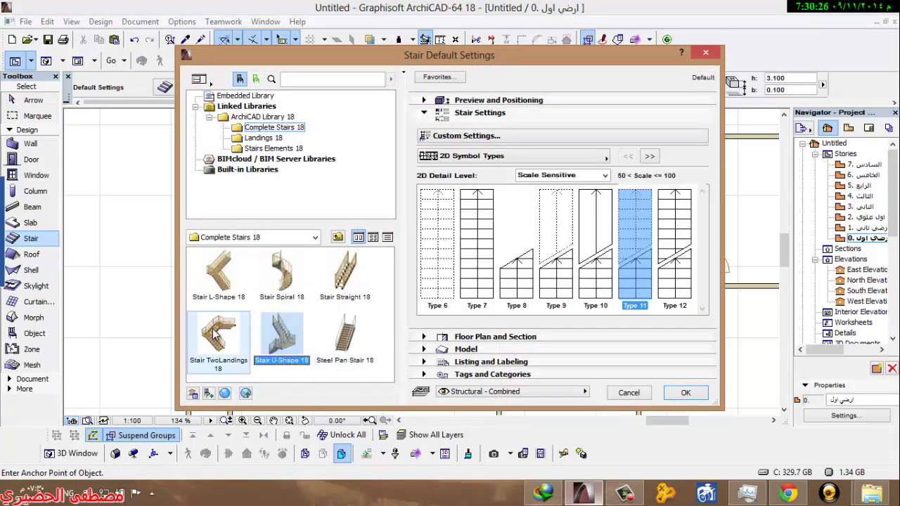
# Step: Set the stair's base elevation to 0, height to 3.400 m and rotation to 270°, and apply the settings
pyautogui.click(494, 103)
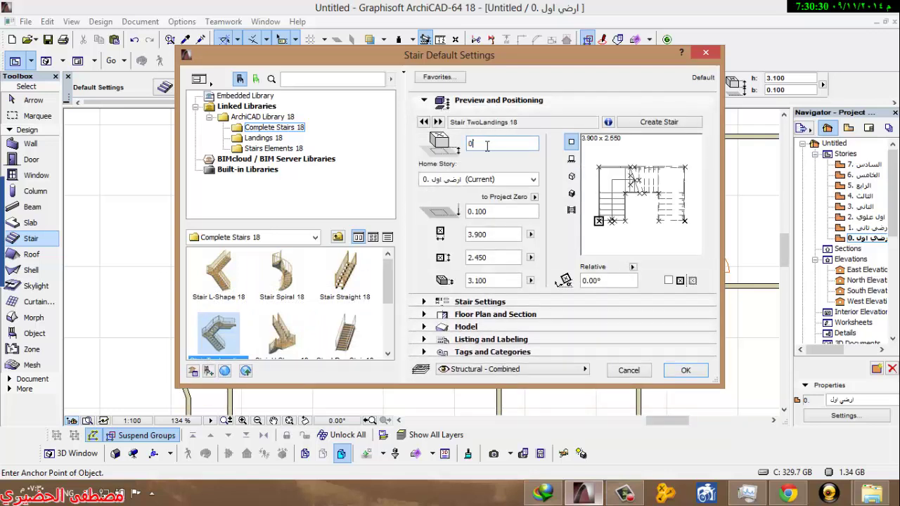
pyautogui.doubleClick(482, 259)
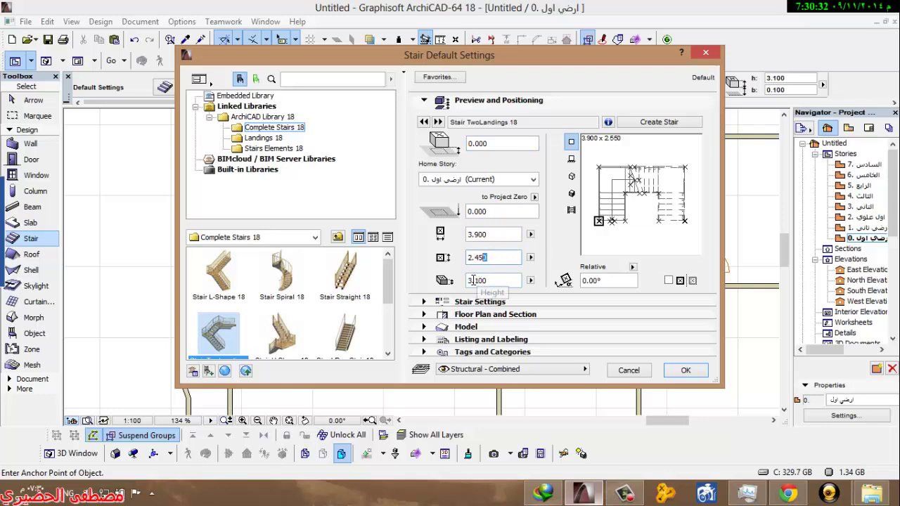
pyautogui.doubleClick(479, 280)
pyautogui.write('4')
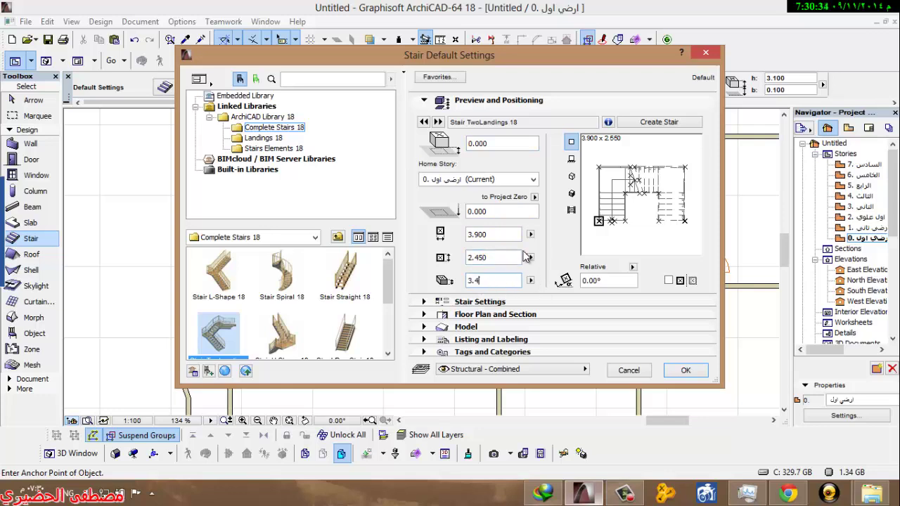
pyautogui.click(507, 261)
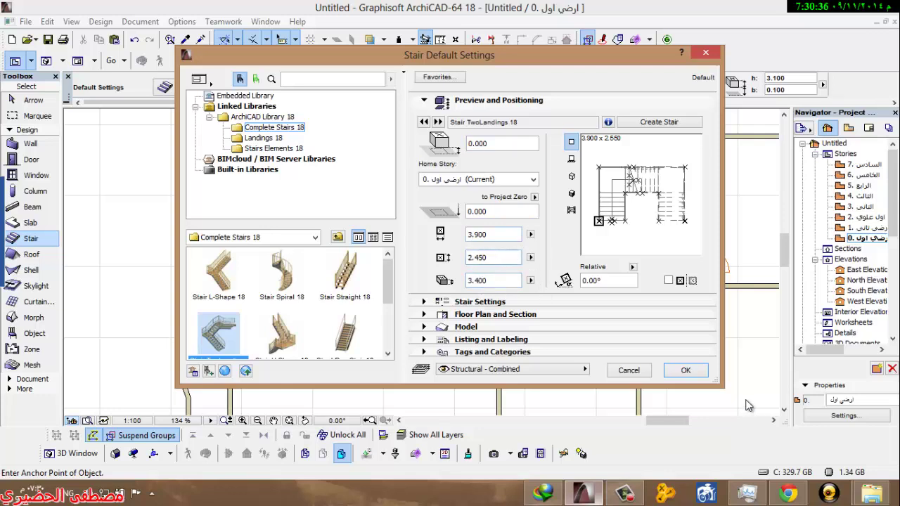
pyautogui.moveTo(582, 191); pyautogui.dragTo(672, 196)
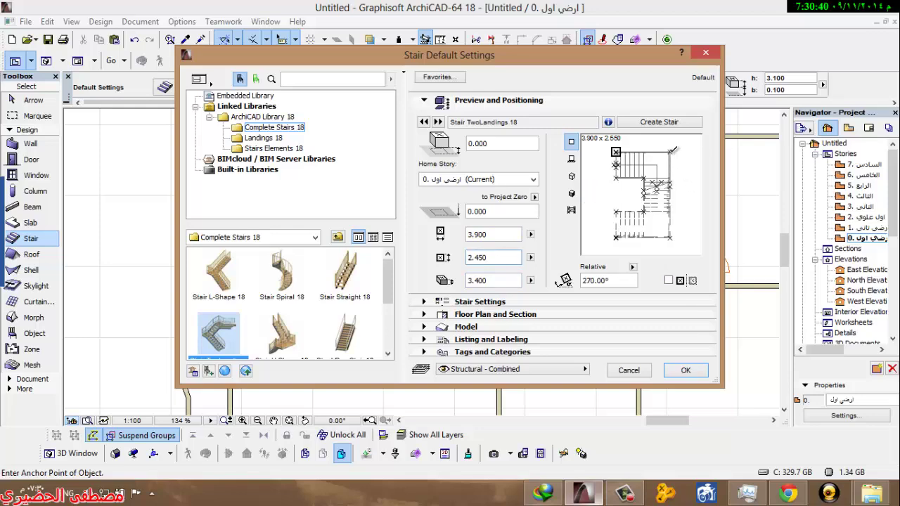
pyautogui.click(687, 374)
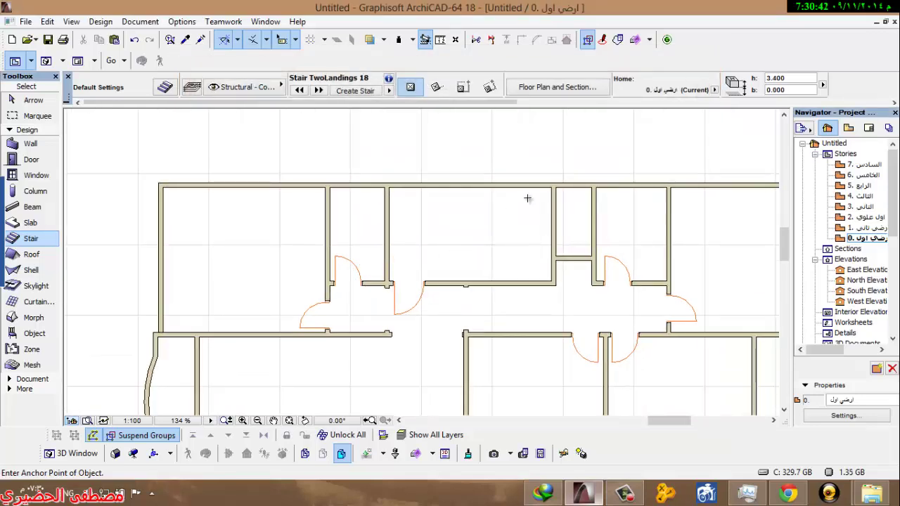
# Step: Place the two-landing stair with its anchor in the upper-right inner corner of the central room
pyautogui.click(550, 190)
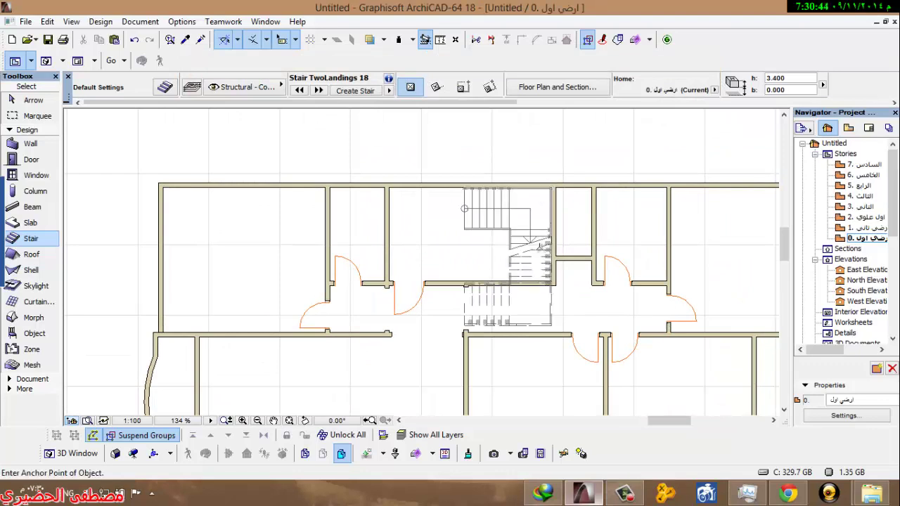
pyautogui.scroll(1, 433, 294)
pyautogui.moveTo(433, 293); pyautogui.dragTo(396, 271, button='middle')
pyautogui.press('Escape')
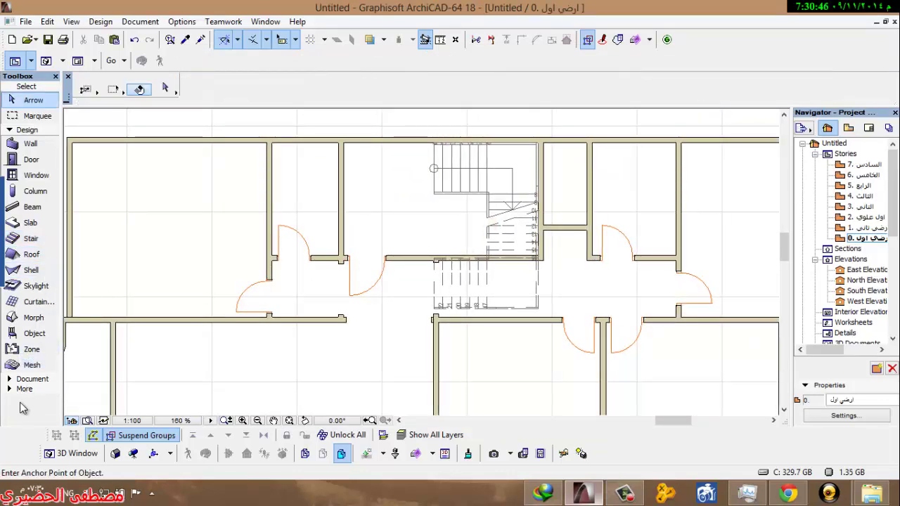
# Step: Activate the Line tool and display the Drafting Aids controls
pyautogui.click(28, 389)
pyautogui.click(28, 140)
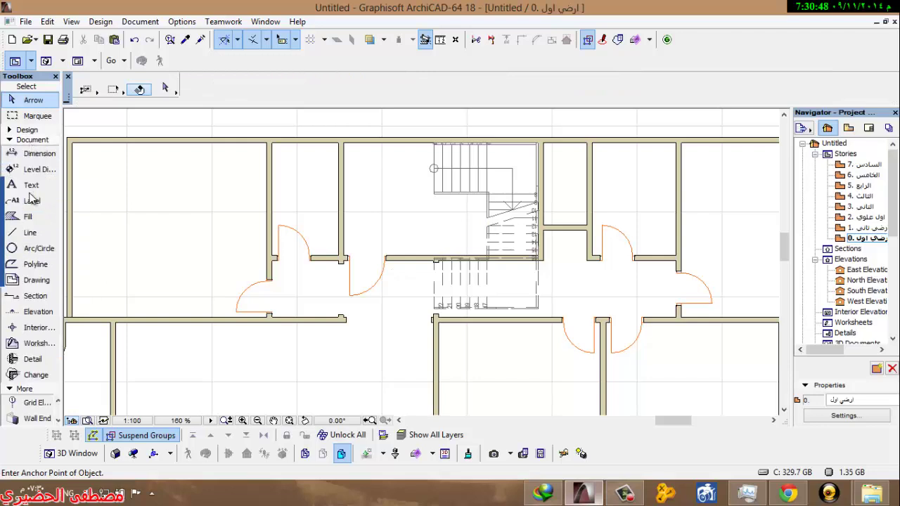
pyautogui.click(28, 235)
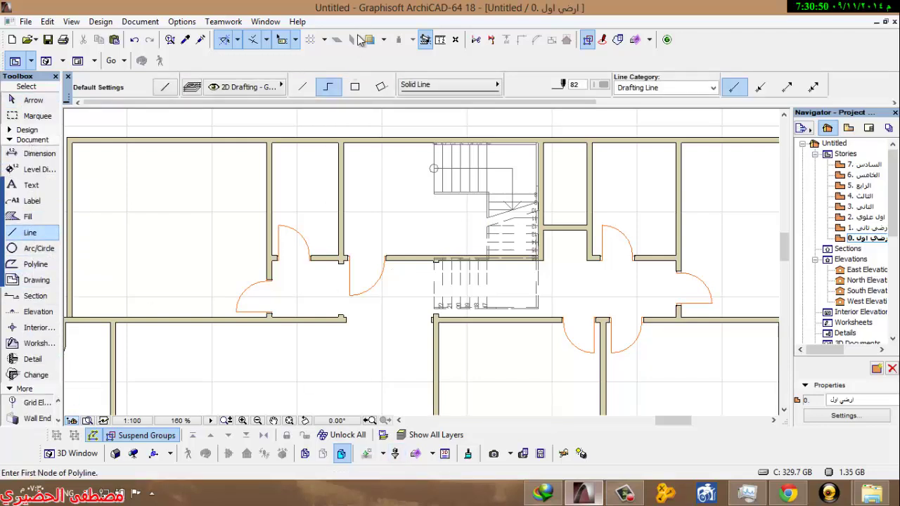
pyautogui.rightClick(351, 67)
pyautogui.click(398, 165)
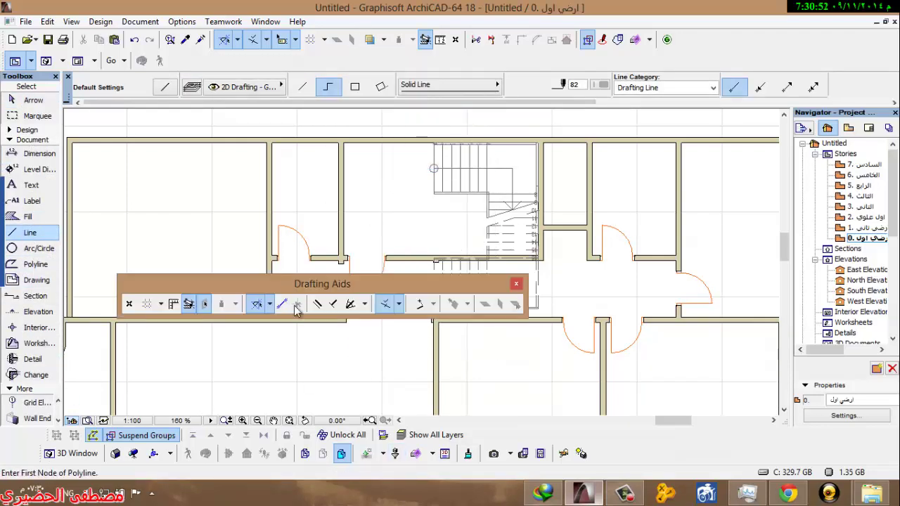
pyautogui.click(318, 304)
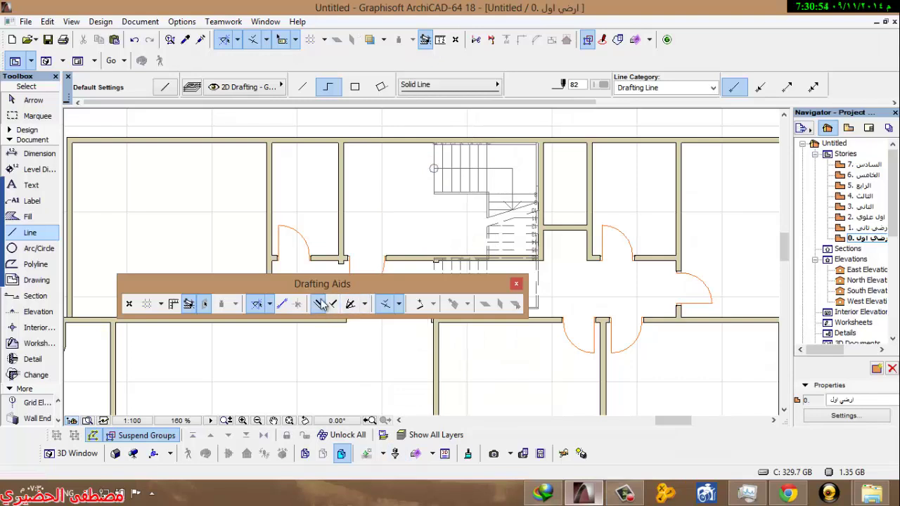
pyautogui.scroll(3, 335, 254)
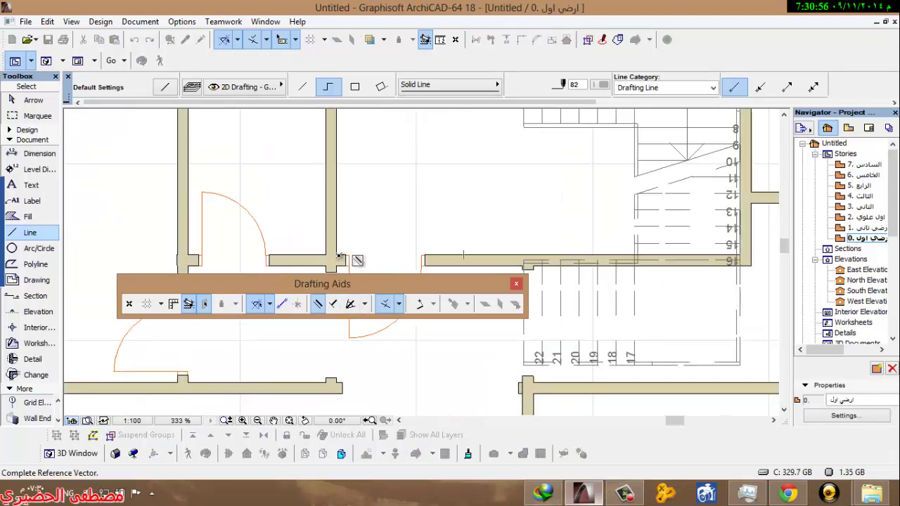
pyautogui.click(337, 255)
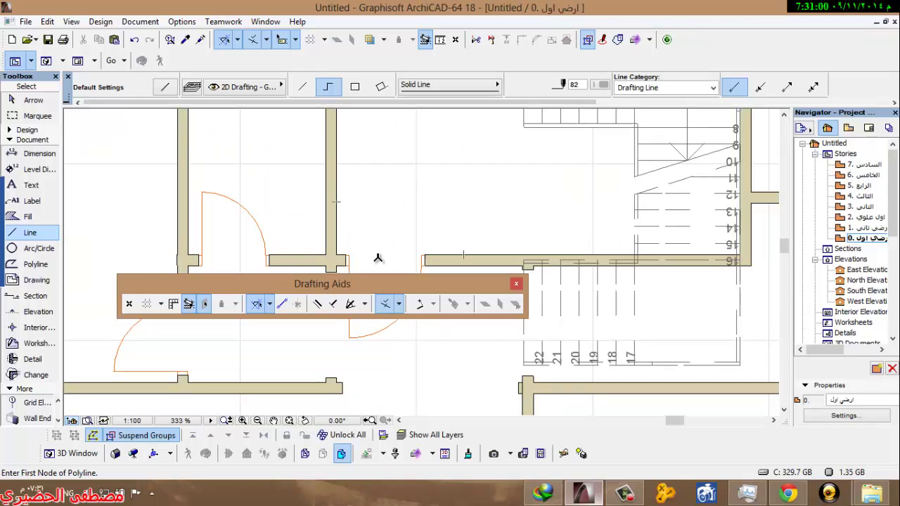
# Step: Try to draw a polyline with the Offset Constraint, going out from the stair room's left wall and down past its lower wall
pyautogui.click(365, 305)
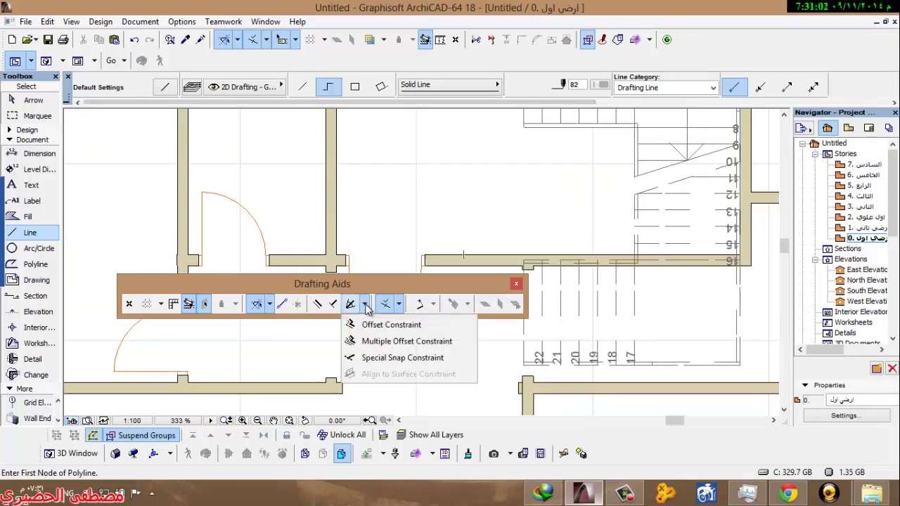
pyautogui.click(366, 325)
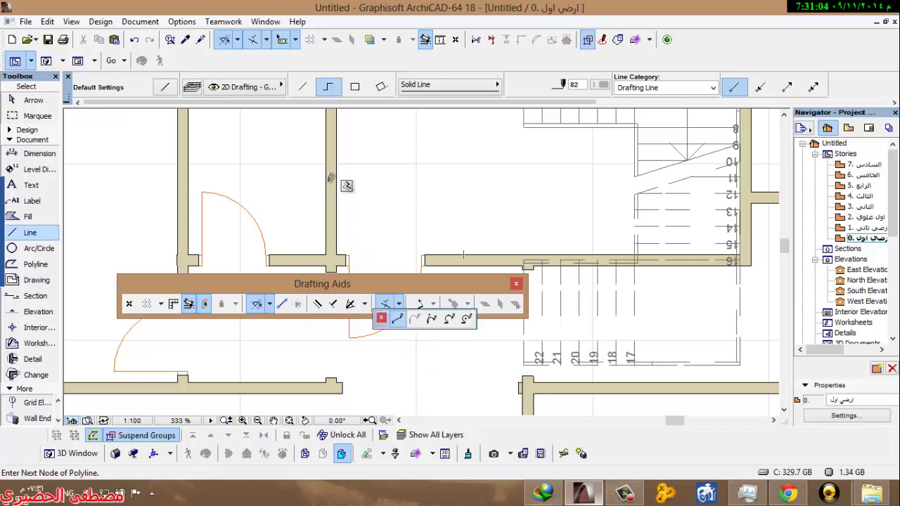
pyautogui.click(337, 141)
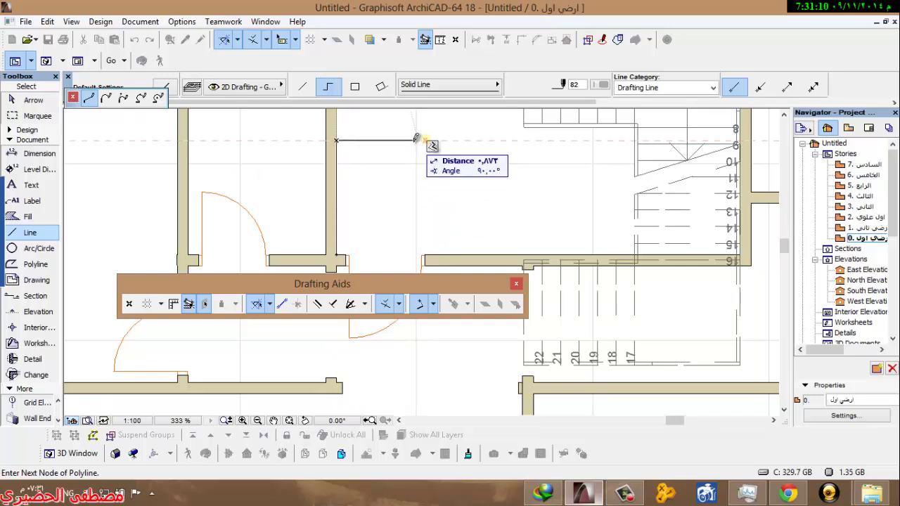
pyautogui.press('Tab')
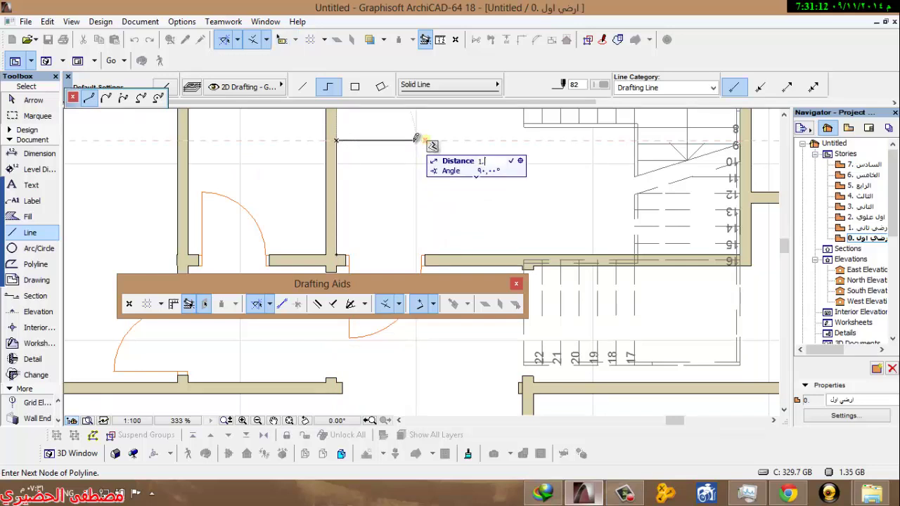
pyautogui.press('Return')
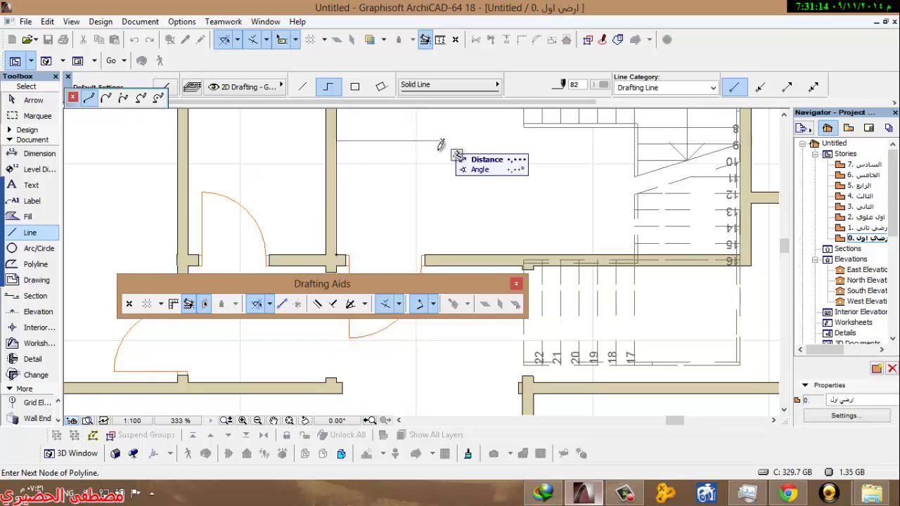
pyautogui.moveTo(462, 252); pyautogui.dragTo(438, 201, button='middle')
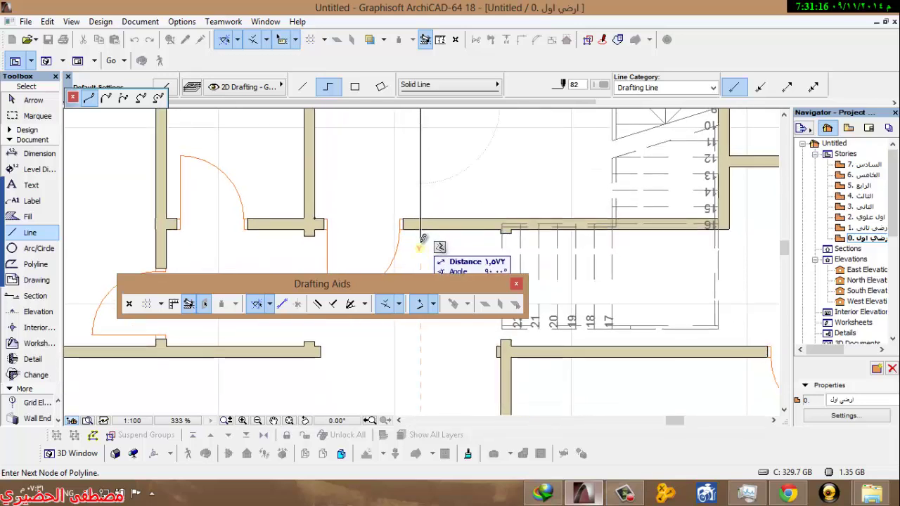
pyautogui.moveTo(424, 167); pyautogui.dragTo(383, 178, button='middle')
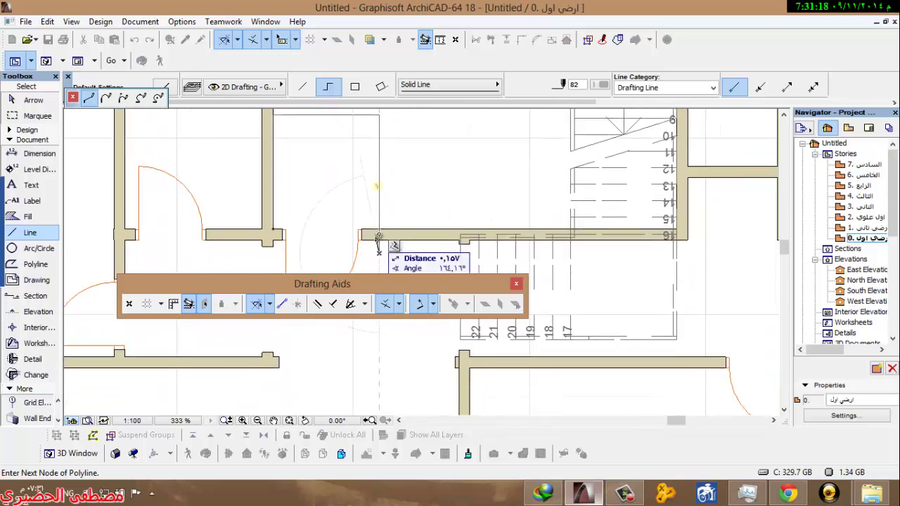
pyautogui.doubleClick(379, 240)
pyautogui.click(384, 243)
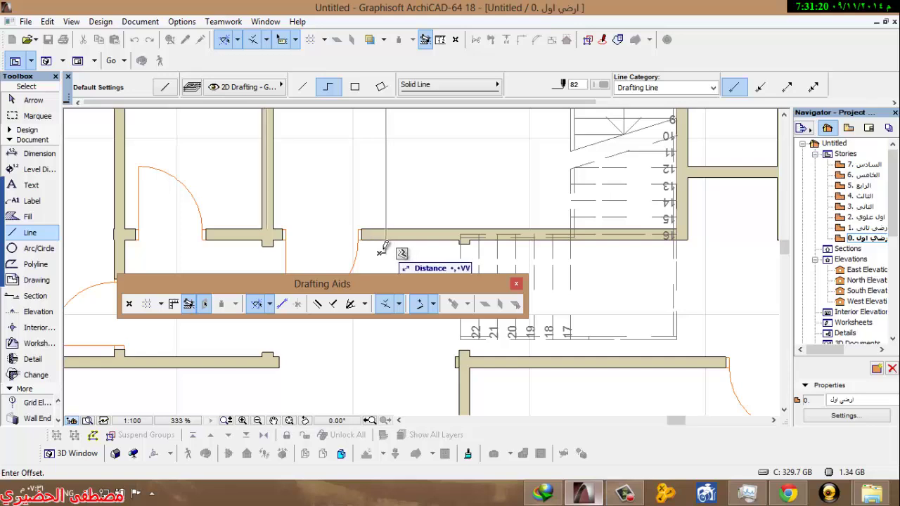
pyautogui.click(273, 229)
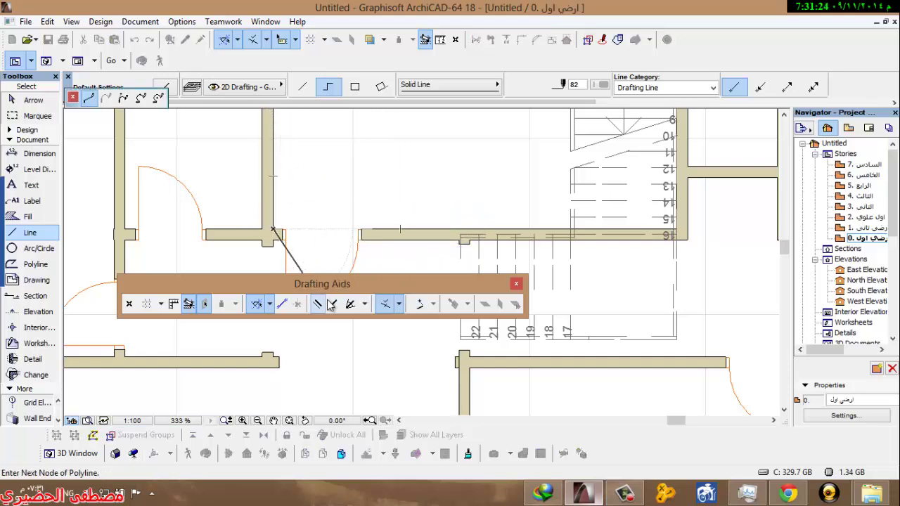
pyautogui.click(384, 311)
pyautogui.click(373, 324)
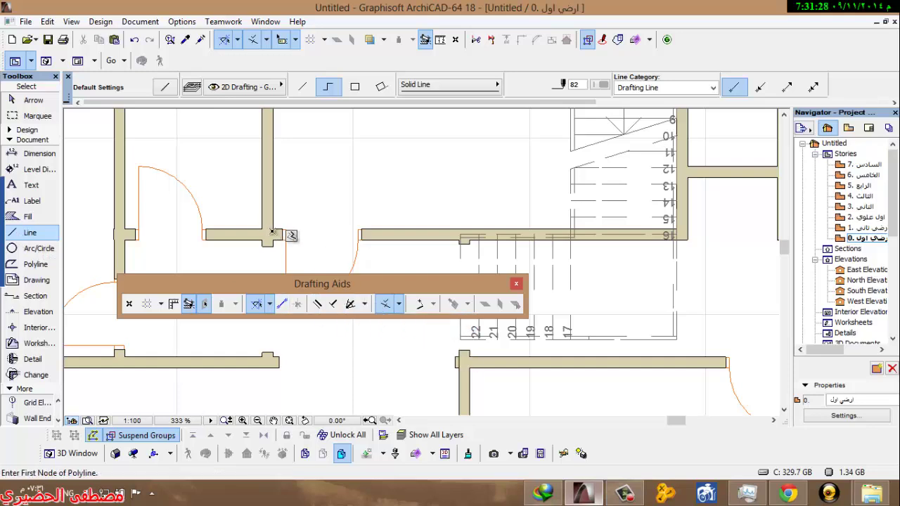
# Step: Draw a guide line parallel to the stair room's left wall, starting from its lower inner corner and offset 1.2 m inward
pyautogui.click(273, 229)
pyautogui.moveTo(276, 197); pyautogui.dragTo(261, 261, button='middle')
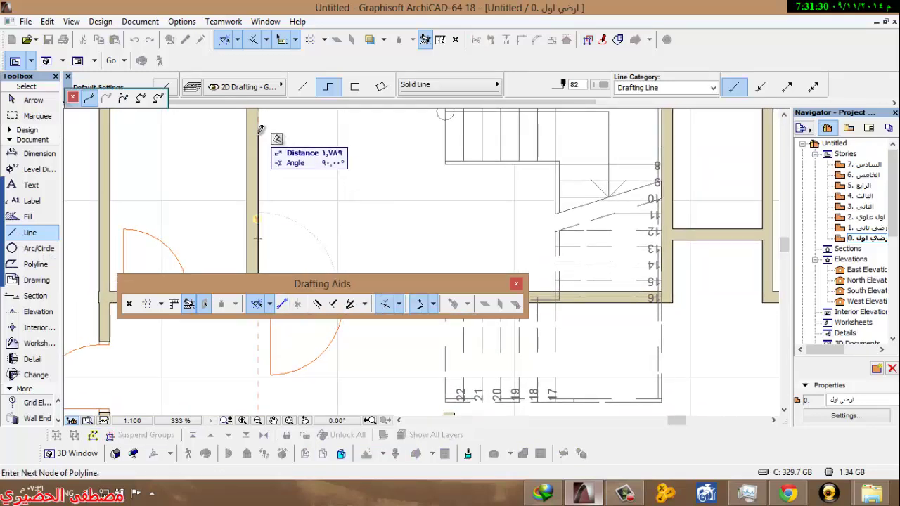
pyautogui.doubleClick(259, 133)
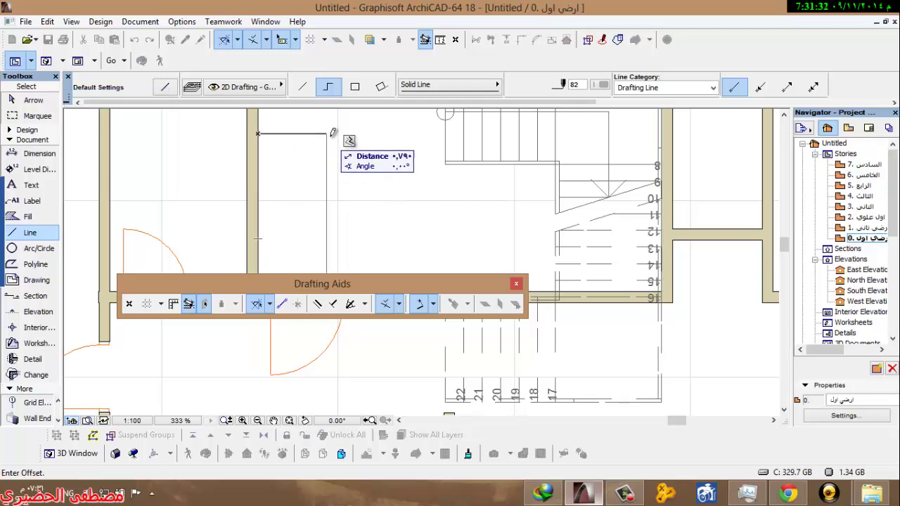
pyautogui.write('1.2')
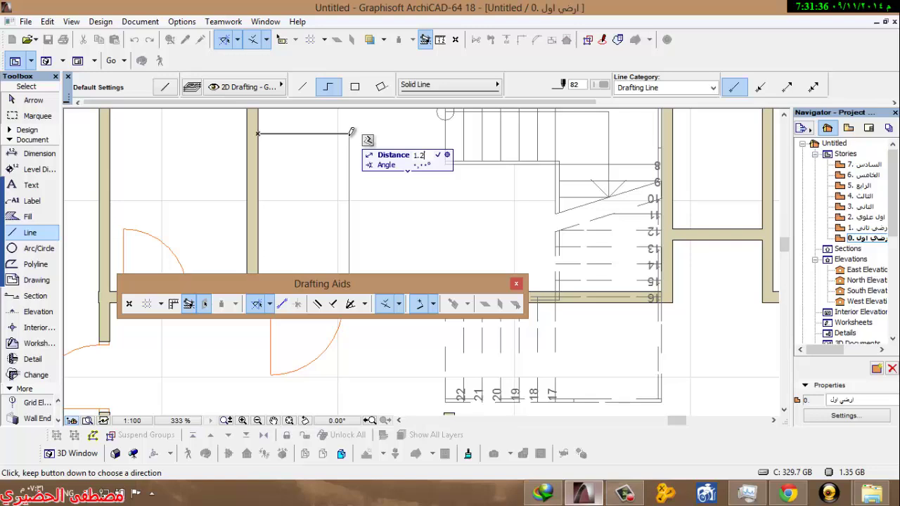
pyautogui.press('Return')
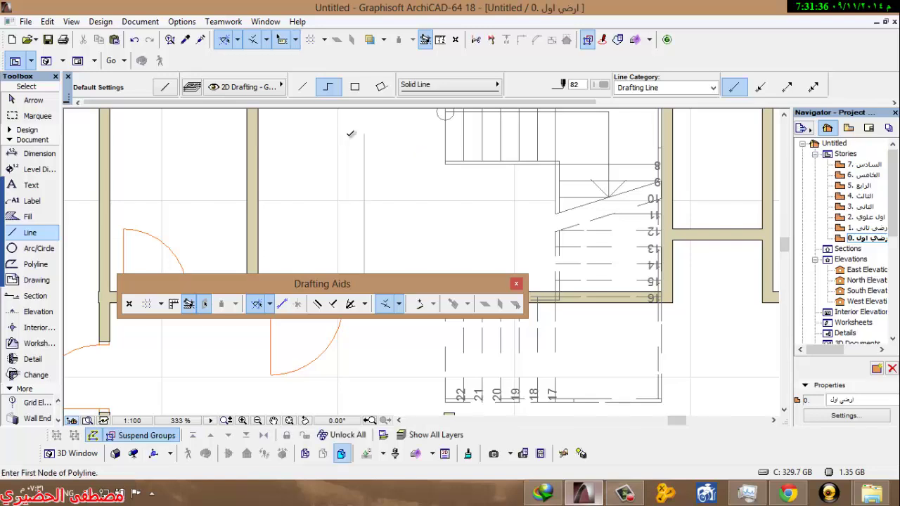
pyautogui.press('Escape')
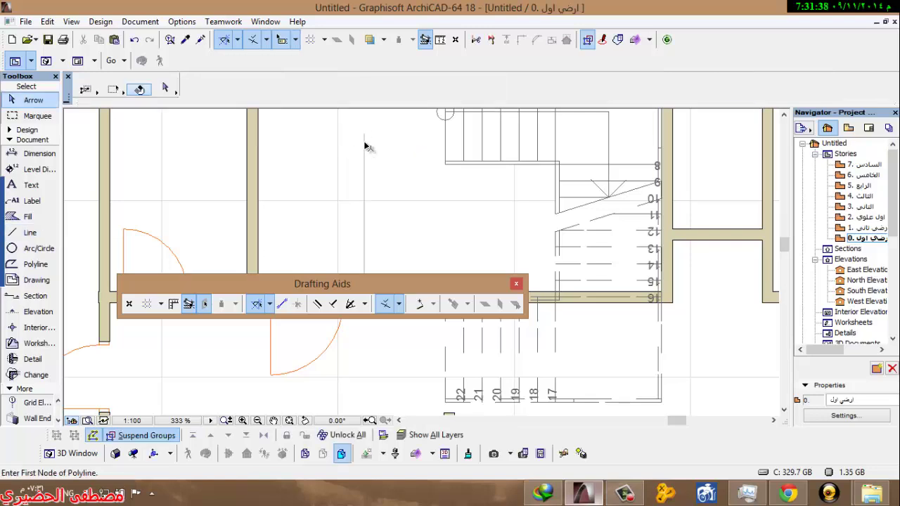
# Step: Stretch the two-landing stair's lower-right corner up to the inner side of the stair room's lower wall
pyautogui.click(364, 146)
pyautogui.scroll(-4, 364, 146)
pyautogui.click(377, 169)
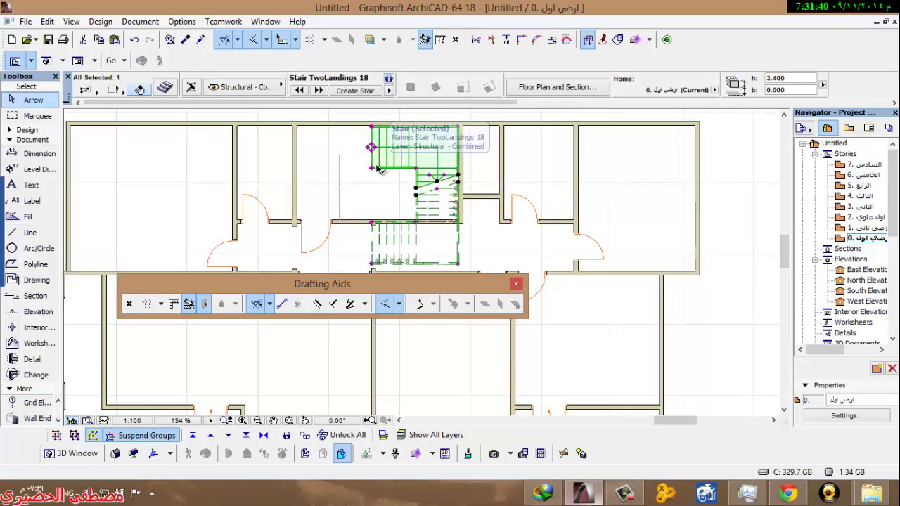
pyautogui.scroll(5, 368, 147)
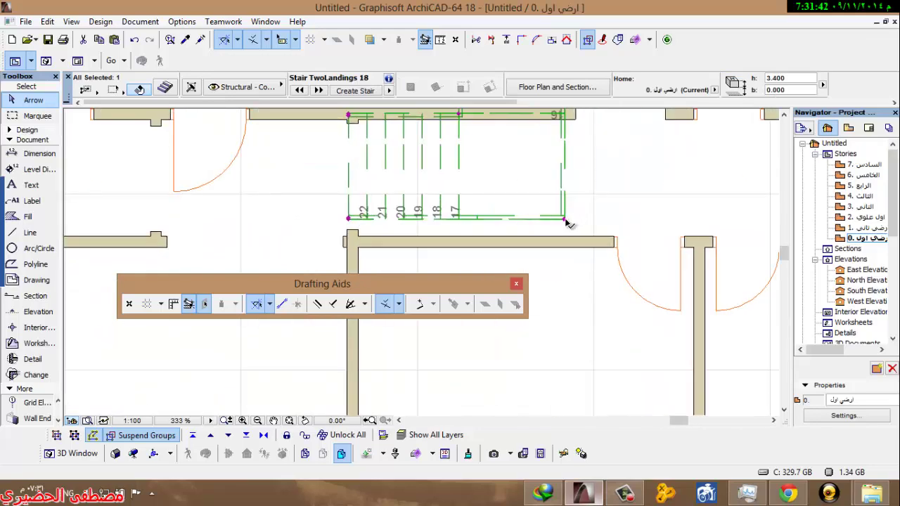
pyautogui.click(565, 219)
pyautogui.moveTo(486, 161); pyautogui.dragTo(369, 251, button='middle')
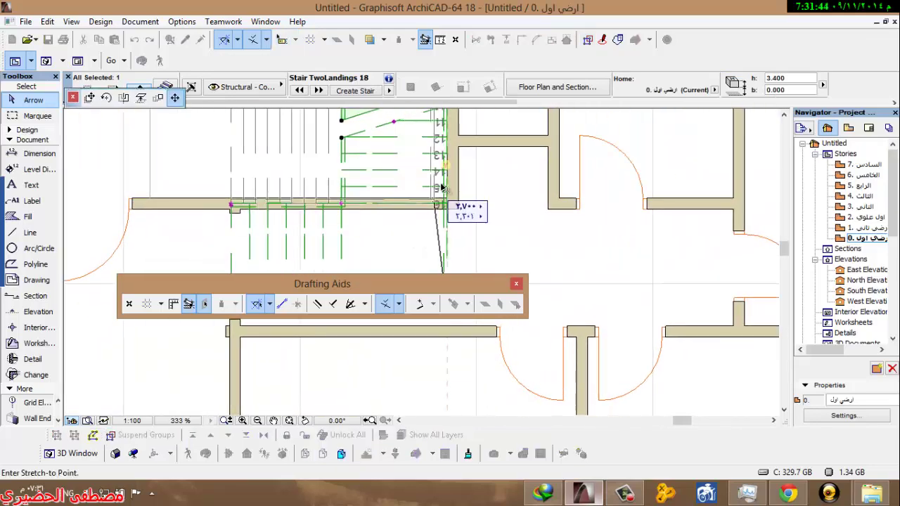
pyautogui.click(445, 203)
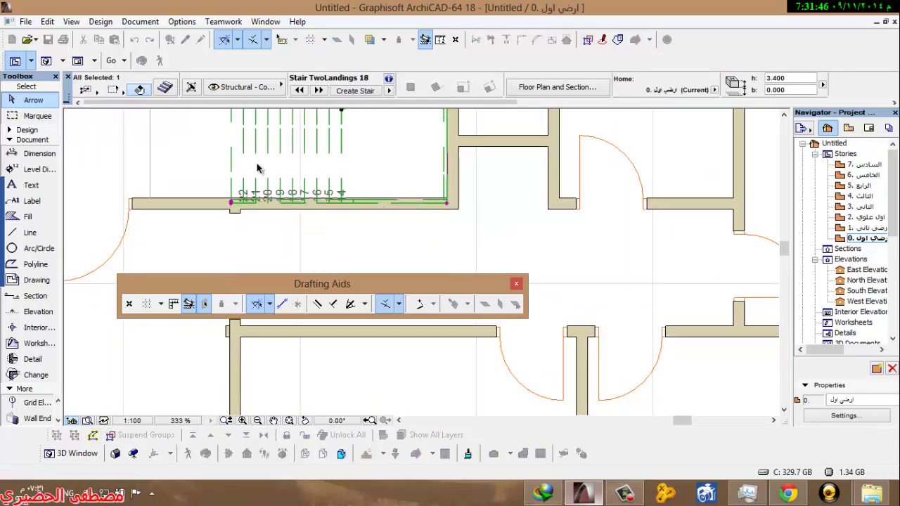
# Step: Stretch the stair's lower-left corner outward to the guide line near the room's left wall
pyautogui.scroll(-3, 257, 203)
pyautogui.click(254, 222)
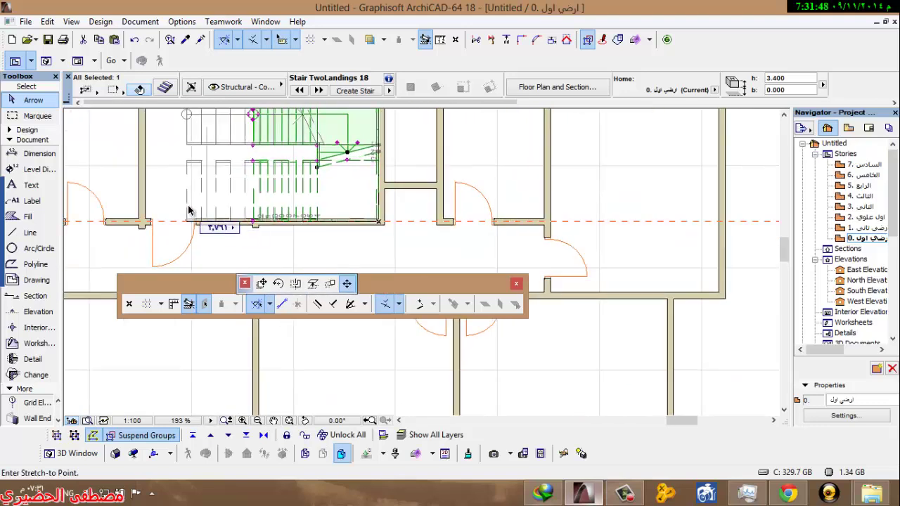
pyautogui.click(209, 215)
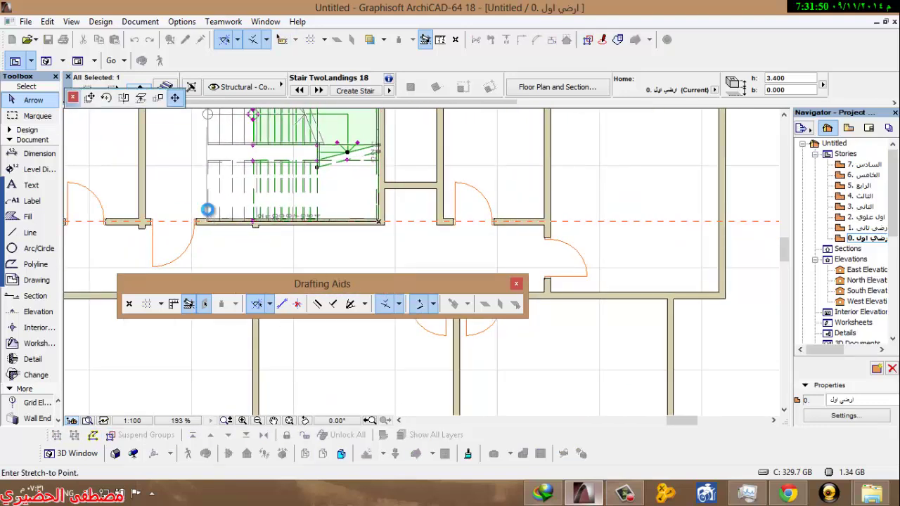
# Step: Try to stretch the stair's lower-right corner onto the inner face of the lower wall
pyautogui.rightClick(307, 185)
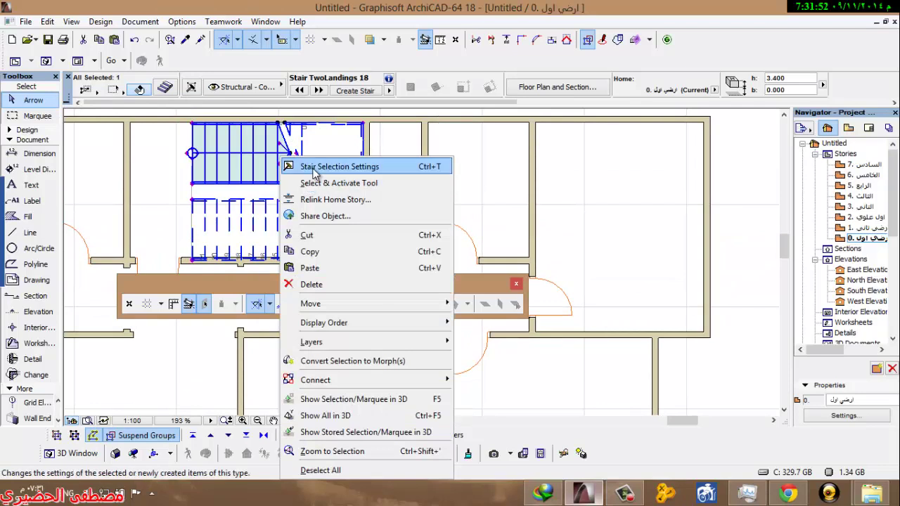
pyautogui.click(249, 198)
pyautogui.scroll(5, 365, 252)
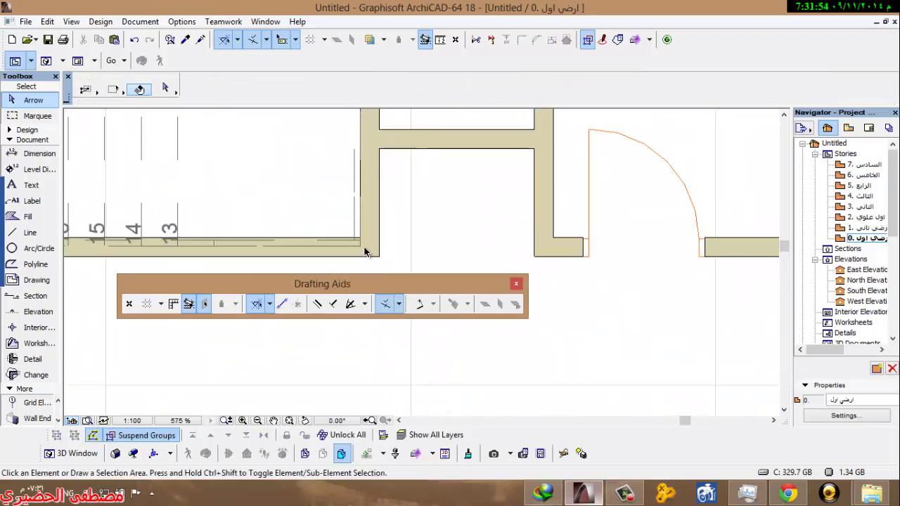
pyautogui.click(362, 245)
pyautogui.click(360, 245)
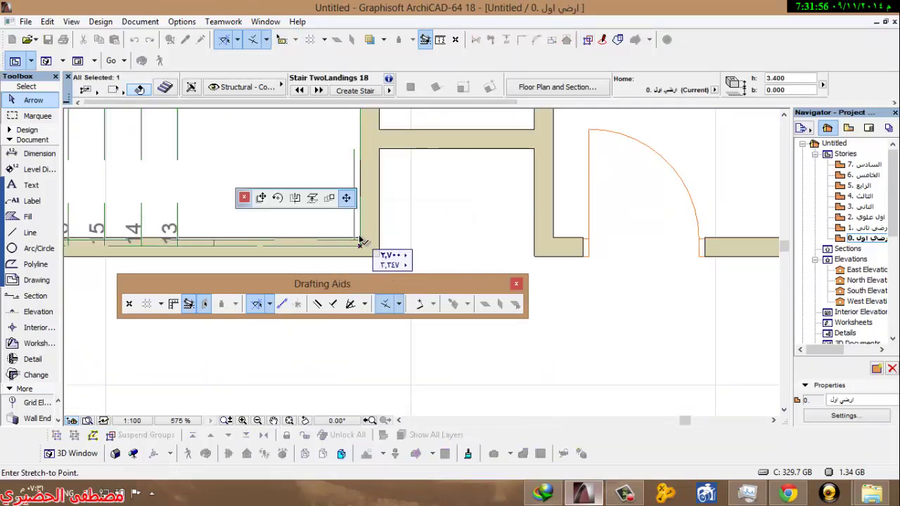
pyautogui.click(364, 238)
# Step: Set the stair's flight width to 1.1 m in its full parameter list and apply it
pyautogui.rightClick(304, 158)
pyautogui.click(351, 174)
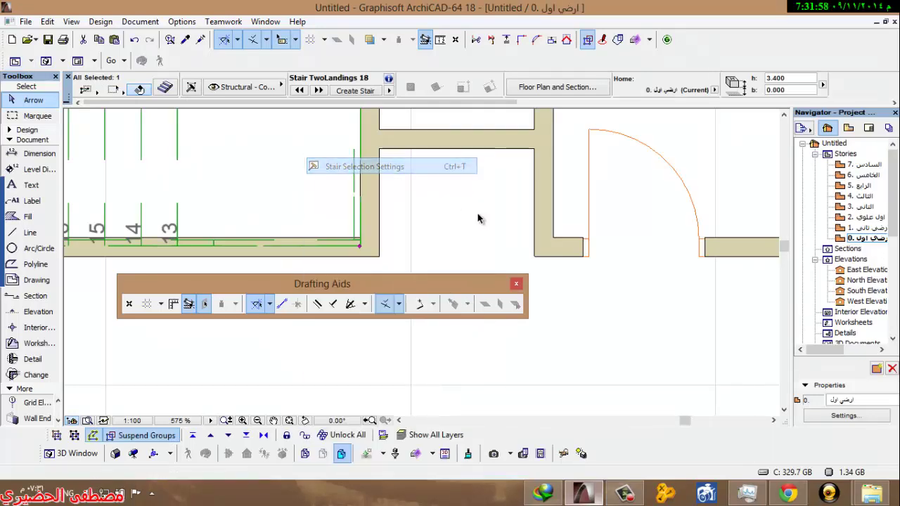
pyautogui.click(480, 301)
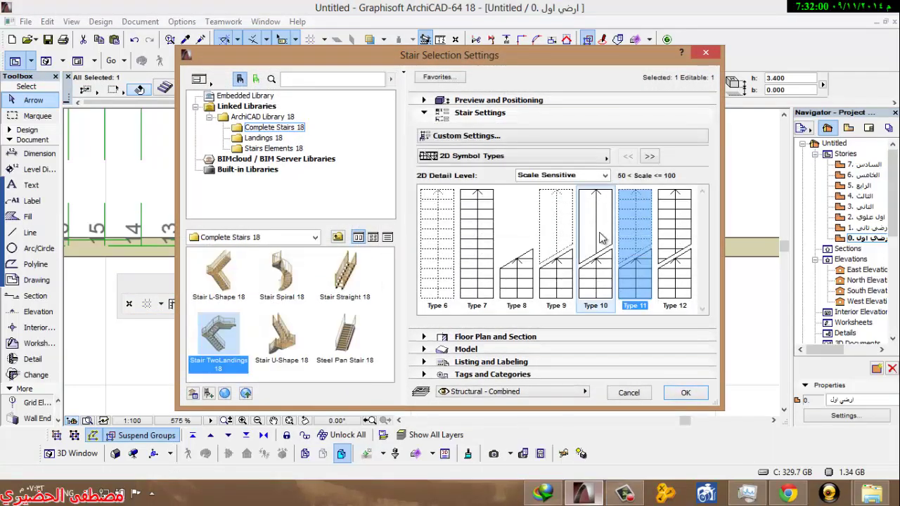
pyautogui.click(659, 134)
pyautogui.click(758, 147)
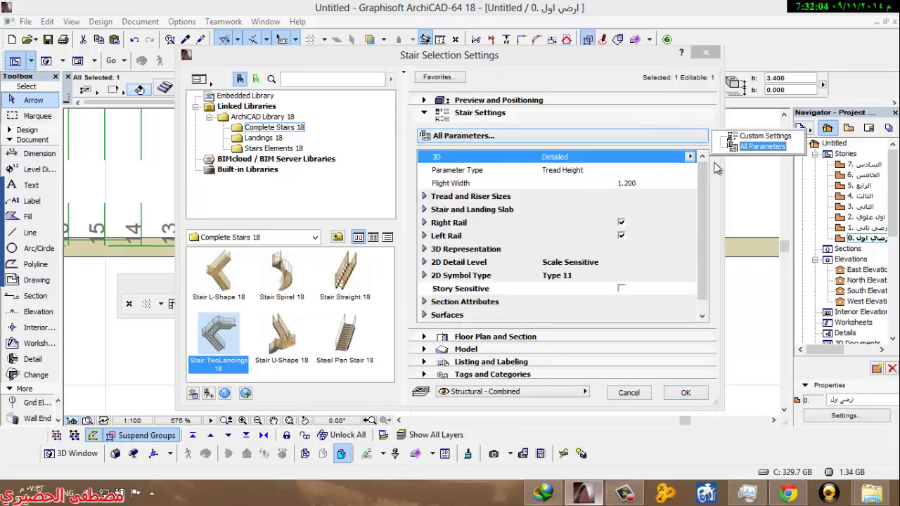
pyautogui.click(626, 183)
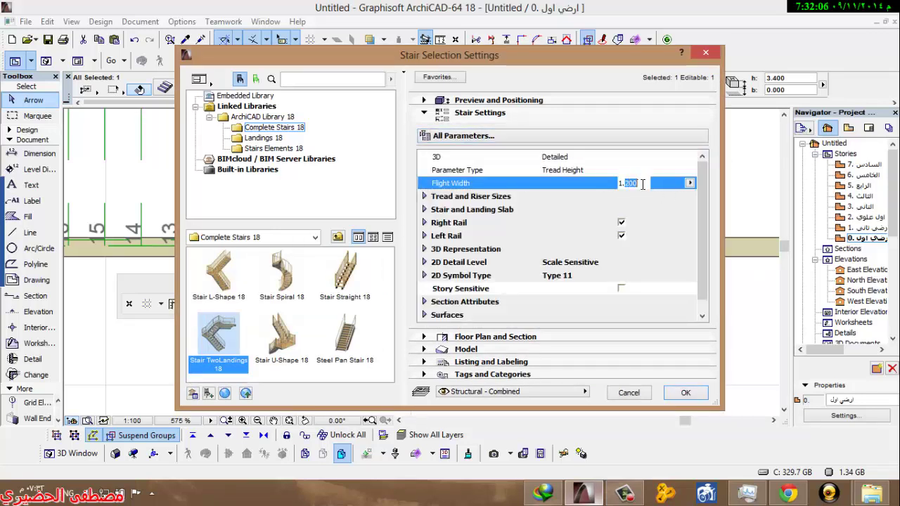
pyautogui.write('1.1')
pyautogui.click(686, 391)
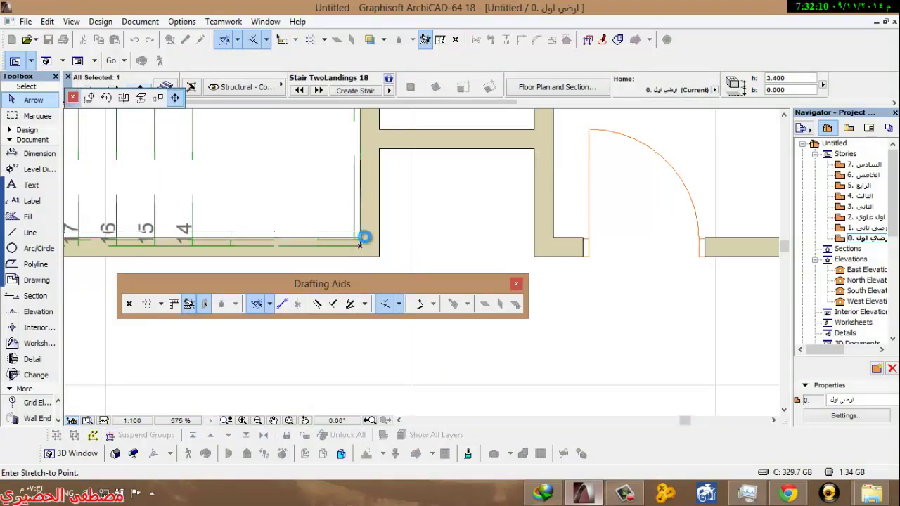
# Step: Stretch the narrowed stair's lower-right corner to meet the room's lower-right inner corner exactly
pyautogui.click(360, 237)
pyautogui.scroll(-7, 345, 226)
pyautogui.moveTo(221, 183); pyautogui.dragTo(255, 193, button='middle')
pyautogui.scroll(2, 255, 190)
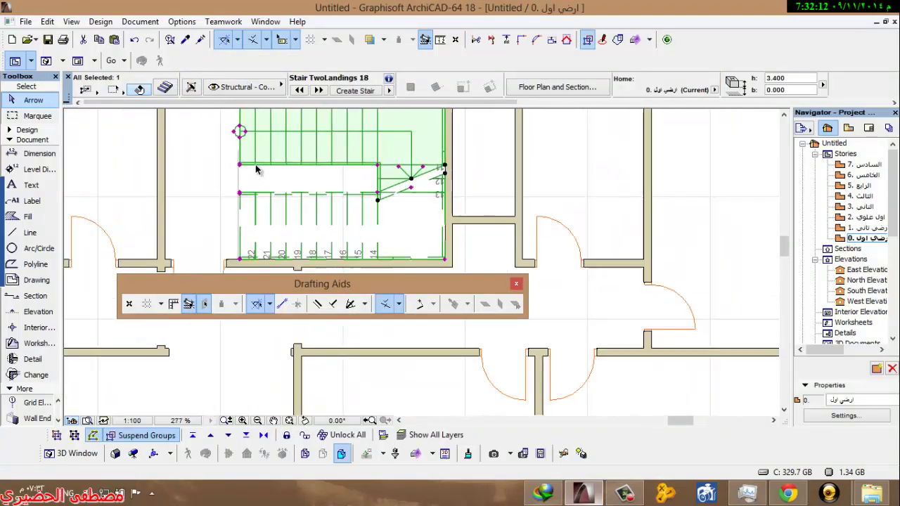
pyautogui.scroll(-1, 257, 169)
pyautogui.scroll(2, 236, 197)
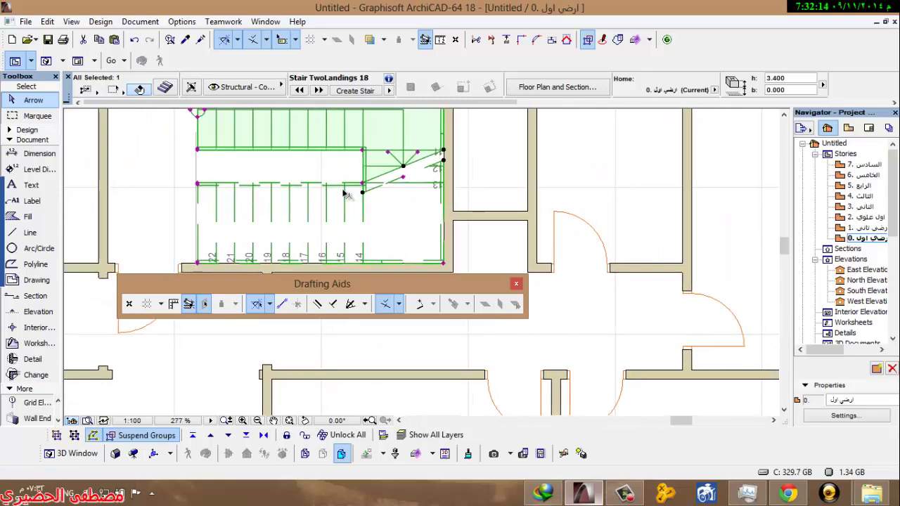
# Step: Set the stair's preferred tread height to 0.16 m under Tread and Riser Sizes and apply it
pyautogui.scroll(3, 196, 211)
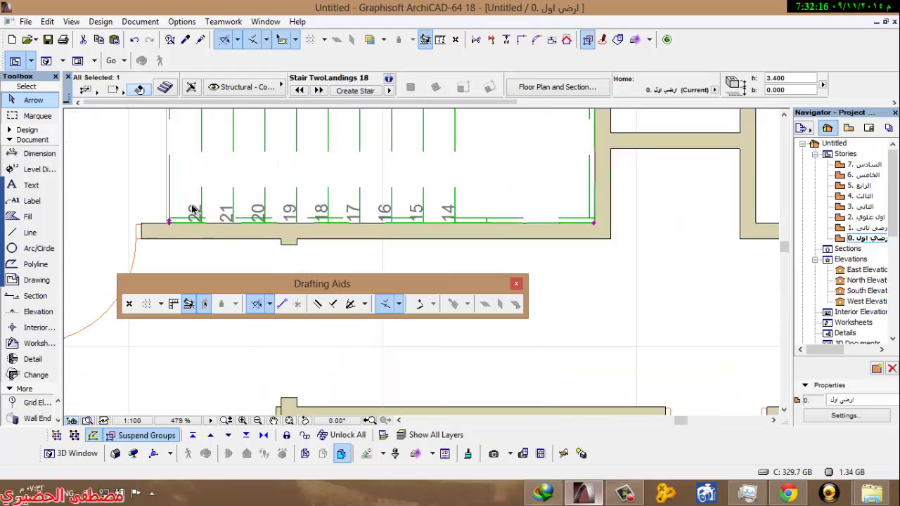
pyautogui.rightClick(228, 159)
pyautogui.click(302, 171)
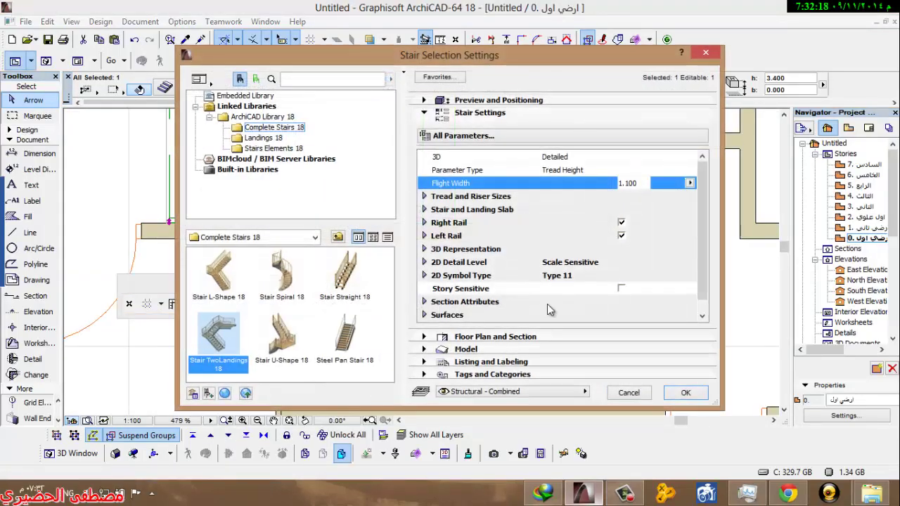
pyautogui.click(431, 197)
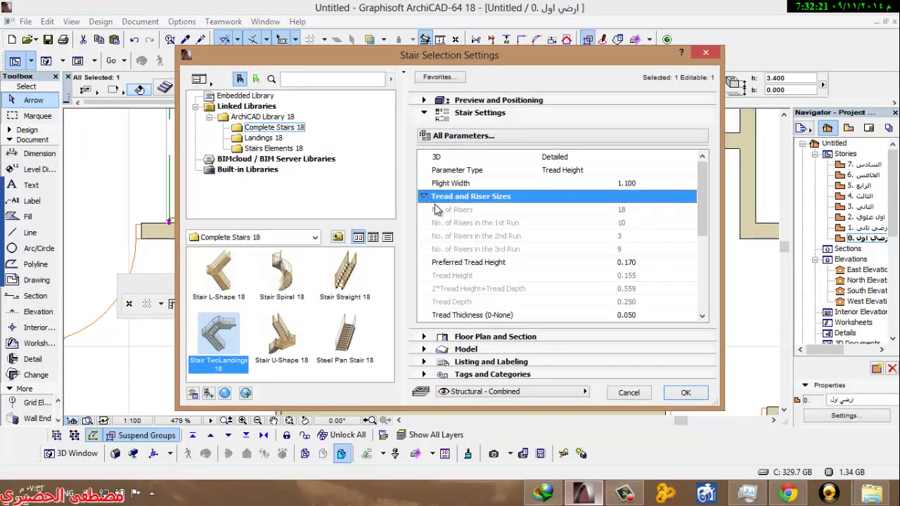
pyautogui.click(629, 262)
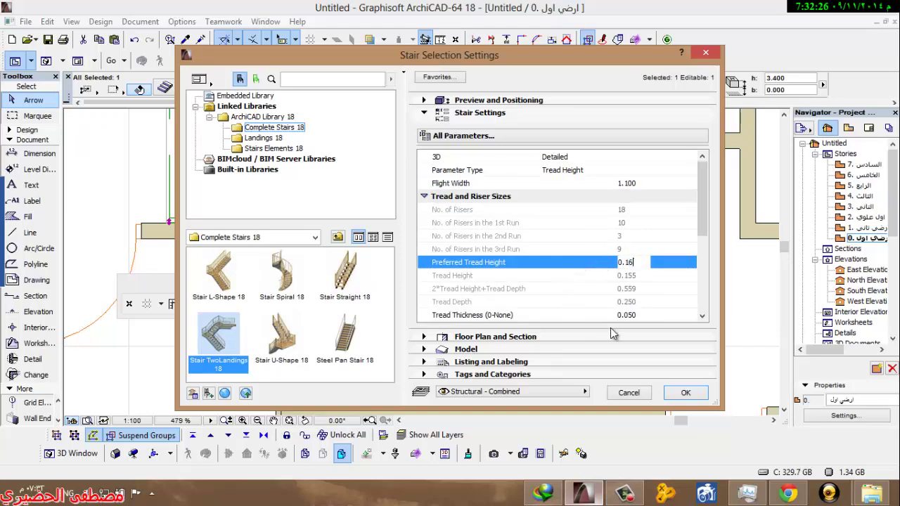
pyautogui.click(686, 393)
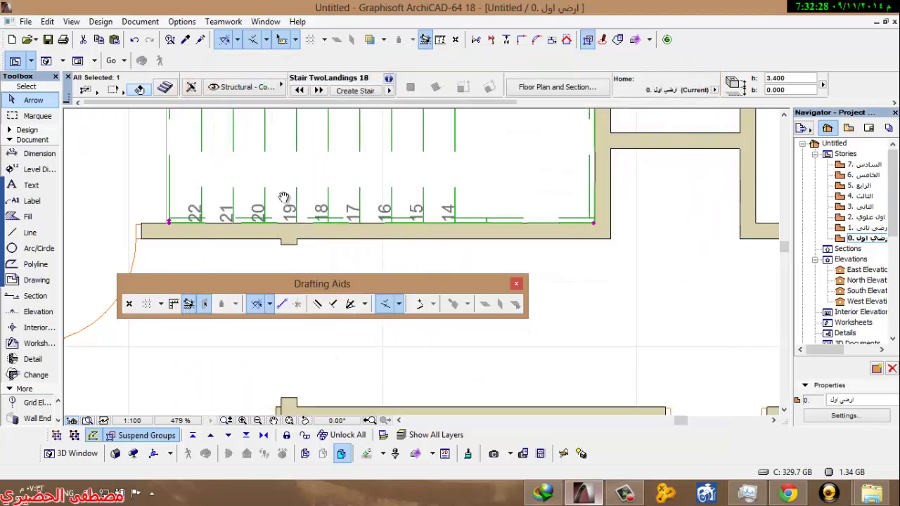
# Step: Reopen the stair's settings to recheck the preferred tread height and apply them
pyautogui.rightClick(299, 157)
pyautogui.click(366, 167)
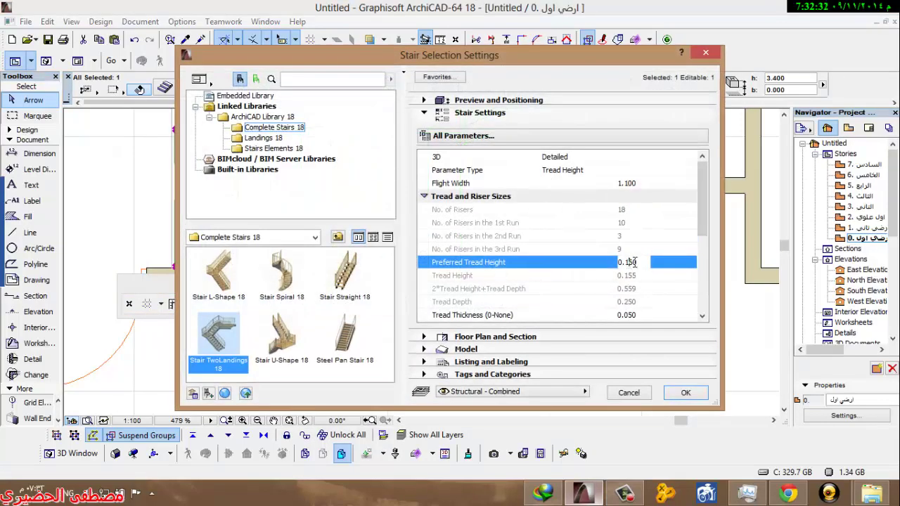
pyautogui.click(684, 393)
pyautogui.scroll(-4, 309, 189)
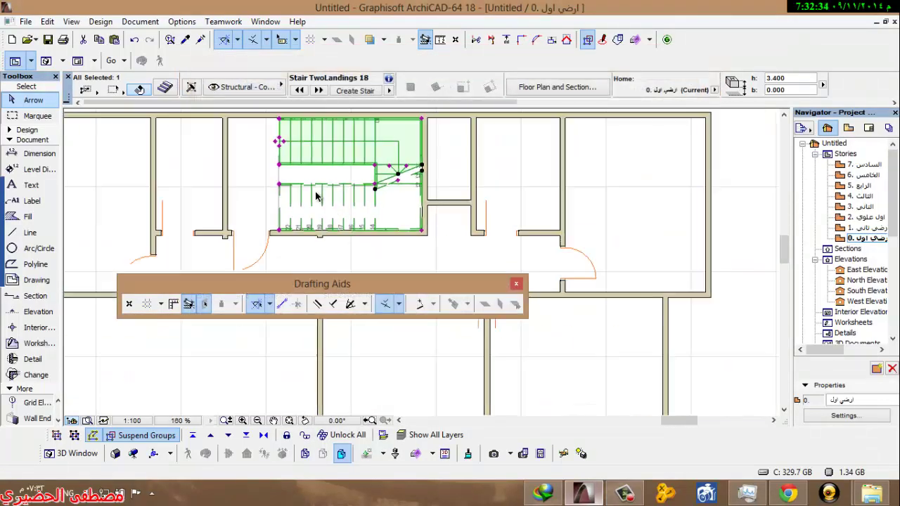
pyautogui.scroll(3, 306, 191)
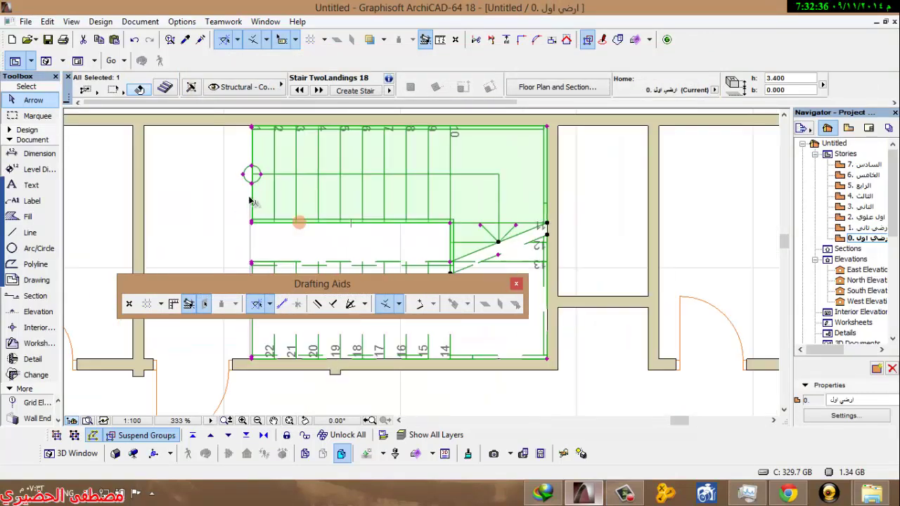
pyautogui.click(255, 203)
pyautogui.click(251, 175)
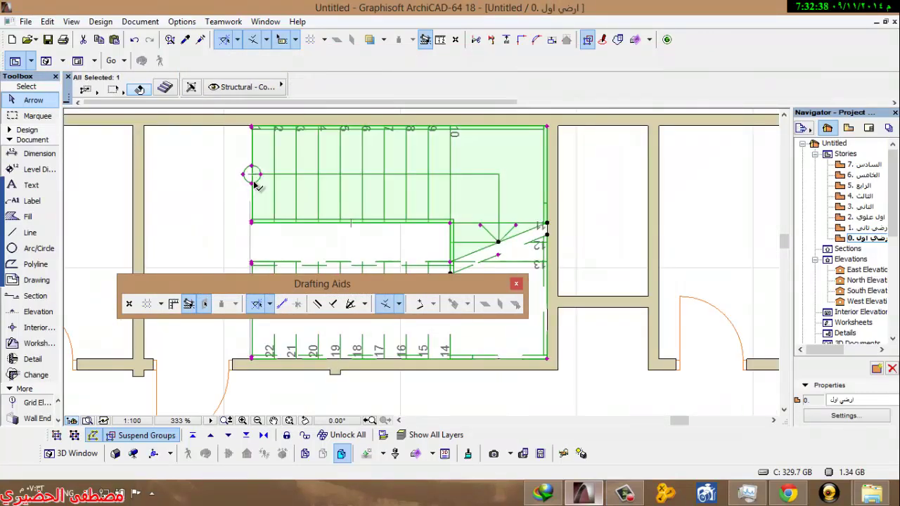
pyautogui.click(251, 175)
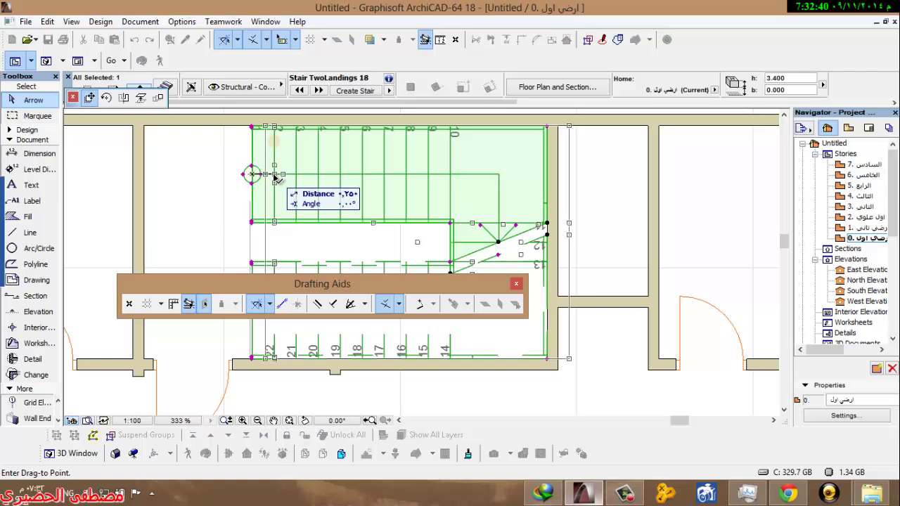
pyautogui.press('Escape')
# Step: Measure the tread depth between the first two riser lines of the stair's upper flight
pyautogui.scroll(3, 248, 186)
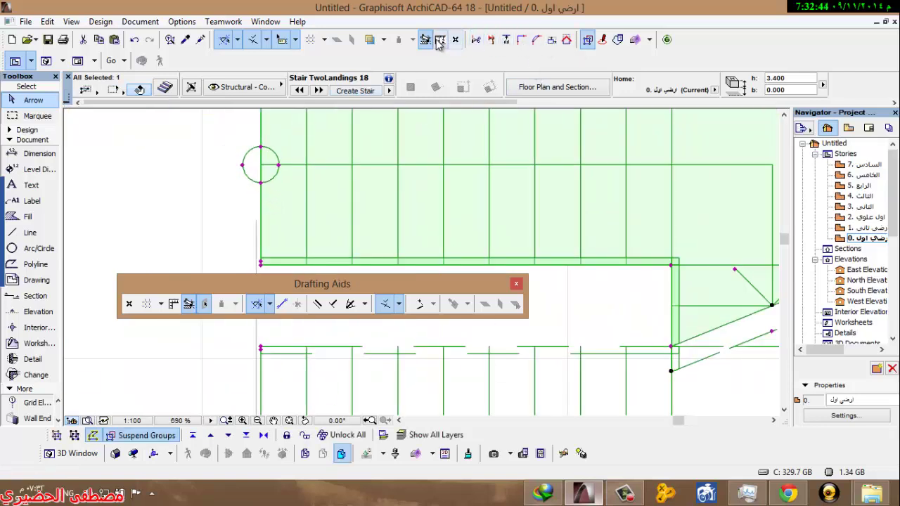
pyautogui.click(440, 40)
pyautogui.click(261, 202)
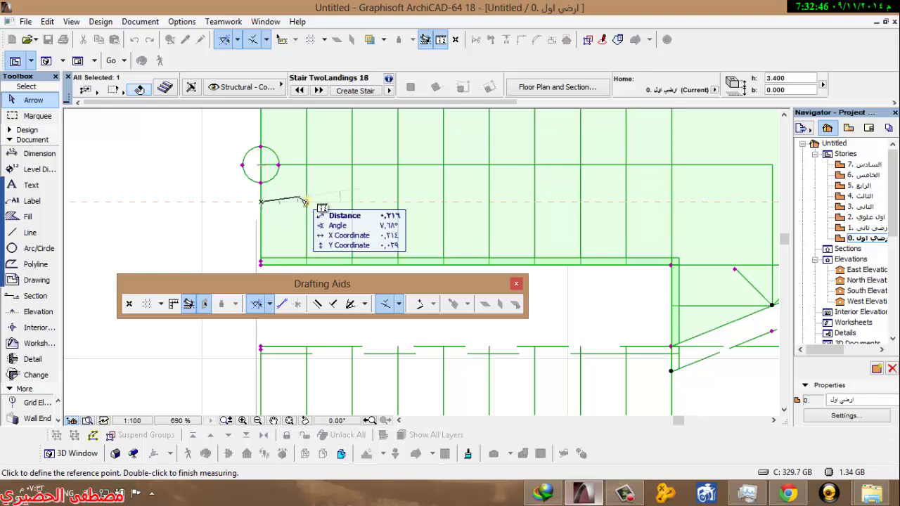
pyautogui.press('Escape')
pyautogui.scroll(-5, 295, 183)
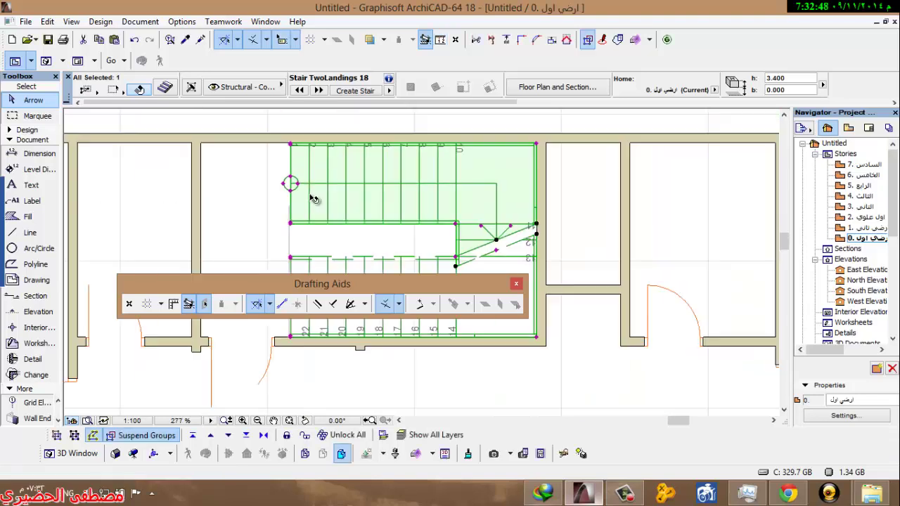
# Step: Measure the depth of tread 11 in the short middle flight between the two landings
pyautogui.scroll(4, 463, 159)
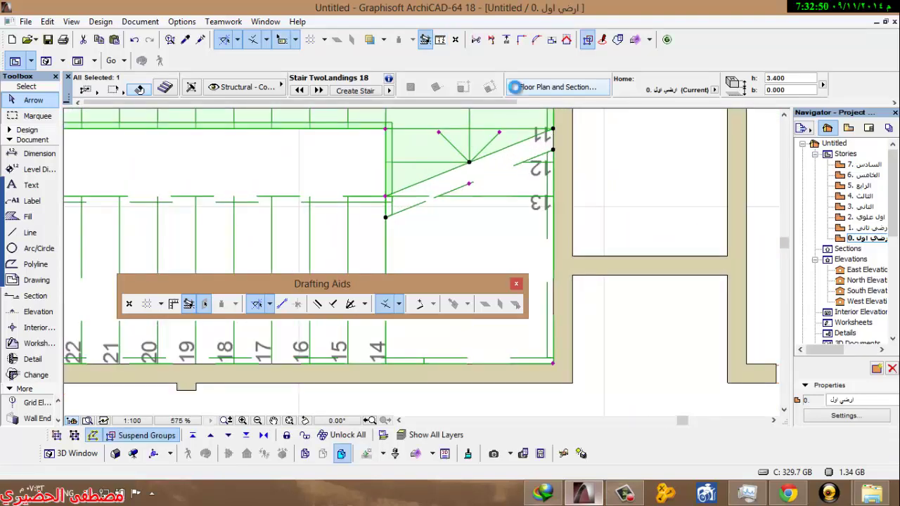
pyautogui.click(441, 40)
pyautogui.click(420, 129)
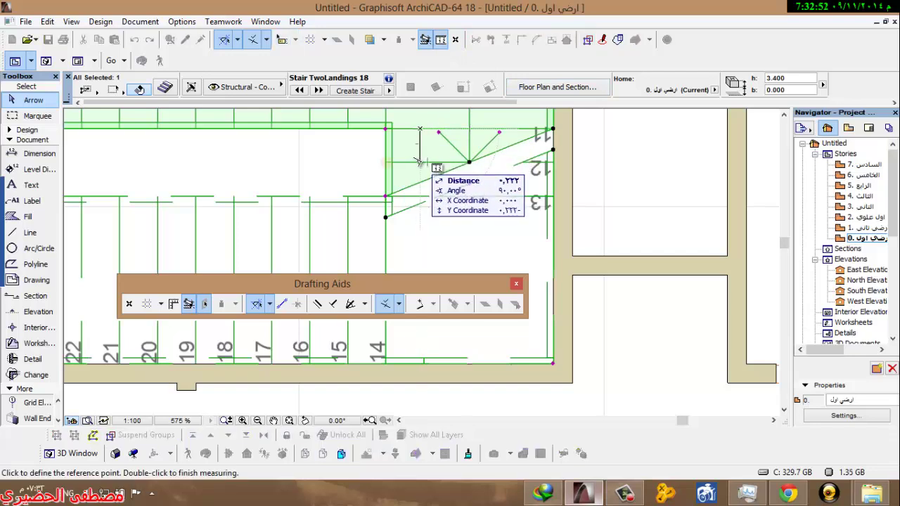
pyautogui.press('Escape')
pyautogui.scroll(-3, 471, 170)
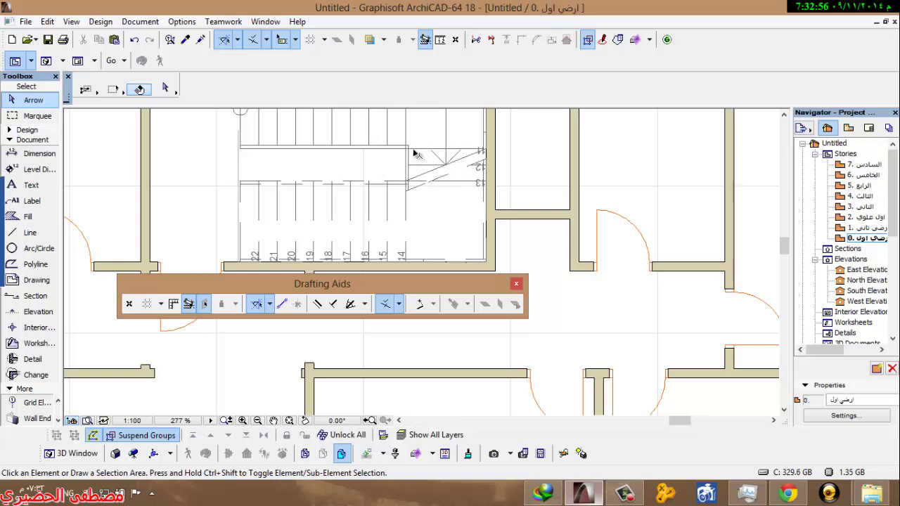
pyautogui.scroll(5, 415, 153)
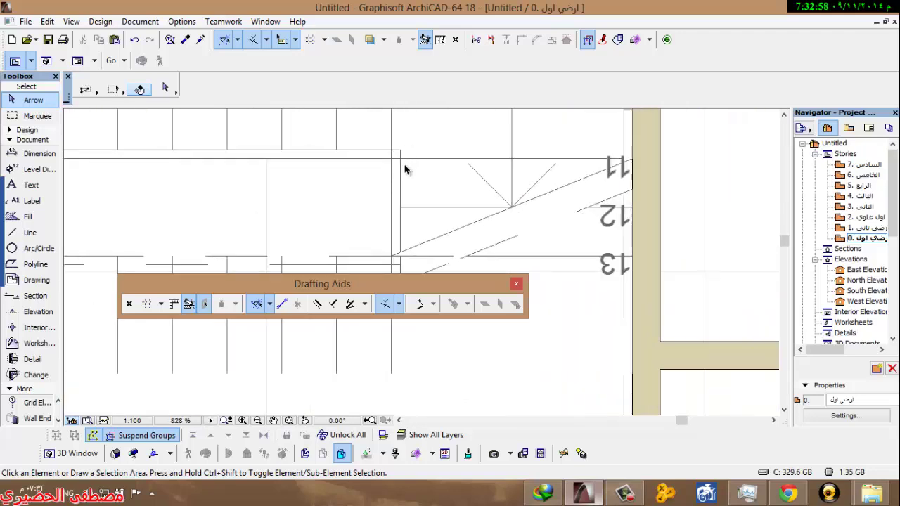
pyautogui.scroll(-6, 418, 241)
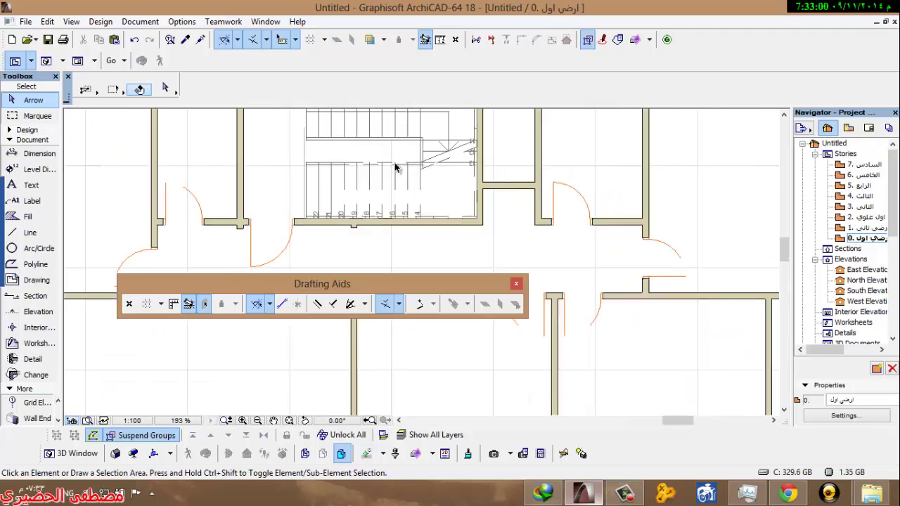
pyautogui.scroll(2, 330, 169)
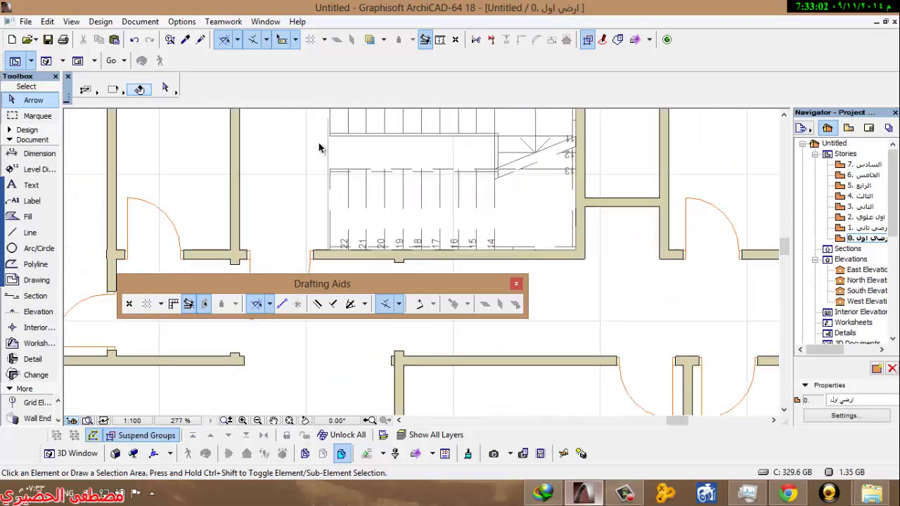
pyautogui.scroll(-4, 319, 144)
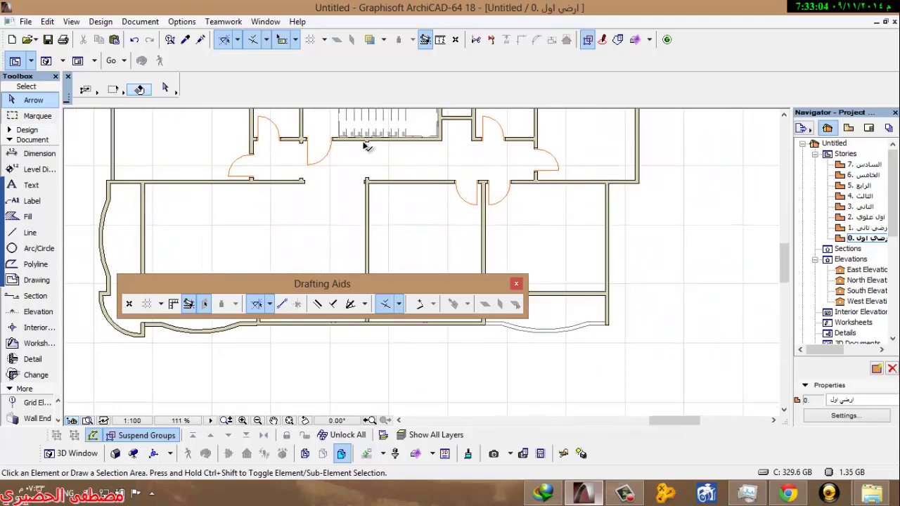
pyautogui.scroll(3, 328, 170)
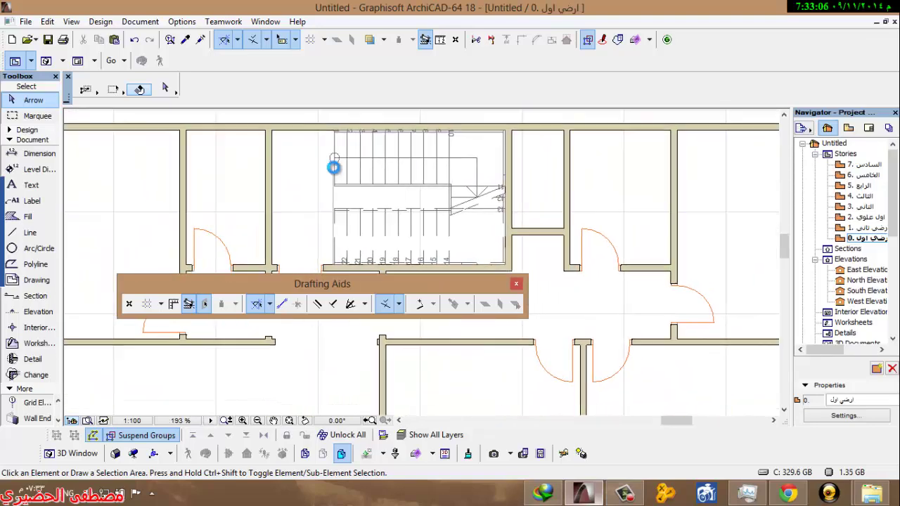
pyautogui.click(223, 129)
pyautogui.scroll(2, 209, 117)
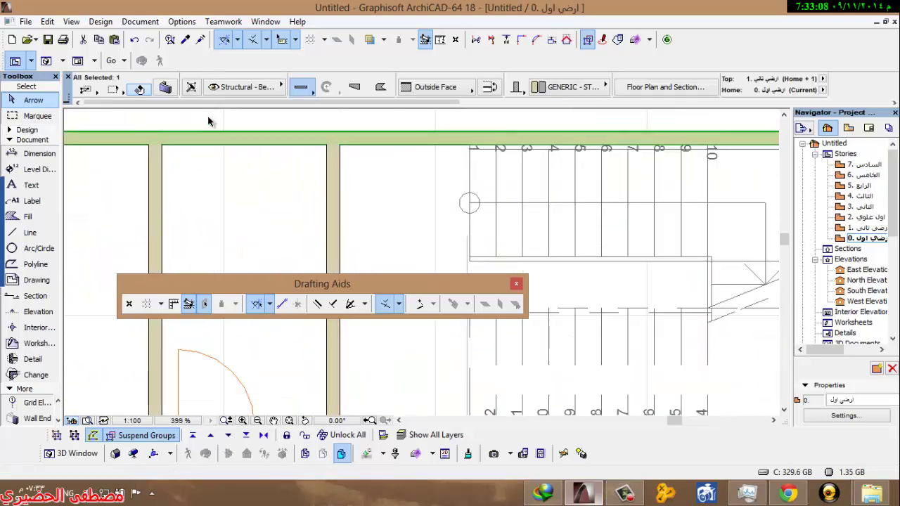
pyautogui.moveTo(196, 131); pyautogui.dragTo(228, 87, button='middle')
pyautogui.click(157, 166)
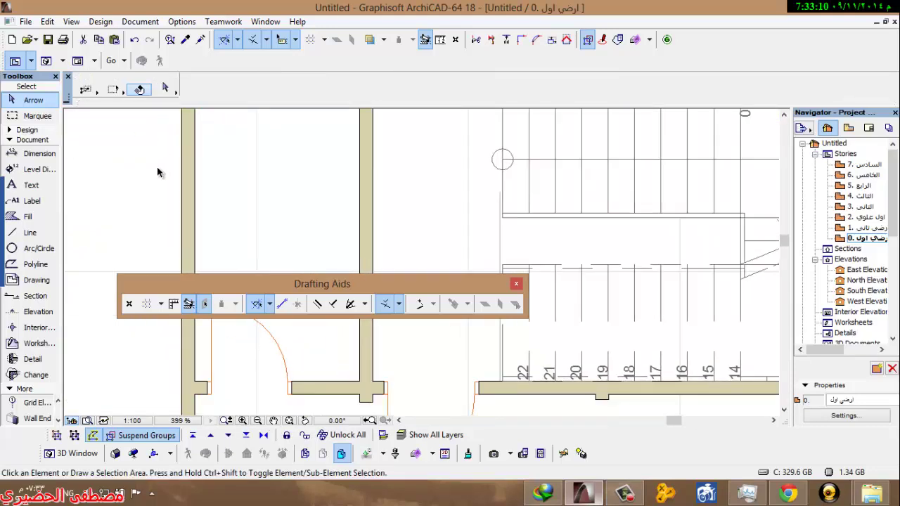
pyautogui.moveTo(156, 167); pyautogui.dragTo(152, 202, button='middle')
# Step: Draw a wall across the narrow room beside the stair room with the Offset Constraint, offset 0.8 m inward from the outer wall's inner face
pyautogui.click(27, 130)
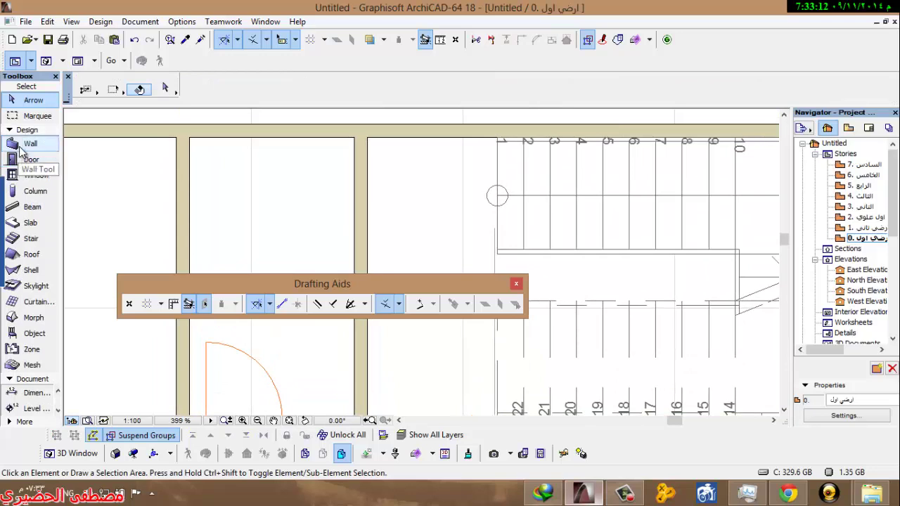
pyautogui.click(30, 143)
pyautogui.click(364, 304)
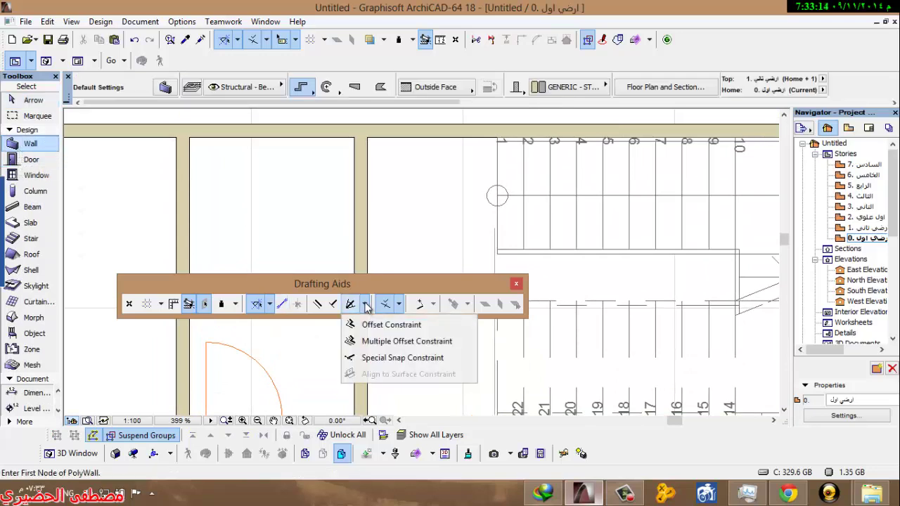
pyautogui.click(372, 322)
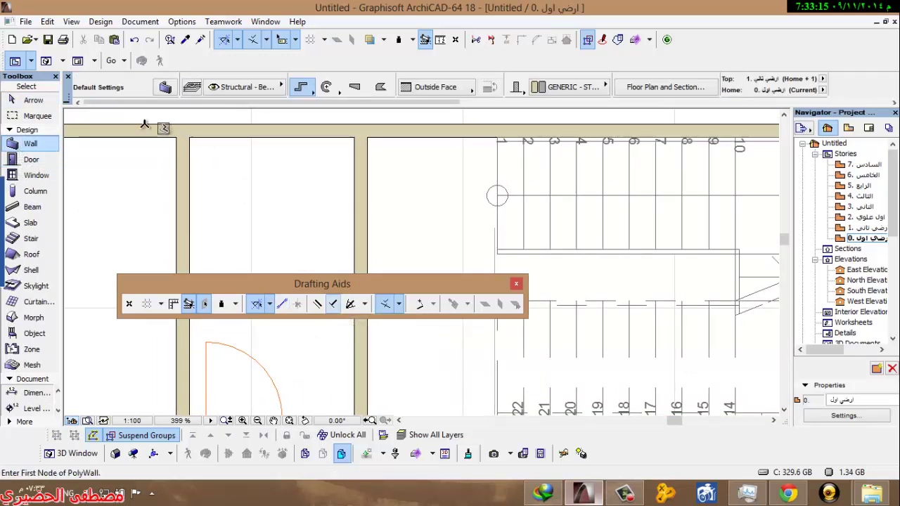
pyautogui.click(190, 135)
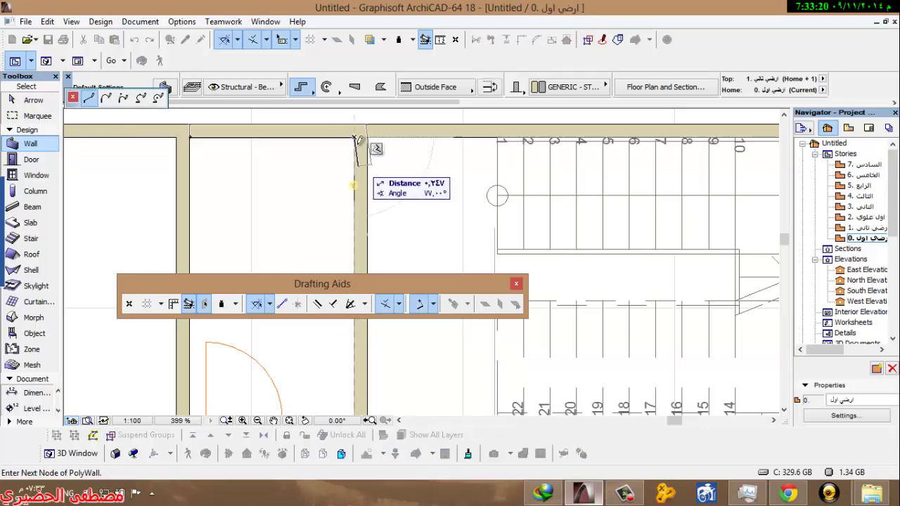
pyautogui.click(356, 134)
pyautogui.click(355, 137)
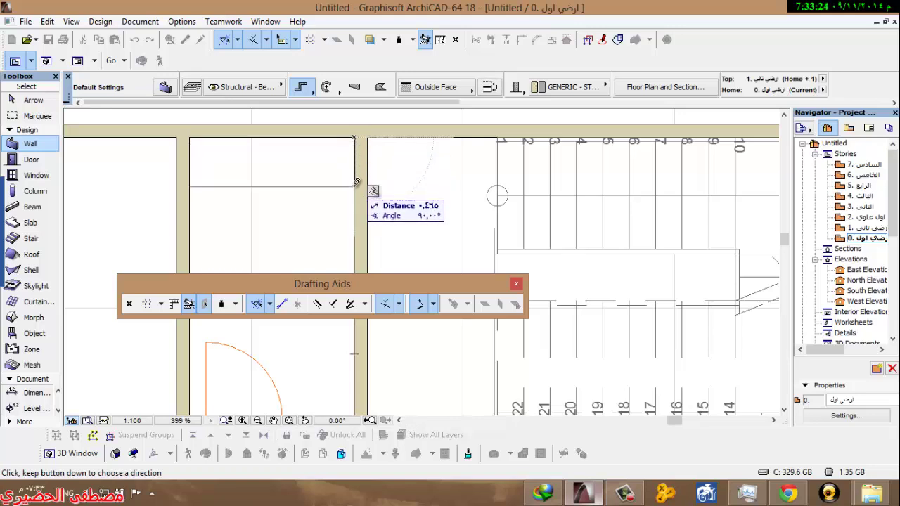
pyautogui.write('0')
pyautogui.write('.8')
pyautogui.press('Return')
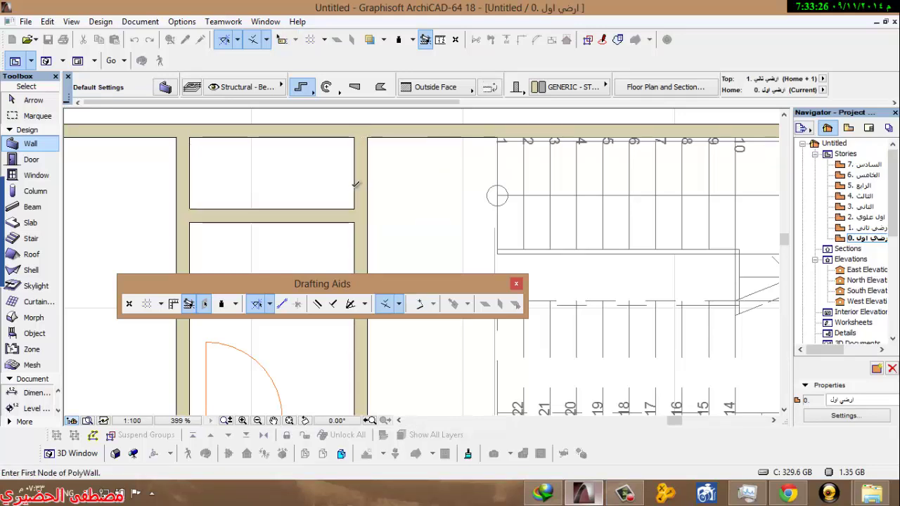
pyautogui.press('Escape')
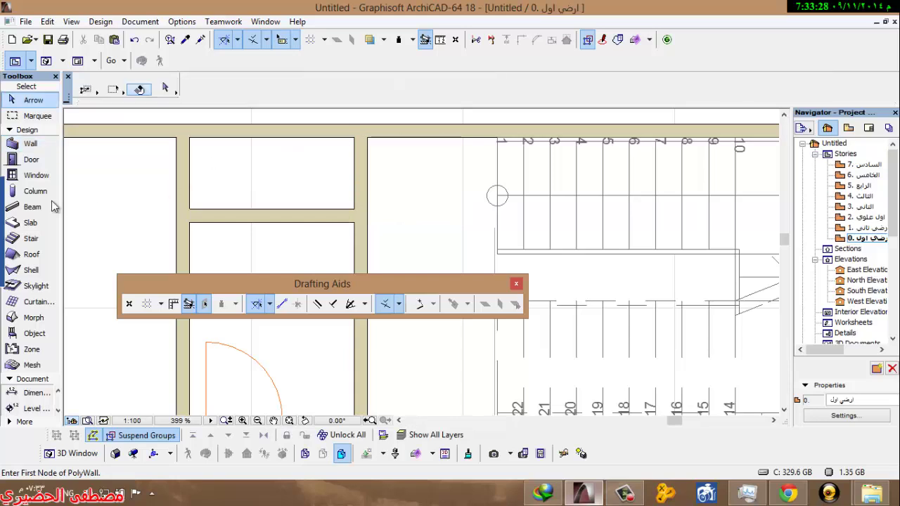
# Step: Trim away the outer wall segment that closes off the small space above the new cross wall
pyautogui.click(31, 380)
pyautogui.click(32, 379)
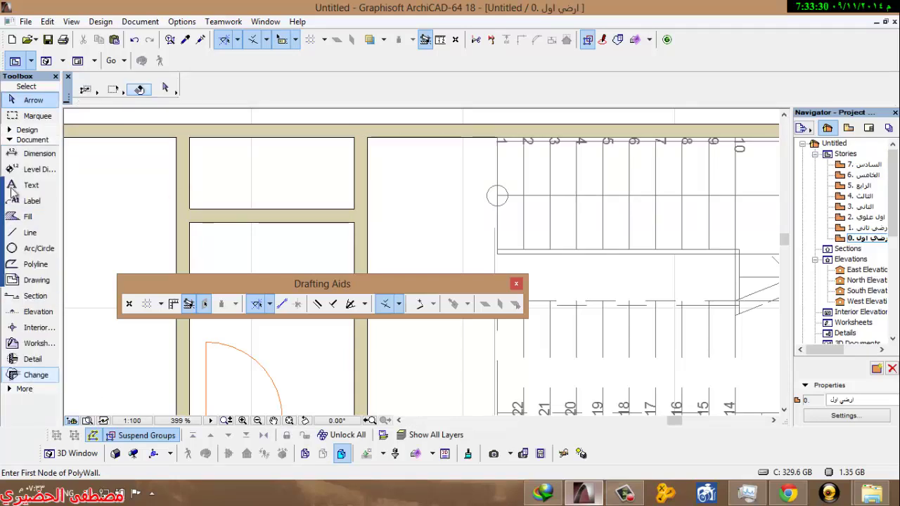
pyautogui.click(31, 232)
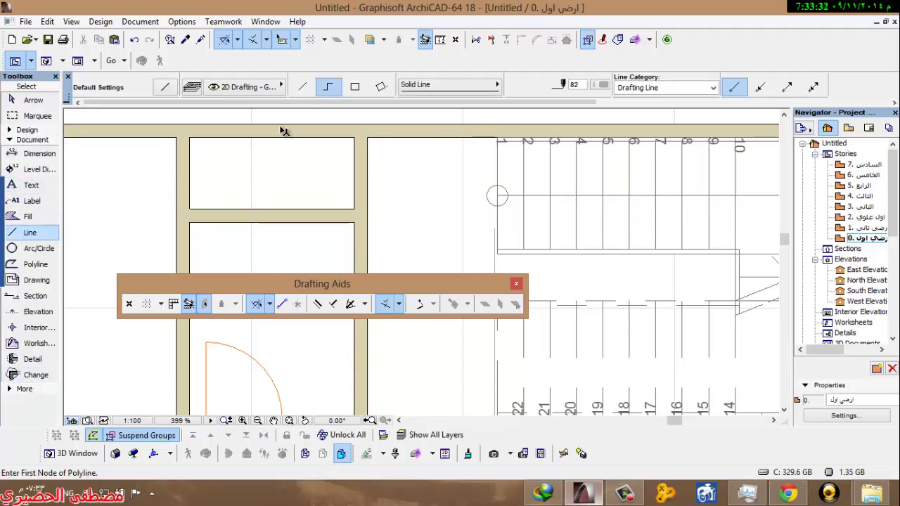
pyautogui.press('Escape')
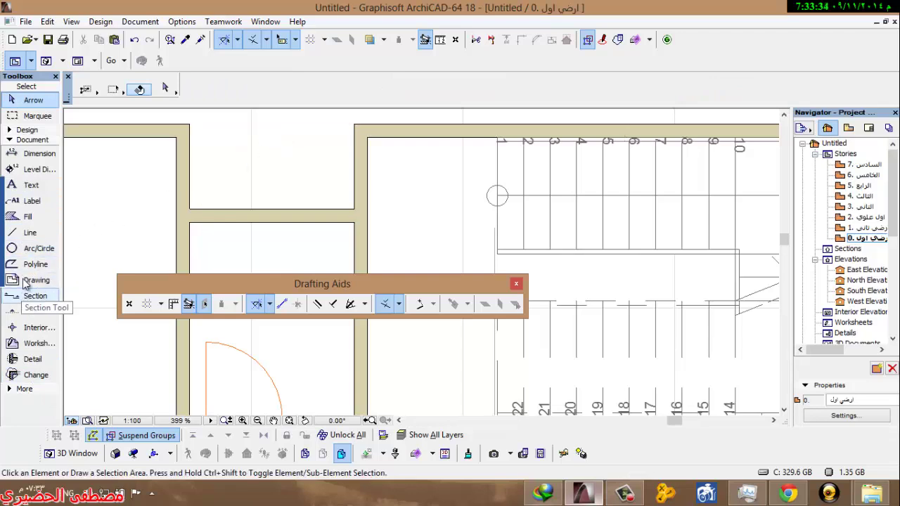
# Step: Draw two crossing diagonal solid lines, pen 82, between opposite corners of the opened recess above the new cross wall
pyautogui.doubleClick(32, 233)
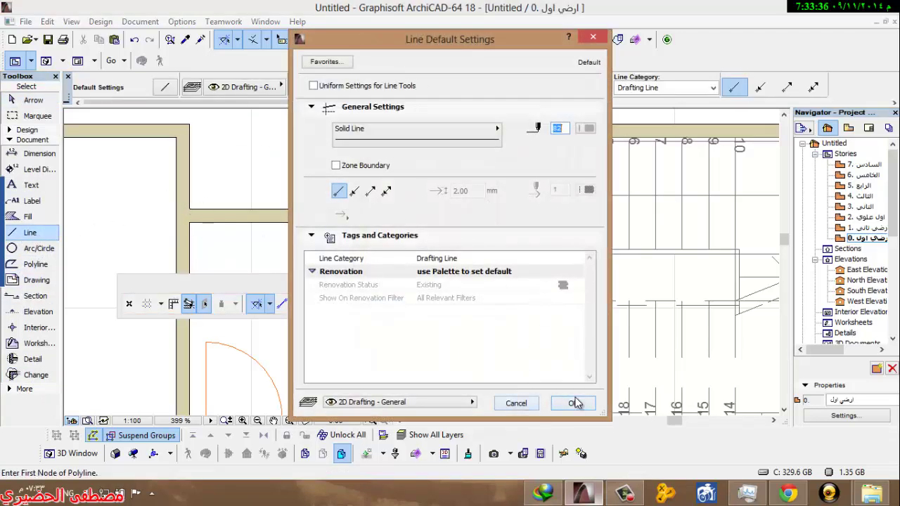
pyautogui.click(574, 403)
pyautogui.click(190, 207)
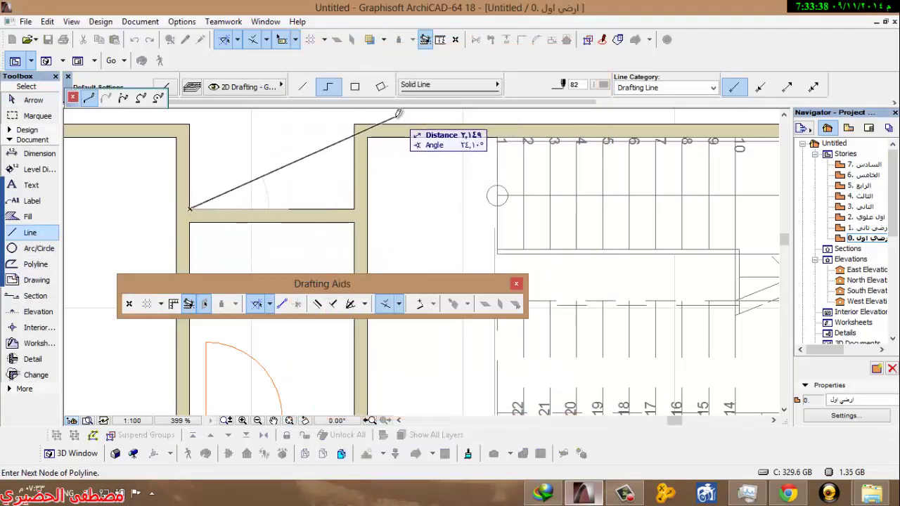
pyautogui.click(354, 126)
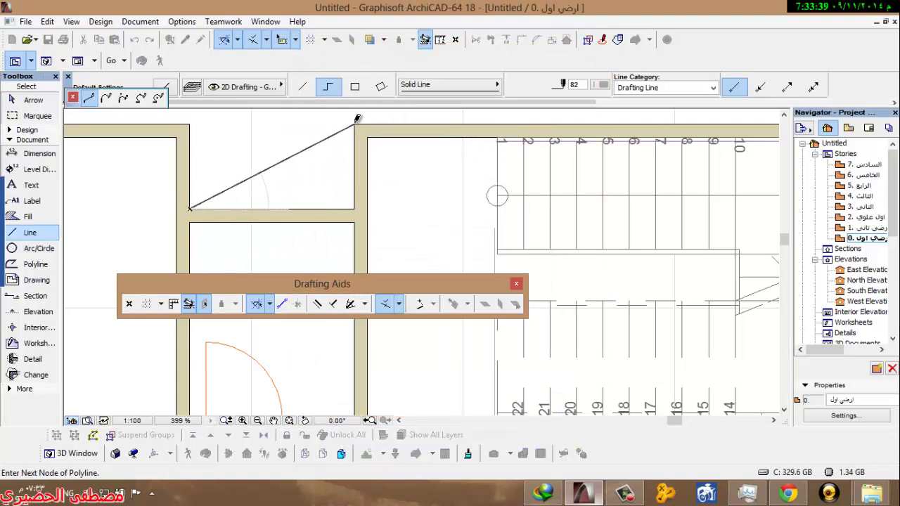
pyautogui.click(355, 208)
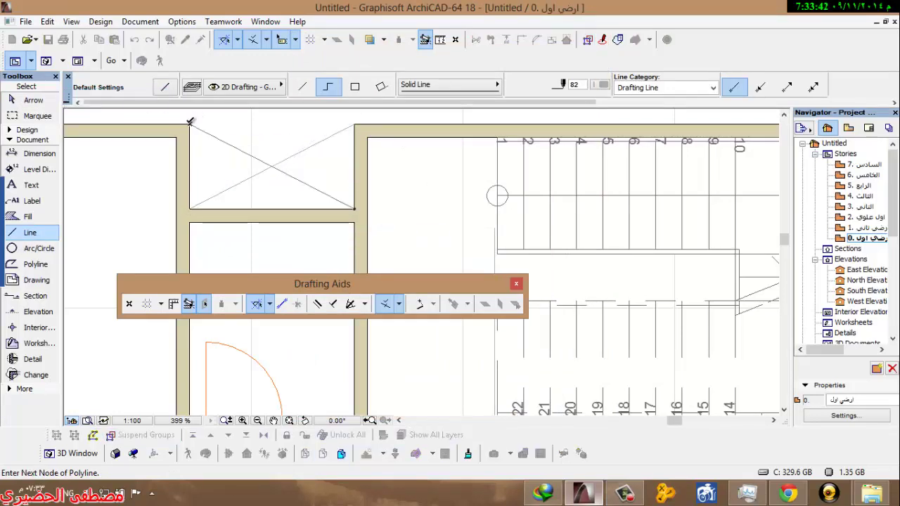
pyautogui.click(190, 123)
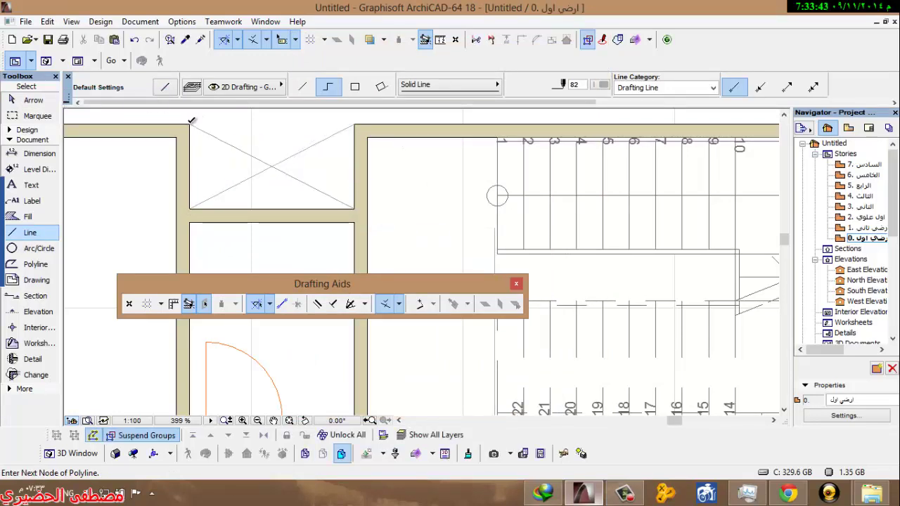
pyautogui.doubleClick(355, 125)
# Step: Trim away the outer wall segment above the narrow shaft on the stair's landing side
pyautogui.scroll(-5, 303, 163)
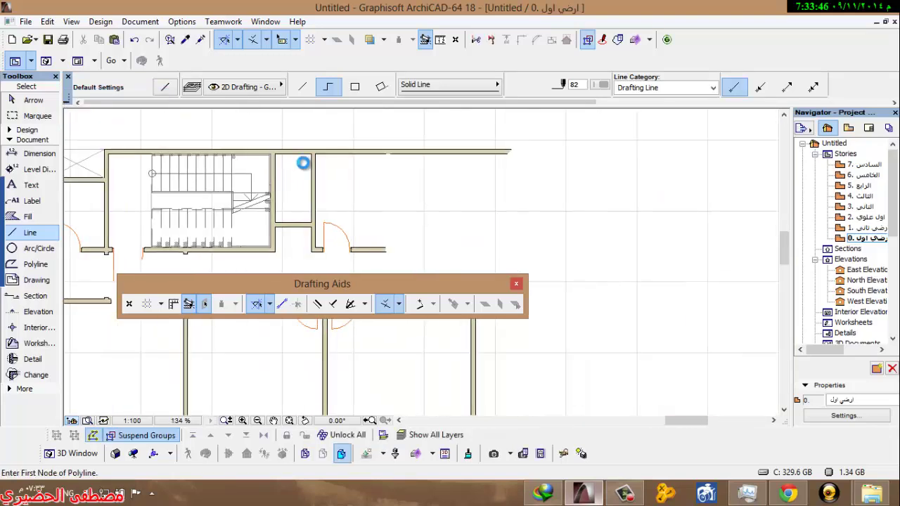
pyautogui.scroll(4, 303, 163)
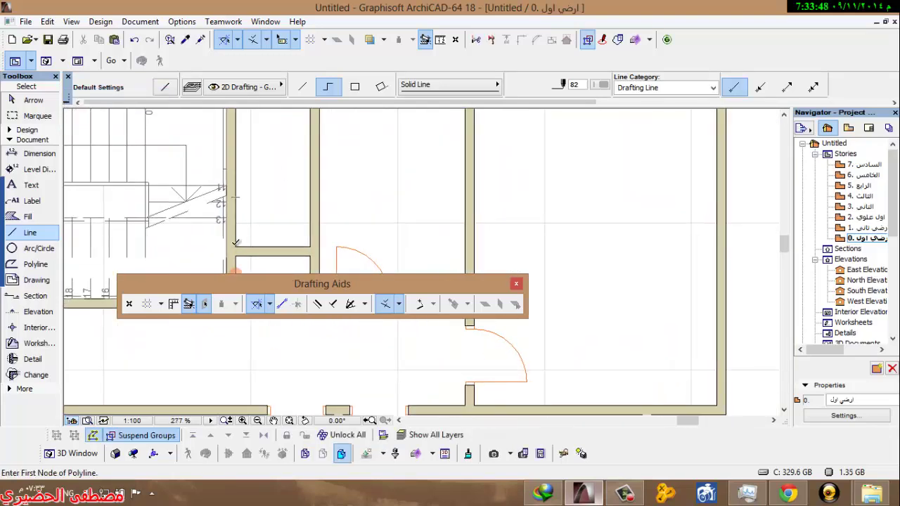
pyautogui.click(235, 243)
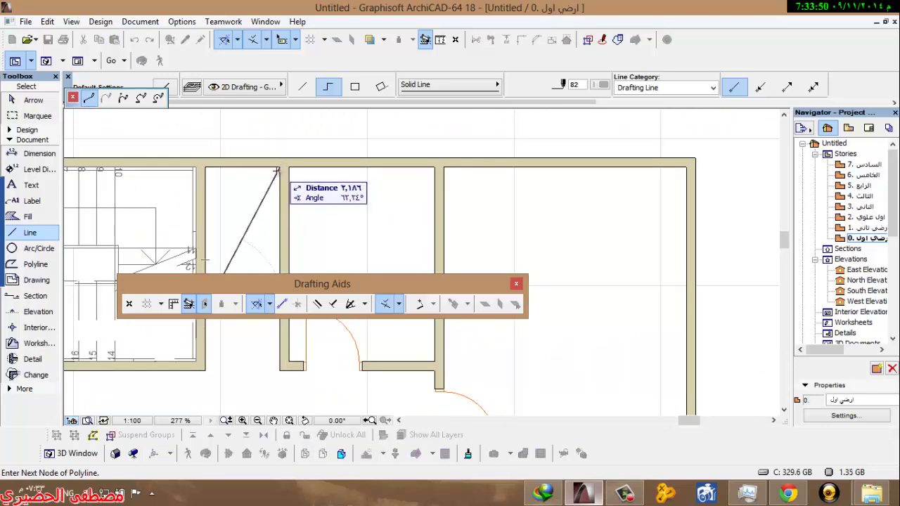
pyautogui.press('Escape')
pyautogui.scroll(-2, 264, 159)
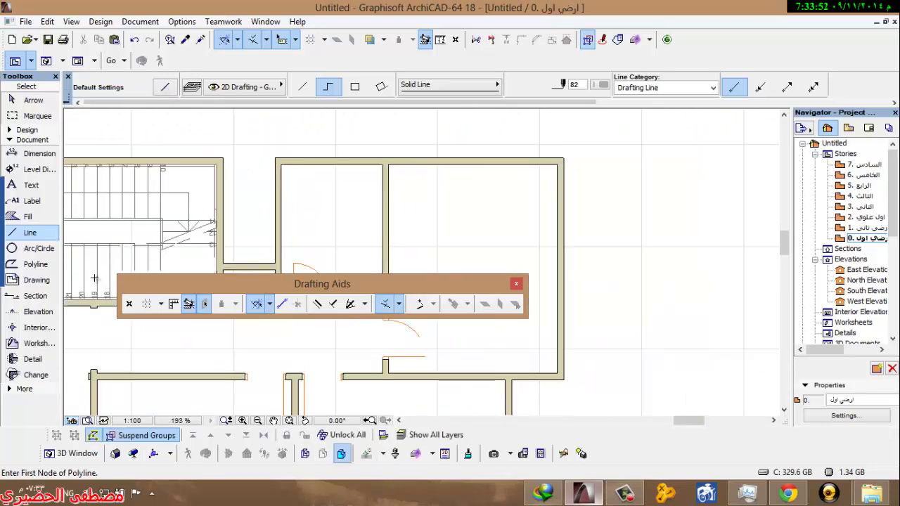
# Step: Mark the opened shaft beside the stair landings with two diagonal lines crossing between its corners
pyautogui.click(223, 263)
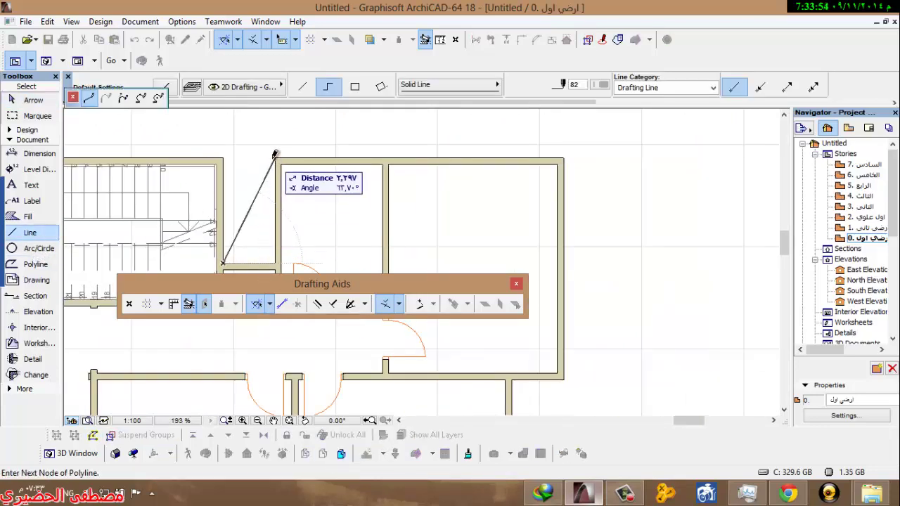
pyautogui.click(274, 159)
pyautogui.click(223, 159)
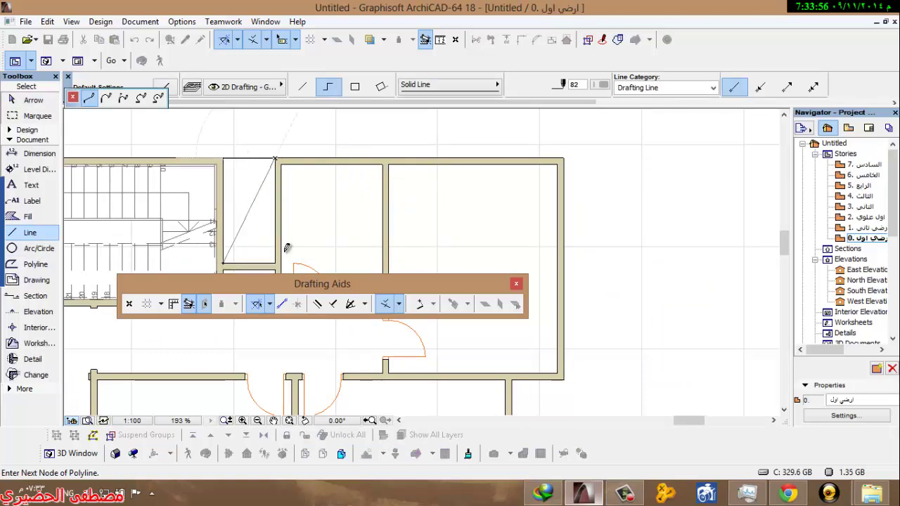
pyautogui.doubleClick(275, 262)
pyautogui.moveTo(259, 213); pyautogui.dragTo(348, 172, button='middle')
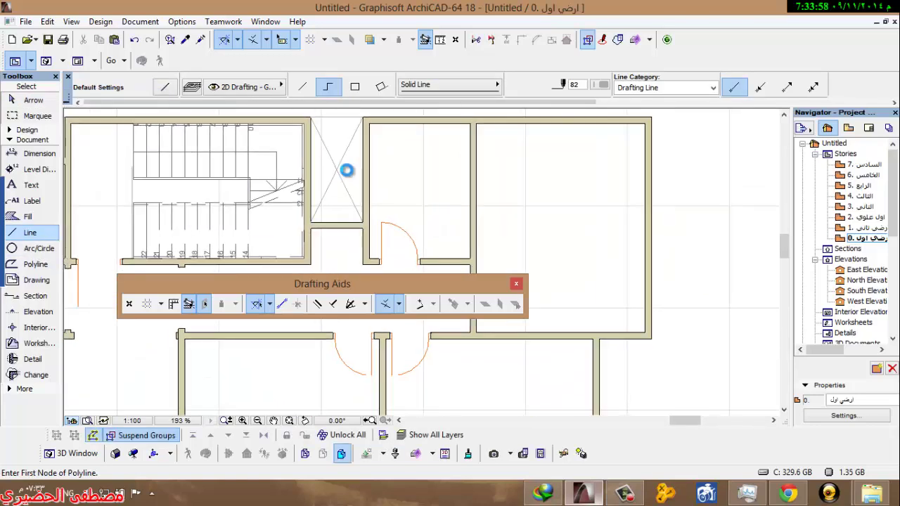
# Step: Change the crossed diagonal and outline lines marking the shaft beside the stair landings to red pen 20
pyautogui.press('Escape')
pyautogui.click(348, 113)
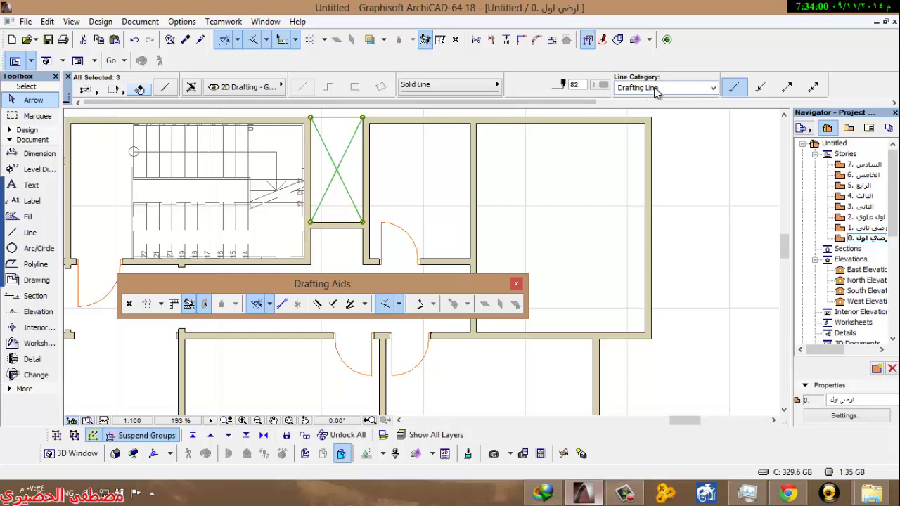
pyautogui.click(599, 86)
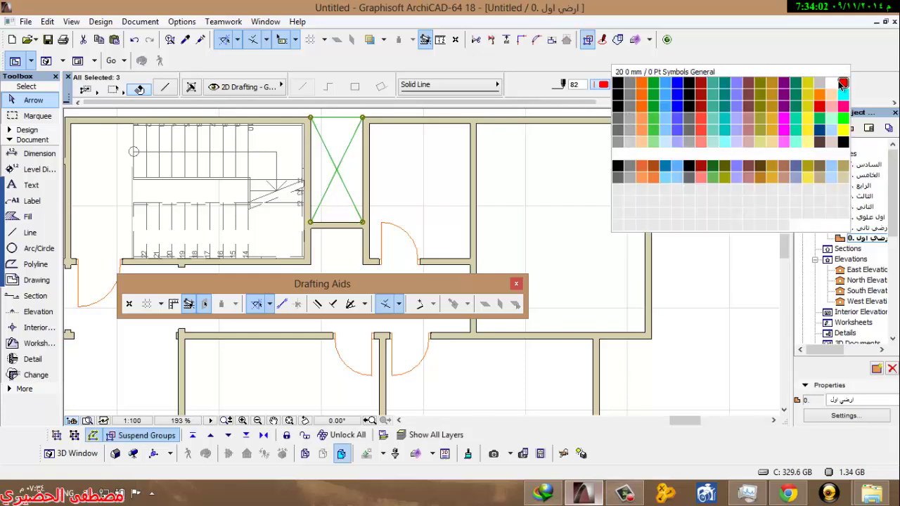
pyautogui.click(842, 85)
pyautogui.scroll(-4, 189, 185)
pyautogui.moveTo(188, 185); pyautogui.dragTo(314, 188, button='middle')
pyautogui.click(279, 143)
# Step: Change the lines marking the smaller recess on the other side of the stair to the same red pen
pyautogui.scroll(4, 234, 162)
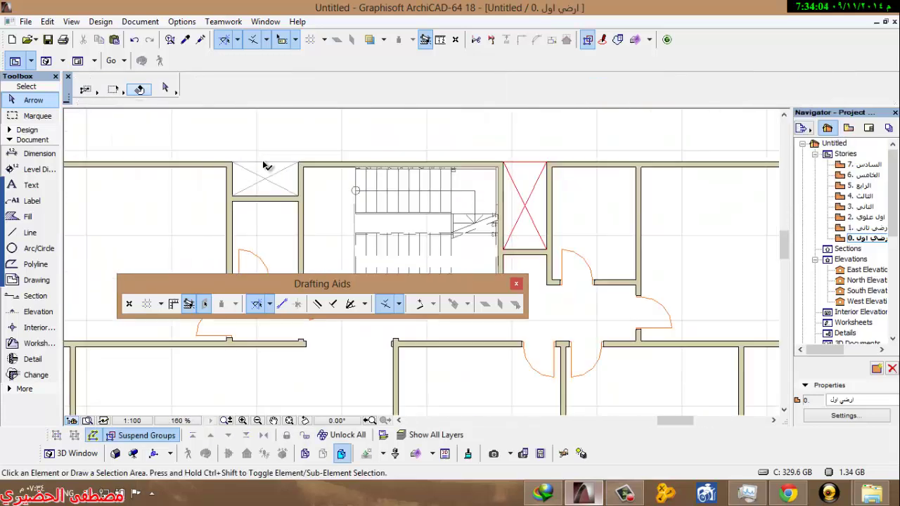
pyautogui.moveTo(270, 149); pyautogui.dragTo(265, 180)
pyautogui.click(602, 85)
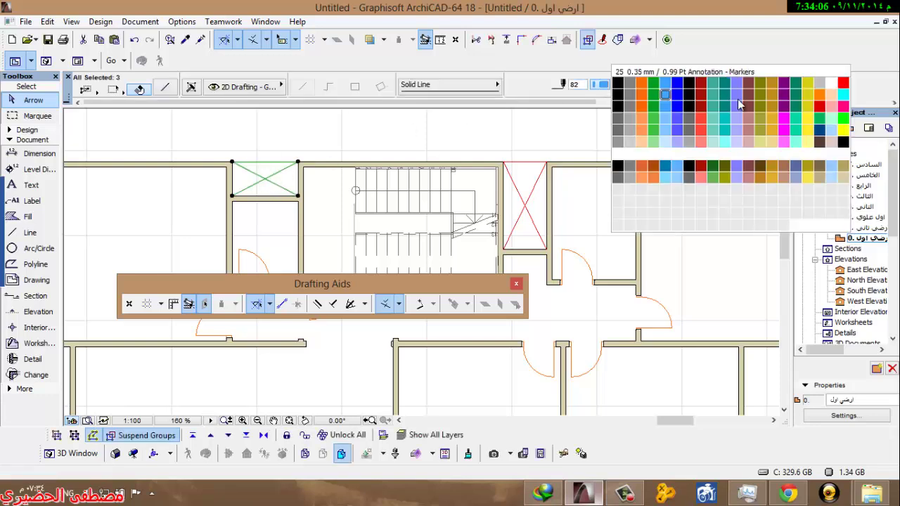
pyautogui.click(844, 86)
pyautogui.click(387, 125)
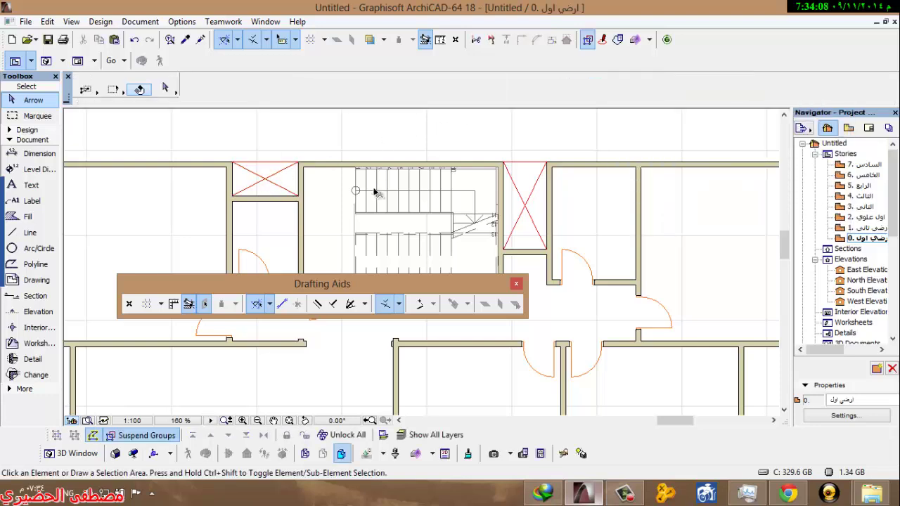
# Step: Unlink the tops of the nine curved and straight wall segments enclosing the corner balcony and set their height to 1 m
pyautogui.scroll(-1, 374, 184)
pyautogui.moveTo(522, 180); pyautogui.dragTo(504, 138, button='middle')
pyautogui.moveTo(333, 216); pyautogui.dragTo(381, 109, button='middle')
pyautogui.moveTo(386, 205); pyautogui.dragTo(376, 220, button='middle')
pyautogui.scroll(-2, 338, 175)
pyautogui.moveTo(215, 186); pyautogui.dragTo(247, 159, button='middle')
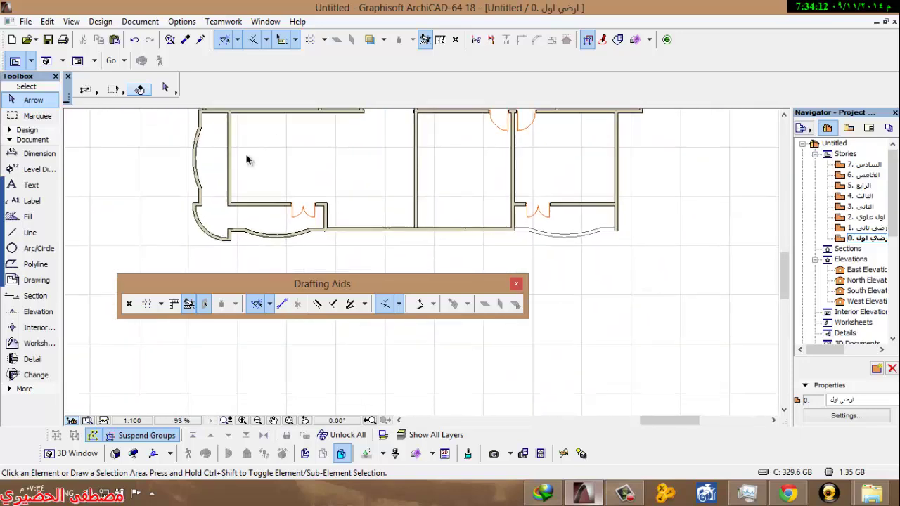
pyautogui.scroll(1, 215, 162)
pyautogui.moveTo(206, 119); pyautogui.dragTo(224, 166, button='middle')
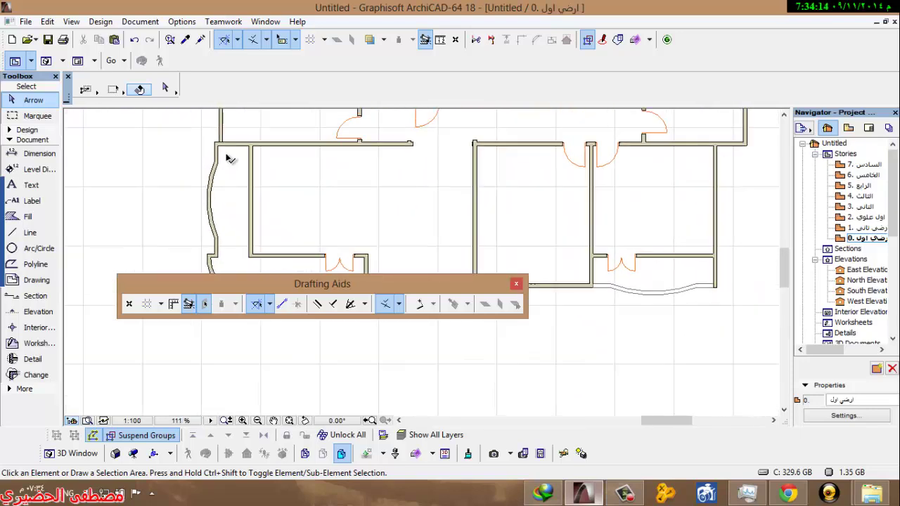
pyautogui.click(226, 153)
pyautogui.moveTo(185, 214); pyautogui.dragTo(166, 159, button='middle')
pyautogui.click(168, 225)
pyautogui.moveTo(247, 197); pyautogui.dragTo(229, 175, button='middle')
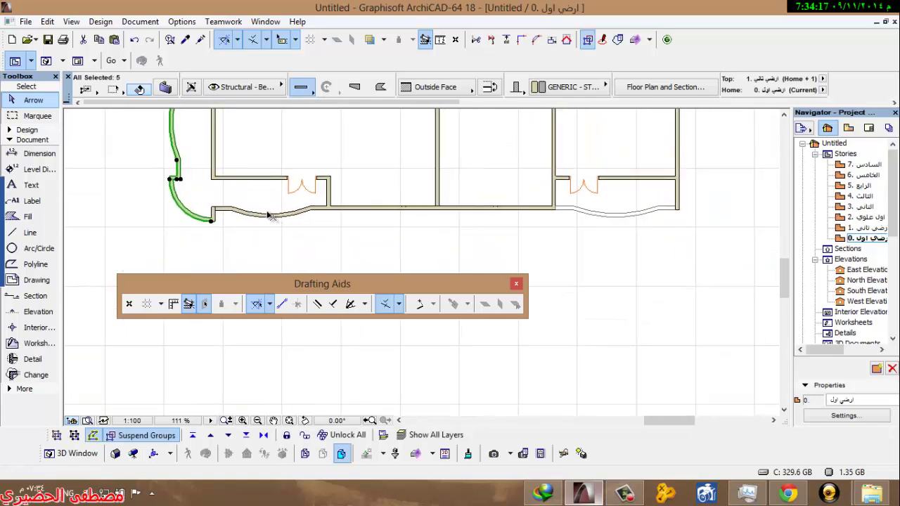
pyautogui.keyDown('shift'); pyautogui.click(231, 196); pyautogui.keyUp('shift')
pyautogui.keyDown('shift'); pyautogui.click(206, 213); pyautogui.keyUp('shift')
pyautogui.keyDown('shift'); pyautogui.click(254, 240); pyautogui.keyUp('shift')
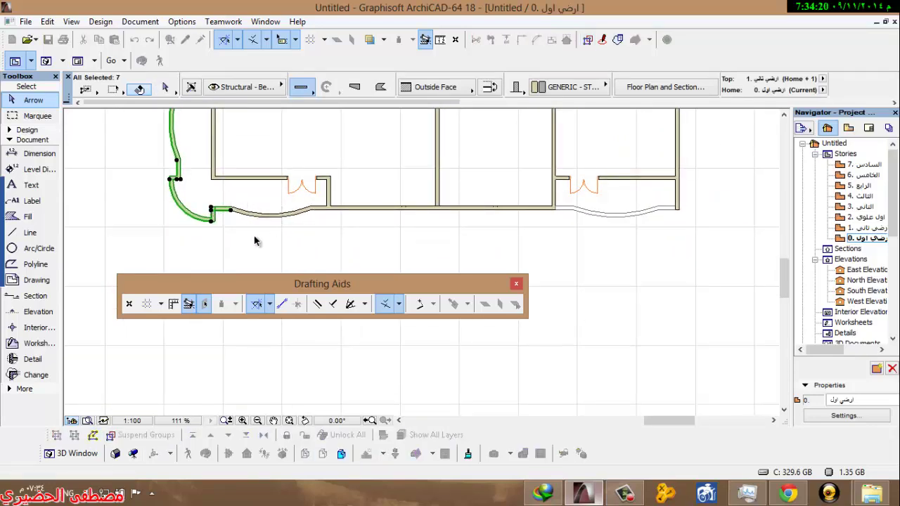
pyautogui.keyDown('shift'); pyautogui.click(293, 215); pyautogui.keyUp('shift')
pyautogui.keyDown('shift'); pyautogui.click(322, 212); pyautogui.keyUp('shift')
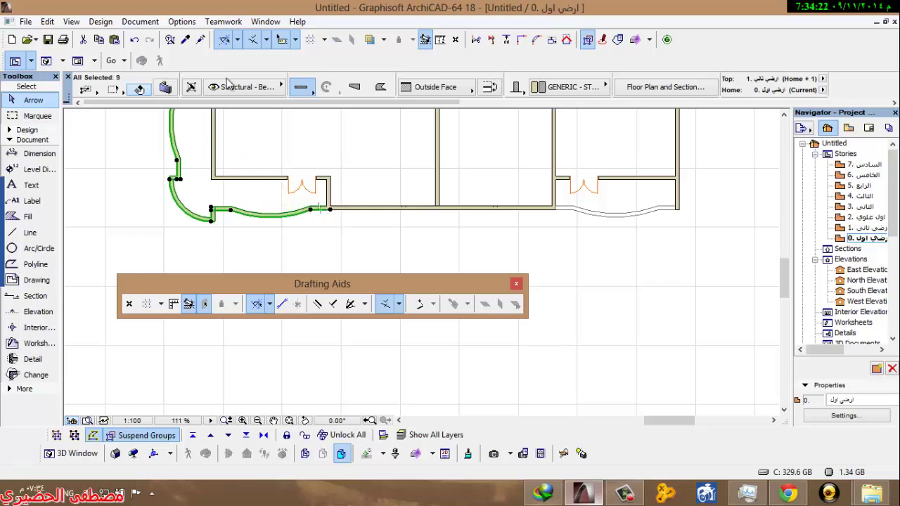
pyautogui.click(166, 87)
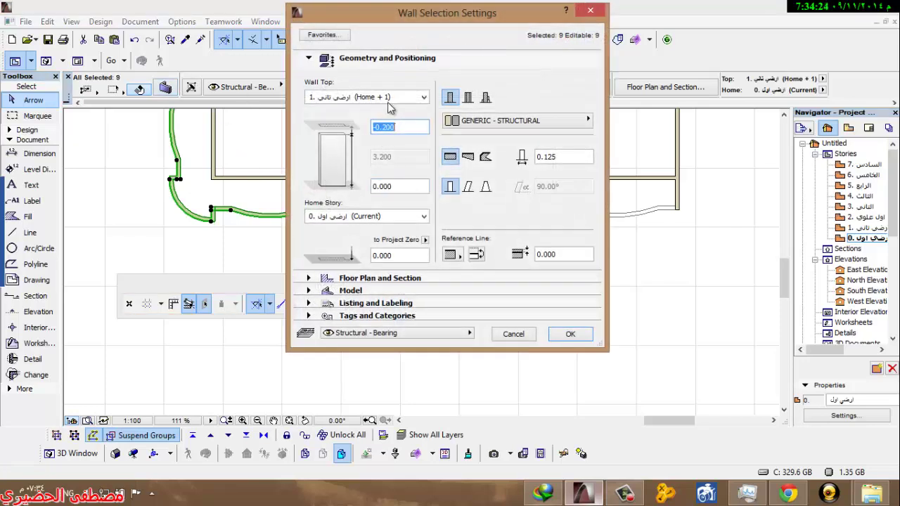
pyautogui.click(389, 98)
pyautogui.click(361, 154)
pyautogui.click(403, 156)
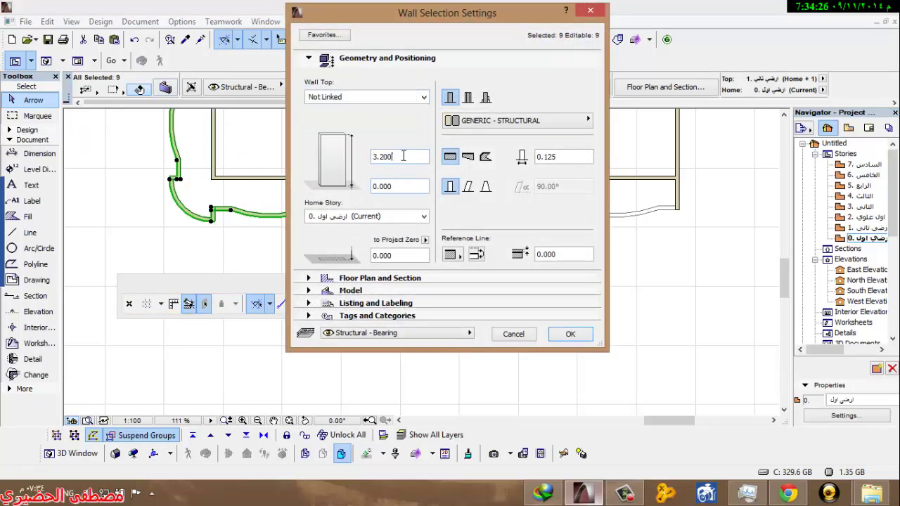
pyautogui.doubleClick(403, 156)
pyautogui.write('1')
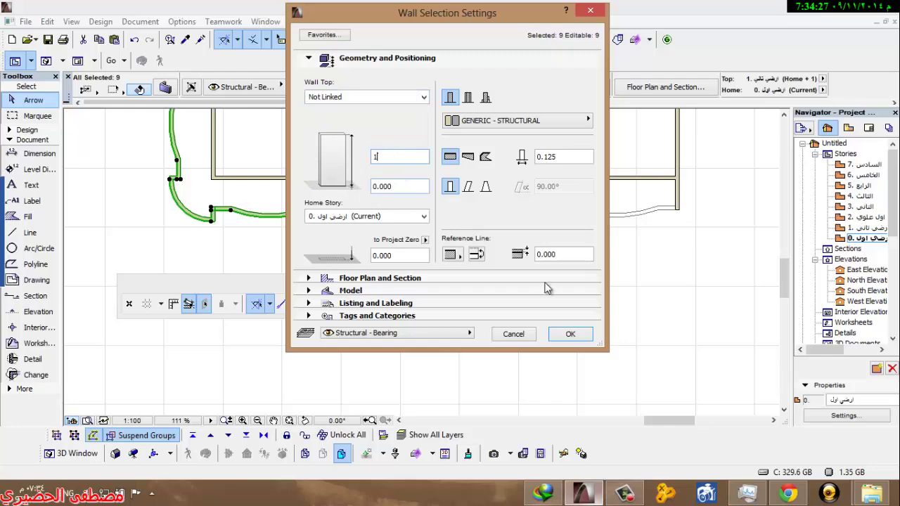
pyautogui.click(570, 334)
pyautogui.click(279, 197)
pyautogui.scroll(-2, 253, 230)
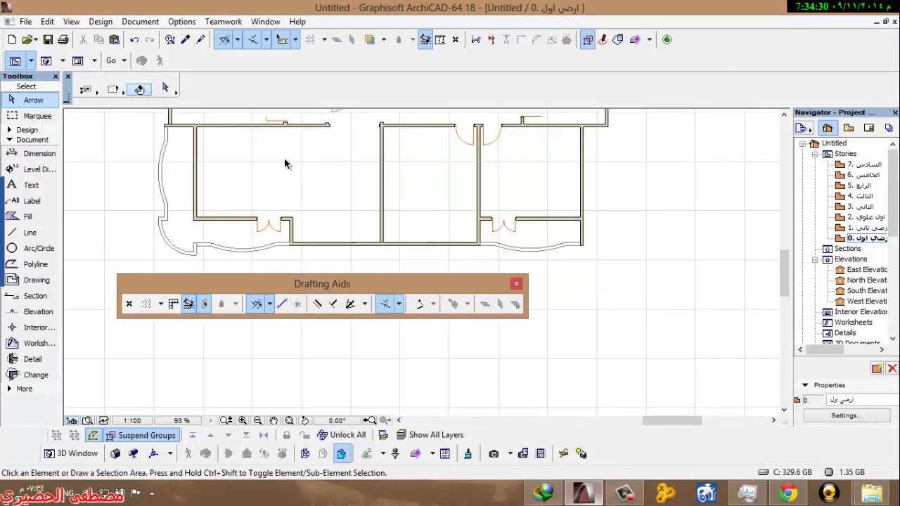
# Step: Choose the 2-Sash Sliding Window 18 from the Sliding Windows 18 library as the default window type
pyautogui.moveTo(232, 151); pyautogui.dragTo(201, 162, button='middle')
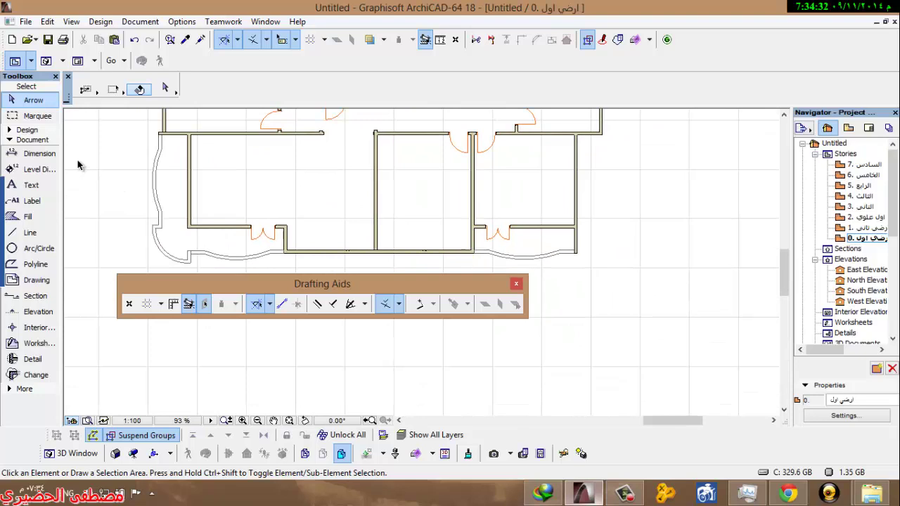
pyautogui.click(27, 130)
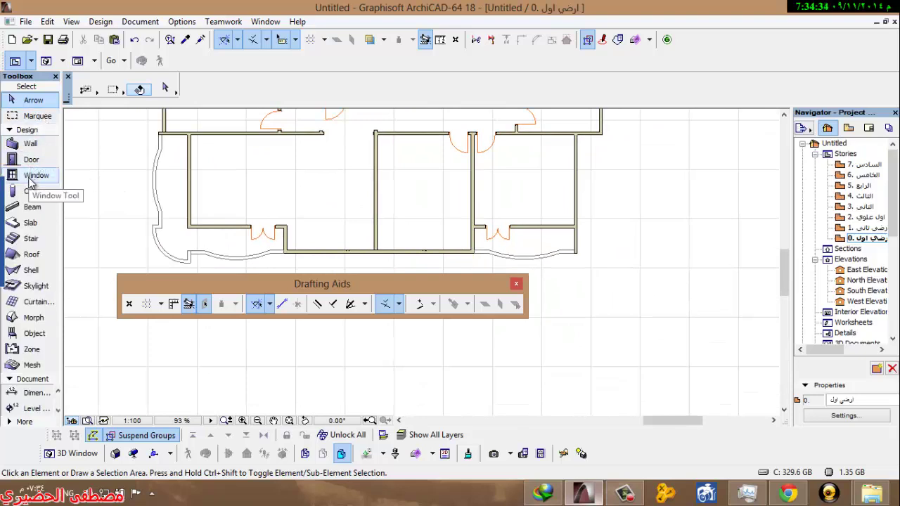
pyautogui.click(31, 175)
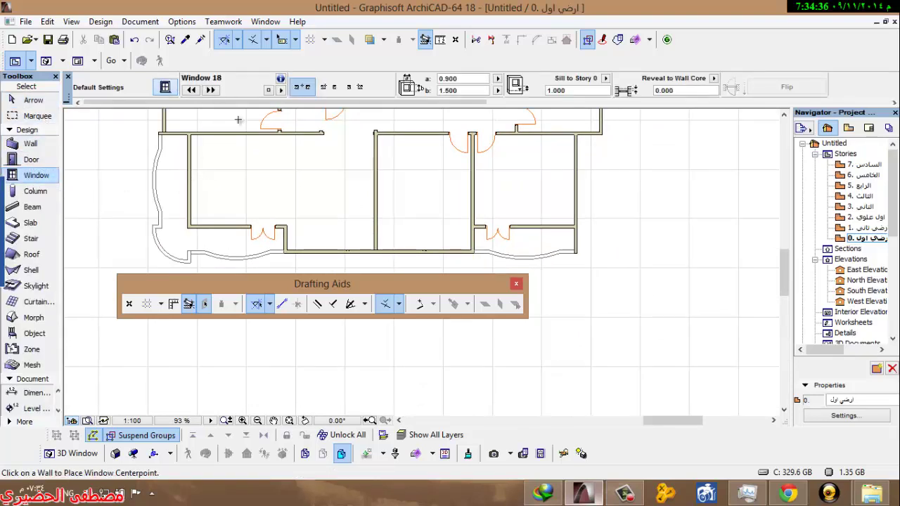
pyautogui.hotkey('ctrl', 't')
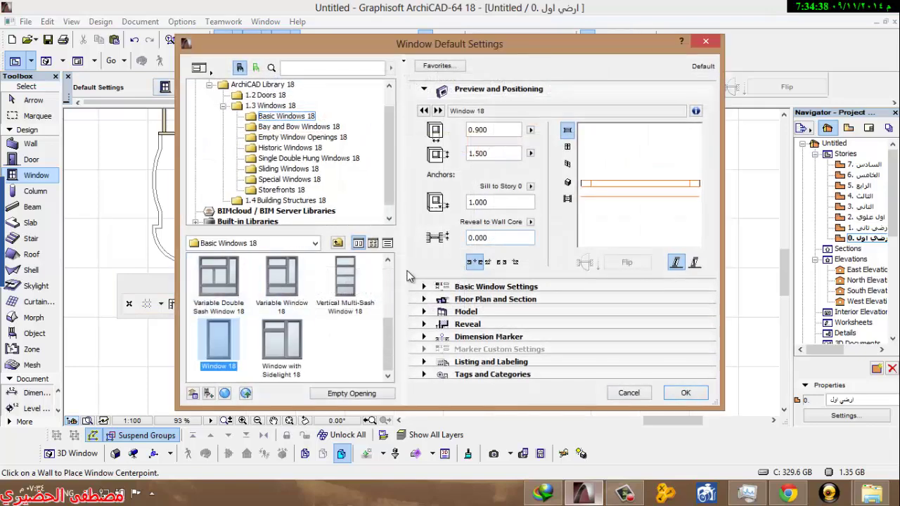
pyautogui.click(298, 127)
pyautogui.click(294, 137)
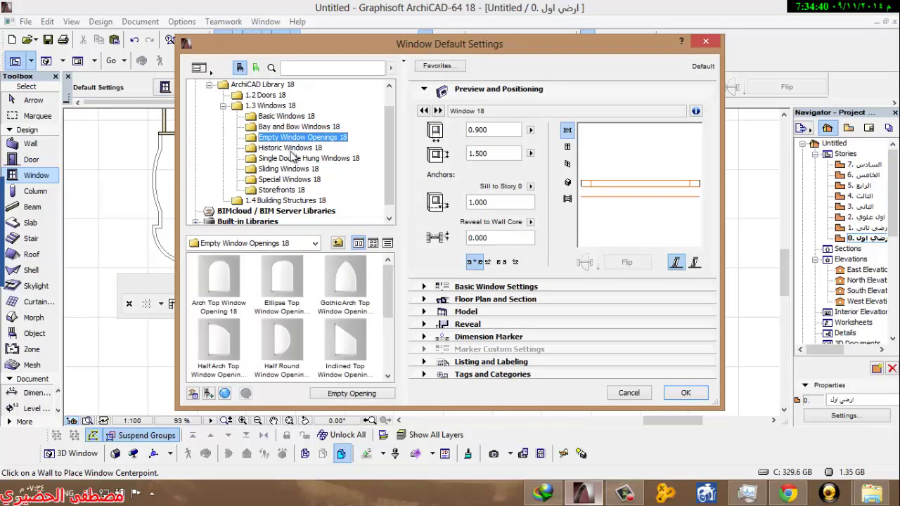
pyautogui.click(294, 148)
pyautogui.click(233, 276)
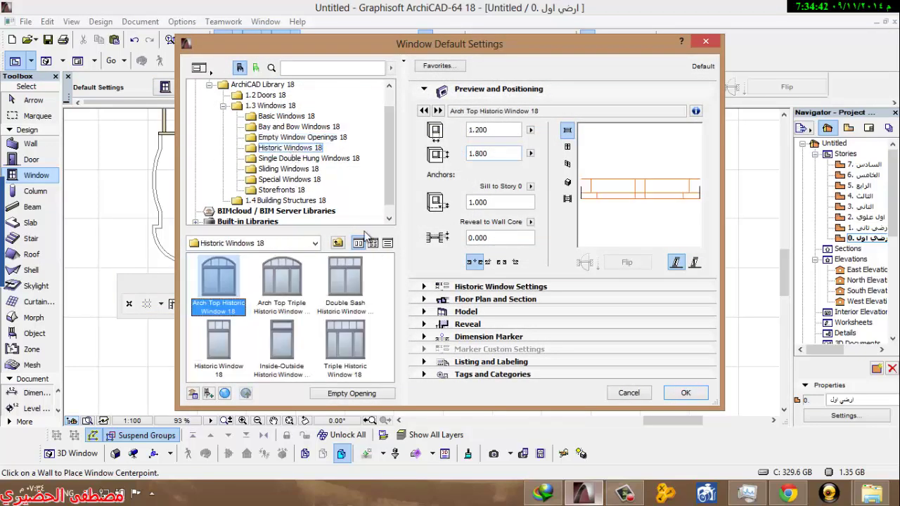
pyautogui.click(285, 160)
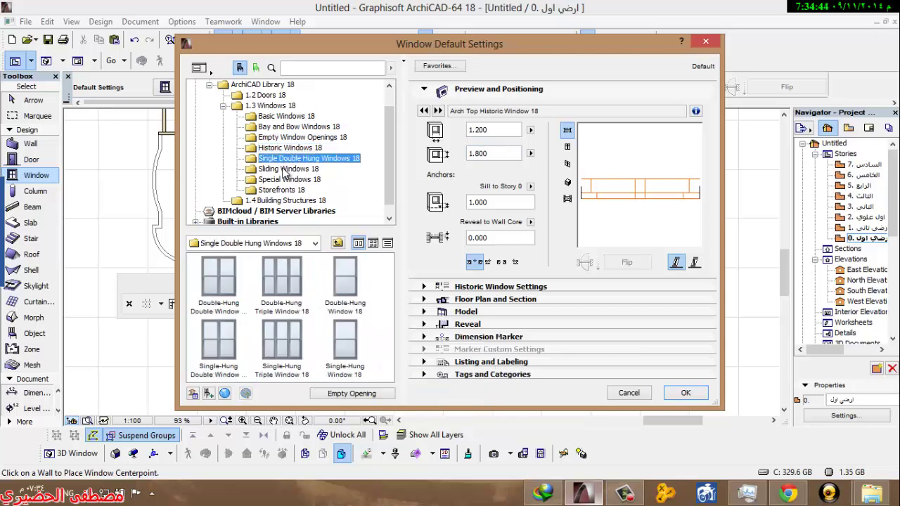
pyautogui.click(284, 170)
pyautogui.click(231, 266)
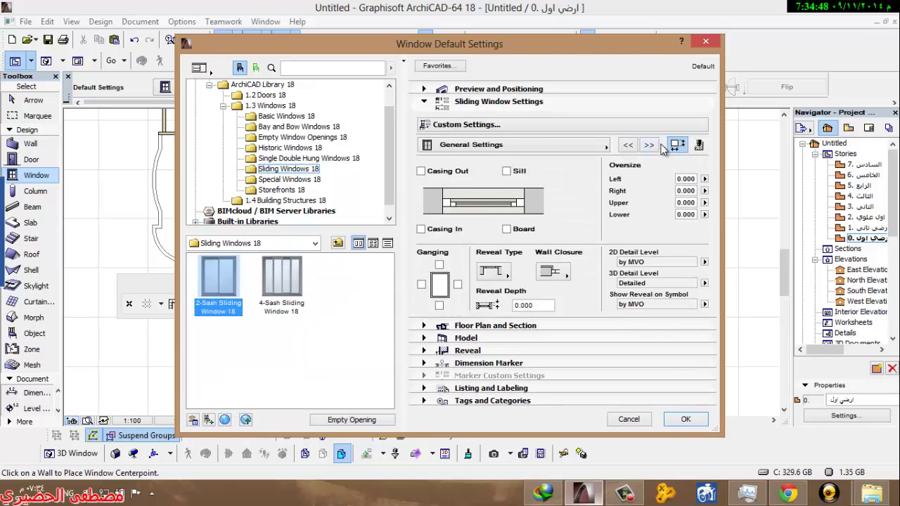
# Step: Examine the sliding window's parameter pages, including sash types, opening, wall closure and outside casing
pyautogui.click(649, 146)
pyautogui.click(649, 145)
pyautogui.click(649, 145)
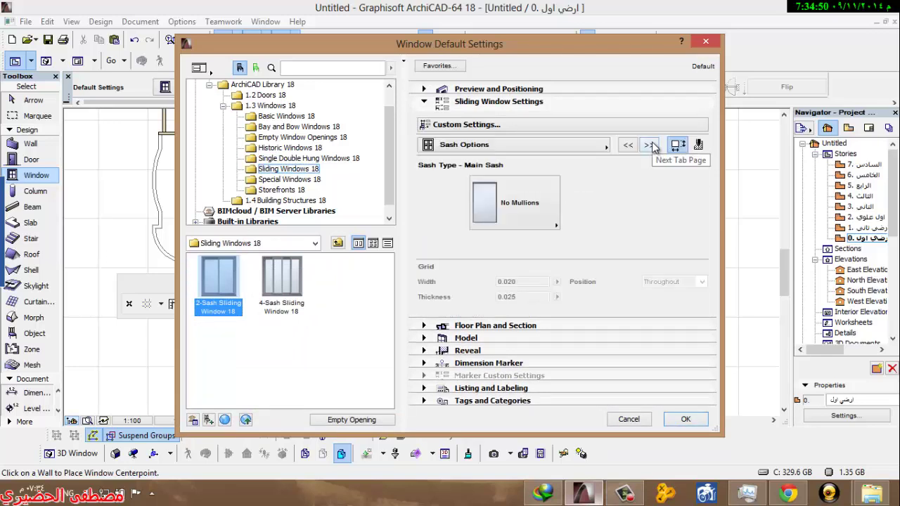
pyautogui.click(497, 206)
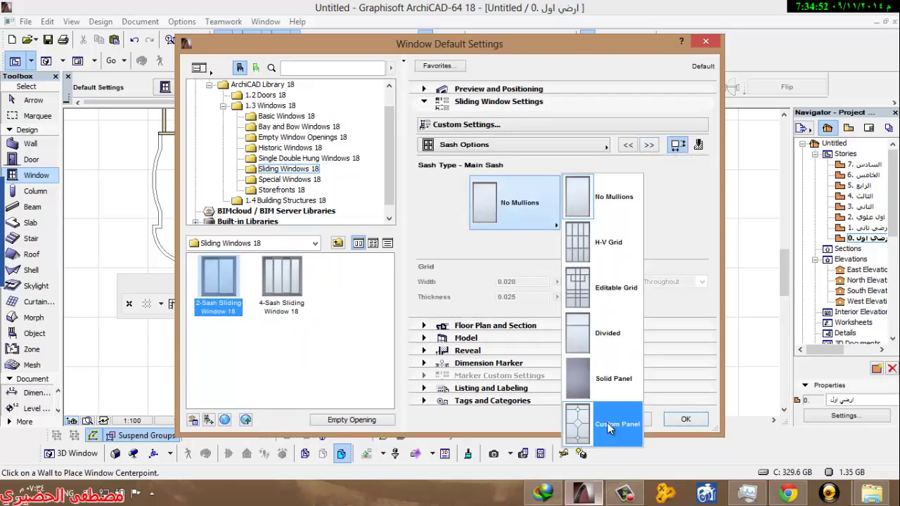
pyautogui.click(597, 228)
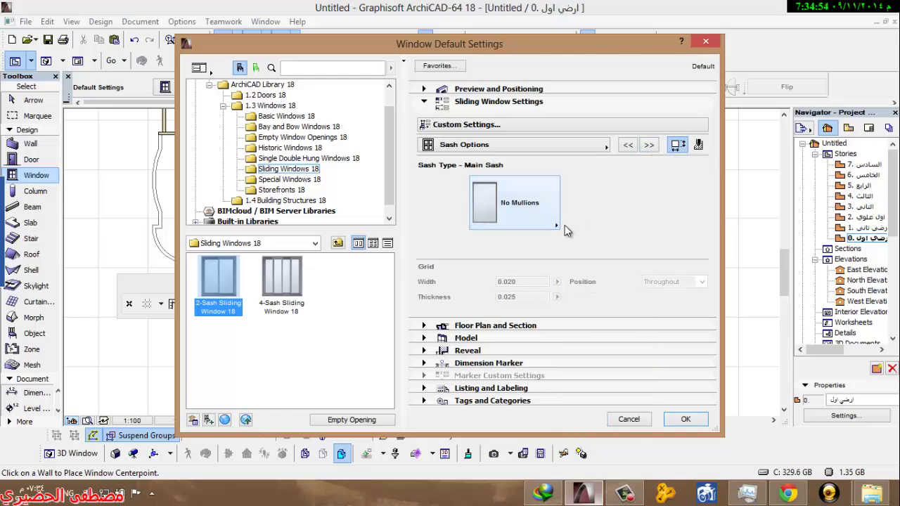
pyautogui.click(649, 145)
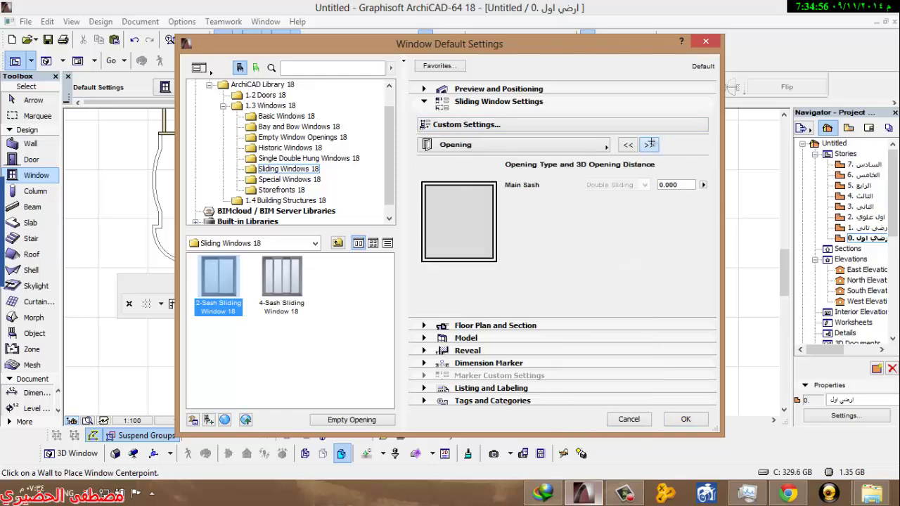
pyautogui.click(649, 145)
pyautogui.click(649, 145)
pyautogui.click(650, 145)
pyautogui.click(651, 145)
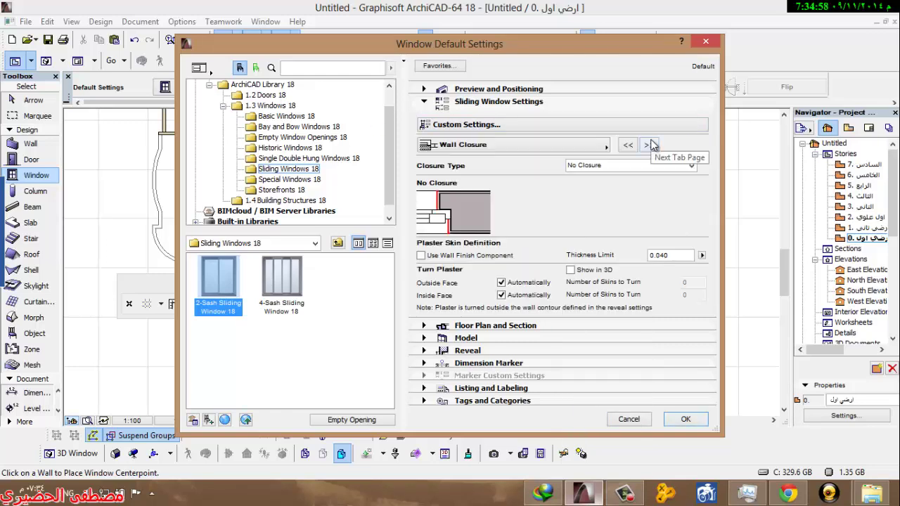
pyautogui.click(649, 145)
pyautogui.click(649, 145)
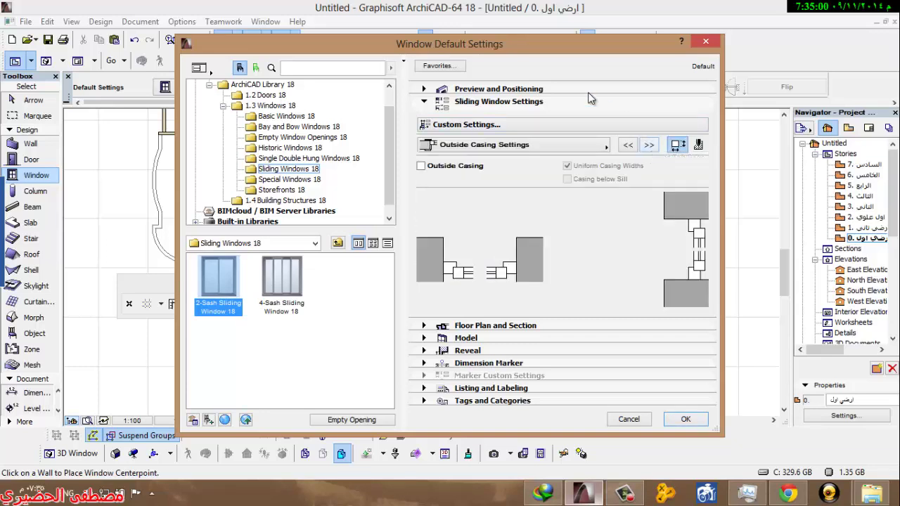
# Step: Set the default sliding window's height to 1.300 and its sill height to 0.900
pyautogui.click(548, 89)
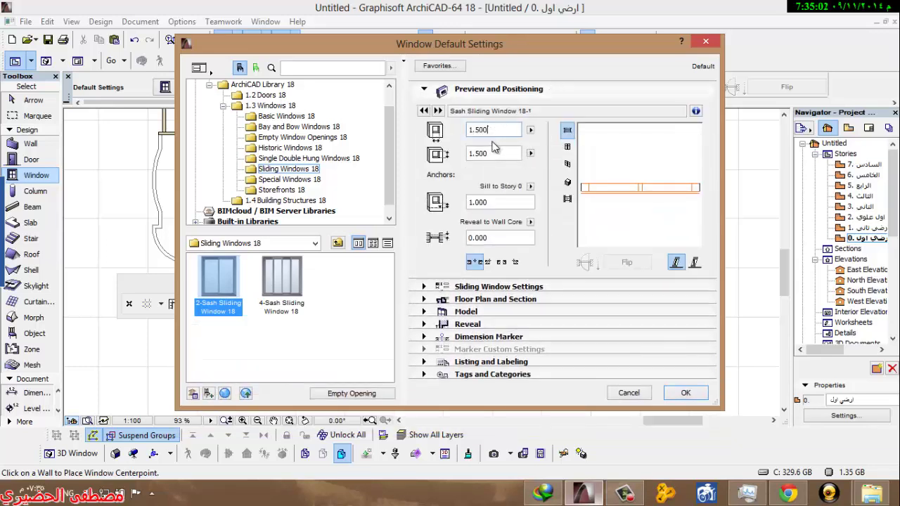
pyautogui.moveTo(480, 153); pyautogui.dragTo(502, 152)
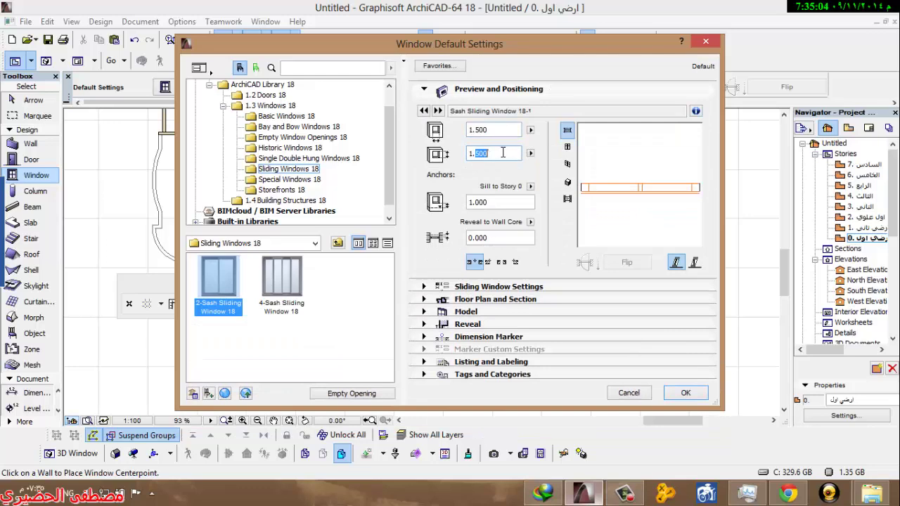
pyautogui.click(476, 202)
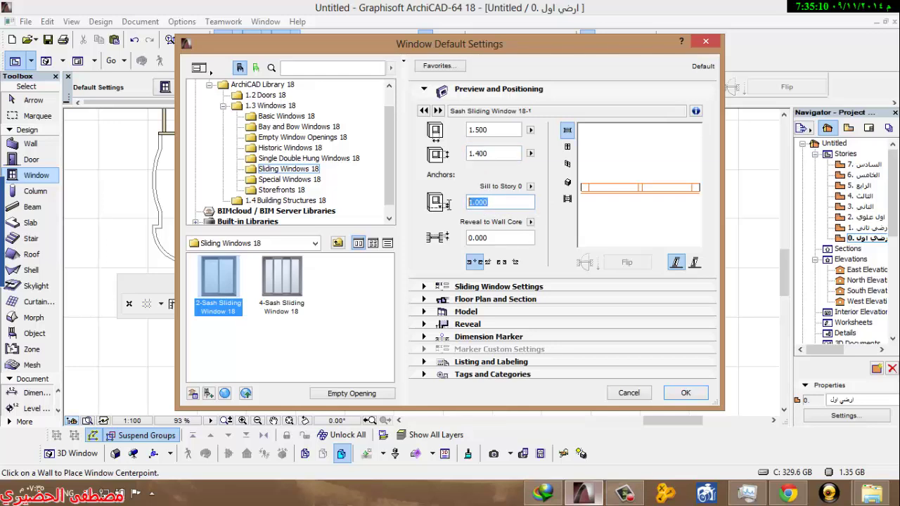
pyautogui.moveTo(475, 154); pyautogui.dragTo(503, 153)
pyautogui.write('.')
pyautogui.click(678, 394)
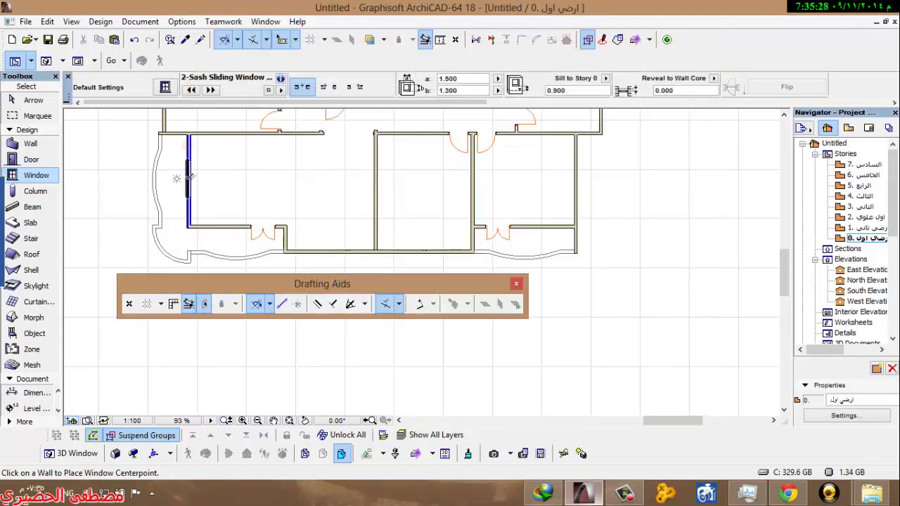
# Step: Place one sliding window in the large room's side wall facing the curved balcony and another in its straight front wall
pyautogui.click(185, 182)
pyautogui.click(156, 190)
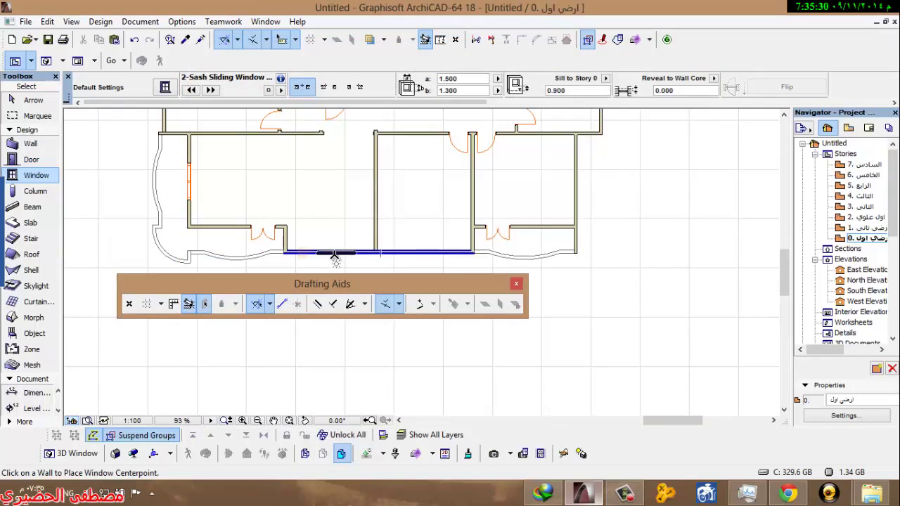
pyautogui.click(335, 279)
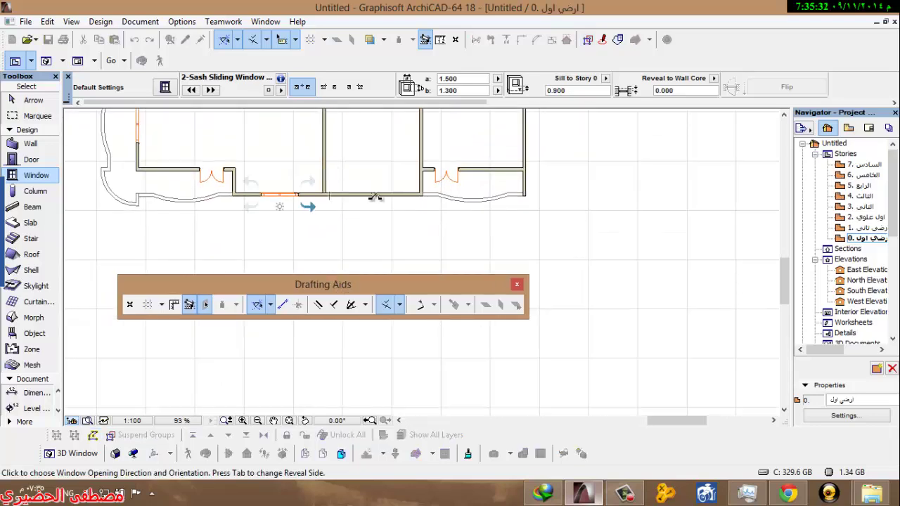
pyautogui.click(360, 202)
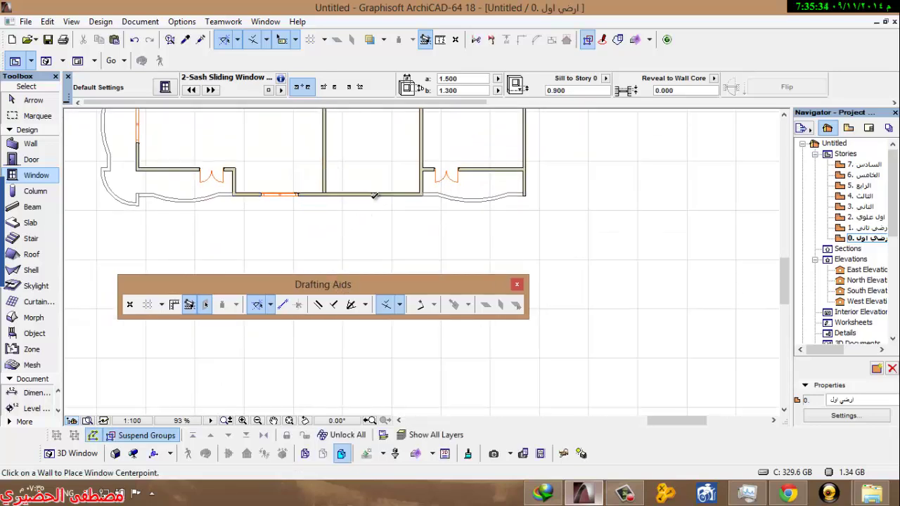
# Step: Place 1.500 by 1.300 sliding windows in the middle bedroom's front wall, the right bedroom's balcony wall and the upper-left bedroom's side wall
pyautogui.click(373, 196)
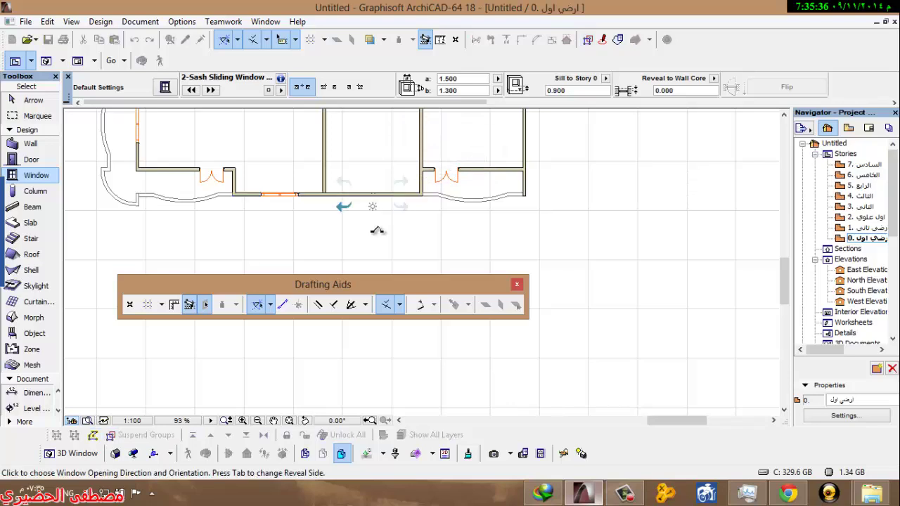
pyautogui.click(381, 223)
pyautogui.click(498, 170)
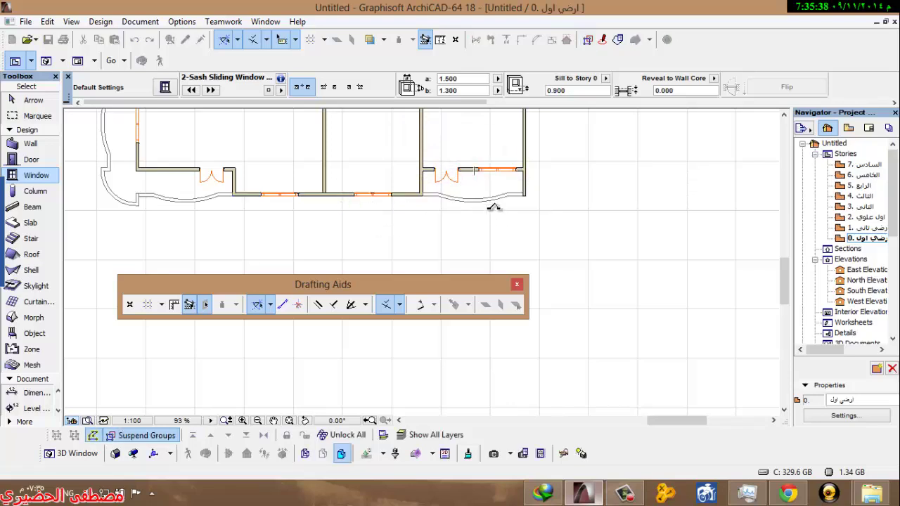
pyautogui.moveTo(353, 169); pyautogui.dragTo(315, 260, button='middle')
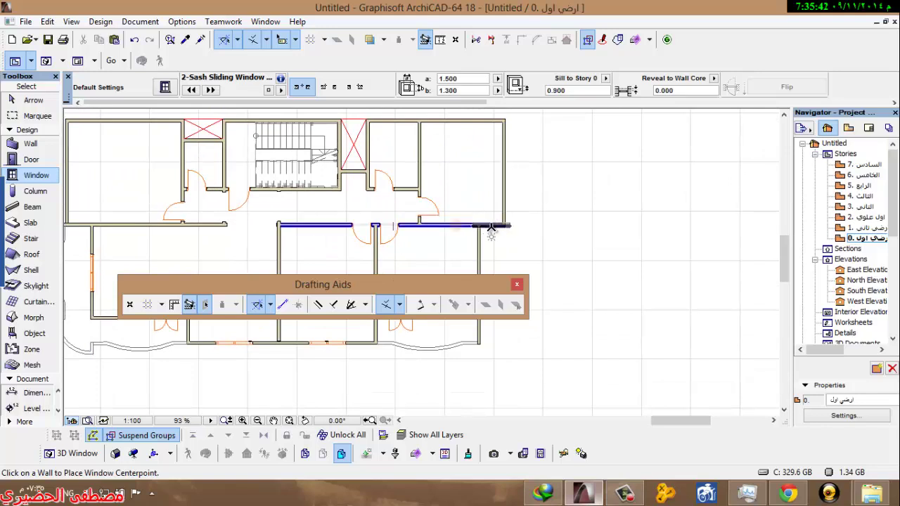
pyautogui.moveTo(251, 163); pyautogui.dragTo(423, 151, button='middle')
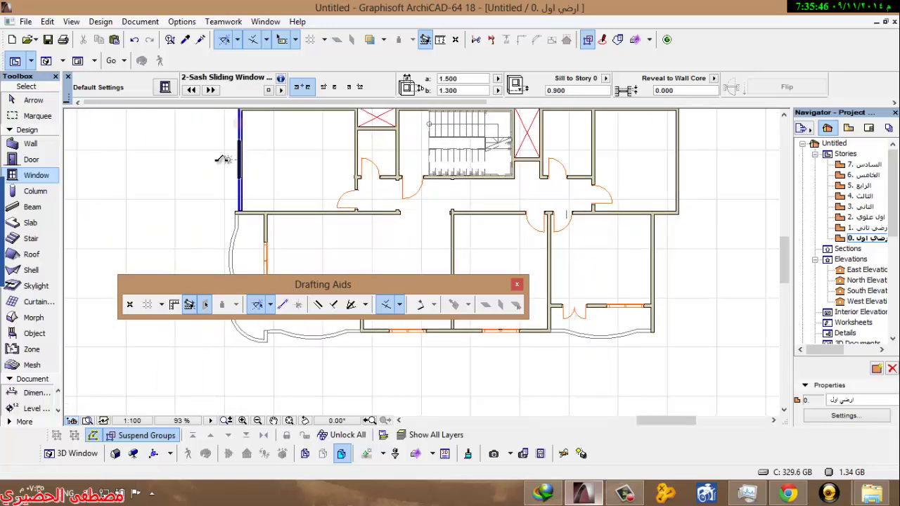
pyautogui.click(232, 158)
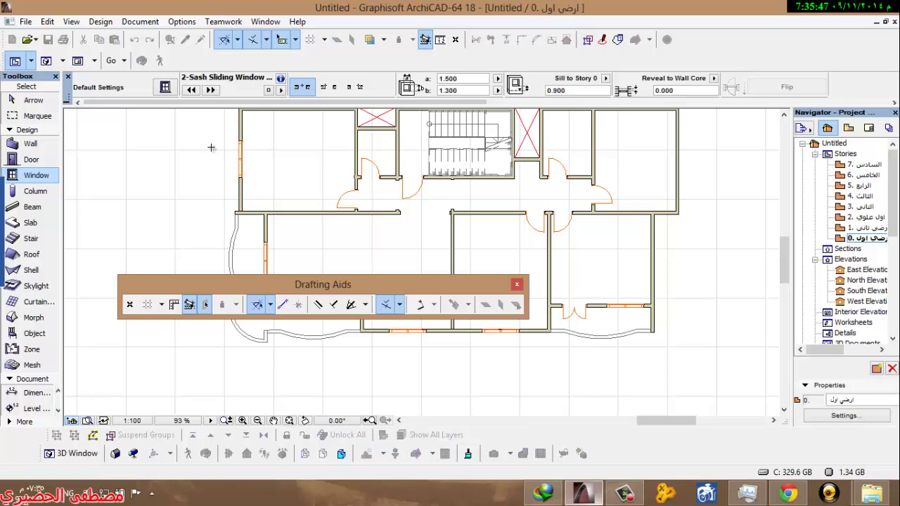
# Step: Set the default sliding window's width to 0.800 and its height to 1.000
pyautogui.click(463, 89)
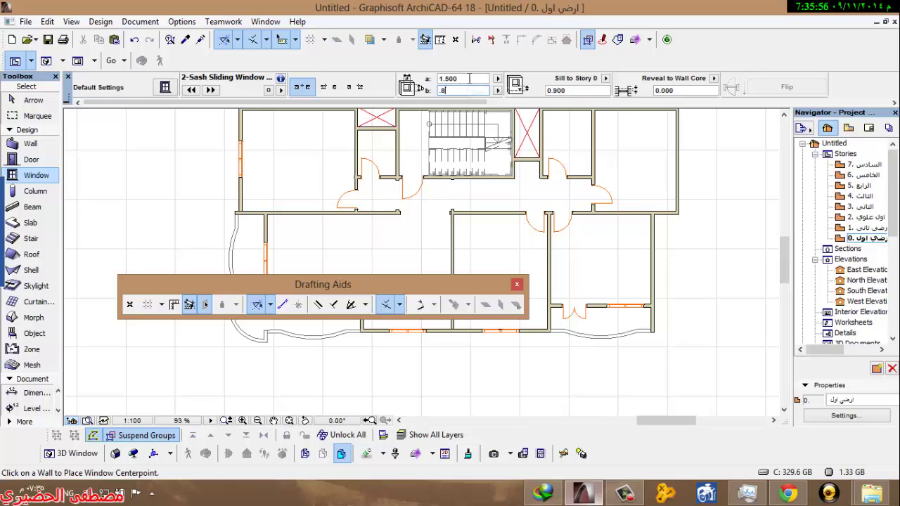
pyautogui.press('Return')
pyautogui.click(464, 78)
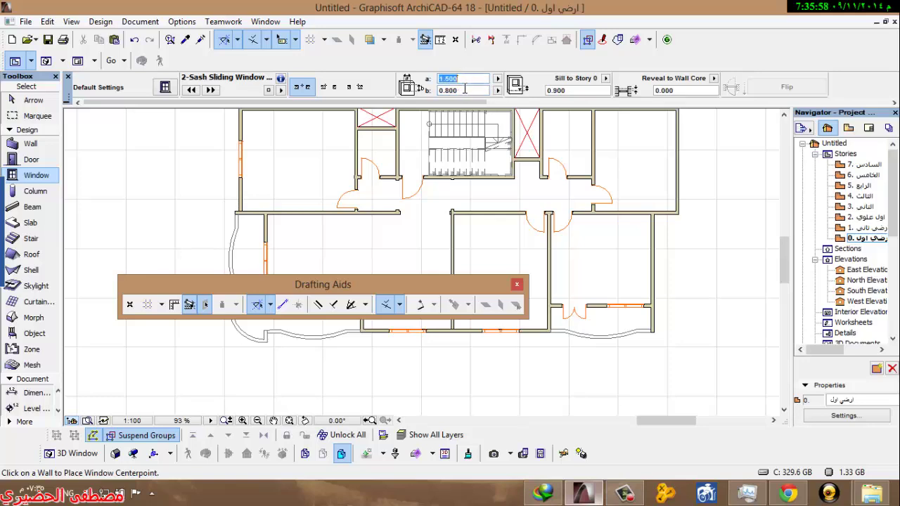
pyautogui.click(459, 90)
pyautogui.write('1')
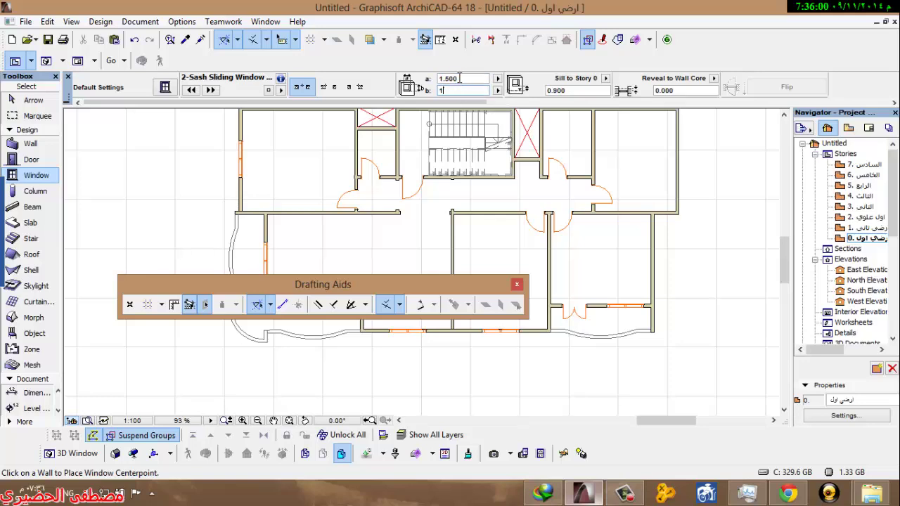
pyautogui.click(460, 78)
pyautogui.write('8')
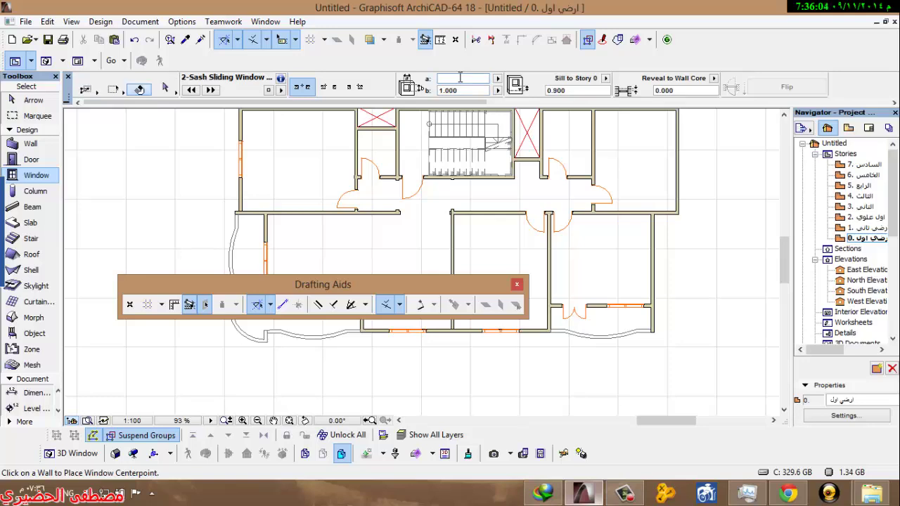
pyautogui.write('9')
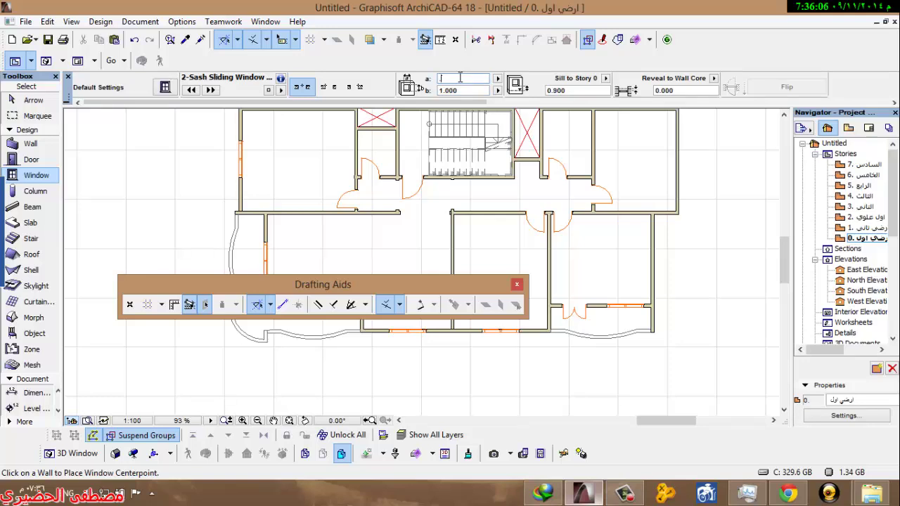
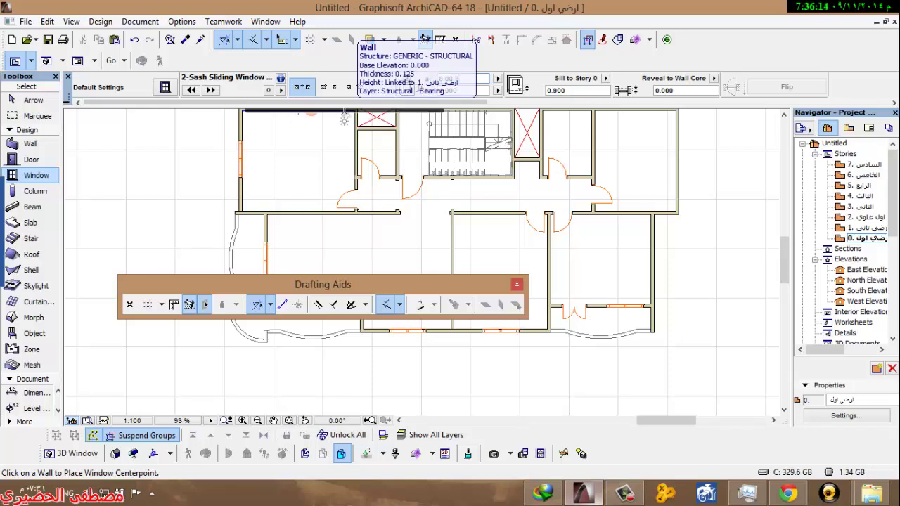
pyautogui.click(461, 79)
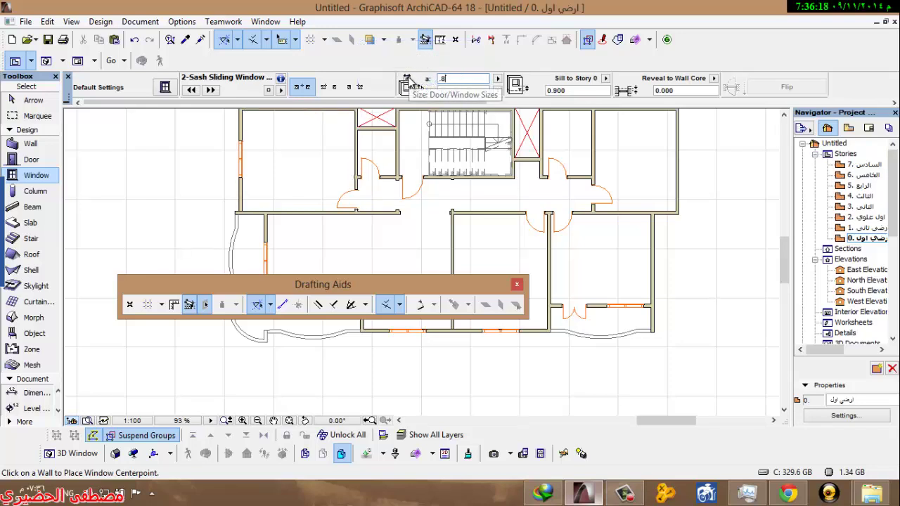
pyautogui.press('Return')
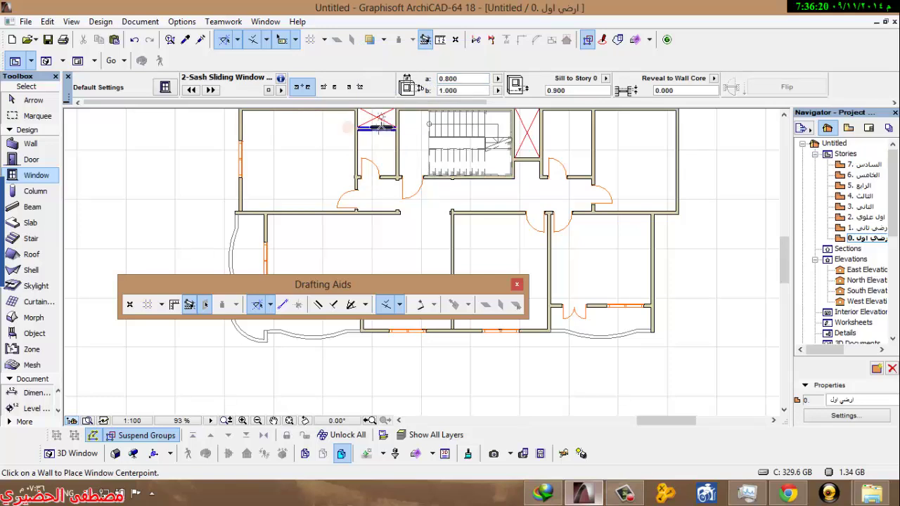
# Step: Place the small sliding window in the walls below both shafts, the stairwell wall facing the tall shaft and the kitchen's short front wall
pyautogui.click(378, 126)
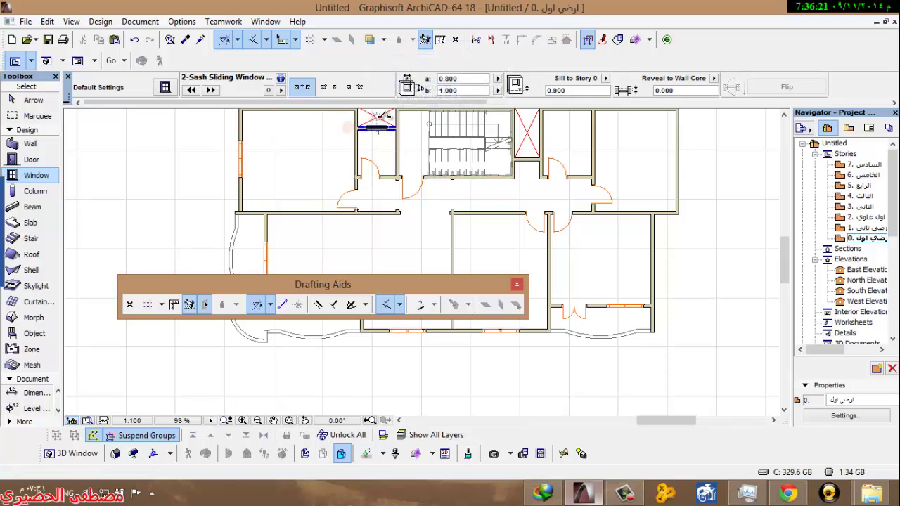
pyautogui.click(527, 160)
pyautogui.click(528, 146)
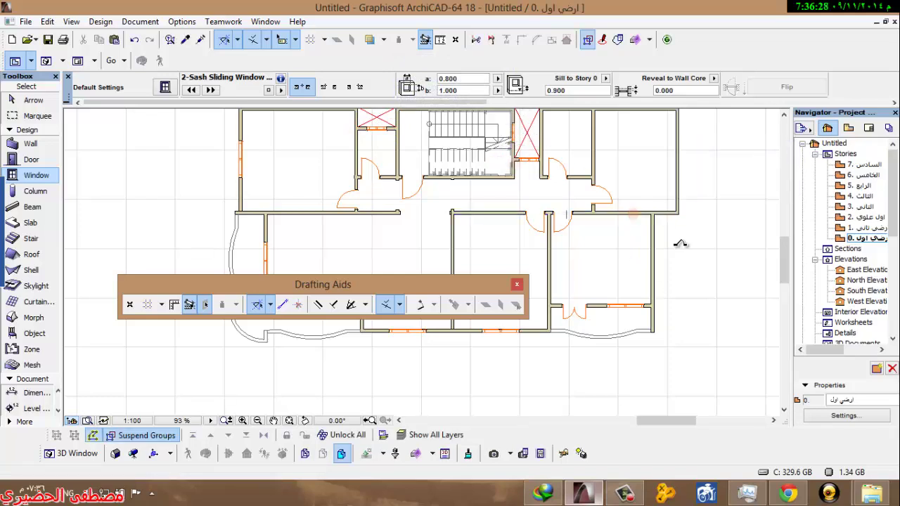
# Step: Examine the small sliding windows below the two shafts and check the sizes of each
pyautogui.scroll(5, 527, 168)
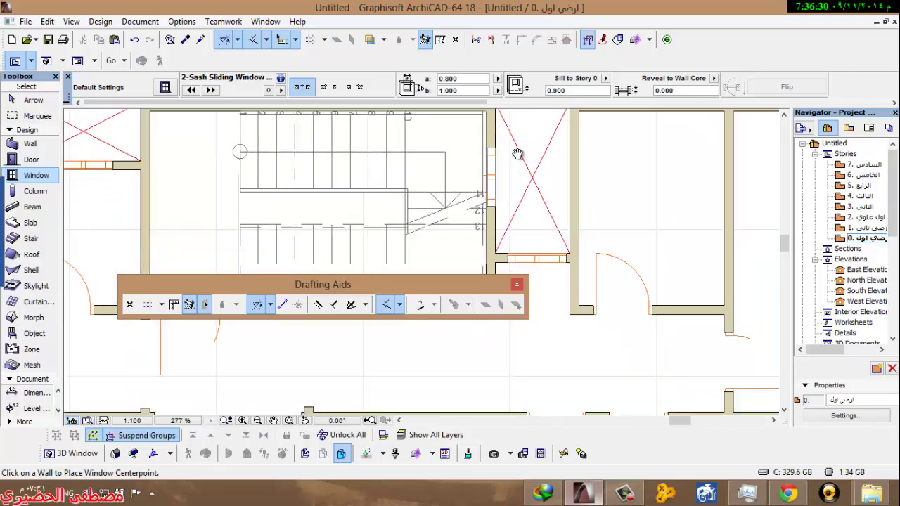
pyautogui.press('Escape')
pyautogui.moveTo(527, 262); pyautogui.dragTo(502, 209, button='middle')
pyautogui.click(484, 208)
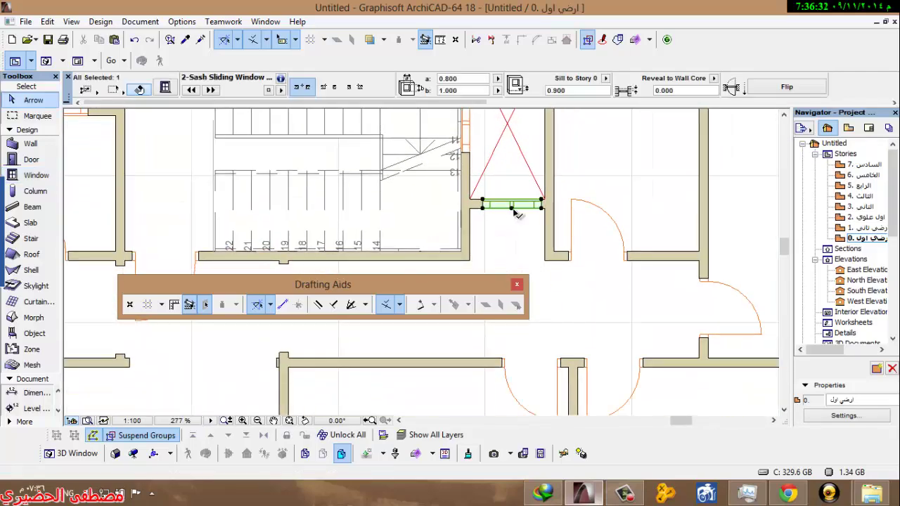
pyautogui.moveTo(354, 182); pyautogui.dragTo(485, 197, button='middle')
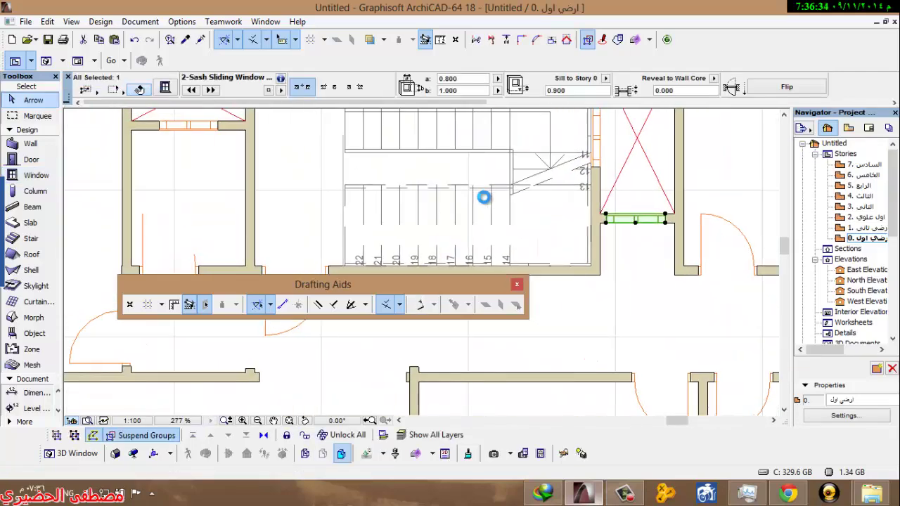
pyautogui.moveTo(318, 205)
pyautogui.mouseDown(button='middle')
pyautogui.moveTo(328, 246)
pyautogui.moveTo(363, 293)
pyautogui.mouseUp(button='middle')
pyautogui.click(268, 220)
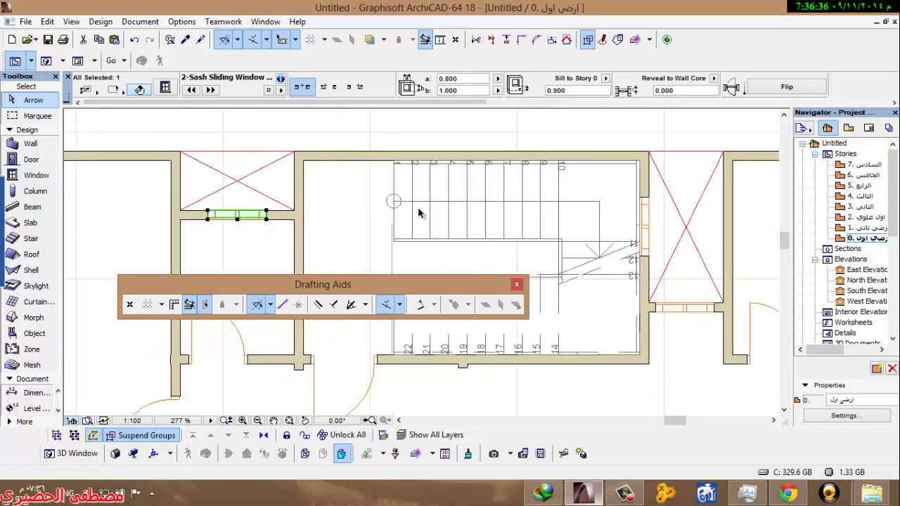
pyautogui.scroll(-2, 426, 202)
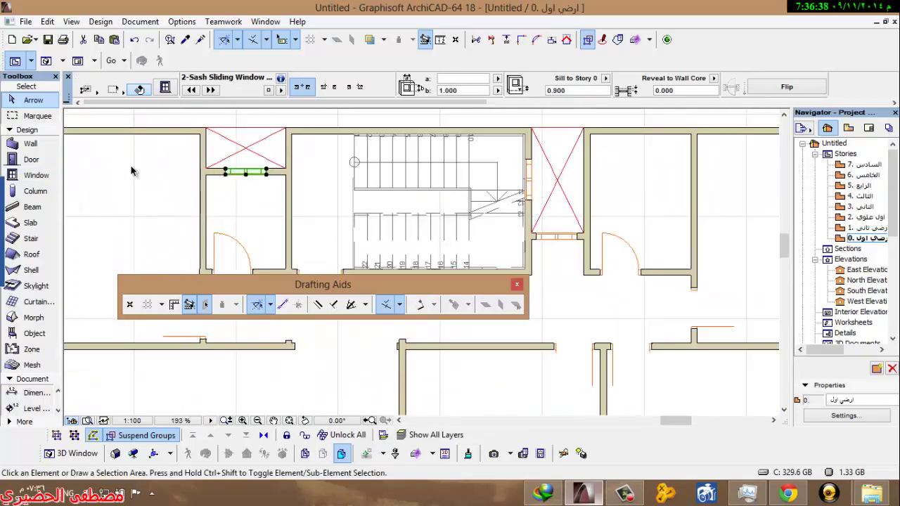
# Step: Place another 0.800 by 1.000 sliding window in the right bathroom's side wall facing the tall shaft
pyautogui.click(34, 175)
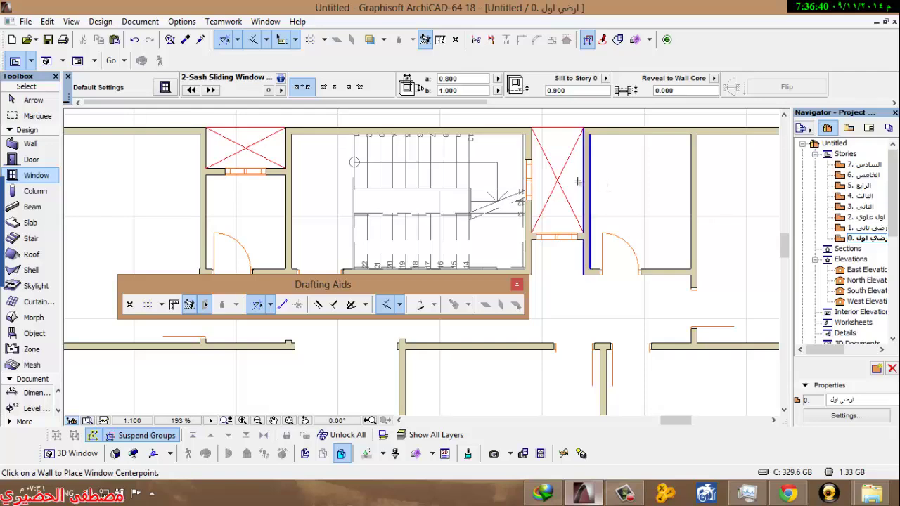
pyautogui.scroll(-3, 568, 185)
pyautogui.moveTo(569, 184); pyautogui.dragTo(523, 105, button='middle')
pyautogui.moveTo(359, 206); pyautogui.dragTo(460, 211, button='middle')
pyautogui.scroll(-5, 445, 205)
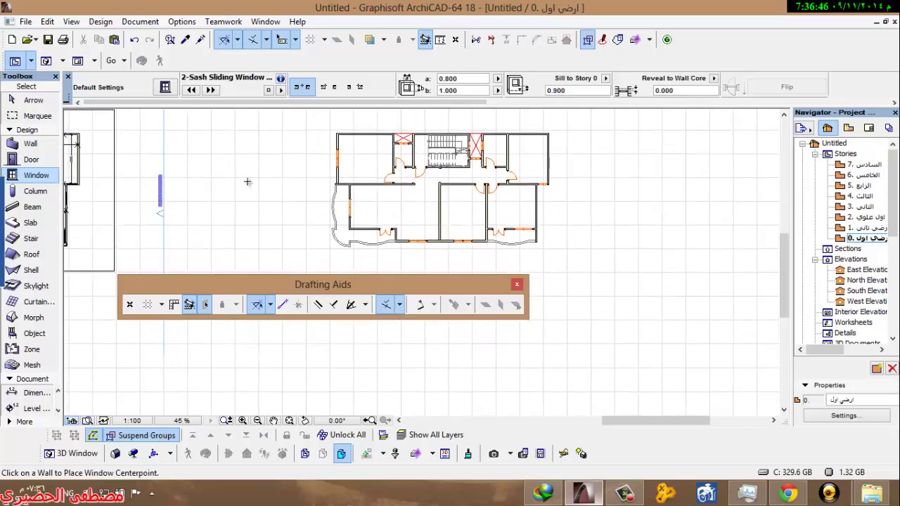
# Step: Enclose the labelled reference plan in a marquee and select the walls partially inside it with Find & Select
pyautogui.moveTo(218, 195); pyautogui.dragTo(456, 175, button='middle')
pyautogui.press('Escape')
pyautogui.moveTo(295, 184); pyautogui.dragTo(333, 215, button='middle')
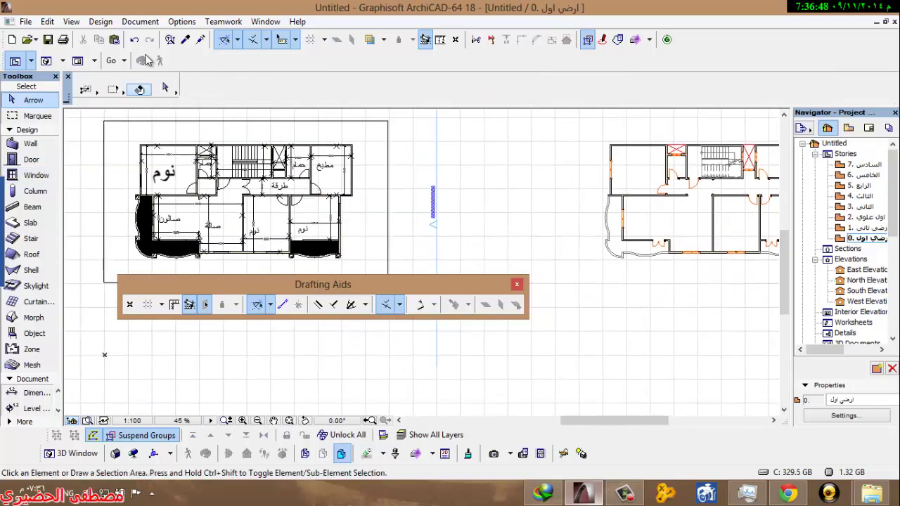
pyautogui.click(28, 115)
pyautogui.scroll(-2, 204, 168)
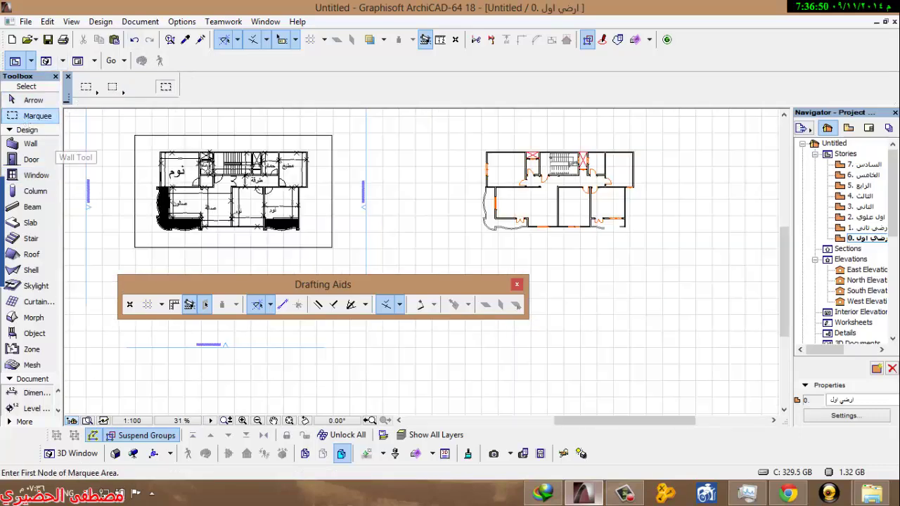
pyautogui.click(152, 144)
pyautogui.click(322, 230)
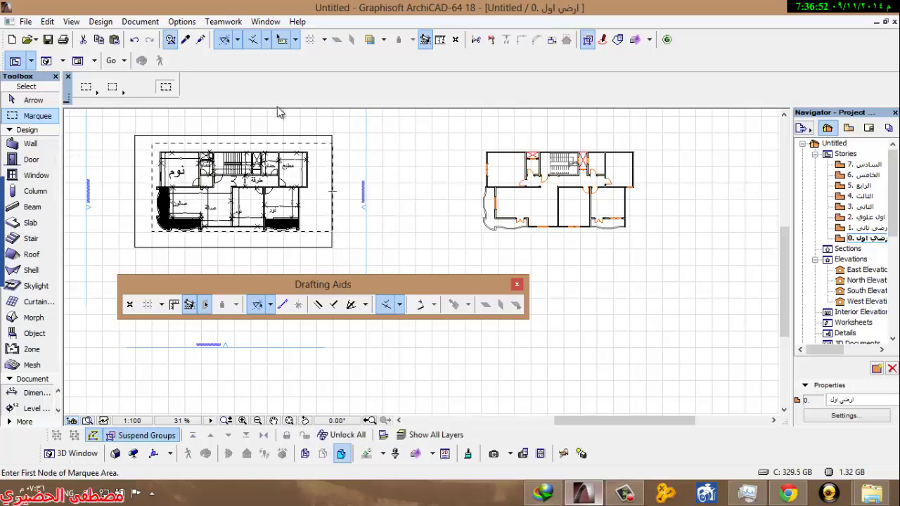
pyautogui.click(170, 40)
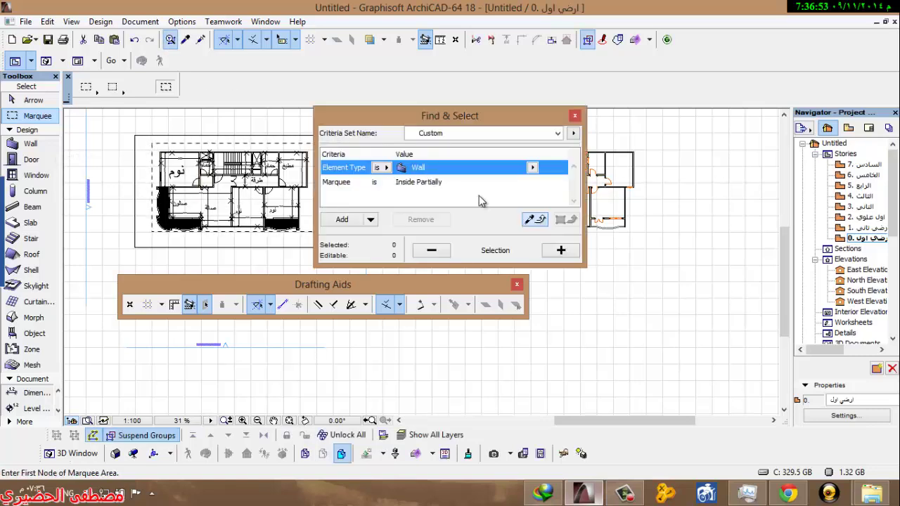
pyautogui.click(558, 251)
pyautogui.press('Escape')
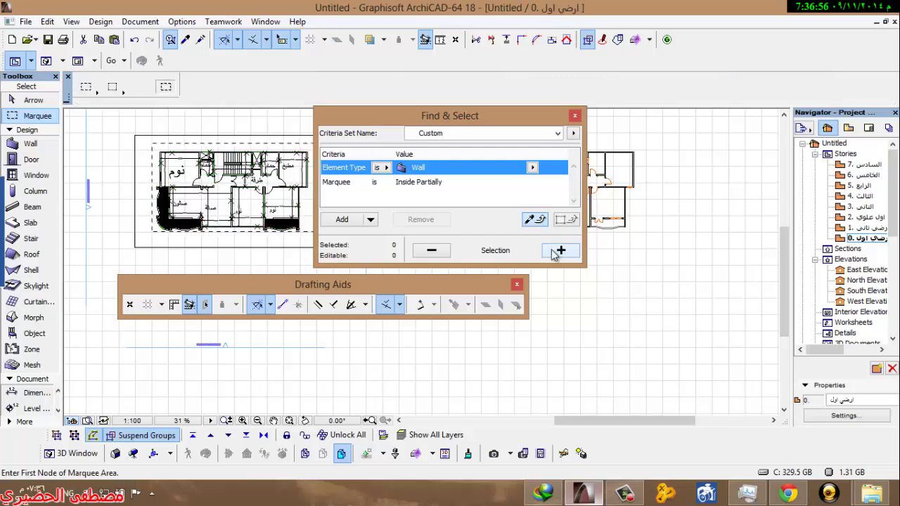
pyautogui.click(575, 116)
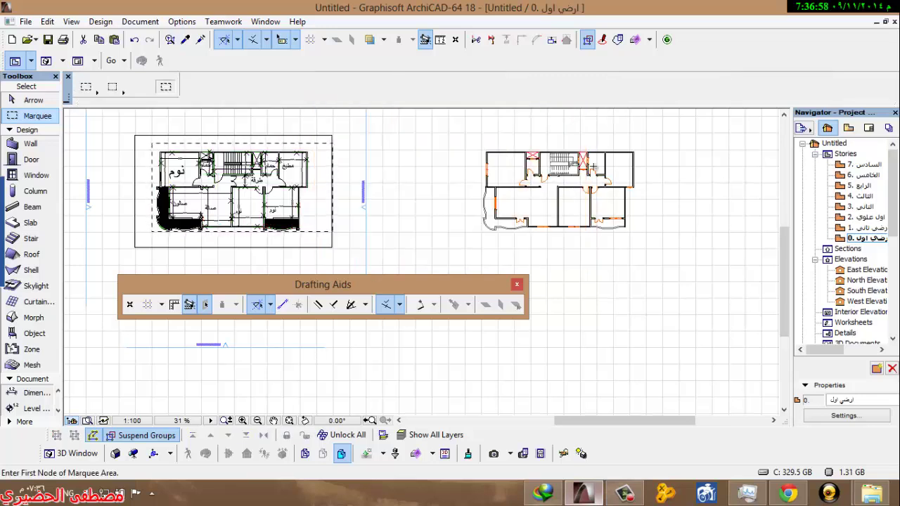
# Step: Close the Drafting Aids palette and bring the whole new apartment plan into view
pyautogui.scroll(2, 609, 190)
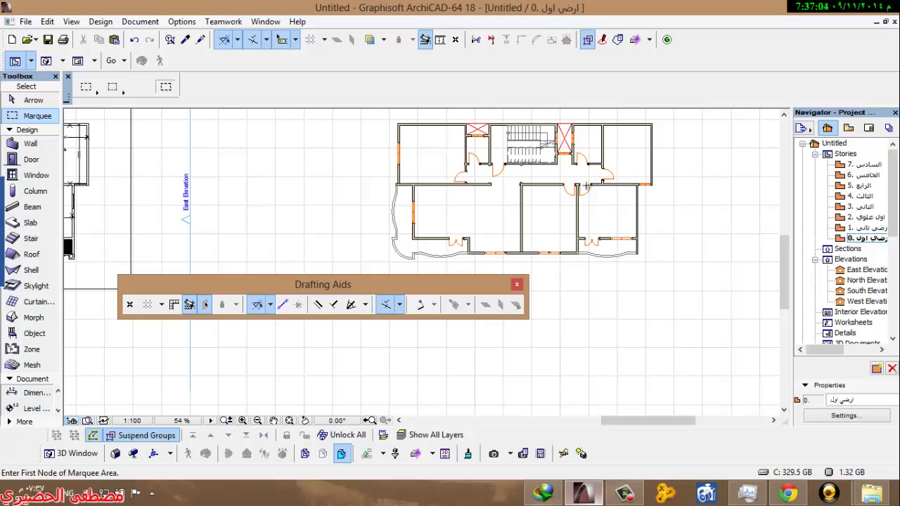
pyautogui.scroll(1, 489, 225)
pyautogui.click(516, 284)
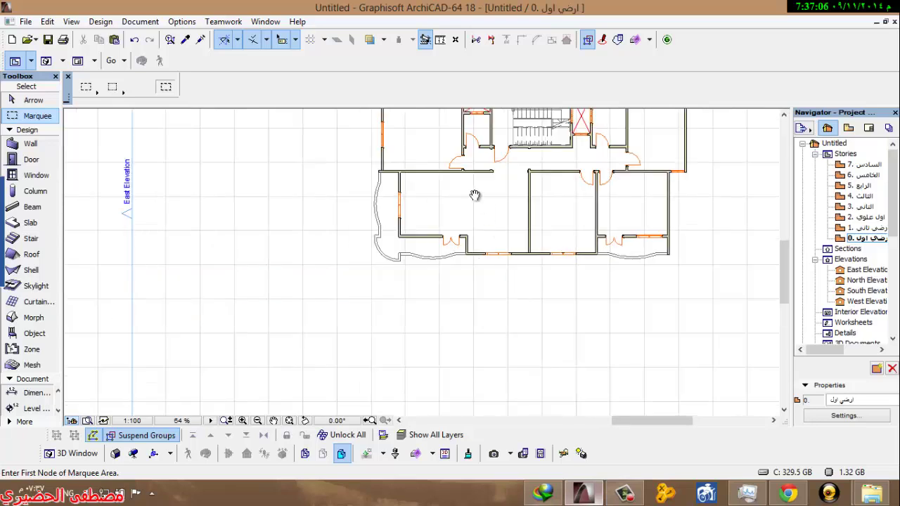
pyautogui.moveTo(475, 195); pyautogui.dragTo(424, 244, button='middle')
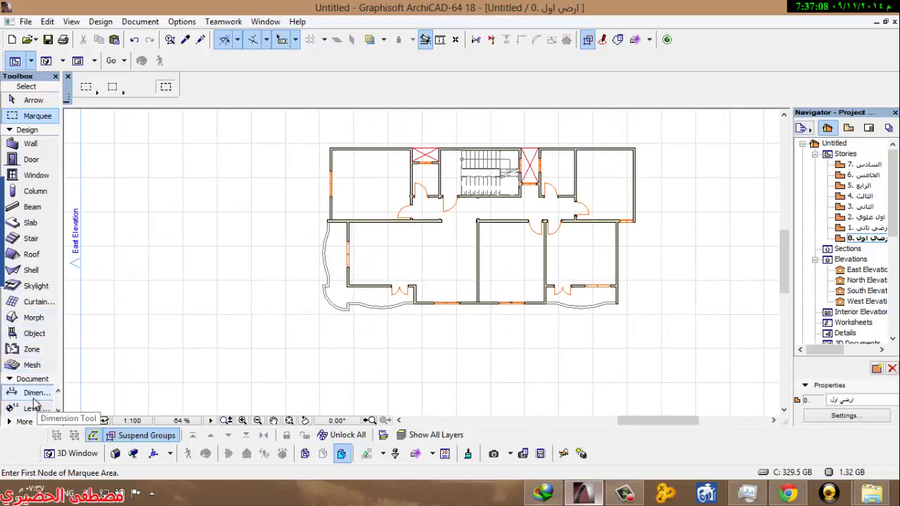
# Step: Add the text label "غرفة نوم" inside the upper-left bedroom with the Text tool
pyautogui.click(28, 421)
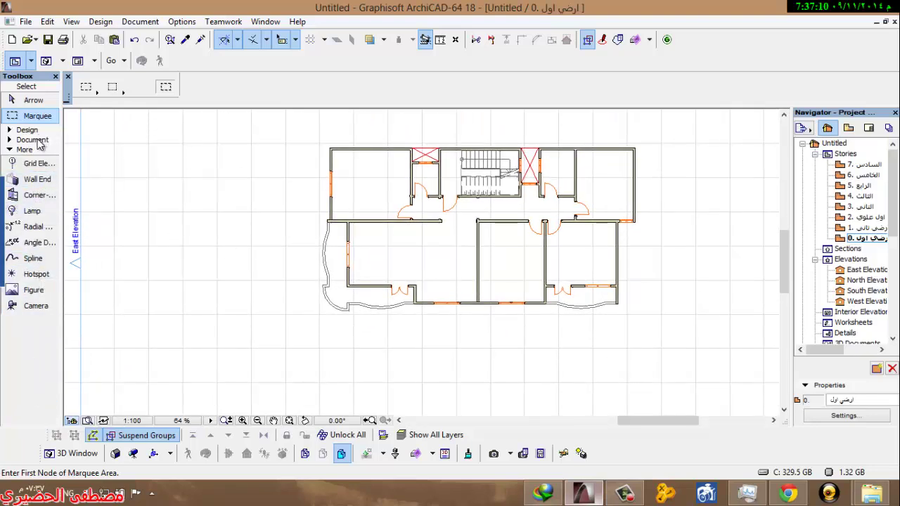
pyautogui.click(36, 140)
pyautogui.click(31, 185)
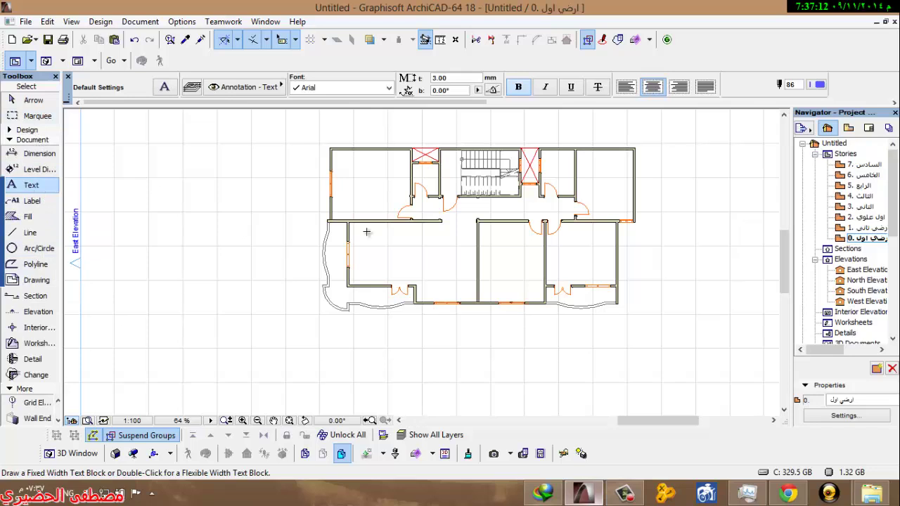
pyautogui.click(404, 178)
pyautogui.click(363, 191)
pyautogui.press('Escape')
pyautogui.click(386, 178)
pyautogui.click(382, 180)
# Step: Increase the text height of the upper-left bedroom's label
pyautogui.click(371, 190)
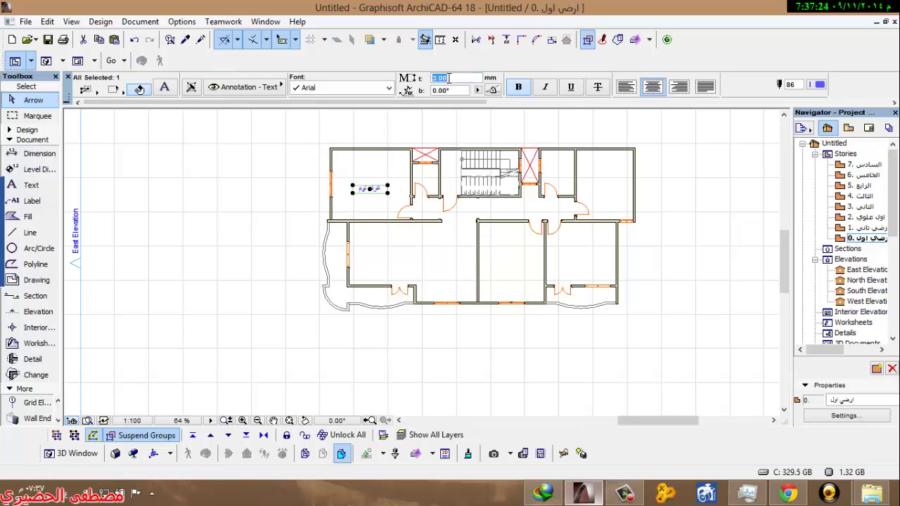
pyautogui.click(375, 163)
pyautogui.click(386, 190)
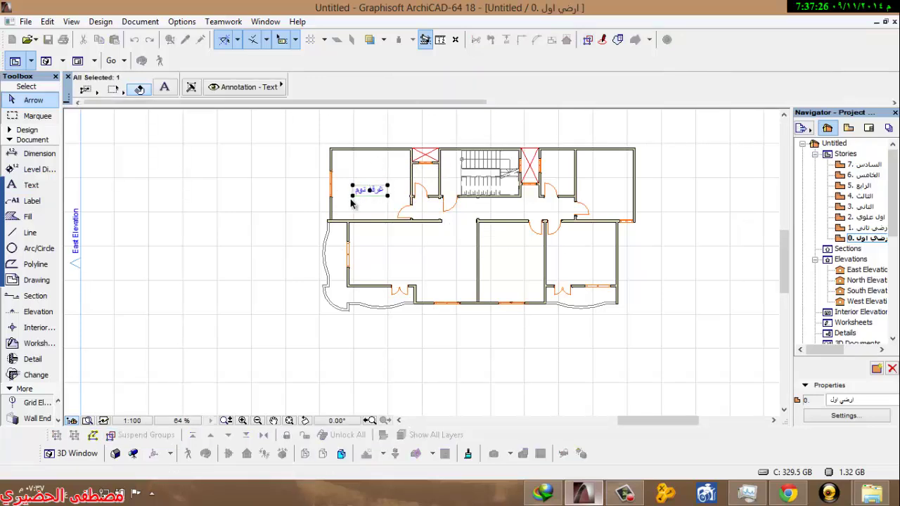
# Step: Drag multiple copies of the upper-left bedroom's label into the three lower rooms, the upper-right room and the small room beside it
pyautogui.click(371, 190)
pyautogui.press('ctrl')
pyautogui.press('ctrl')
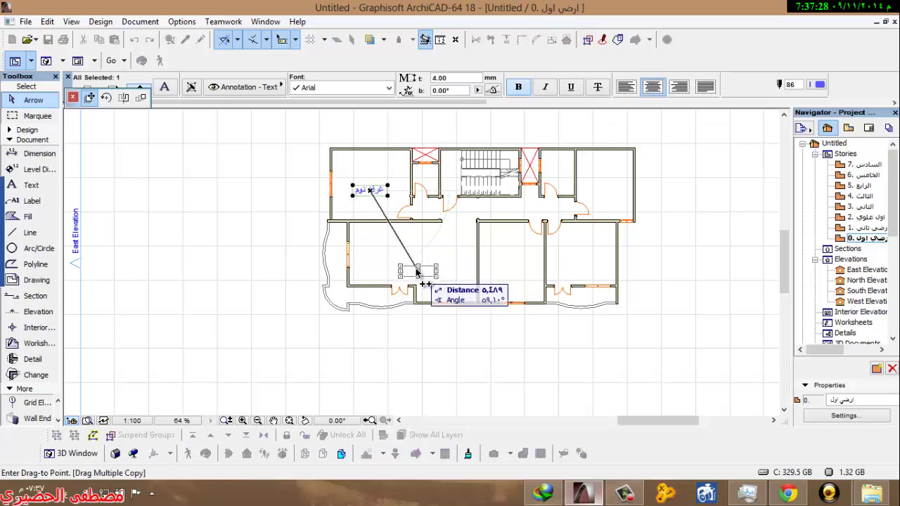
pyautogui.click(408, 255)
pyautogui.click(513, 258)
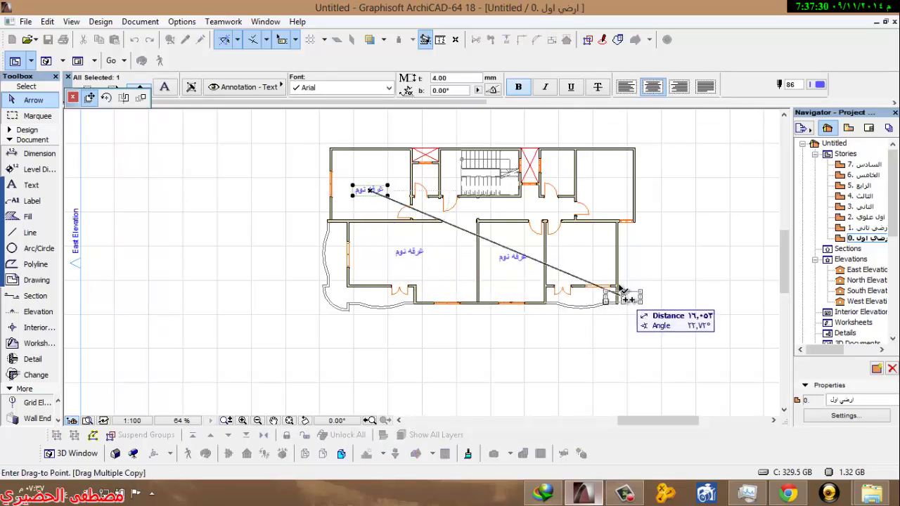
pyautogui.click(585, 258)
pyautogui.click(606, 186)
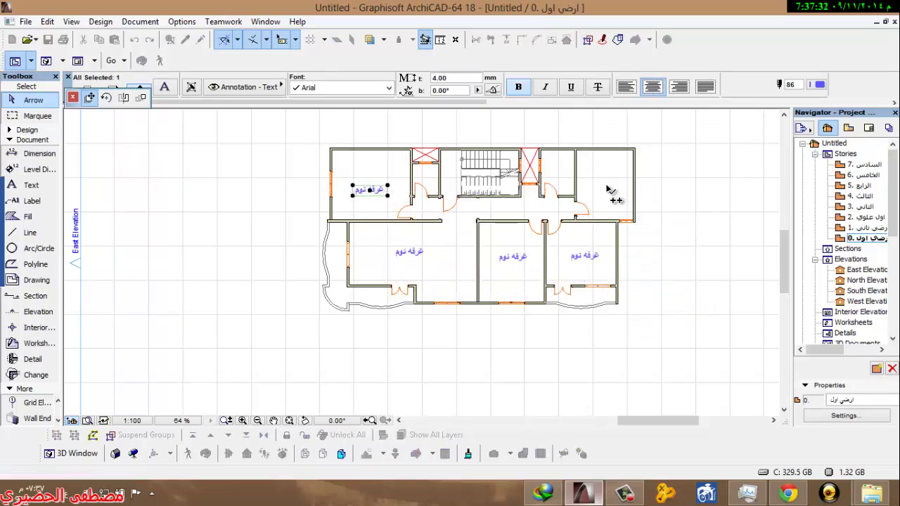
pyautogui.click(555, 172)
pyautogui.press('Escape')
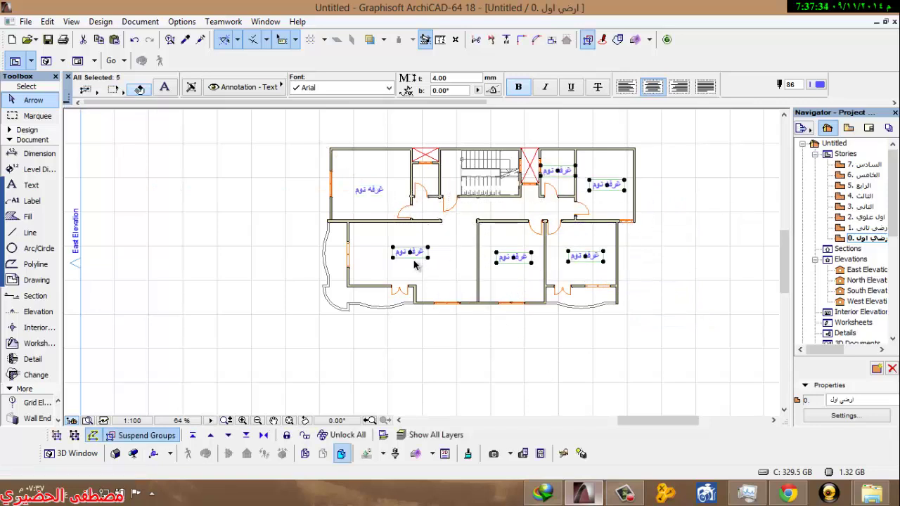
pyautogui.press('Escape')
# Step: Replace the text of the label in the large lower-left room with "صاله استقبال"
pyautogui.scroll(5, 416, 250)
pyautogui.doubleClick(410, 253)
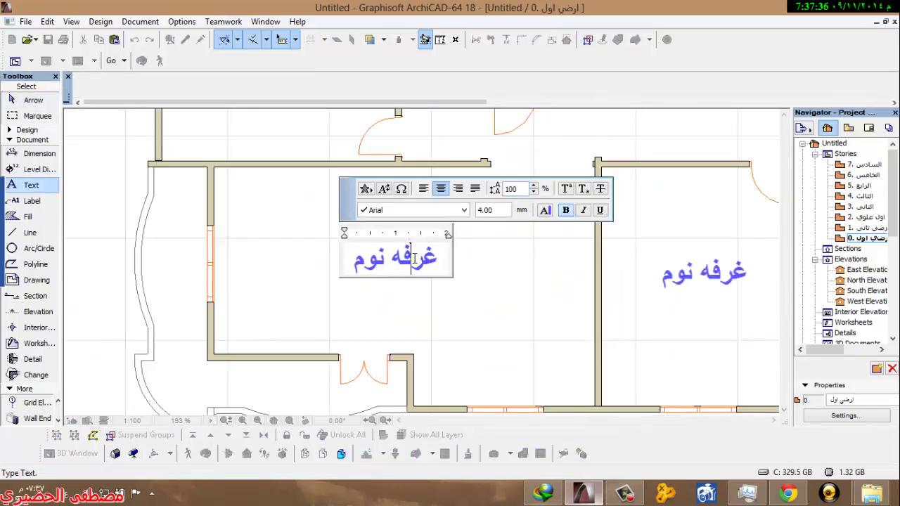
pyautogui.hotkey('ctrl', 'a')
pyautogui.write('صا')
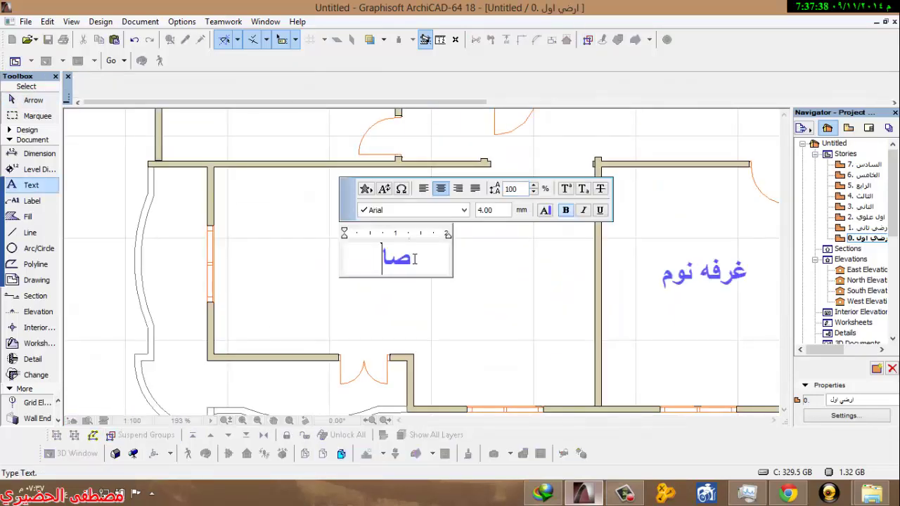
pyautogui.write('له استقبال')
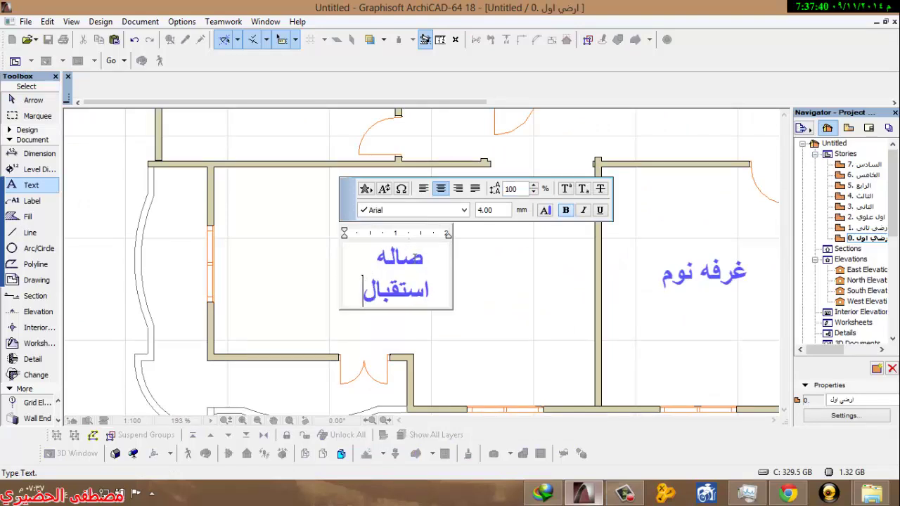
pyautogui.click(455, 260)
# Step: Replace the text of the upper-right room's label with "المطبخ"
pyautogui.scroll(-3, 512, 272)
pyautogui.moveTo(567, 256); pyautogui.dragTo(421, 269, button='middle')
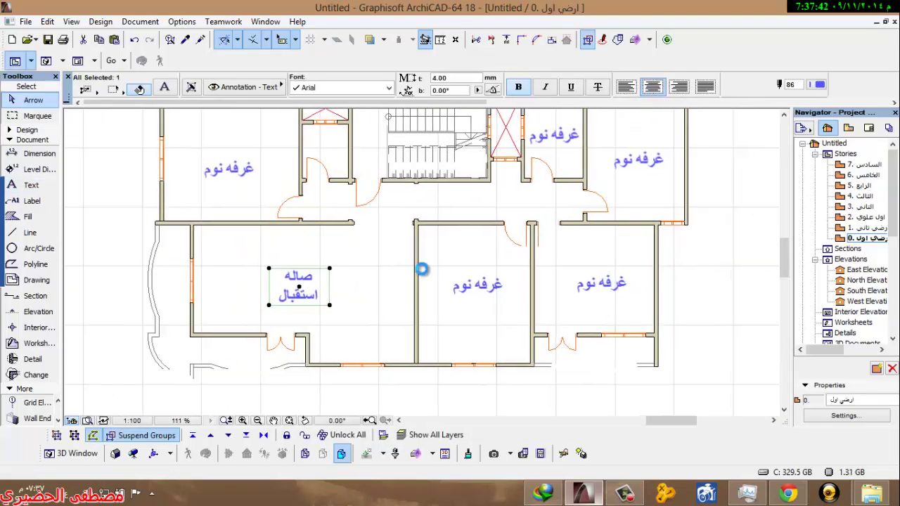
pyautogui.doubleClick(634, 165)
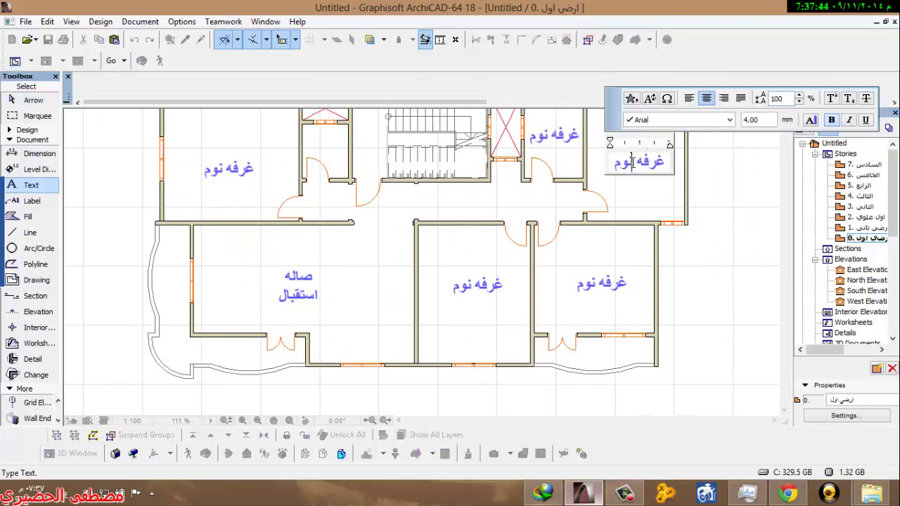
pyautogui.hotkey('ctrl', 'a')
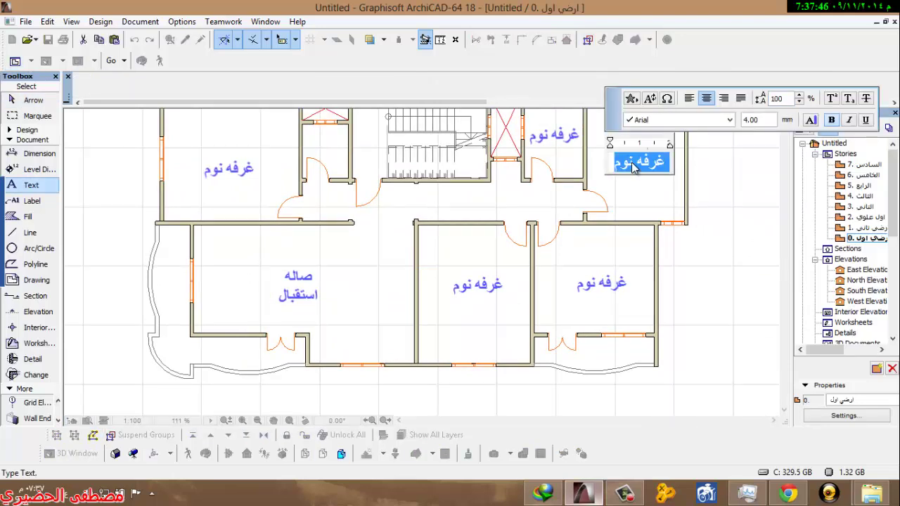
pyautogui.write('المطبخ')
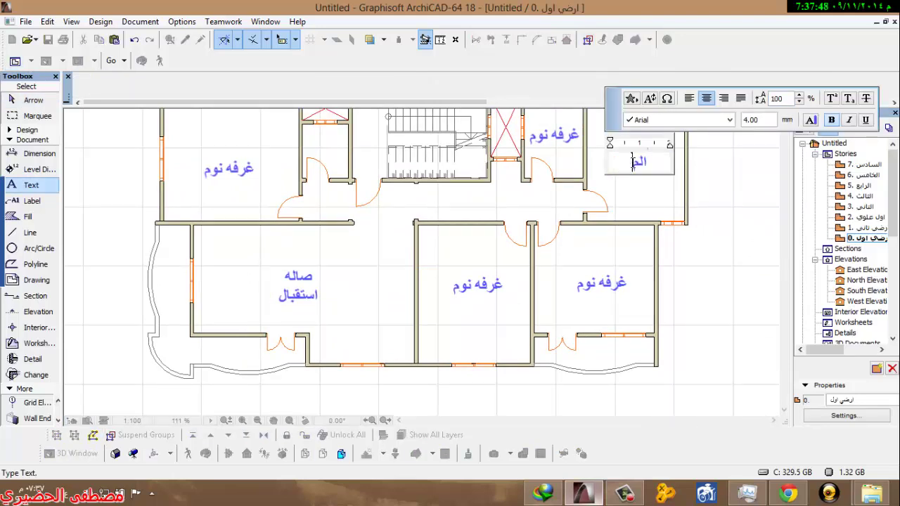
pyautogui.click(636, 208)
# Step: Open the label of the small room between the shaft and the kitchen for editing and select its text
pyautogui.doubleClick(552, 137)
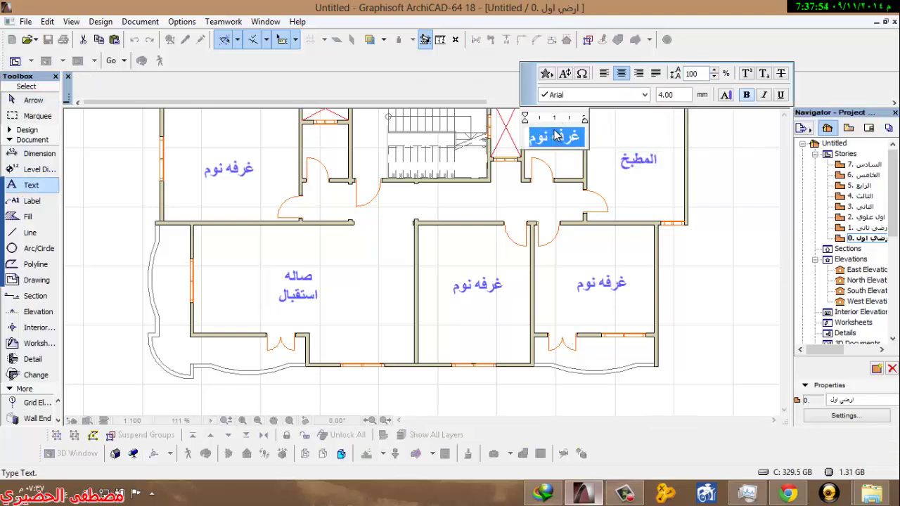
# Step: Change the label in the bathroom beside the kitchen to "حمام" and place a copy of it in the other bathroom
pyautogui.write('حمام')
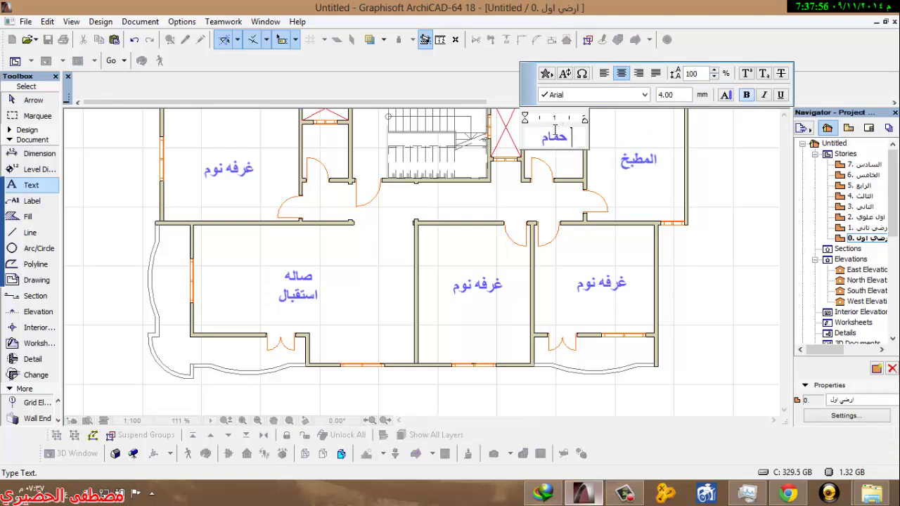
pyautogui.click(516, 205)
pyautogui.click(554, 137)
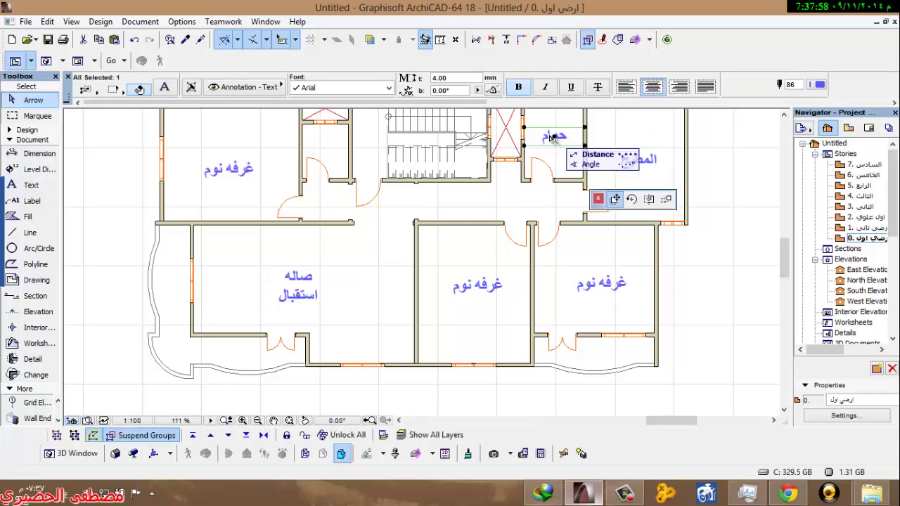
pyautogui.press('ctrl')
pyautogui.hotkey('ctrl', 'alt')
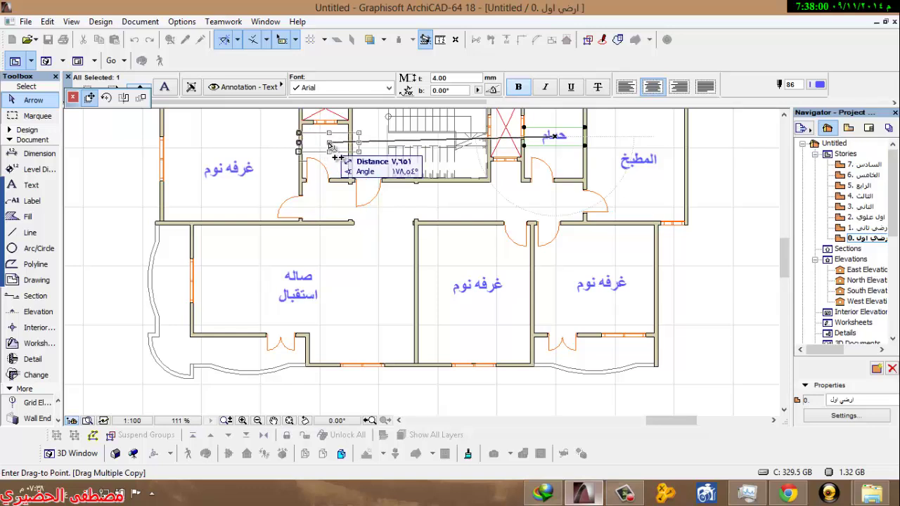
pyautogui.click(327, 145)
pyautogui.click(325, 162)
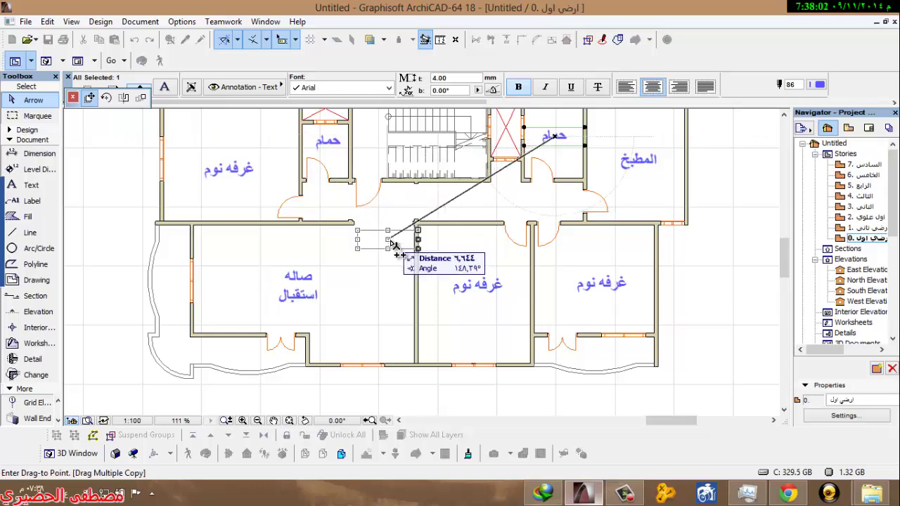
pyautogui.press('Escape')
# Step: Review the room labels across the whole ground-floor plan, from the bathrooms and kitchen to the bedrooms and reception hall
pyautogui.scroll(-4, 397, 245)
pyautogui.scroll(2, 451, 250)
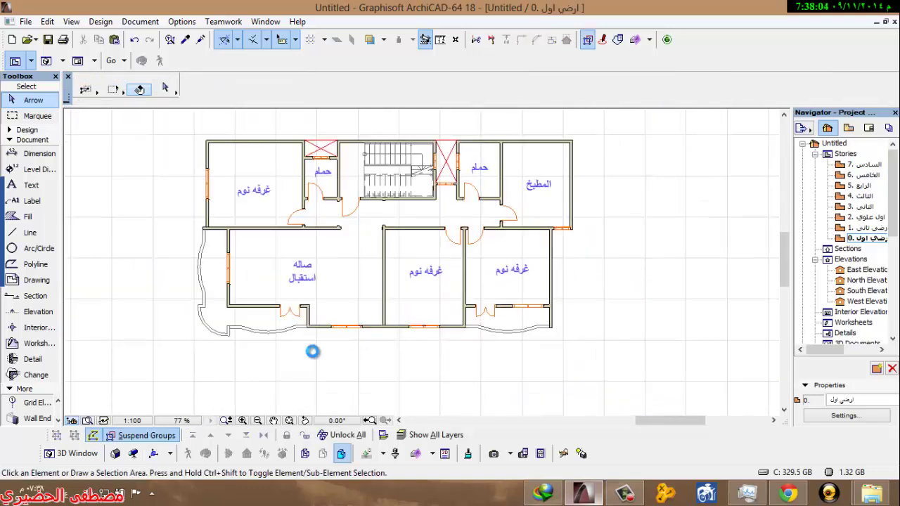
pyautogui.moveTo(329, 251); pyautogui.dragTo(320, 301, button='middle')
pyautogui.scroll(-1, 320, 300)
pyautogui.scroll(4, 405, 208)
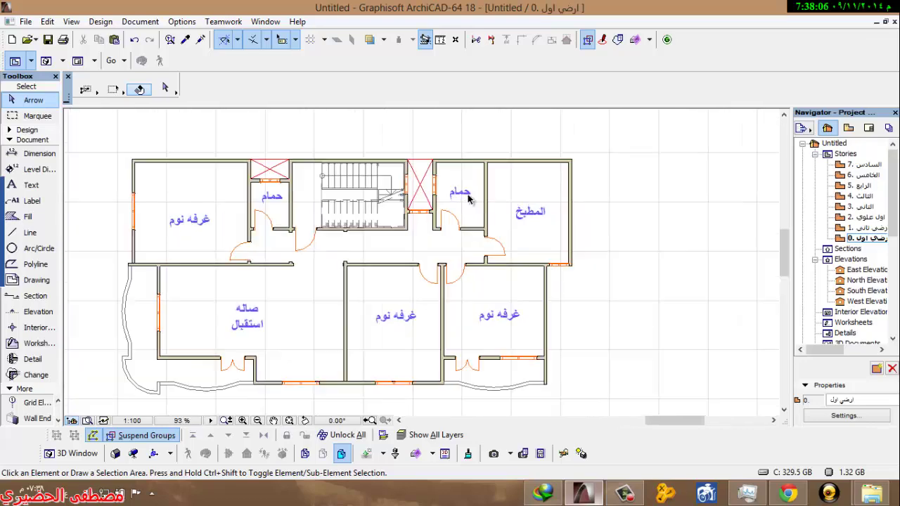
pyautogui.scroll(-4, 404, 208)
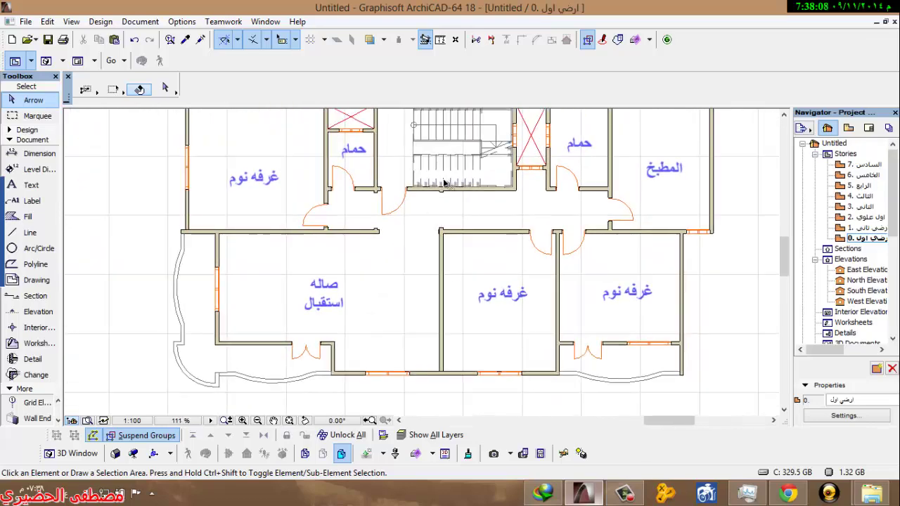
pyautogui.scroll(2, 550, 195)
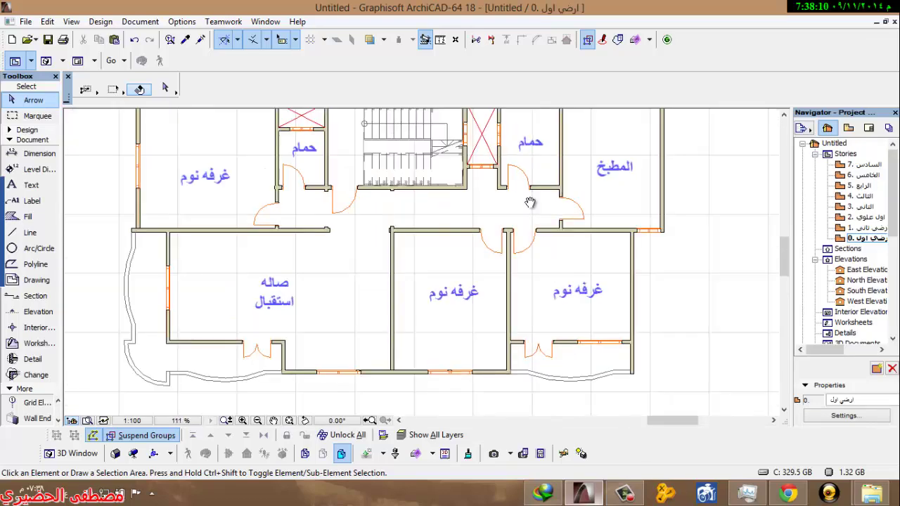
pyautogui.moveTo(273, 222); pyautogui.dragTo(346, 232, button='middle')
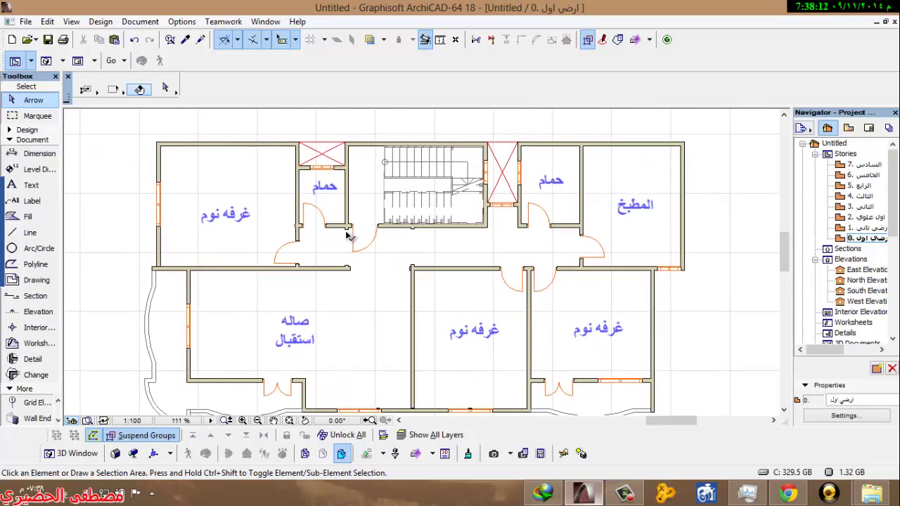
pyautogui.moveTo(346, 265); pyautogui.dragTo(350, 231, button='middle')
pyautogui.moveTo(246, 312); pyautogui.dragTo(274, 253, button='middle')
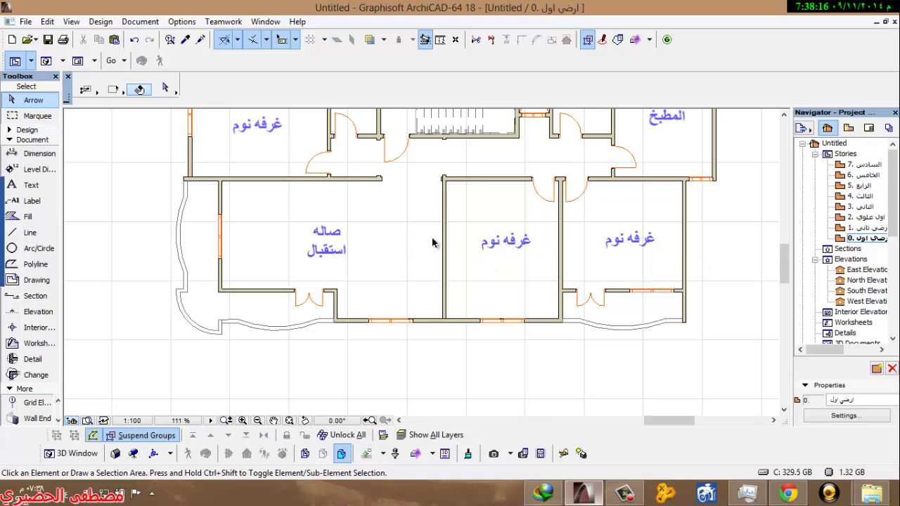
# Step: Add automatic interior dimensions with Column Endpoints to the four vertical walls, along a horizontal line through the reception hall and two lower bedrooms
pyautogui.scroll(-1, 432, 243)
pyautogui.click(668, 264)
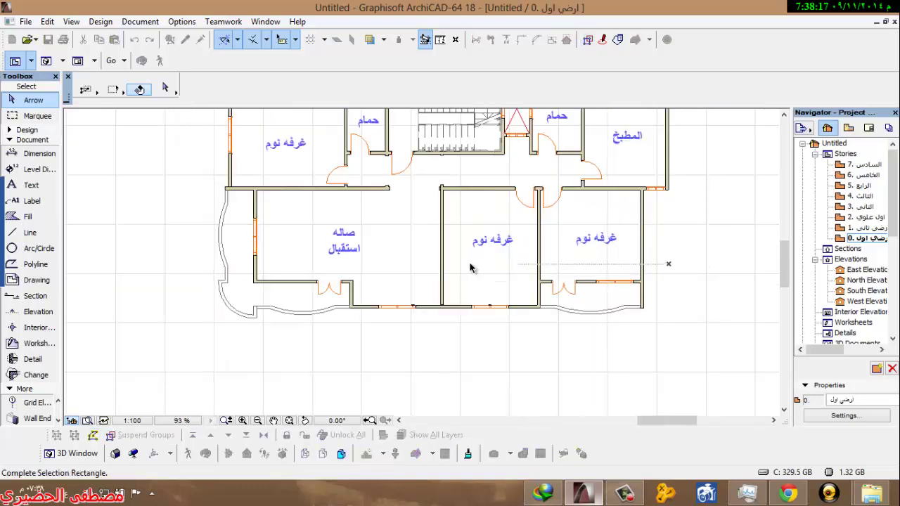
pyautogui.click(251, 267)
pyautogui.click(140, 21)
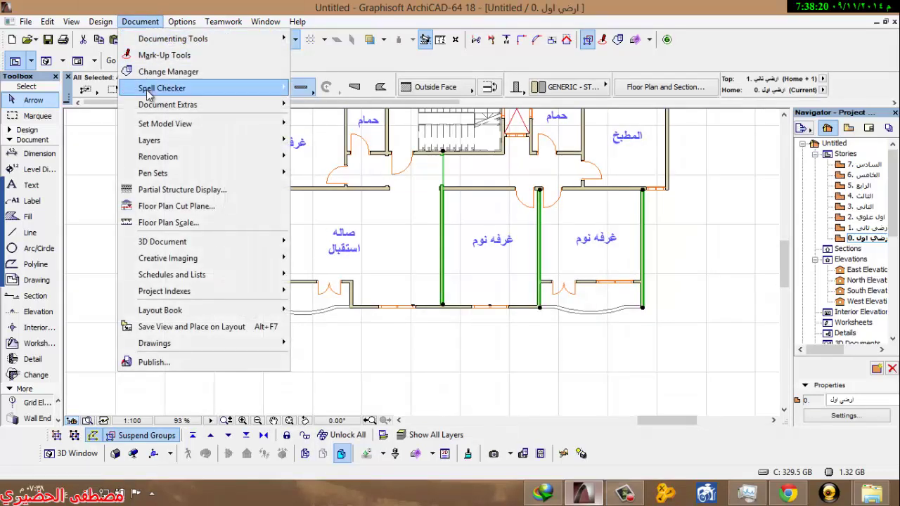
pyautogui.moveTo(211, 104)
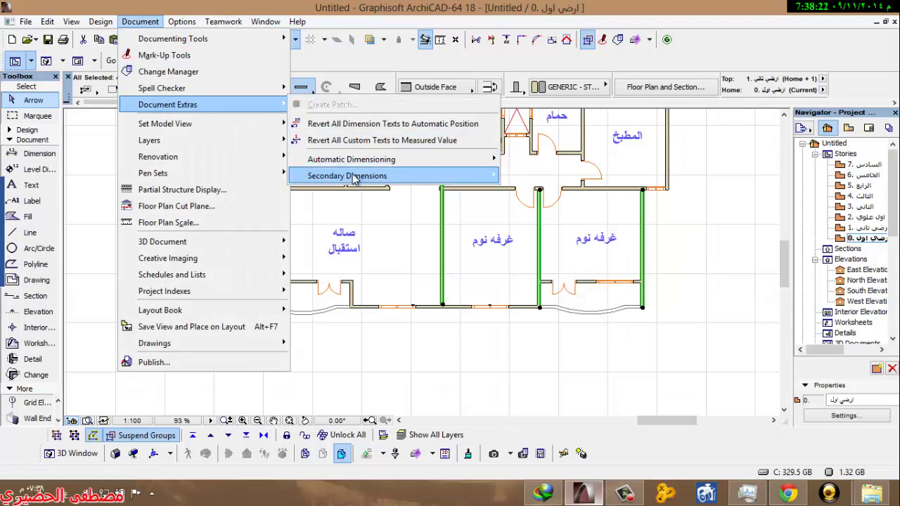
pyautogui.moveTo(355, 160)
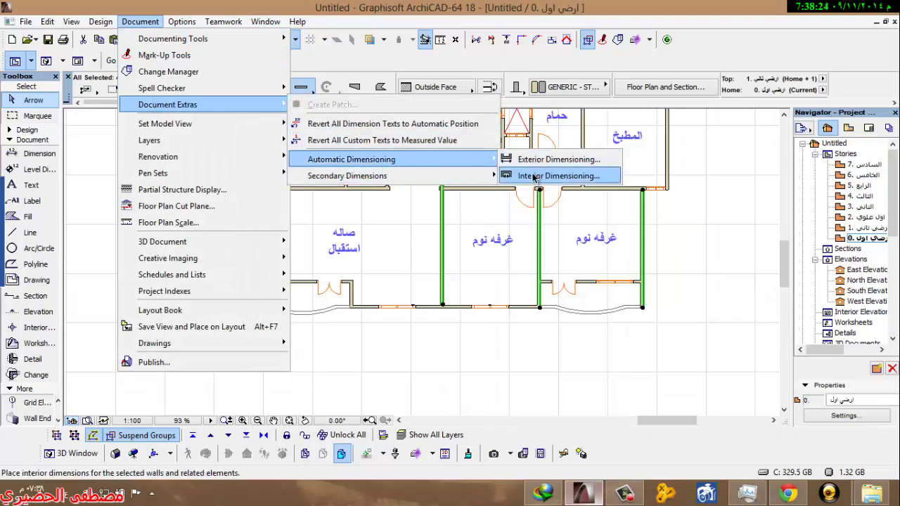
pyautogui.click(534, 176)
pyautogui.click(496, 280)
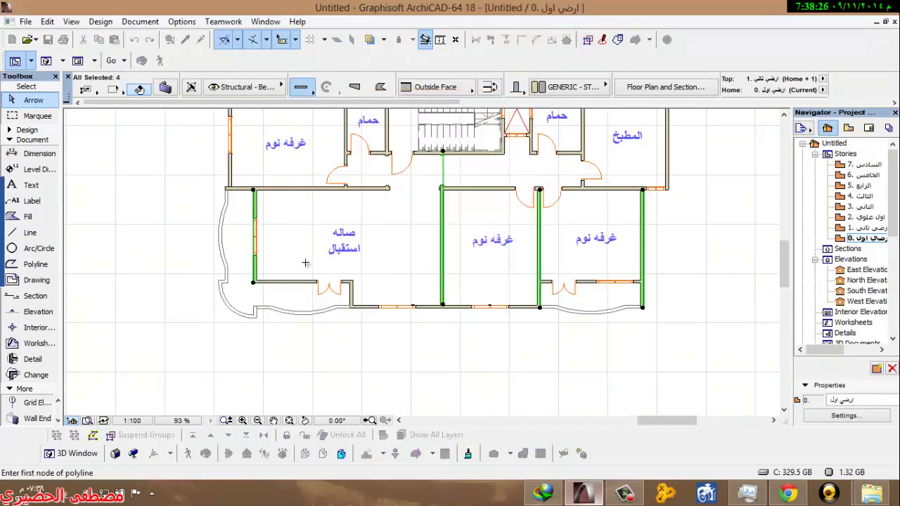
pyautogui.click(252, 272)
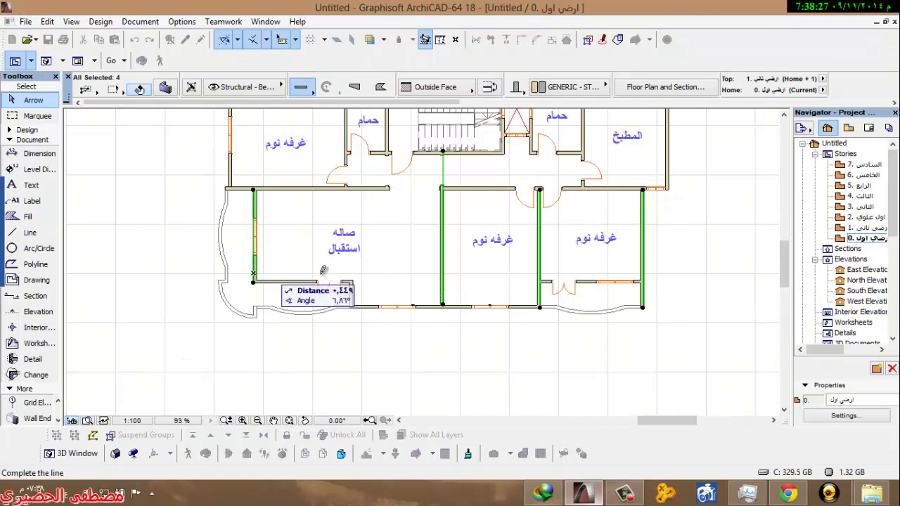
pyautogui.click(654, 275)
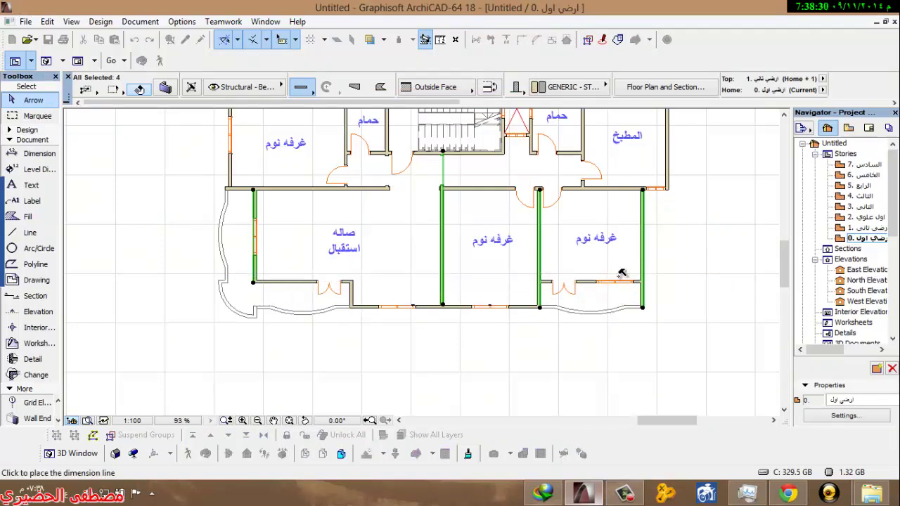
pyautogui.click(492, 274)
pyautogui.scroll(2, 372, 278)
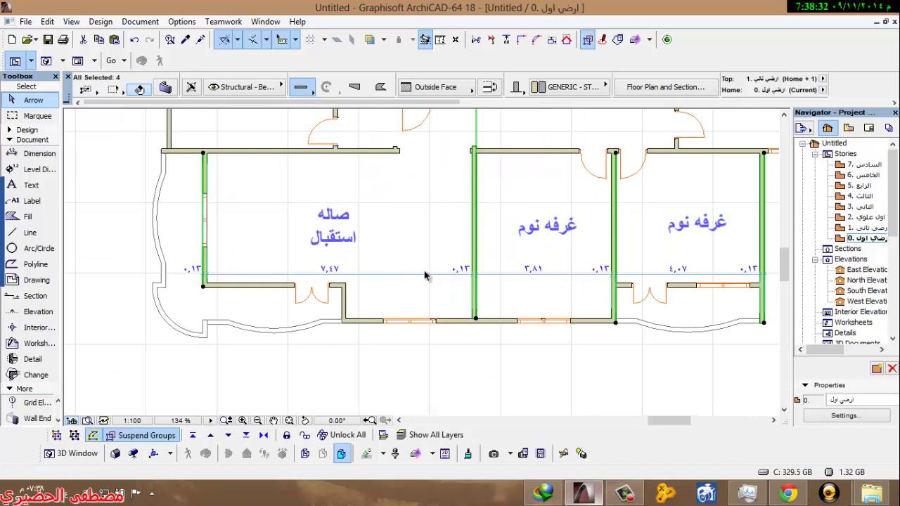
# Step: Add automatic interior dimensions with Column Endpoints to the horizontal walls, along a vertical line through the reception hall and the bedroom above it
pyautogui.scroll(-2, 512, 215)
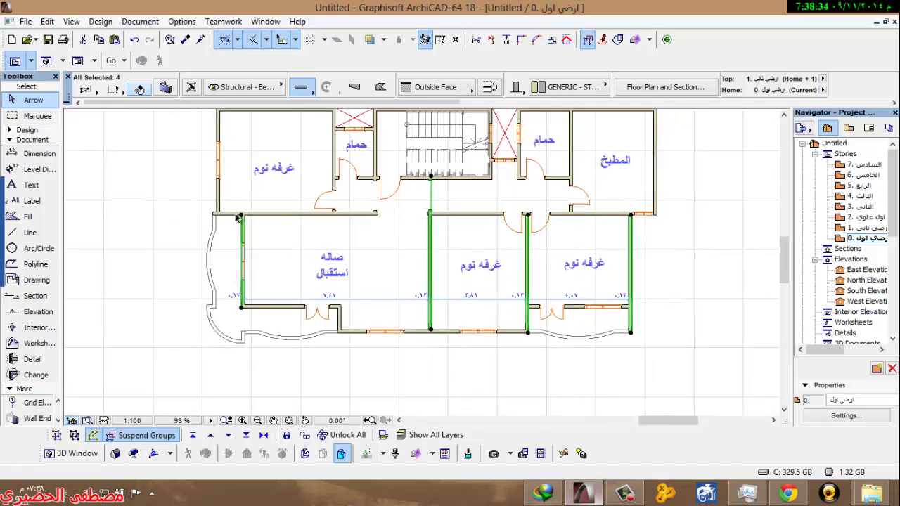
pyautogui.click(272, 318)
pyautogui.click(271, 314)
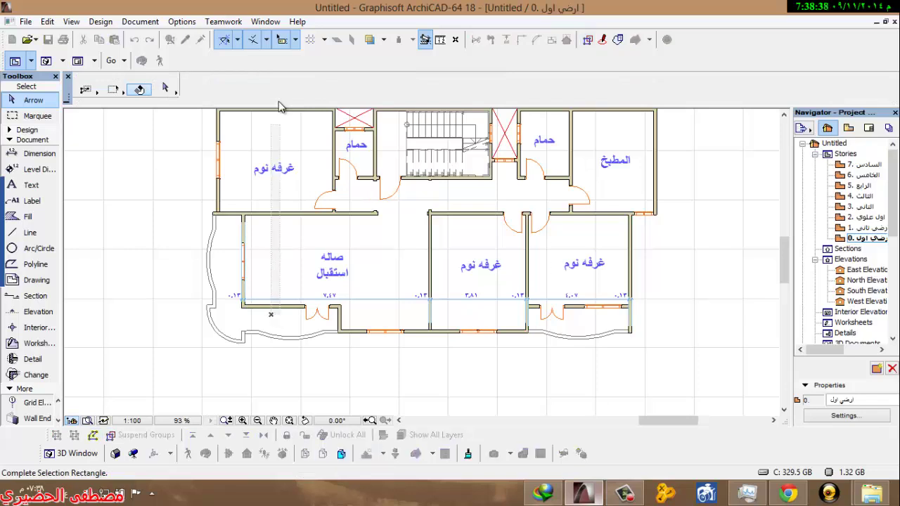
pyautogui.click(257, 131)
pyautogui.click(106, 22)
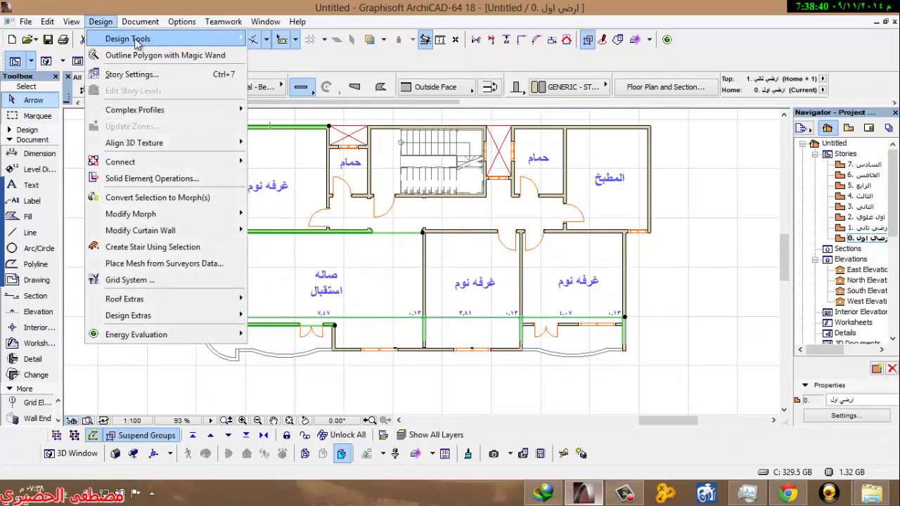
pyautogui.moveTo(140, 21)
pyautogui.moveTo(179, 106)
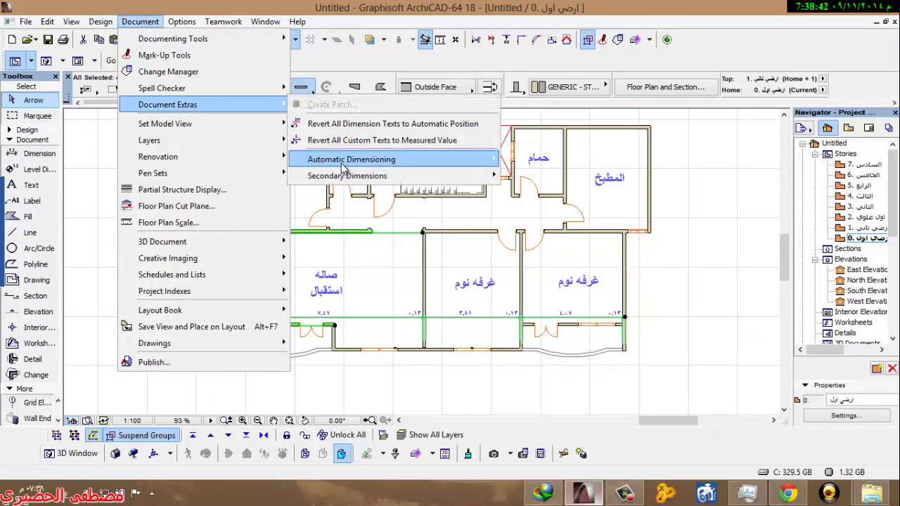
pyautogui.moveTo(348, 160)
pyautogui.click(533, 178)
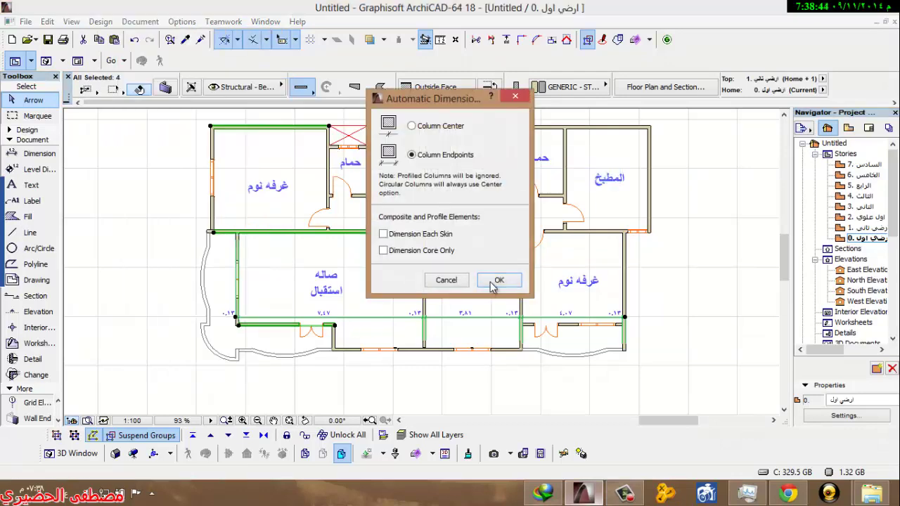
pyautogui.click(496, 280)
pyautogui.click(253, 329)
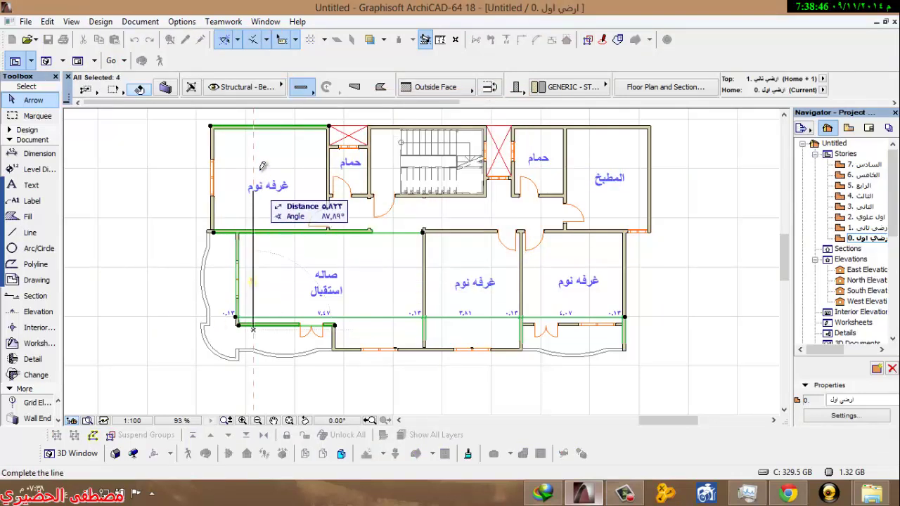
pyautogui.doubleClick(253, 113)
pyautogui.click(248, 151)
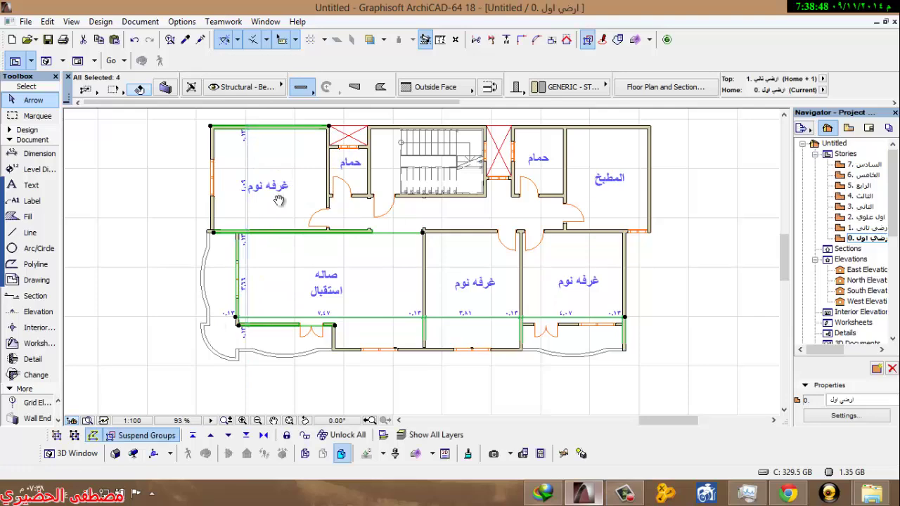
pyautogui.moveTo(280, 199); pyautogui.dragTo(220, 176, button='middle')
pyautogui.moveTo(368, 275); pyautogui.dragTo(324, 266, button='middle')
pyautogui.moveTo(361, 300); pyautogui.dragTo(345, 322, button='middle')
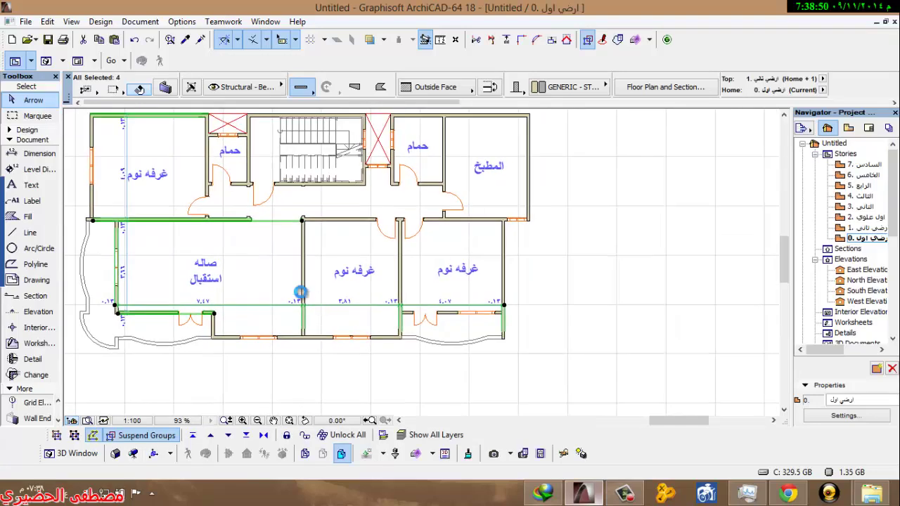
pyautogui.moveTo(273, 201); pyautogui.dragTo(253, 209, button='middle')
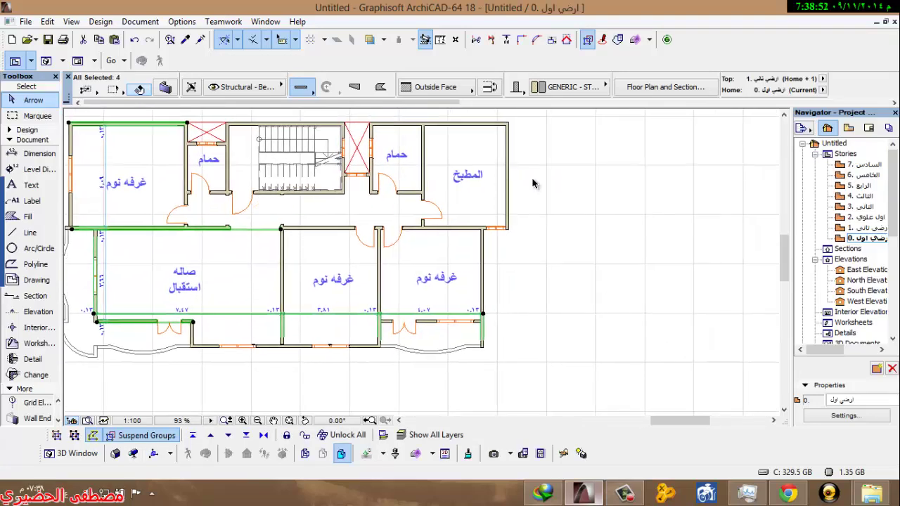
pyautogui.click(533, 184)
pyautogui.click(520, 157)
pyautogui.click(523, 156)
pyautogui.click(523, 134)
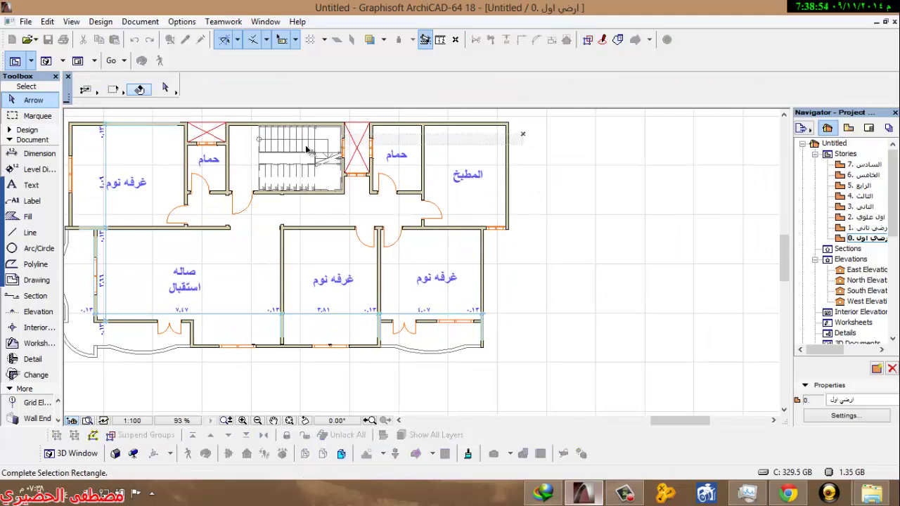
pyautogui.click(108, 121)
pyautogui.click(545, 138)
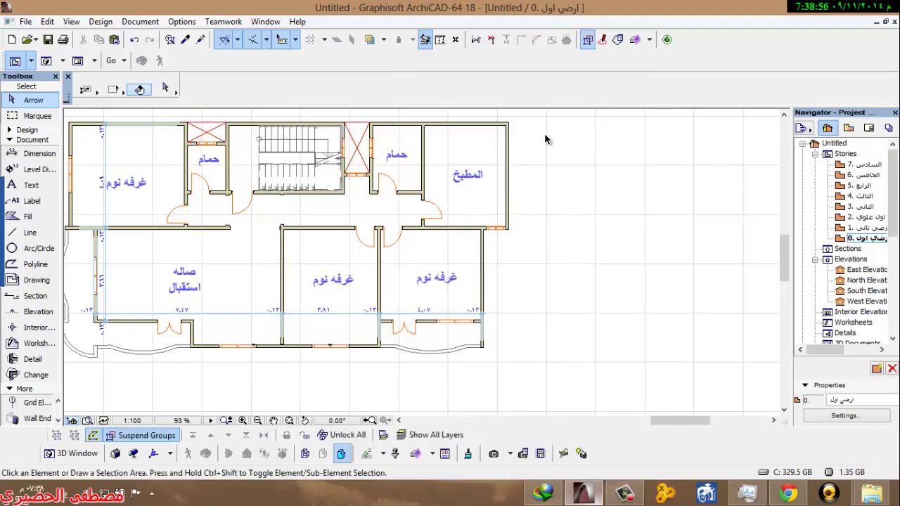
# Step: Select the vertical walls along the upper row of rooms, from the kitchen to the far bedroom
pyautogui.click(529, 137)
pyautogui.moveTo(269, 165); pyautogui.dragTo(337, 164, button='middle')
pyautogui.click(127, 142)
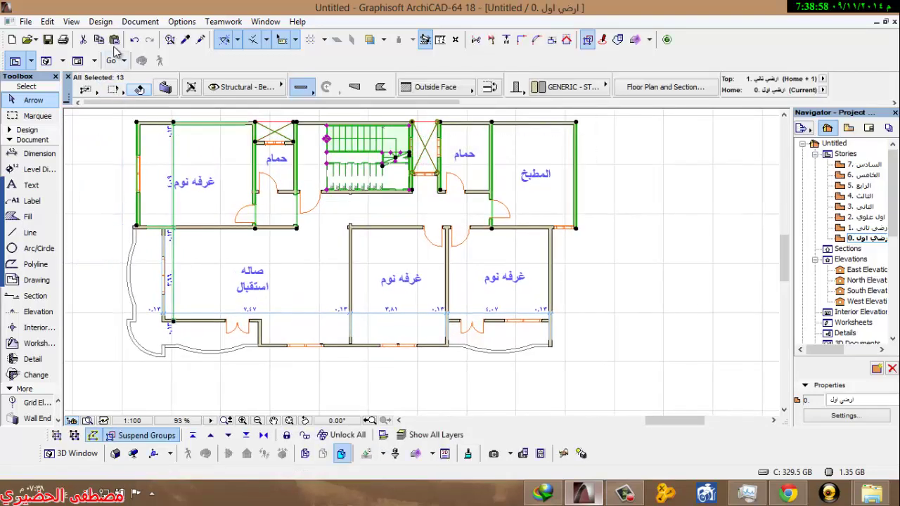
# Step: Try to add automatic interior dimensions with Column Endpoints along a horizontal line through the kitchen, bathrooms, stairwell and upper bedroom
pyautogui.click(101, 21)
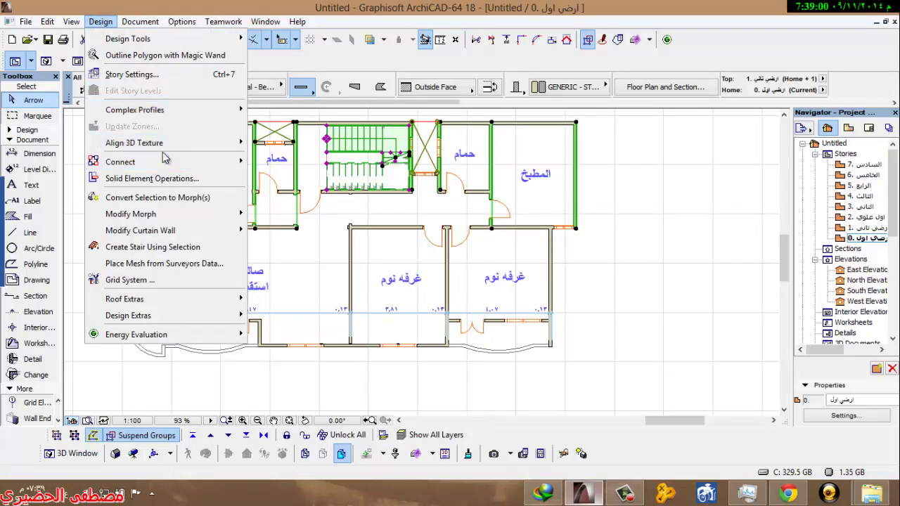
pyautogui.moveTo(140, 21)
pyautogui.moveTo(167, 104)
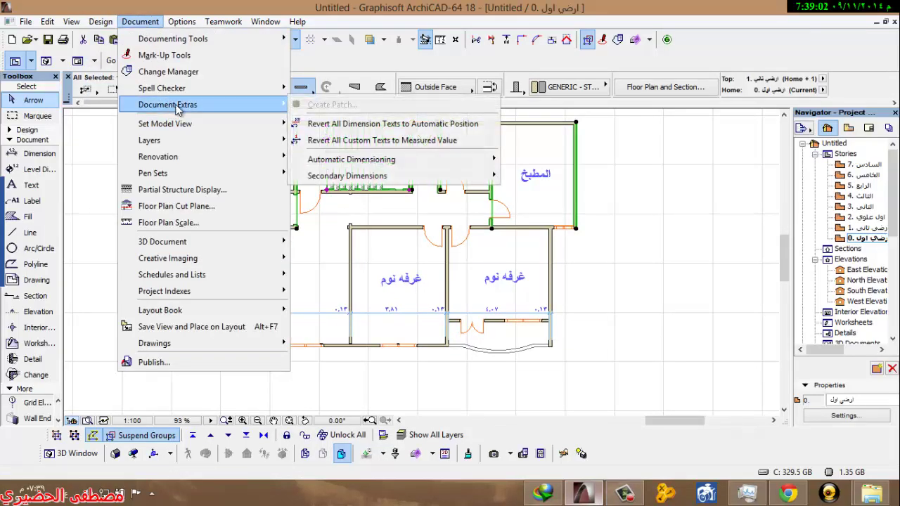
pyautogui.moveTo(355, 168)
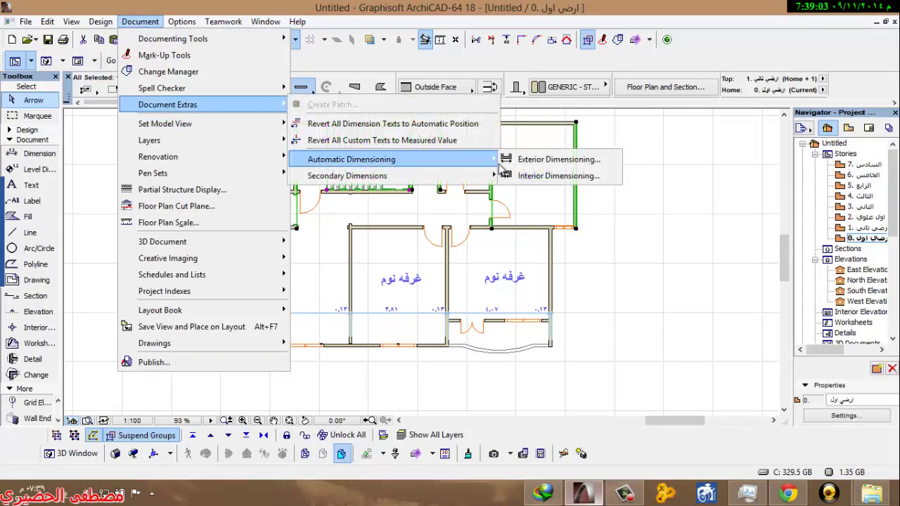
pyautogui.click(560, 176)
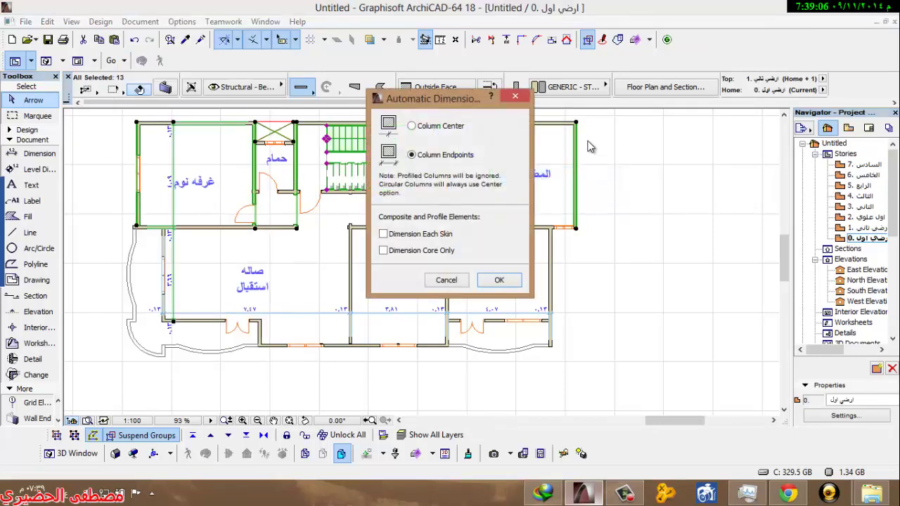
pyautogui.click(499, 280)
pyautogui.click(593, 143)
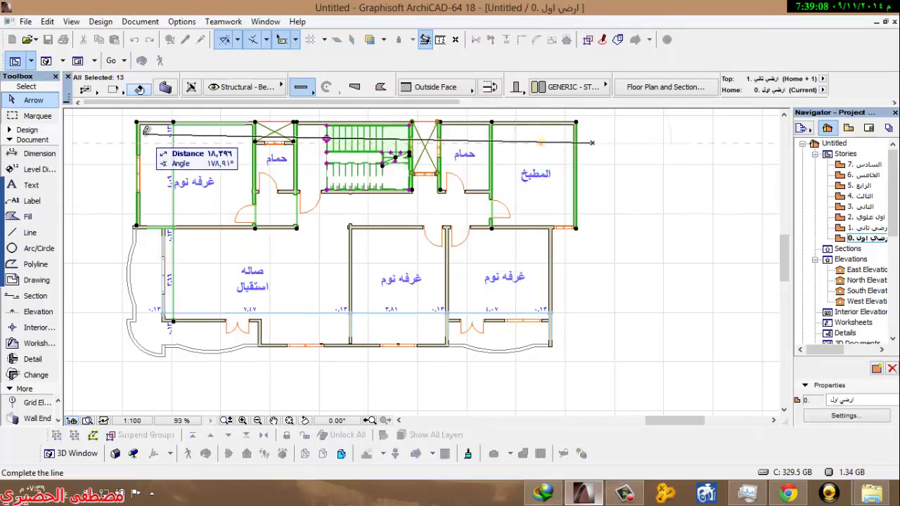
pyautogui.click(162, 147)
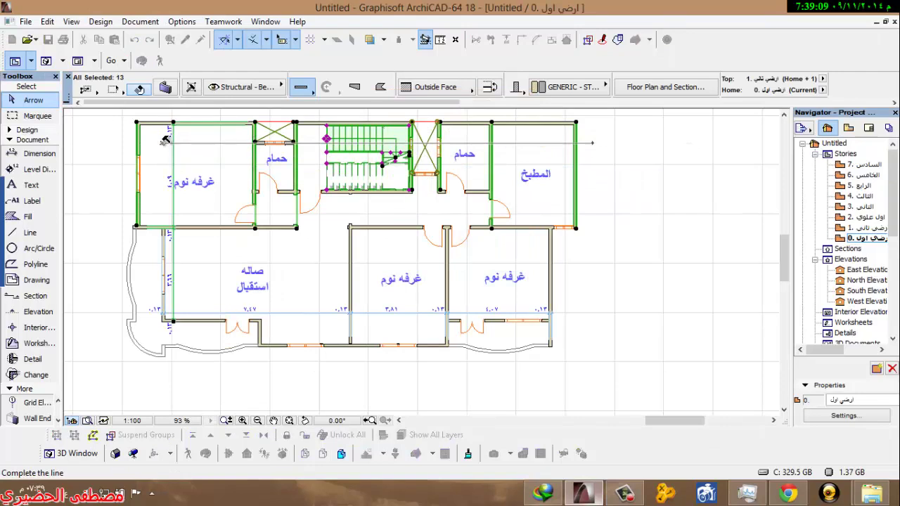
pyautogui.click(200, 145)
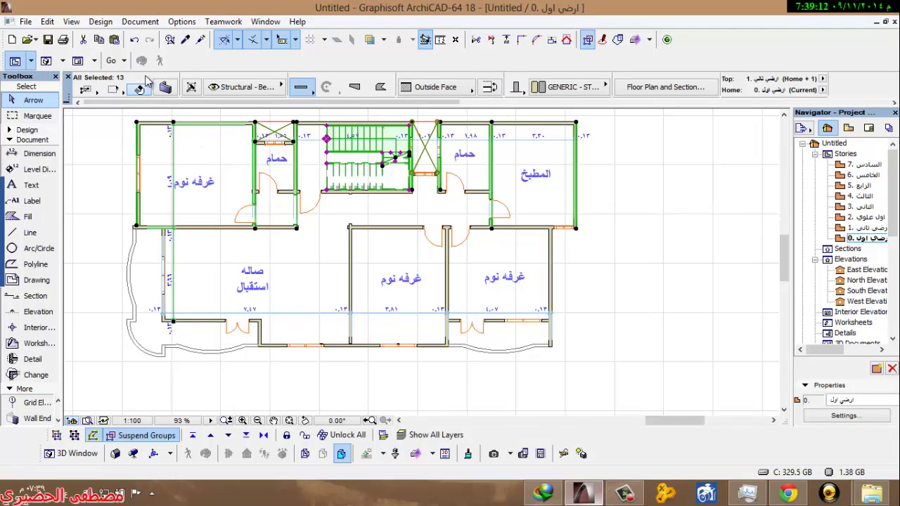
# Step: Add automatic interior dimensions with Column Endpoints to the selected walls, along a horizontal line spanning from outside the kitchen past the upper bedroom's outer wall
pyautogui.click(140, 21)
pyautogui.moveTo(195, 113)
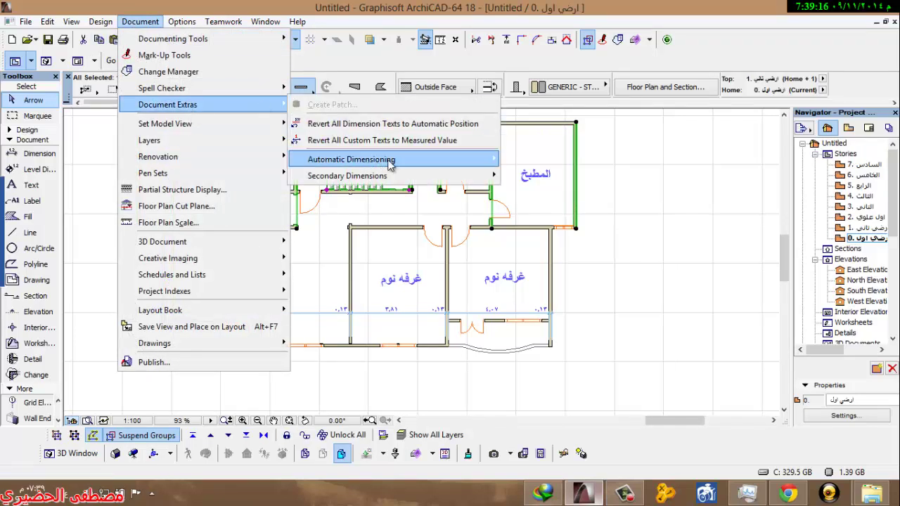
pyautogui.moveTo(391, 163)
pyautogui.click(537, 175)
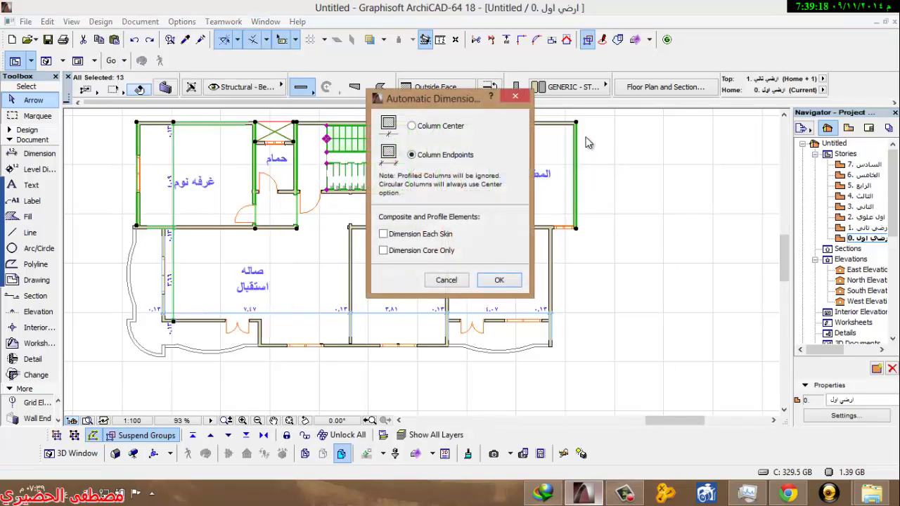
pyautogui.click(511, 281)
pyautogui.click(586, 137)
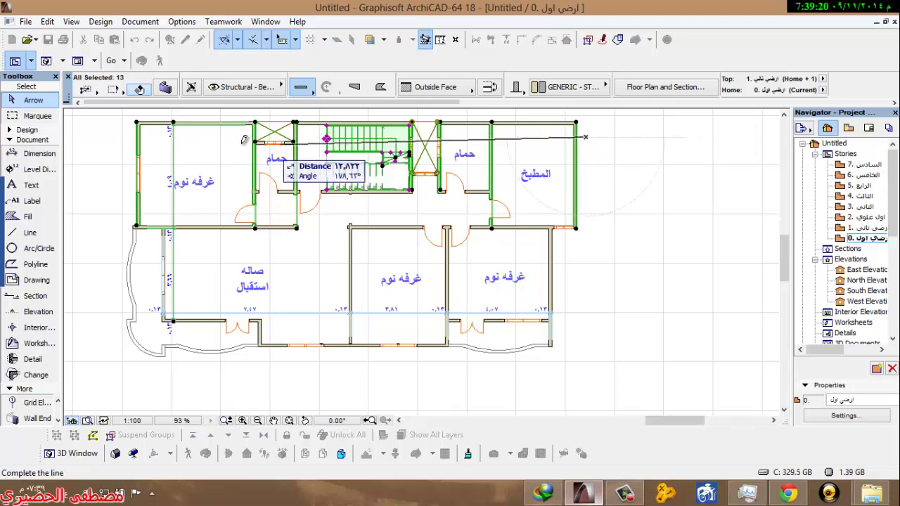
pyautogui.click(129, 133)
pyautogui.click(158, 142)
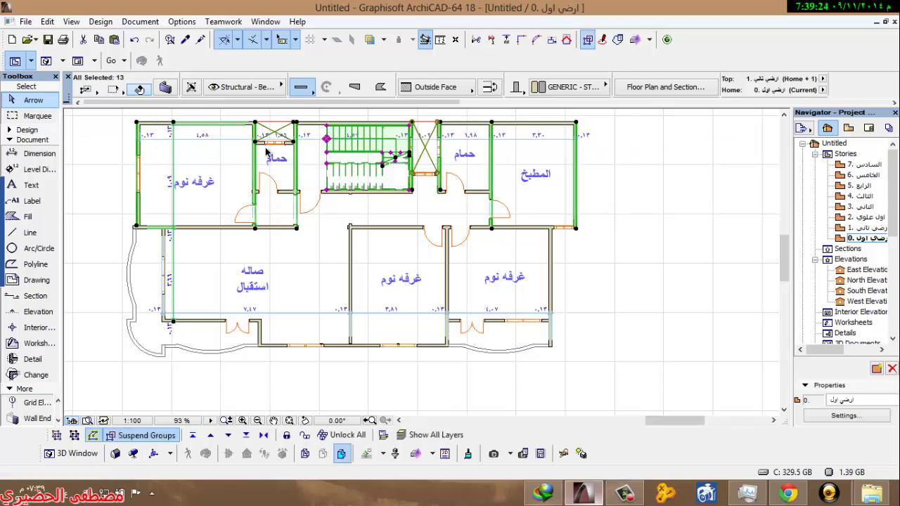
# Step: Add automatic interior dimensions with Column Endpoints to the horizontal walls, along a vertical line through the stairwell, corridor and middle lower bedroom
pyautogui.moveTo(266, 150); pyautogui.dragTo(203, 153, button='middle')
pyautogui.moveTo(380, 307); pyautogui.dragTo(372, 284, button='middle')
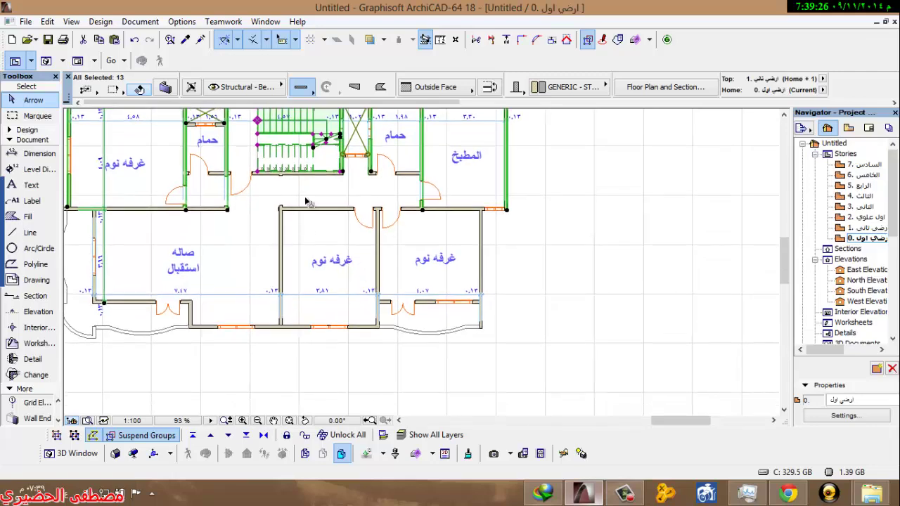
pyautogui.moveTo(287, 199); pyautogui.dragTo(286, 198, button='middle')
pyautogui.press('Escape')
pyautogui.click(302, 146)
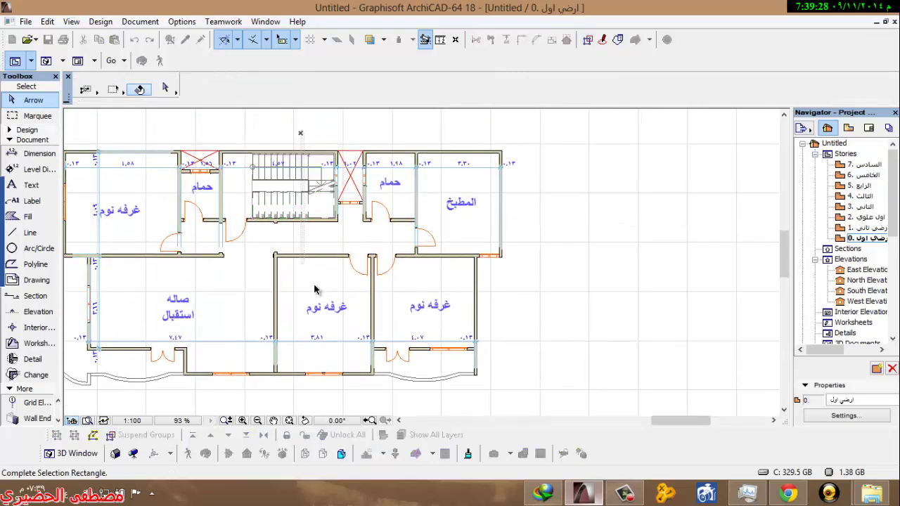
pyautogui.moveTo(315, 286); pyautogui.dragTo(237, 273, button='middle')
pyautogui.click(257, 294)
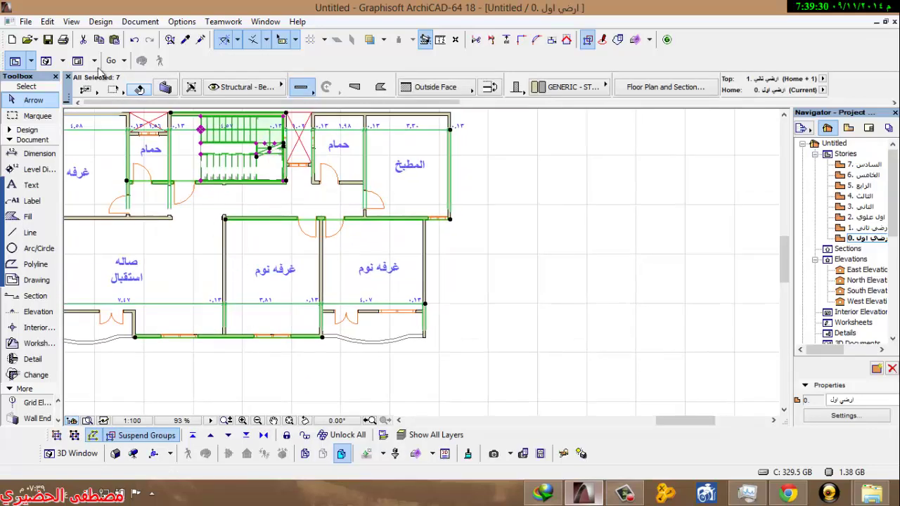
pyautogui.click(101, 21)
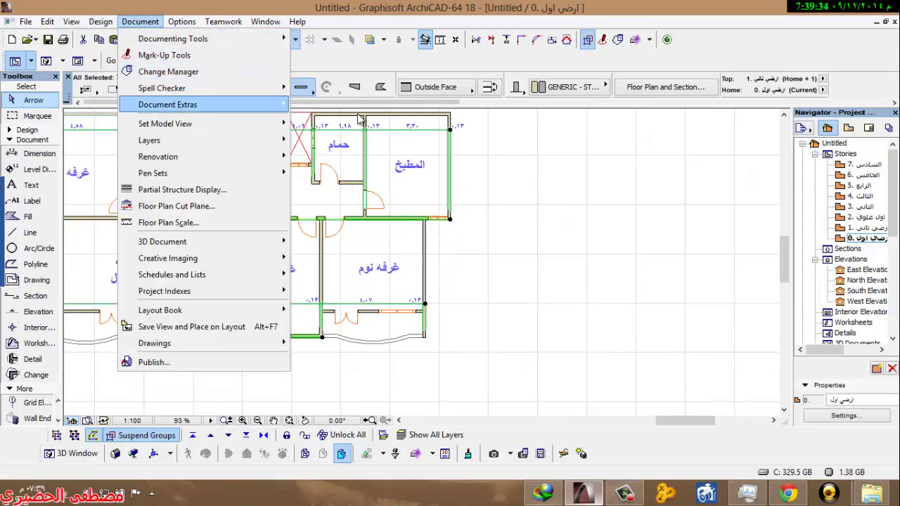
pyautogui.moveTo(194, 107)
pyautogui.moveTo(394, 159)
pyautogui.click(549, 180)
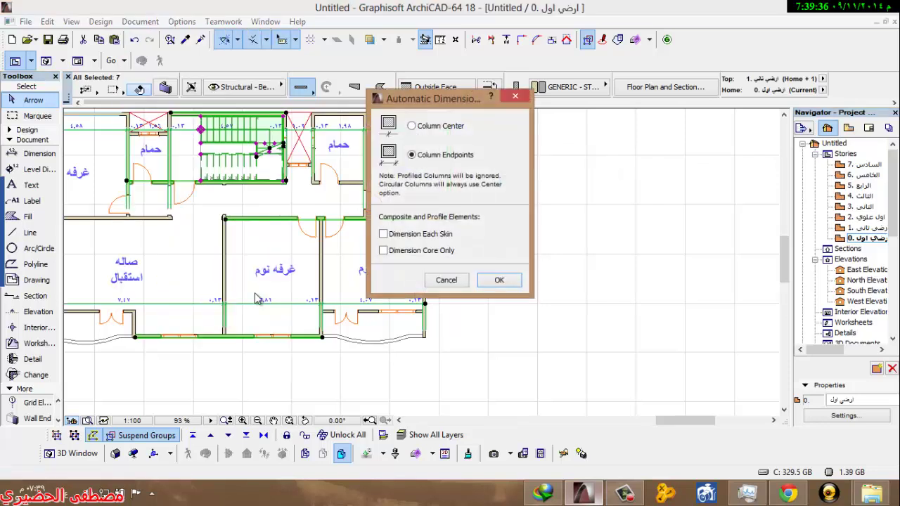
pyautogui.click(495, 280)
pyautogui.click(242, 343)
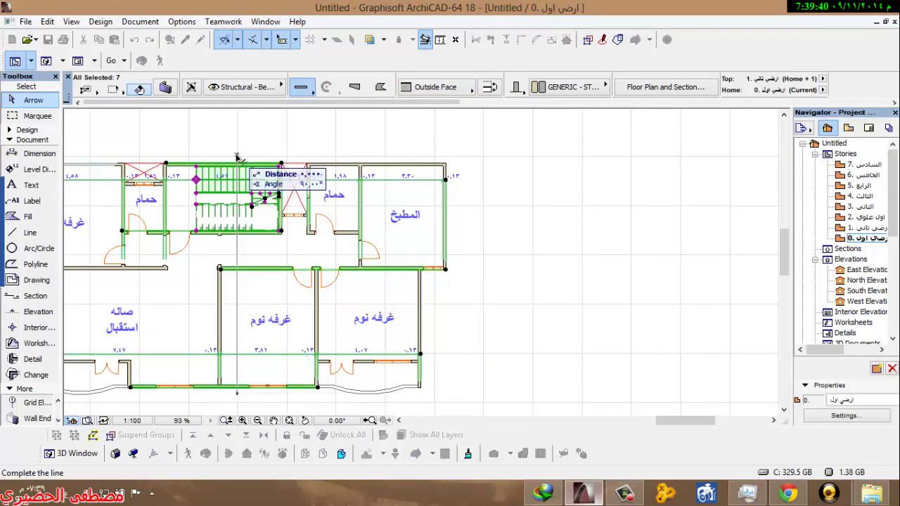
pyautogui.doubleClick(240, 165)
pyautogui.click(239, 303)
# Step: Add automatic interior dimensions with Column Endpoints to the horizontal walls, along a vertical line through the kitchen and the bedroom below it
pyautogui.moveTo(286, 355); pyautogui.dragTo(209, 325, button='middle')
pyautogui.click(349, 377)
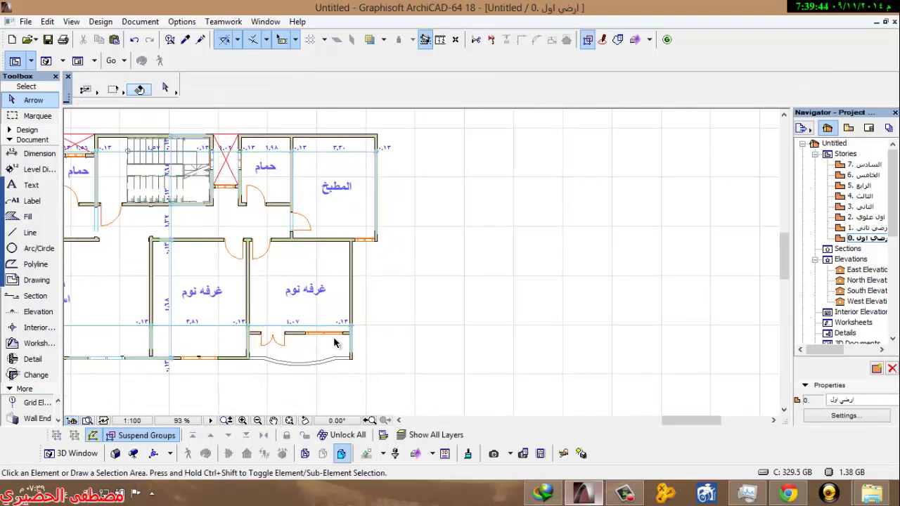
pyautogui.moveTo(335, 342)
pyautogui.mouseDown()
pyautogui.moveTo(327, 115)
pyautogui.moveTo(325, 123)
pyautogui.mouseUp()
pyautogui.click(101, 21)
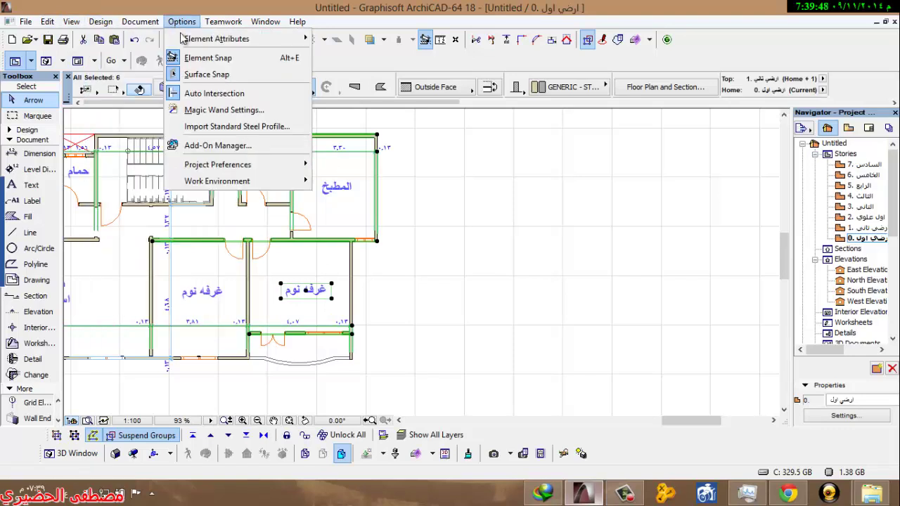
pyautogui.click(216, 22)
pyautogui.click(140, 22)
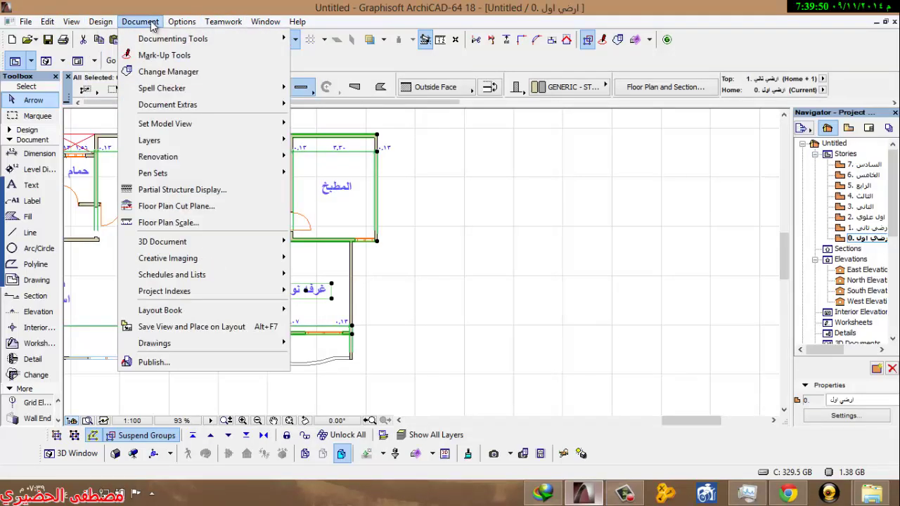
pyautogui.moveTo(251, 107)
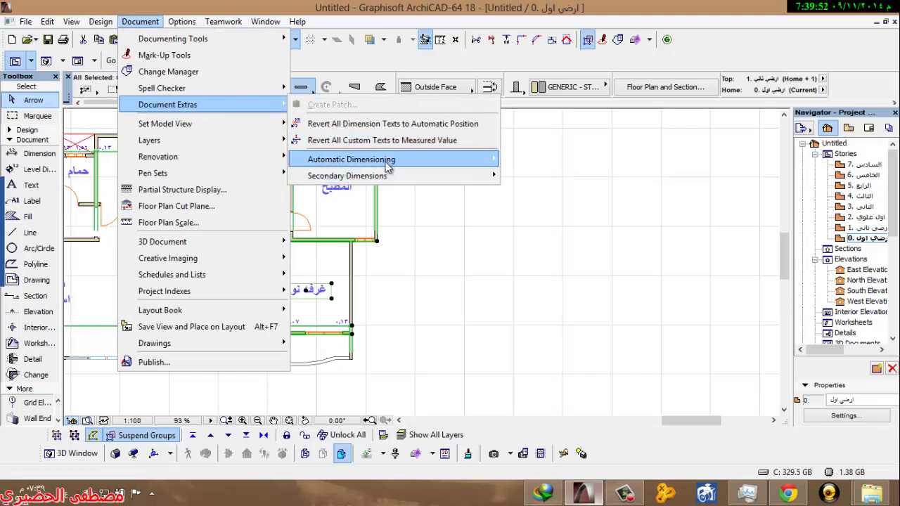
pyautogui.moveTo(393, 161)
pyautogui.click(545, 176)
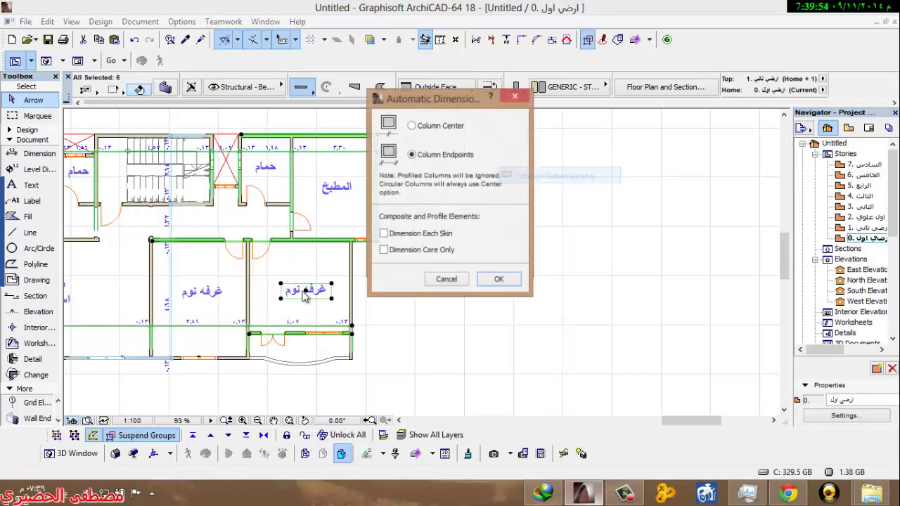
pyautogui.click(499, 279)
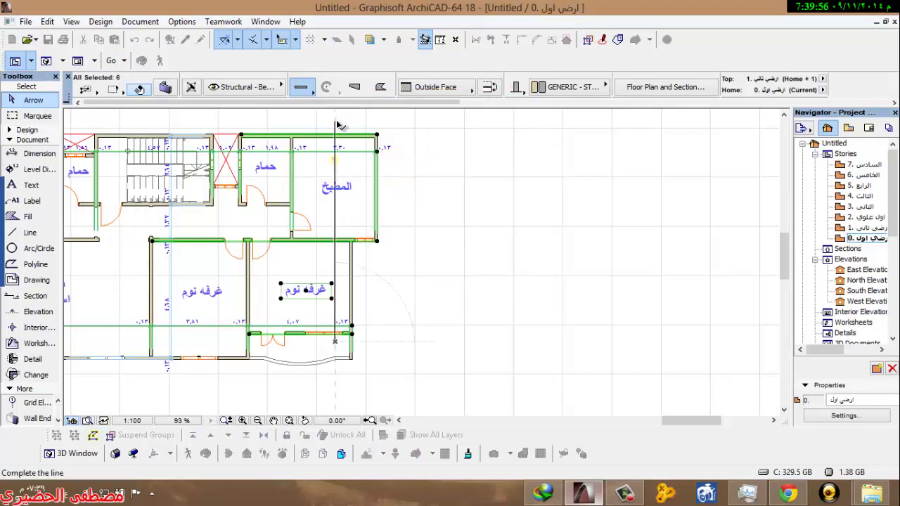
pyautogui.click(341, 261)
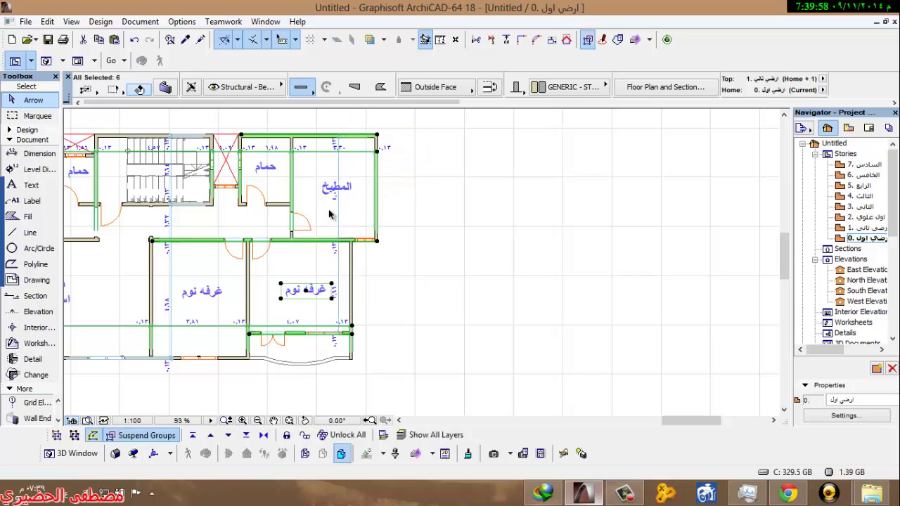
# Step: Deselect everything and examine the interior dimensions in the reception hall, lower bedrooms and whole plan
pyautogui.moveTo(208, 281); pyautogui.dragTo(343, 255, button='middle')
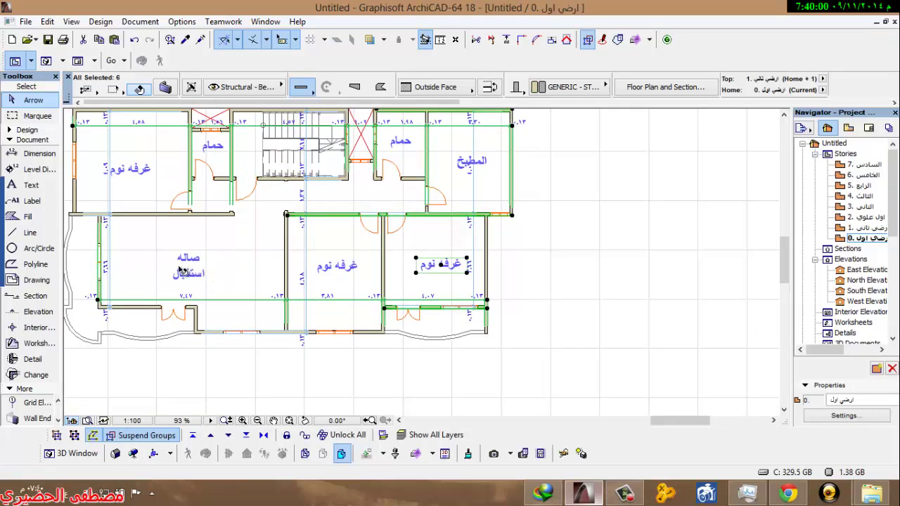
pyautogui.click(157, 288)
pyautogui.moveTo(196, 276); pyautogui.dragTo(262, 269, button='middle')
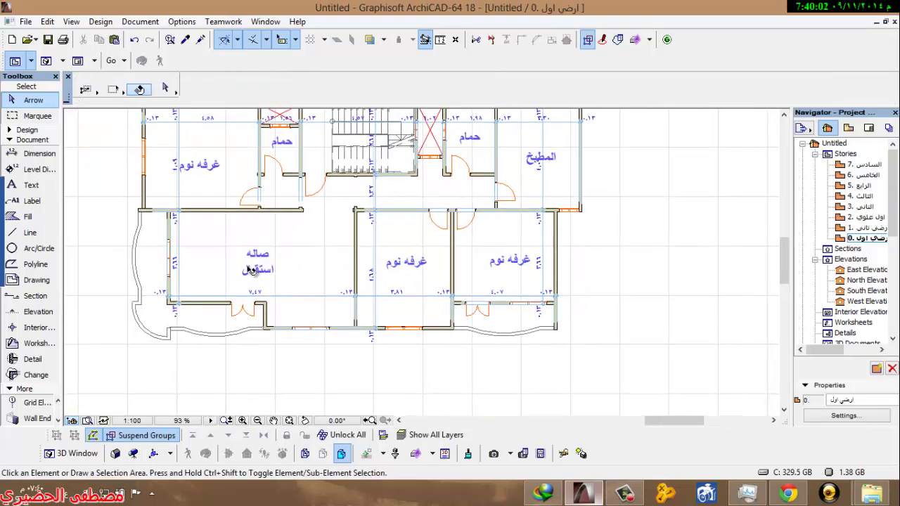
pyautogui.scroll(3, 271, 298)
pyautogui.scroll(-2, 306, 297)
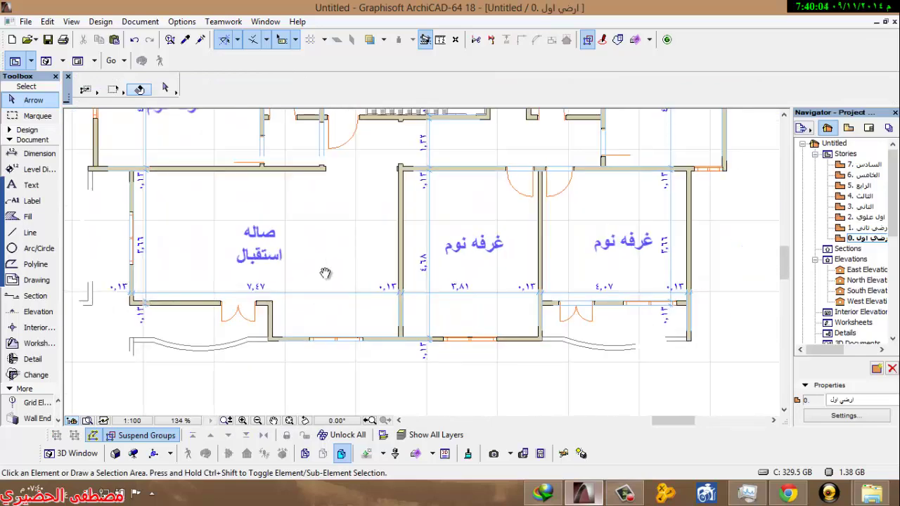
pyautogui.moveTo(458, 216); pyautogui.dragTo(351, 220, button='middle')
pyautogui.scroll(4, 316, 355)
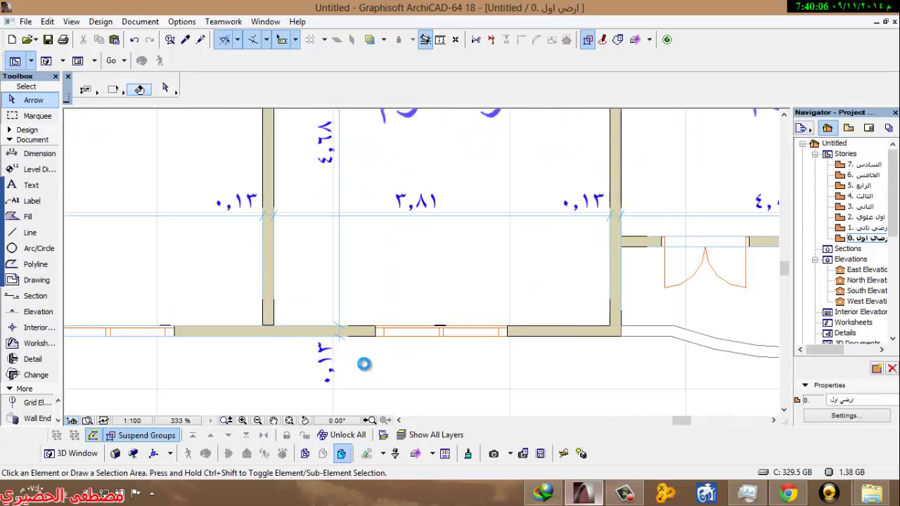
pyautogui.scroll(-6, 348, 301)
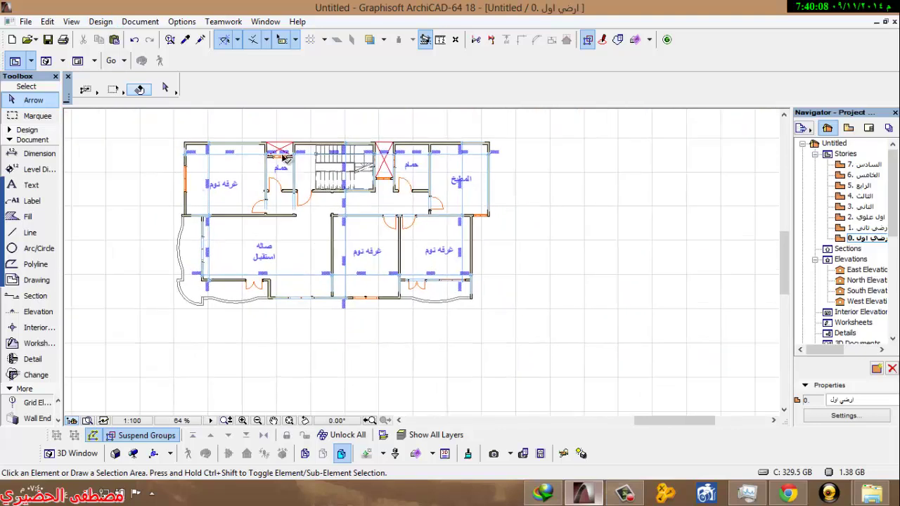
# Step: Enclose the whole ground-floor plan, including its dimensions and balconies, in a rectangular marquee
pyautogui.click(29, 118)
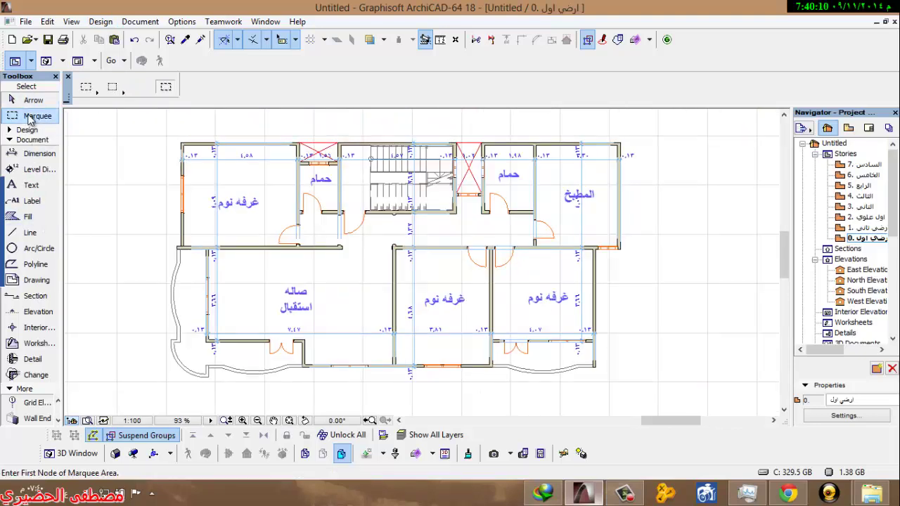
pyautogui.click(160, 130)
pyautogui.click(644, 391)
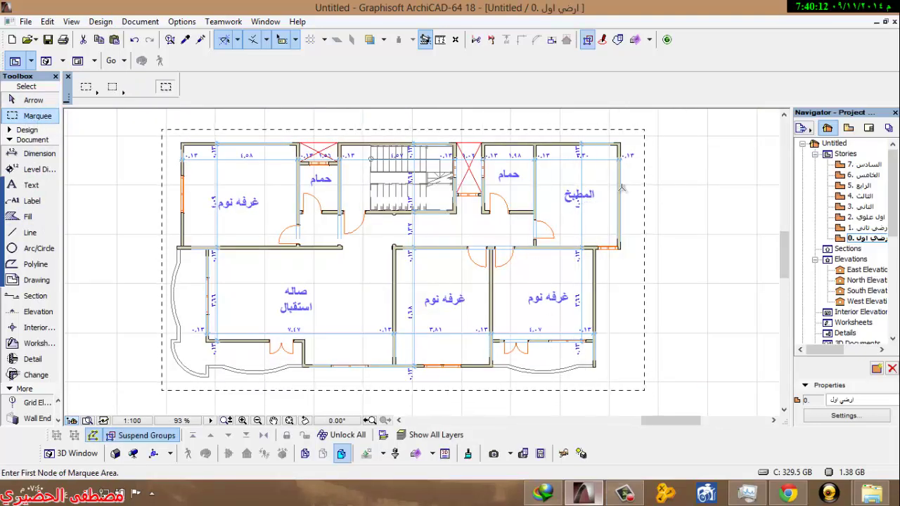
# Step: Examine the labels and dimensions around the kitchen, its neighbouring bathroom and the stairwell up close
pyautogui.scroll(5, 621, 187)
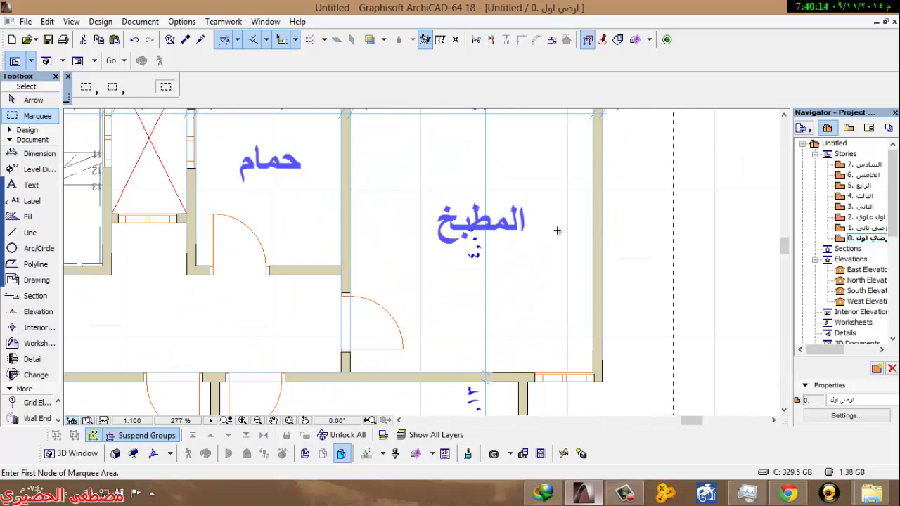
pyautogui.scroll(-2, 457, 239)
pyautogui.scroll(-1, 311, 292)
pyautogui.scroll(1, 297, 289)
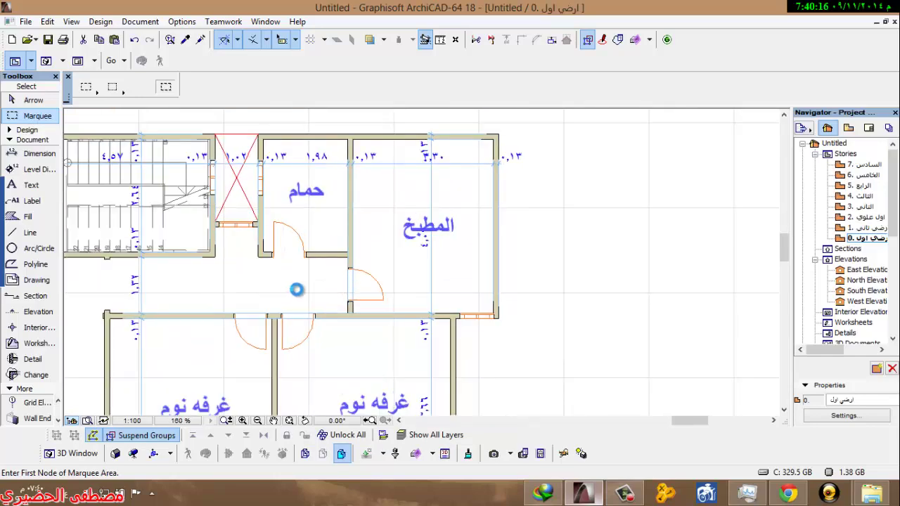
pyautogui.scroll(-2, 398, 275)
pyautogui.moveTo(304, 246); pyautogui.dragTo(364, 232, button='middle')
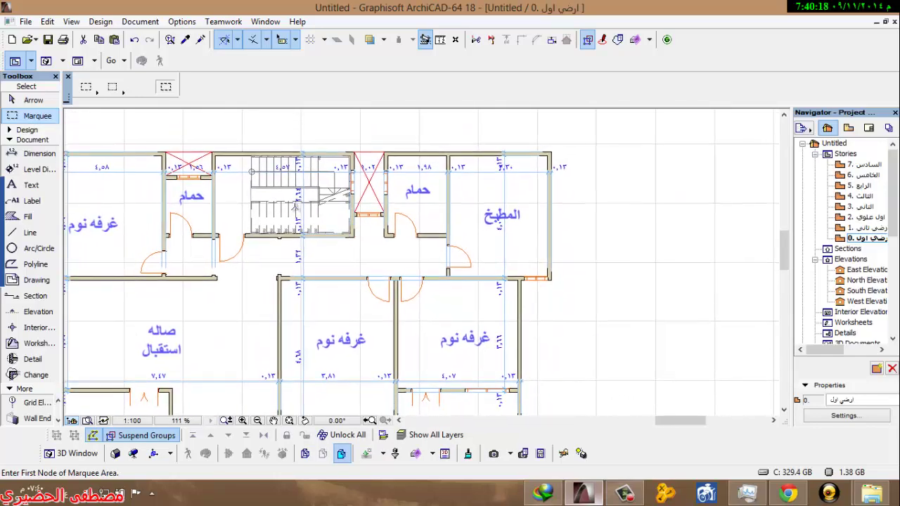
# Step: Find and select all Dimension elements lying partially inside the marquee
pyautogui.click(140, 21)
pyautogui.click(154, 5)
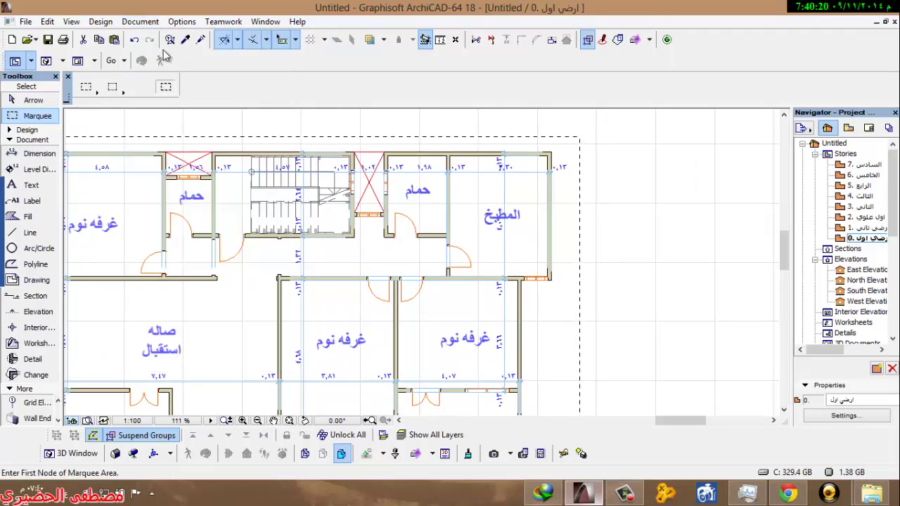
pyautogui.click(170, 39)
pyautogui.click(533, 168)
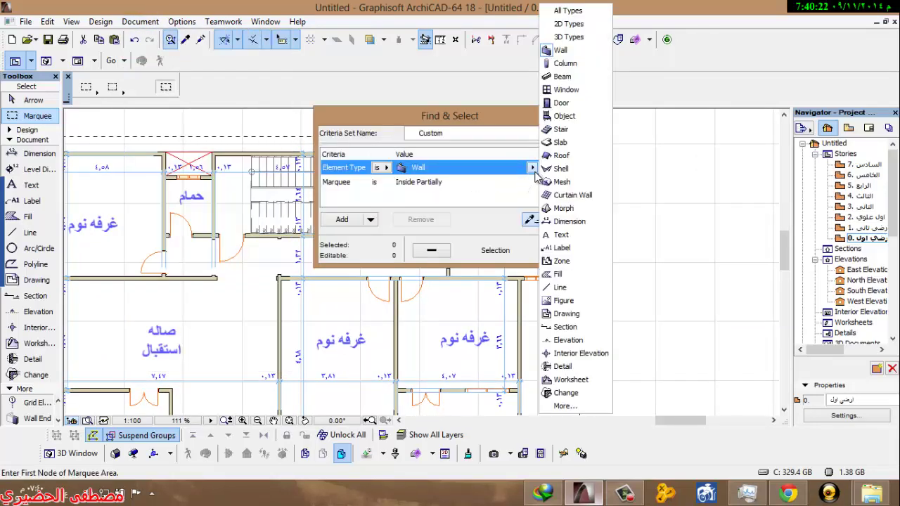
pyautogui.click(573, 222)
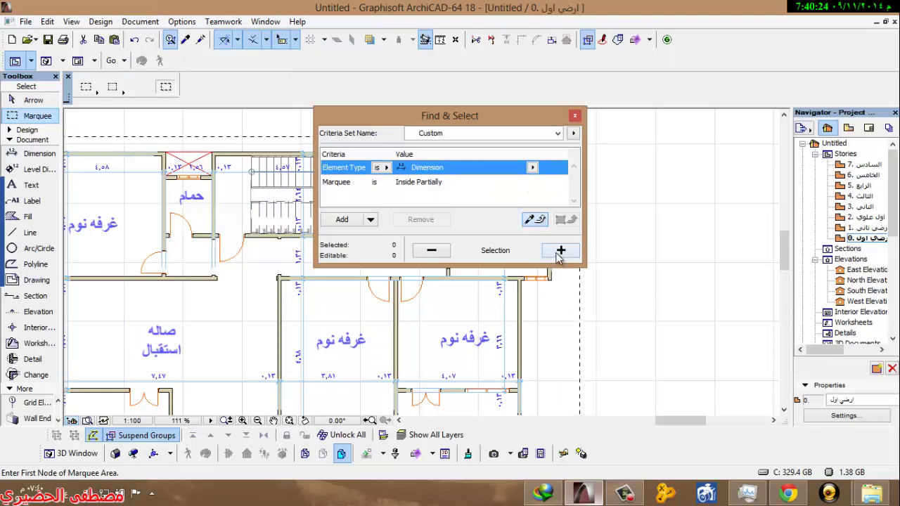
pyautogui.click(560, 251)
# Step: Set the selected dimensions to no witness lines, text within the dimension line, 3 mm text height and pink text pen 60
pyautogui.click(165, 87)
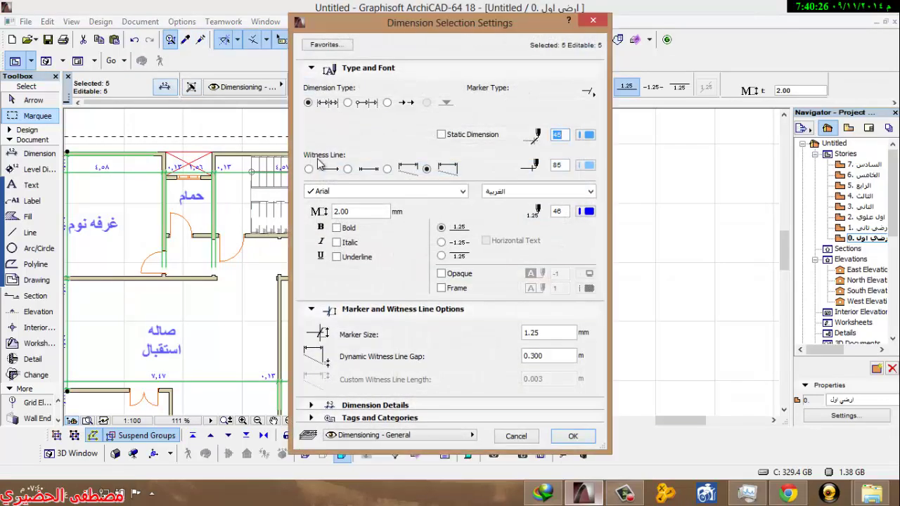
pyautogui.click(321, 171)
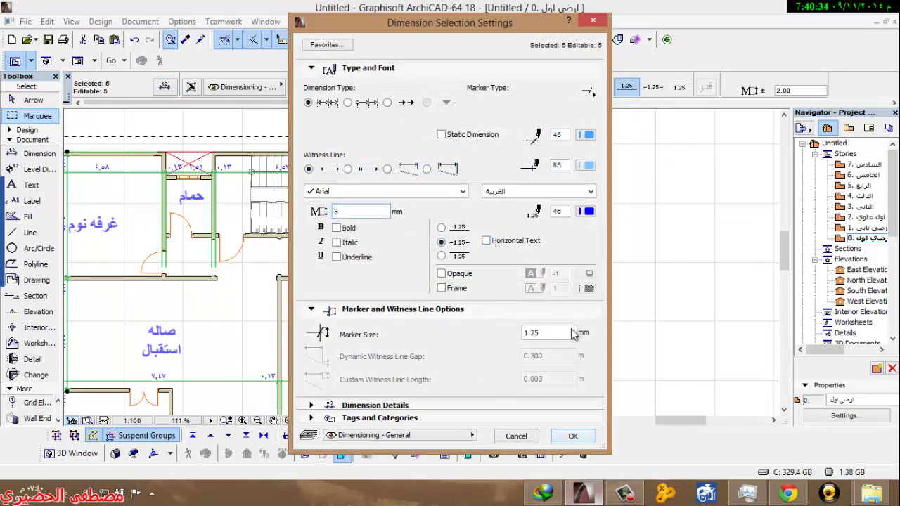
pyautogui.click(588, 211)
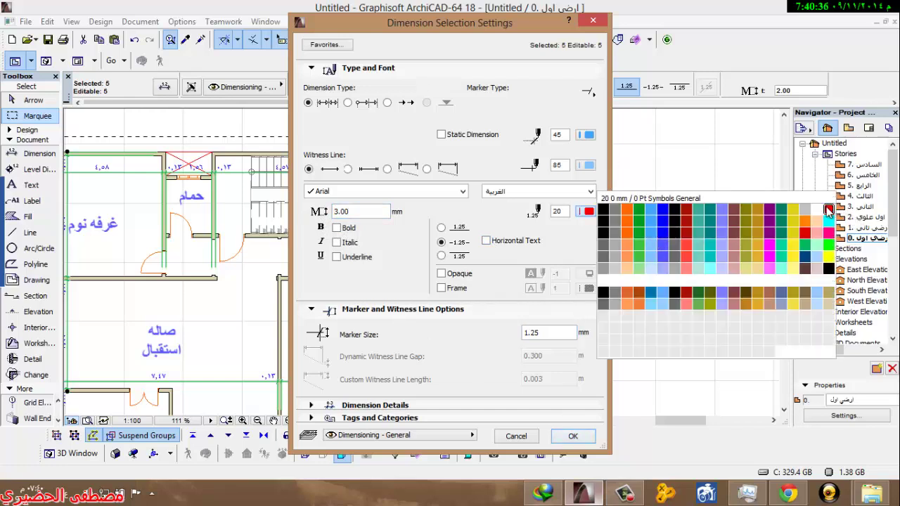
pyautogui.click(818, 244)
pyautogui.click(573, 436)
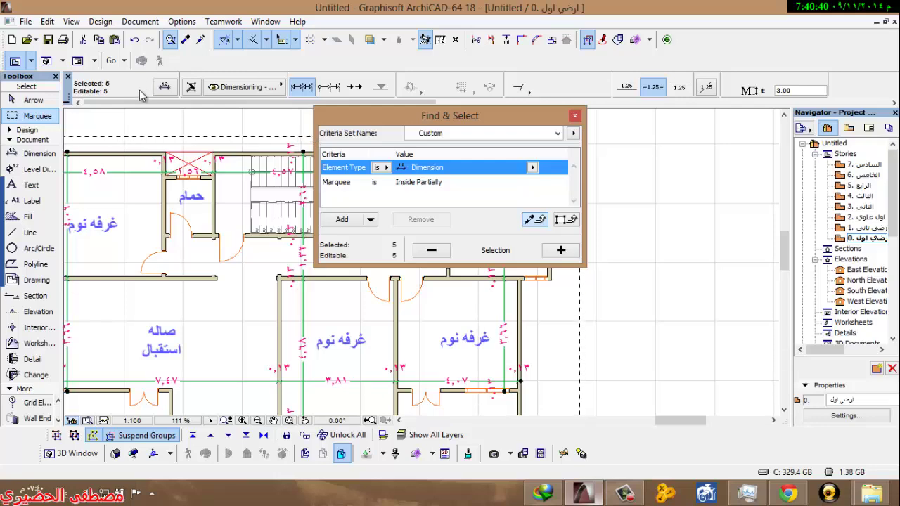
# Step: Set the selected dimensions' text height to 2.50 mm and close Find & Select
pyautogui.click(166, 89)
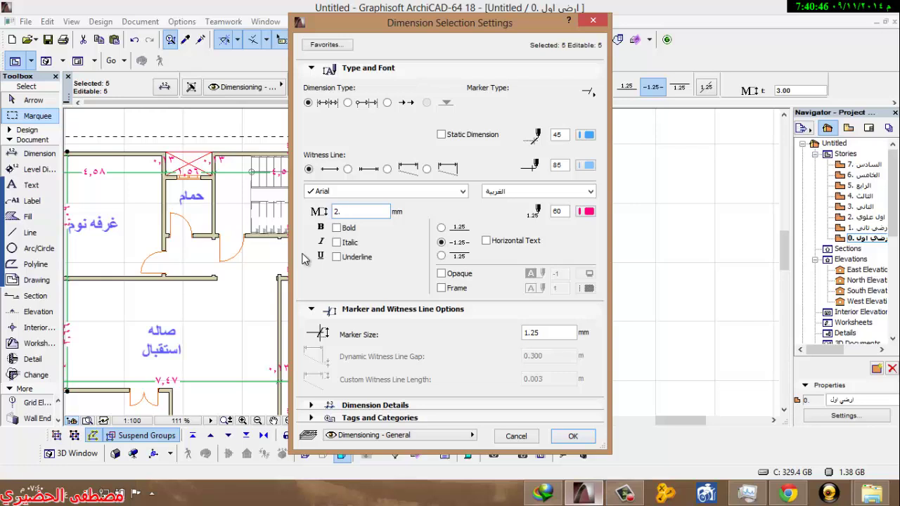
pyautogui.click(570, 436)
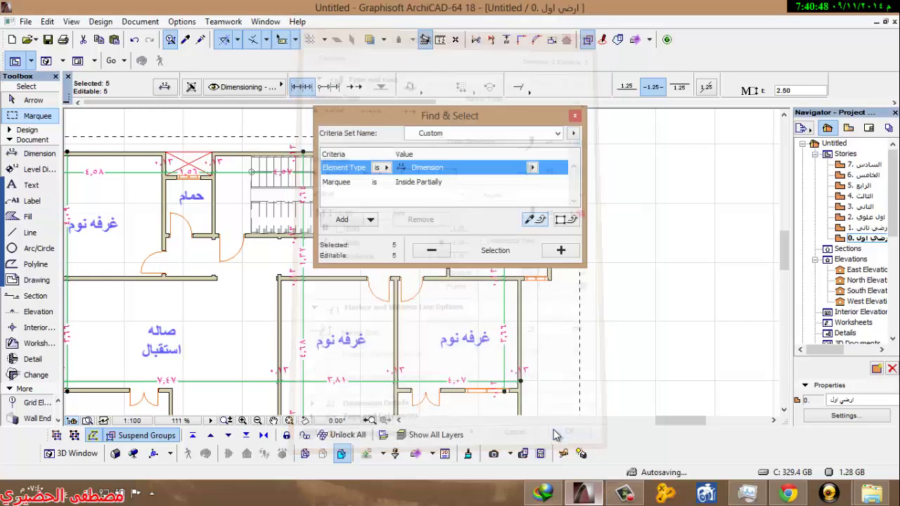
pyautogui.click(574, 116)
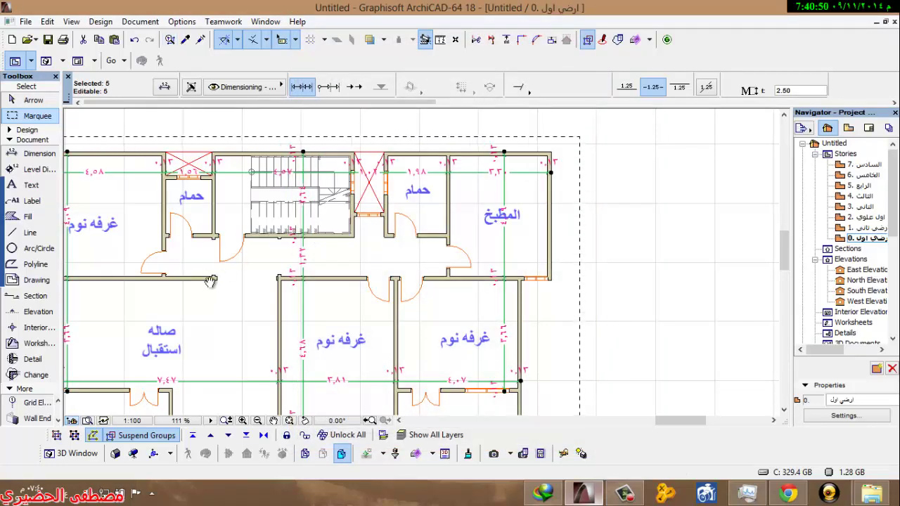
# Step: Delete the vertical and horizontal wall-thickness dimension segments at the reception hall's lower-left corner
pyautogui.scroll(5, 211, 246)
pyautogui.scroll(3, 240, 254)
pyautogui.press('Escape')
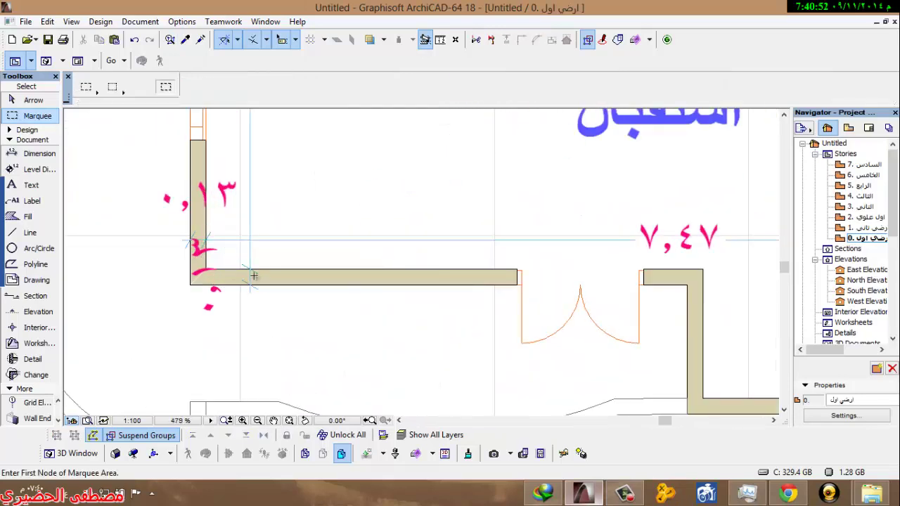
pyautogui.keyDown('shift'); pyautogui.click(251, 280); pyautogui.keyUp('shift')
pyautogui.press('Delete')
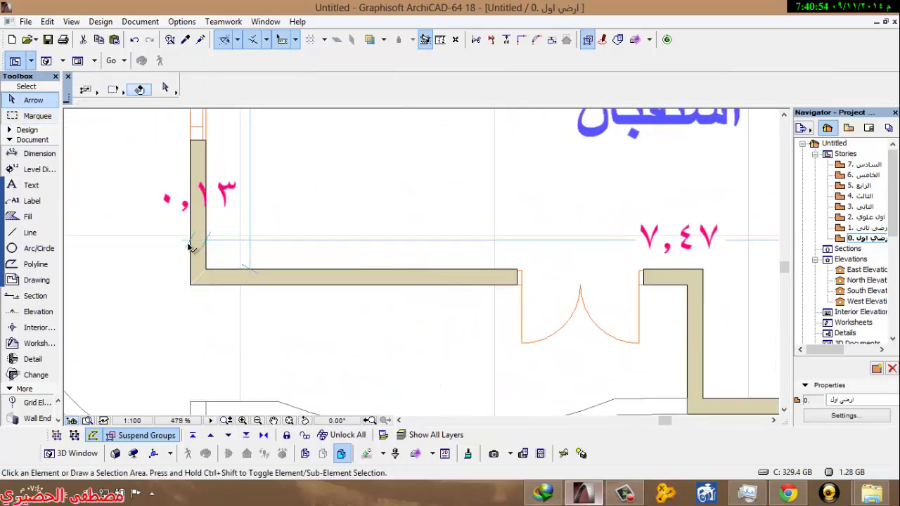
pyautogui.click(199, 243)
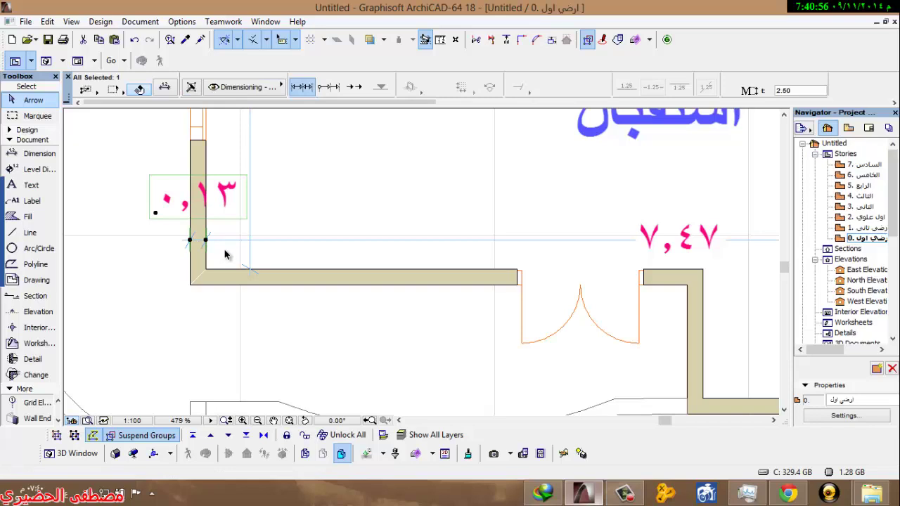
pyautogui.press('Delete')
# Step: Delete the wall-thickness dimensions on the wall between the reception hall and the adjacent bedroom, and on that bedroom's lower wall
pyautogui.scroll(-5, 299, 260)
pyautogui.moveTo(609, 274); pyautogui.dragTo(476, 269, button='middle')
pyautogui.scroll(2, 503, 256)
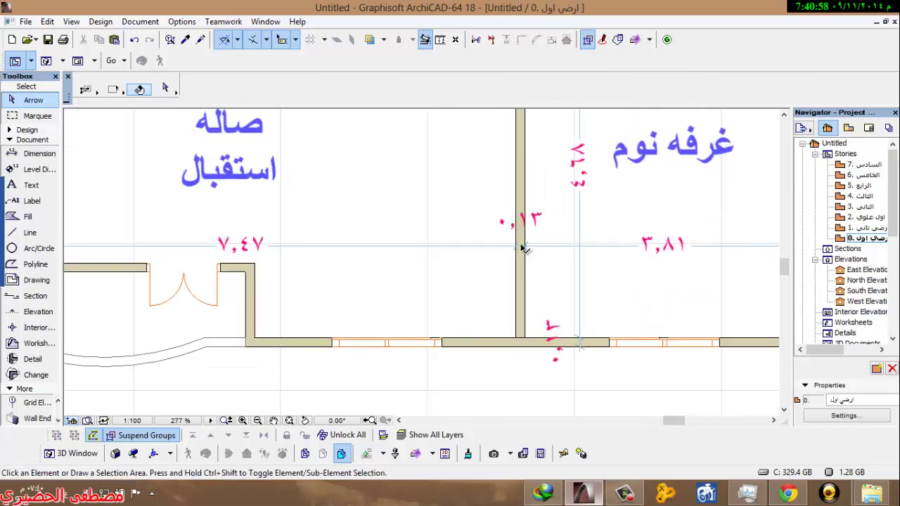
pyautogui.click(524, 247)
pyautogui.press('Delete')
pyautogui.scroll(2, 579, 361)
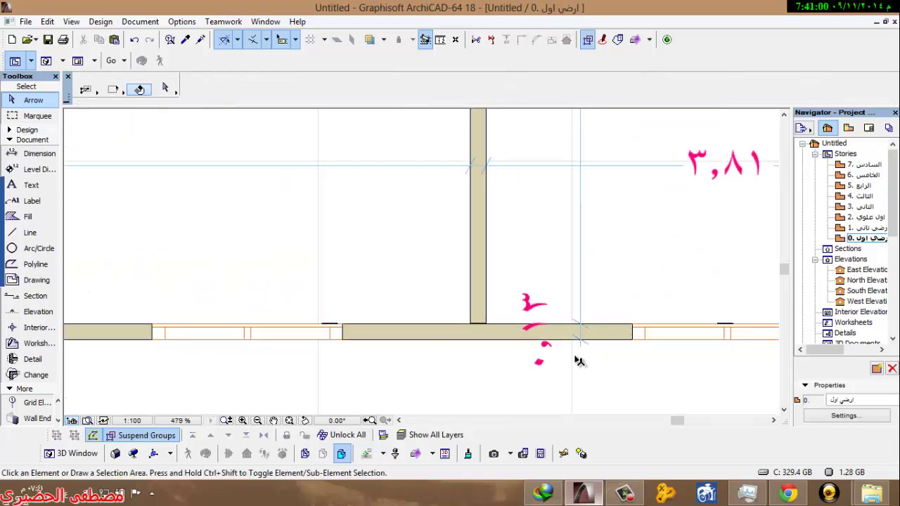
pyautogui.click(581, 332)
pyautogui.press('Delete')
pyautogui.scroll(-3, 592, 304)
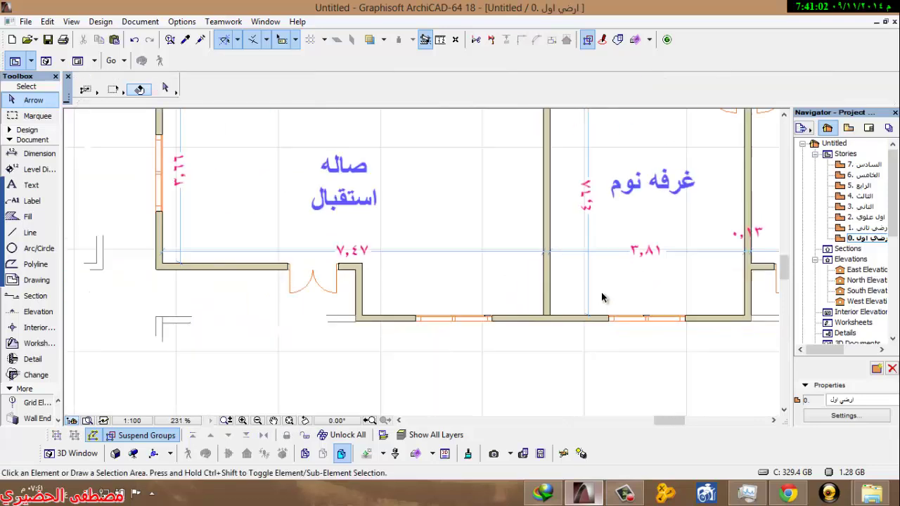
# Step: Delete the wall-thickness dimension on the wall between the two lower bedrooms
pyautogui.moveTo(669, 260); pyautogui.dragTo(366, 368, button='middle')
pyautogui.scroll(3, 454, 364)
pyautogui.click(450, 359)
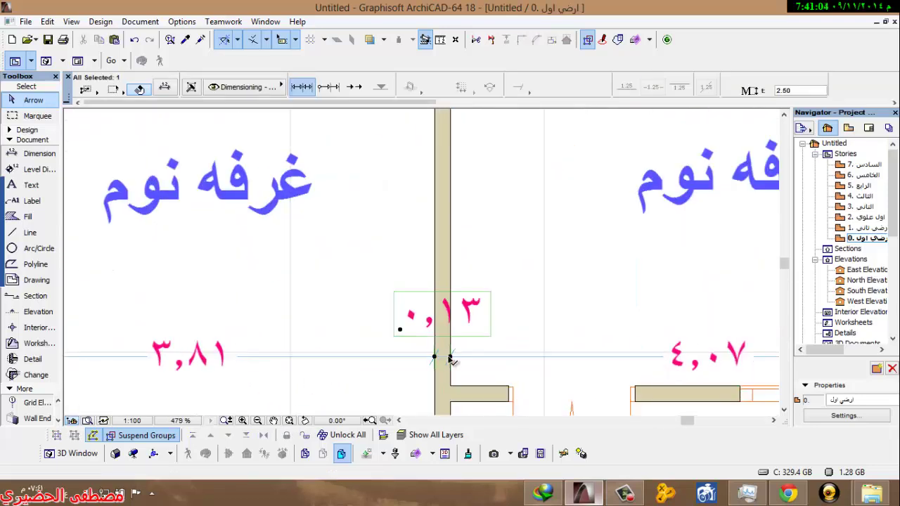
pyautogui.press('Escape')
pyautogui.scroll(-3, 528, 307)
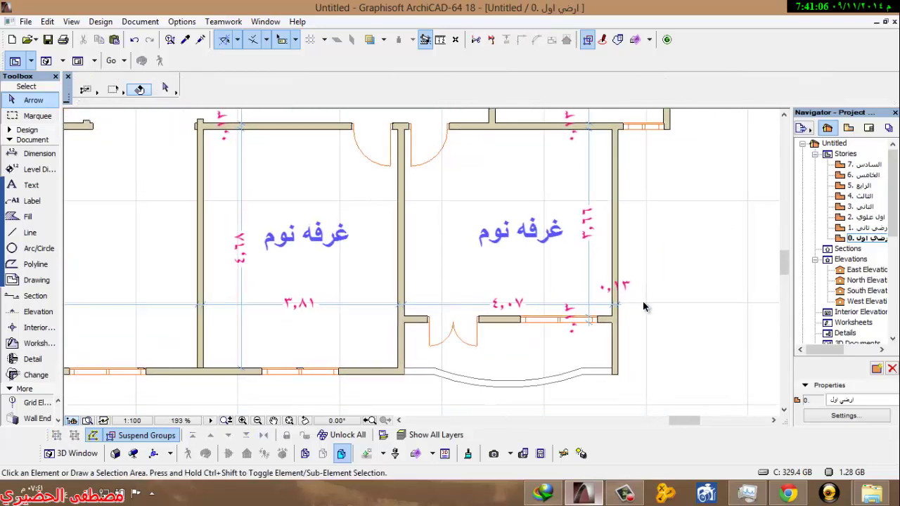
# Step: Delete the wall-thickness dimensions on the right-hand lower bedroom's outer side wall and on its balcony wall
pyautogui.scroll(3, 535, 308)
pyautogui.scroll(3, 569, 311)
pyautogui.click(578, 313)
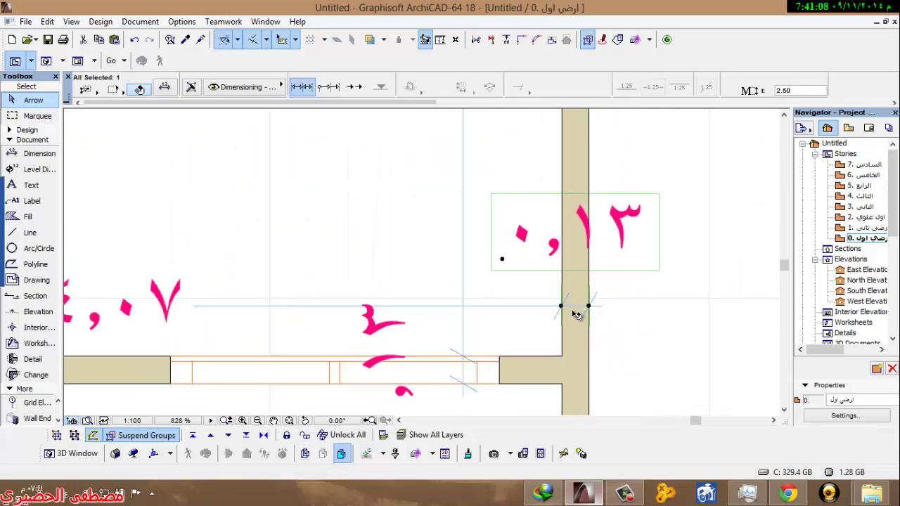
pyautogui.press('Delete')
pyautogui.click(464, 370)
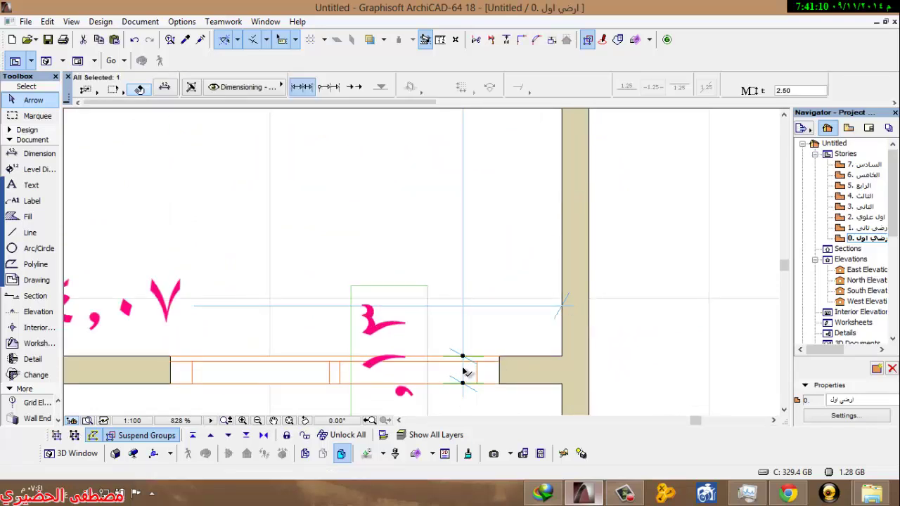
pyautogui.press('Delete')
pyautogui.scroll(-12, 467, 371)
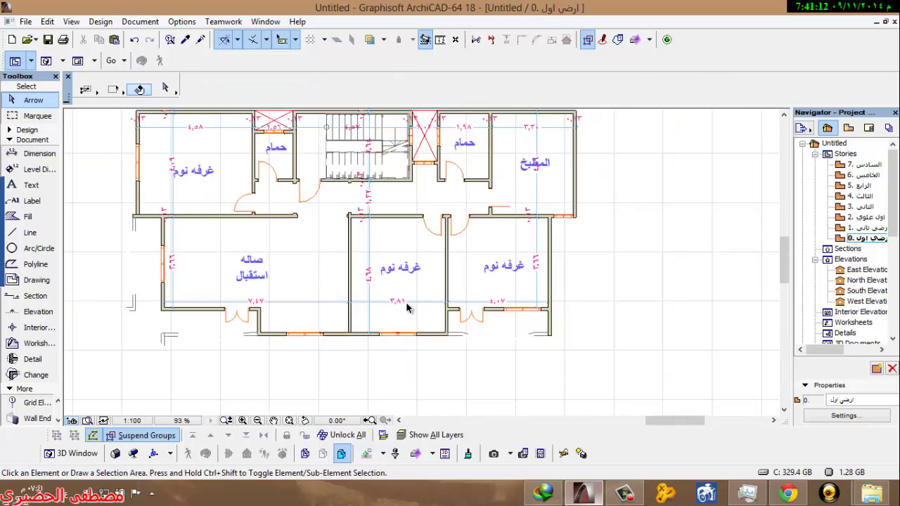
# Step: Select the whole plan and add horizontal automatic exterior dimensions above it, with Opening Endpoints, Wallhole Size and 0.500 between dimension lines
pyautogui.scroll(-2, 389, 298)
pyautogui.moveTo(389, 297); pyautogui.dragTo(366, 310, button='middle')
pyautogui.moveTo(560, 129); pyautogui.dragTo(140, 389)
pyautogui.click(101, 21)
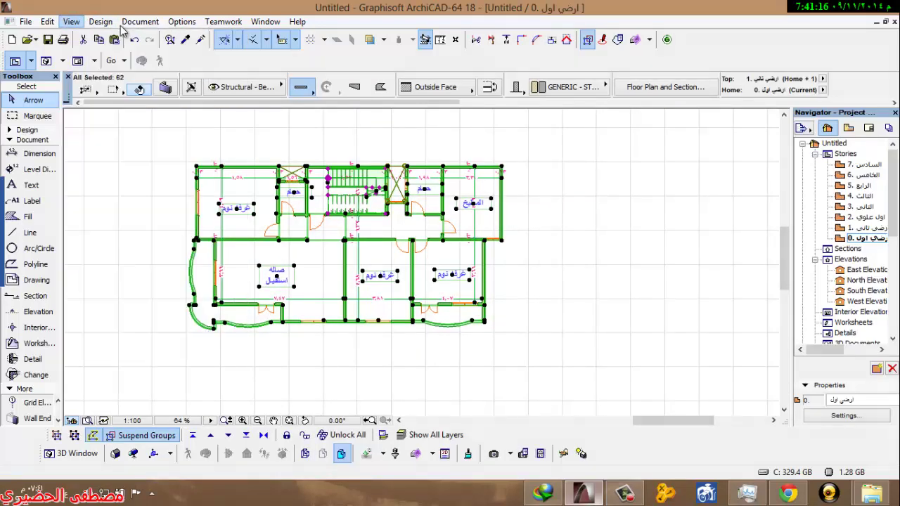
pyautogui.moveTo(164, 106)
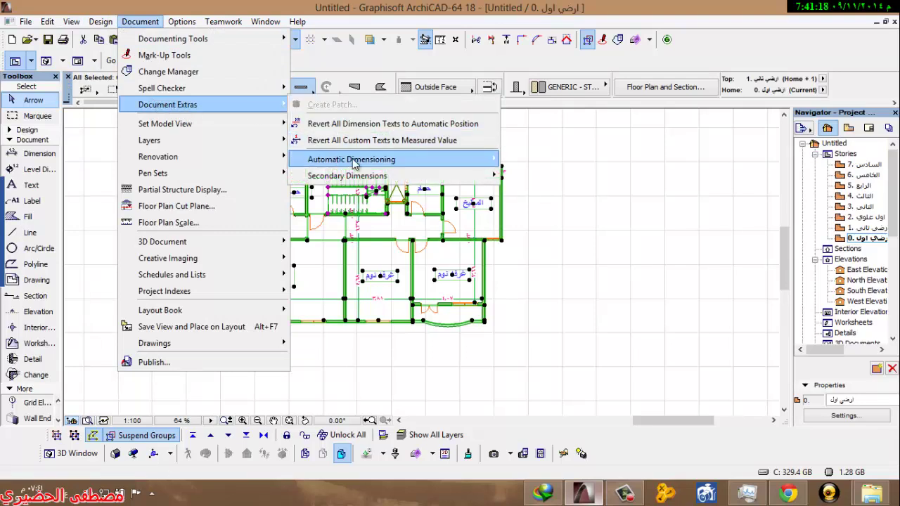
pyautogui.moveTo(425, 160)
pyautogui.click(545, 158)
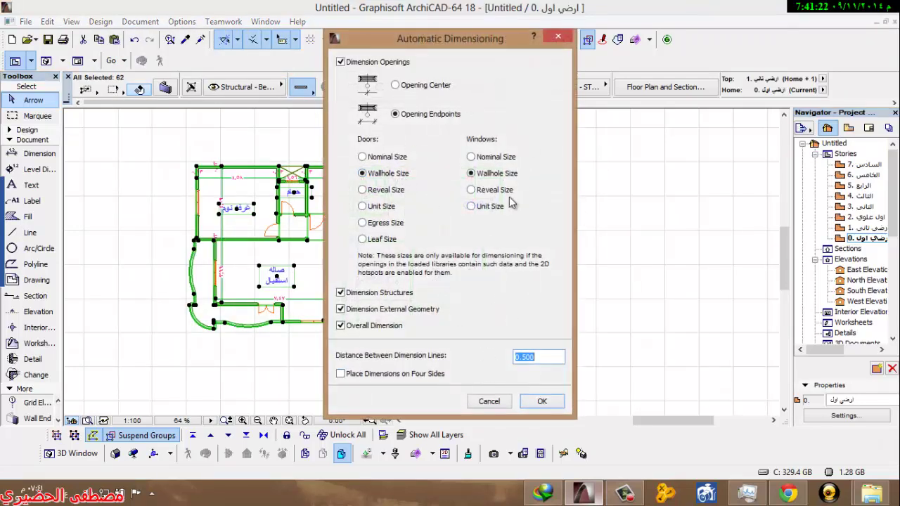
pyautogui.click(542, 401)
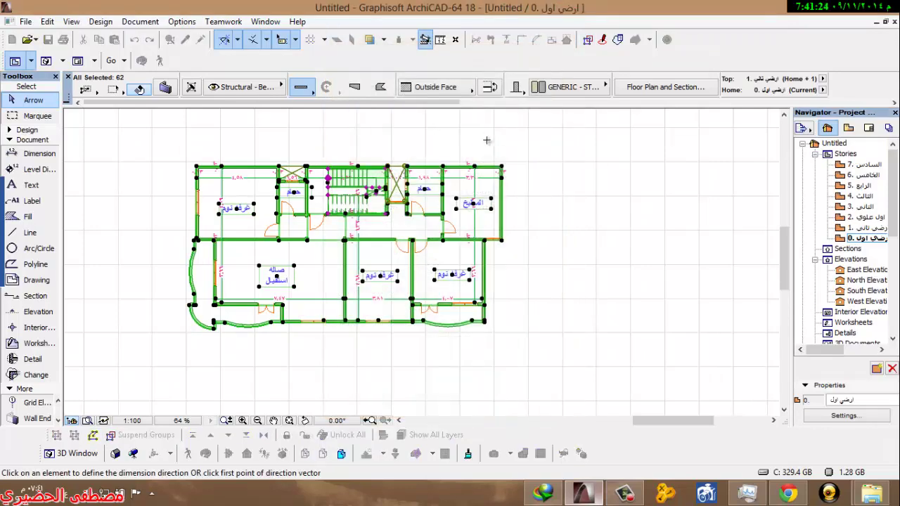
pyautogui.click(502, 165)
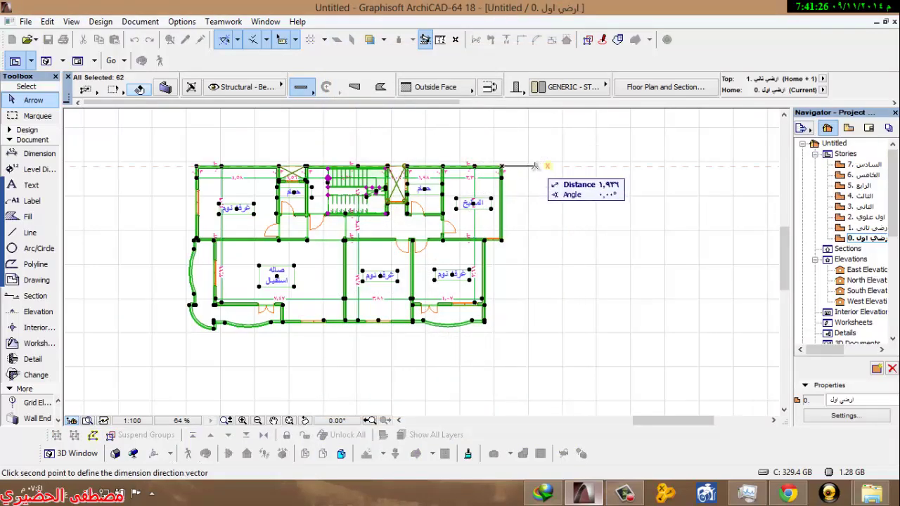
pyautogui.click(539, 162)
pyautogui.click(540, 123)
pyautogui.scroll(4, 309, 155)
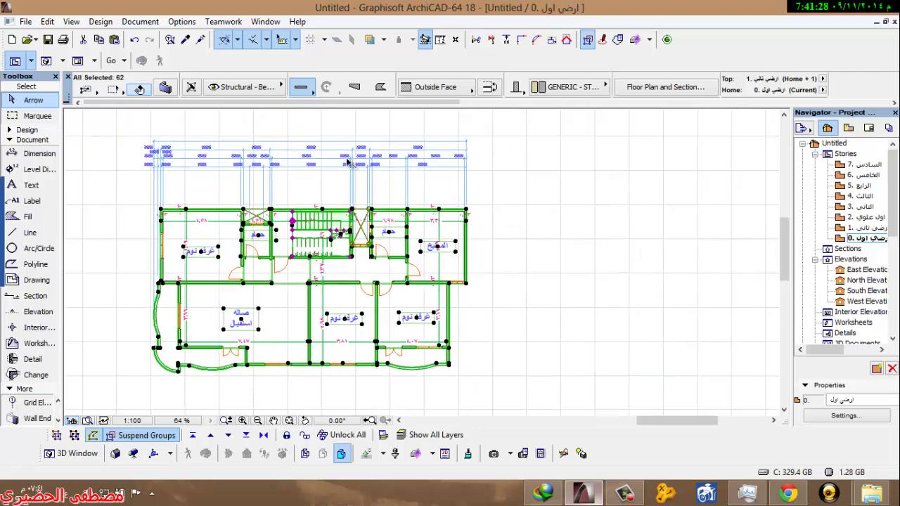
# Step: Add vertical automatic exterior dimensions along the plan's right side, keeping Opening Endpoints, Wallhole Size and 0.500 line spacing
pyautogui.scroll(-1, 328, 168)
pyautogui.scroll(-3, 296, 158)
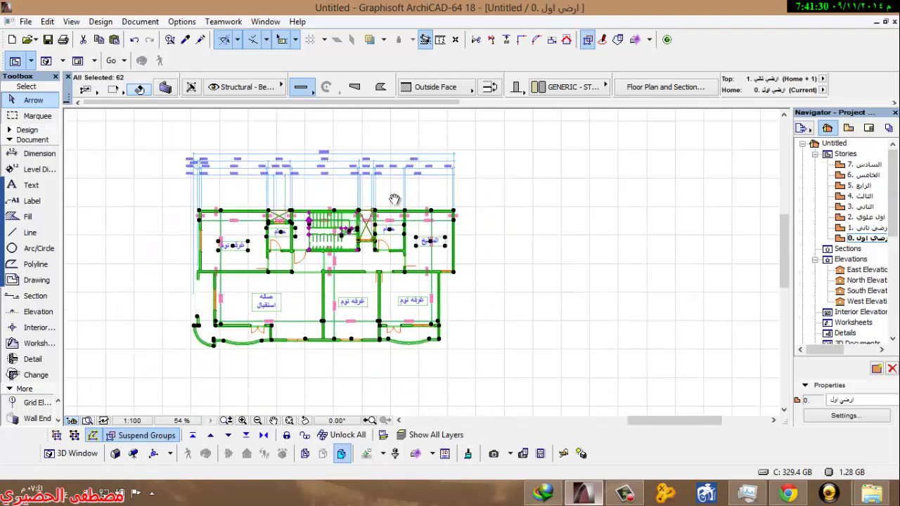
pyautogui.click(133, 23)
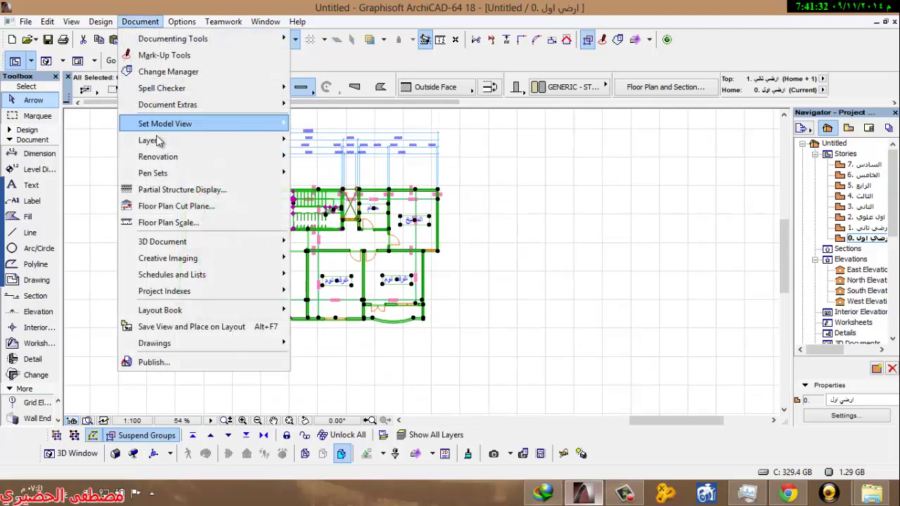
pyautogui.moveTo(182, 105)
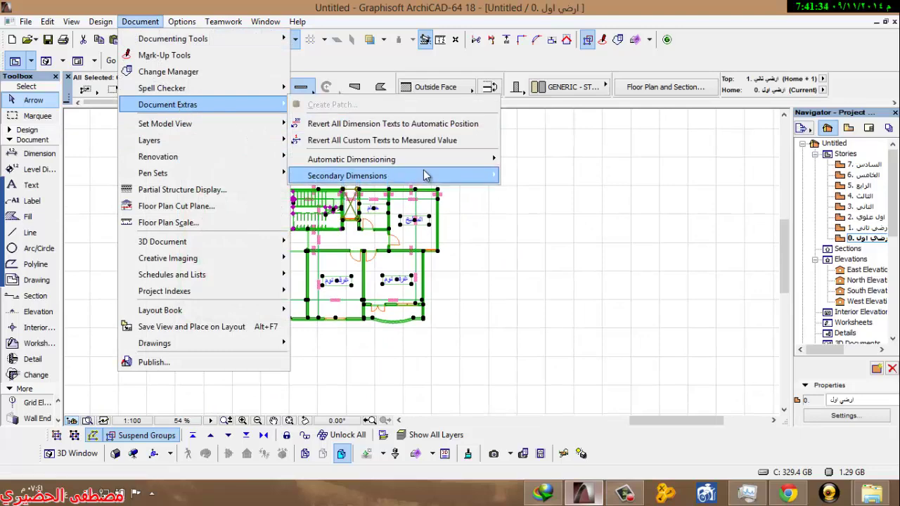
pyautogui.moveTo(426, 166)
pyautogui.click(529, 160)
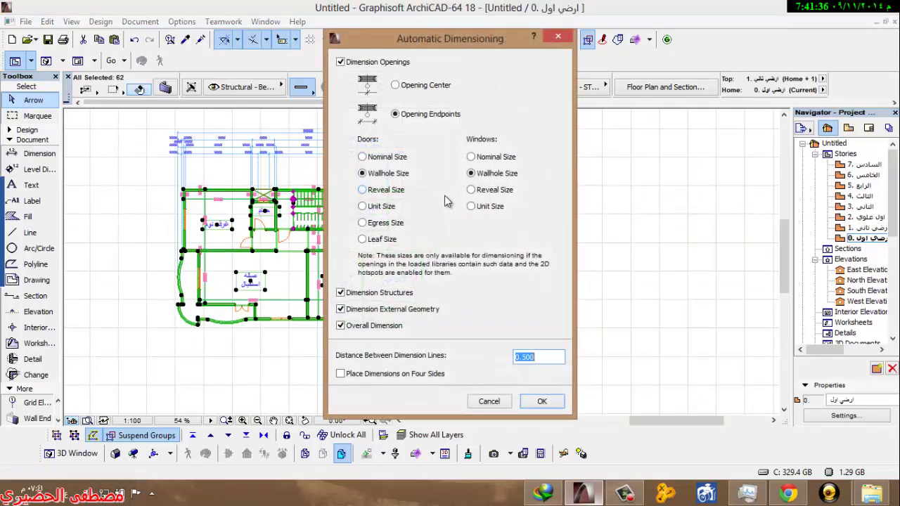
pyautogui.click(543, 400)
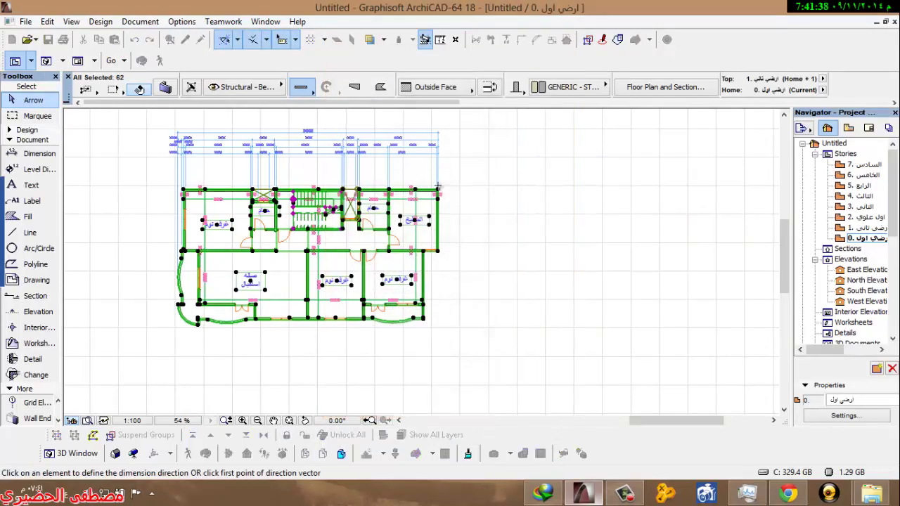
pyautogui.click(438, 187)
pyautogui.click(439, 162)
pyautogui.click(472, 235)
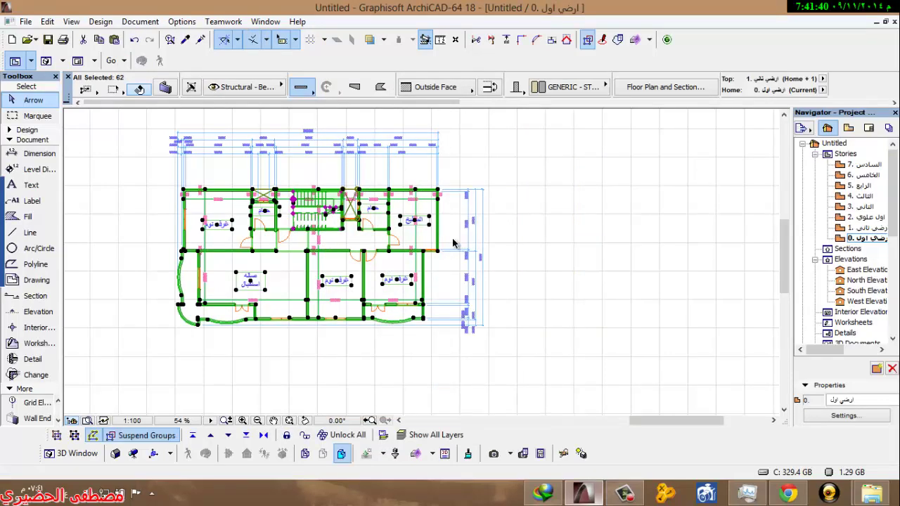
pyautogui.scroll(4, 459, 242)
pyautogui.scroll(-4, 483, 219)
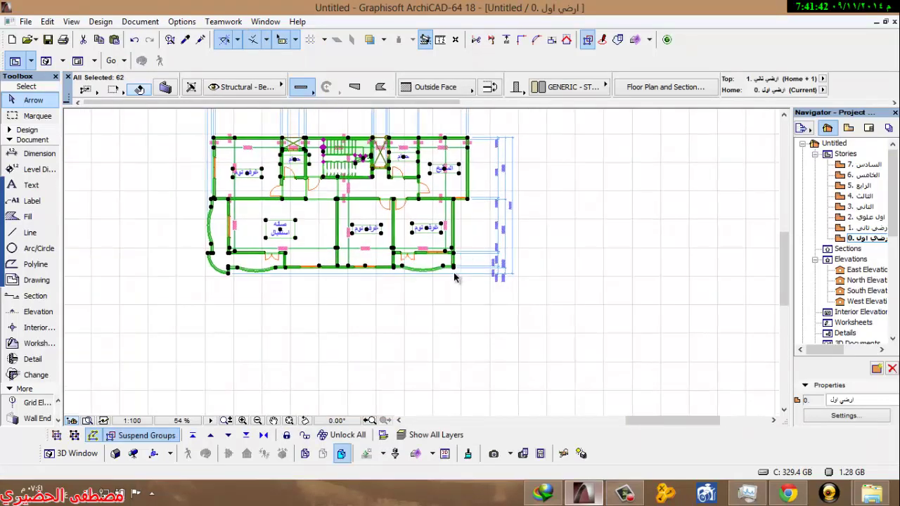
pyautogui.click(455, 269)
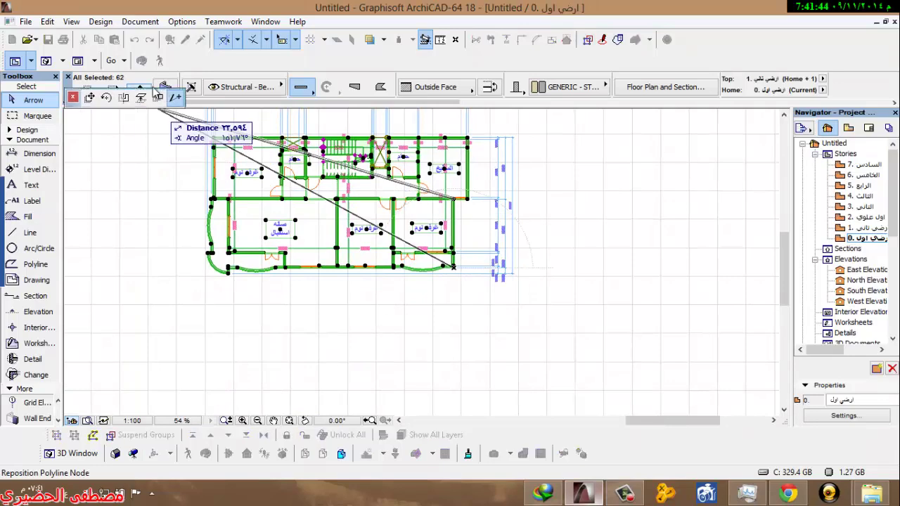
pyautogui.click(139, 23)
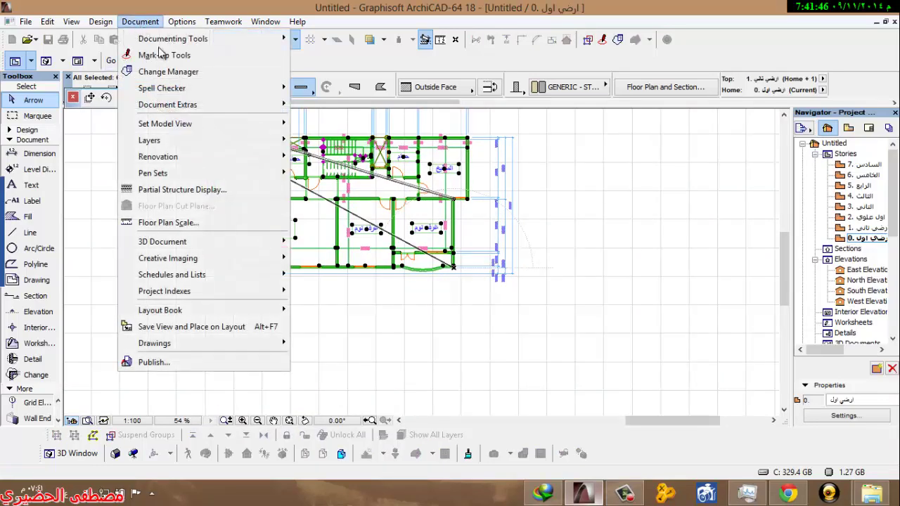
pyautogui.press('Escape')
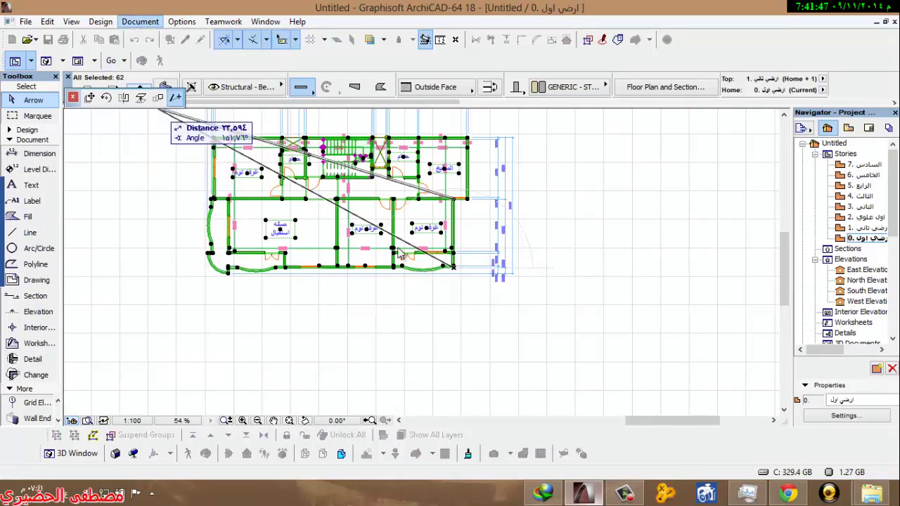
pyautogui.click(178, 24)
pyautogui.moveTo(140, 22)
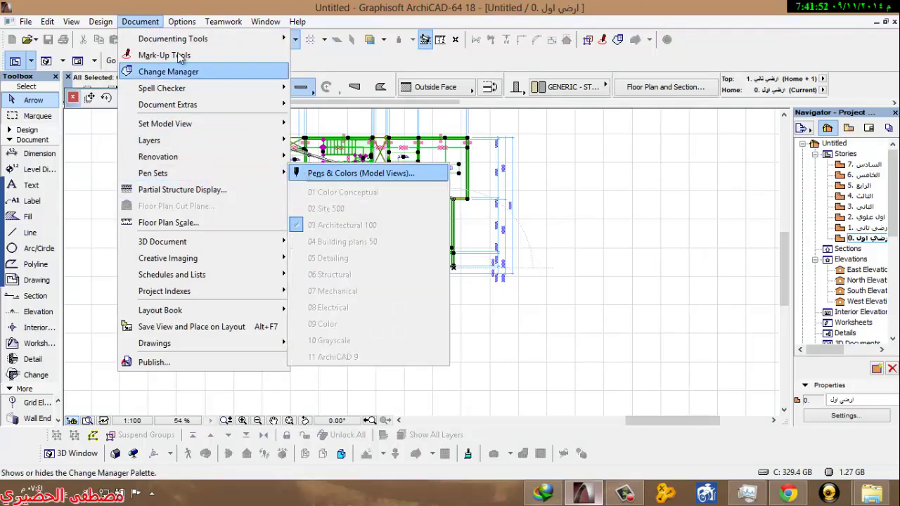
pyautogui.moveTo(181, 22)
pyautogui.moveTo(227, 168)
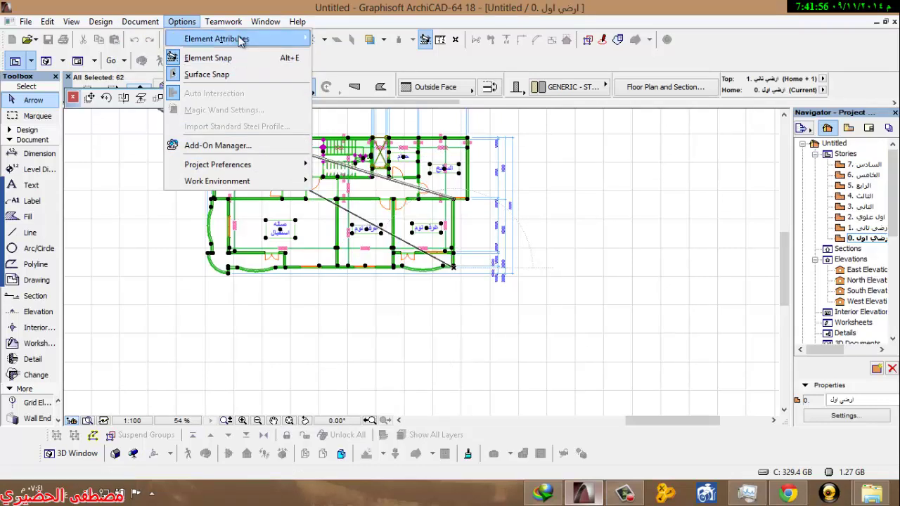
pyautogui.moveTo(239, 41)
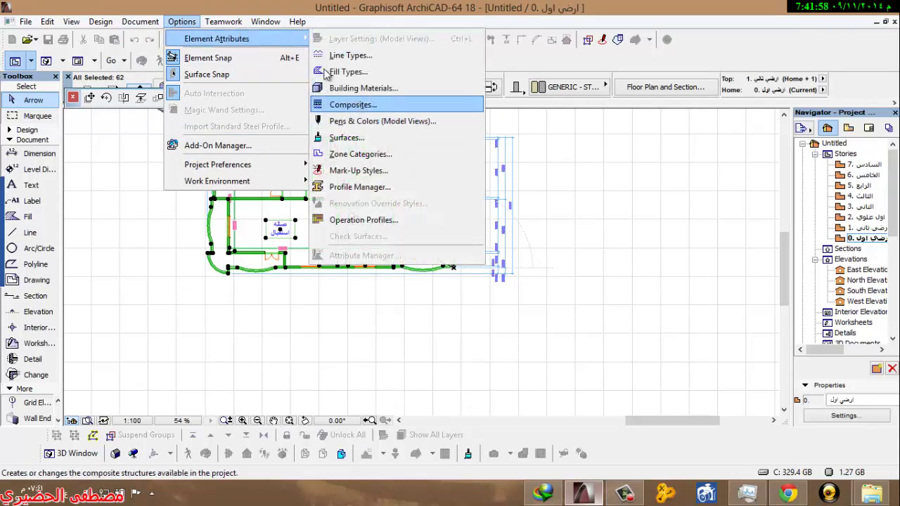
pyautogui.click(327, 17)
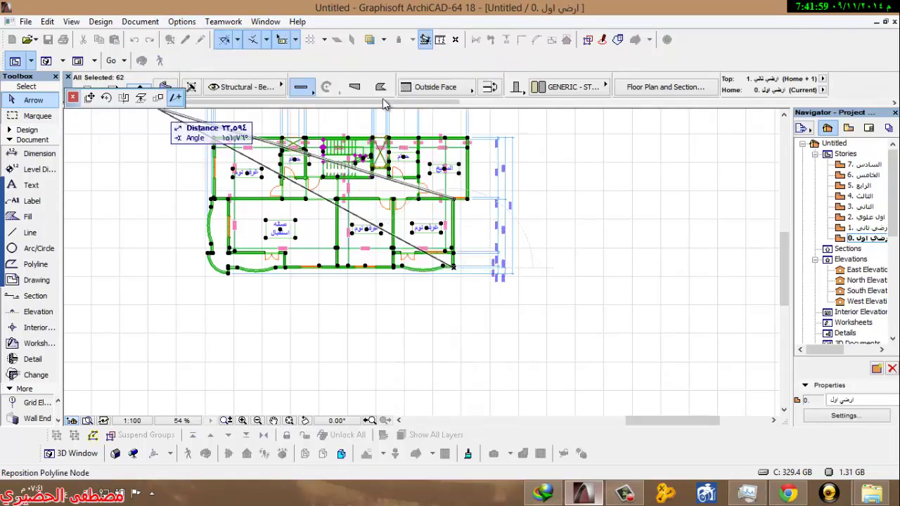
pyautogui.click(517, 214)
pyautogui.scroll(5, 508, 204)
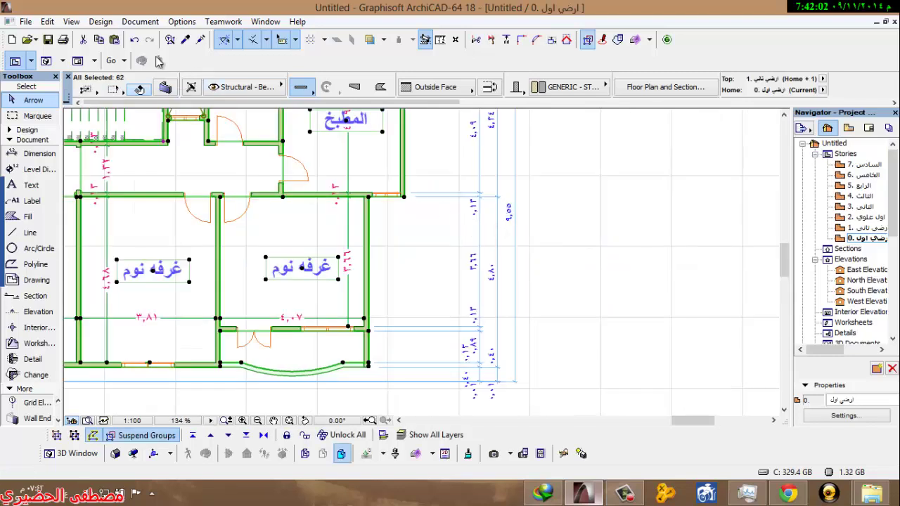
# Step: Undo the automatic exterior dimensions on the plan's right side and those above it
pyautogui.click(135, 40)
pyautogui.scroll(-4, 356, 233)
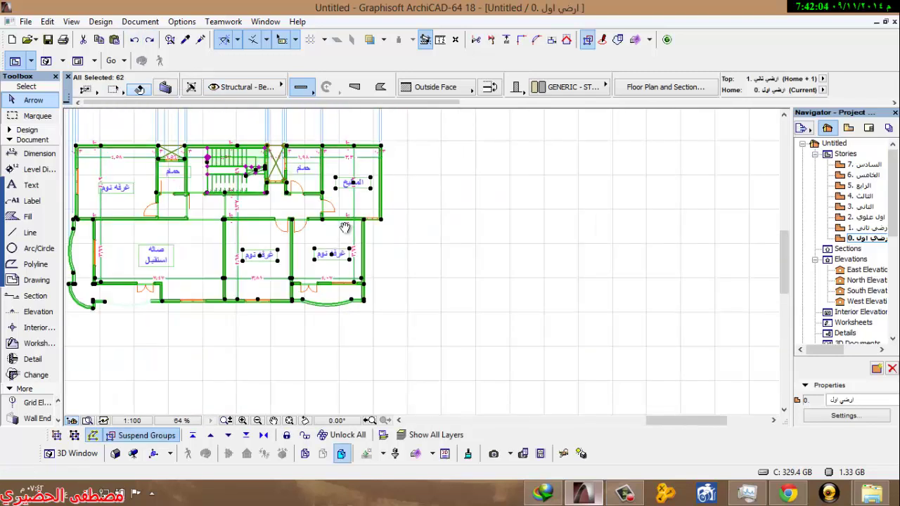
pyautogui.moveTo(346, 229); pyautogui.dragTo(359, 310, button='middle')
pyautogui.click(136, 40)
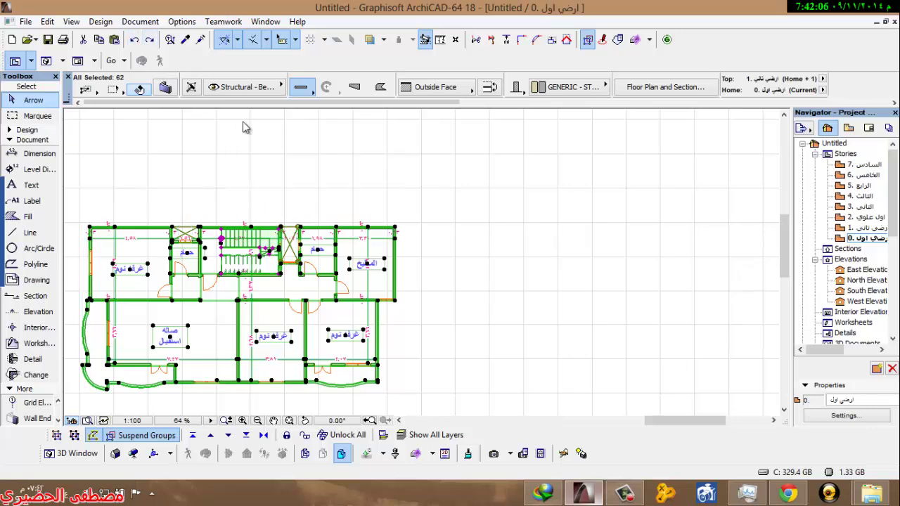
# Step: Add vertical automatic exterior dimensions along the plan's right side again, accepting the existing dimensioning options
pyautogui.click(182, 23)
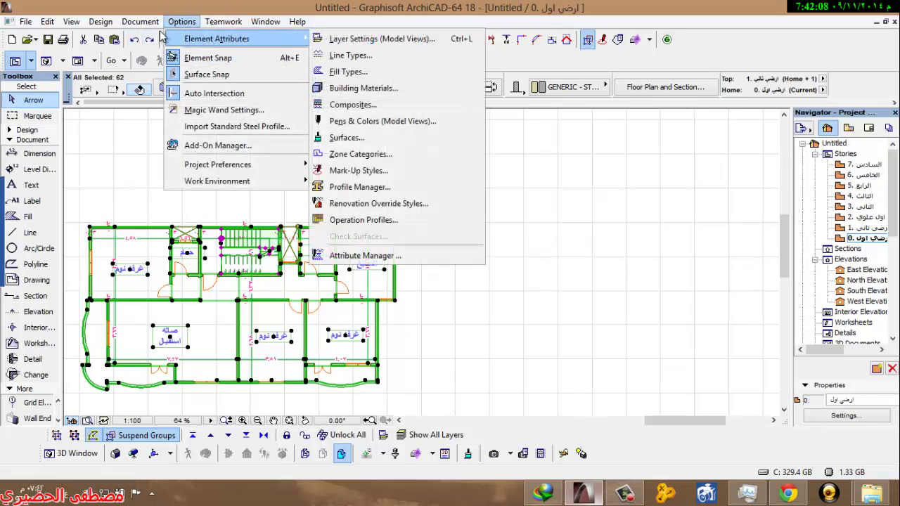
pyautogui.moveTo(177, 105)
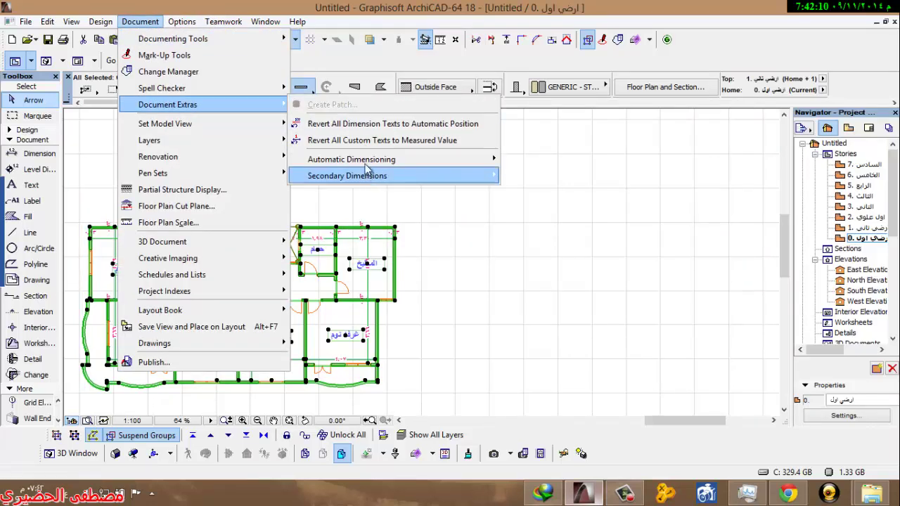
pyautogui.moveTo(471, 167)
pyautogui.click(534, 160)
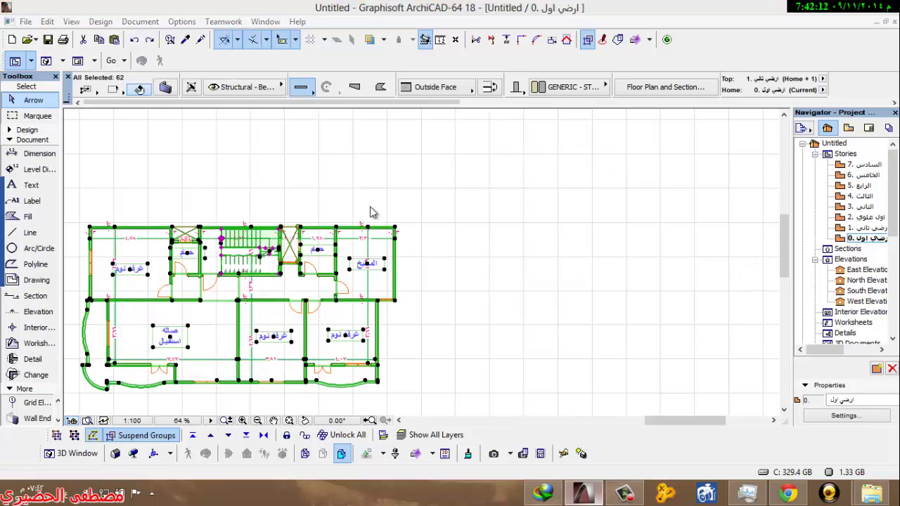
pyautogui.click(543, 401)
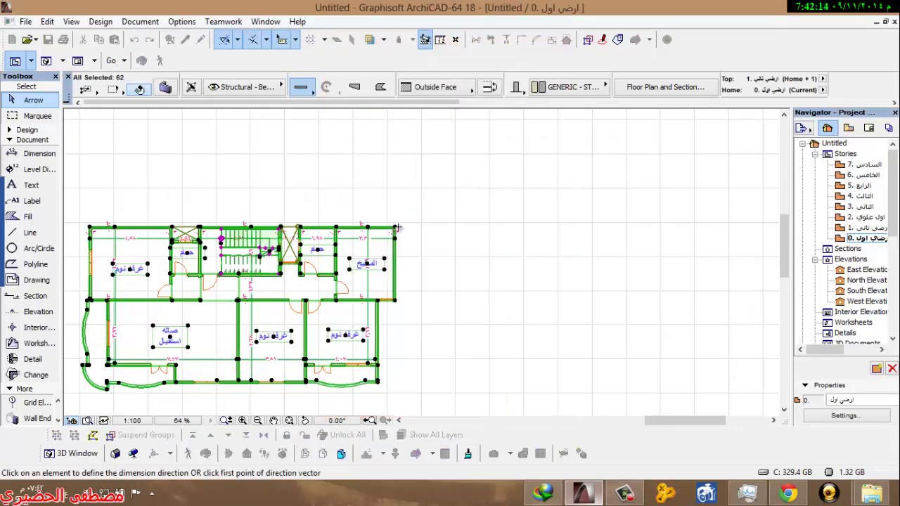
pyautogui.click(395, 226)
pyautogui.click(436, 203)
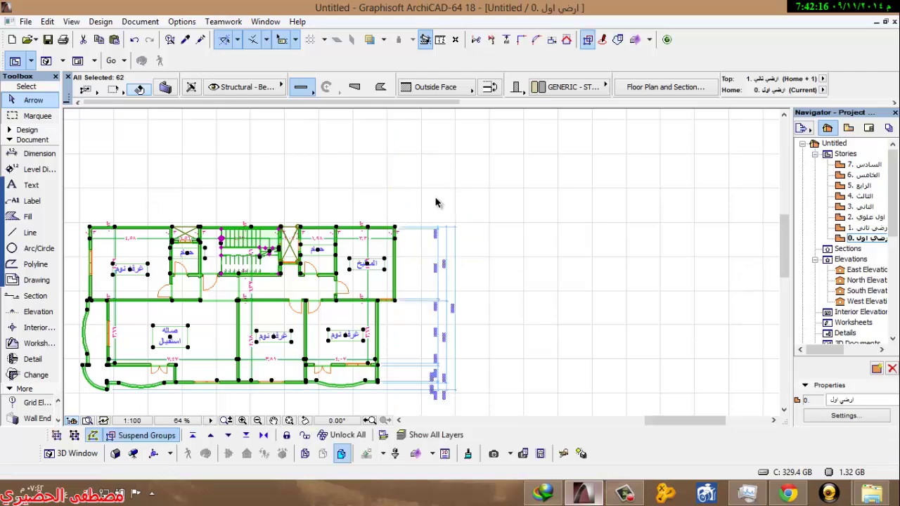
pyautogui.scroll(3, 450, 265)
pyautogui.click(339, 190)
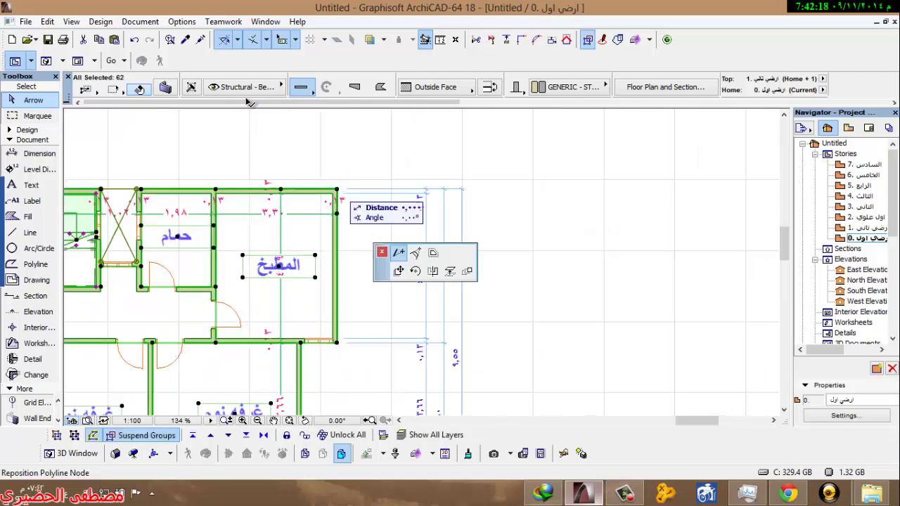
pyautogui.click(140, 21)
pyautogui.moveTo(202, 105)
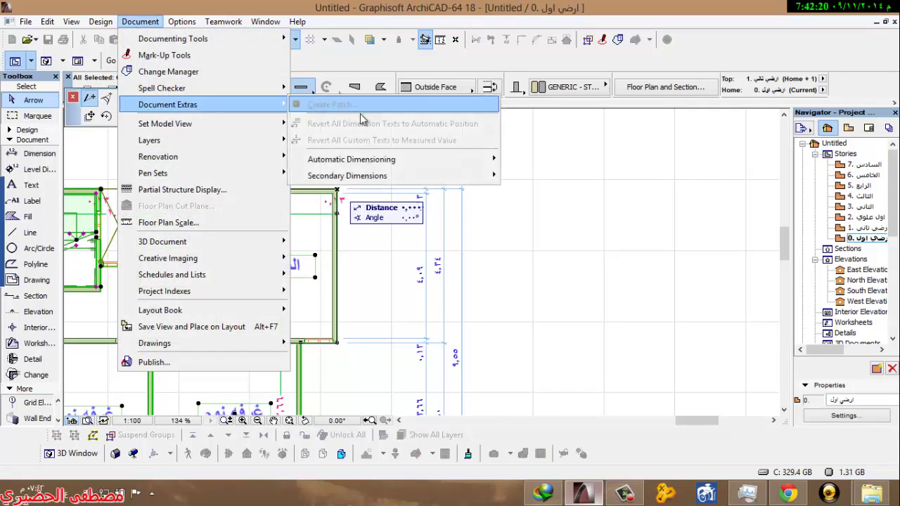
pyautogui.moveTo(366, 162)
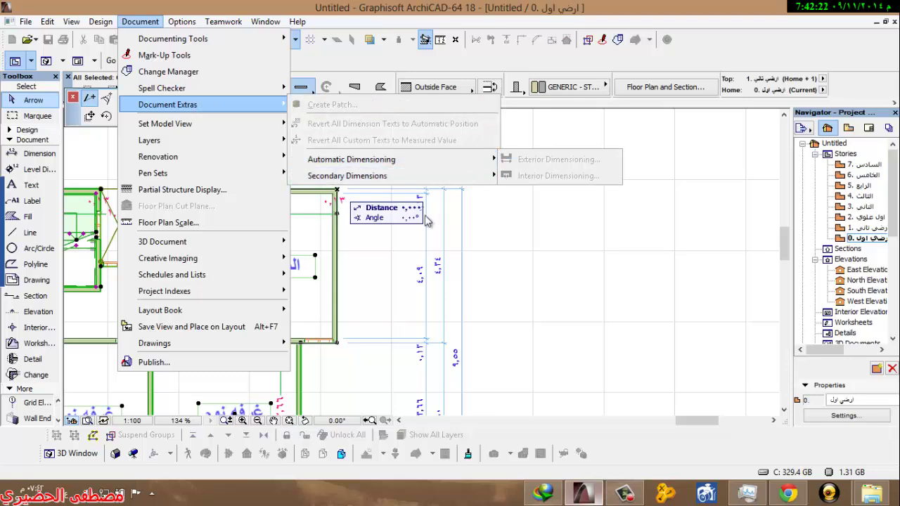
pyautogui.click(397, 225)
pyautogui.press('Escape')
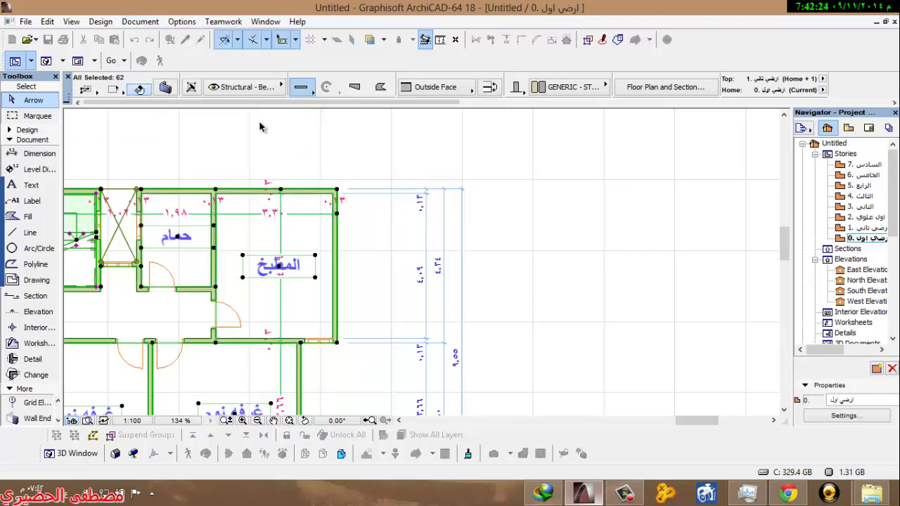
pyautogui.click(101, 21)
pyautogui.click(132, 74)
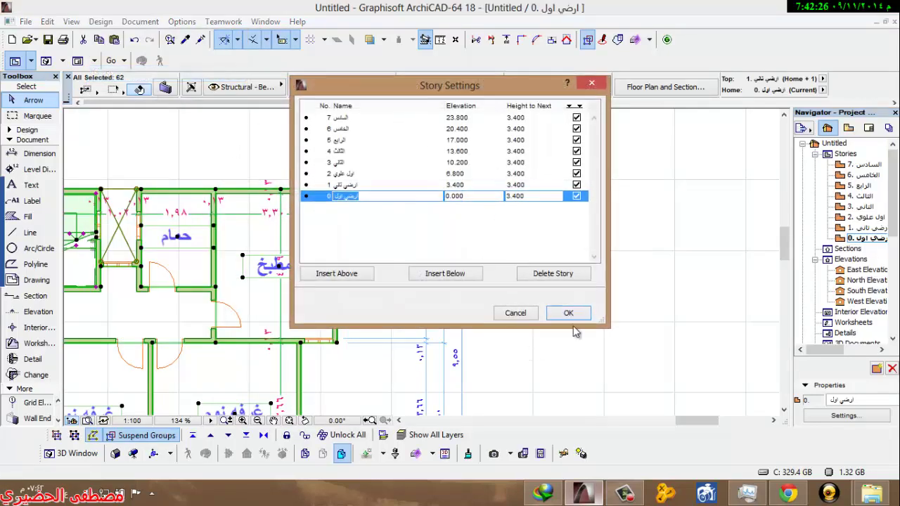
pyautogui.click(533, 317)
# Step: Add horizontal automatic exterior dimensions below the plan, using a horizontal direction vector from the lower-right bedroom's outer corner and accepting the existing options
pyautogui.click(156, 23)
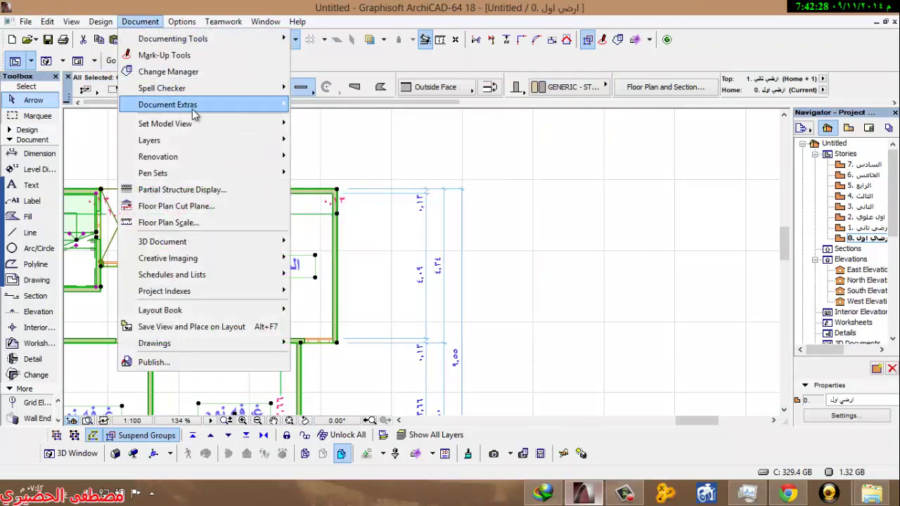
pyautogui.moveTo(280, 103)
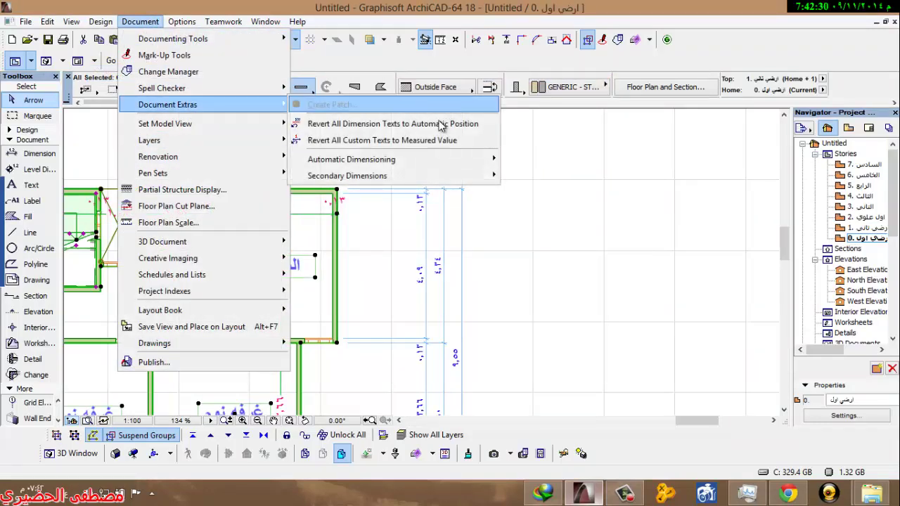
pyautogui.moveTo(419, 164)
pyautogui.click(540, 160)
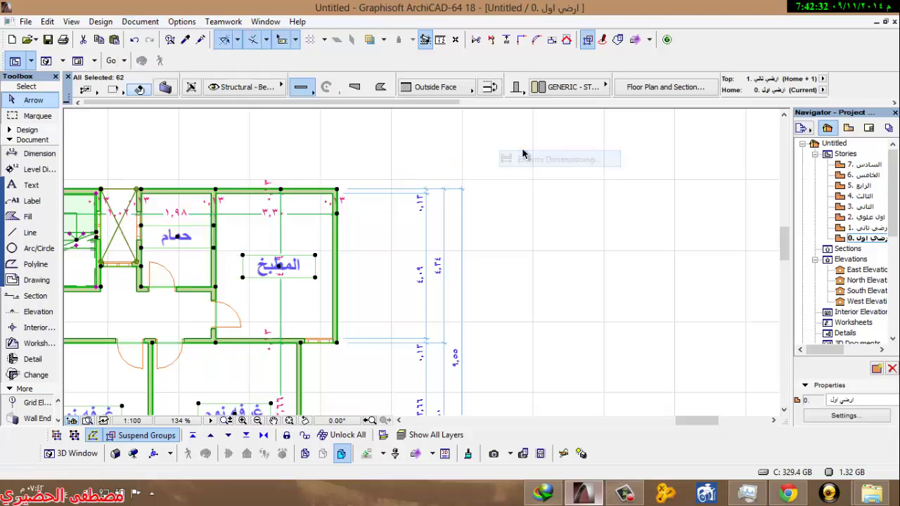
pyautogui.click(546, 402)
pyautogui.scroll(-4, 391, 280)
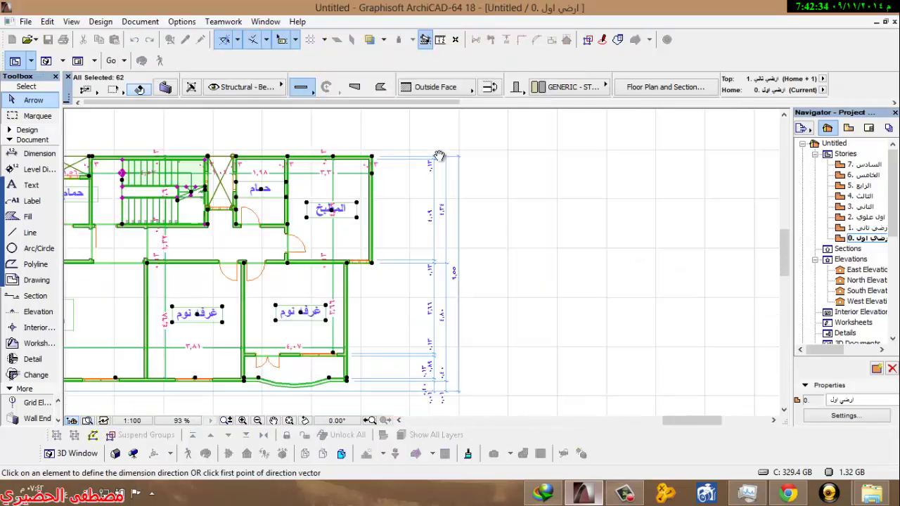
pyautogui.click(390, 284)
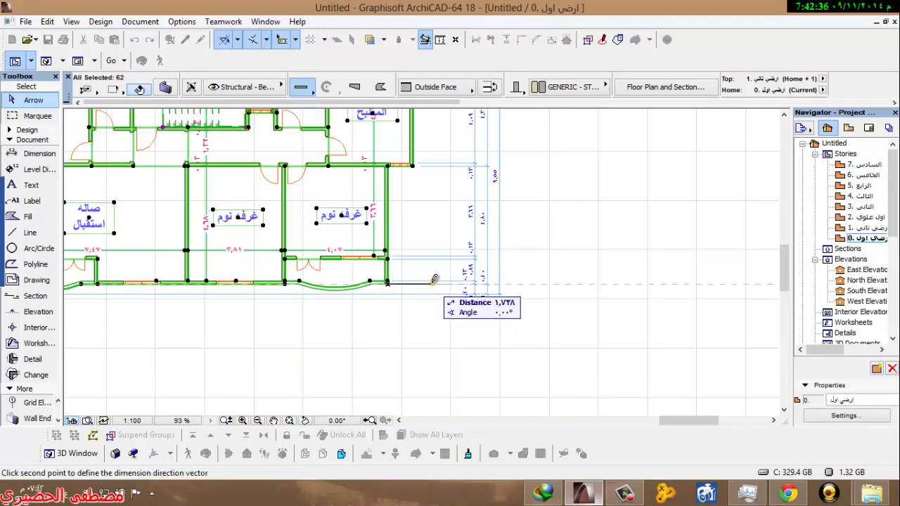
pyautogui.click(431, 284)
pyautogui.click(384, 348)
pyautogui.scroll(-2, 337, 295)
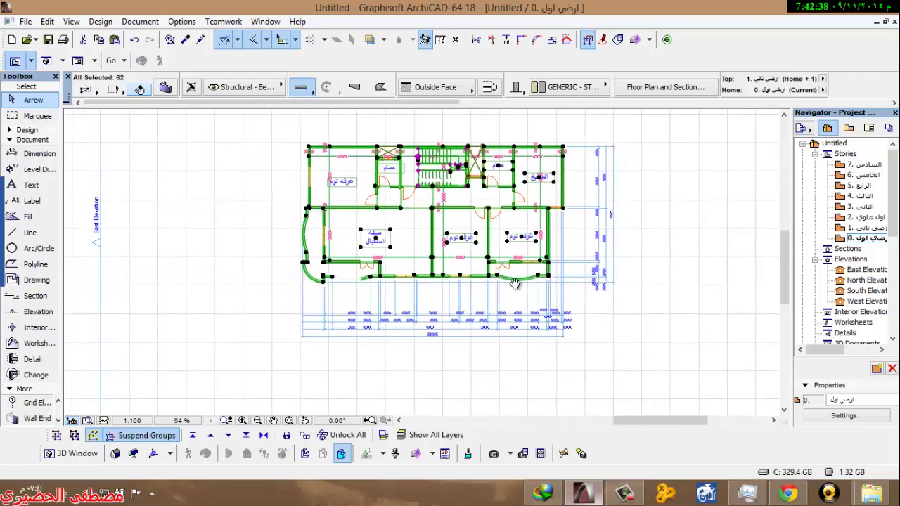
# Step: Add vertical automatic exterior dimensions along the plan's left side, with Opening Endpoints, Wallhole Size and 0.500 between dimension lines
pyautogui.click(310, 268)
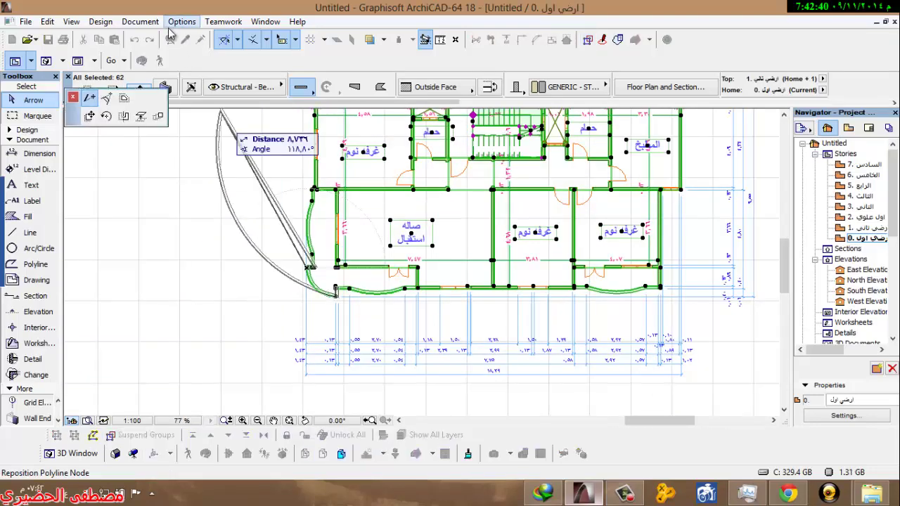
pyautogui.press('Escape')
pyautogui.click(140, 21)
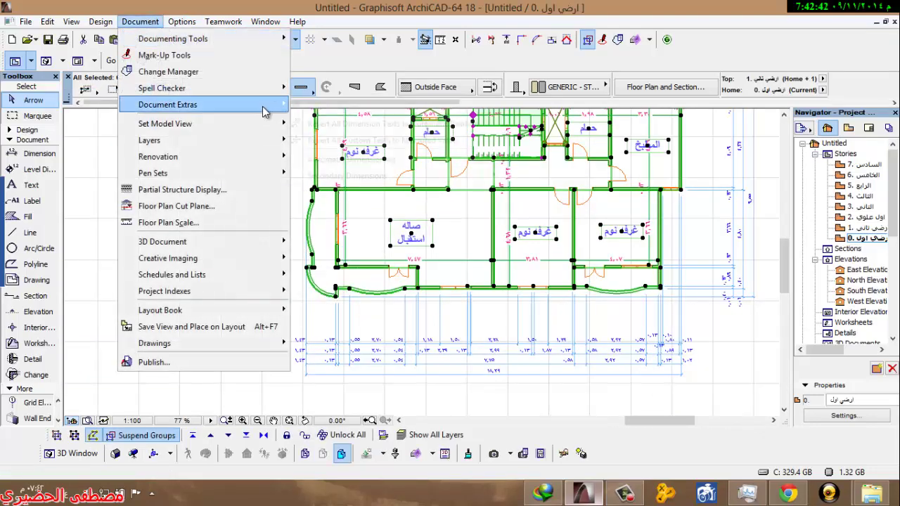
pyautogui.moveTo(167, 104)
pyautogui.moveTo(383, 159)
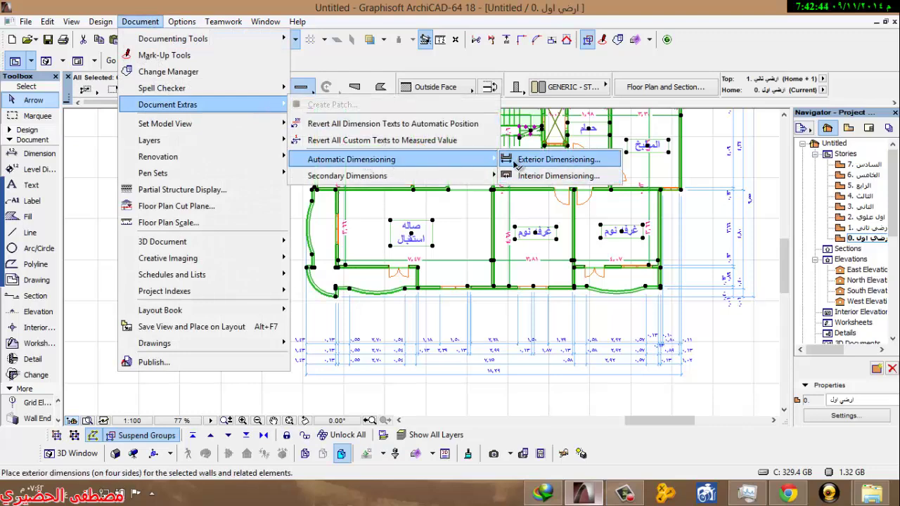
pyautogui.click(544, 152)
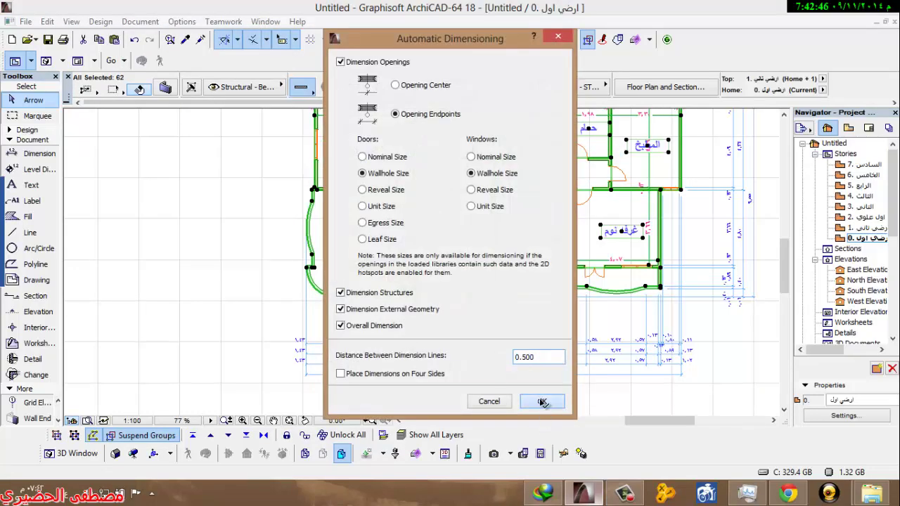
pyautogui.click(542, 402)
pyautogui.click(350, 286)
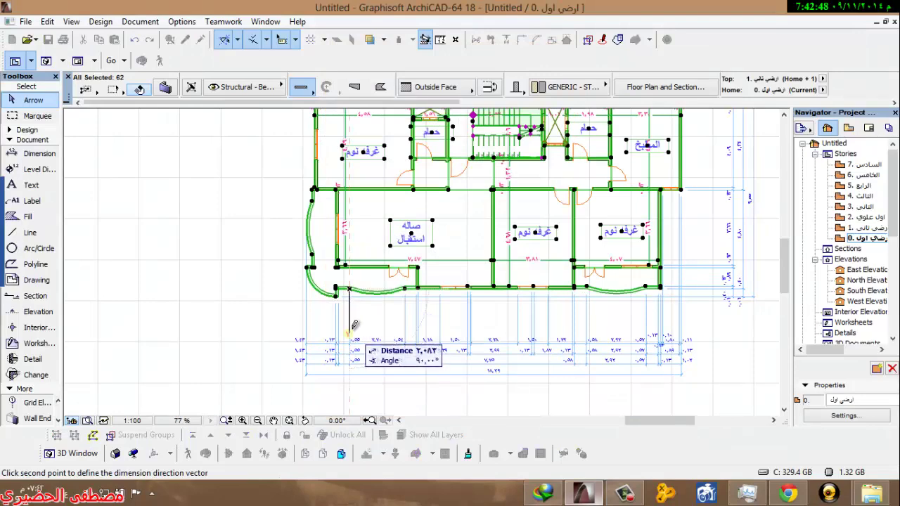
pyautogui.click(353, 326)
pyautogui.click(278, 284)
pyautogui.scroll(5, 277, 284)
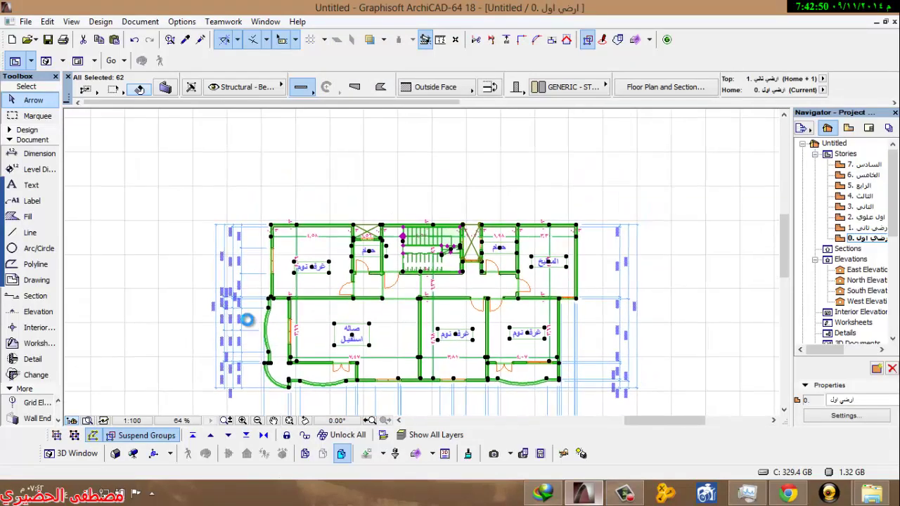
pyautogui.scroll(-7, 236, 211)
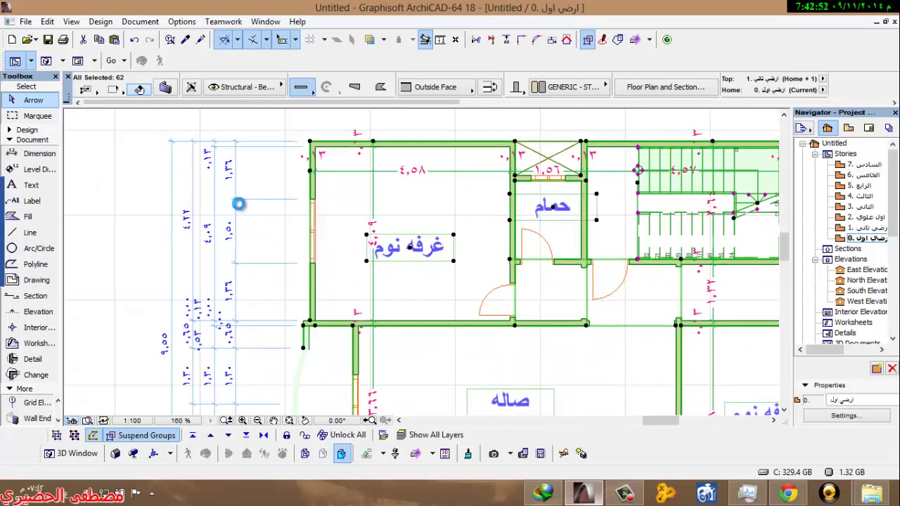
pyautogui.moveTo(573, 256); pyautogui.dragTo(490, 212, button='middle')
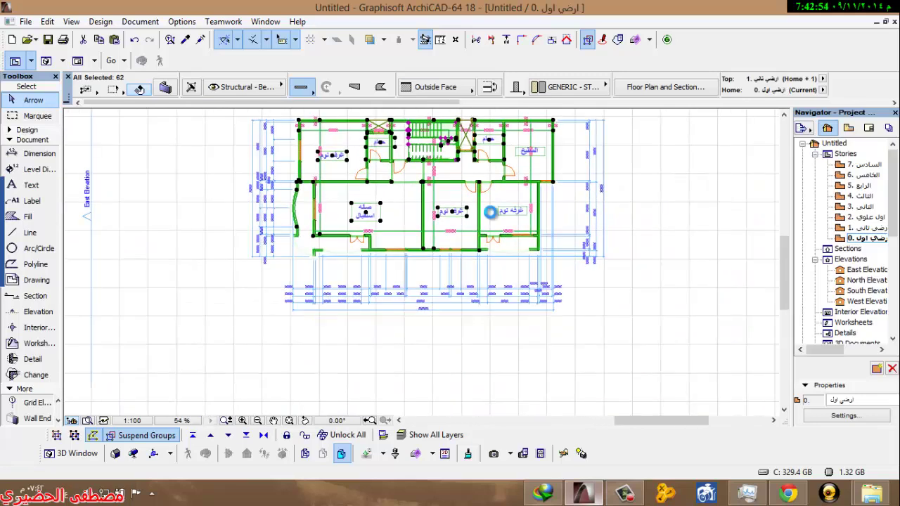
# Step: Undo the automatic exterior dimensions around the plan and clear the element selection
pyautogui.click(134, 41)
pyautogui.click(135, 41)
pyautogui.click(134, 40)
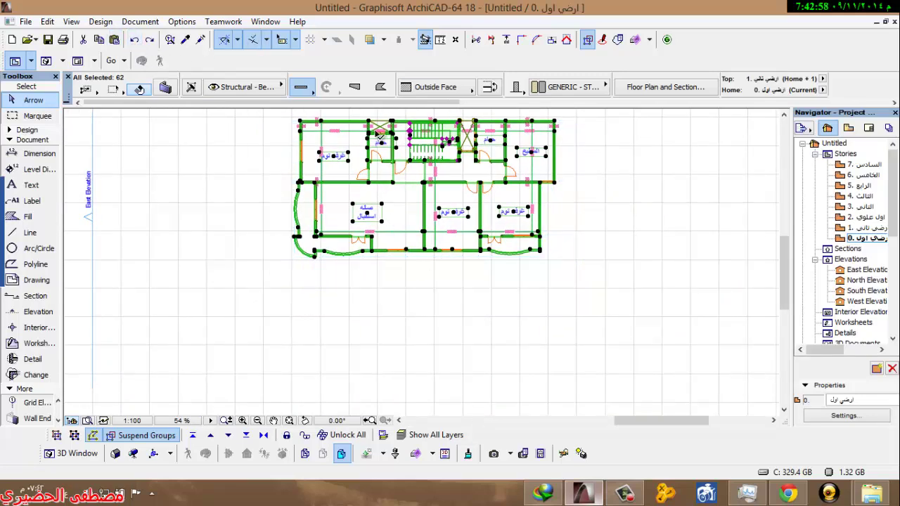
pyautogui.scroll(4, 377, 133)
pyautogui.click(737, 280)
pyautogui.moveTo(621, 291); pyautogui.dragTo(436, 317, button='middle')
pyautogui.scroll(-4, 588, 335)
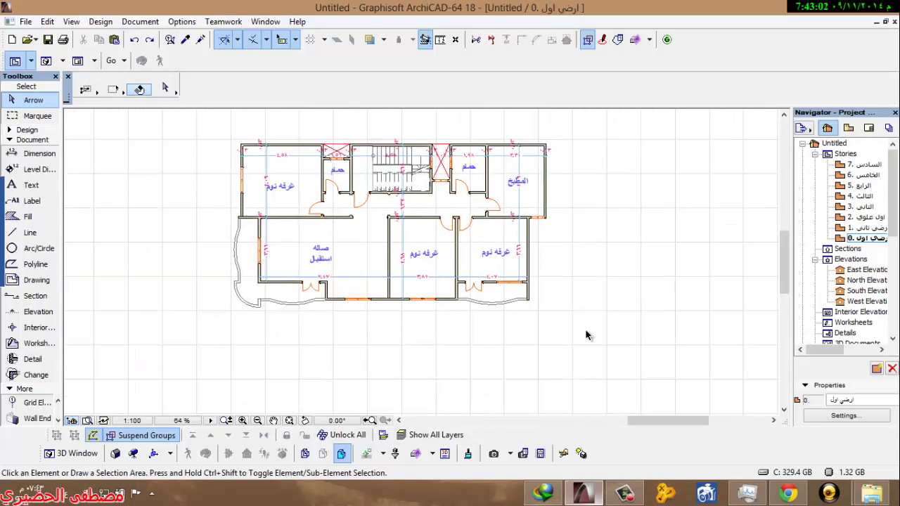
pyautogui.click(622, 494)
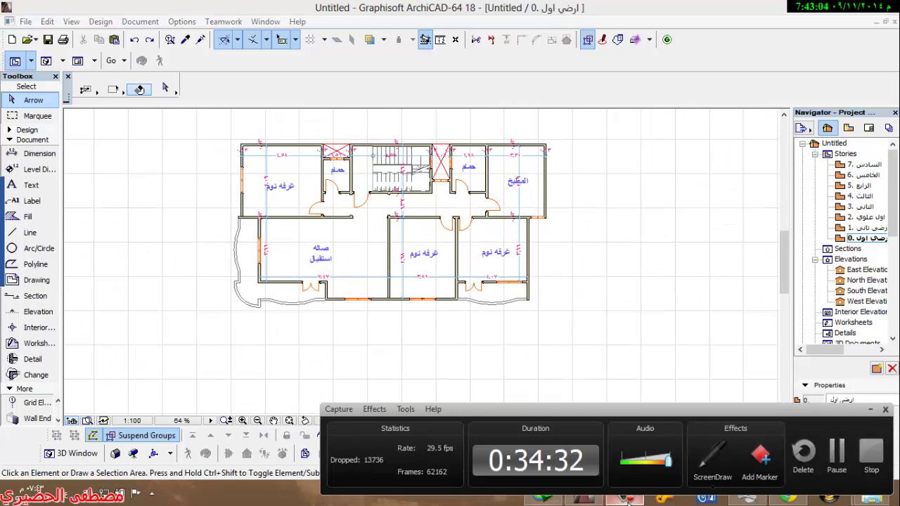
pyautogui.click(628, 501)
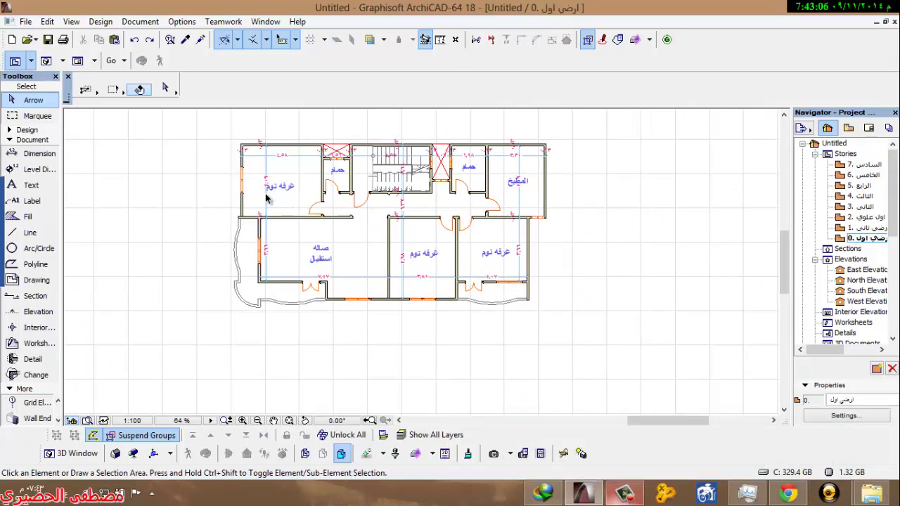
# Step: Set the slab defaults to a basic Concrete - Structural structure with a thickness of 0.200
pyautogui.moveTo(111, 184); pyautogui.dragTo(172, 204, button='middle')
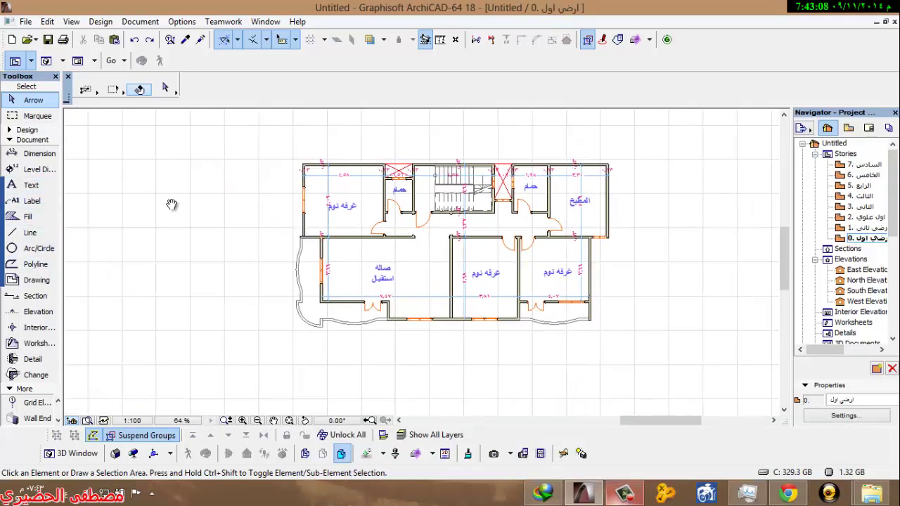
pyautogui.click(18, 130)
pyautogui.click(28, 225)
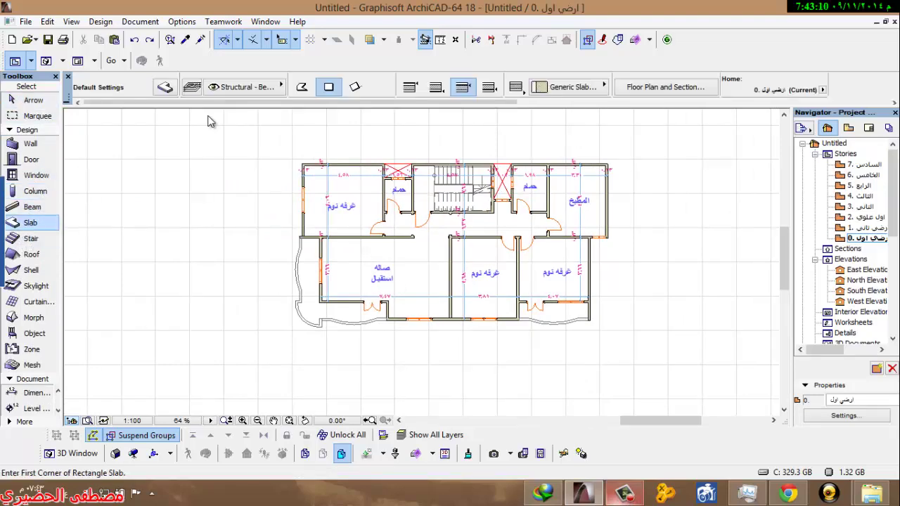
pyautogui.hotkey('ctrl', 't')
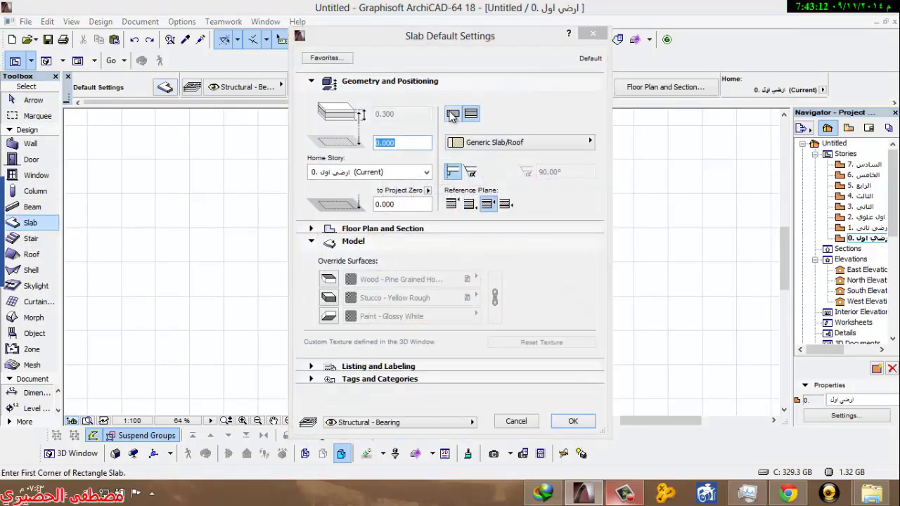
pyautogui.click(391, 114)
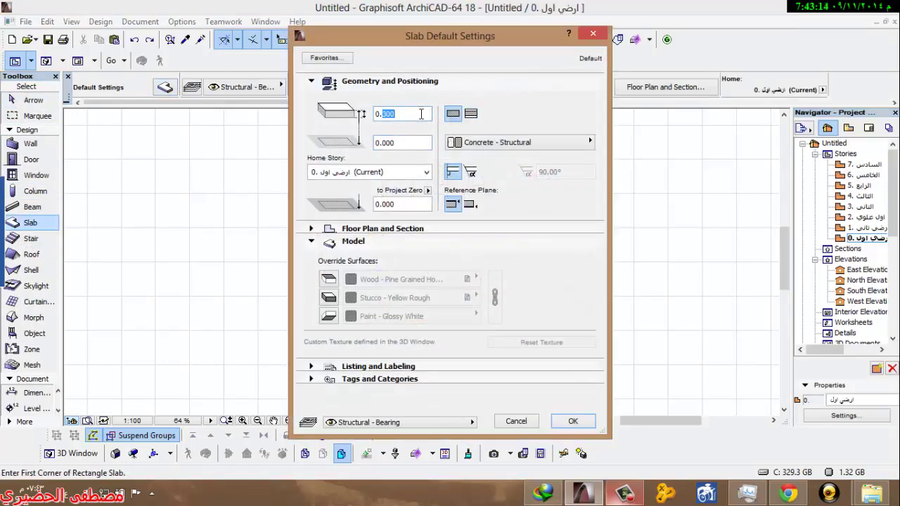
# Step: Override the slab's top, edge and bottom surfaces, using Concrete - 02 on top, and accept the default settings
pyautogui.click(328, 279)
pyautogui.click(328, 297)
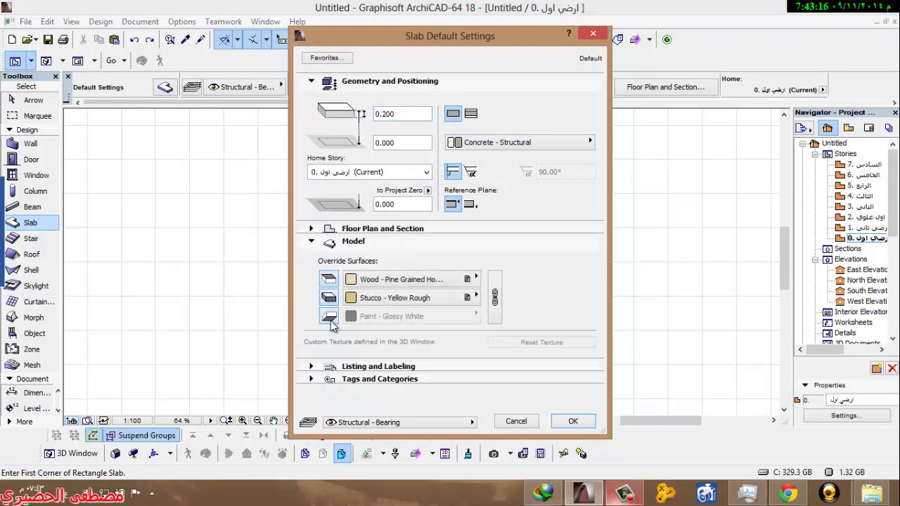
pyautogui.click(379, 279)
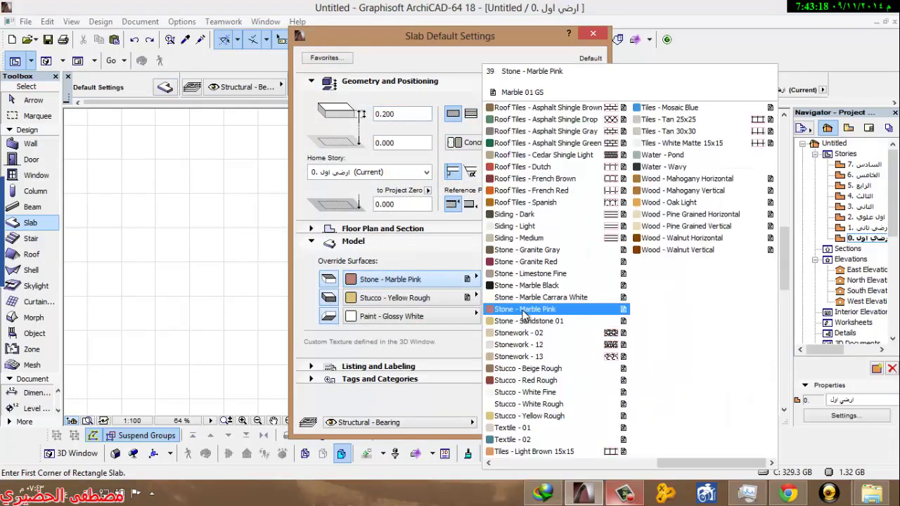
pyautogui.scroll(5, 524, 314)
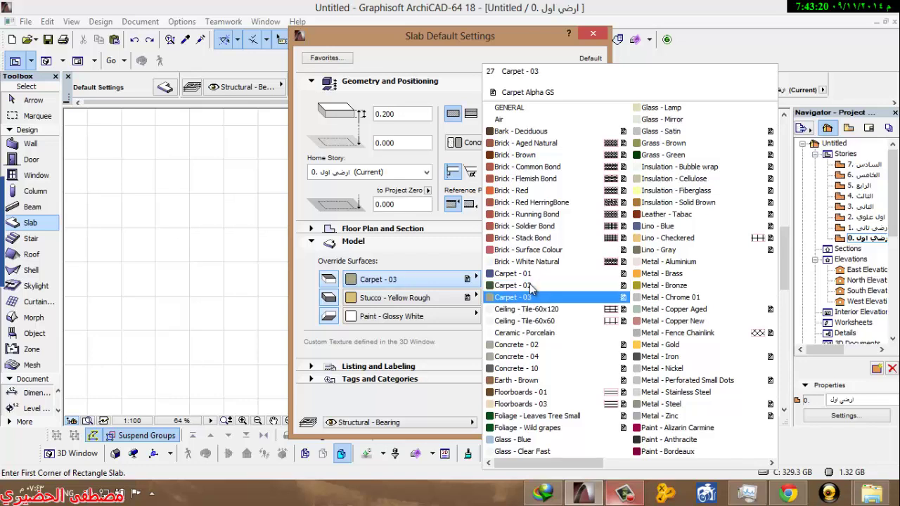
pyautogui.scroll(-4, 542, 299)
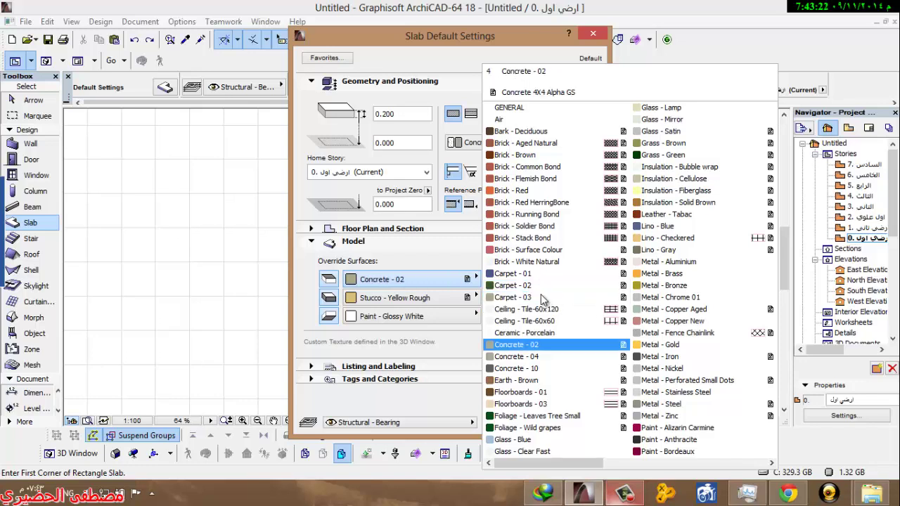
pyautogui.click(551, 348)
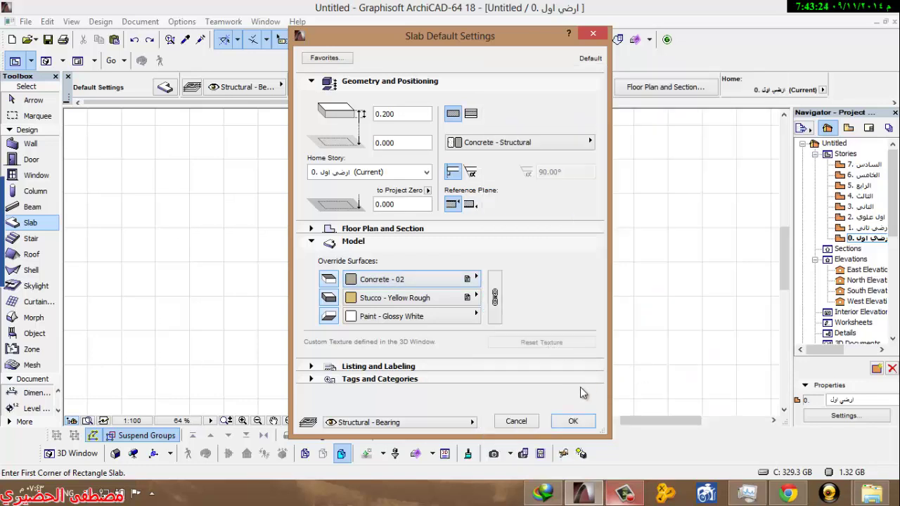
pyautogui.click(571, 421)
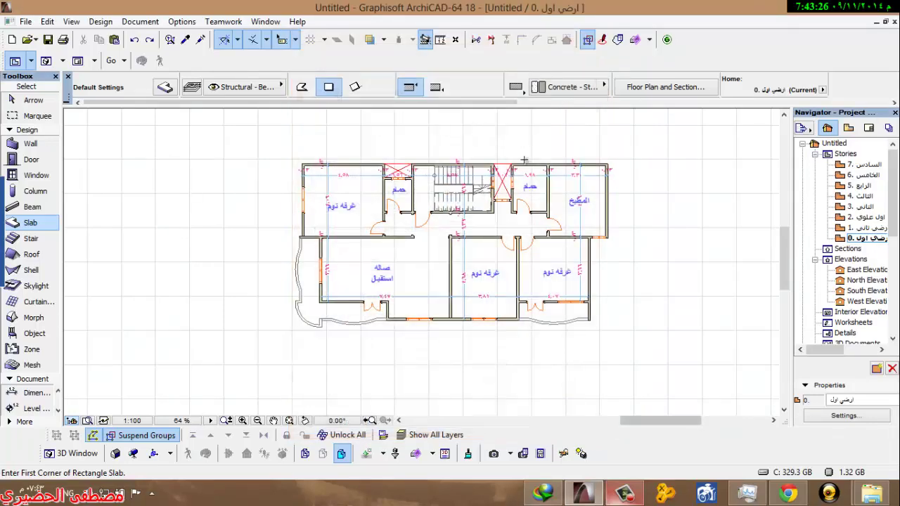
# Step: Start a polygonal slab at the kitchen's upper outer corner, tracing the upper exterior wall and down the upper-left bedroom's outer side
pyautogui.scroll(3, 665, 215)
pyautogui.moveTo(665, 215); pyautogui.dragTo(651, 166, button='middle')
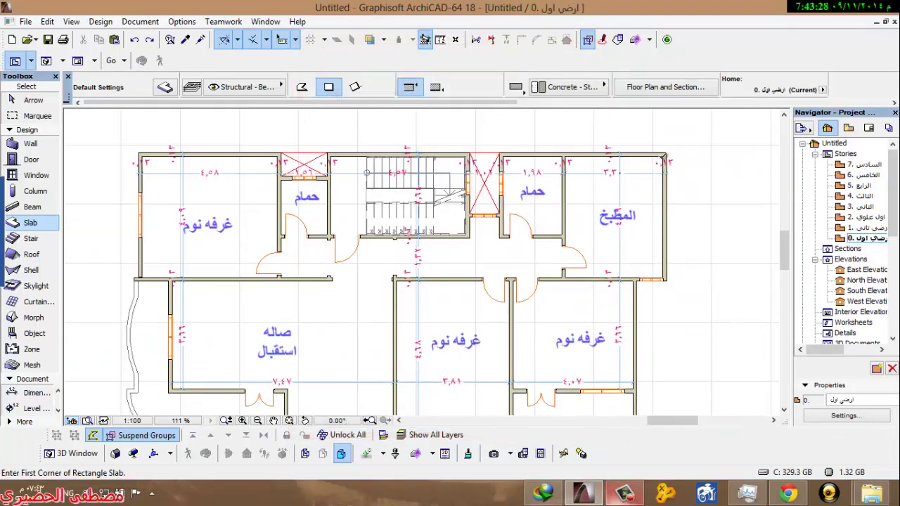
pyautogui.click(667, 152)
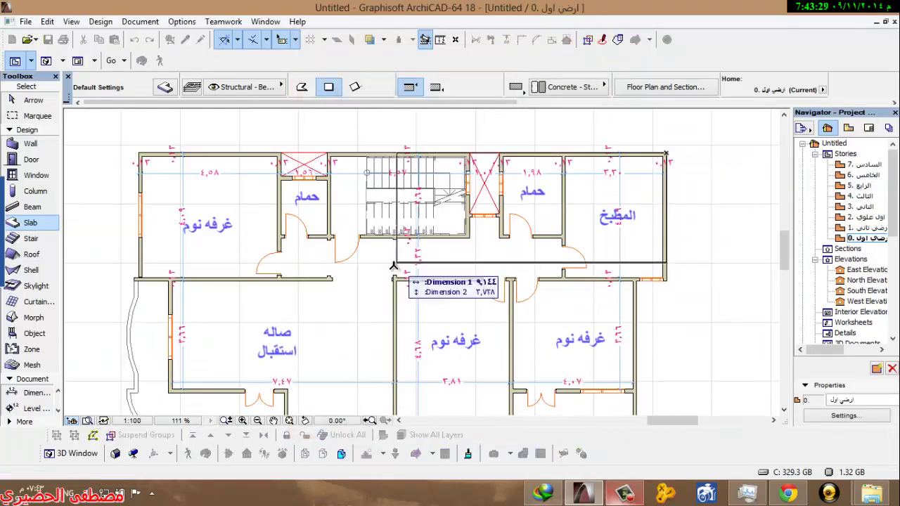
pyautogui.click(303, 87)
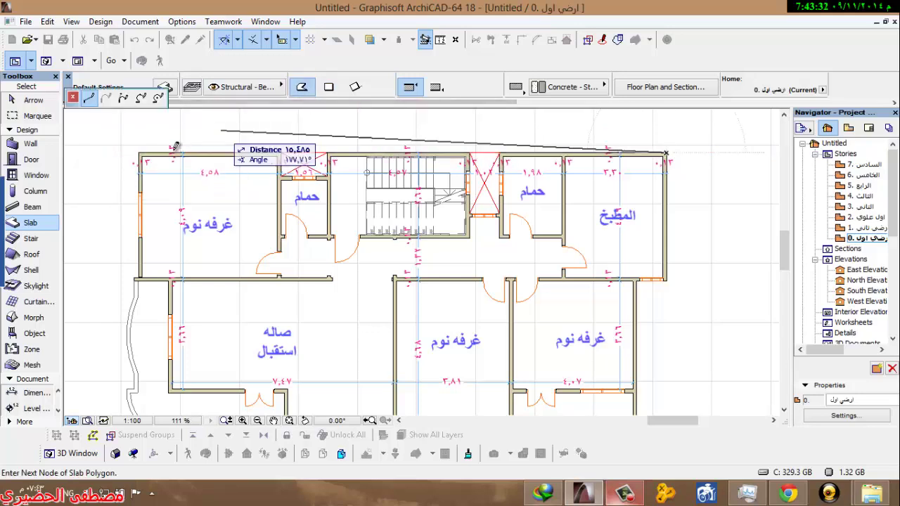
pyautogui.click(141, 152)
pyautogui.scroll(5, 148, 250)
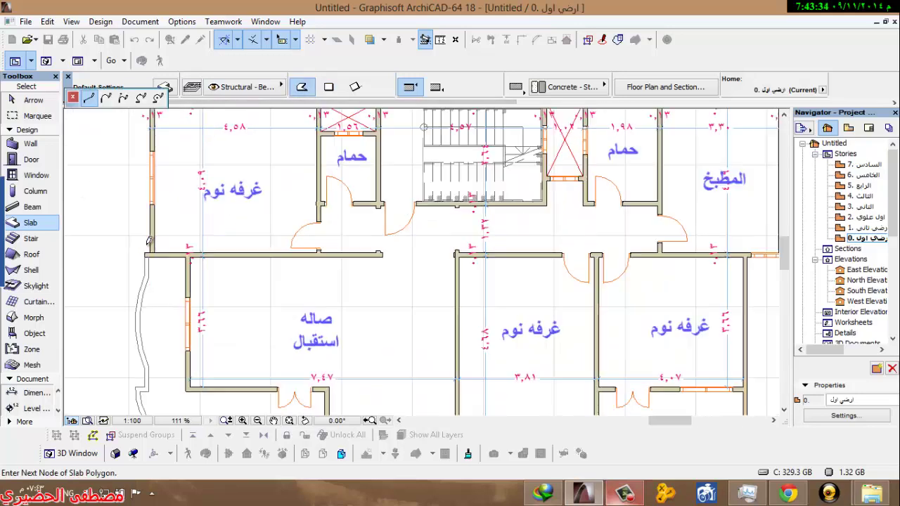
pyautogui.click(143, 261)
# Step: Continue the slab outline with straight segments around the reception hall's curved balconies to the hall's lower exterior wall
pyautogui.moveTo(145, 265); pyautogui.dragTo(224, 129, button='middle')
pyautogui.moveTo(258, 288); pyautogui.dragTo(216, 156, button='middle')
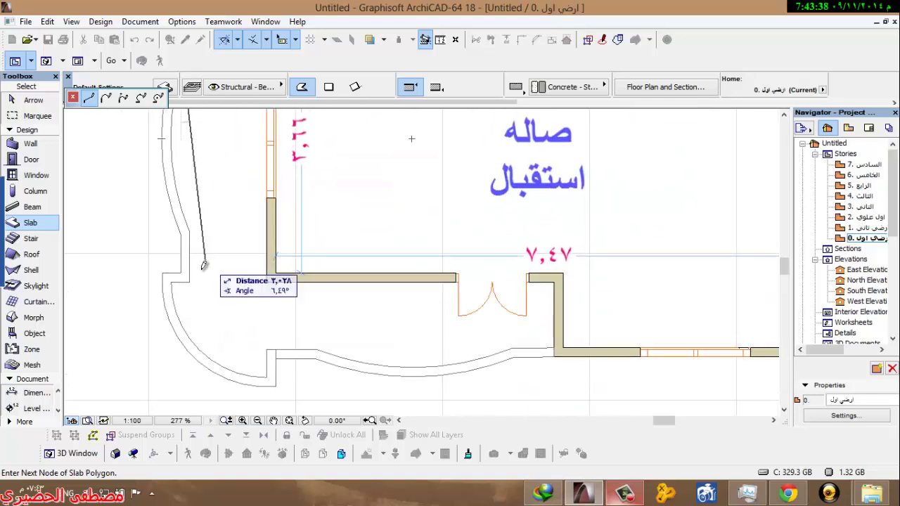
pyautogui.click(181, 232)
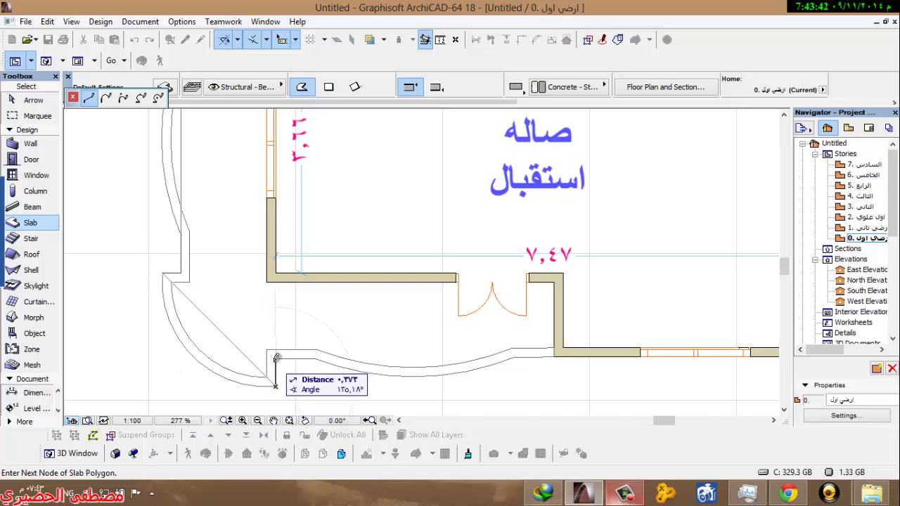
pyautogui.click(316, 359)
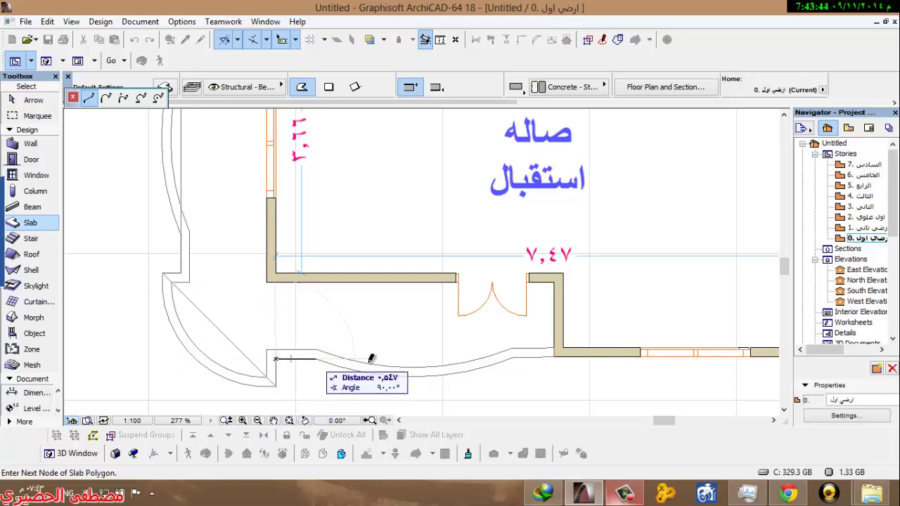
pyautogui.click(556, 356)
# Step: Extend the slab outline along the lower exterior wall and straight across the right bedroom's balcony to its outer corner
pyautogui.moveTo(591, 349); pyautogui.dragTo(70, 265, button='middle')
pyautogui.moveTo(494, 298); pyautogui.dragTo(415, 302, button='middle')
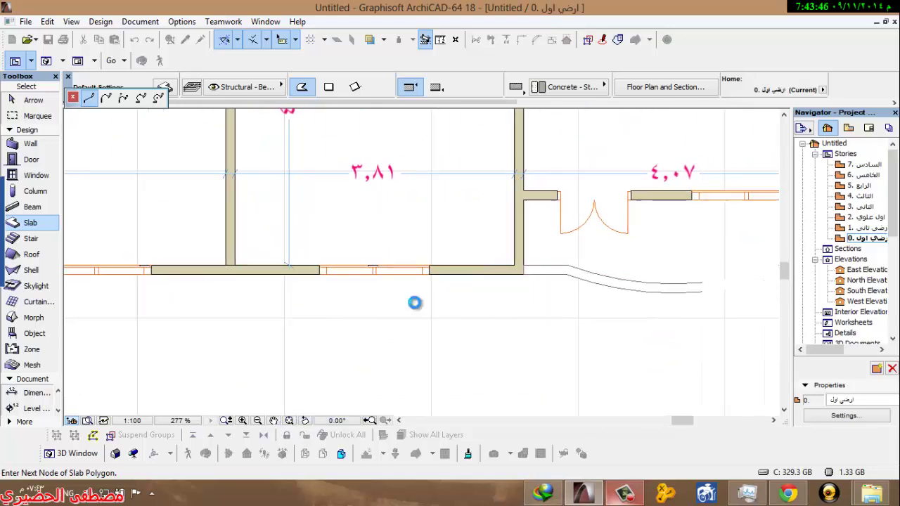
pyautogui.scroll(3, 522, 269)
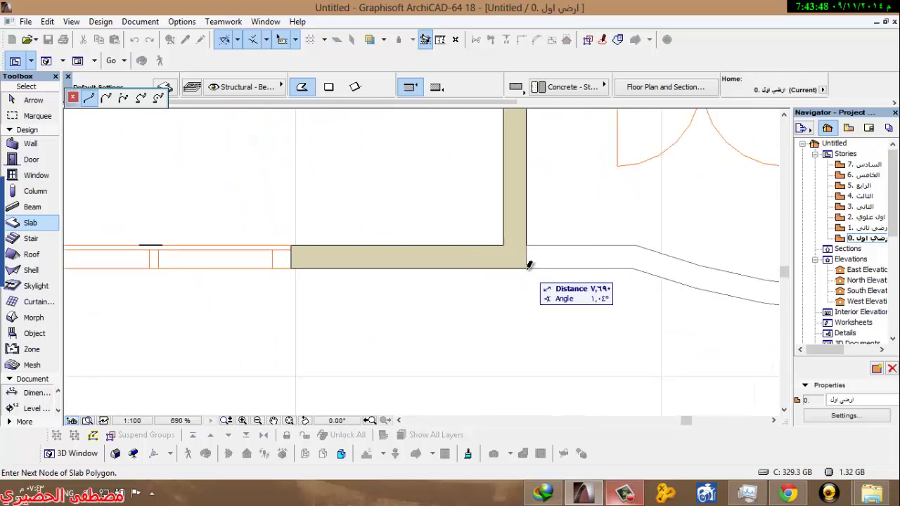
pyautogui.click(526, 267)
pyautogui.scroll(-6, 581, 268)
pyautogui.scroll(1, 627, 280)
pyautogui.moveTo(627, 279); pyautogui.dragTo(307, 270, button='middle')
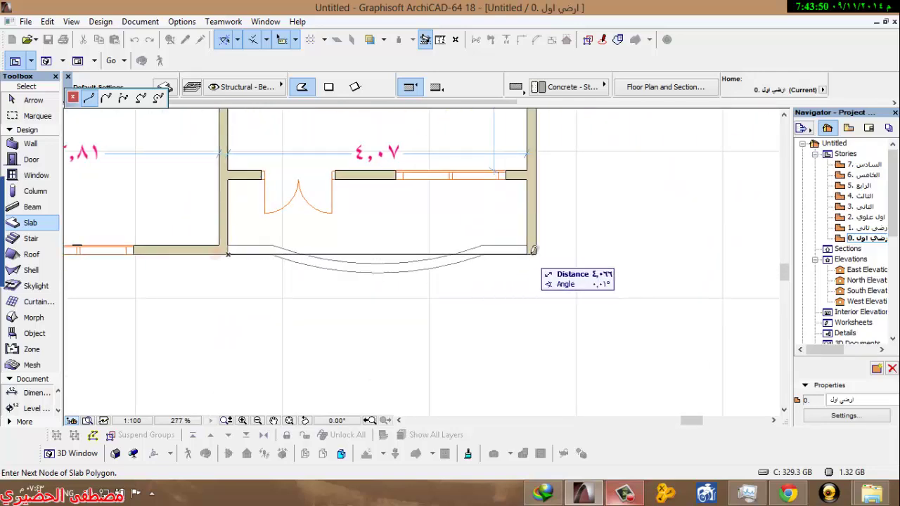
pyautogui.click(537, 253)
# Step: Trace the slab outline up the right exterior walls, around the kitchen offset, and close it at the kitchen's upper outer corner
pyautogui.scroll(-5, 493, 336)
pyautogui.scroll(6, 506, 156)
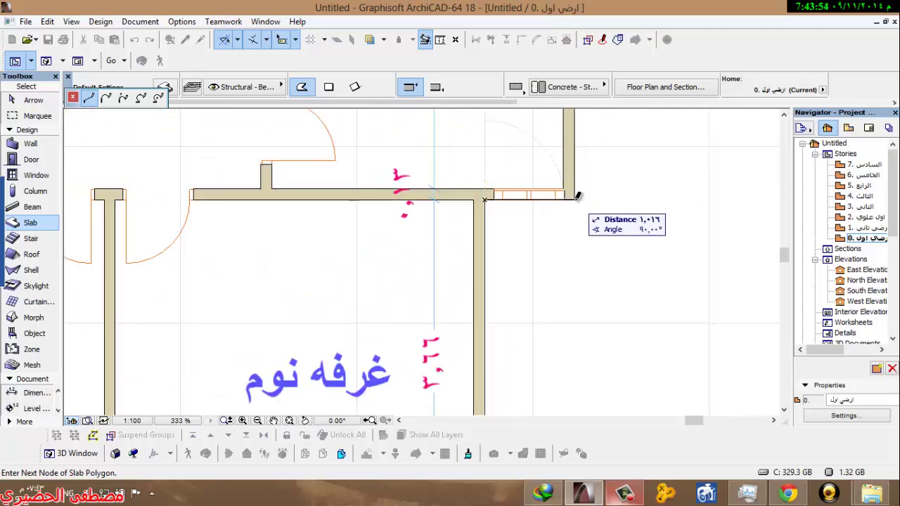
pyautogui.scroll(-5, 577, 176)
pyautogui.moveTo(574, 224); pyautogui.dragTo(509, 366, button='middle')
pyautogui.scroll(5, 510, 177)
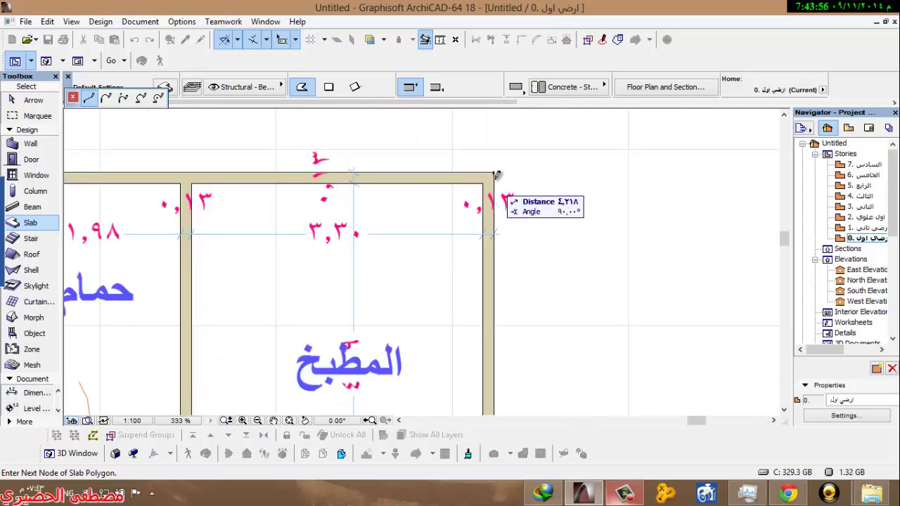
pyautogui.click(495, 171)
pyautogui.scroll(-4, 466, 209)
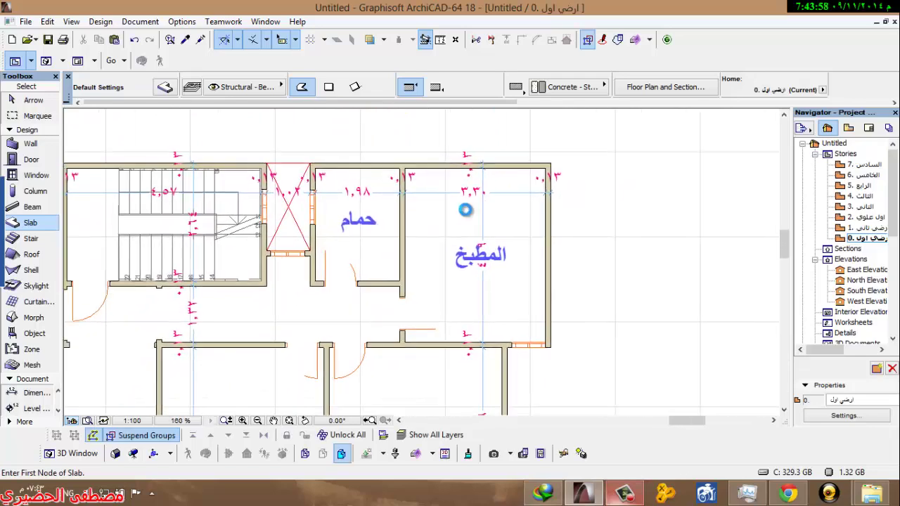
# Step: Select the new floor slab and cut a rectangular hole in it matching the crossed shaft above the left bathroom
pyautogui.keyDown('shift'); pyautogui.click(281, 311); pyautogui.keyUp('shift')
pyautogui.moveTo(274, 325); pyautogui.dragTo(365, 251, button='middle')
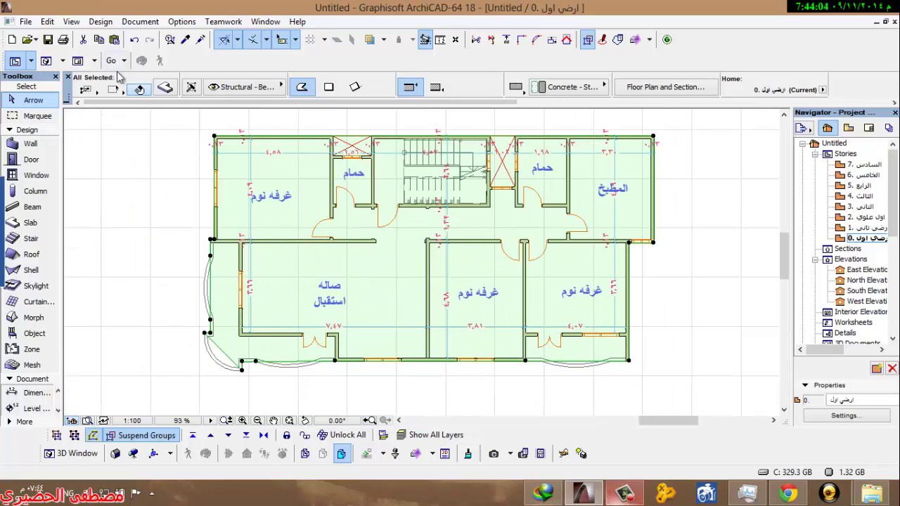
pyautogui.click(291, 261)
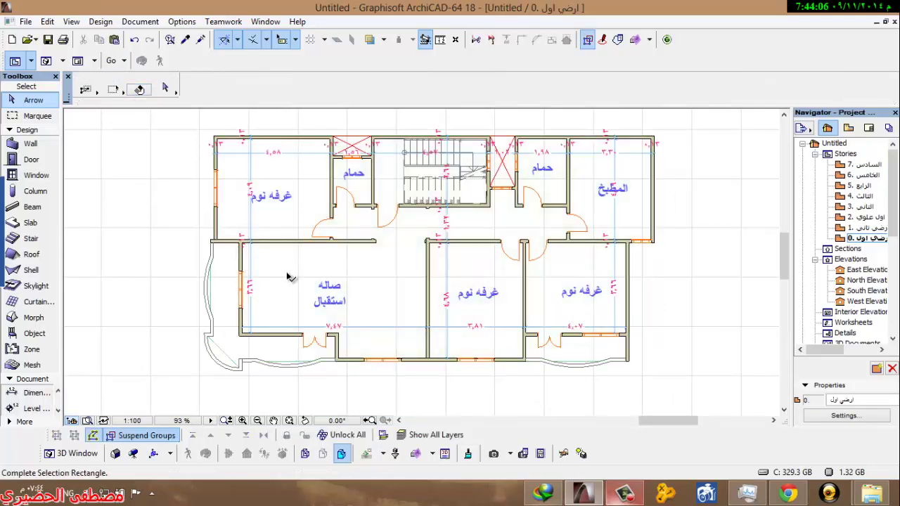
pyautogui.click(268, 260)
pyautogui.click(407, 286)
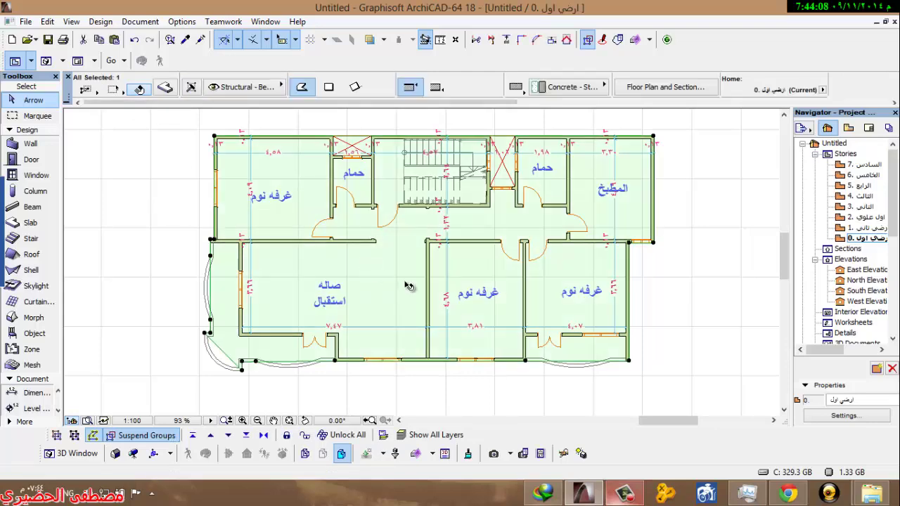
pyautogui.click(629, 360)
pyautogui.click(696, 277)
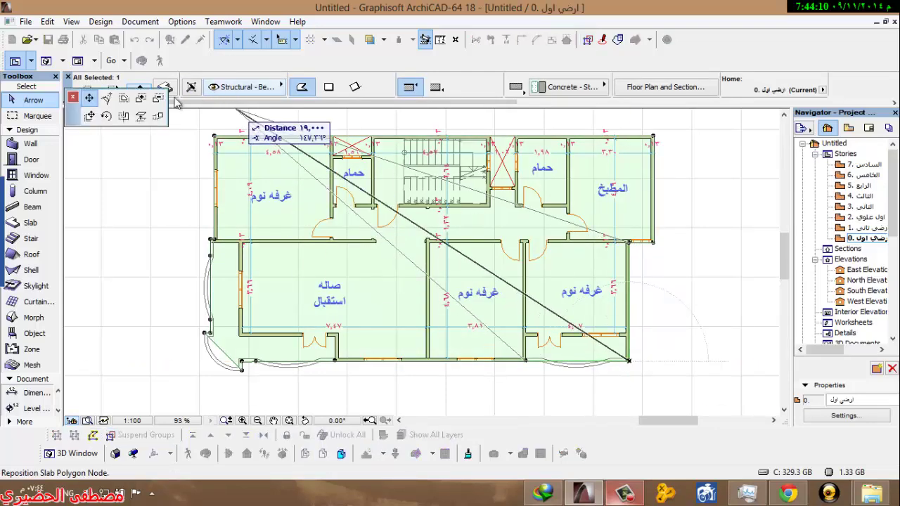
pyautogui.scroll(6, 369, 149)
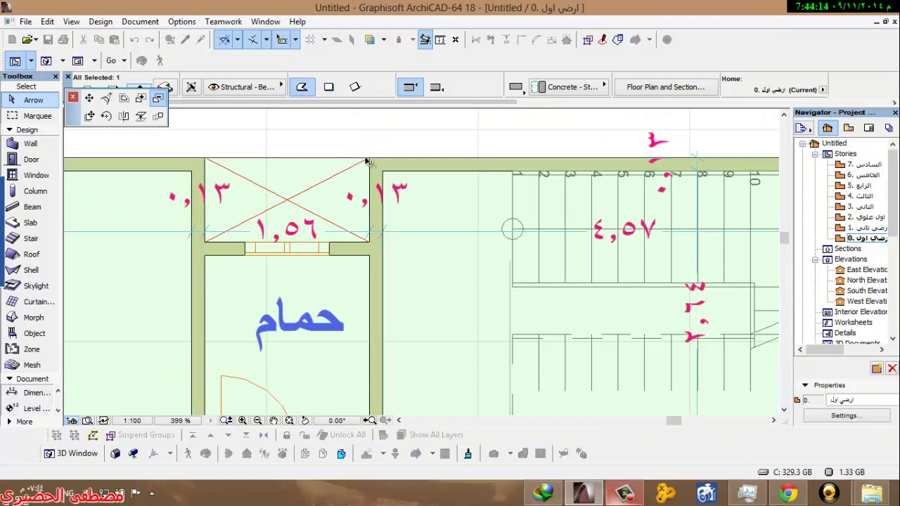
pyautogui.click(367, 160)
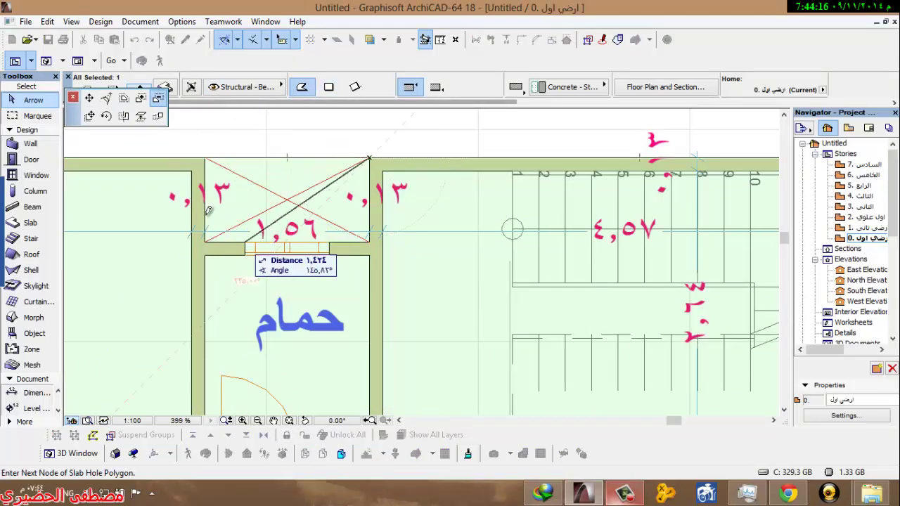
pyautogui.click(328, 86)
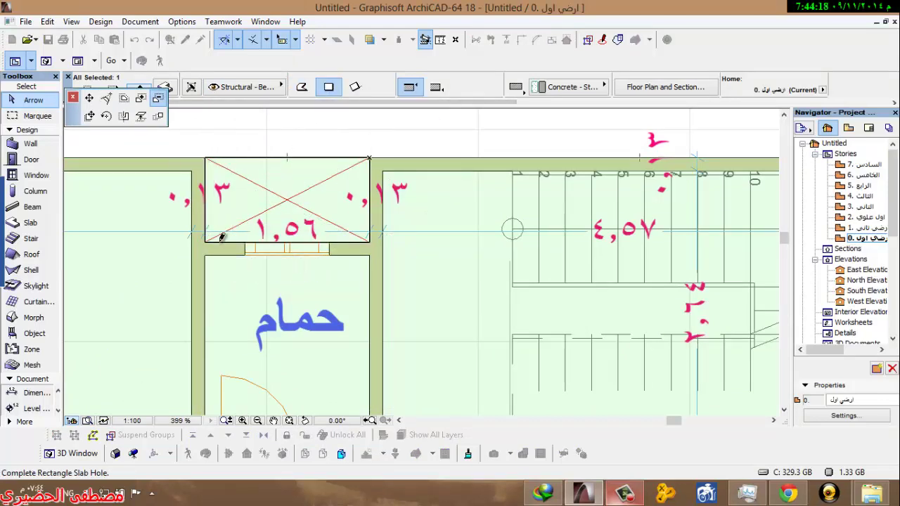
pyautogui.click(222, 237)
pyautogui.scroll(-5, 221, 237)
pyautogui.scroll(3, 156, 190)
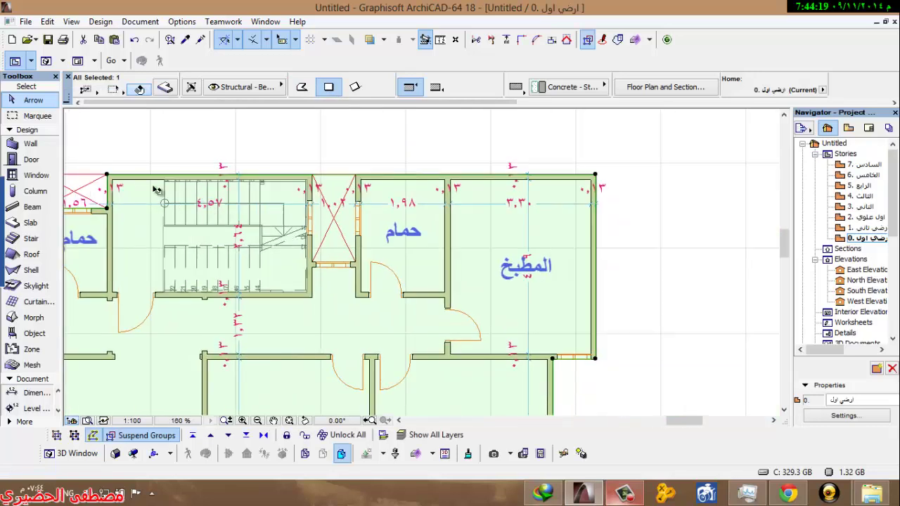
# Step: Cut a rectangular hole in the floor slab matching the crossed shaft between the staircase and the right bathroom
pyautogui.click(111, 178)
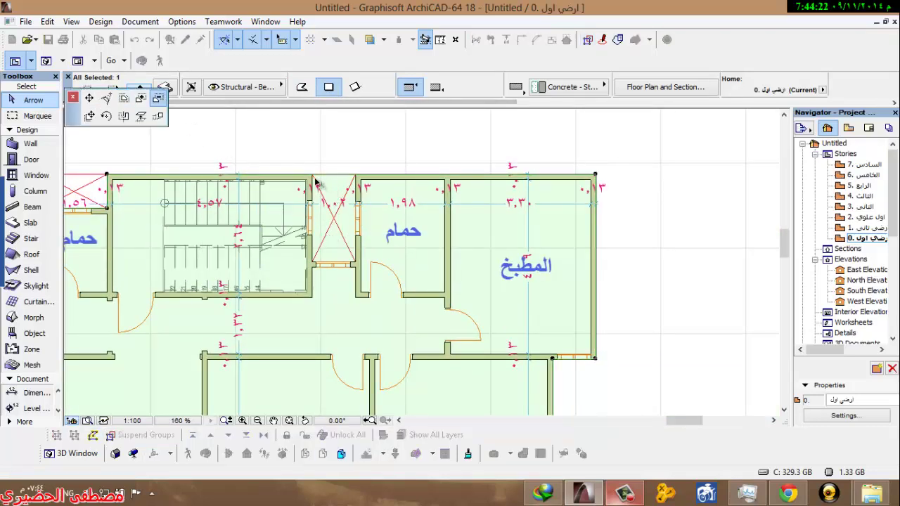
pyautogui.click(313, 175)
pyautogui.click(356, 262)
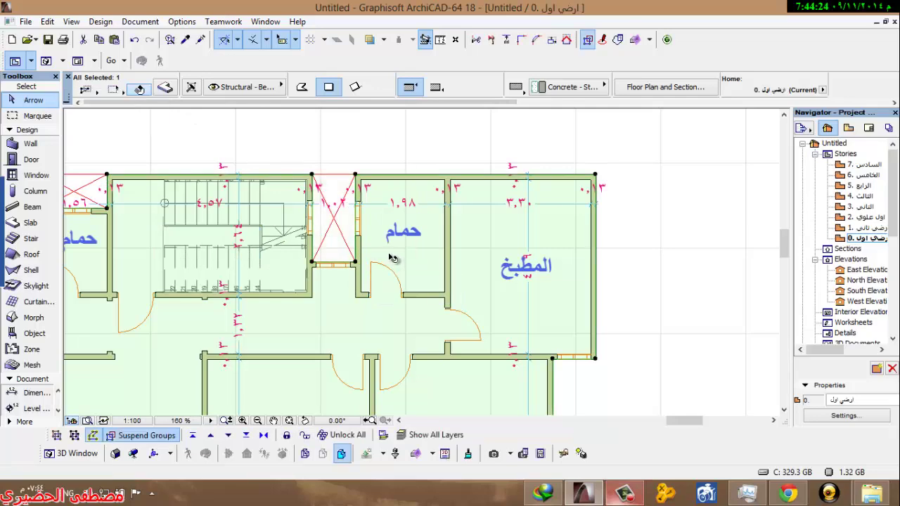
pyautogui.scroll(-4, 559, 260)
pyautogui.moveTo(559, 261); pyautogui.dragTo(488, 203, button='middle')
pyautogui.scroll(7, 415, 351)
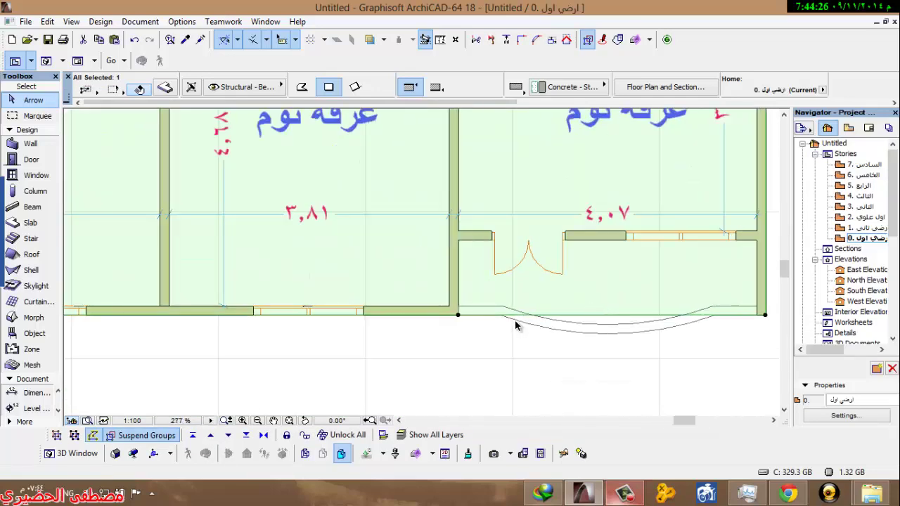
pyautogui.hotkey('ctrl', 'd')
pyautogui.click(547, 311)
pyautogui.moveTo(569, 330); pyautogui.dragTo(264, 293, button='middle')
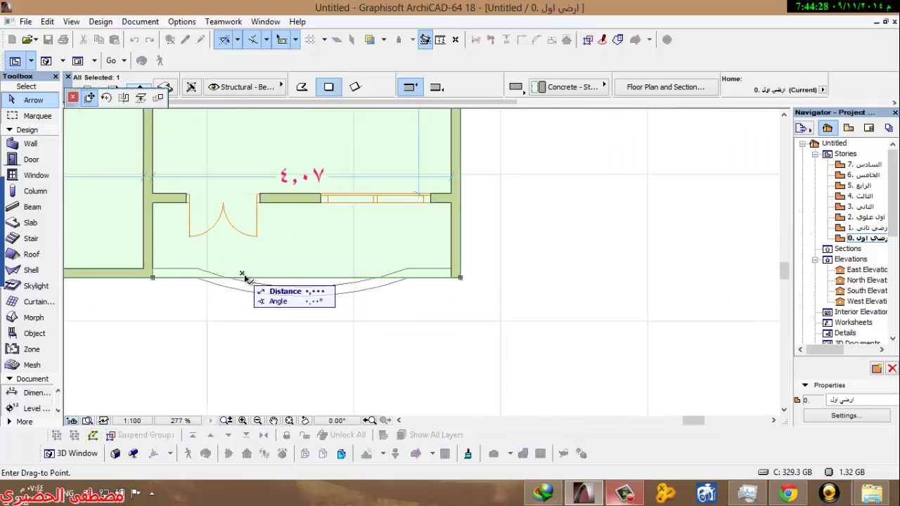
pyautogui.click(267, 287)
pyautogui.click(267, 280)
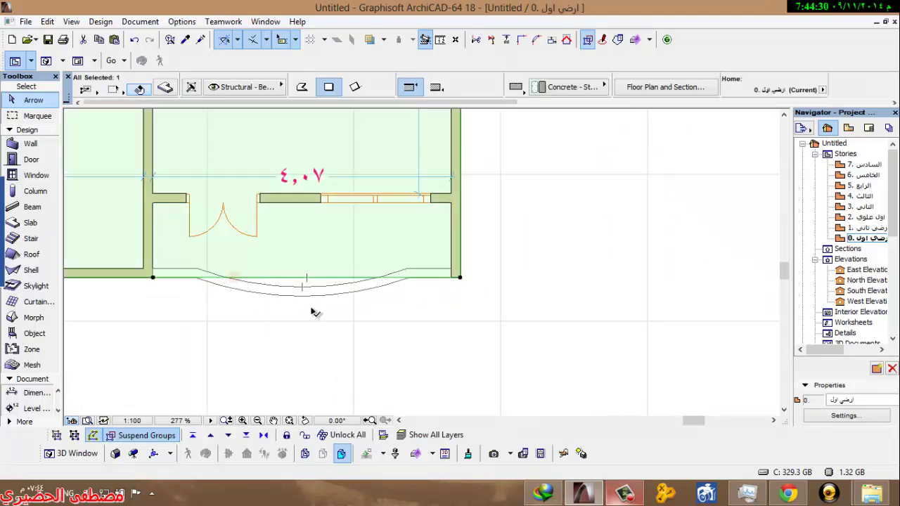
# Step: Insert slab nodes at both ends of the right bedroom balcony's curve and bulge the edge between them to follow the balcony's outer arc
pyautogui.click(267, 277)
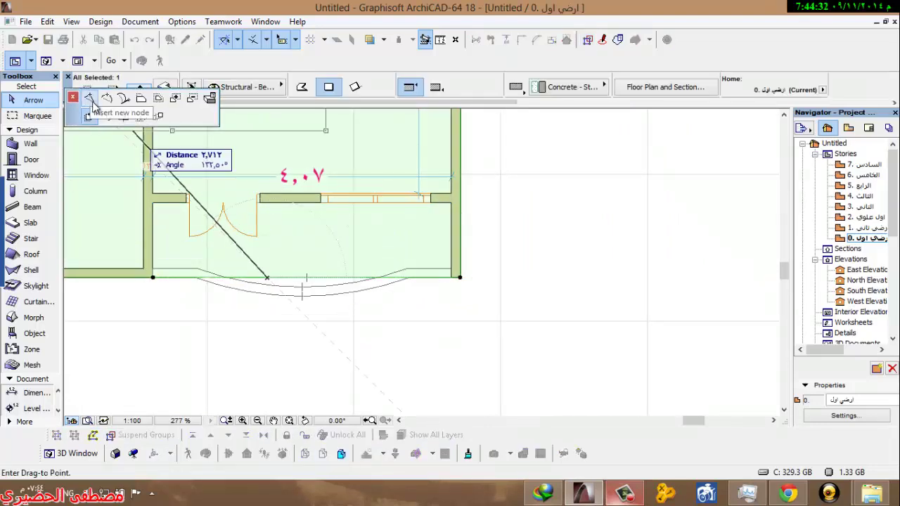
pyautogui.click(91, 99)
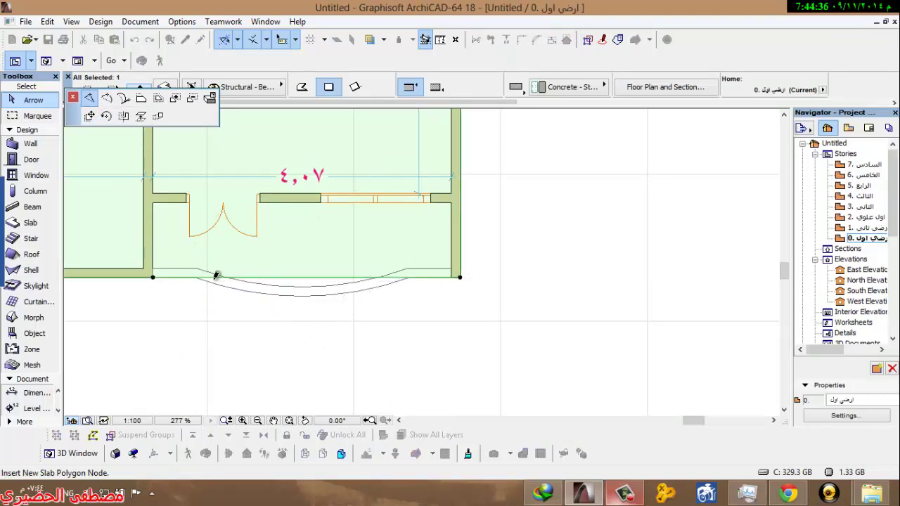
pyautogui.click(409, 277)
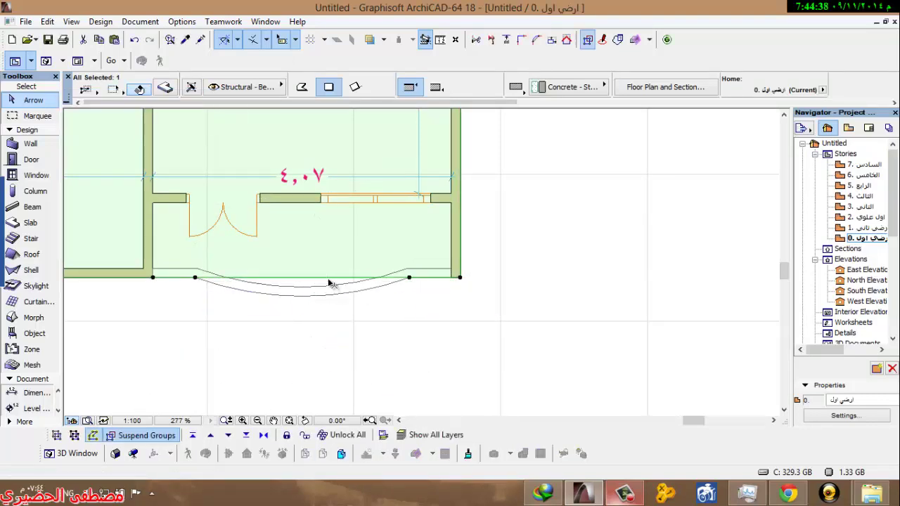
pyautogui.click(301, 278)
pyautogui.click(110, 98)
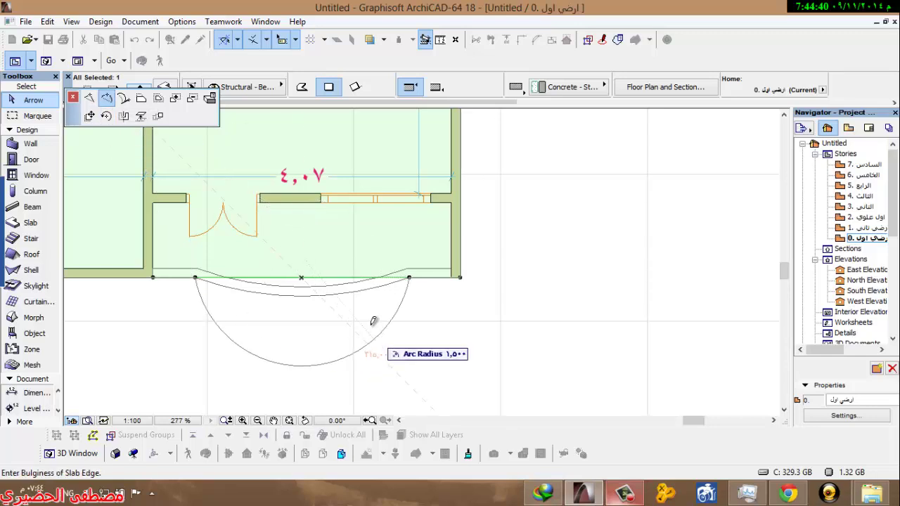
pyautogui.click(315, 294)
# Step: Curve the straight slab edges at the reception hall's corner balcony and left-side balcony to follow their outer arcs
pyautogui.scroll(-3, 255, 313)
pyautogui.moveTo(143, 318); pyautogui.dragTo(547, 292, button='middle')
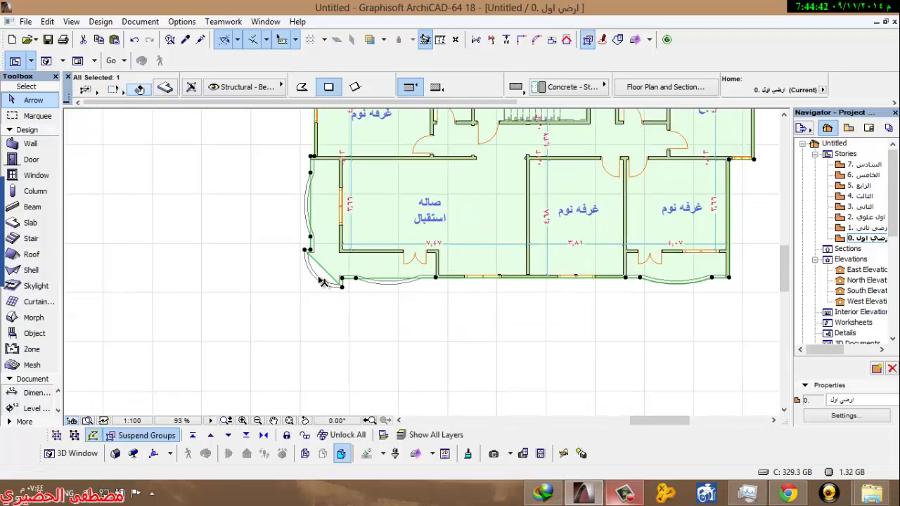
pyautogui.scroll(3, 319, 274)
pyautogui.click(348, 275)
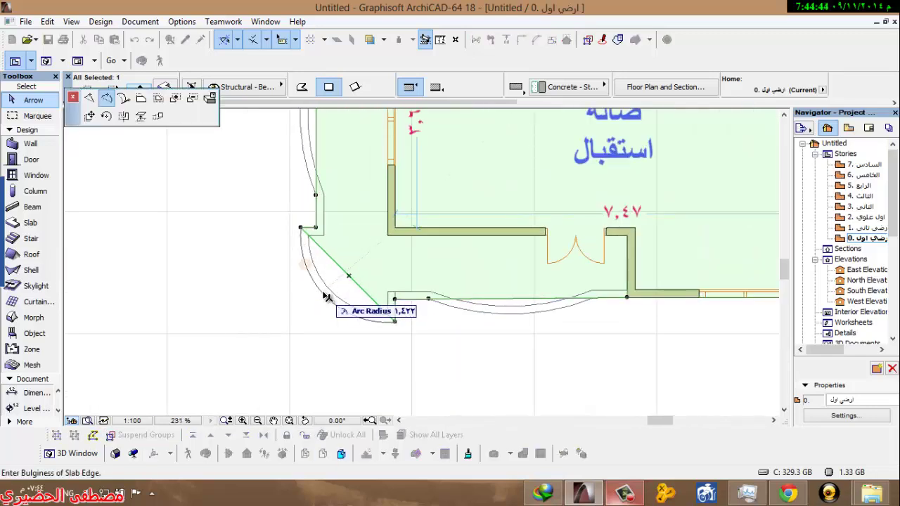
pyautogui.click(325, 296)
pyautogui.moveTo(323, 154); pyautogui.dragTo(285, 298, button='middle')
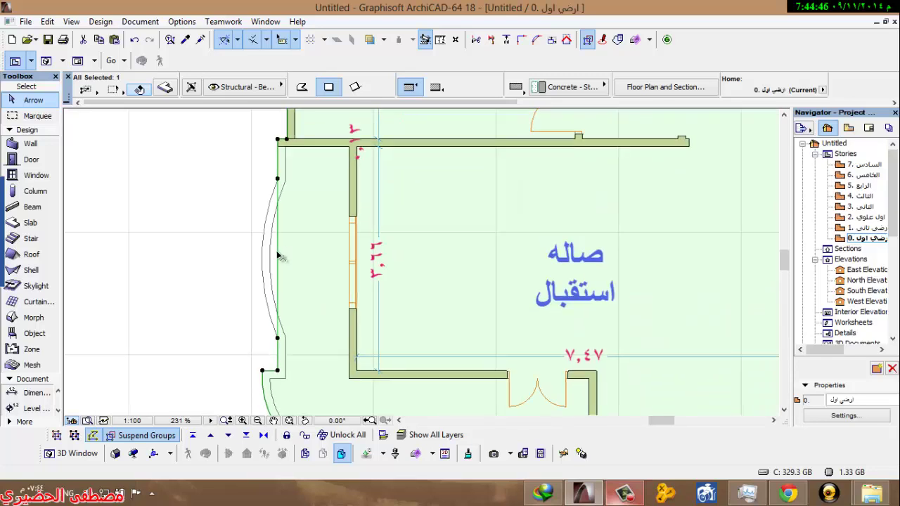
pyautogui.click(279, 256)
pyautogui.click(263, 241)
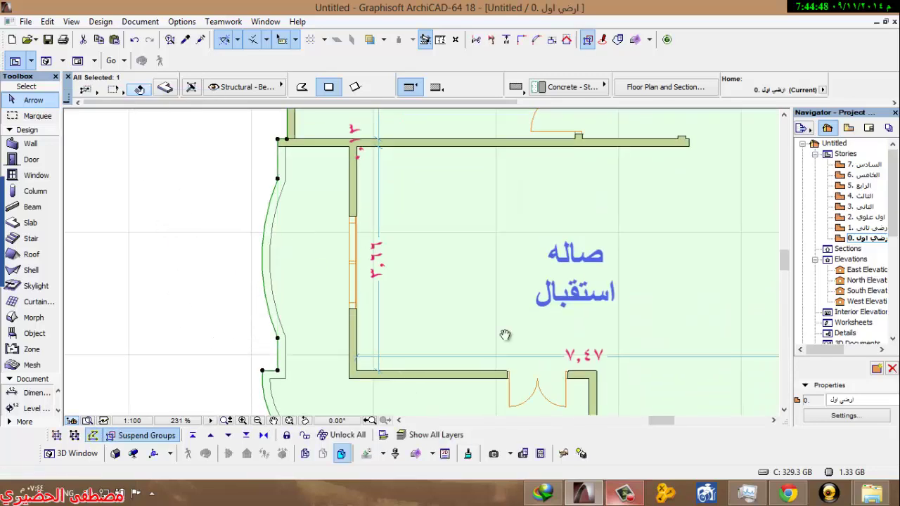
# Step: Insert a slab node at the right end of the reception hall's lower balcony curve and bulge that edge along the outer arc
pyautogui.moveTo(505, 335); pyautogui.dragTo(316, 225, button='middle')
pyautogui.scroll(3, 296, 280)
pyautogui.click(296, 274)
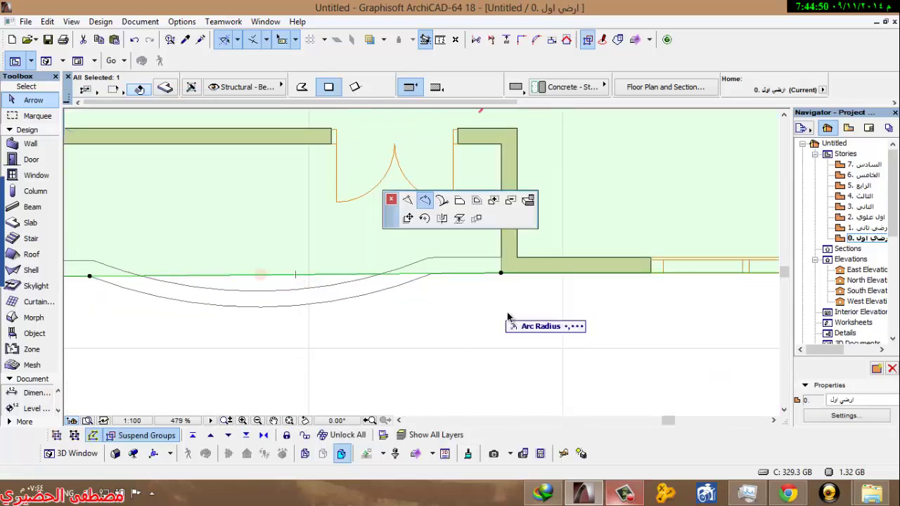
pyautogui.click(419, 211)
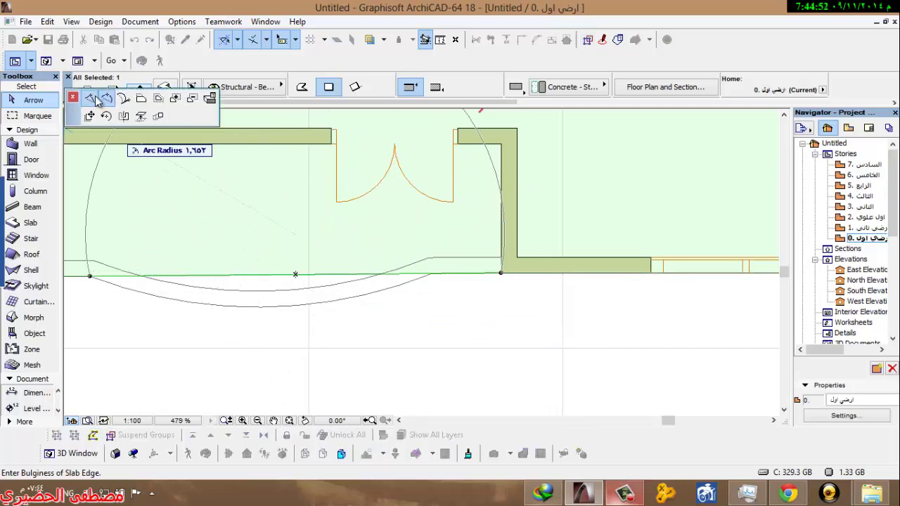
pyautogui.click(89, 98)
pyautogui.click(431, 273)
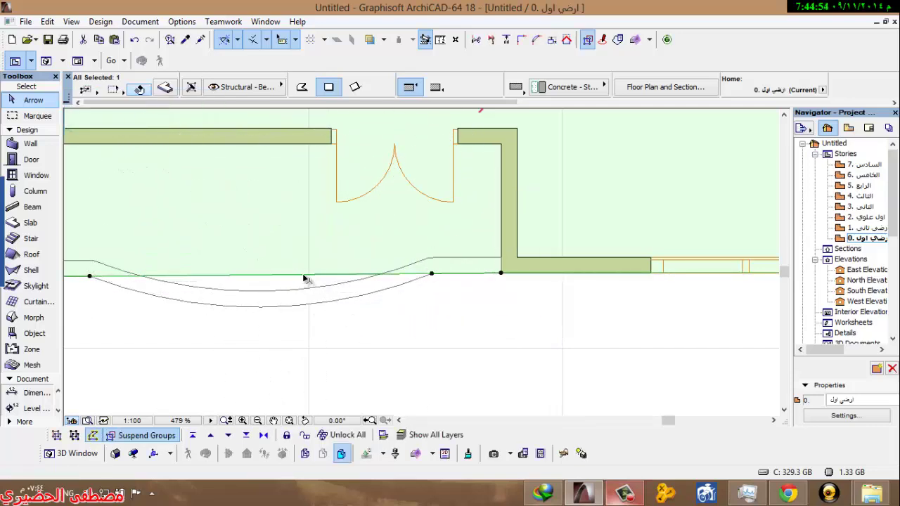
pyautogui.click(298, 274)
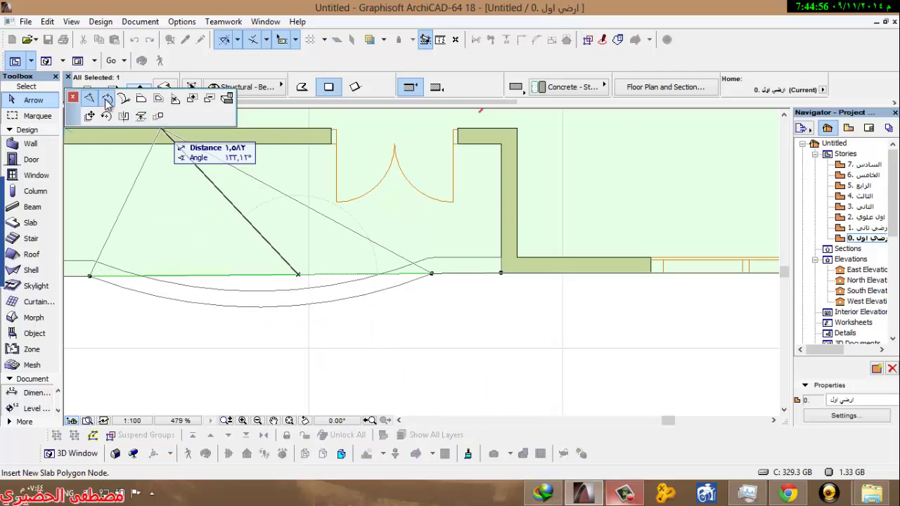
pyautogui.click(107, 102)
pyautogui.click(220, 299)
pyautogui.scroll(4, 471, 291)
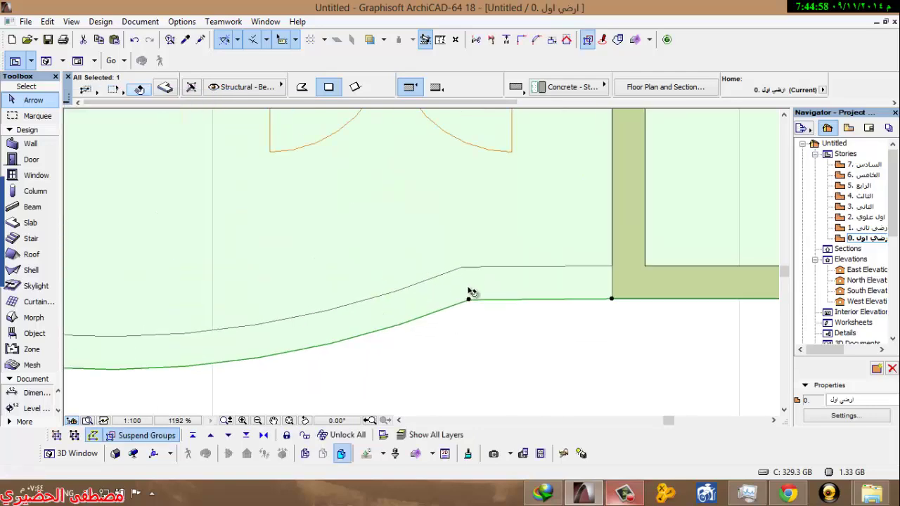
# Step: Cut a rectangular hole about 4.70 by 2.77 m in the slab over the stairwell, up to the outer wall edge
pyautogui.scroll(-8, 472, 291)
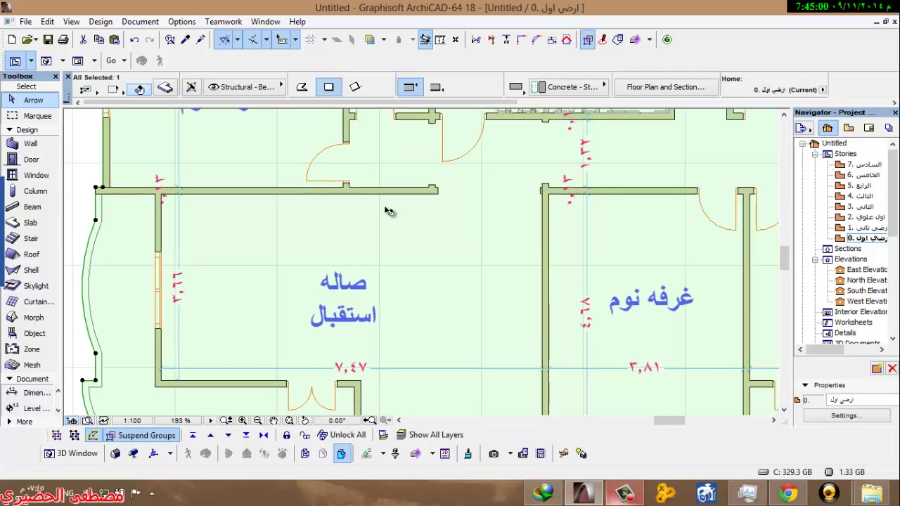
pyautogui.scroll(-4, 398, 209)
pyautogui.scroll(4, 313, 156)
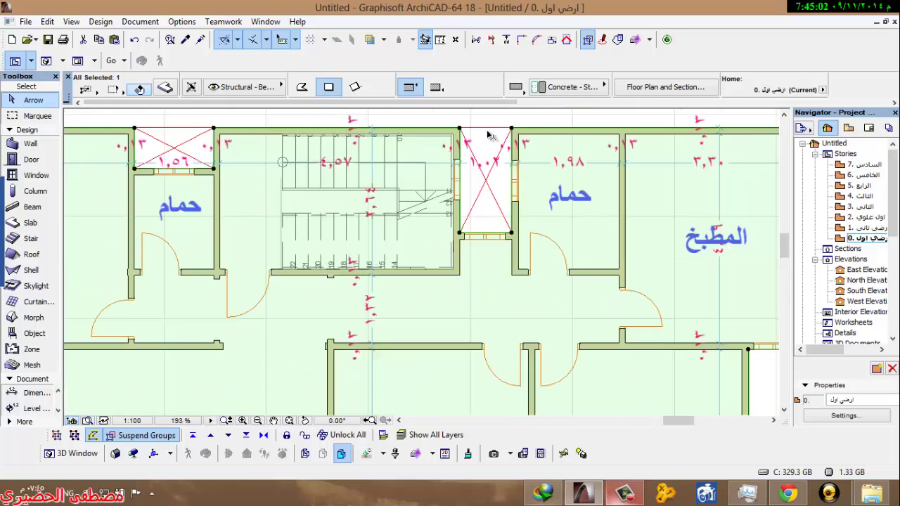
pyautogui.click(462, 132)
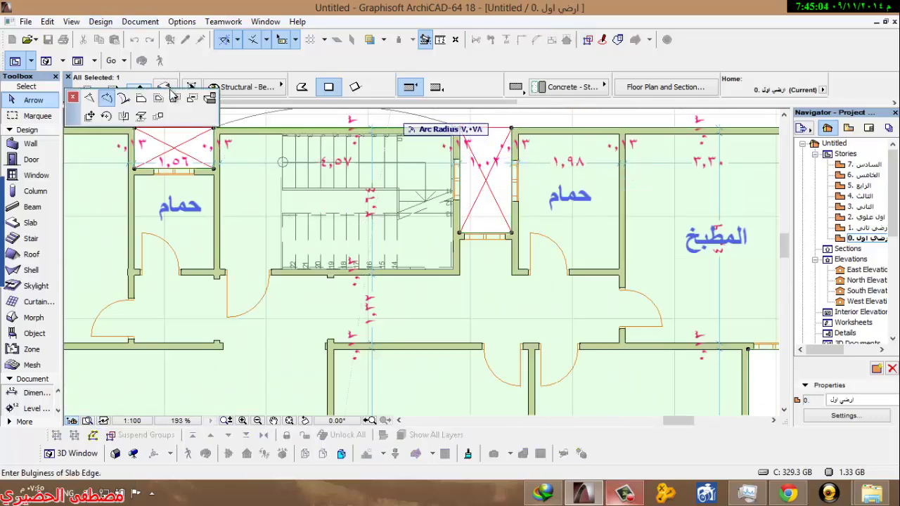
pyautogui.click(194, 99)
pyautogui.click(457, 273)
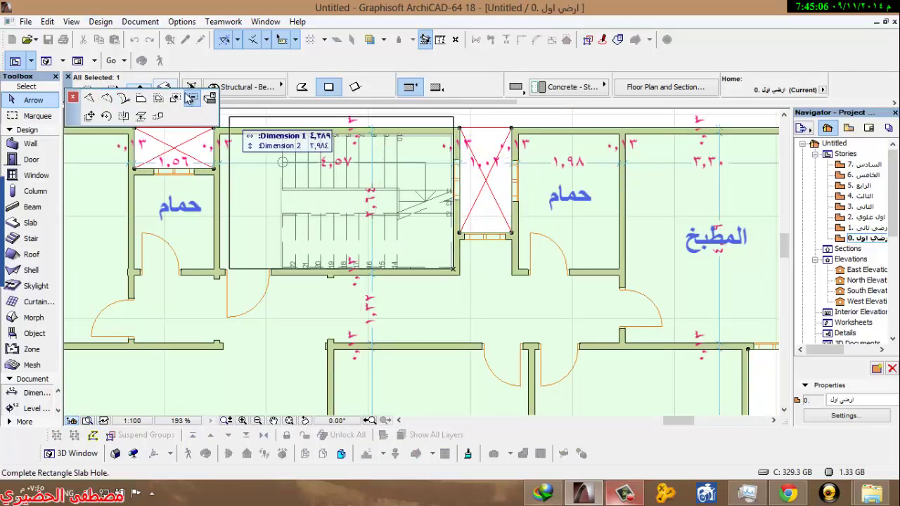
pyautogui.moveTo(214, 128); pyautogui.dragTo(211, 138, button='middle')
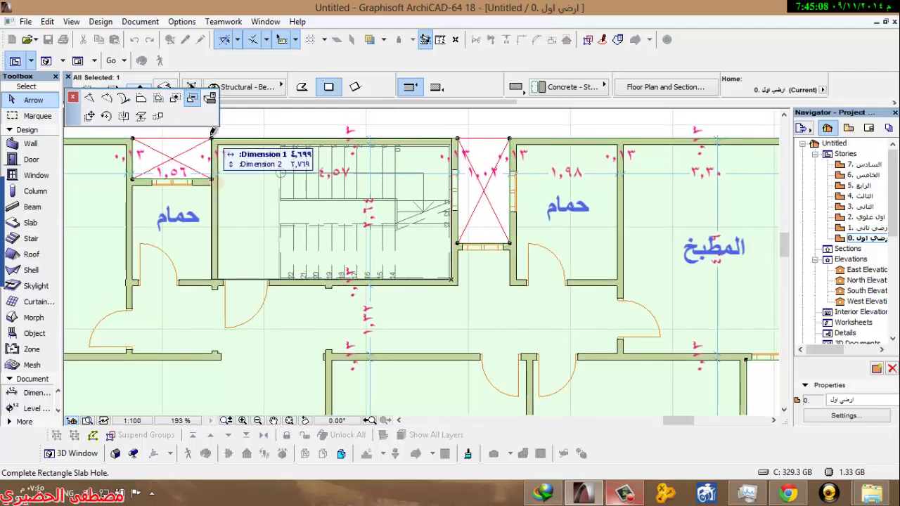
pyautogui.click(212, 139)
# Step: Subtract a rectangular strip from the slab along the wall between the stairwell and shaft openings, starting at the shaft's lower corner
pyautogui.scroll(4, 467, 138)
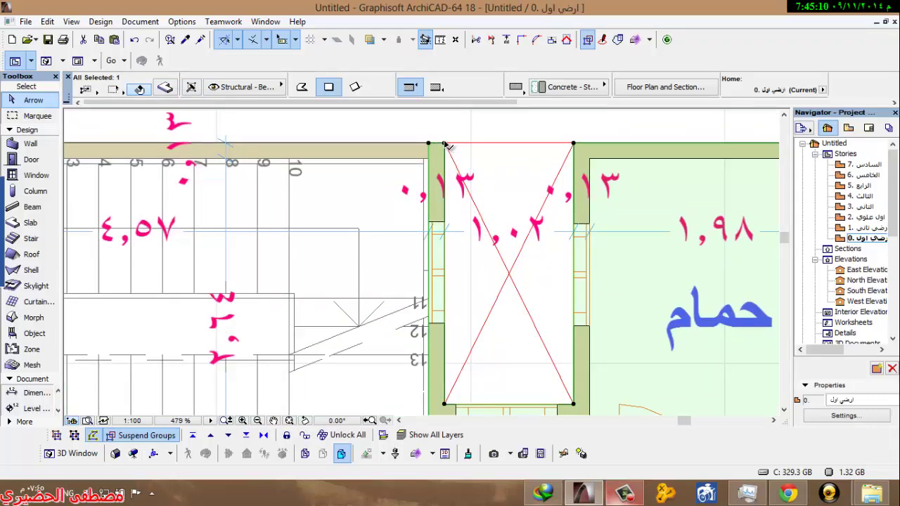
pyautogui.click(445, 145)
pyautogui.scroll(-4, 470, 163)
pyautogui.moveTo(474, 173); pyautogui.dragTo(405, 145, button='middle')
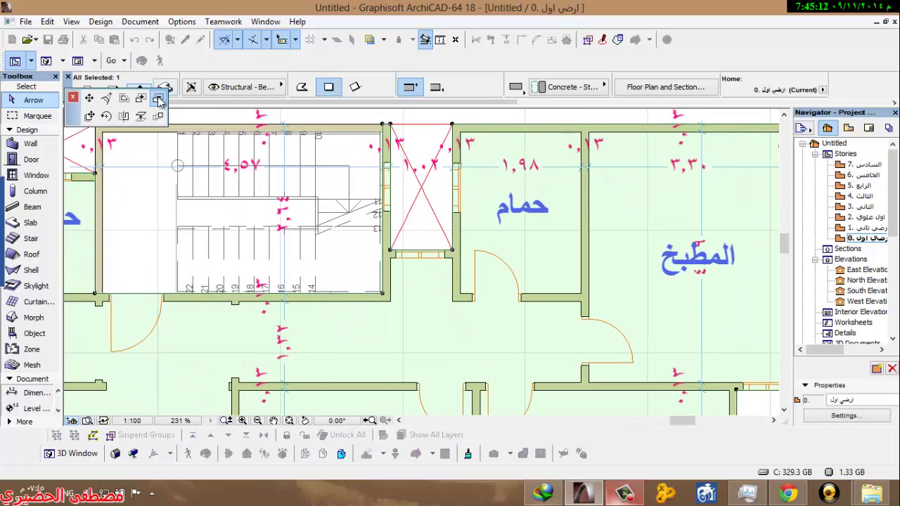
pyautogui.scroll(2, 389, 250)
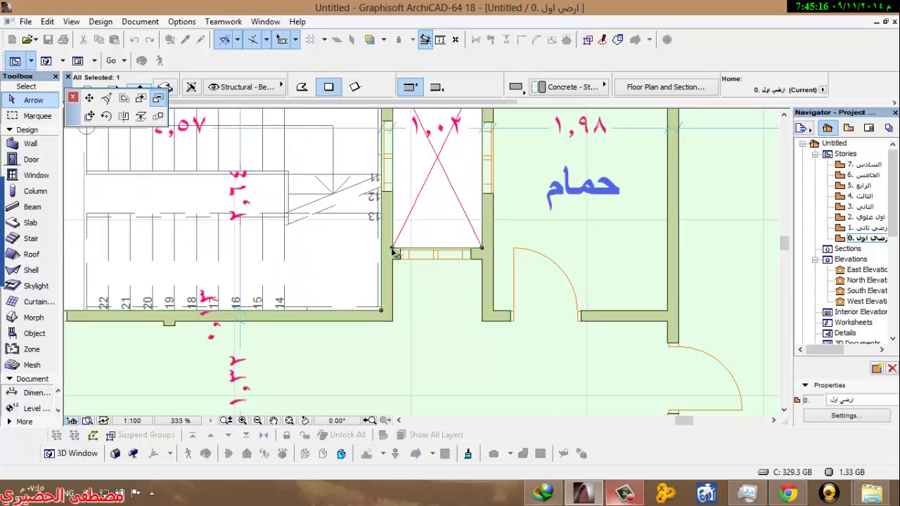
pyautogui.click(393, 248)
pyautogui.moveTo(323, 221); pyautogui.dragTo(265, 323, button='middle')
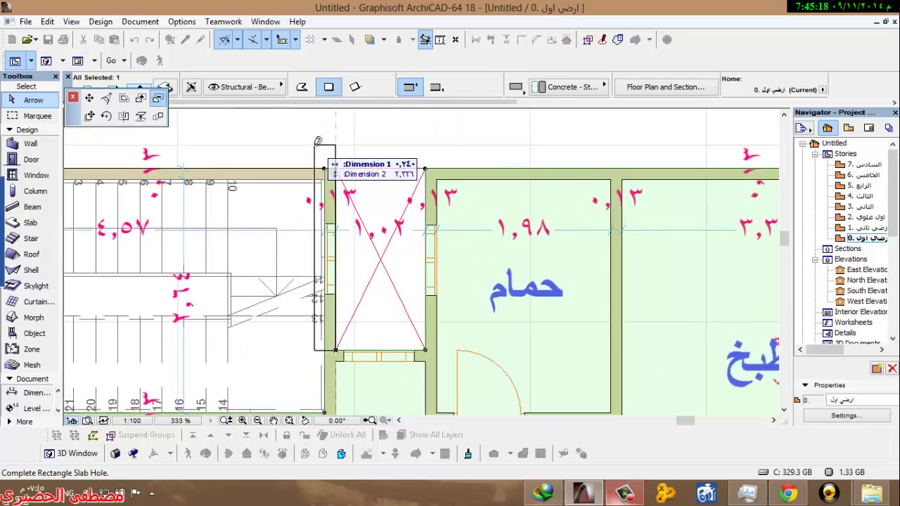
pyautogui.click(315, 145)
# Step: Add a rectangle about 1.33 by 2.77 m back to the slab for the landing between the left wall and the stair
pyautogui.moveTo(348, 301); pyautogui.dragTo(303, 175, button='middle')
pyautogui.scroll(-3, 309, 218)
pyautogui.moveTo(436, 267); pyautogui.dragTo(533, 317, button='middle')
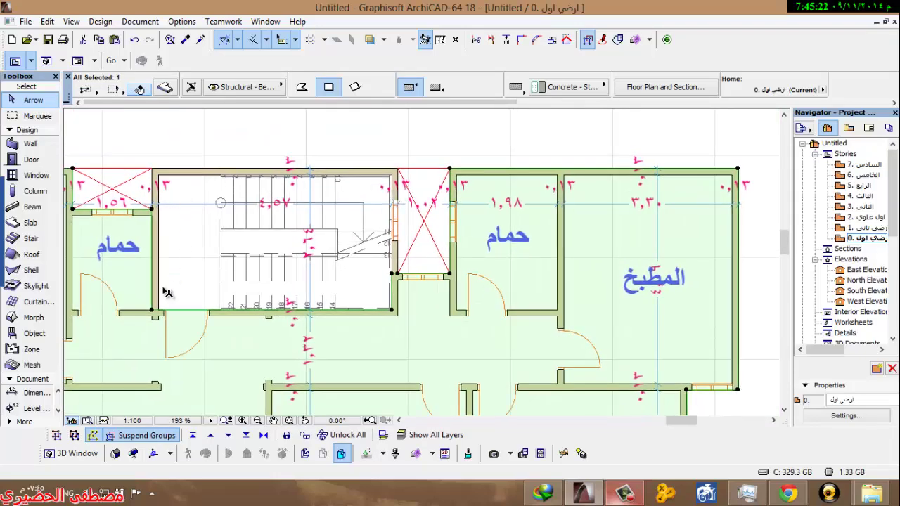
pyautogui.scroll(4, 162, 239)
pyautogui.scroll(-3, 175, 215)
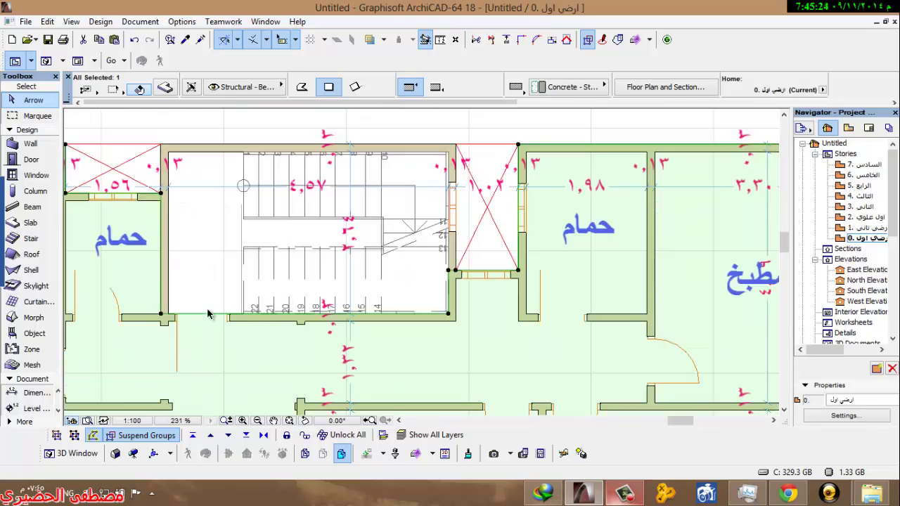
pyautogui.click(211, 283)
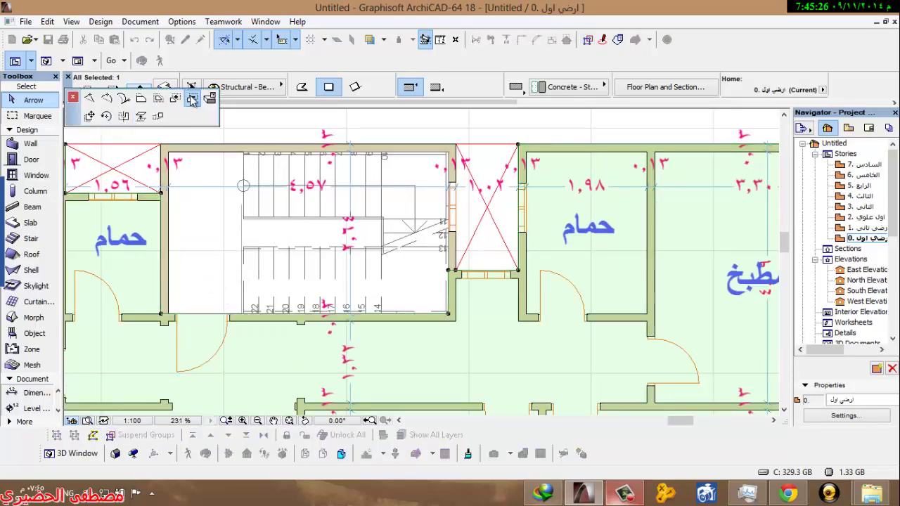
pyautogui.click(174, 99)
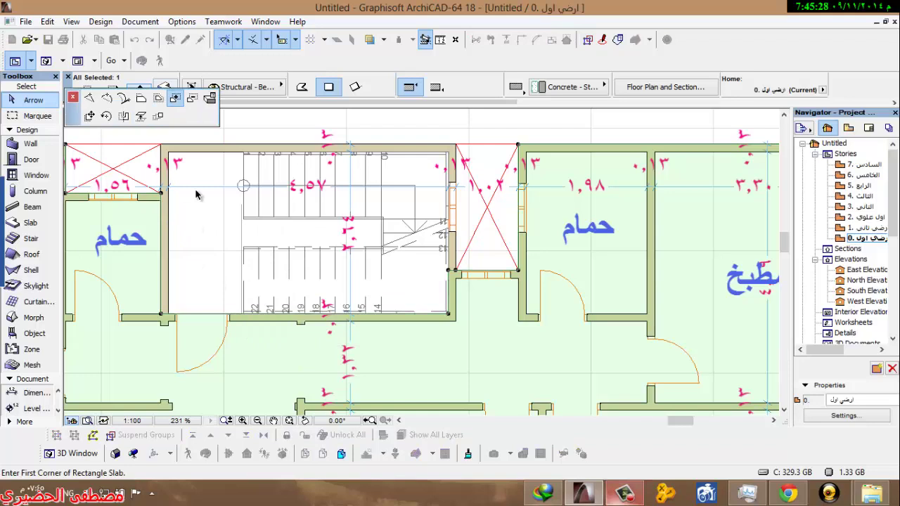
pyautogui.click(241, 317)
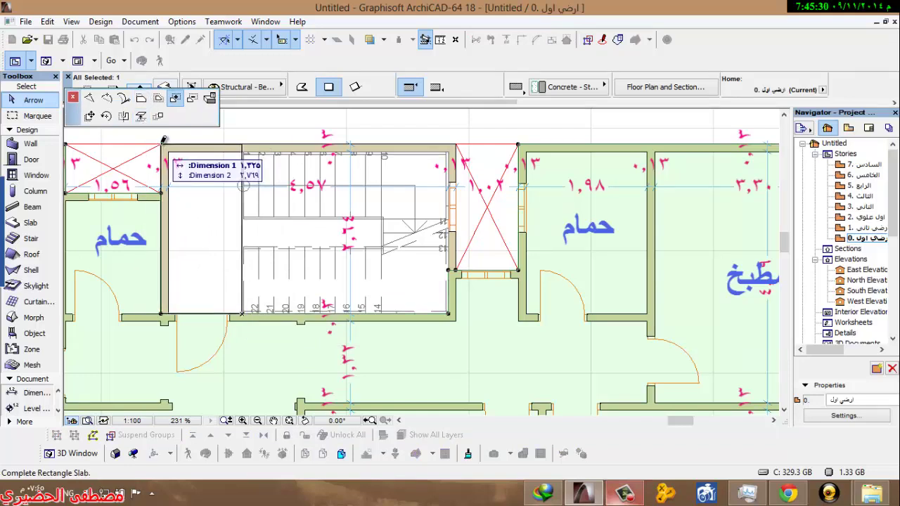
pyautogui.click(162, 145)
# Step: Select the slab and the kitchen-side walls on the floor plan and show only that selection in 3D
pyautogui.scroll(-3, 268, 125)
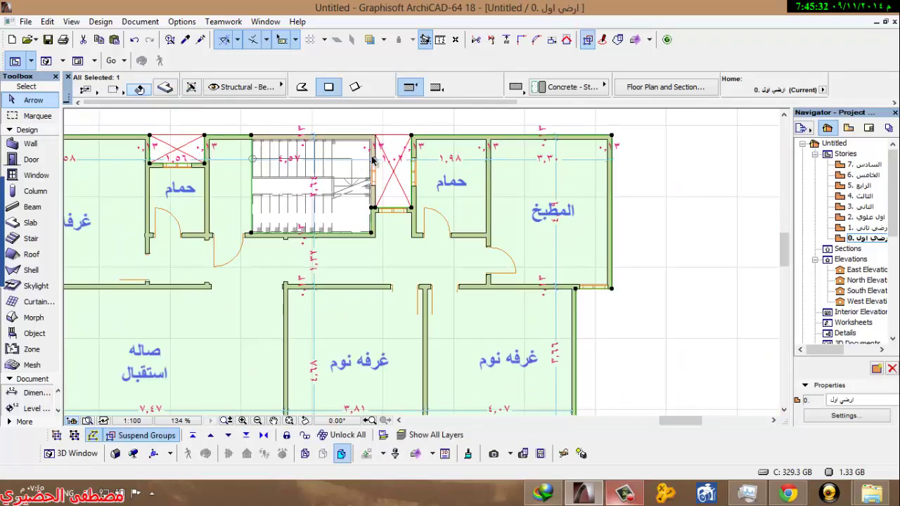
pyautogui.scroll(-5, 639, 164)
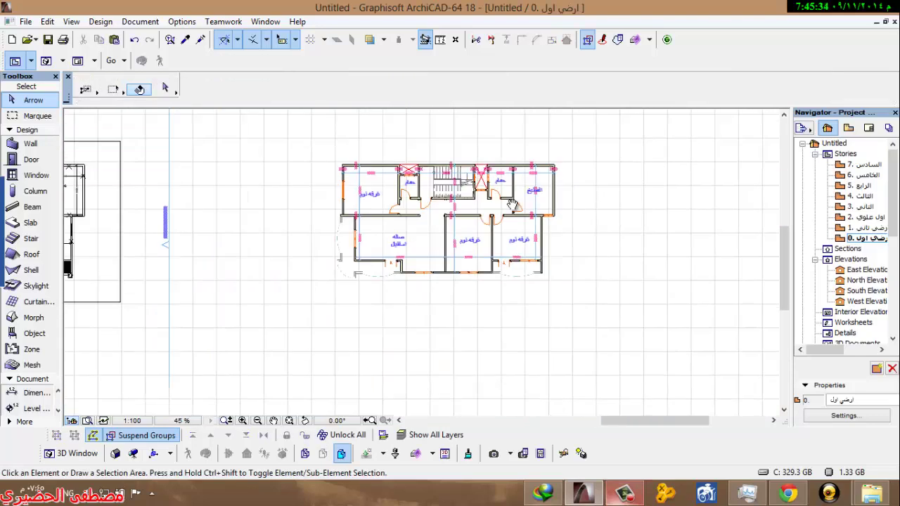
pyautogui.moveTo(472, 173); pyautogui.dragTo(236, 348)
pyautogui.rightClick(255, 272)
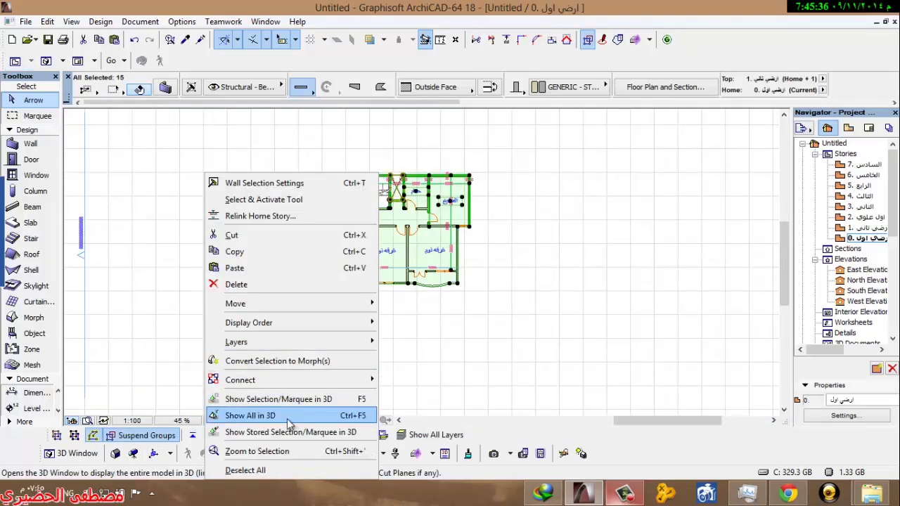
pyautogui.click(287, 400)
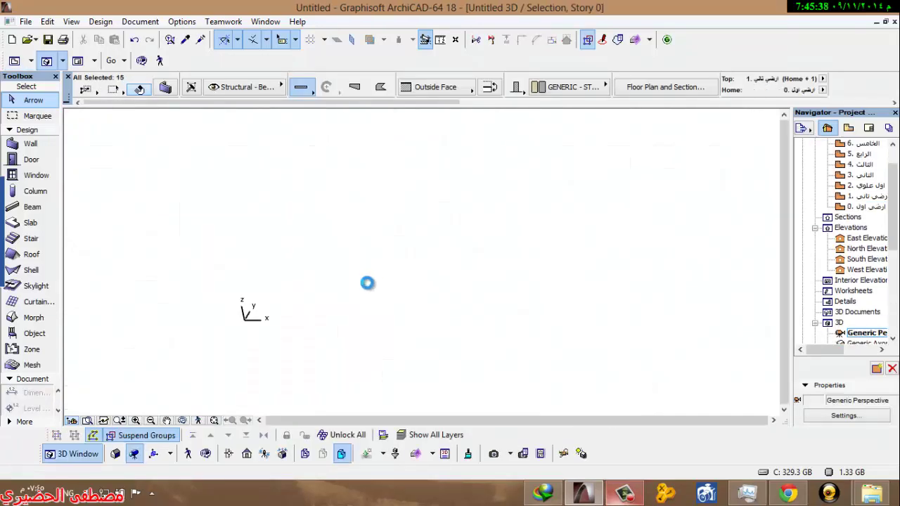
pyautogui.middleClick(365, 239)
pyautogui.middleClick(365, 239)
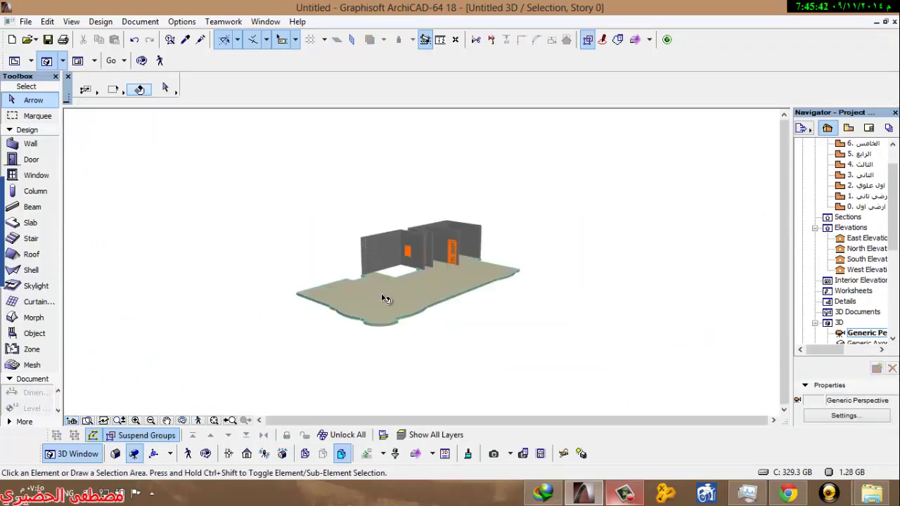
# Step: Clear the selection and show all elements of the model in the 3D window
pyautogui.click(246, 199)
pyautogui.rightClick(273, 189)
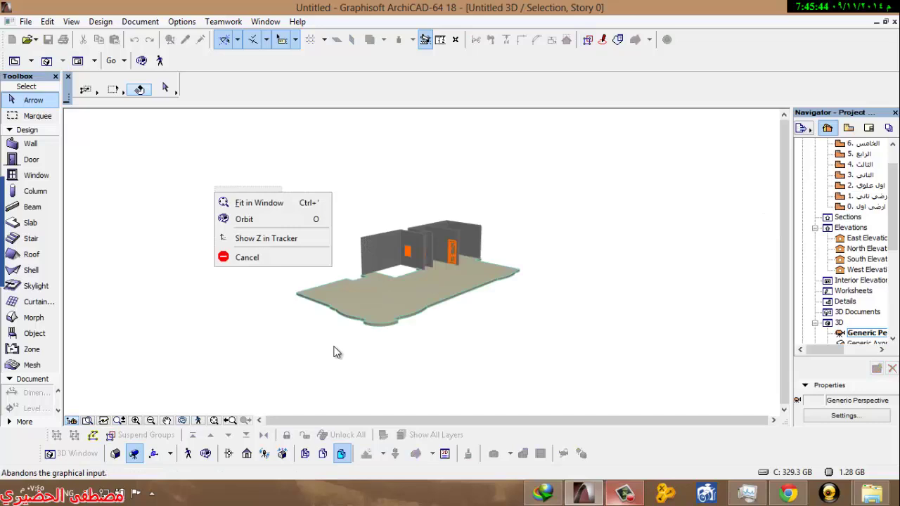
pyautogui.click(140, 153)
pyautogui.click(140, 154)
pyautogui.rightClick(150, 160)
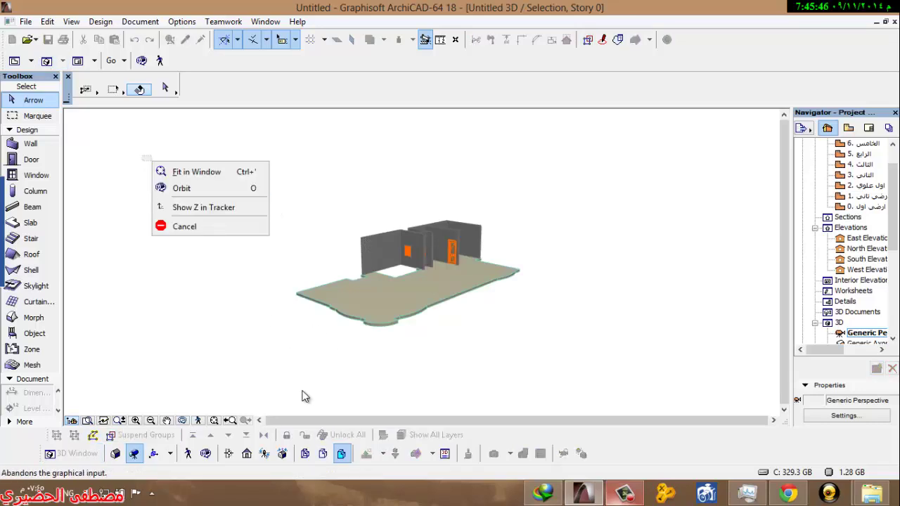
pyautogui.click(142, 179)
pyautogui.click(142, 180)
pyautogui.rightClick(148, 182)
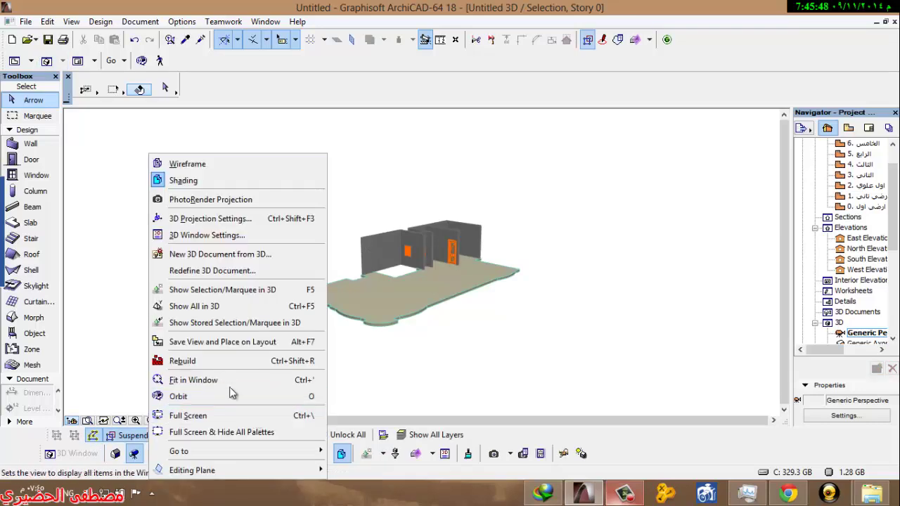
pyautogui.click(225, 306)
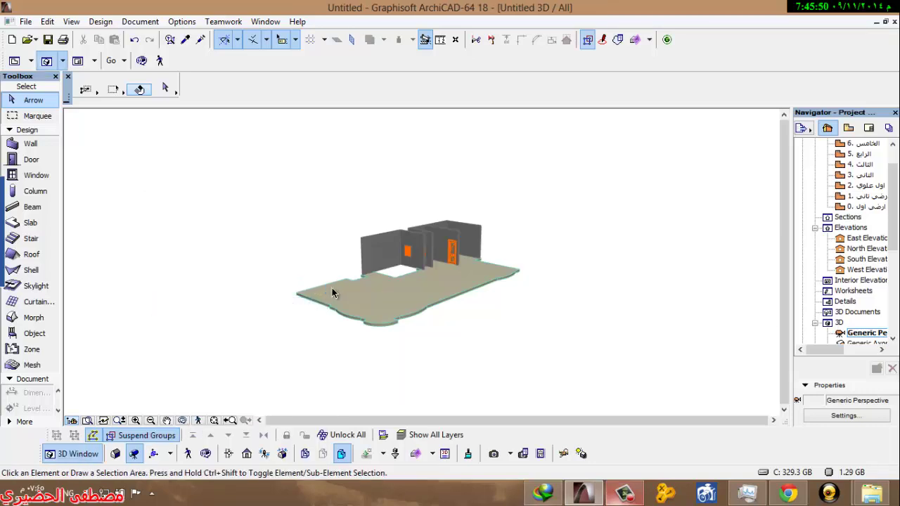
pyautogui.scroll(5, 418, 249)
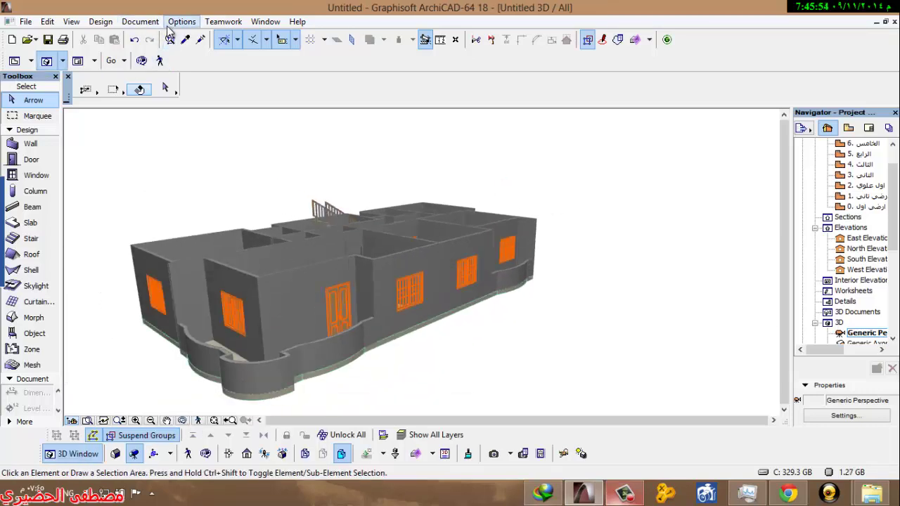
# Step: Find and select all walls, and override their outside, edge and inside surfaces with Stucco - Yellow Rough
pyautogui.hotkey('ctrl', 'f')
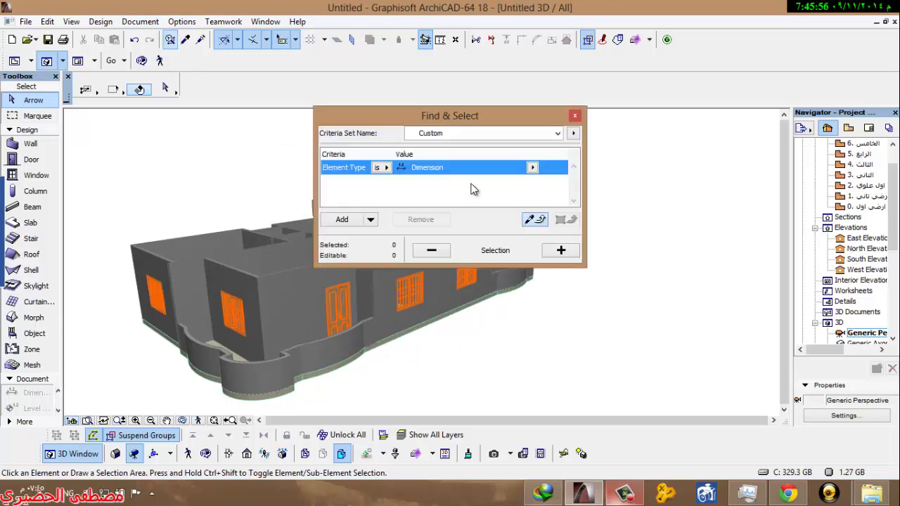
pyautogui.click(533, 167)
pyautogui.click(562, 62)
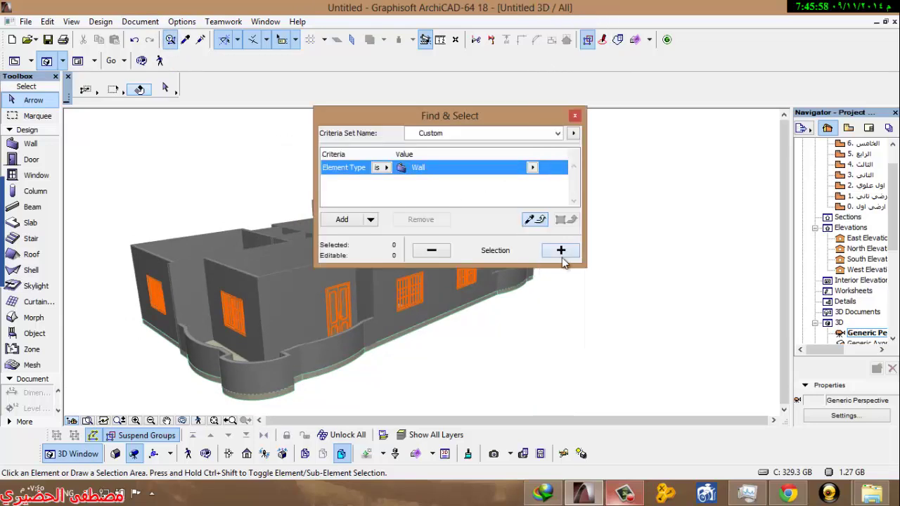
pyautogui.click(560, 250)
pyautogui.click(165, 88)
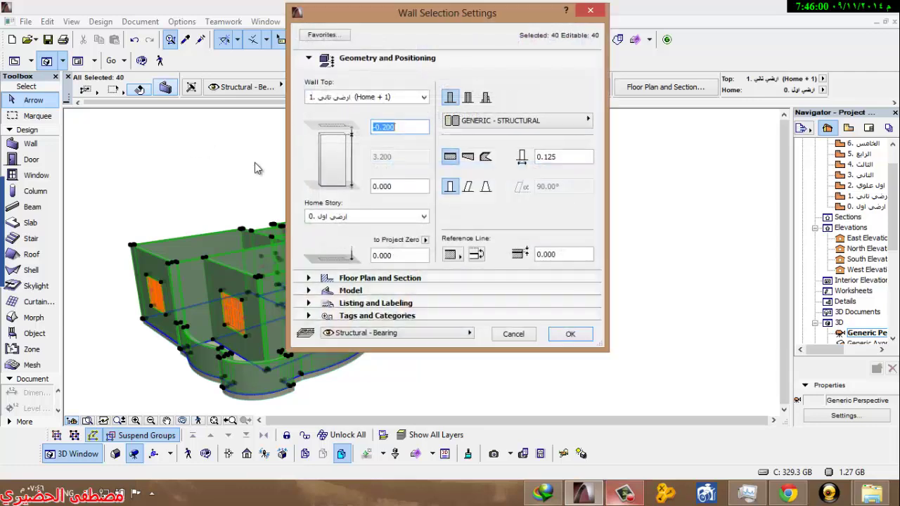
pyautogui.click(371, 290)
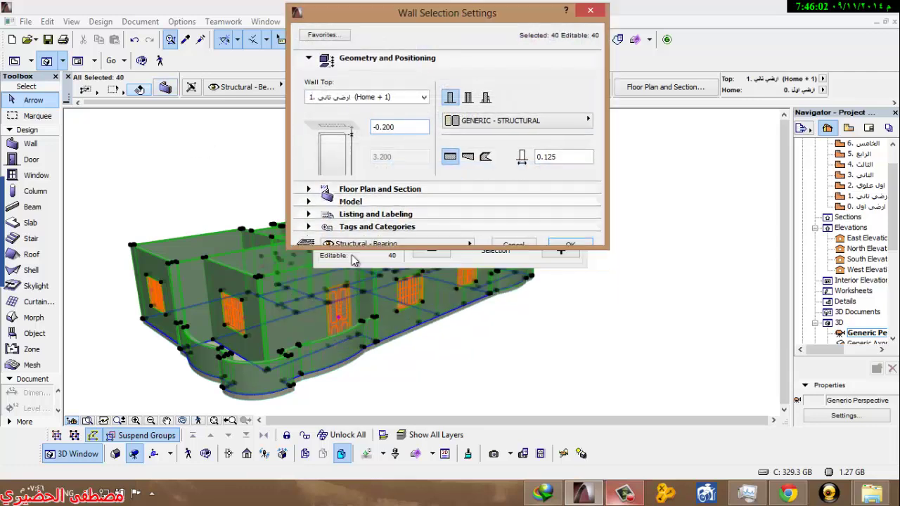
pyautogui.click(314, 121)
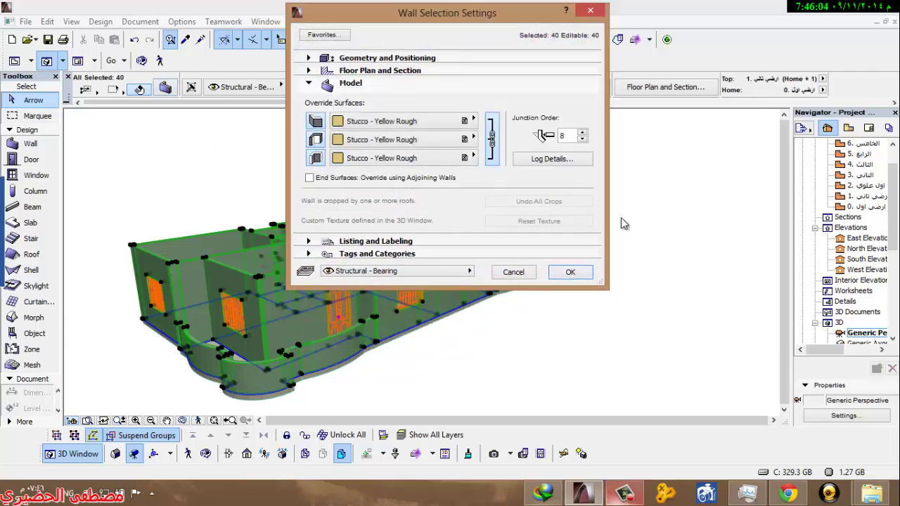
pyautogui.click(570, 272)
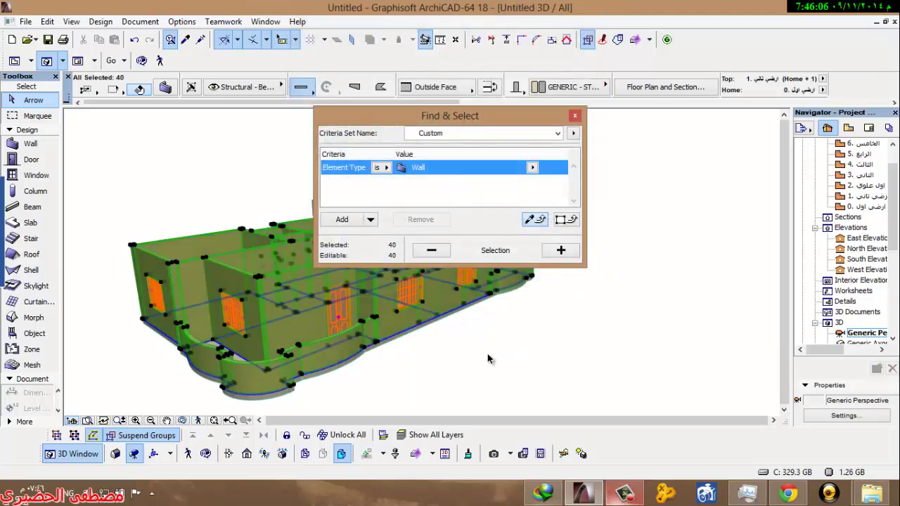
pyautogui.moveTo(403, 374); pyautogui.dragTo(398, 349, button='middle')
pyautogui.click(574, 117)
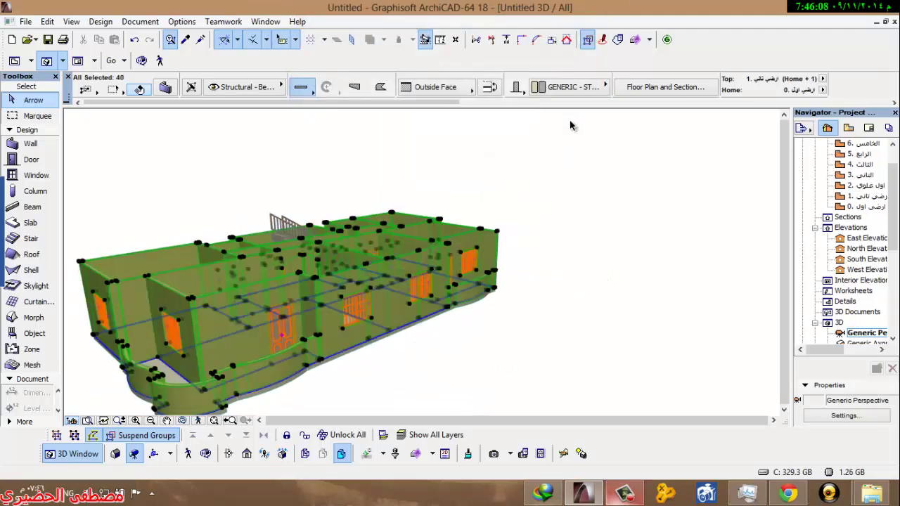
# Step: Deselect the walls and orbit the 3D model to look down into the rooms from above
pyautogui.click(551, 355)
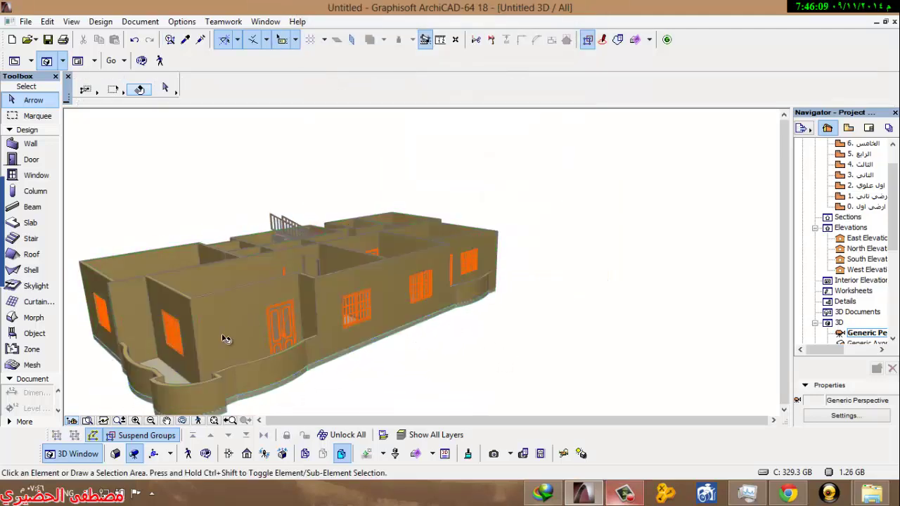
pyautogui.click(182, 422)
pyautogui.moveTo(400, 326); pyautogui.dragTo(427, 259)
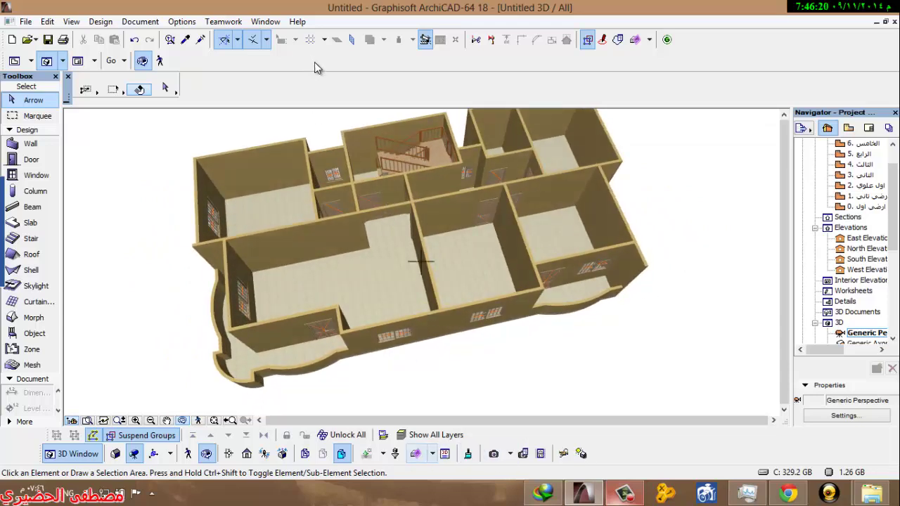
# Step: Undock and close the 3D Visualization toolbar, then display it again and dock it
pyautogui.moveTo(40, 453); pyautogui.dragTo(207, 393)
pyautogui.click(733, 380)
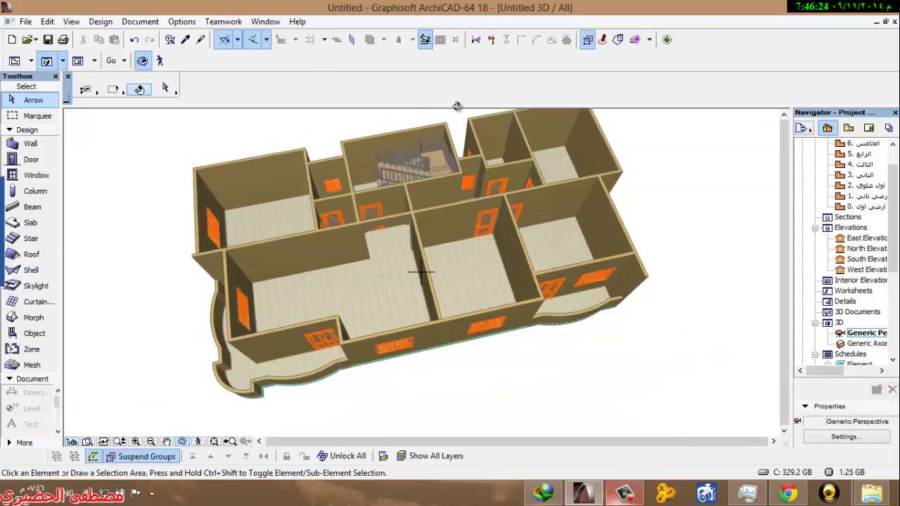
pyautogui.rightClick(305, 45)
pyautogui.click(338, 87)
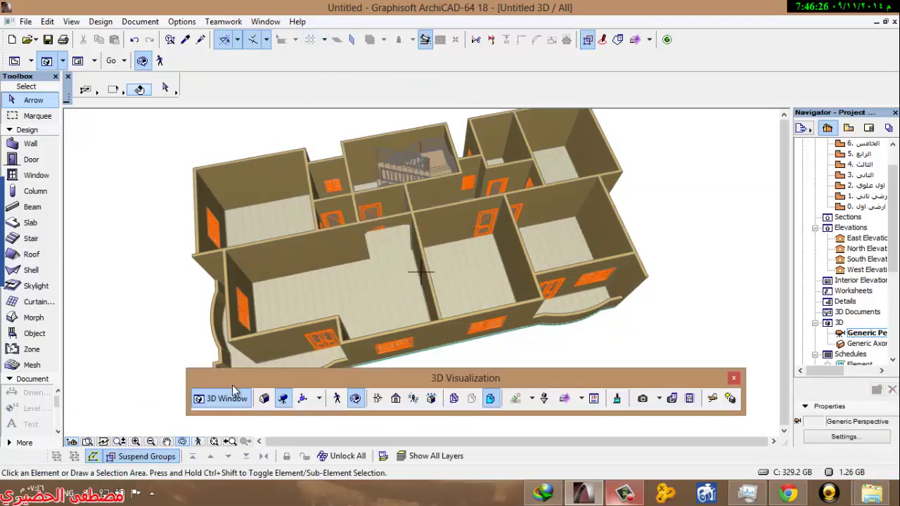
pyautogui.moveTo(256, 377); pyautogui.dragTo(88, 437)
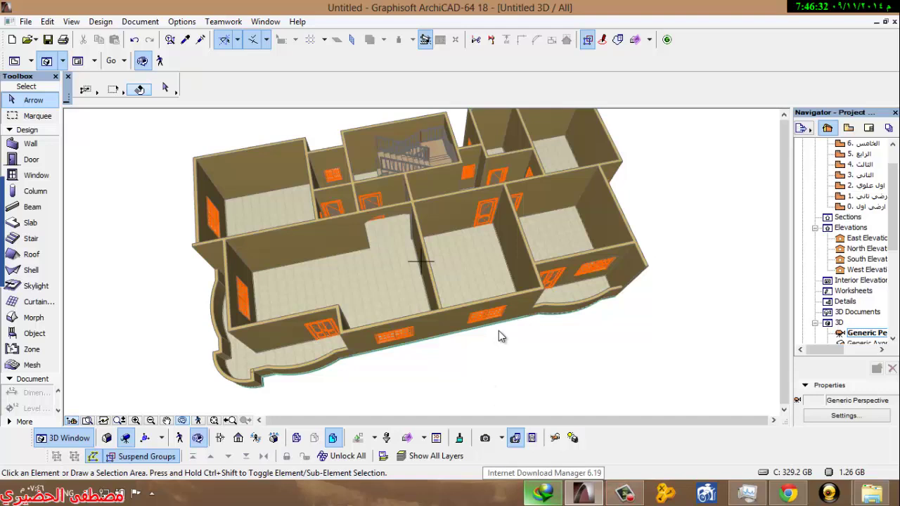
# Step: Configure the PhotoRendering settings with the Outdoor Daylight Medium scene and the Foreboding weather preset
pyautogui.hotkey('alt', 'shift', 'r')
pyautogui.click(182, 212)
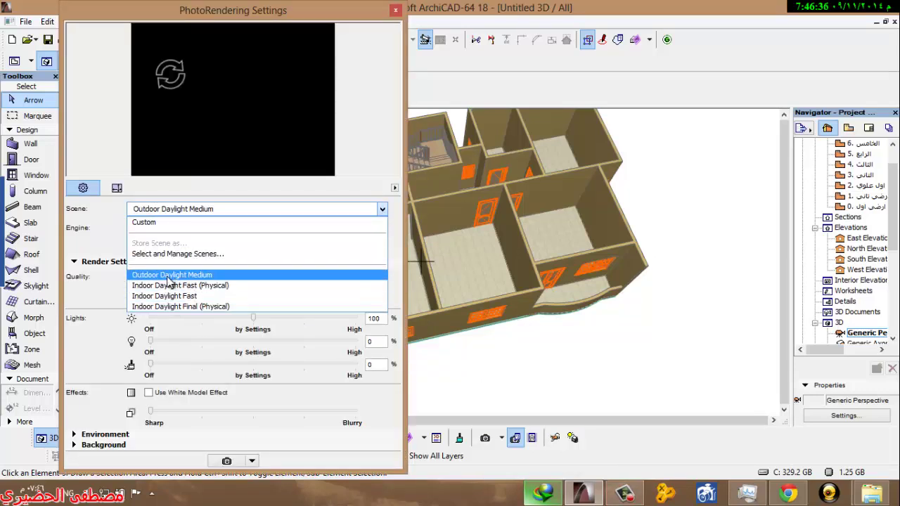
pyautogui.click(179, 275)
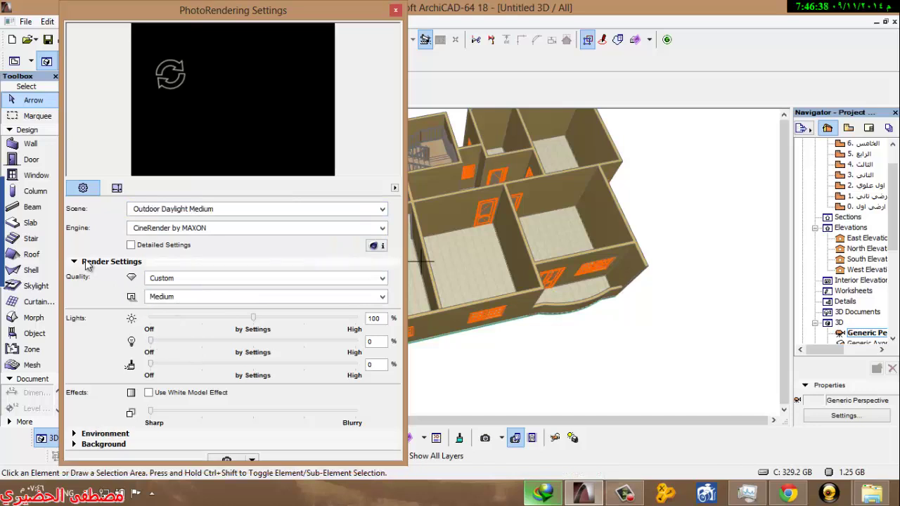
pyautogui.click(106, 261)
pyautogui.click(106, 272)
pyautogui.click(185, 347)
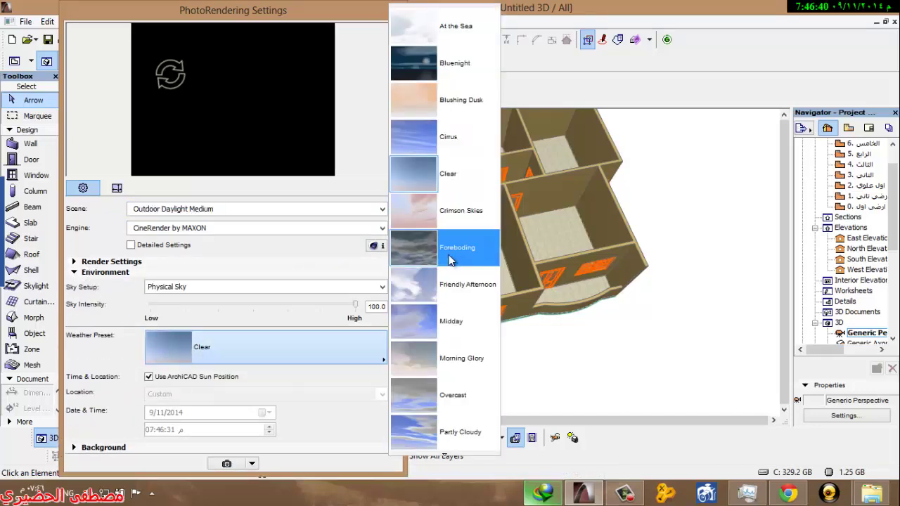
pyautogui.click(422, 247)
pyautogui.moveTo(242, 5); pyautogui.dragTo(514, 0)
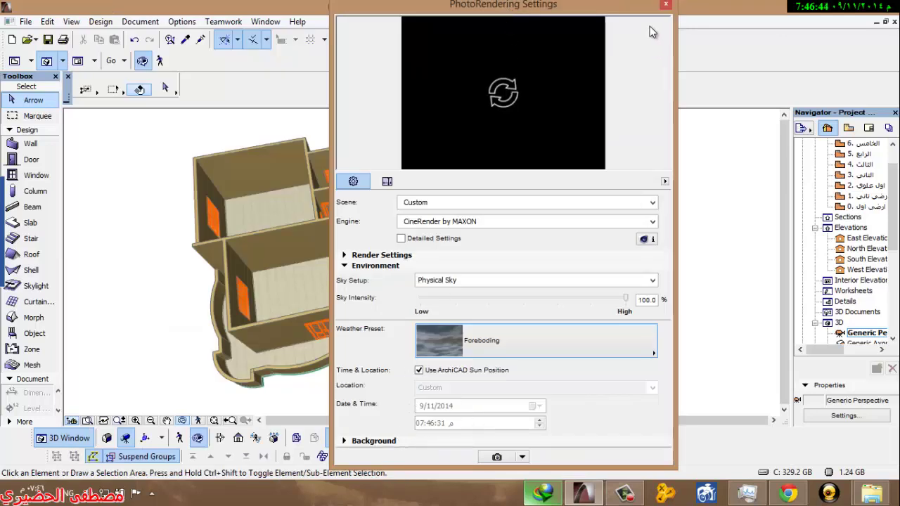
pyautogui.click(664, 5)
# Step: Draw a rectangular marquee area around the whole building in the 3D view
pyautogui.click(37, 116)
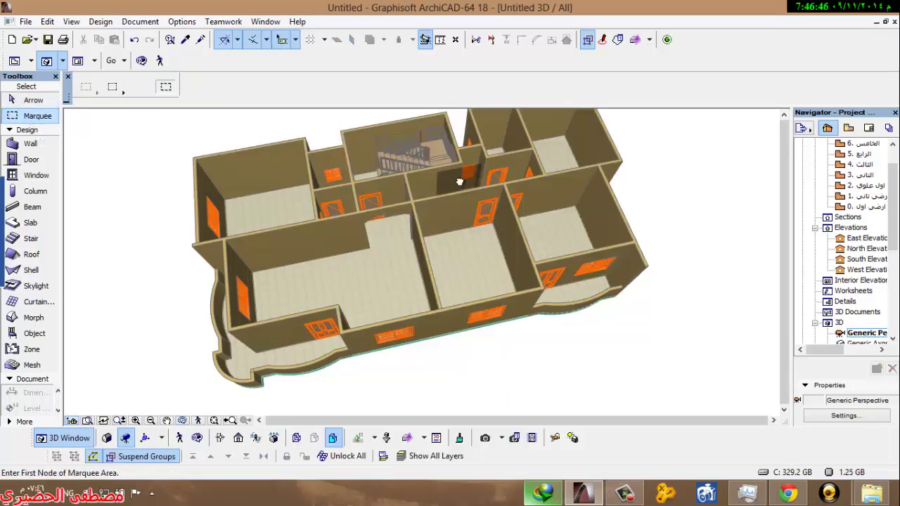
pyautogui.click(610, 112)
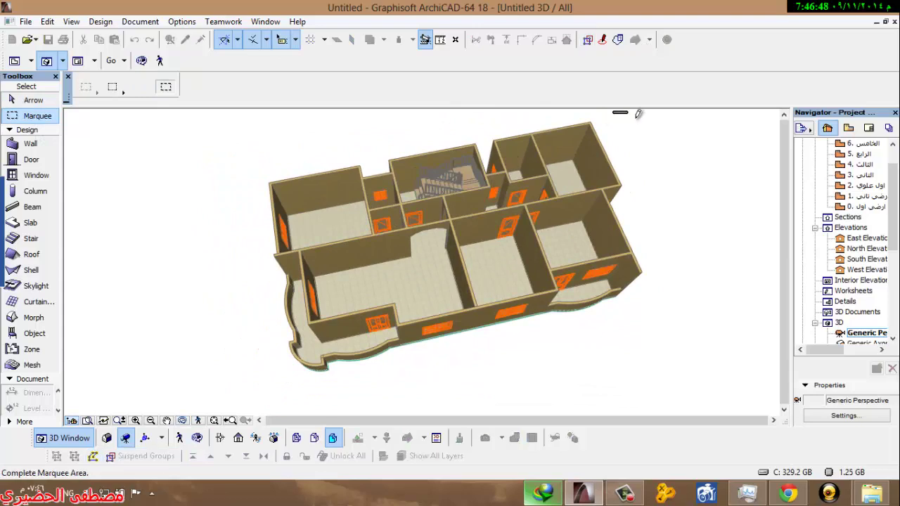
pyautogui.click(311, 333)
pyautogui.press('Escape')
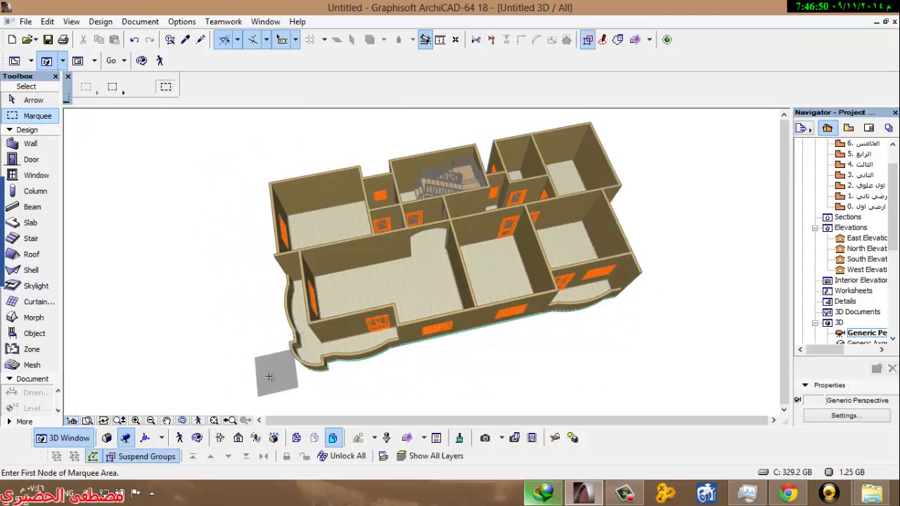
pyautogui.click(261, 387)
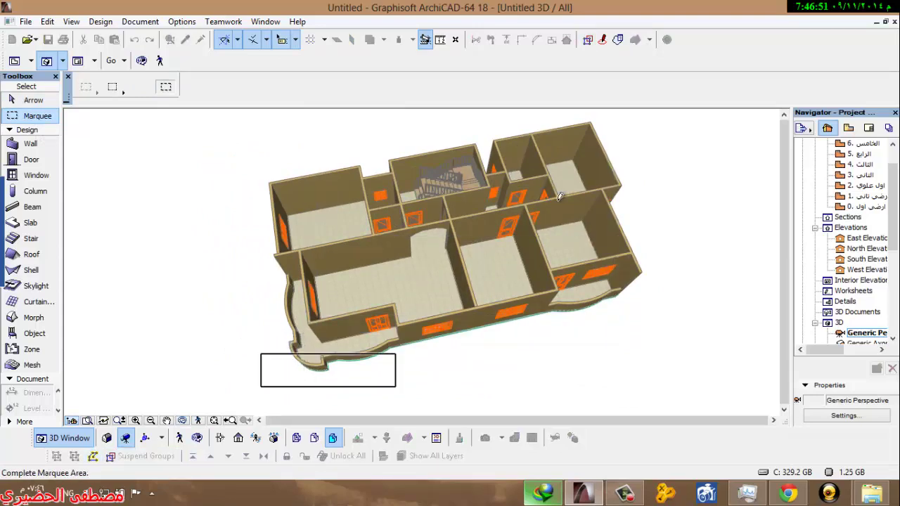
pyautogui.click(648, 115)
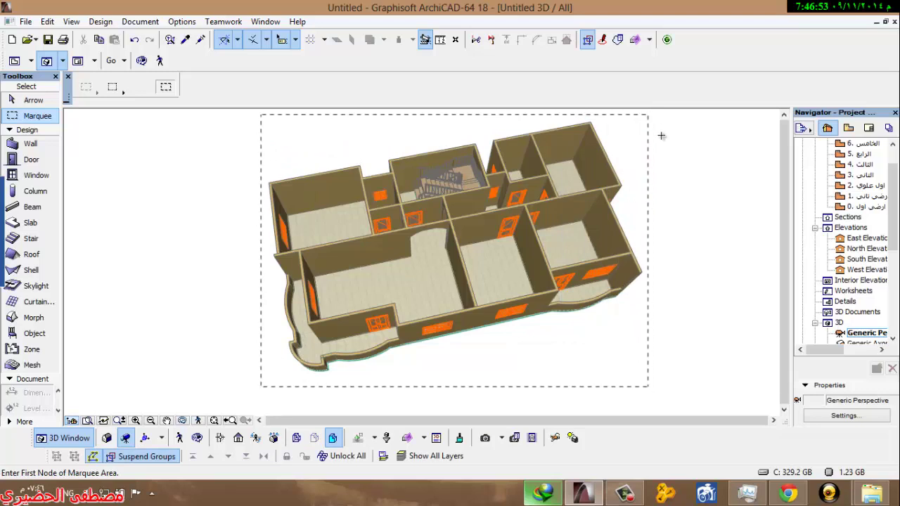
# Step: Start a PhotoRender projection of the 3D view and close the picture without saving it
pyautogui.click(485, 437)
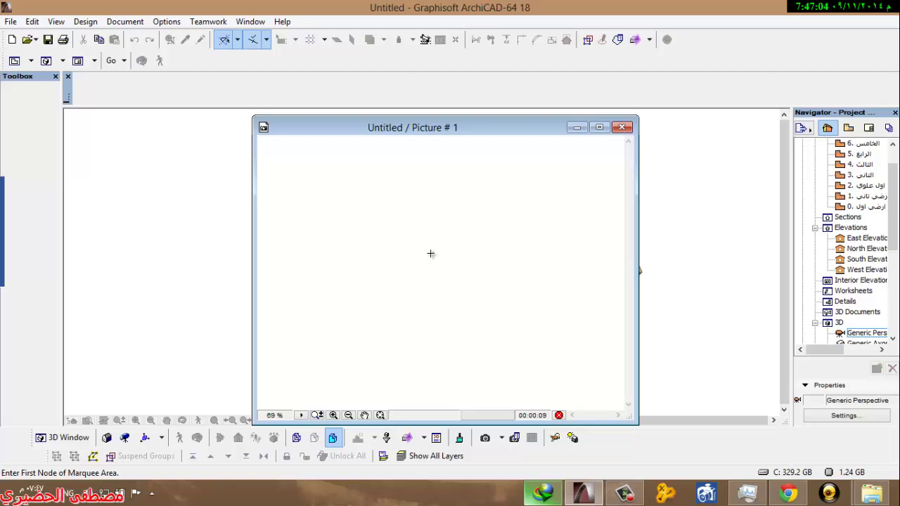
pyautogui.click(622, 127)
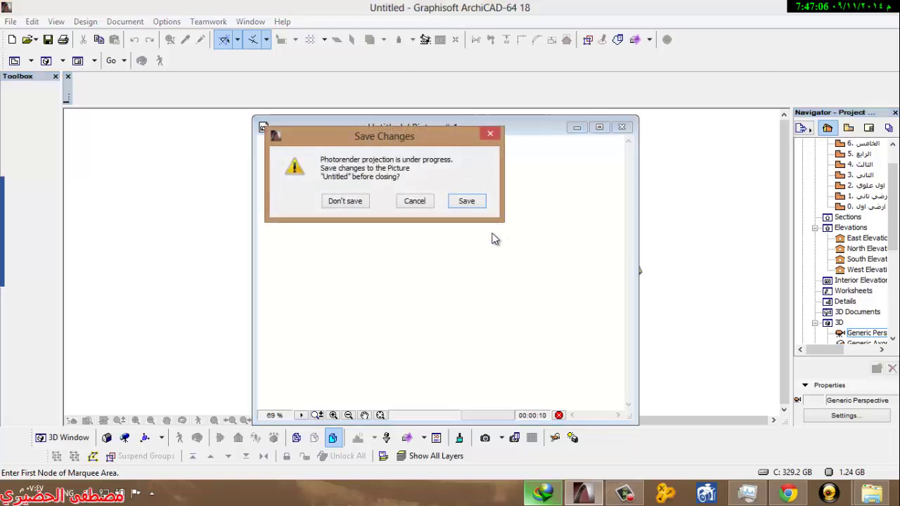
pyautogui.click(345, 201)
pyautogui.scroll(4, 424, 226)
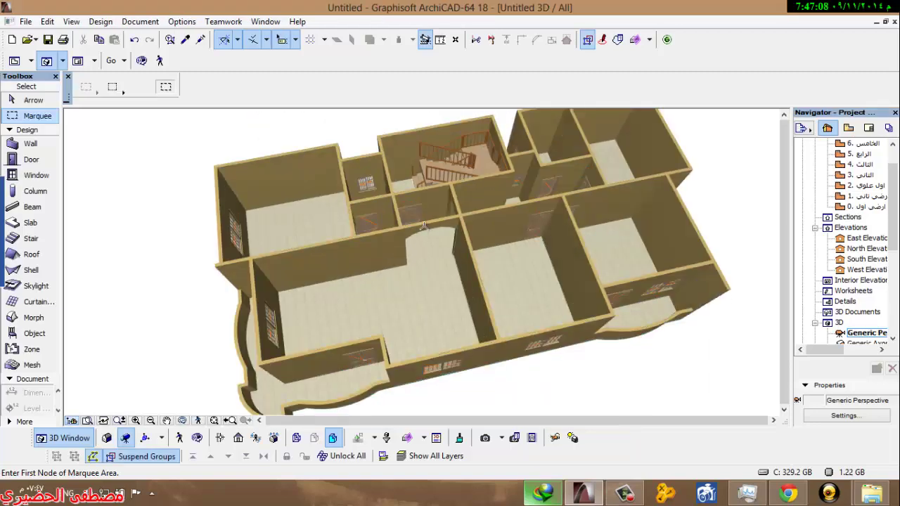
pyautogui.scroll(-4, 424, 226)
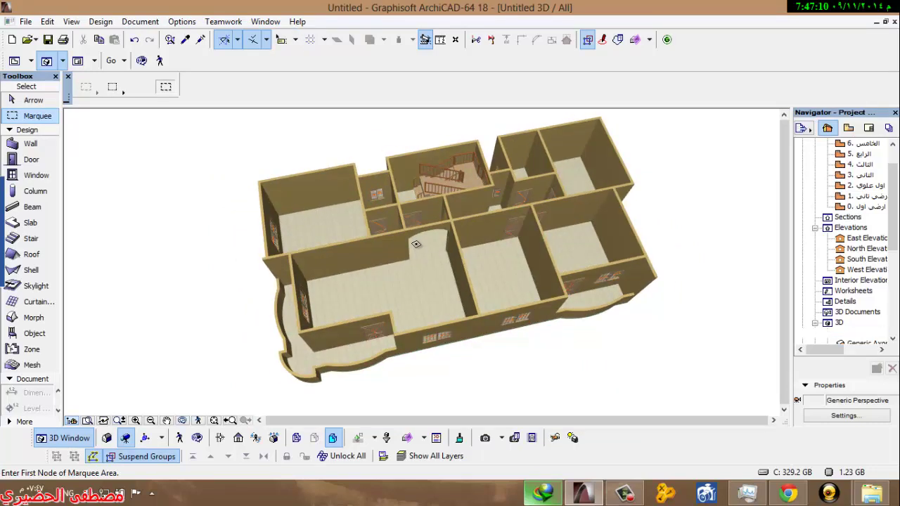
# Step: Render the marquee region of the 3D view with cropping and close the unfinished picture without saving it
pyautogui.scroll(-1, 415, 243)
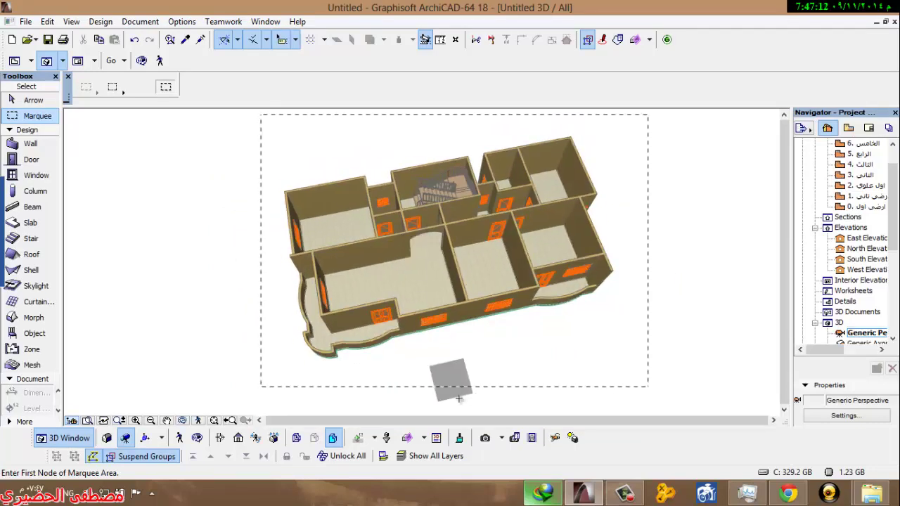
pyautogui.click(501, 438)
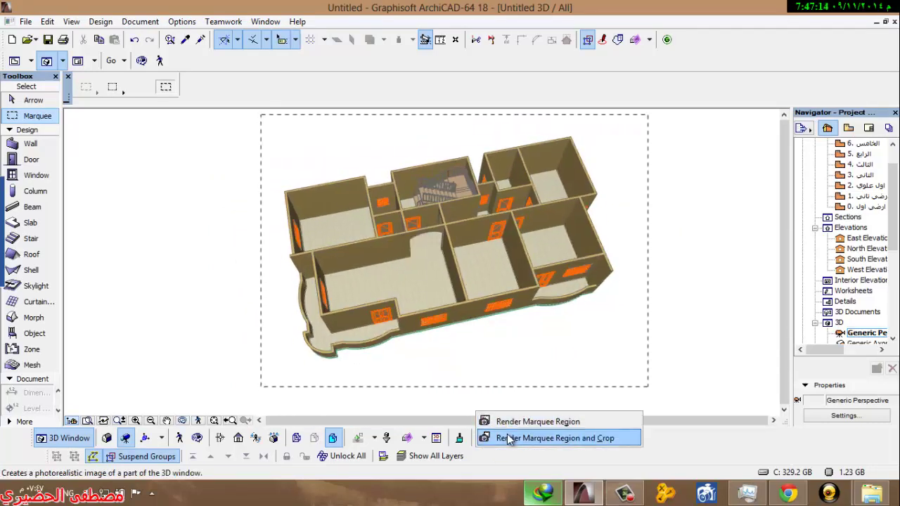
pyautogui.click(507, 438)
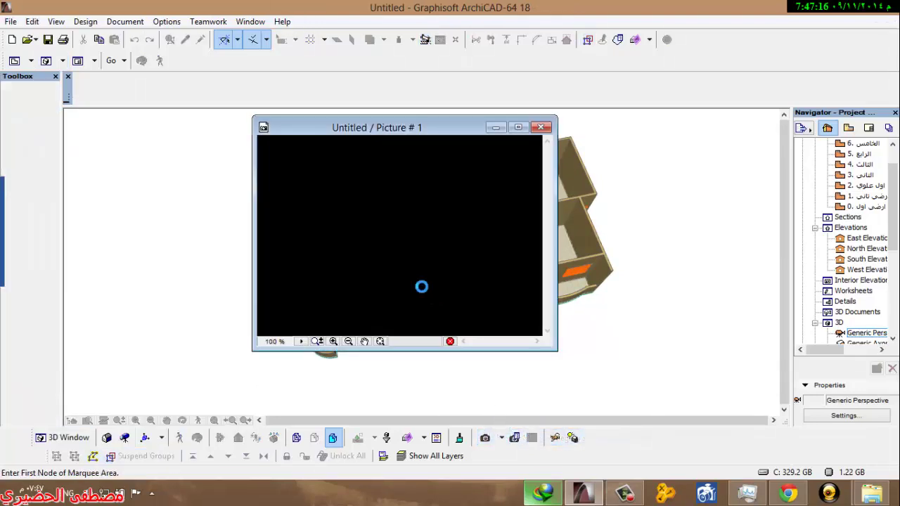
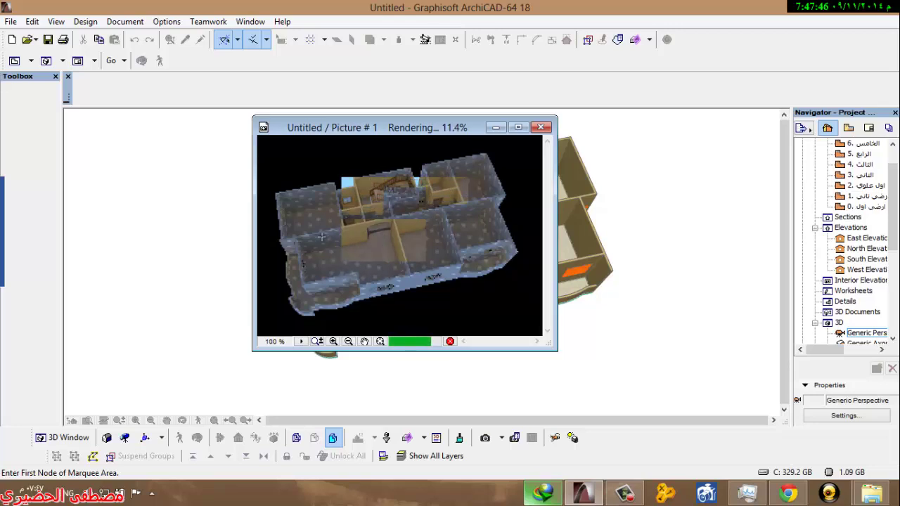
pyautogui.click(540, 128)
pyautogui.click(355, 201)
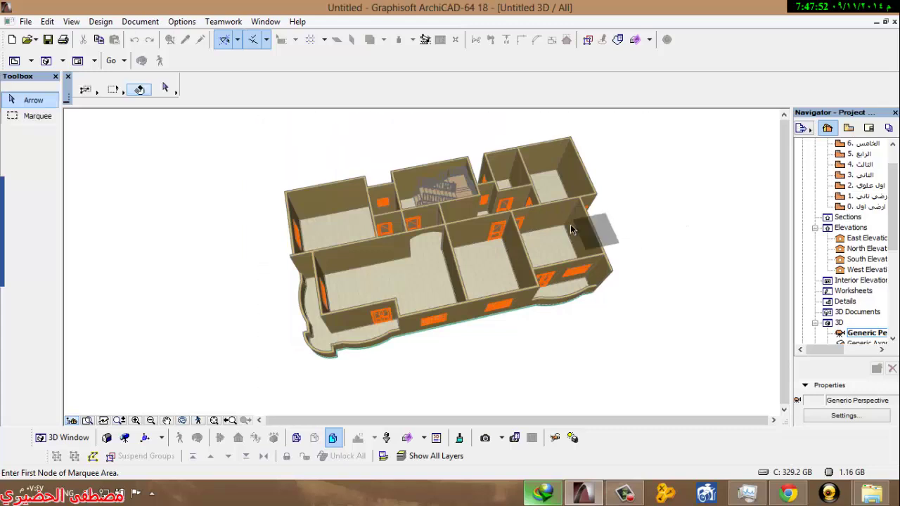
# Step: Open the floor plan of story 0, select the whole apartment plan and copy it
pyautogui.scroll(2, 482, 213)
pyautogui.moveTo(440, 203); pyautogui.dragTo(586, 193, button='middle')
pyautogui.scroll(-5, 545, 223)
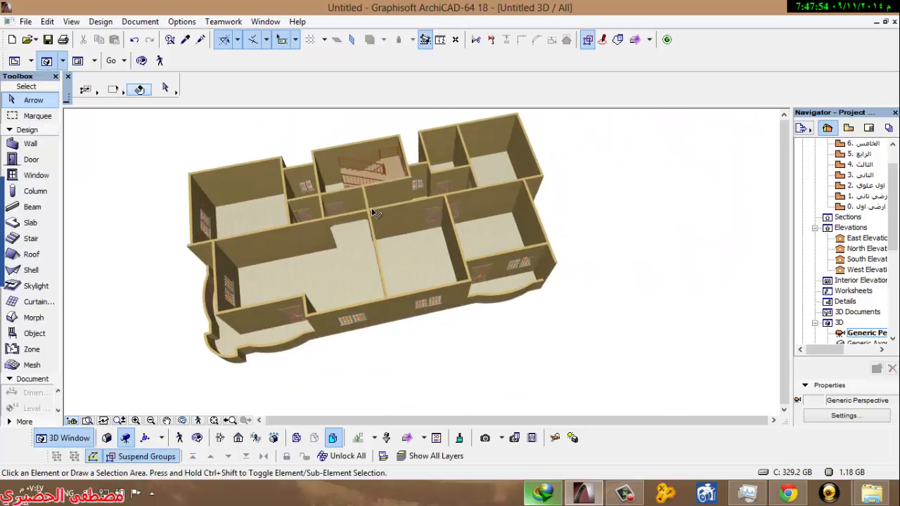
pyautogui.doubleClick(863, 206)
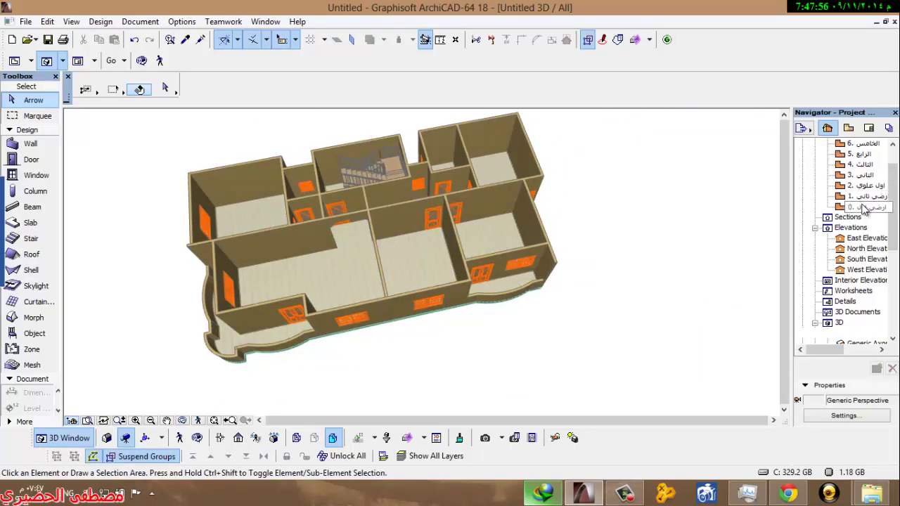
pyautogui.click(513, 181)
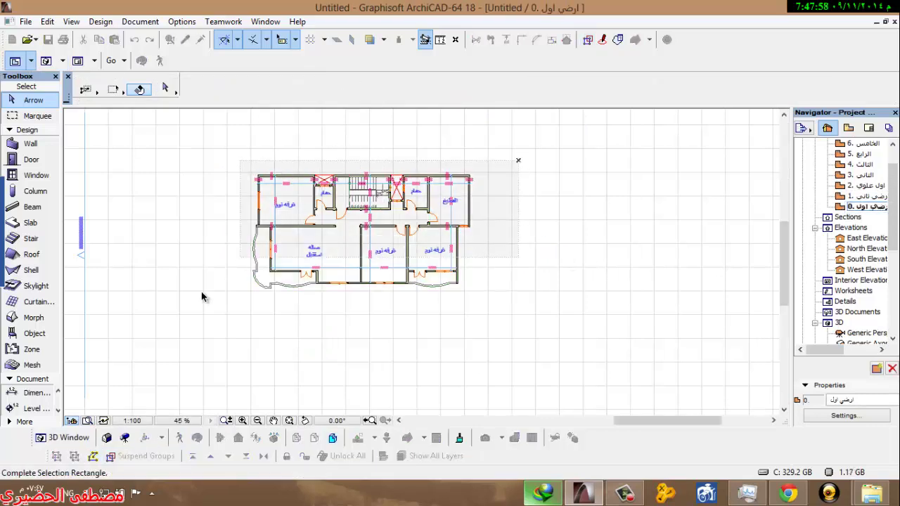
pyautogui.click(201, 295)
pyautogui.rightClick(218, 261)
pyautogui.click(265, 253)
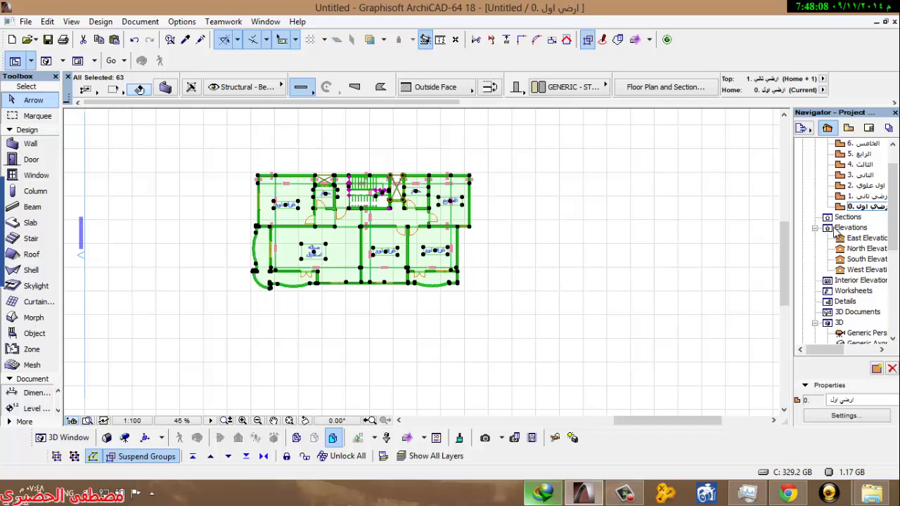
# Step: Copy all element types from story 0 to stories 1 through 7 with Edit Elements by Stories
pyautogui.rightClick(865, 206)
pyautogui.click(774, 385)
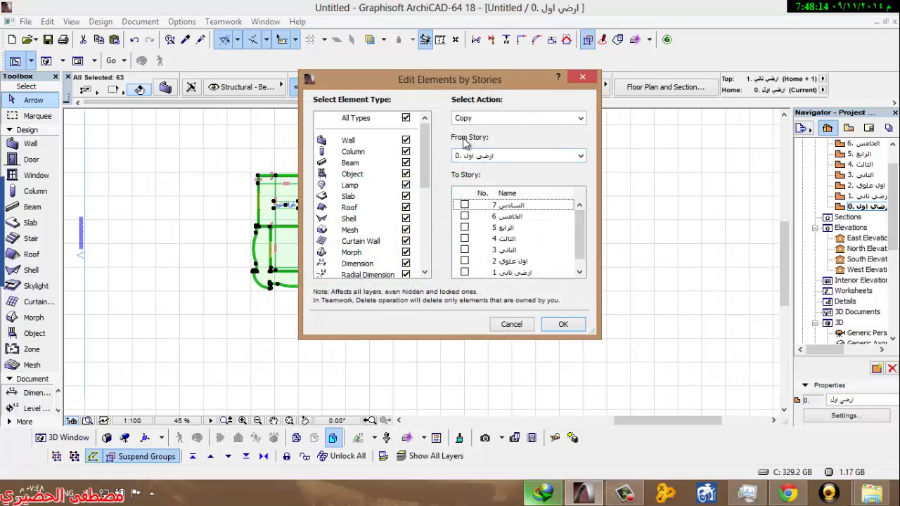
pyautogui.scroll(-1, 583, 228)
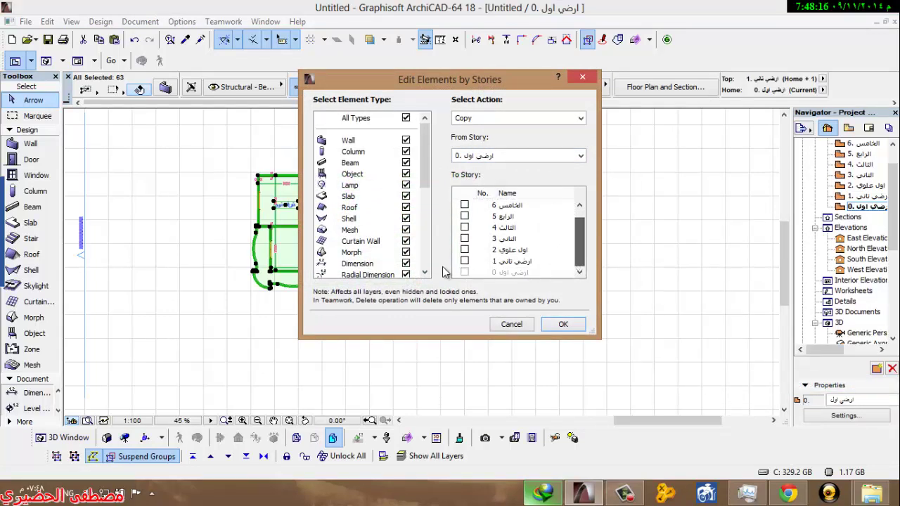
pyautogui.click(464, 261)
pyautogui.click(464, 249)
pyautogui.click(464, 239)
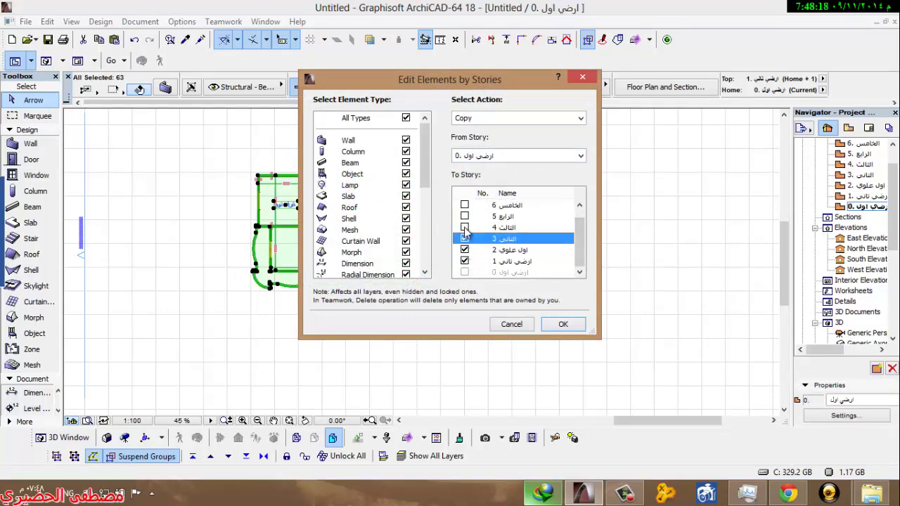
pyautogui.click(464, 227)
pyautogui.click(464, 215)
pyautogui.click(465, 205)
pyautogui.scroll(1, 473, 227)
pyautogui.click(465, 205)
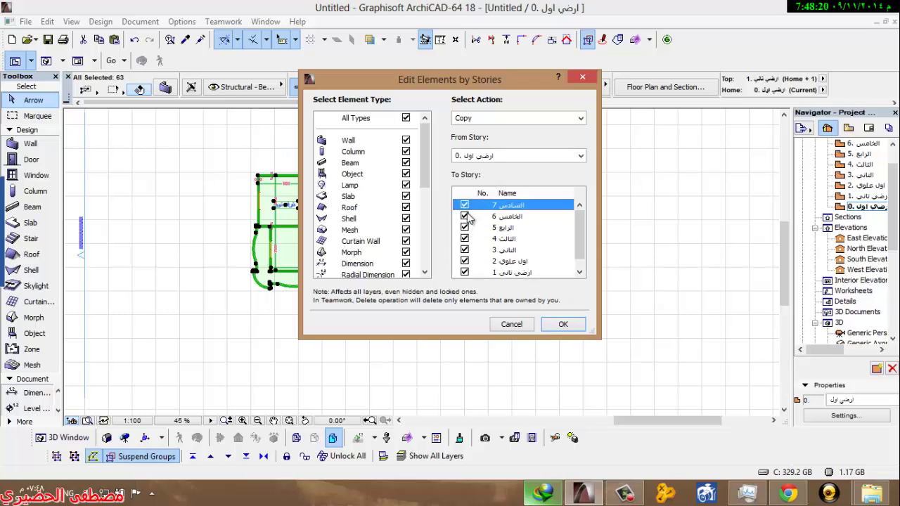
pyautogui.scroll(-1, 512, 265)
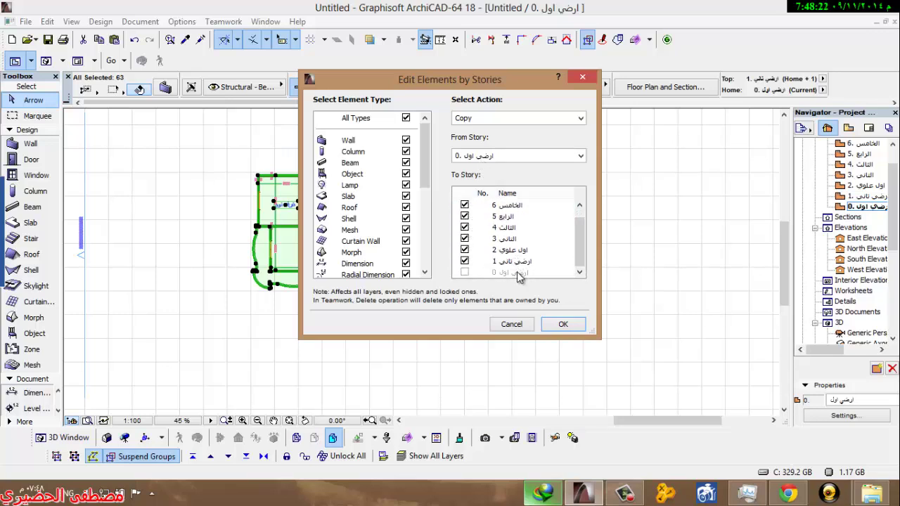
pyautogui.click(519, 275)
pyautogui.click(564, 325)
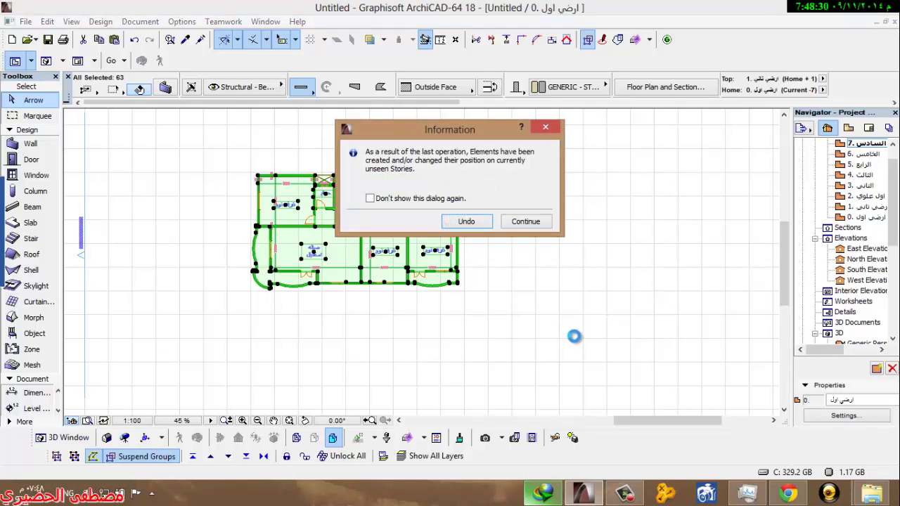
pyautogui.click(526, 222)
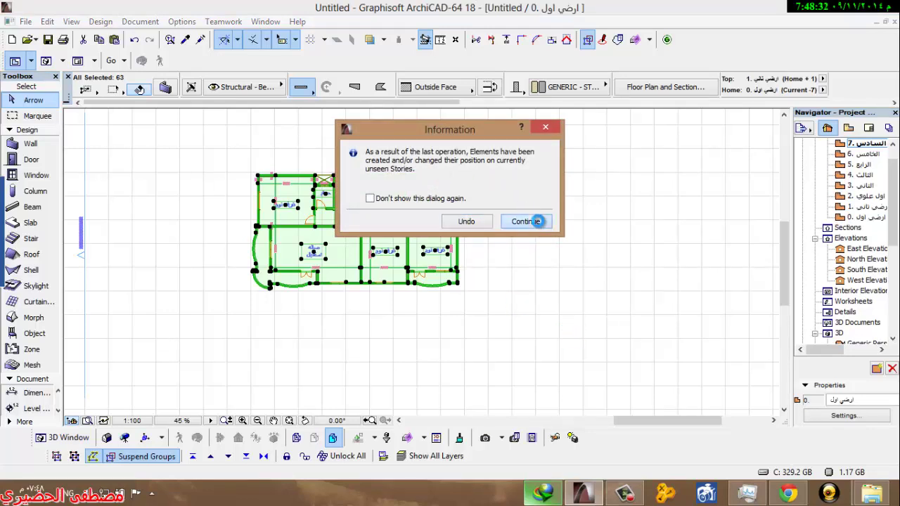
pyautogui.scroll(-3, 438, 246)
pyautogui.moveTo(438, 245); pyautogui.dragTo(402, 254, button='middle')
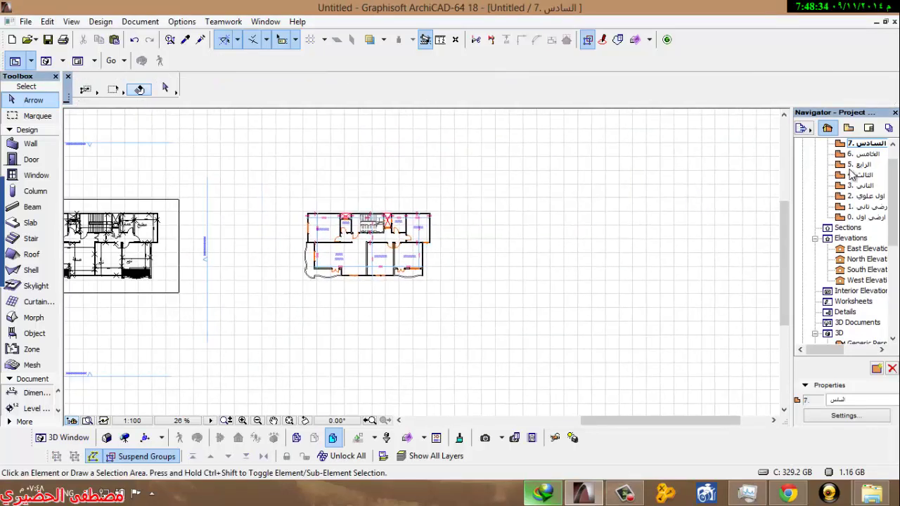
pyautogui.scroll(2, 339, 191)
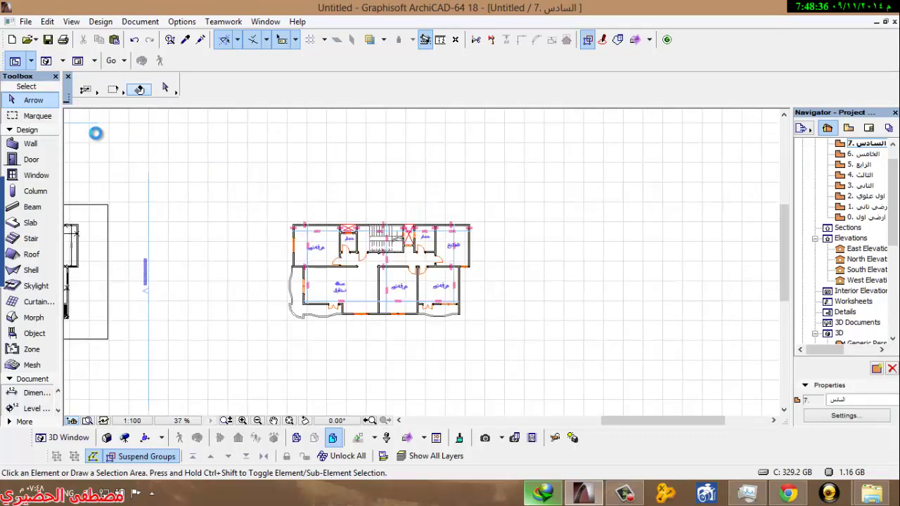
pyautogui.click(37, 116)
pyautogui.click(233, 162)
pyautogui.click(553, 367)
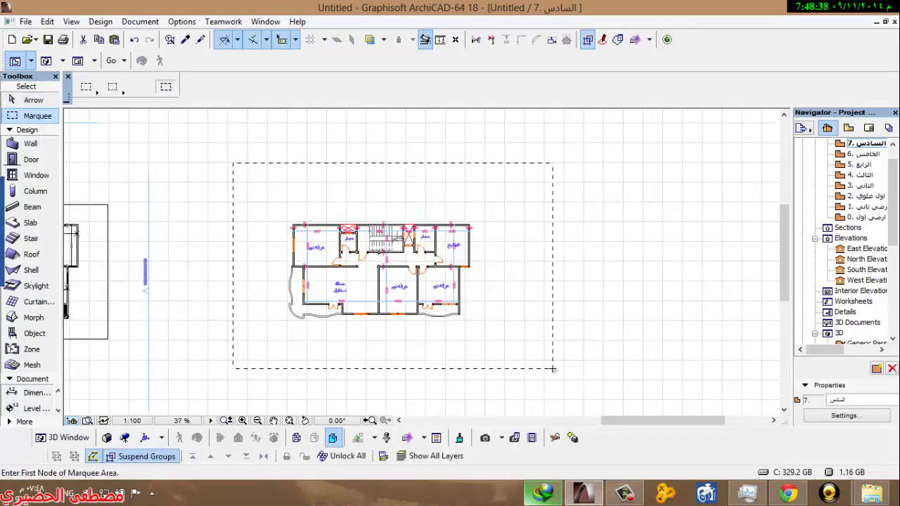
pyautogui.click(170, 39)
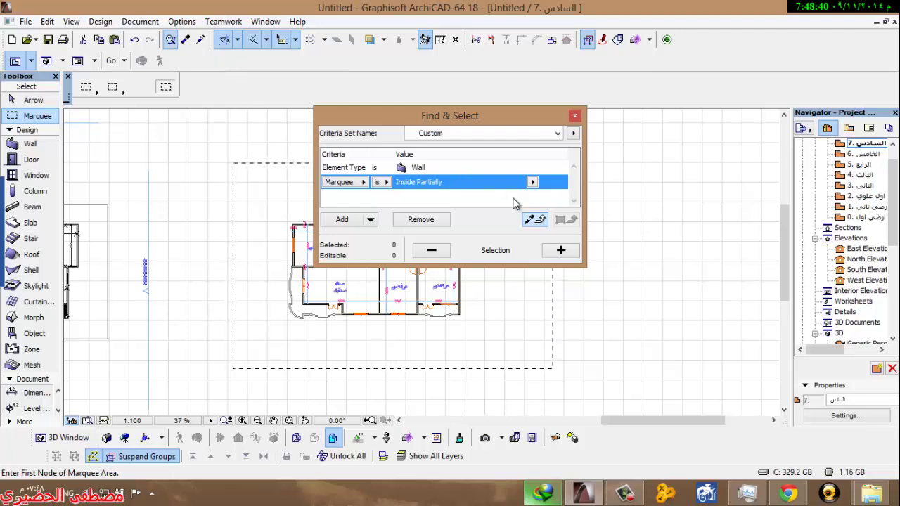
pyautogui.click(575, 116)
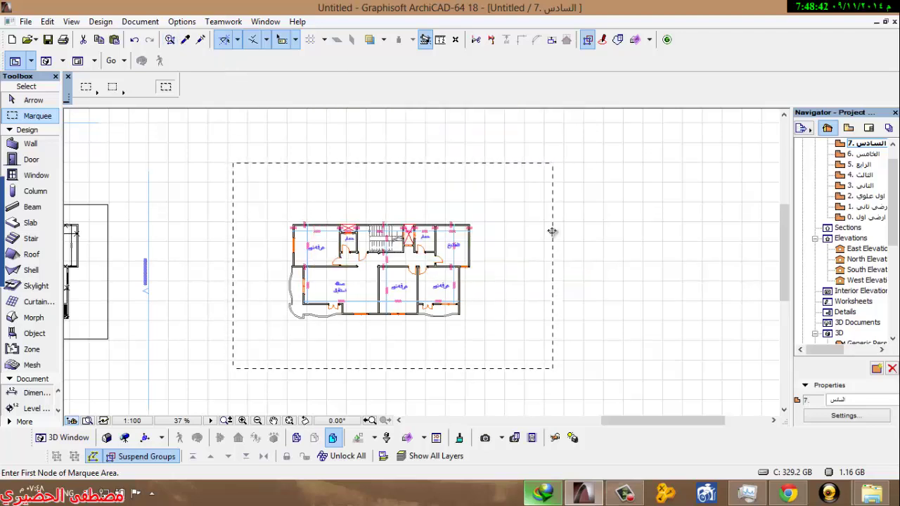
pyautogui.press('Escape')
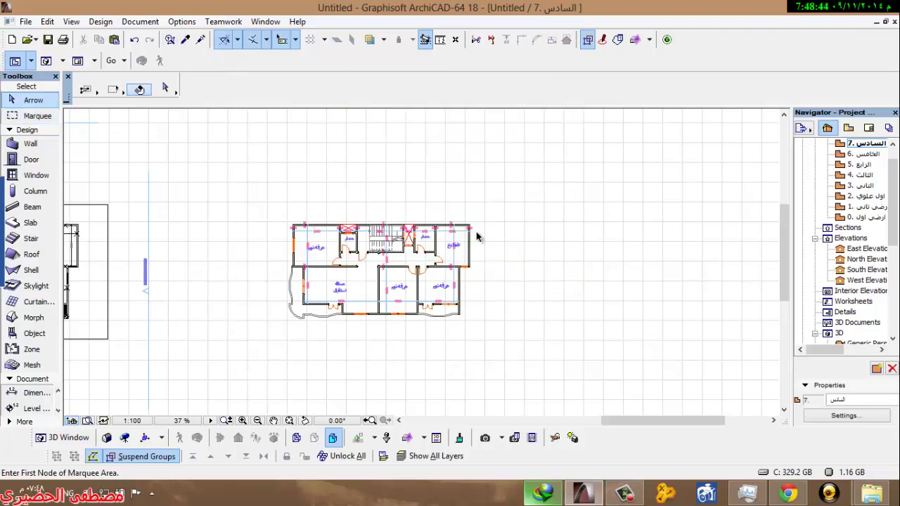
# Step: Select the apartment plan elements on story 7 and delete them
pyautogui.moveTo(477, 236); pyautogui.dragTo(298, 330)
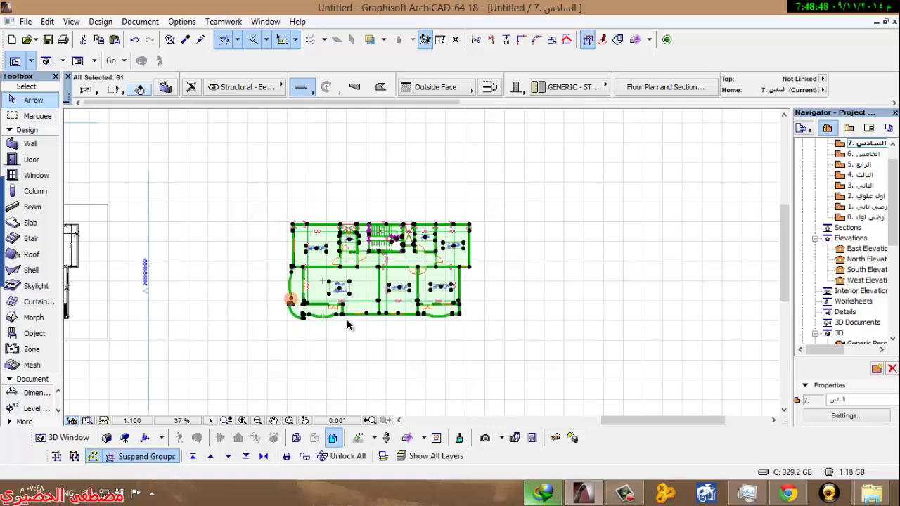
pyautogui.scroll(3, 336, 243)
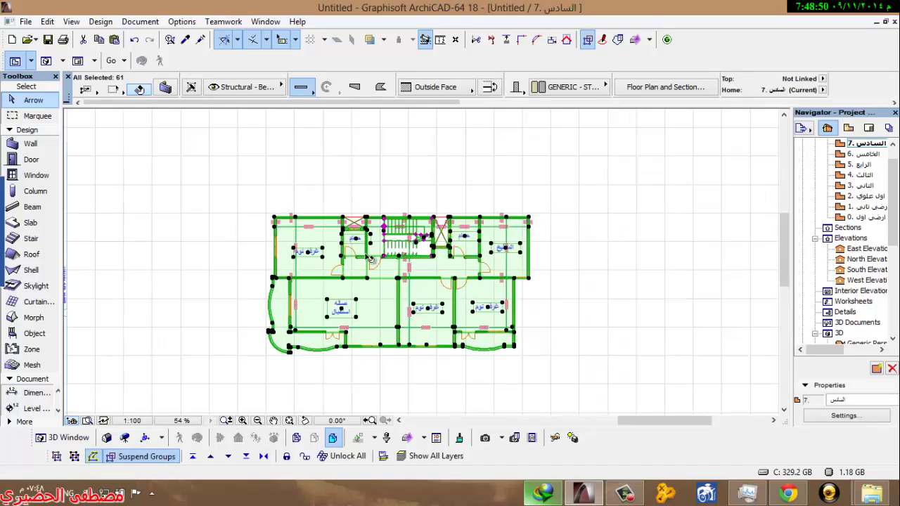
pyautogui.press('Delete')
# Step: Look at the story 6 plan, return to story 7 and paste the copied apartment plan there
pyautogui.doubleClick(863, 154)
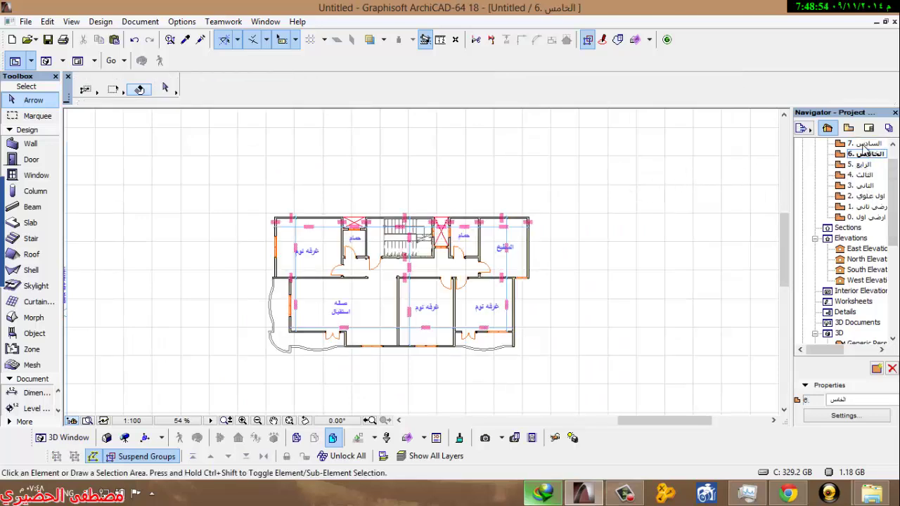
pyautogui.click(863, 144)
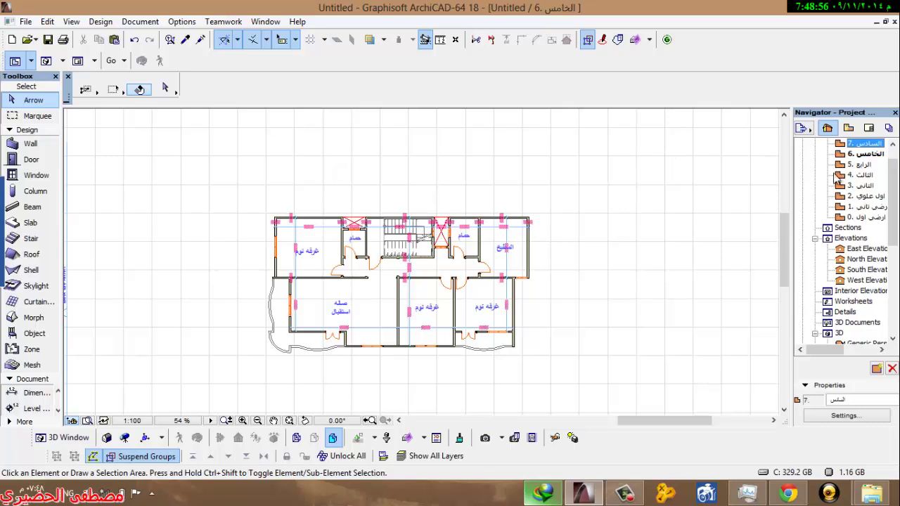
pyautogui.doubleClick(867, 144)
pyautogui.rightClick(591, 135)
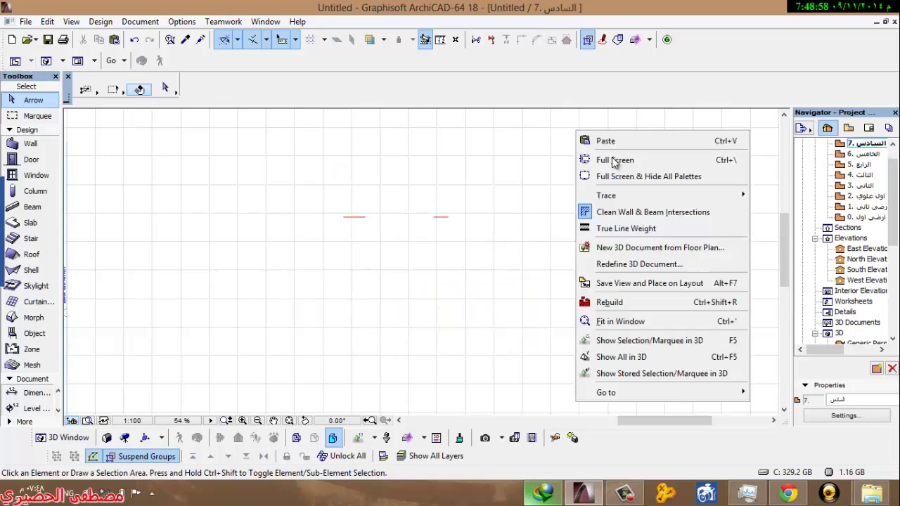
pyautogui.click(620, 141)
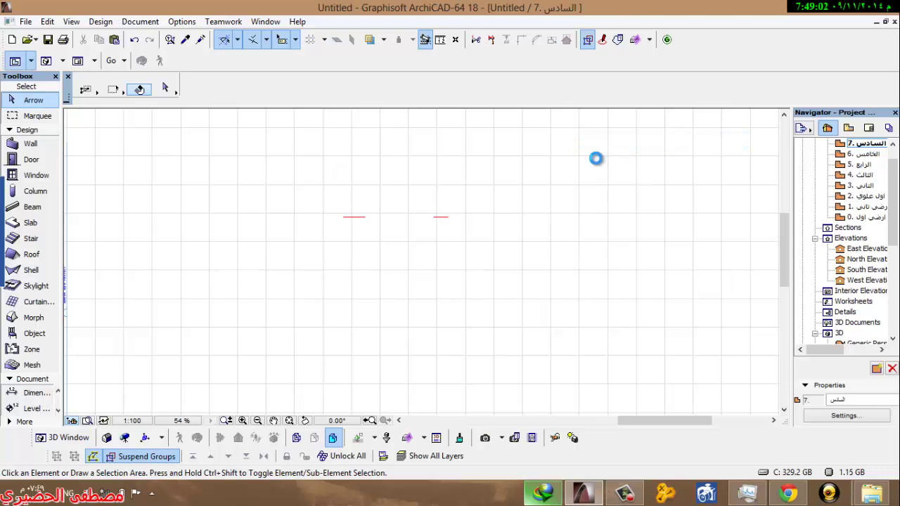
pyautogui.click(483, 175)
# Step: Examine the stacked stories of the building from several sides in the 3D window
pyautogui.press('F3')
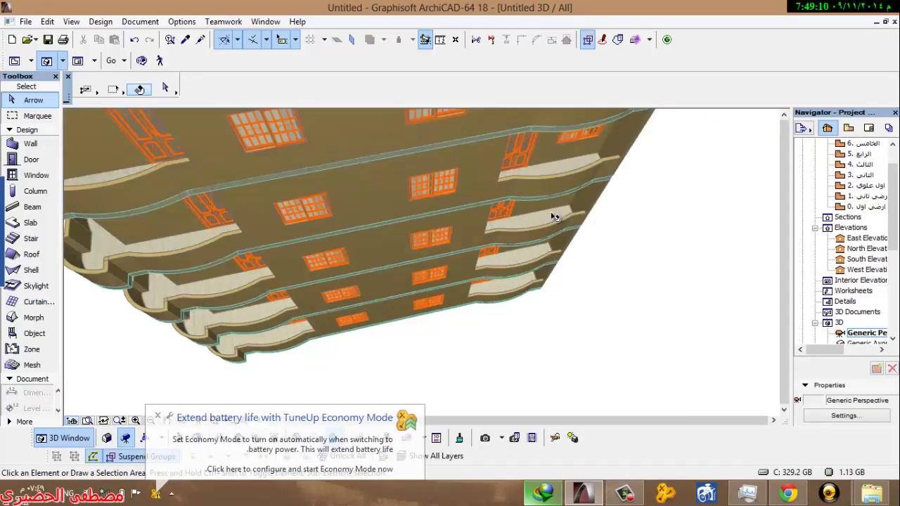
pyautogui.scroll(-3, 512, 235)
pyautogui.keyDown('shift'); pyautogui.moveTo(497, 230); pyautogui.dragTo(384, 180, button='middle'); pyautogui.keyUp('shift')
pyautogui.scroll(3, 416, 281)
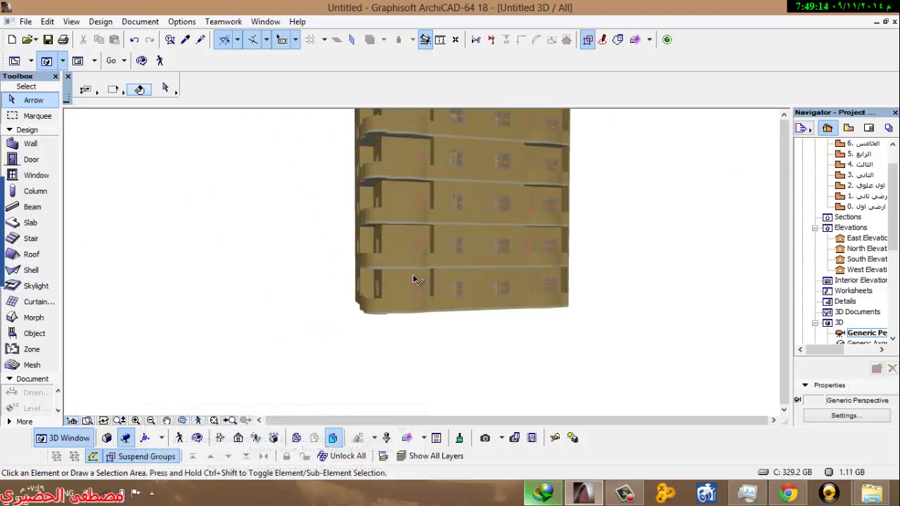
pyautogui.keyDown('shift'); pyautogui.moveTo(386, 230); pyautogui.dragTo(549, 204, button='middle'); pyautogui.keyUp('shift')
pyautogui.scroll(3, 897, 225)
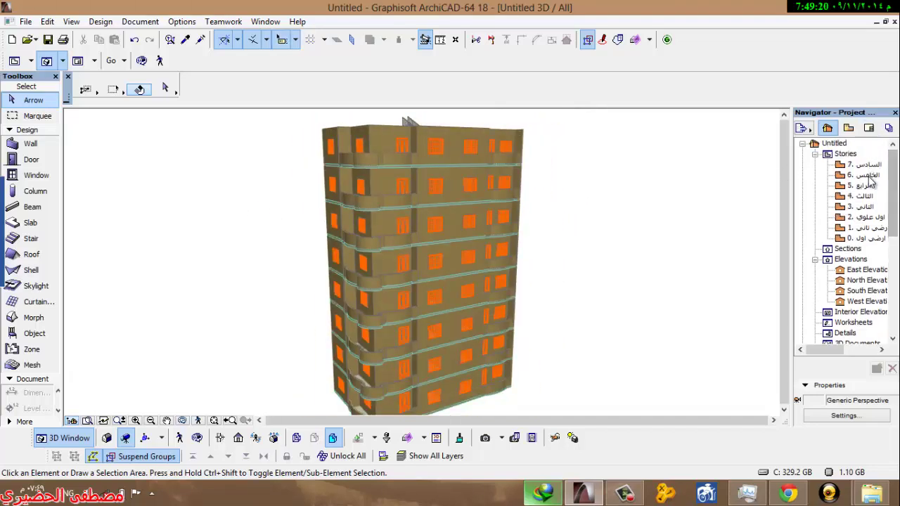
# Step: Open the story 7 floor plan again and delete everything in the pasted apartment plan
pyautogui.click(868, 175)
pyautogui.doubleClick(869, 178)
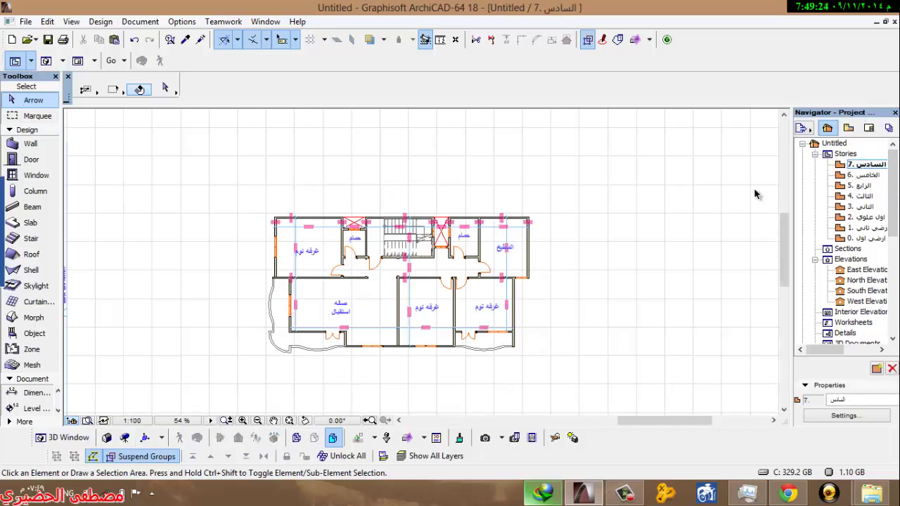
pyautogui.moveTo(611, 182); pyautogui.dragTo(201, 398)
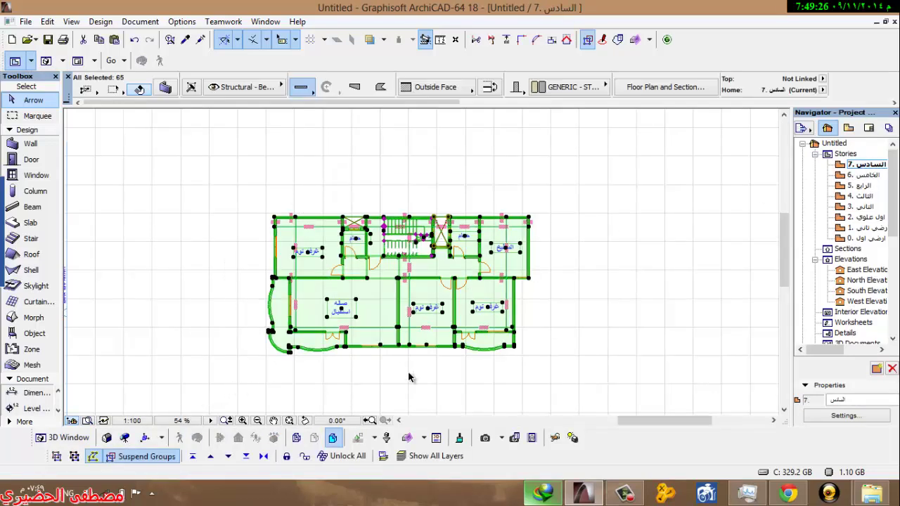
pyautogui.press('Delete')
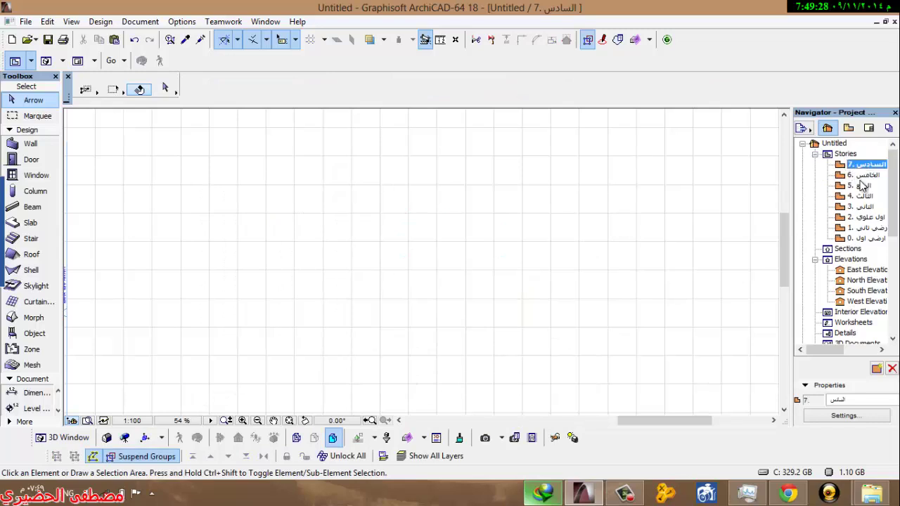
# Step: Copy only the floor slab from the story 6 plan and paste it at the same location on story 7
pyautogui.doubleClick(864, 175)
pyautogui.rightClick(366, 299)
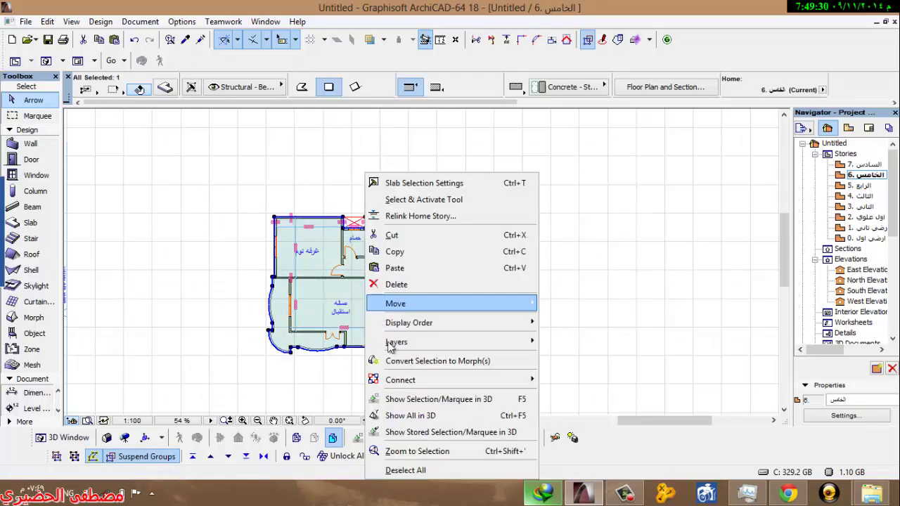
pyautogui.click(422, 253)
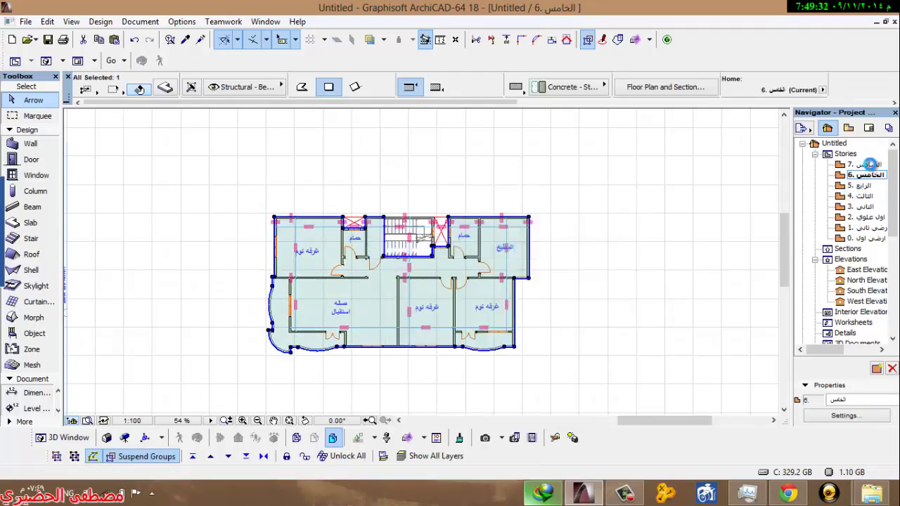
pyautogui.doubleClick(867, 164)
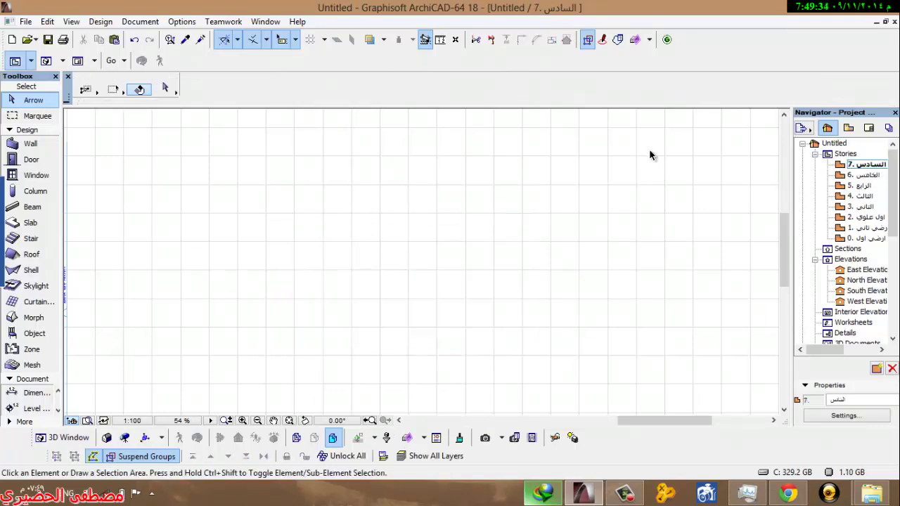
pyautogui.rightClick(649, 151)
pyautogui.click(675, 162)
pyautogui.click(632, 267)
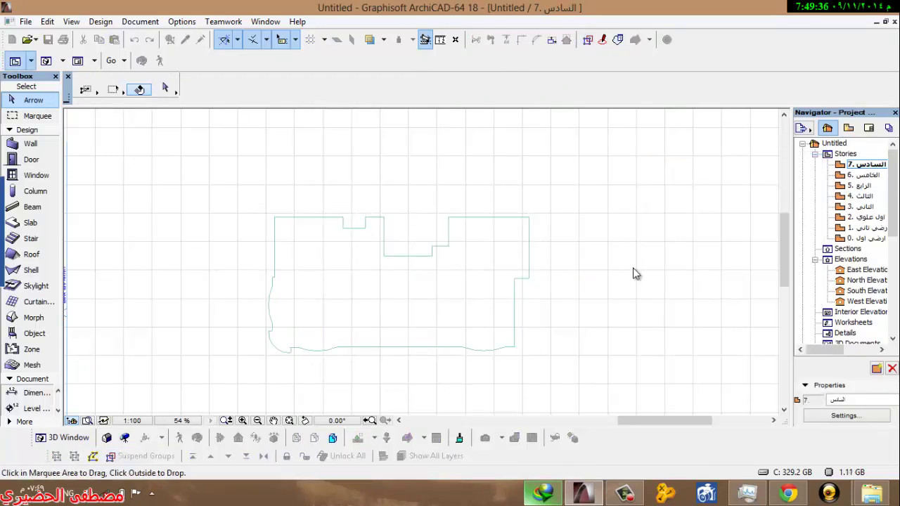
# Step: Examine the building in the 3D window, from the slab capping the top story down to the balconies and facades of the lower stories
pyautogui.press('F3')
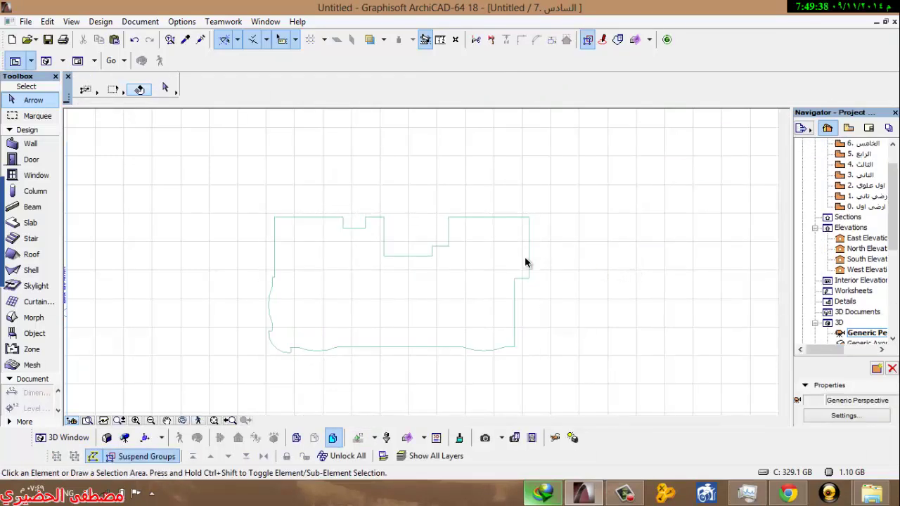
pyautogui.scroll(3, 368, 173)
pyautogui.scroll(-1, 355, 184)
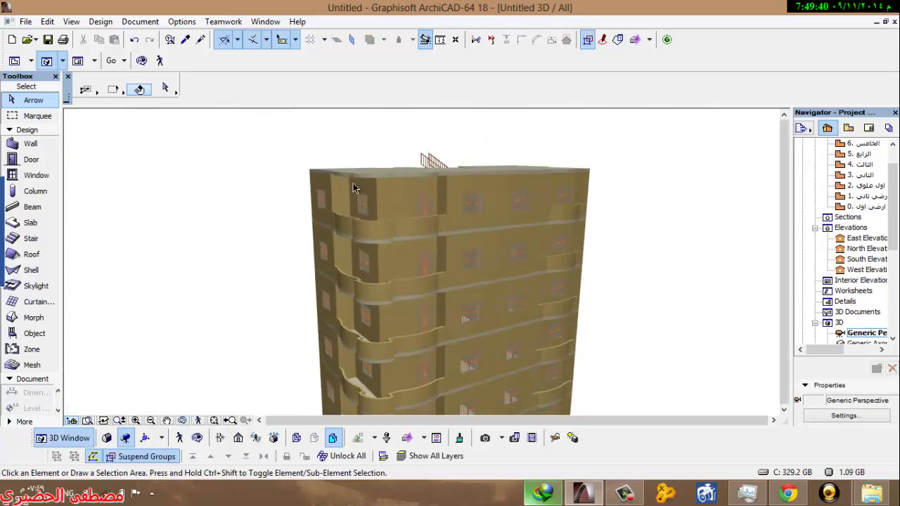
pyautogui.keyDown('shift'); pyautogui.moveTo(372, 215); pyautogui.dragTo(407, 264, button='middle'); pyautogui.keyUp('shift')
pyautogui.moveTo(421, 393); pyautogui.dragTo(424, 303, button='middle')
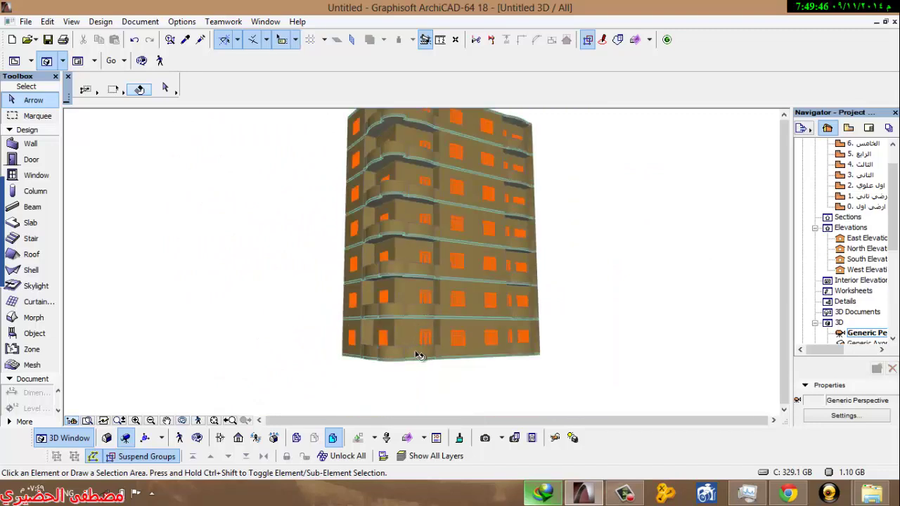
pyautogui.scroll(4, 420, 354)
pyautogui.keyDown('shift'); pyautogui.moveTo(381, 352); pyautogui.dragTo(347, 354, button='middle'); pyautogui.keyUp('shift')
pyautogui.scroll(3, 393, 302)
pyautogui.keyDown('shift'); pyautogui.moveTo(393, 297); pyautogui.dragTo(452, 209, button='middle'); pyautogui.keyUp('shift')
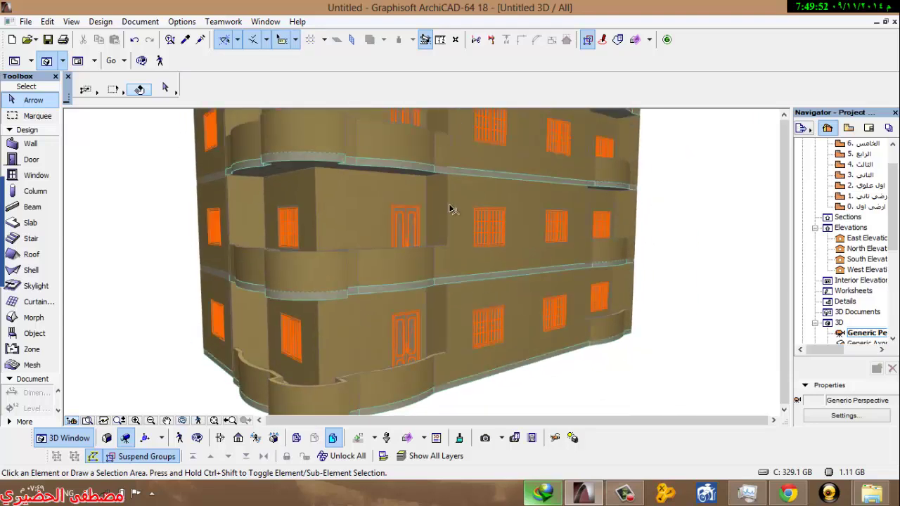
pyautogui.keyDown('shift'); pyautogui.moveTo(314, 234); pyautogui.dragTo(566, 226, button='middle'); pyautogui.keyUp('shift')
pyautogui.click(625, 491)
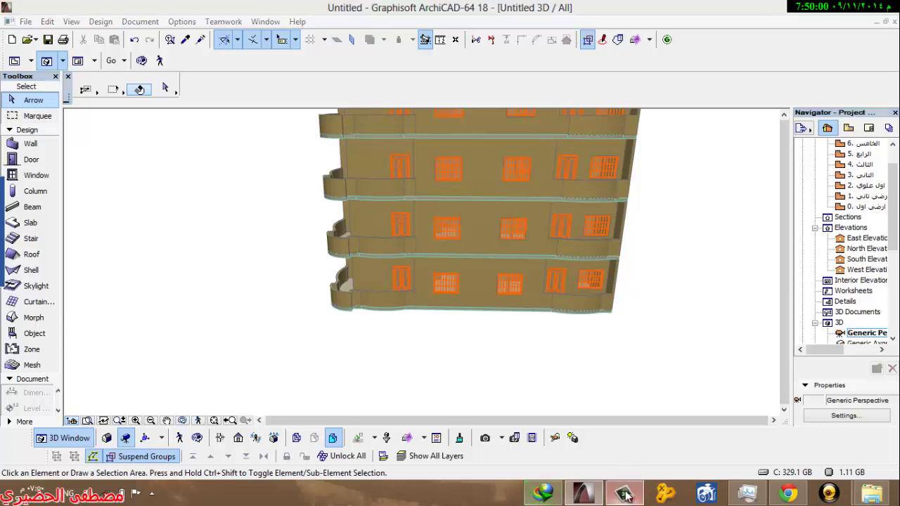